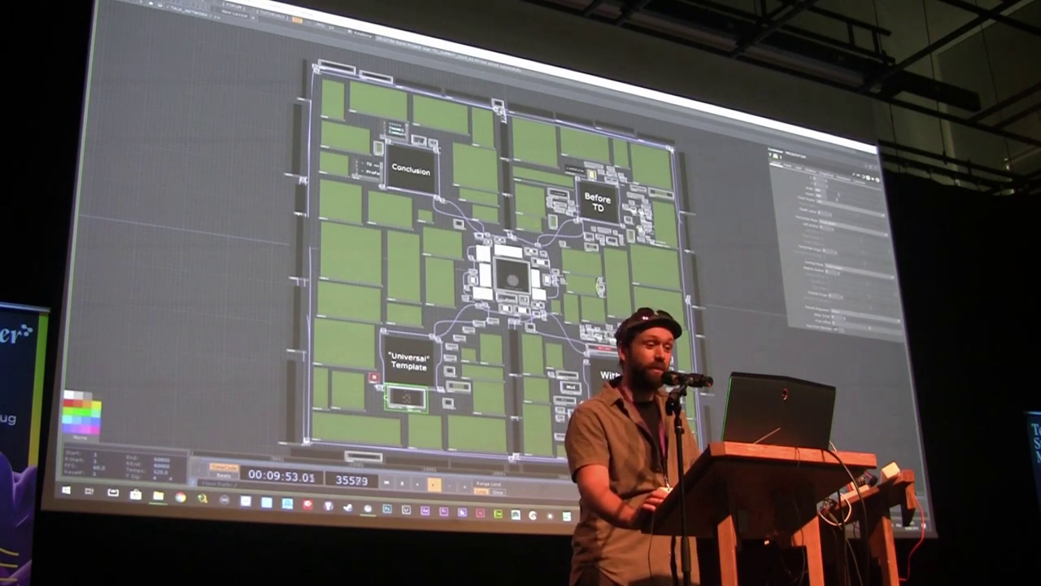
pyautogui.scroll(2, 616, 198)
pyautogui.scroll(-2, 573, 227)
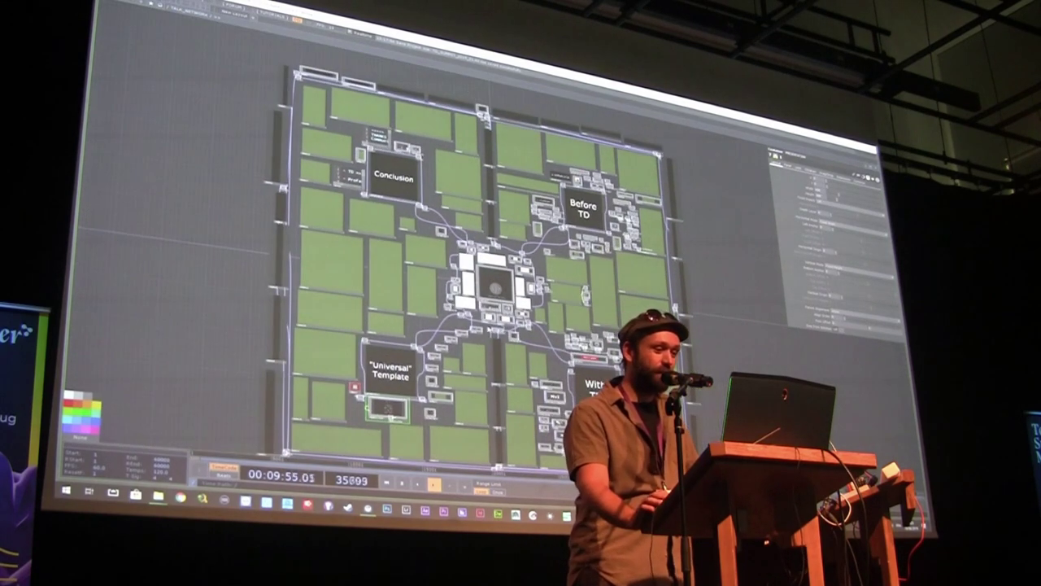
pyautogui.moveTo(732, 383); pyautogui.dragTo(753, 372)
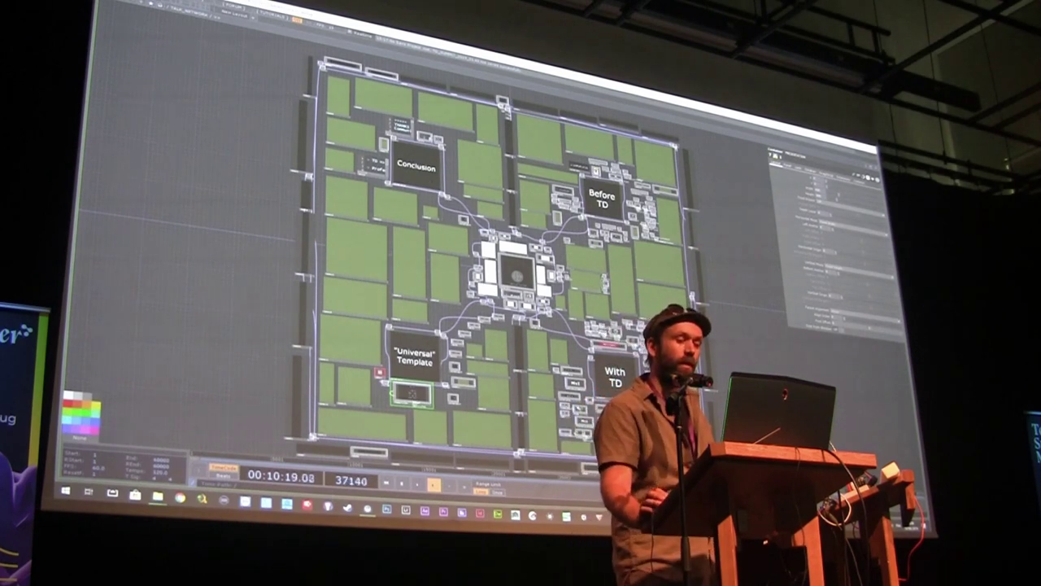
# - Examine the Before TD section of the network, including its Education, Experience, Teacher and Spare Time groups
pyautogui.scroll(10, 553, 262)
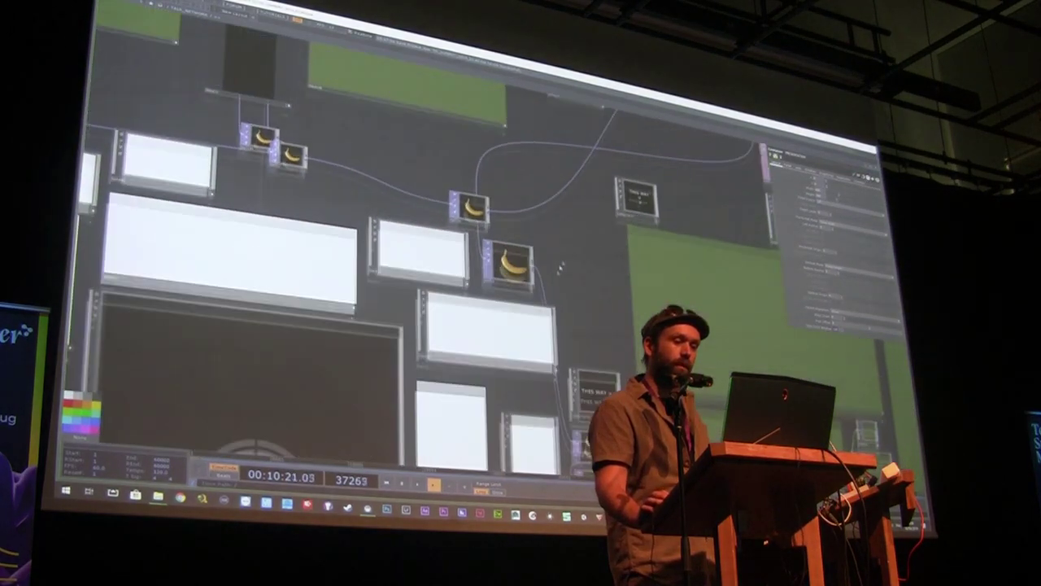
pyautogui.moveTo(566, 257); pyautogui.dragTo(515, 372)
pyautogui.moveTo(665, 233); pyautogui.dragTo(555, 284)
pyautogui.scroll(-3, 556, 284)
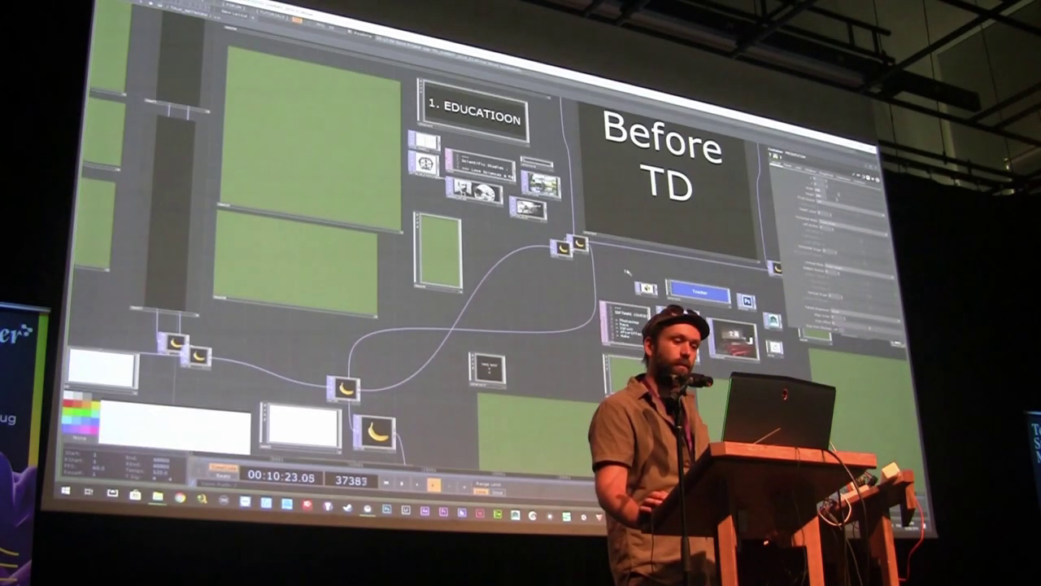
pyautogui.moveTo(651, 265); pyautogui.dragTo(561, 318)
pyautogui.moveTo(706, 199); pyautogui.dragTo(681, 251)
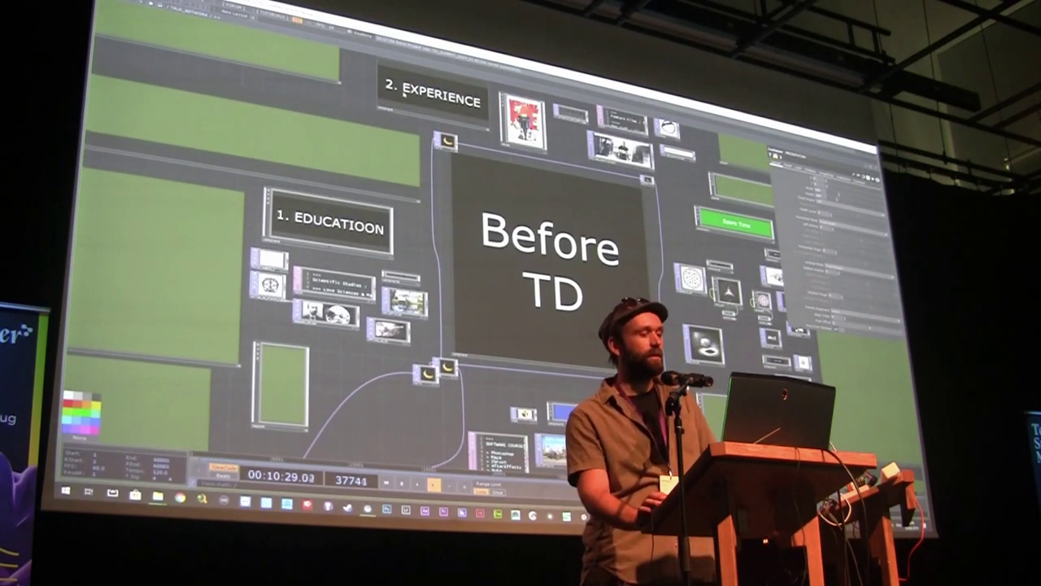
pyautogui.scroll(-2, 382, 246)
pyautogui.scroll(1, 490, 107)
pyautogui.scroll(2, 490, 108)
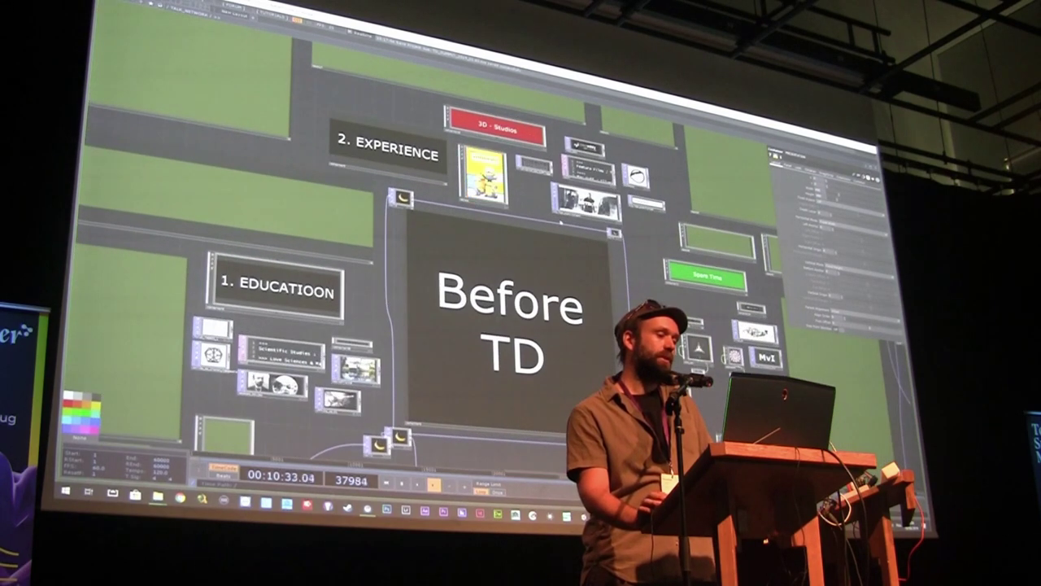
pyautogui.moveTo(705, 303); pyautogui.dragTo(596, 136)
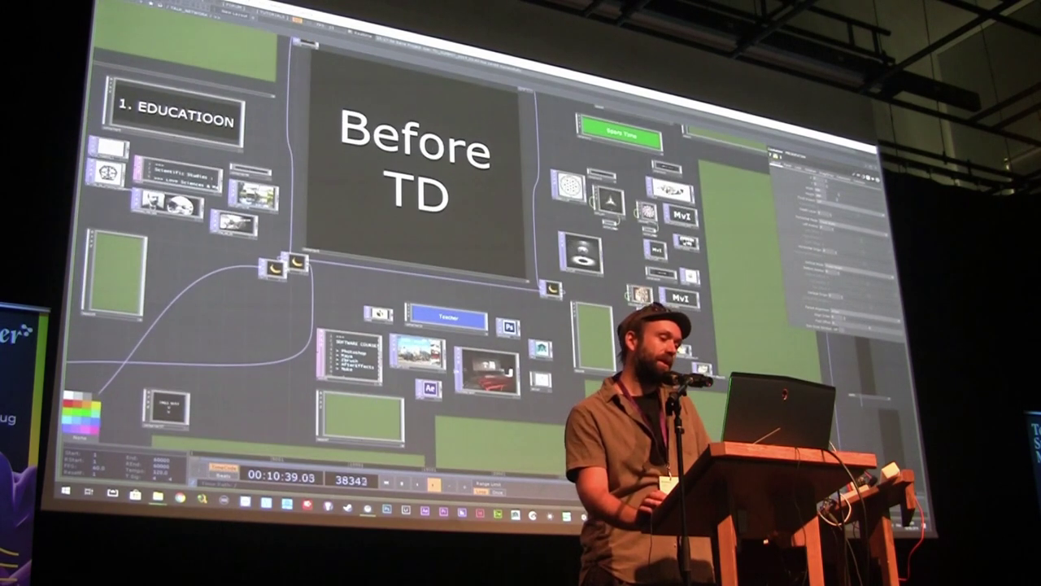
pyautogui.scroll(2, 422, 358)
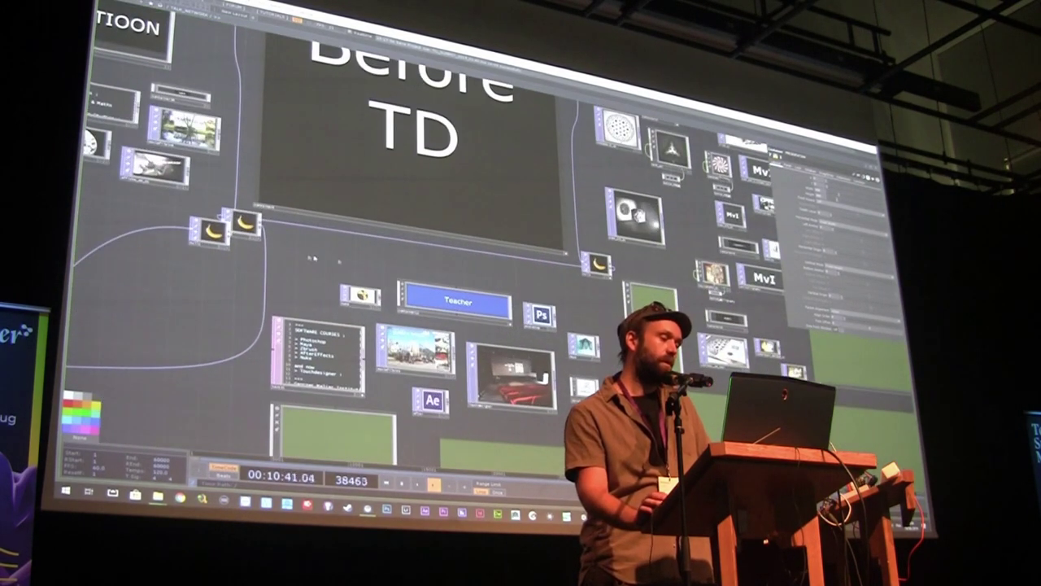
# - Examine the 1. EDUCATIOON group beside the Before TD title, down to its scientific studies text and math images
pyautogui.moveTo(173, 202); pyautogui.dragTo(340, 228)
pyautogui.scroll(3, 330, 225)
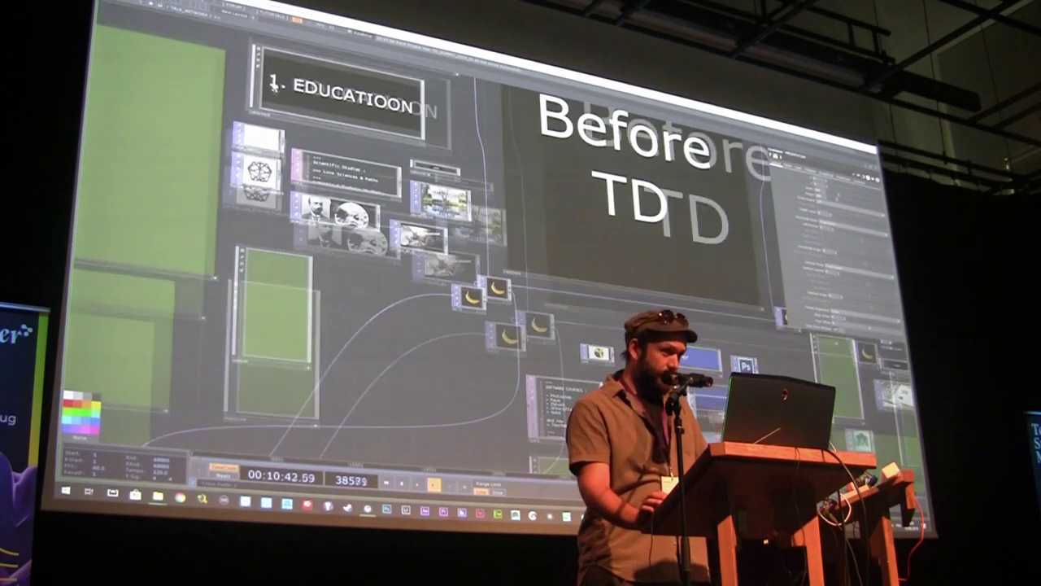
pyautogui.scroll(3, 322, 158)
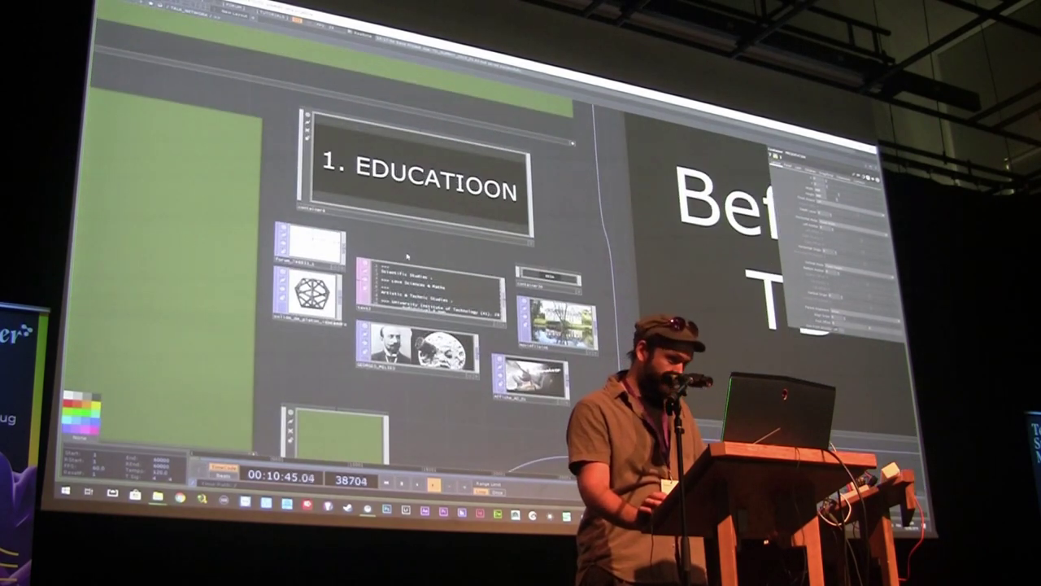
pyautogui.moveTo(407, 255); pyautogui.dragTo(421, 256)
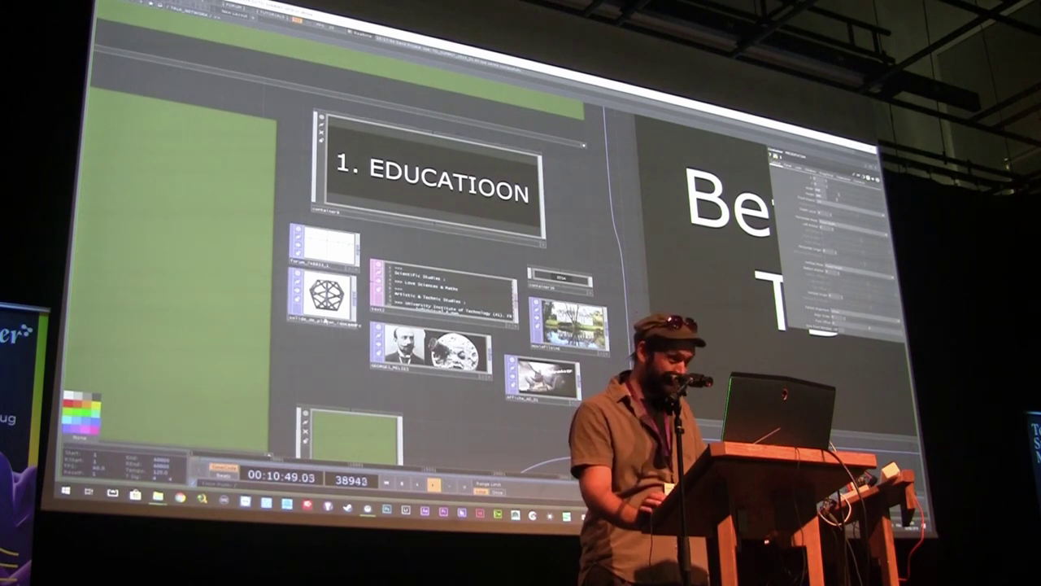
pyautogui.scroll(2, 437, 268)
pyautogui.scroll(2, 439, 272)
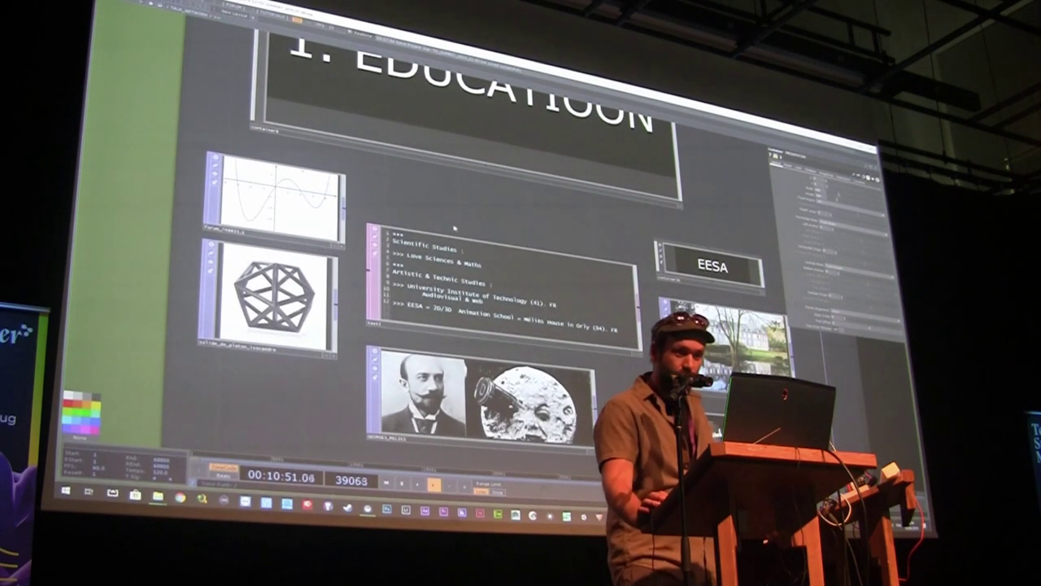
pyautogui.moveTo(459, 225)
pyautogui.mouseDown()
pyautogui.moveTo(447, 224)
pyautogui.moveTo(460, 227)
pyautogui.moveTo(460, 211)
pyautogui.mouseUp()
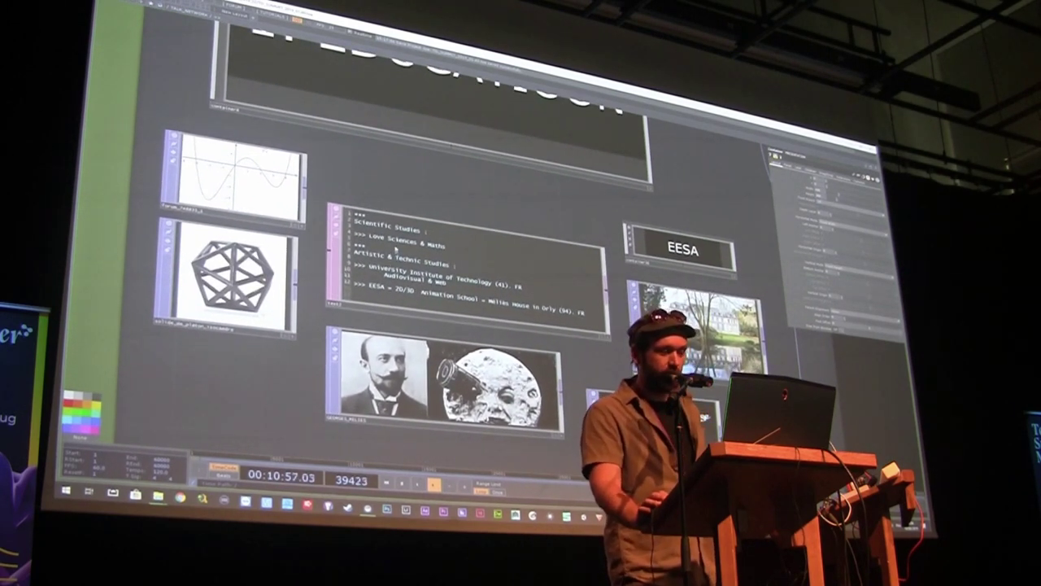
# - Examine the artistic and technical studies entries, the film pictures beneath the text, and the EESA mansion photo
pyautogui.scroll(-2, 416, 188)
pyautogui.hscroll(2, 416, 188)
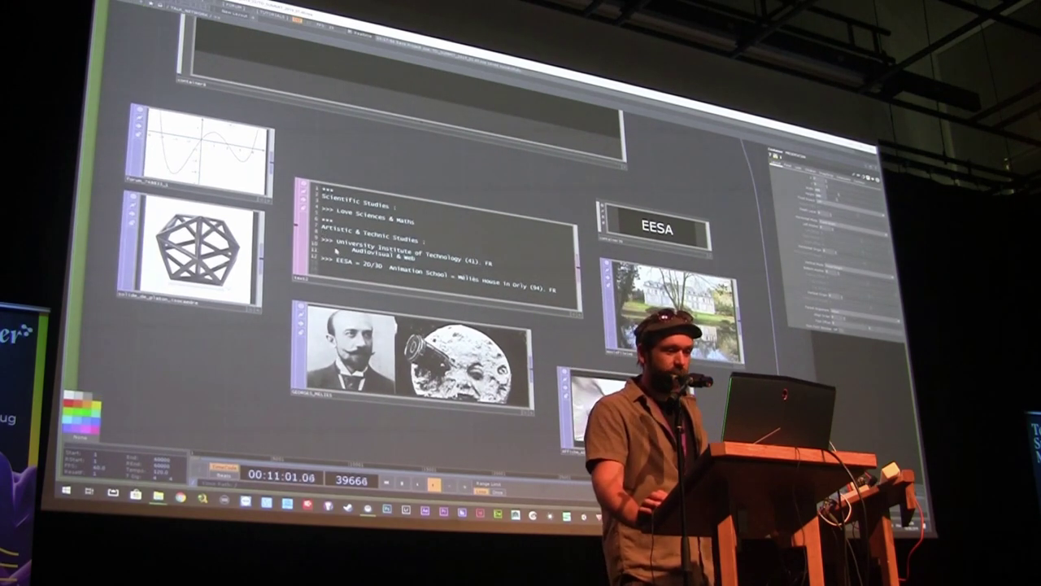
pyautogui.scroll(2, 387, 270)
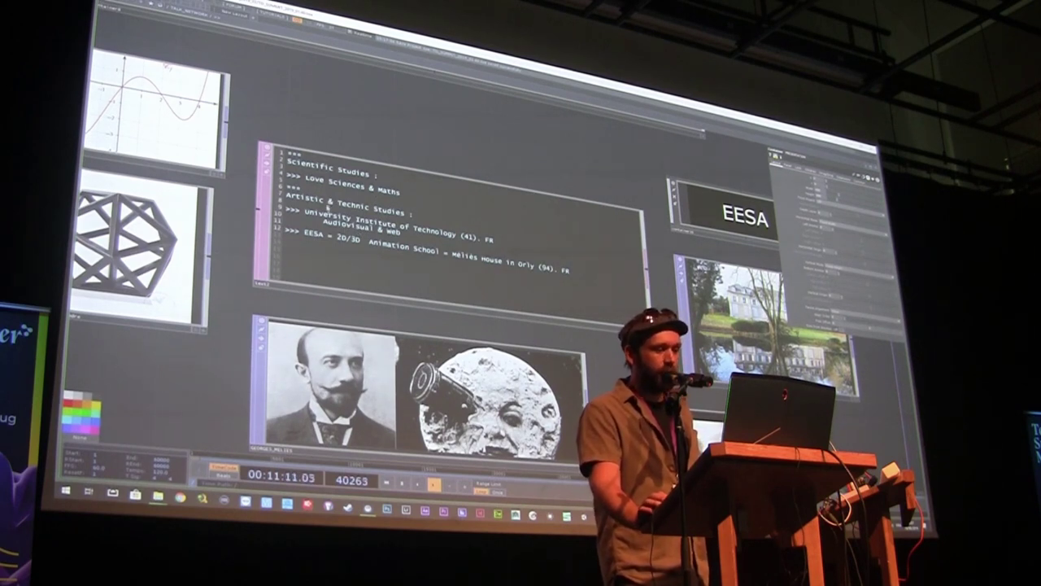
pyautogui.moveTo(412, 321); pyautogui.dragTo(370, 266)
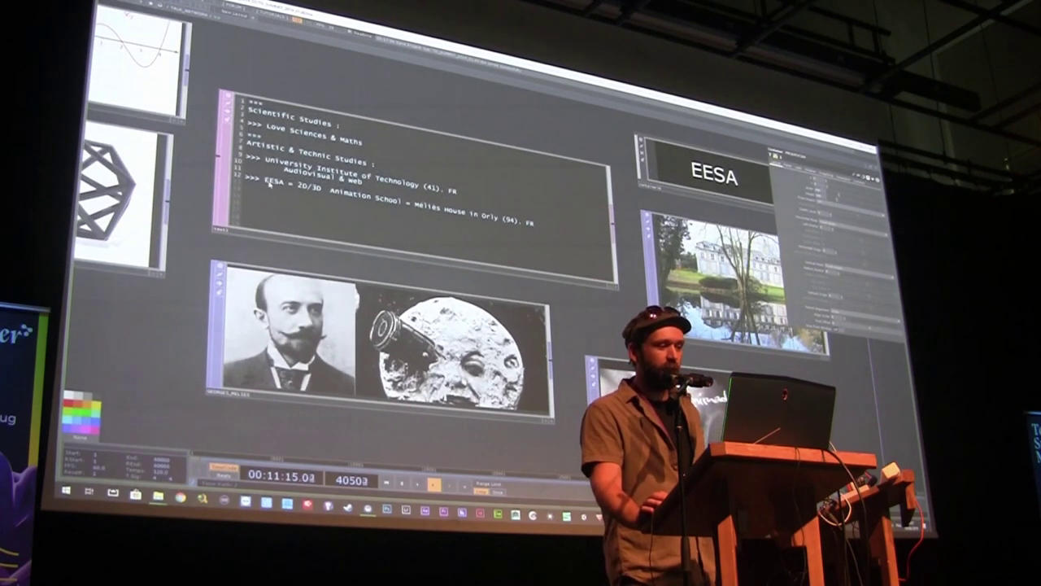
pyautogui.moveTo(374, 267); pyautogui.dragTo(364, 265)
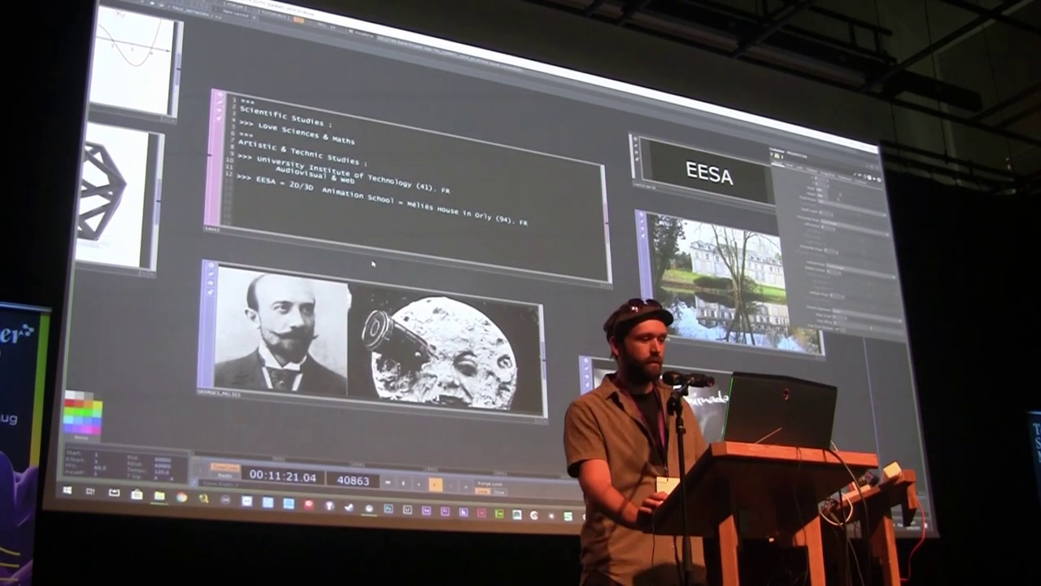
pyautogui.moveTo(391, 273); pyautogui.dragTo(421, 253)
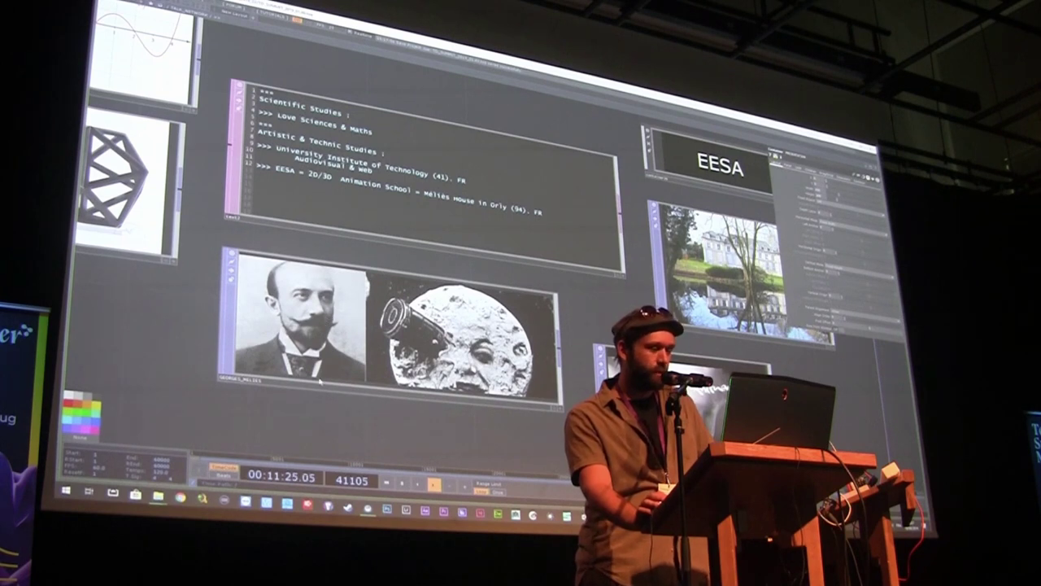
pyautogui.scroll(-3, 309, 362)
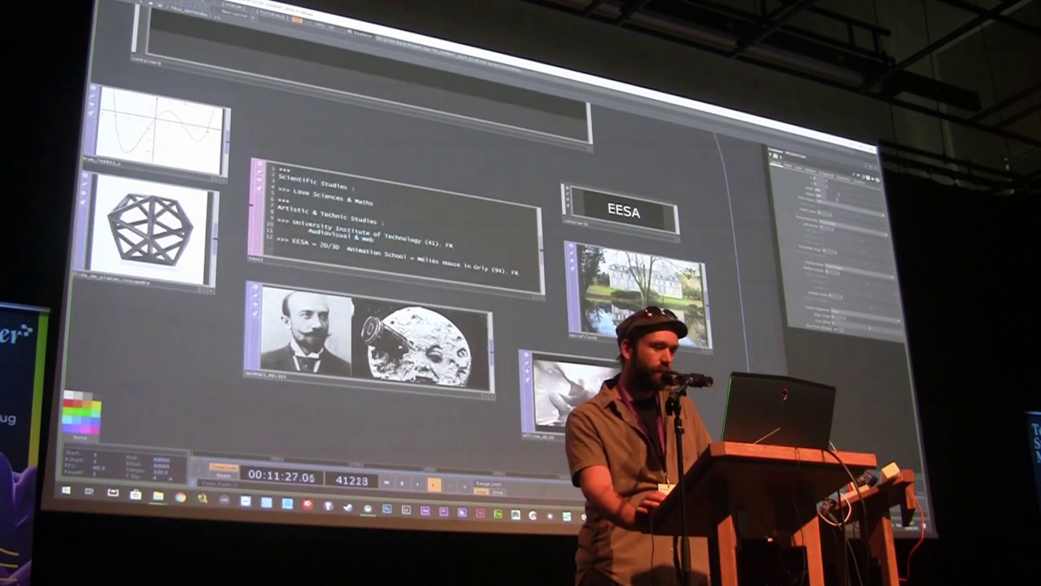
pyautogui.scroll(10, 663, 306)
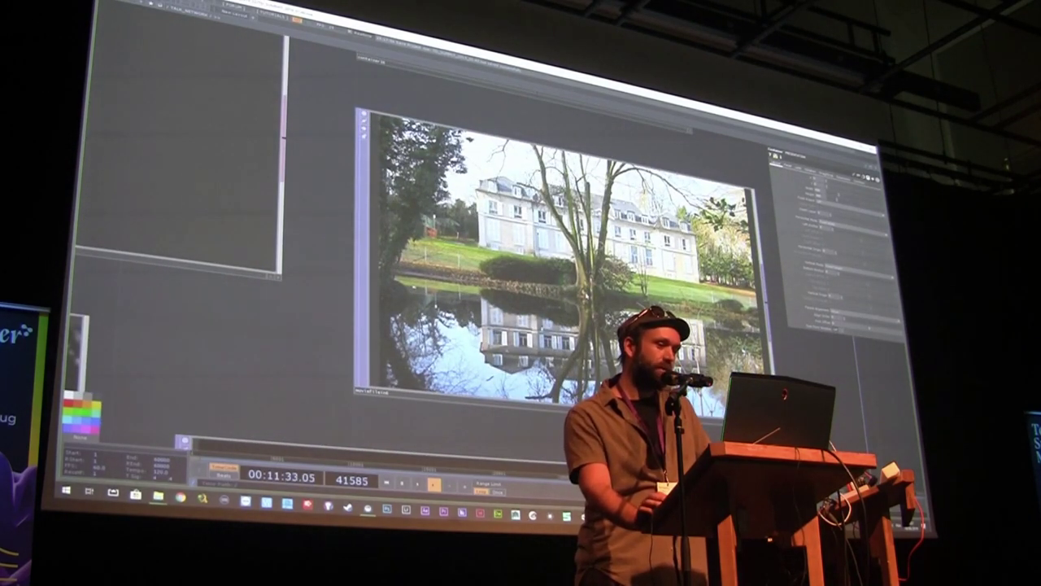
pyautogui.scroll(-8, 590, 300)
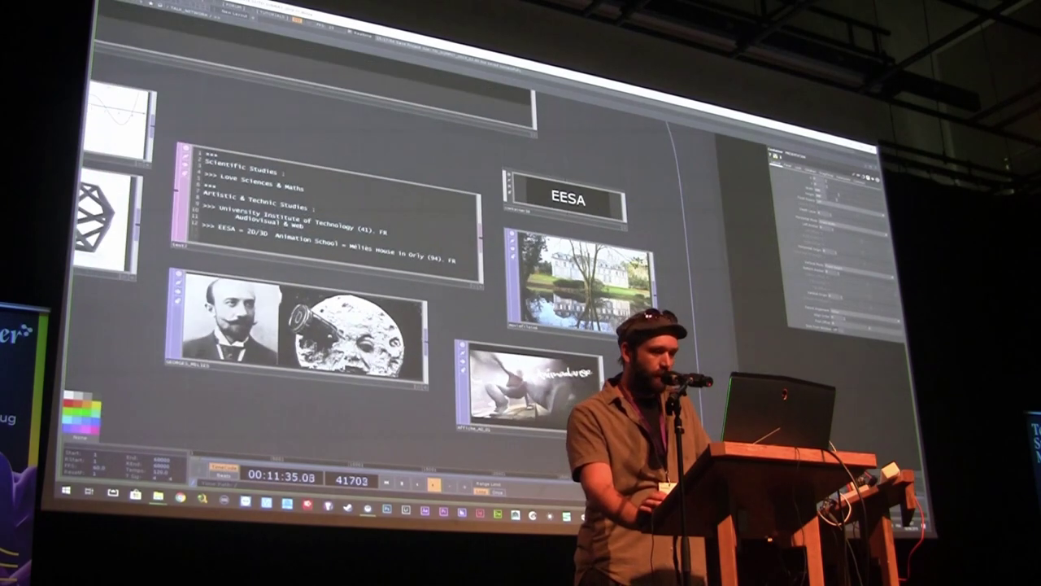
# - Examine the 3D - Studios group under 2. EXPERIENCE, including the film posters, studio logos and the Detroit image
pyautogui.moveTo(574, 111); pyautogui.dragTo(534, 230)
pyautogui.scroll(-3, 534, 228)
pyautogui.moveTo(633, 101); pyautogui.dragTo(601, 230)
pyautogui.press('Right')
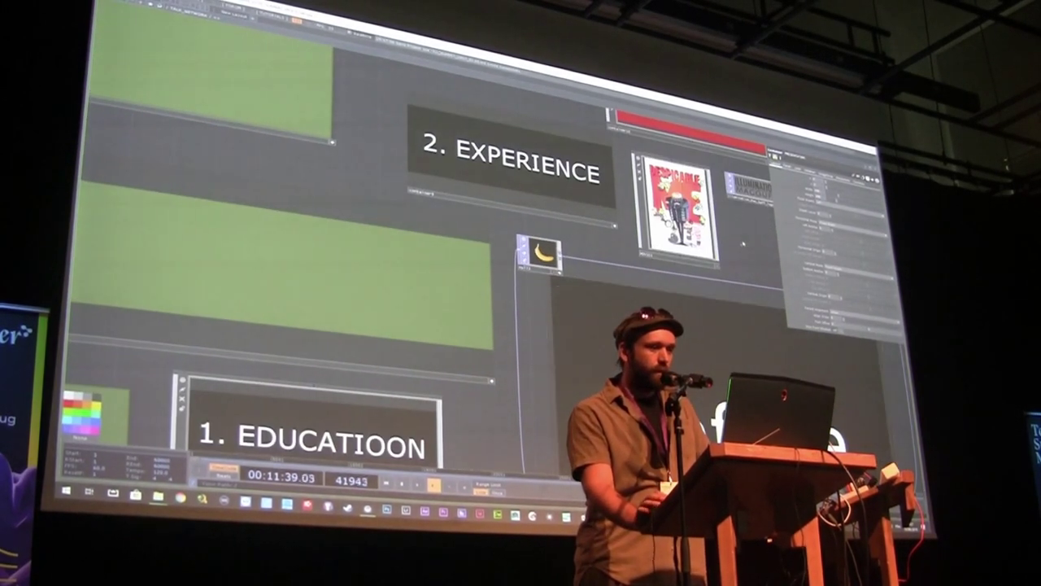
pyautogui.moveTo(755, 250); pyautogui.dragTo(542, 260)
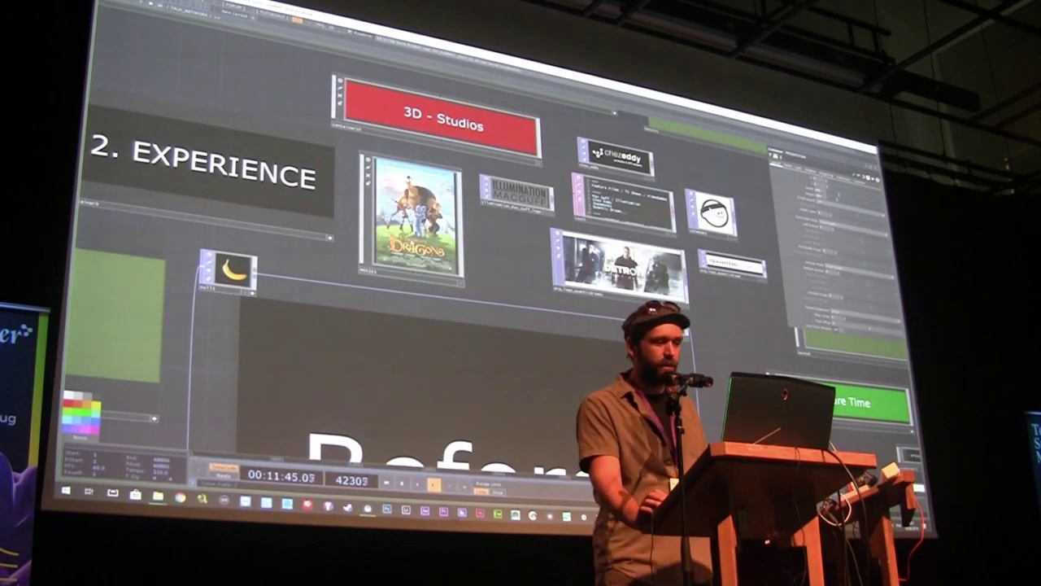
pyautogui.scroll(3, 414, 239)
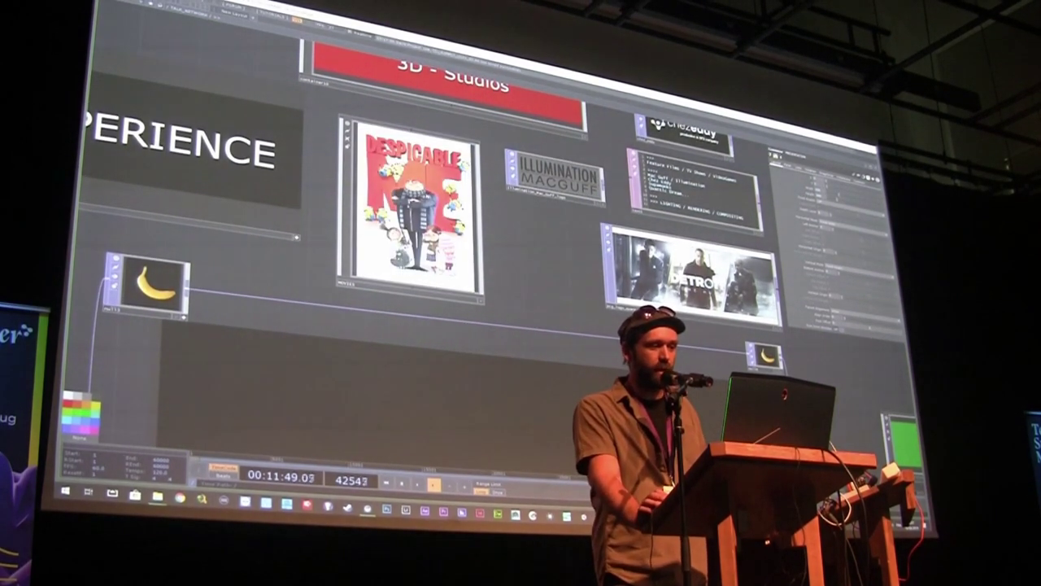
pyautogui.moveTo(537, 246); pyautogui.dragTo(399, 255)
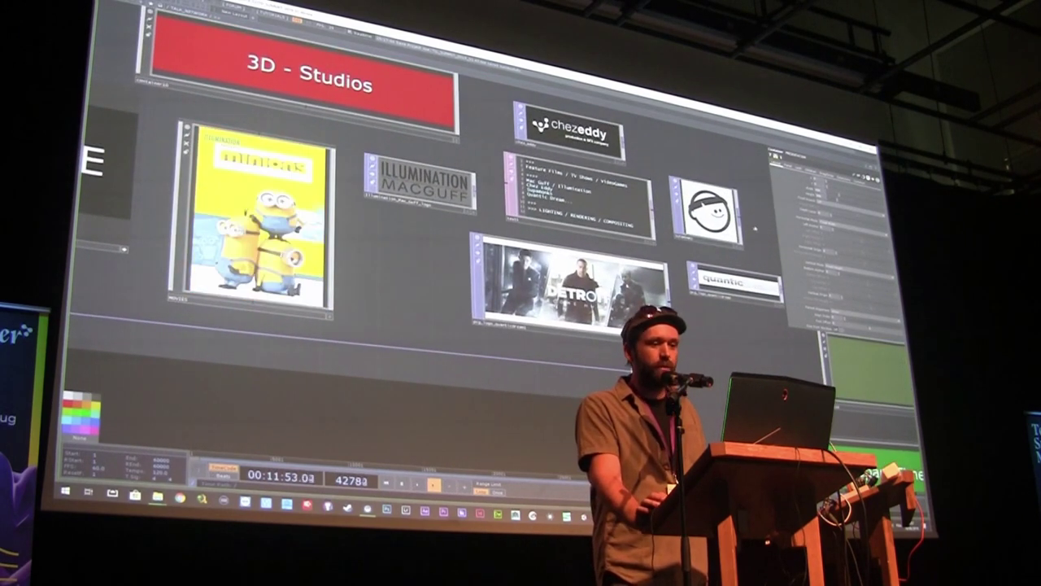
pyautogui.moveTo(752, 229); pyautogui.dragTo(741, 228)
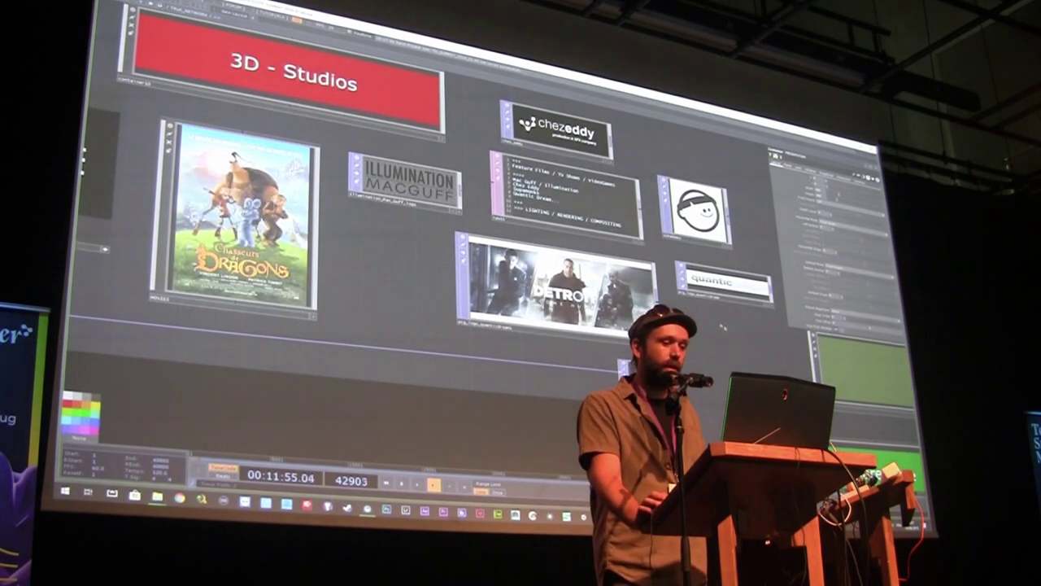
pyautogui.press('Right')
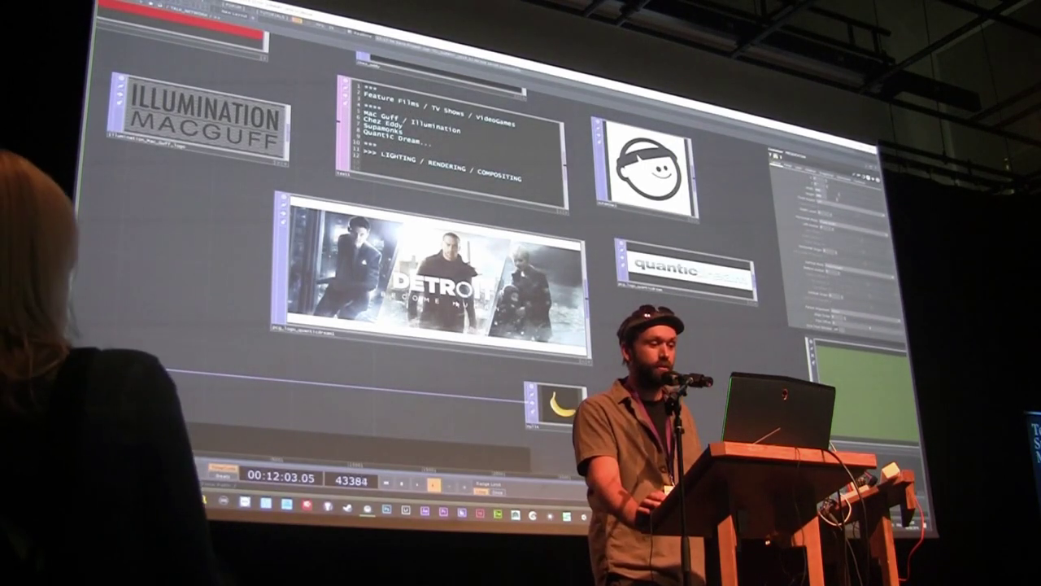
pyautogui.scroll(-3, 488, 272)
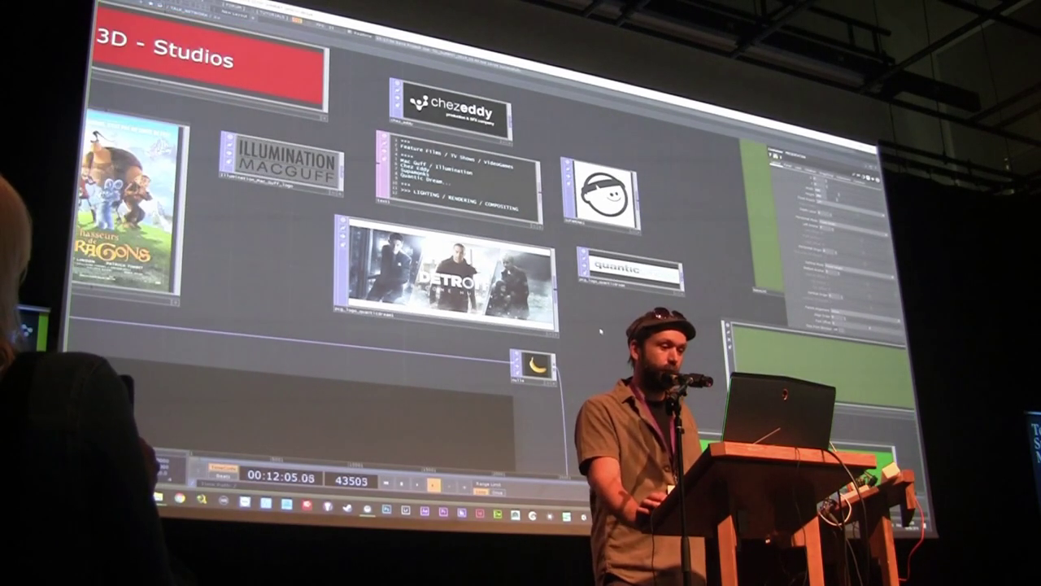
# - Examine the circular hyperbolic pattern and the triangle image in the MATH ART group of the Spare Time area
pyautogui.moveTo(620, 406); pyautogui.dragTo(493, 242)
pyautogui.moveTo(665, 379); pyautogui.dragTo(576, 251)
pyautogui.moveTo(605, 285); pyautogui.dragTo(635, 244)
pyautogui.scroll(2, 527, 326)
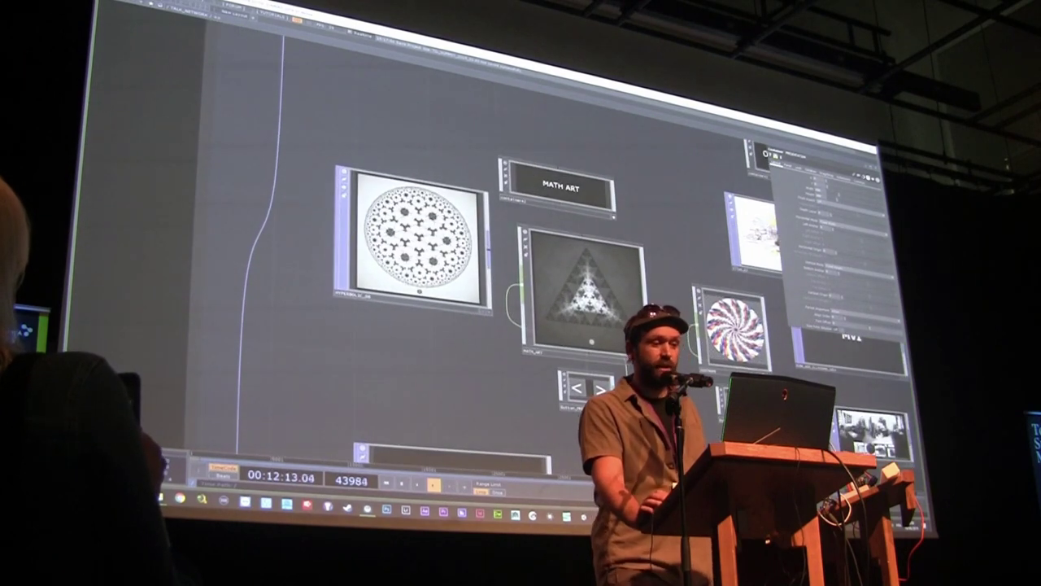
pyautogui.scroll(2, 460, 272)
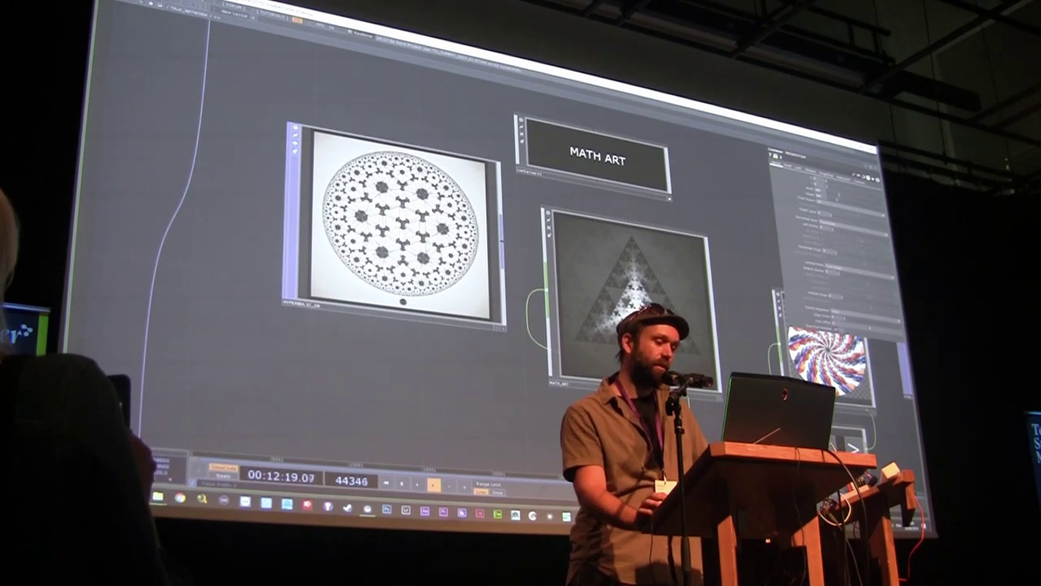
pyautogui.scroll(3, 445, 264)
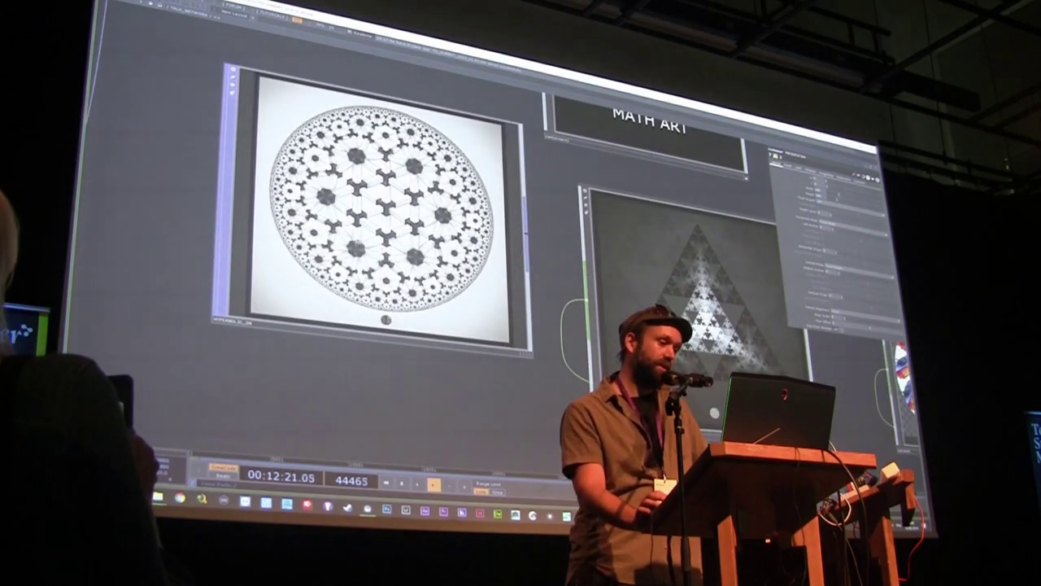
# - Advance the MATH ART image viewer to the pentagonal fractal pattern
pyautogui.scroll(-3, 358, 187)
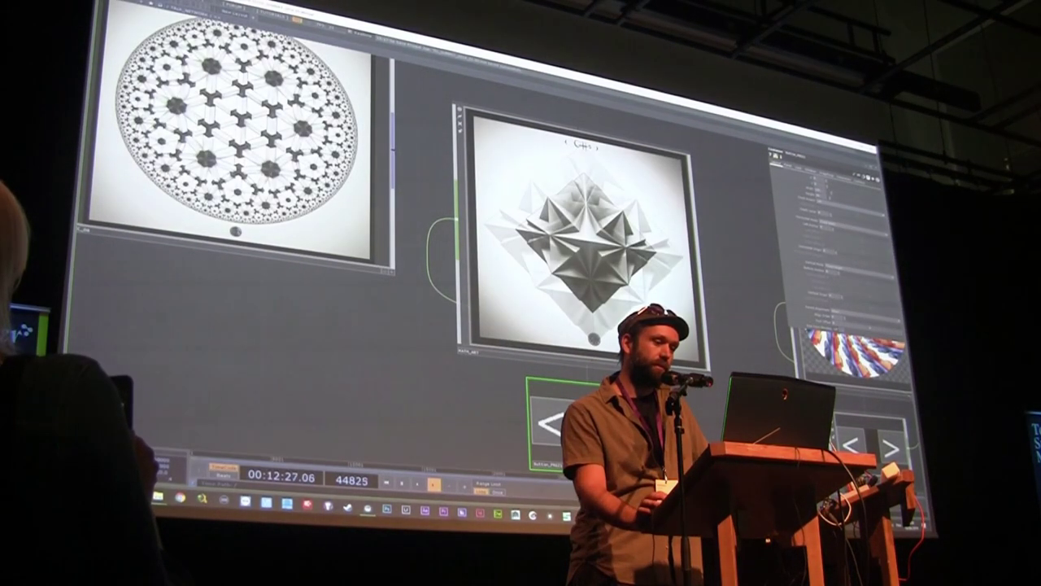
pyautogui.press('Right')
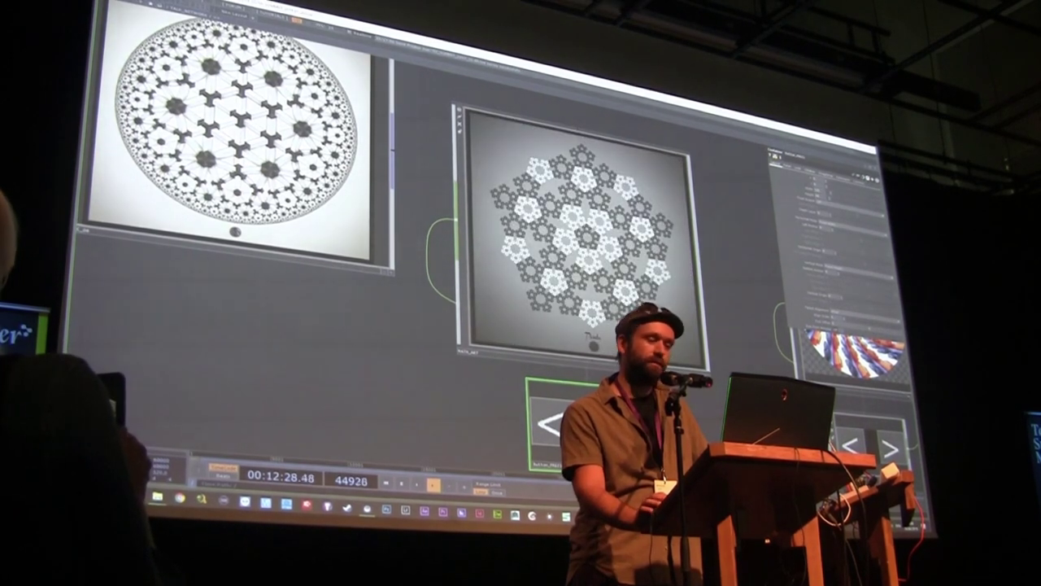
pyautogui.scroll(-5, 499, 274)
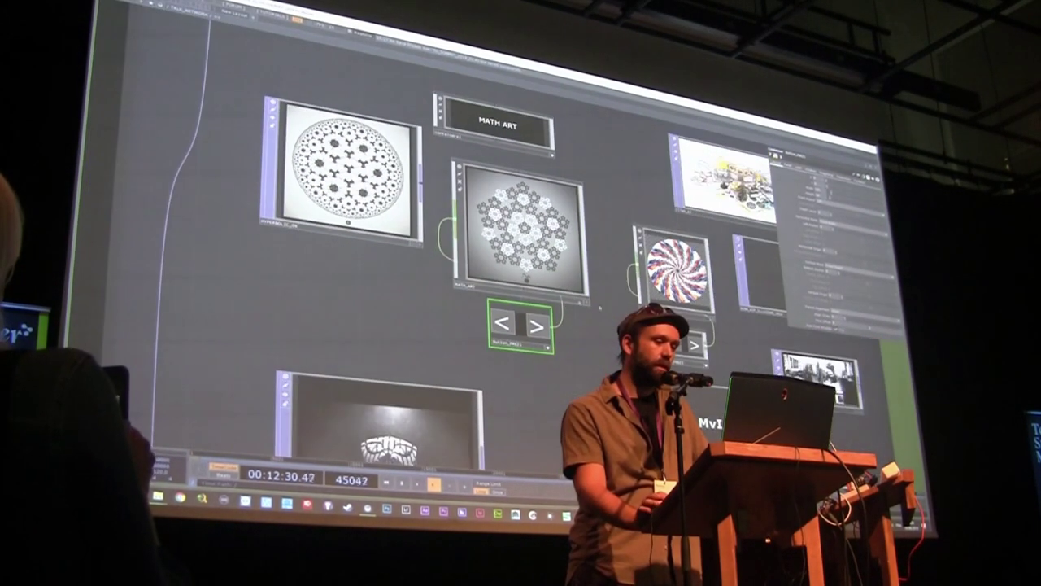
# - Examine the remaining Spare Time items around MATH ART, including the drawings, the MvI clips and the CALLIGRAPHY group
pyautogui.moveTo(734, 340); pyautogui.dragTo(606, 327)
pyautogui.scroll(2, 639, 198)
pyautogui.scroll(1, 639, 197)
pyautogui.moveTo(580, 236); pyautogui.dragTo(563, 306)
pyautogui.moveTo(732, 142); pyautogui.dragTo(681, 206)
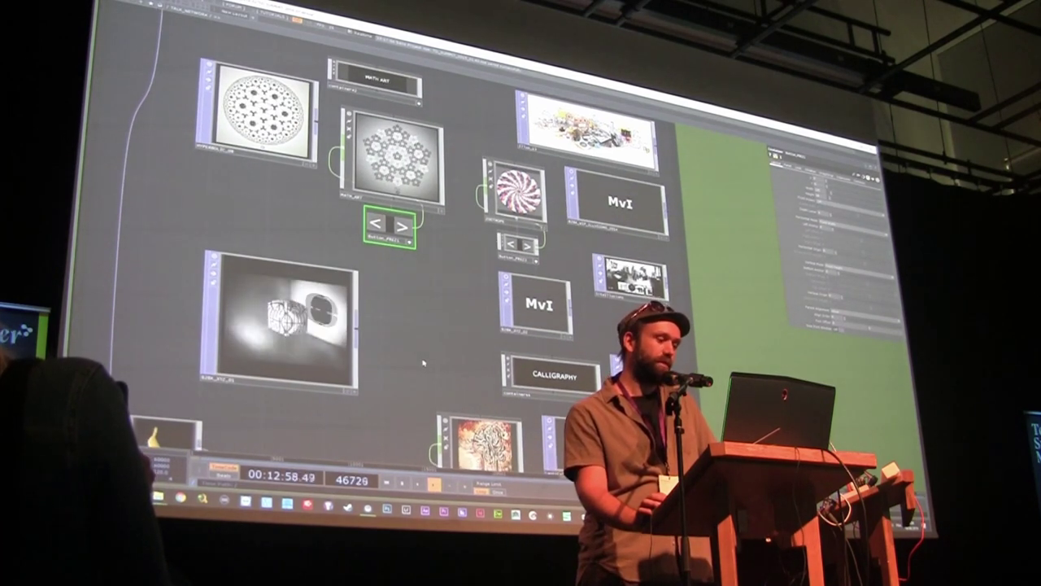
# - Examine the MvI clip of the spotlit cut-out cube below the MATH ART group
pyautogui.moveTo(423, 365); pyautogui.dragTo(493, 304)
pyautogui.scroll(5, 379, 265)
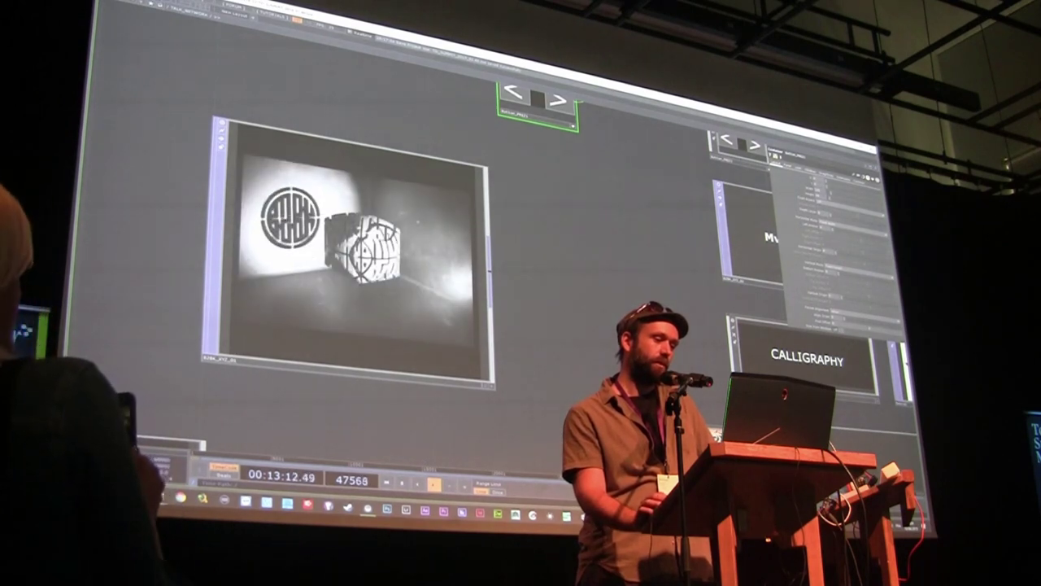
pyautogui.scroll(-2, 584, 329)
# - Examine the CALLIGRAPHY group, including the lettering viewer and the wide painting slideshow beside it
pyautogui.moveTo(569, 324); pyautogui.dragTo(445, 210)
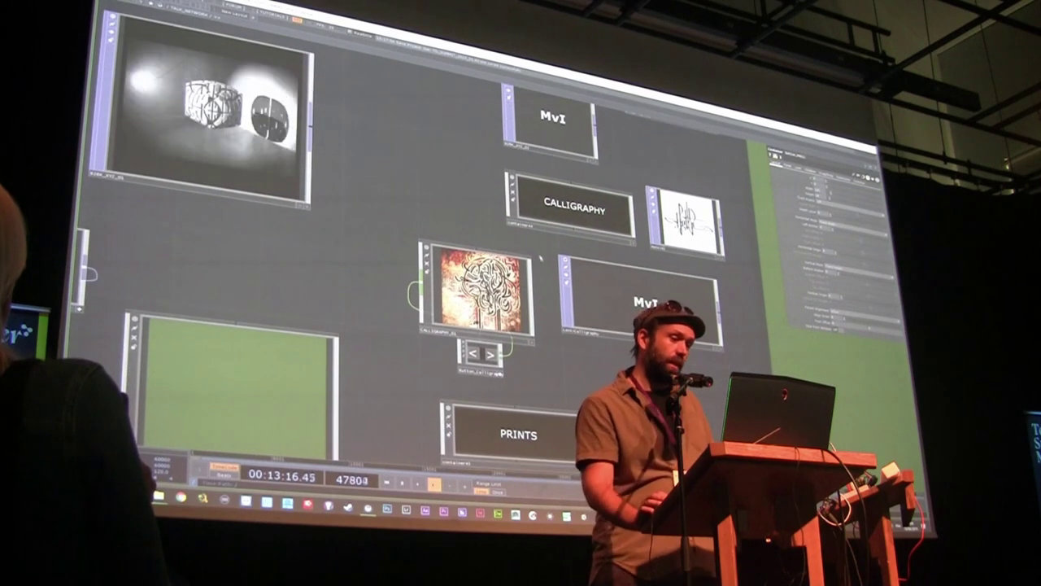
pyautogui.scroll(2, 548, 268)
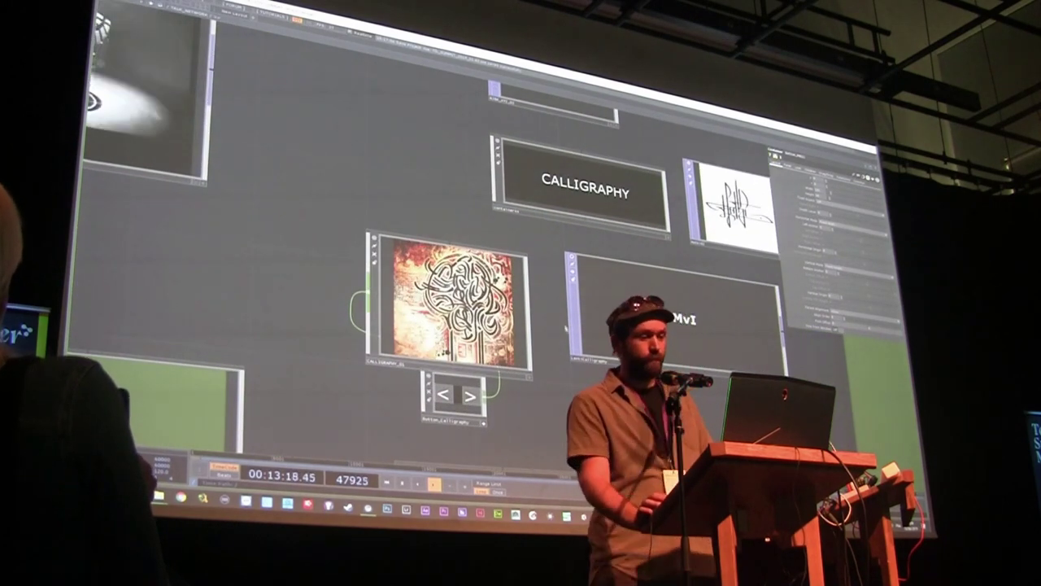
pyautogui.moveTo(542, 390); pyautogui.dragTo(518, 391)
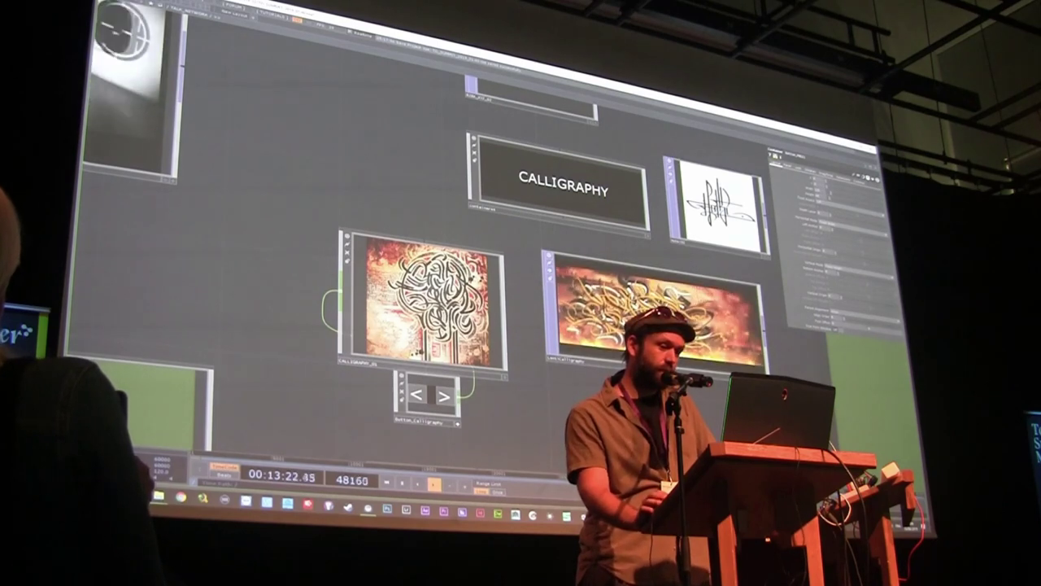
pyautogui.scroll(2, 663, 326)
pyautogui.scroll(3, 681, 332)
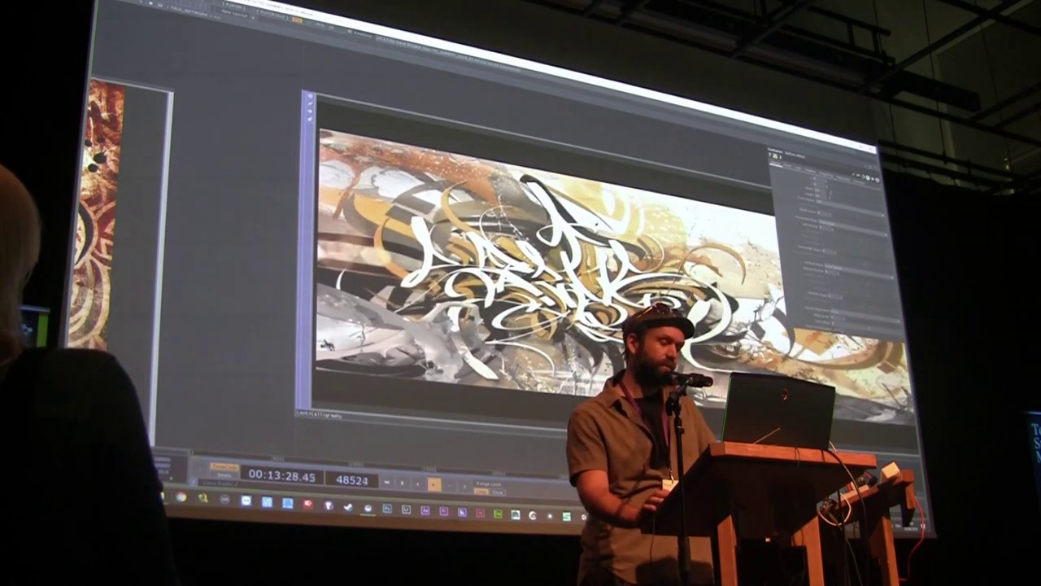
# - Advance the CALLIGRAPHY image viewer by two images to the curling orange lettering on a dark background
pyautogui.scroll(-4, 247, 366)
pyautogui.scroll(4, 293, 342)
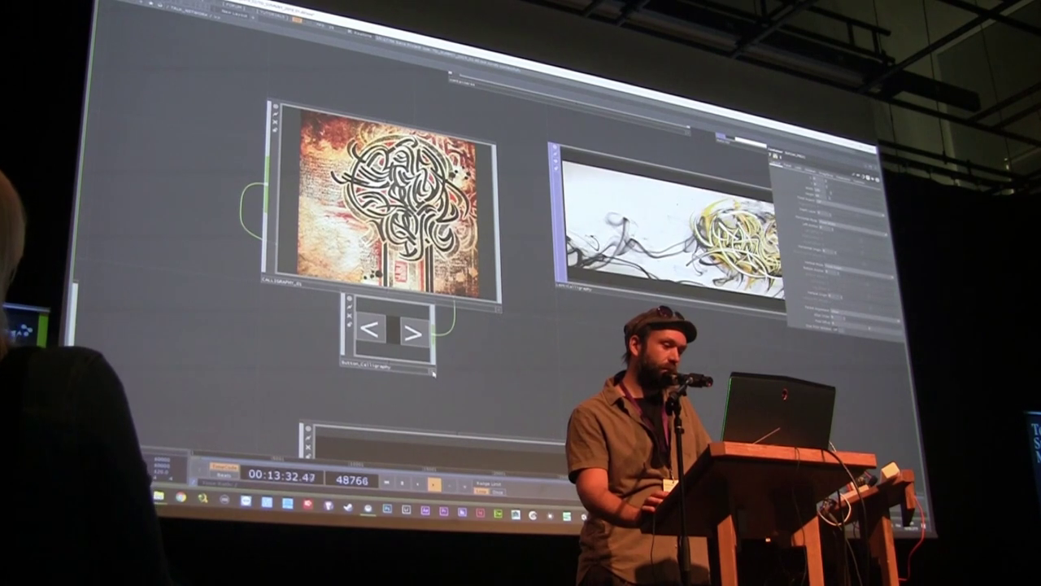
pyautogui.click(422, 345)
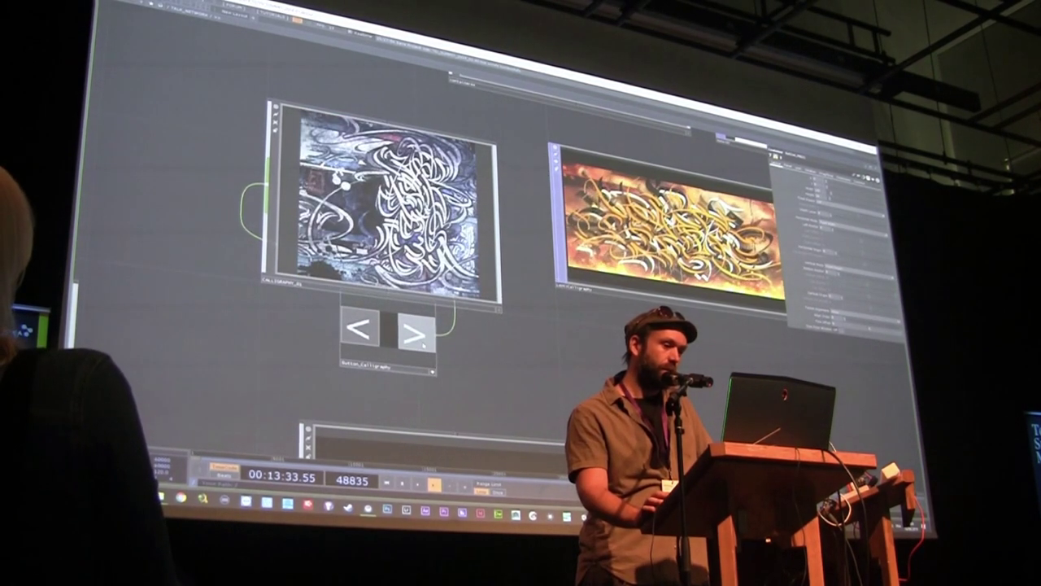
pyautogui.click(422, 345)
# - Examine the PRINTS group below CALLIGRAPHY, including the photo of geometric prints and seals on paper
pyautogui.moveTo(507, 398); pyautogui.dragTo(545, 315)
pyautogui.scroll(-3, 550, 312)
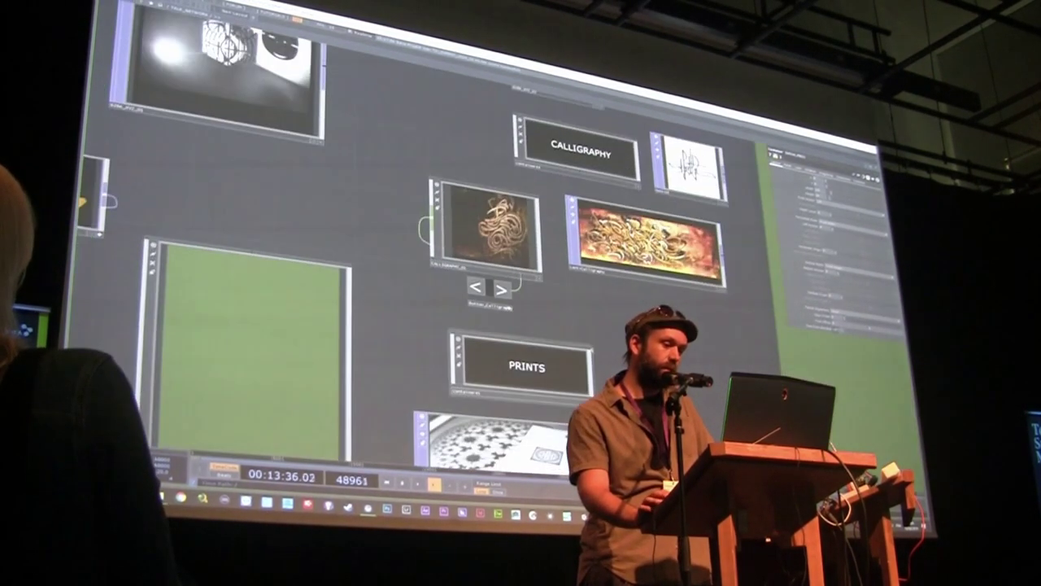
pyautogui.moveTo(601, 352); pyautogui.dragTo(607, 322)
pyautogui.scroll(4, 618, 264)
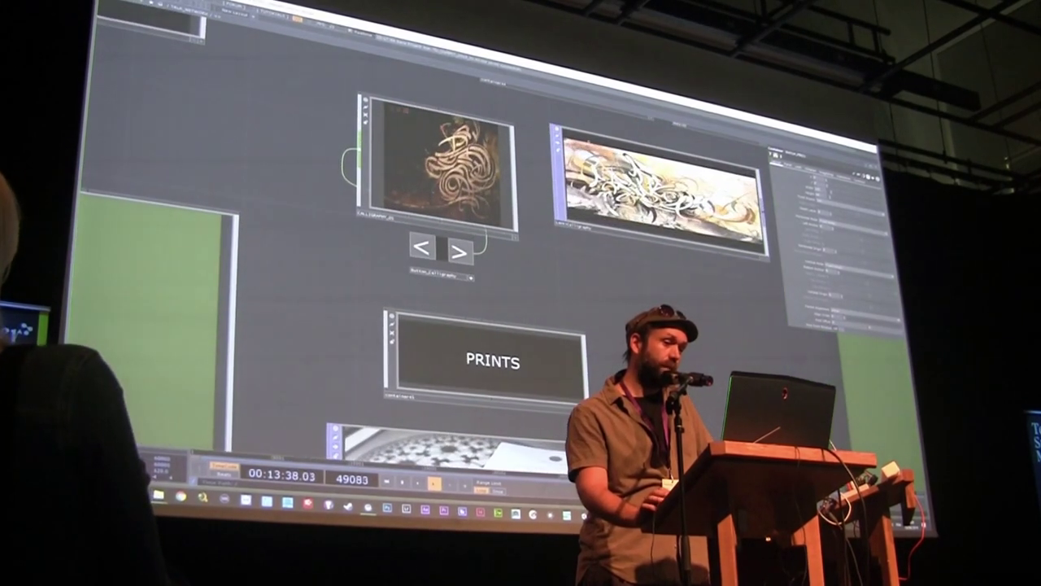
pyautogui.moveTo(645, 364); pyautogui.dragTo(605, 181)
pyautogui.moveTo(577, 397); pyautogui.dragTo(629, 360)
pyautogui.scroll(2, 477, 323)
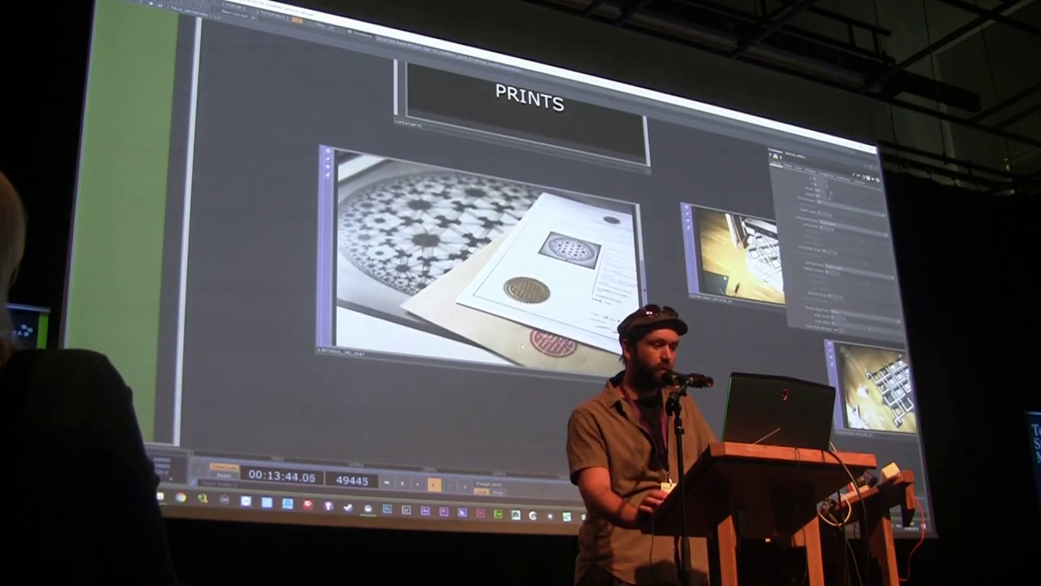
pyautogui.scroll(-2, 580, 321)
pyautogui.scroll(-4, 561, 313)
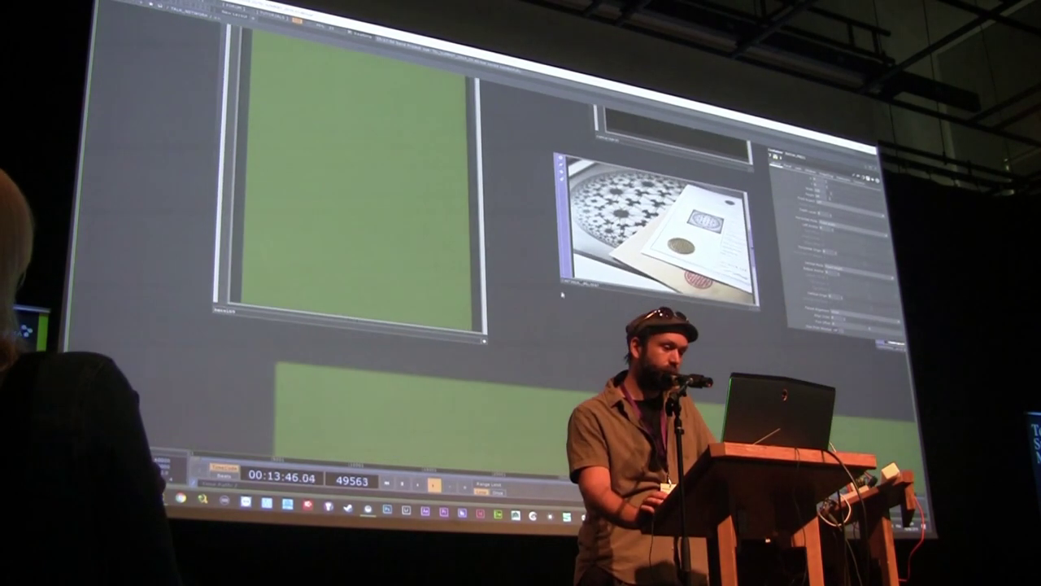
# - Examine the Teacher group, including the Institut Georges Méliès picture, the red-seat auditorium photo and the surrounding software logos
pyautogui.moveTo(282, 337); pyautogui.dragTo(564, 309)
pyautogui.moveTo(618, 332); pyautogui.dragTo(719, 364)
pyautogui.scroll(3, 279, 163)
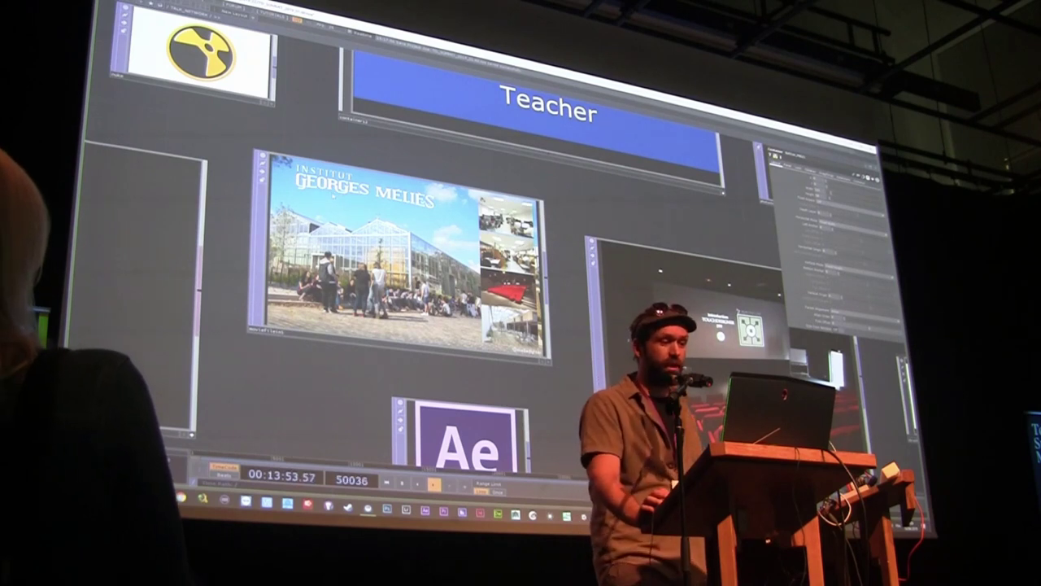
pyautogui.scroll(-3, 326, 204)
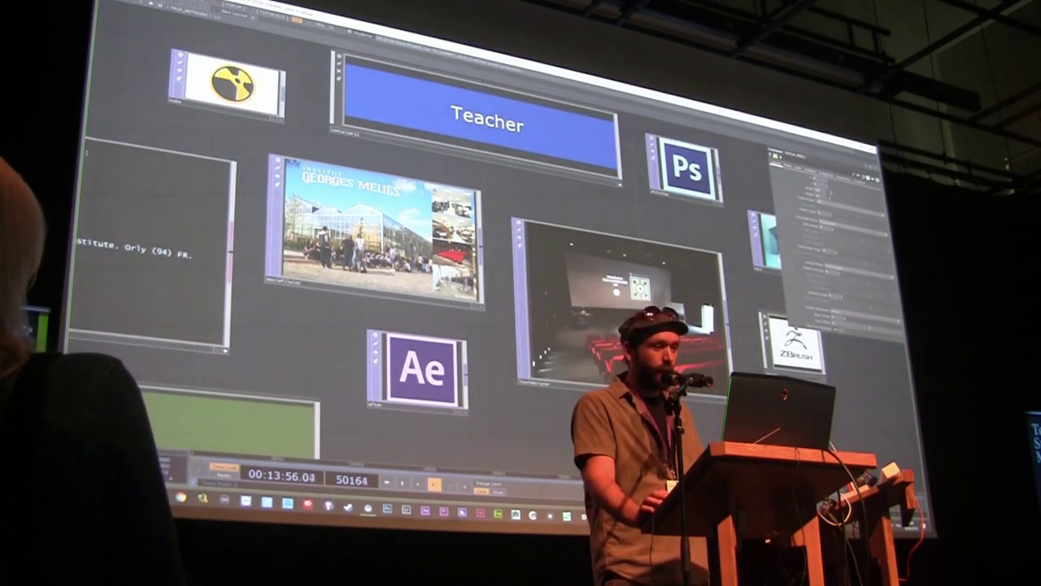
pyautogui.moveTo(562, 194); pyautogui.dragTo(481, 201)
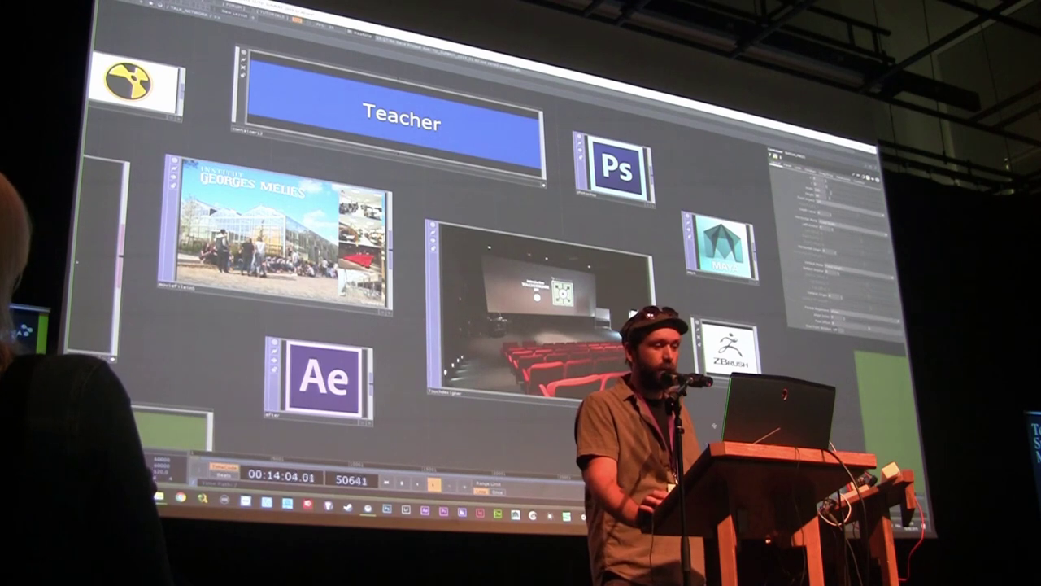
pyautogui.moveTo(716, 405); pyautogui.dragTo(747, 397)
pyautogui.scroll(3, 683, 362)
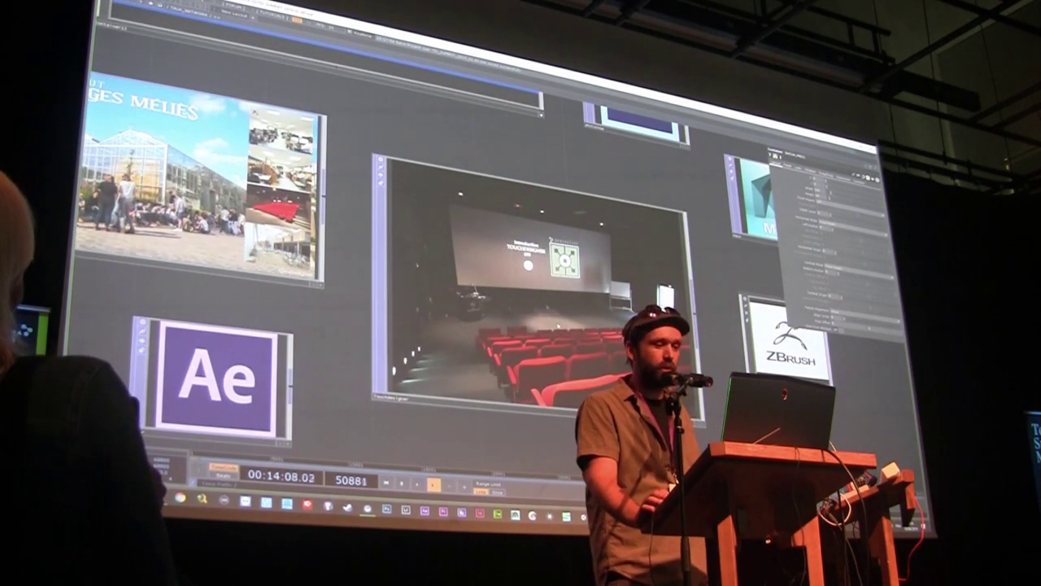
pyautogui.scroll(-3, 575, 253)
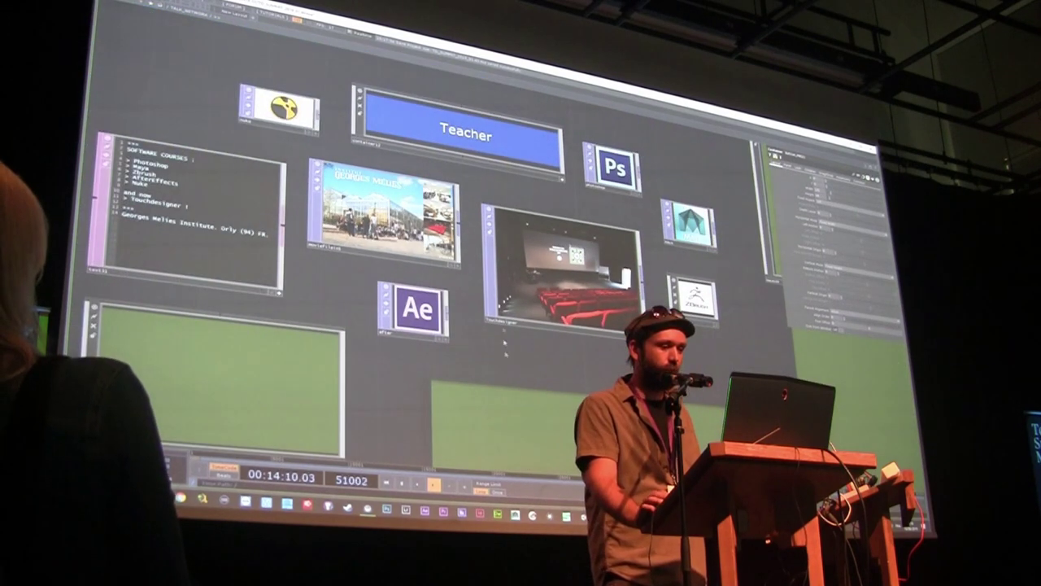
# - Trigger the Button node beside the THIS WAY >> container to reveal the mock crash screen
pyautogui.scroll(-2, 504, 329)
pyautogui.moveTo(301, 337); pyautogui.dragTo(459, 219)
pyautogui.moveTo(246, 228); pyautogui.dragTo(402, 190)
pyautogui.moveTo(195, 227); pyautogui.dragTo(243, 201)
pyautogui.moveTo(255, 358); pyautogui.dragTo(294, 180)
pyautogui.scroll(-5, 342, 284)
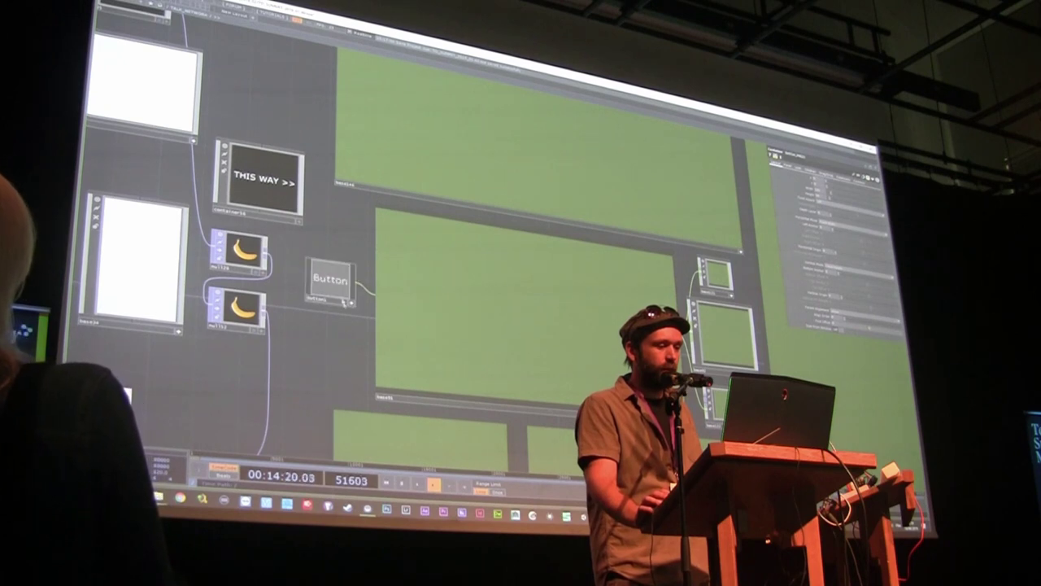
pyautogui.click(329, 279)
# - Examine the mock crash screen, the Dead End container beside it and the surrounding nodes
pyautogui.scroll(-3, 300, 348)
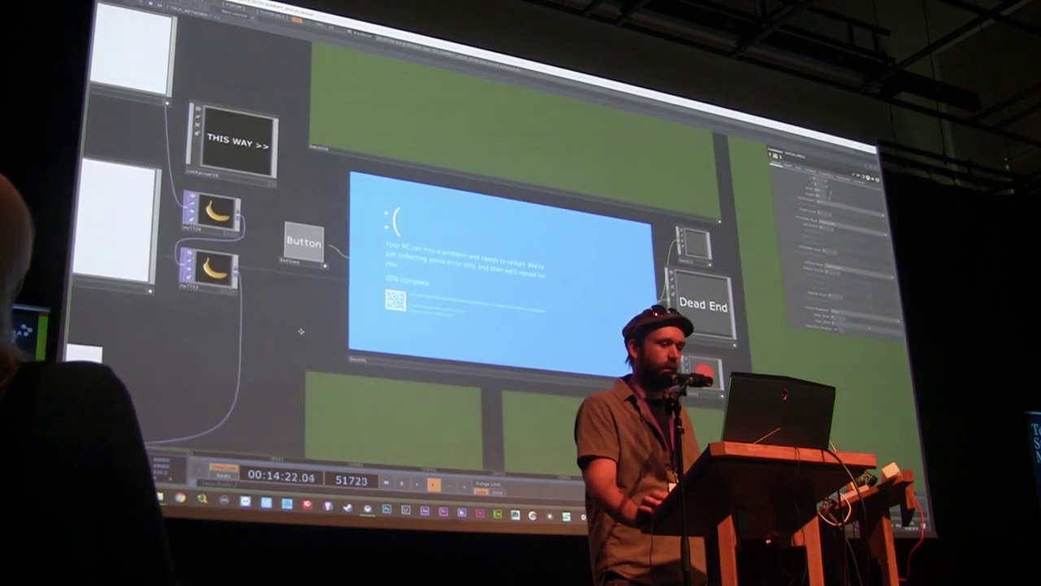
pyautogui.moveTo(314, 294); pyautogui.dragTo(298, 300)
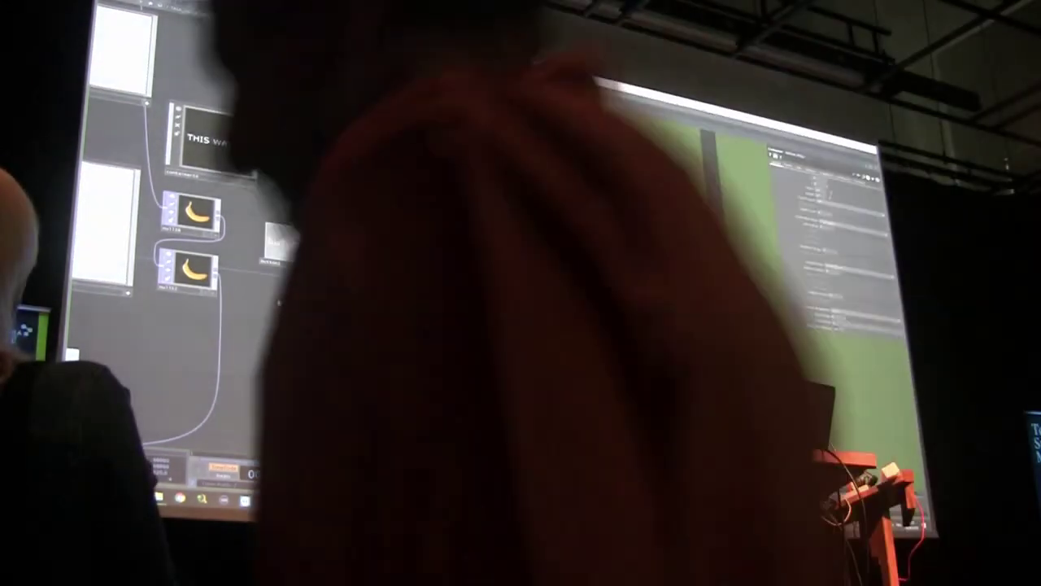
pyautogui.moveTo(278, 296); pyautogui.dragTo(307, 332)
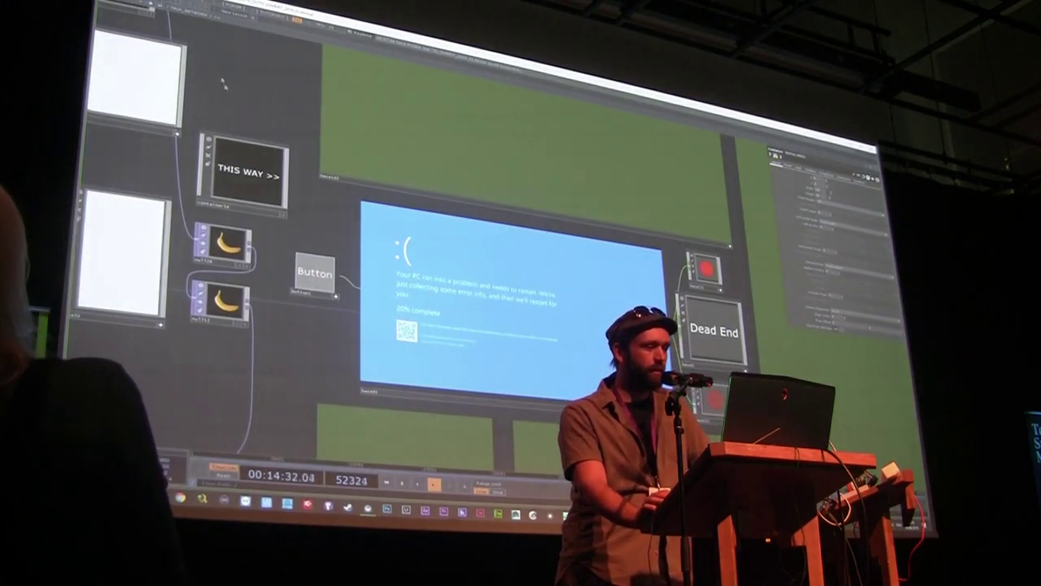
pyautogui.scroll(-5, 241, 135)
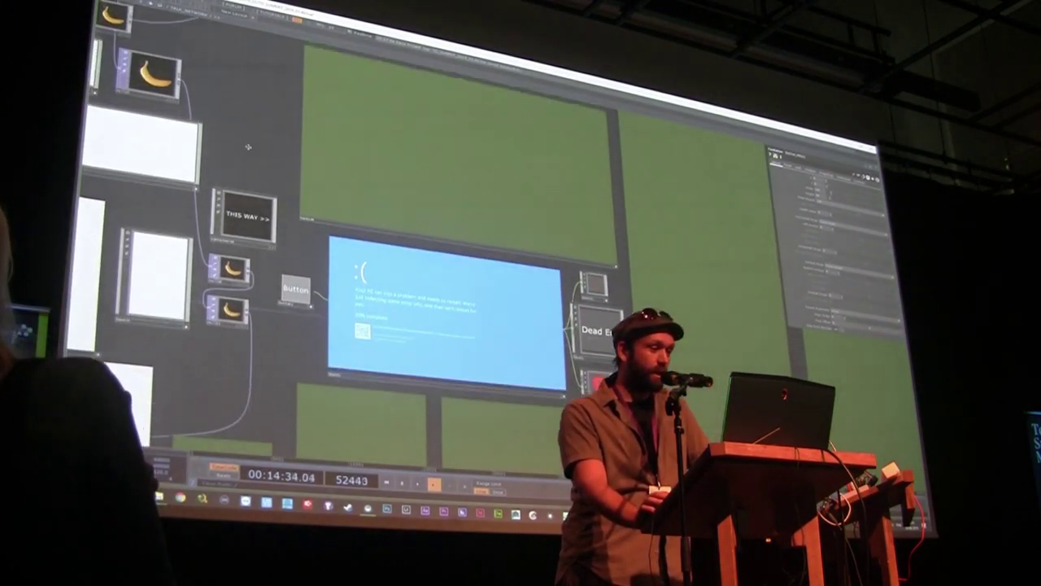
pyautogui.scroll(4, 321, 307)
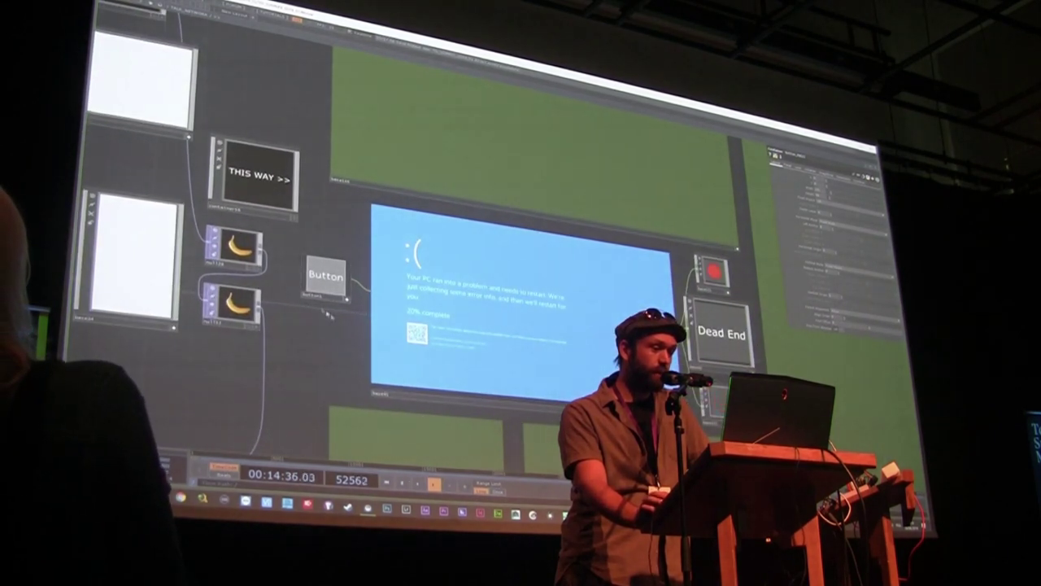
pyautogui.moveTo(341, 337); pyautogui.dragTo(301, 310)
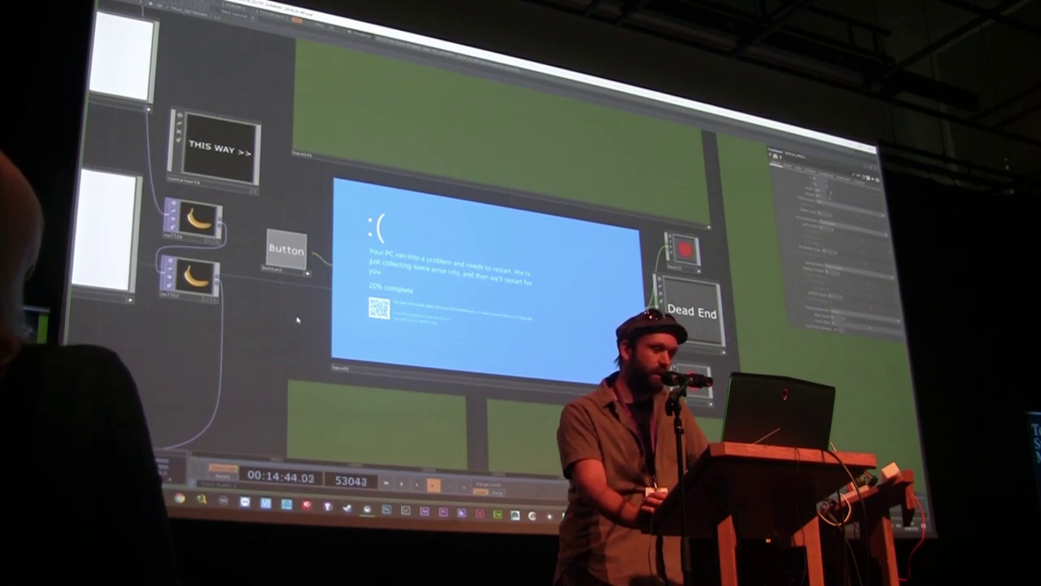
pyautogui.moveTo(298, 320); pyautogui.dragTo(314, 286)
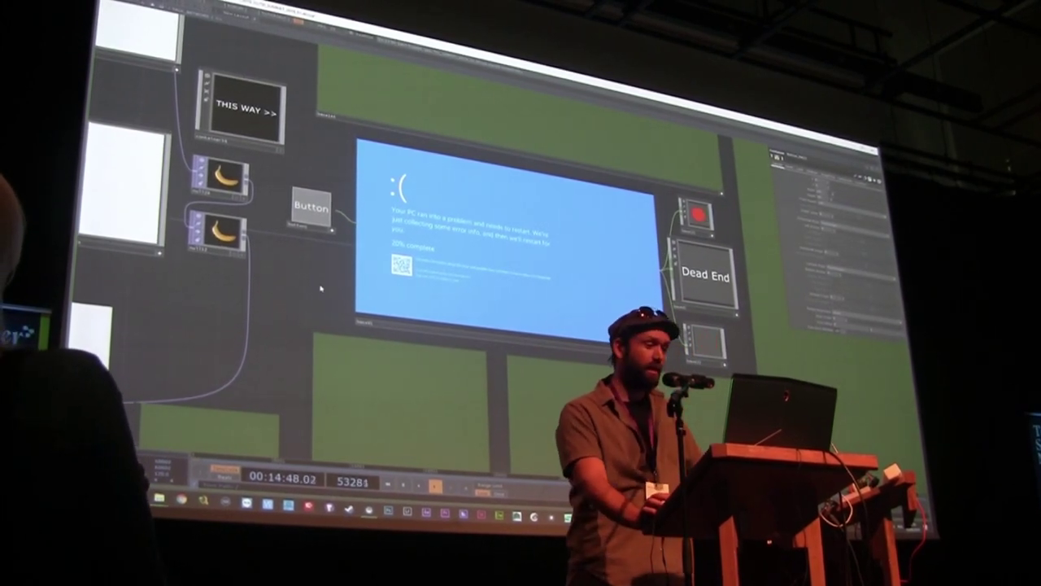
pyautogui.scroll(-2, 320, 288)
pyautogui.scroll(-2, 309, 305)
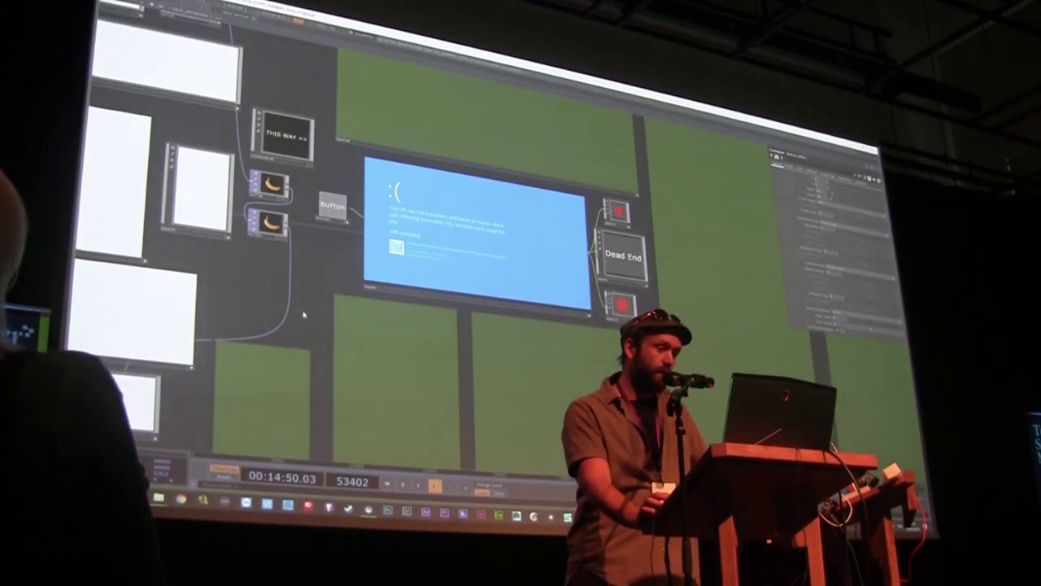
pyautogui.scroll(3, 334, 248)
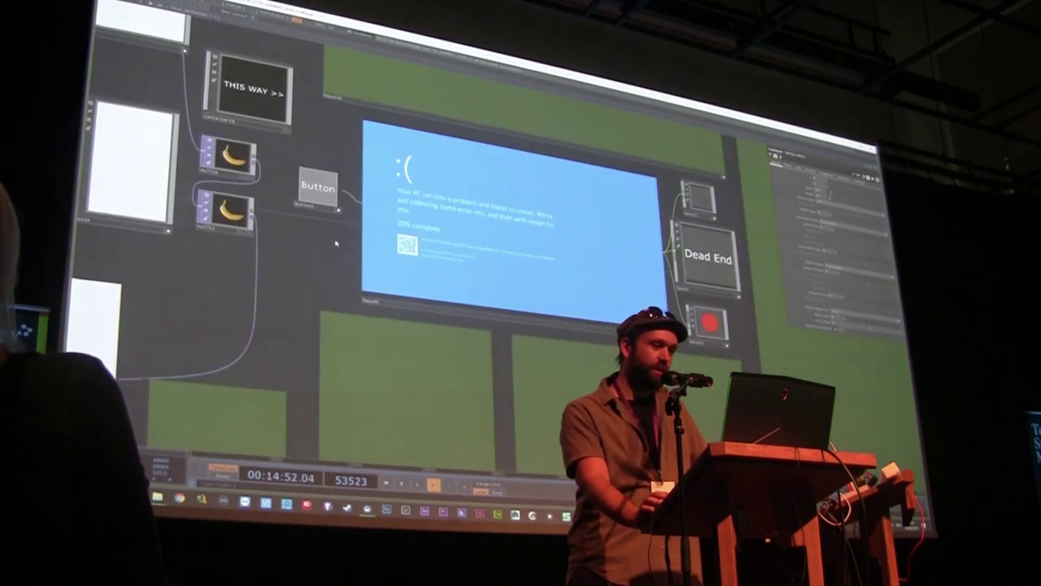
# - Follow the network from the mock crash screen to the PERSONAL PROJECTS area and examine its groups
pyautogui.moveTo(305, 268); pyautogui.dragTo(350, 228)
pyautogui.scroll(-2, 327, 269)
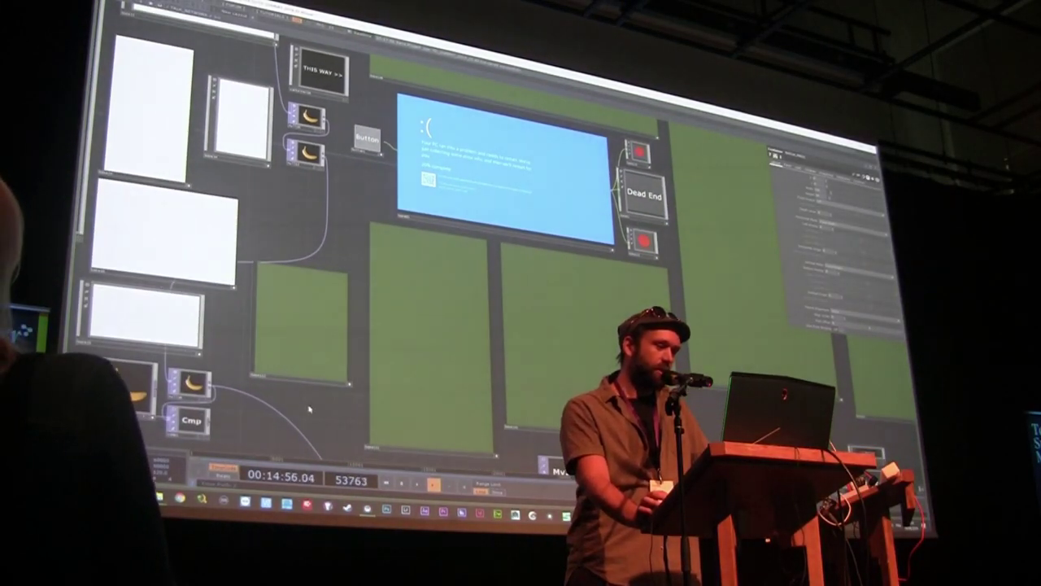
pyautogui.moveTo(329, 440); pyautogui.dragTo(333, 392)
pyautogui.scroll(2, 331, 397)
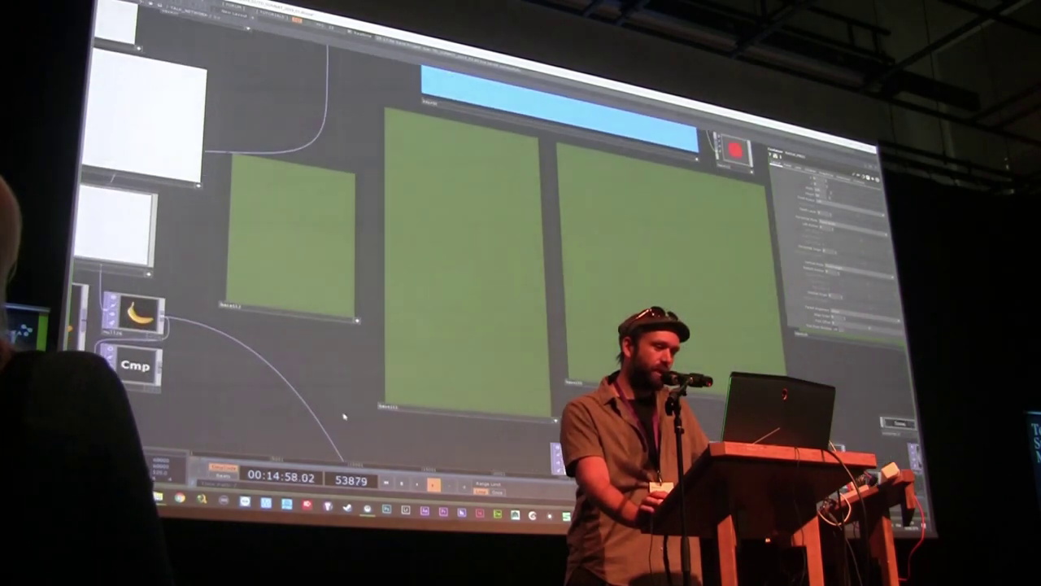
pyautogui.scroll(-2, 345, 416)
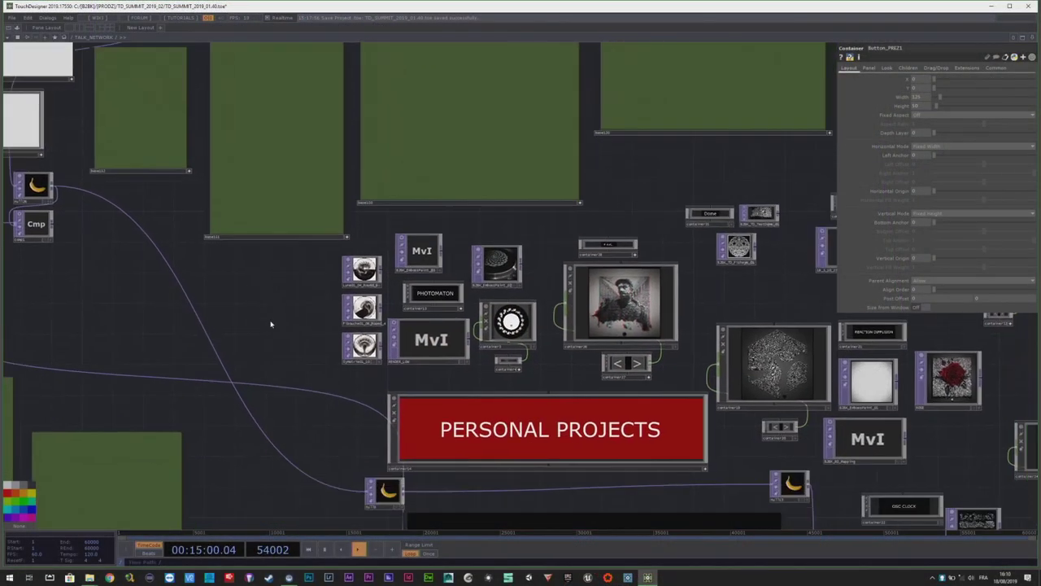
pyautogui.moveTo(271, 324); pyautogui.dragTo(249, 283)
pyautogui.scroll(-2, 249, 427)
pyautogui.moveTo(242, 409); pyautogui.dragTo(244, 281)
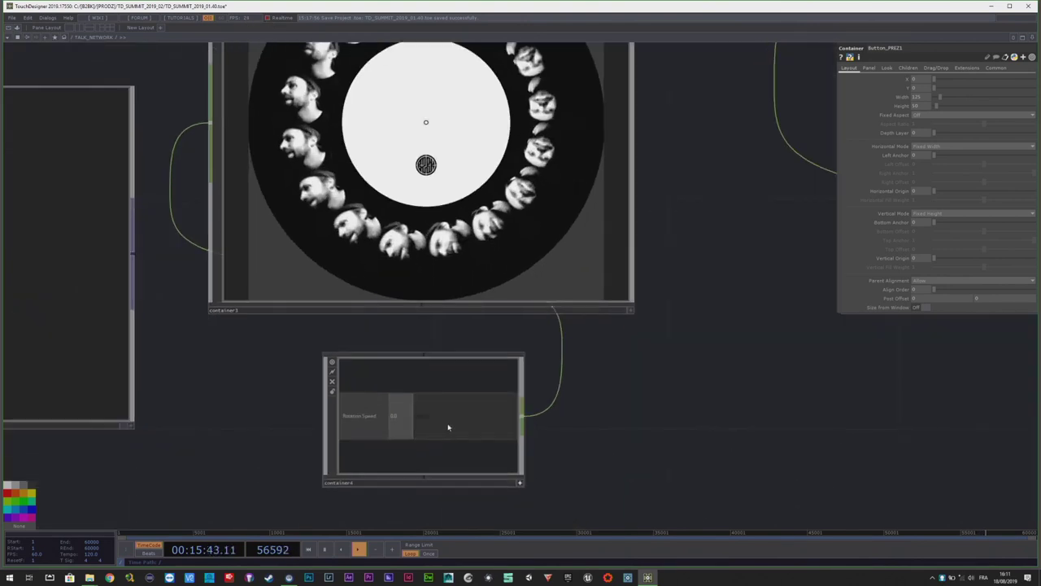
# - Adjust the Rotation Speed slider below the PHOTOMATON disc of faces to make the disc spin
pyautogui.scroll(-3, 512, 427)
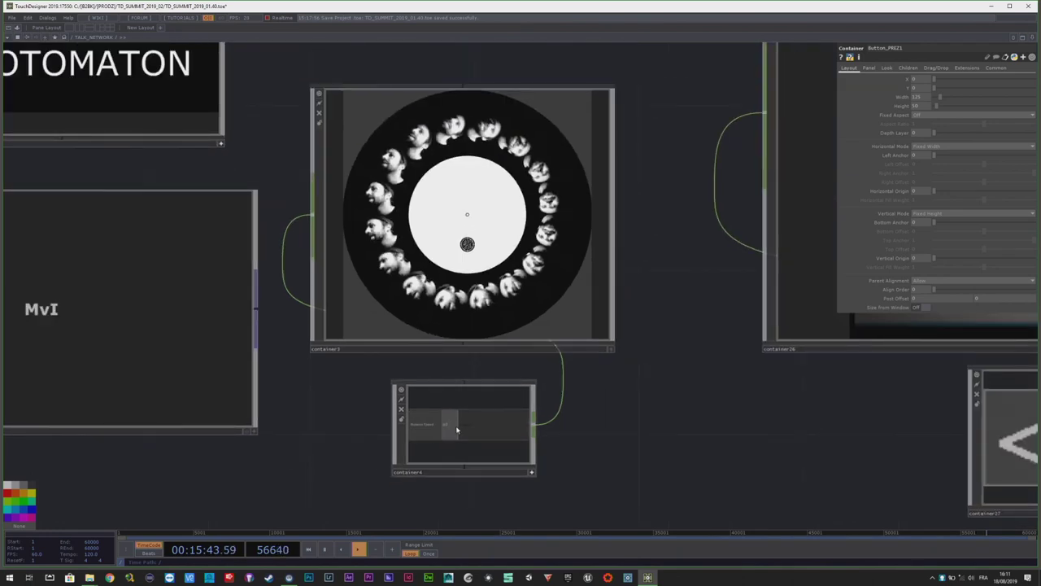
pyautogui.click(469, 431)
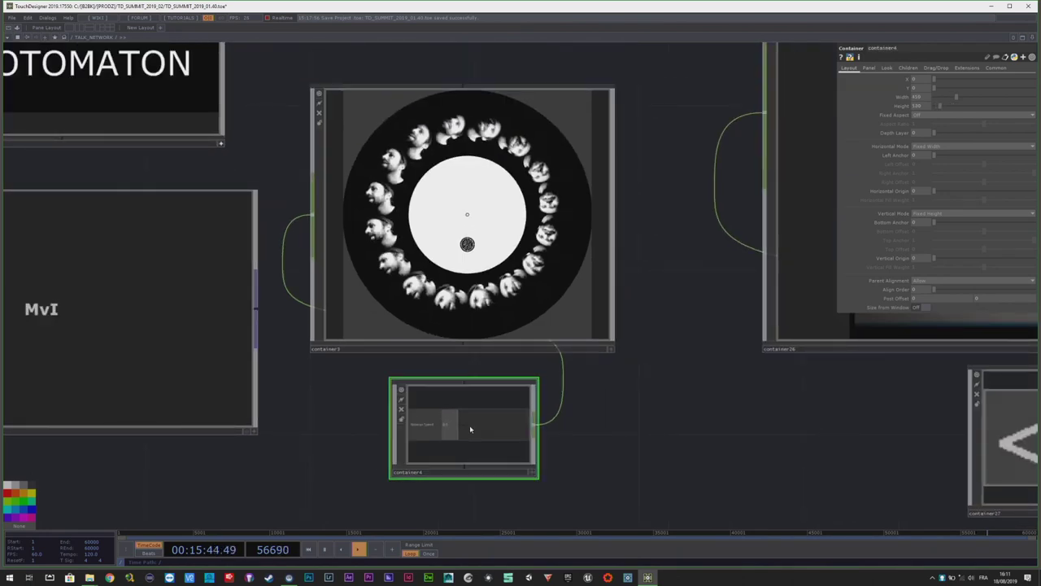
pyautogui.moveTo(472, 439); pyautogui.dragTo(431, 457)
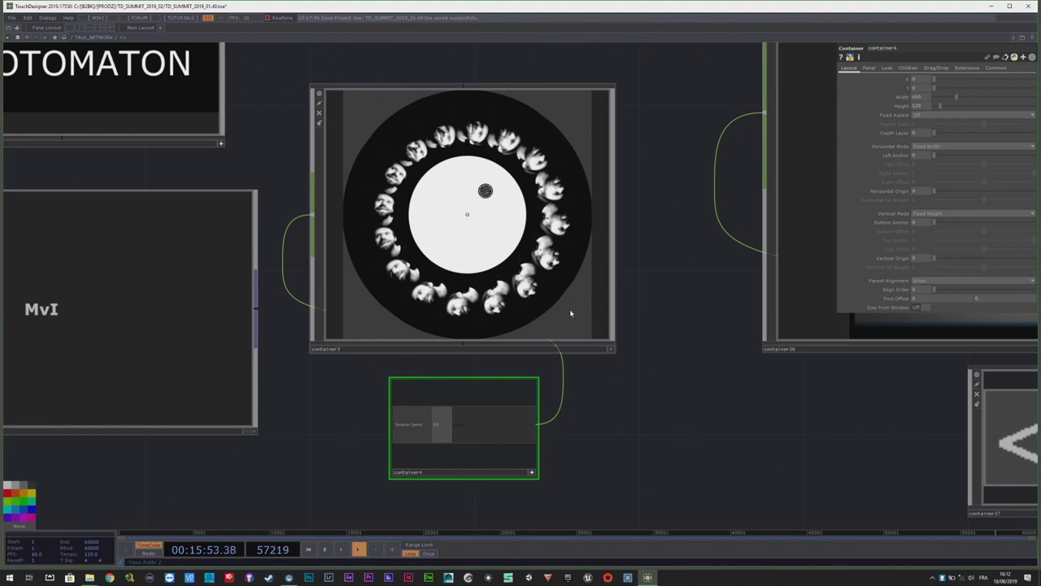
pyautogui.moveTo(467, 426); pyautogui.dragTo(444, 437)
# - Examine the KINECT group beside PHOTOMATON, including the red-cyan point-cloud portrait and its image switcher
pyautogui.scroll(-6, 360, 226)
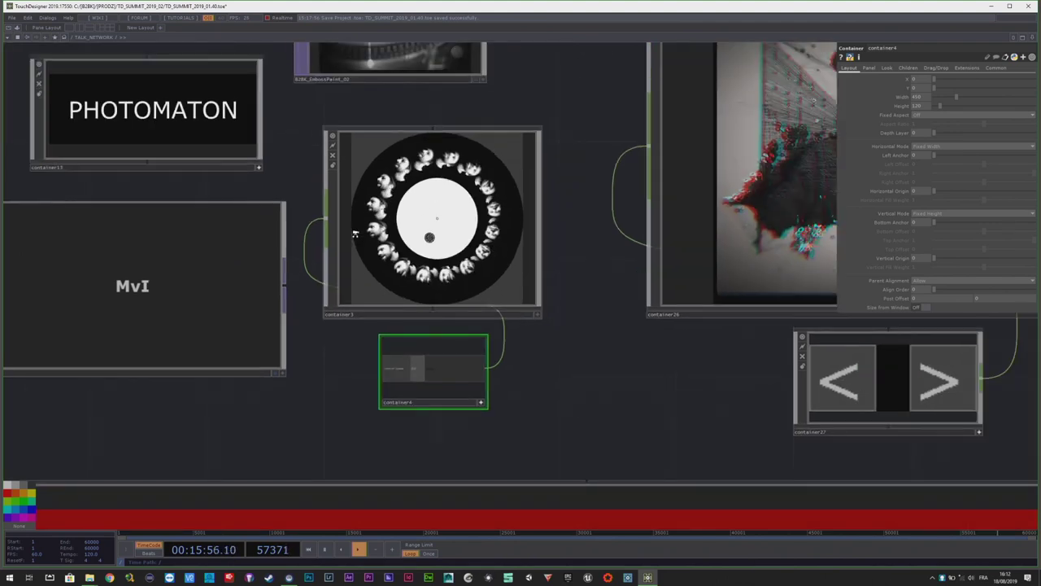
pyautogui.moveTo(786, 172); pyautogui.dragTo(750, 222)
pyautogui.scroll(5, 724, 228)
pyautogui.scroll(-3, 692, 222)
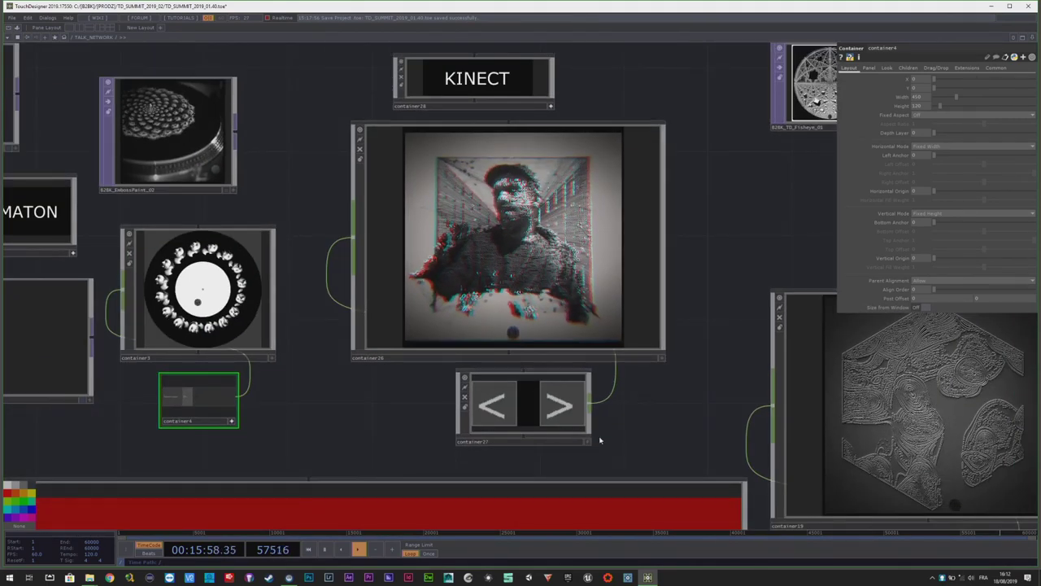
# - Advance the KINECT image viewer to the ring-textured portrait of the man in a cap and examine it closely
pyautogui.scroll(3, 651, 399)
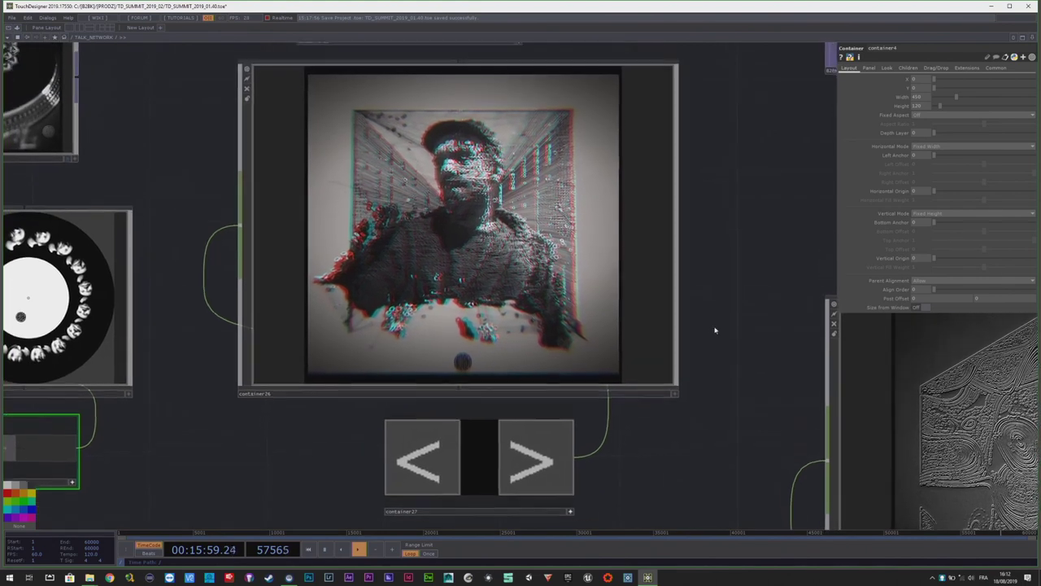
pyautogui.click(531, 480)
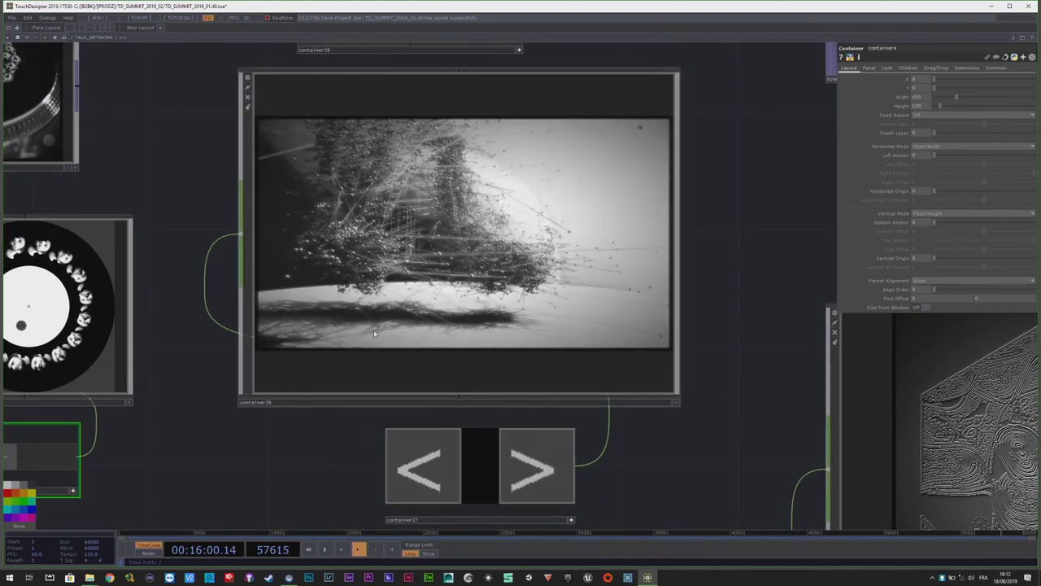
pyautogui.click(530, 476)
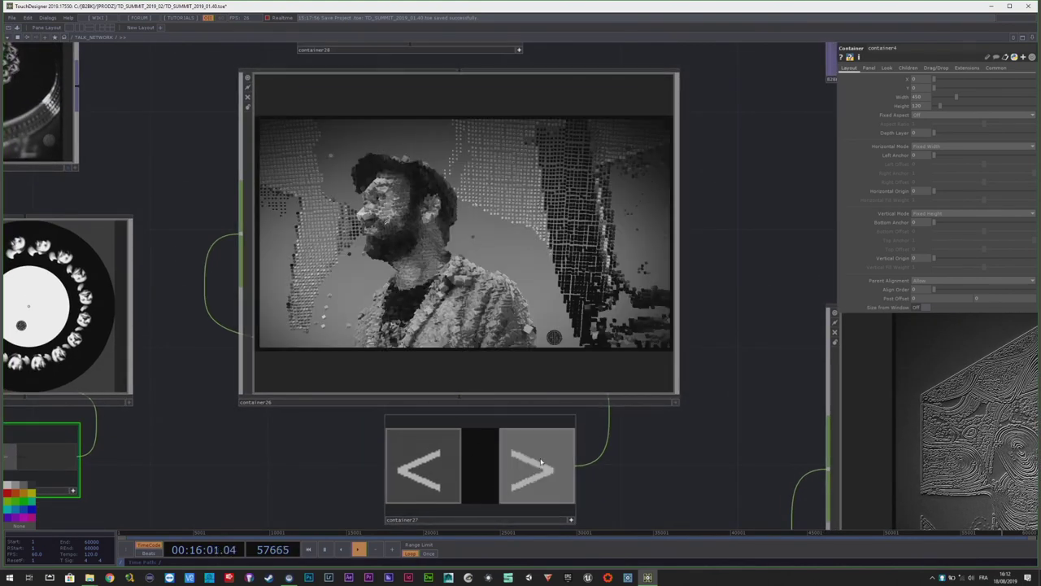
pyautogui.scroll(2, 358, 221)
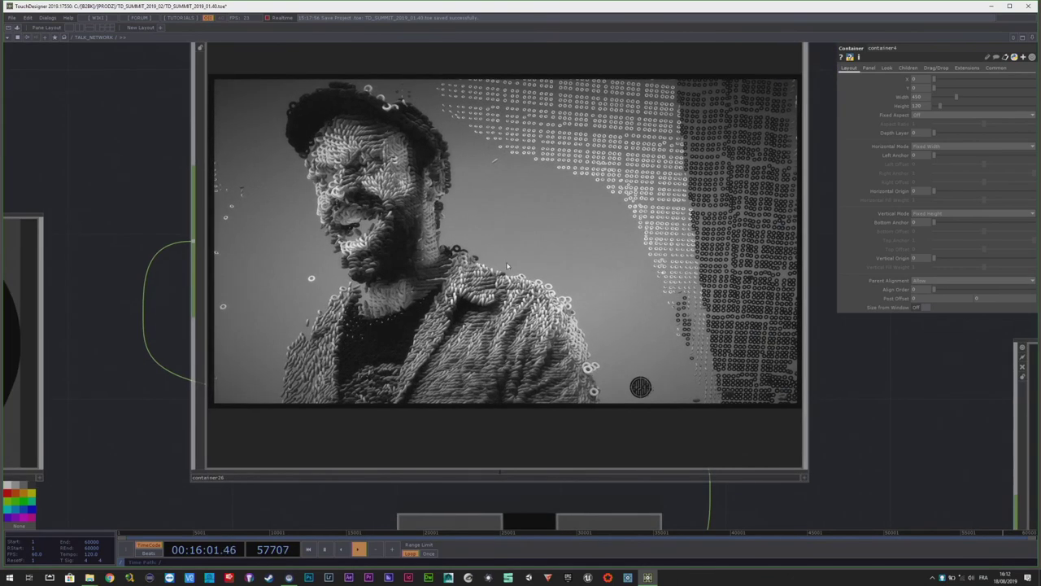
pyautogui.scroll(-2, 309, 278)
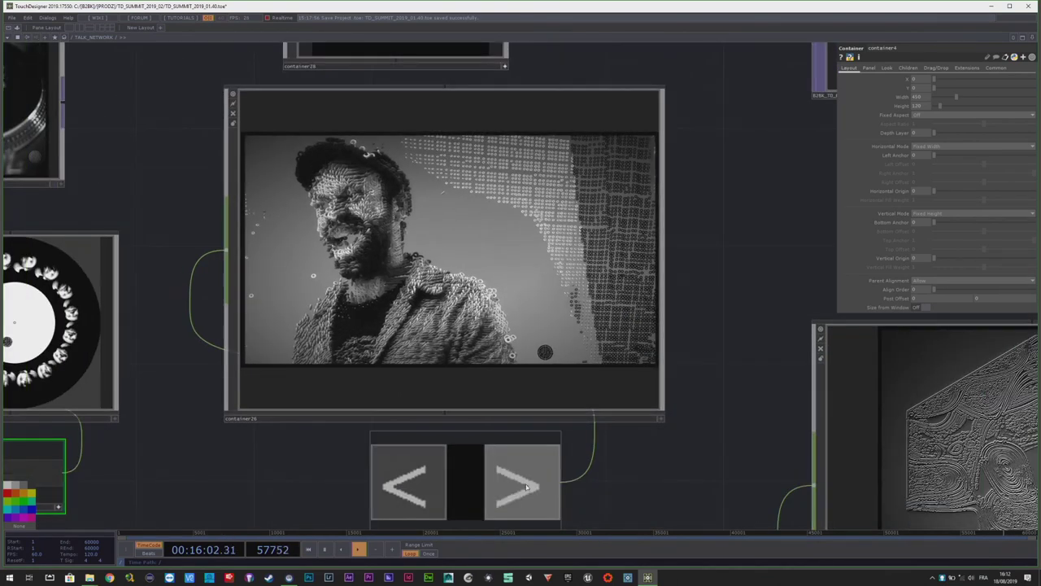
# - Advance further through the KINECT images to the long-haired figure beside a block-textured column
pyautogui.click(525, 486)
pyautogui.scroll(2, 509, 318)
pyautogui.scroll(-2, 470, 276)
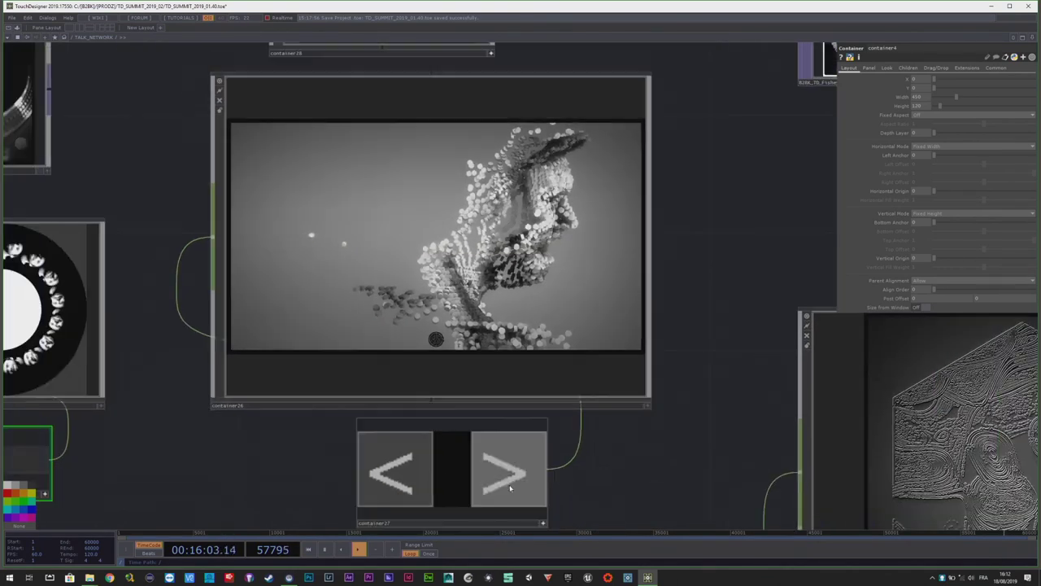
pyautogui.click(511, 479)
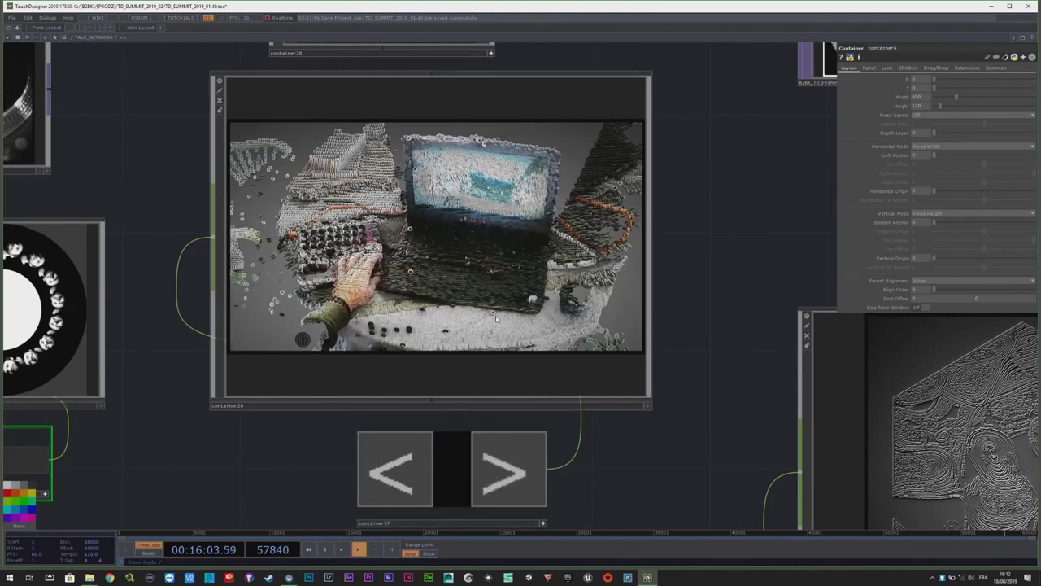
pyautogui.click(494, 494)
pyautogui.click(494, 495)
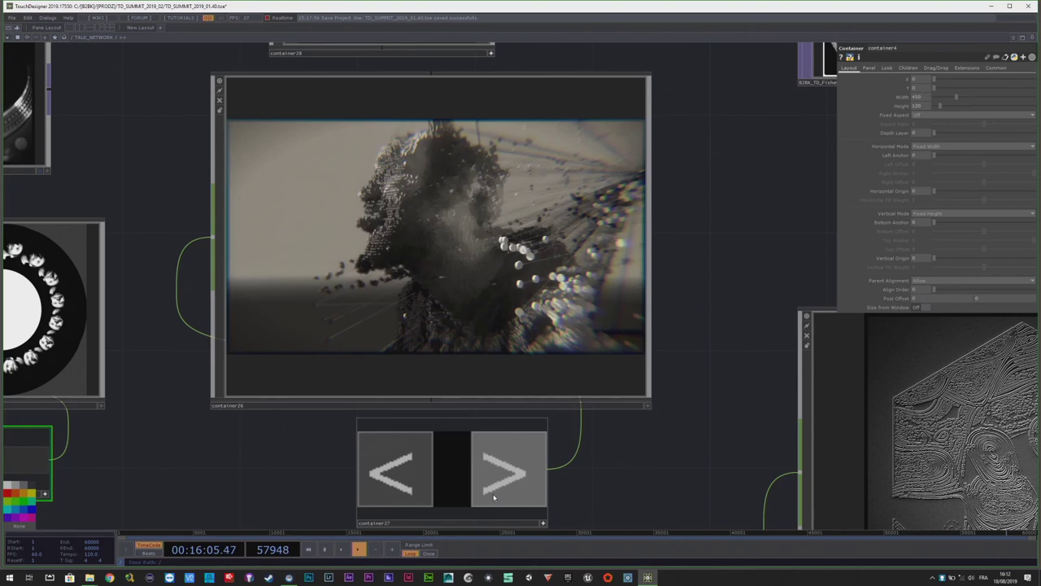
pyautogui.click(493, 496)
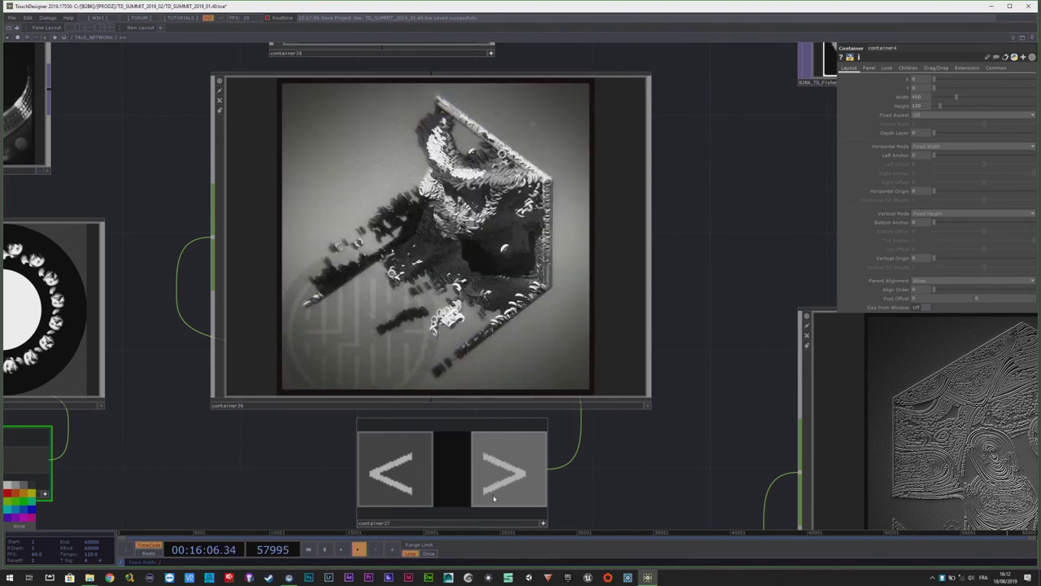
pyautogui.click(492, 495)
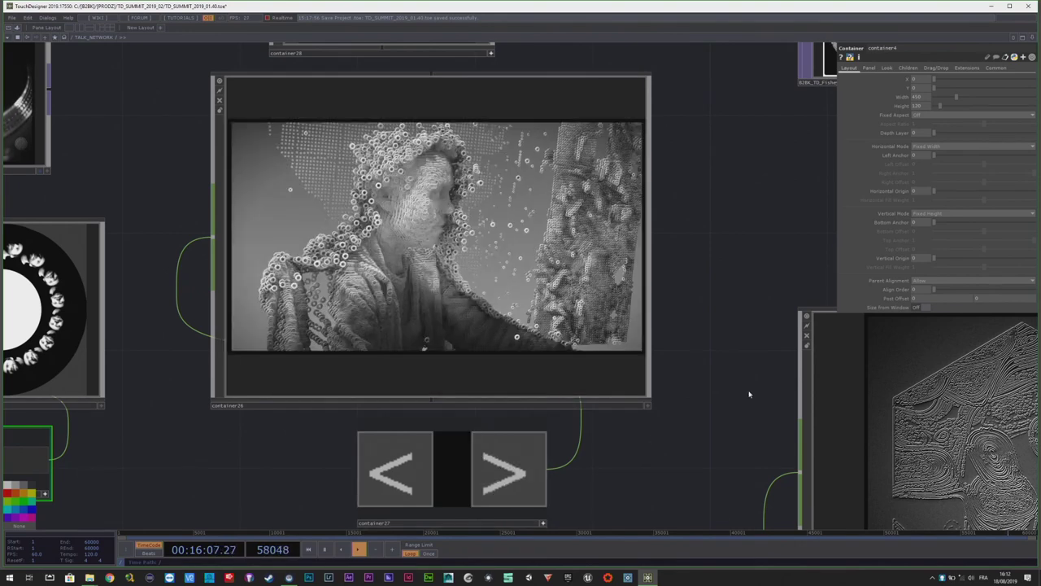
# - Examine the Dome group, including the fisheye fractal render and its projection test above the theatre seats
pyautogui.scroll(-5, 754, 391)
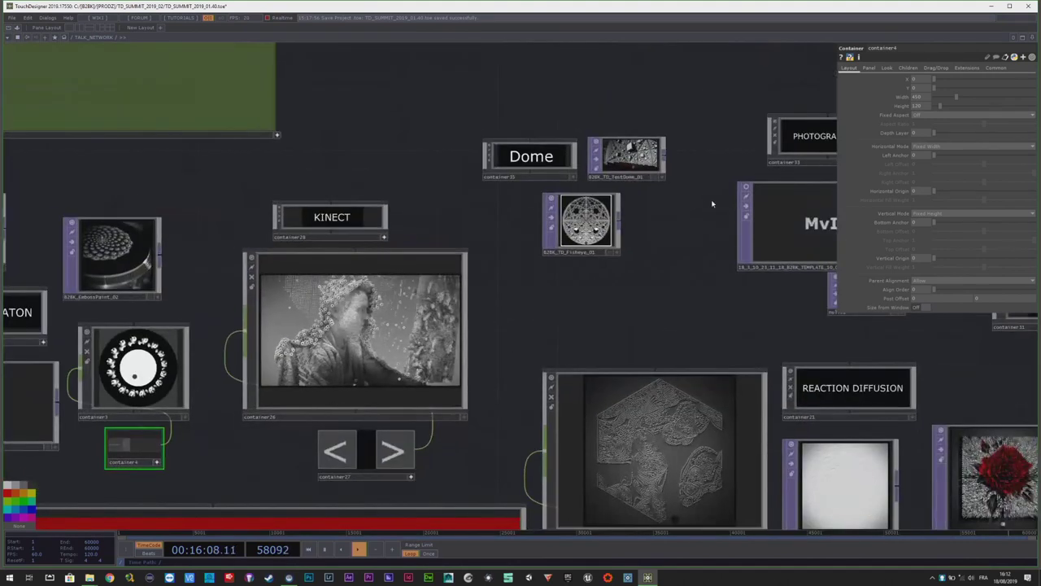
pyautogui.scroll(5, 709, 197)
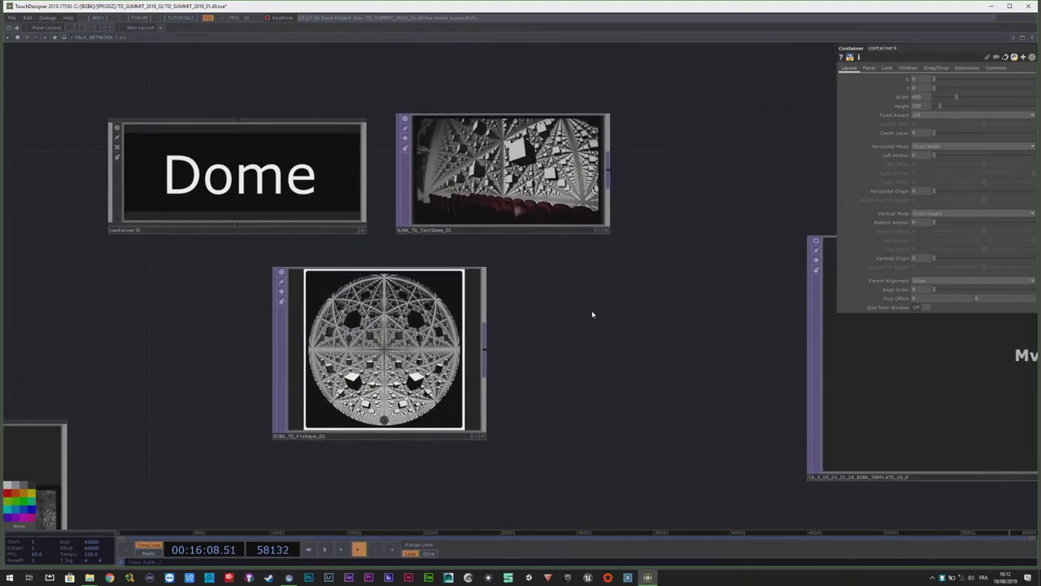
pyautogui.moveTo(595, 360); pyautogui.dragTo(604, 355)
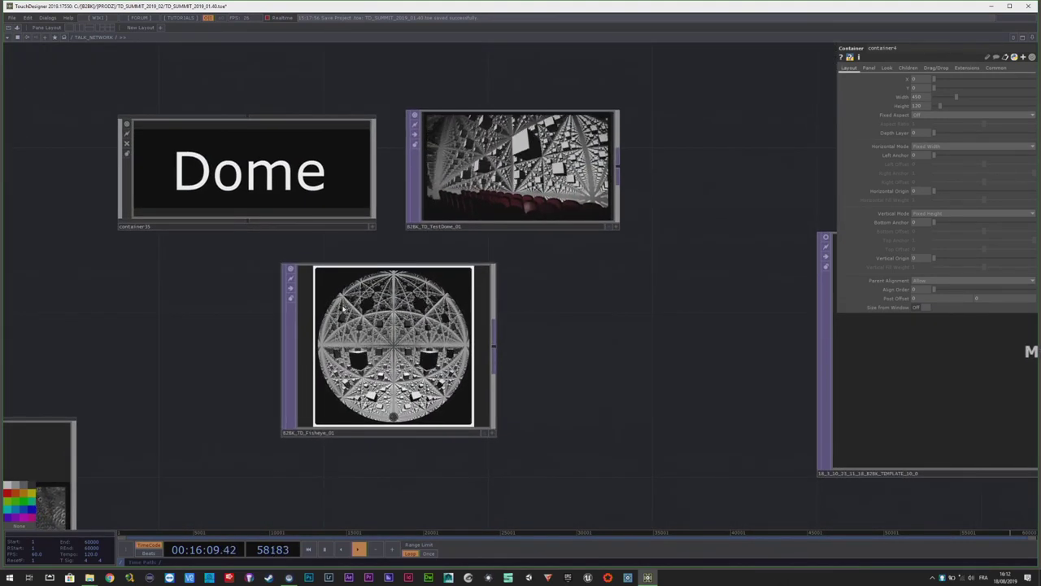
pyautogui.scroll(3, 343, 309)
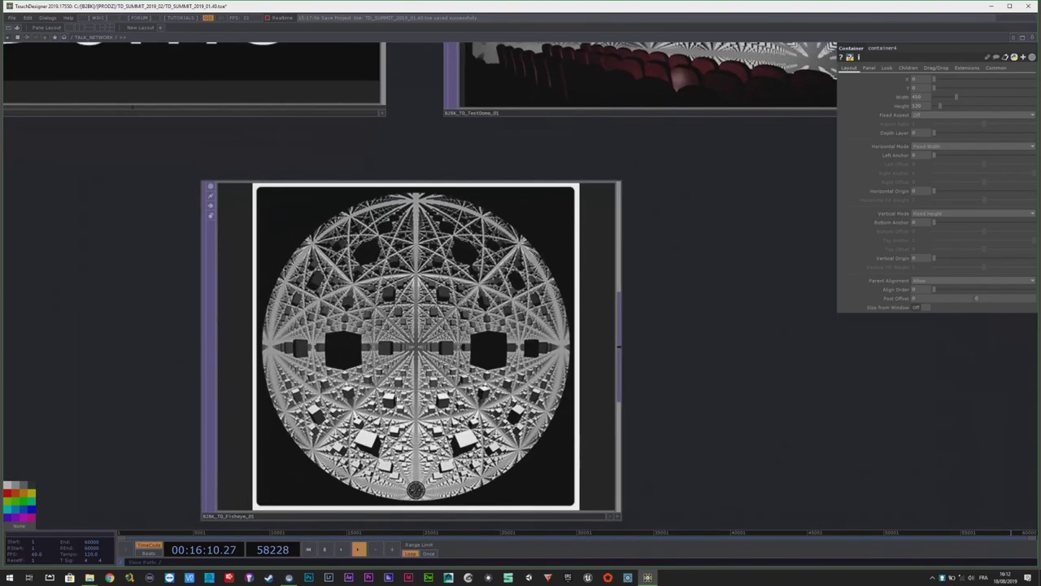
pyautogui.scroll(-3, 295, 345)
pyautogui.scroll(5, 312, 125)
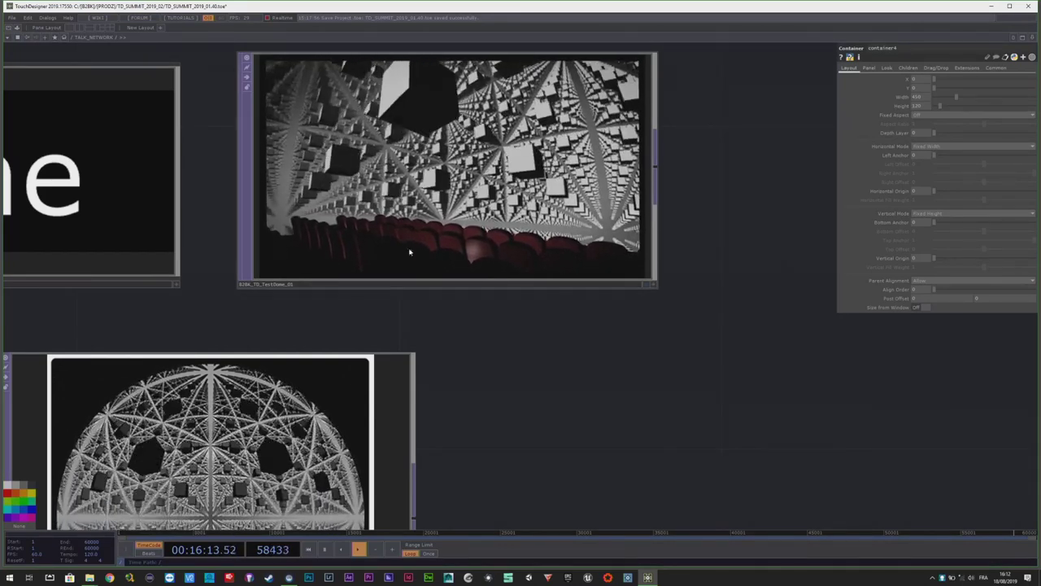
pyautogui.scroll(-2, 421, 186)
pyautogui.scroll(2, 480, 251)
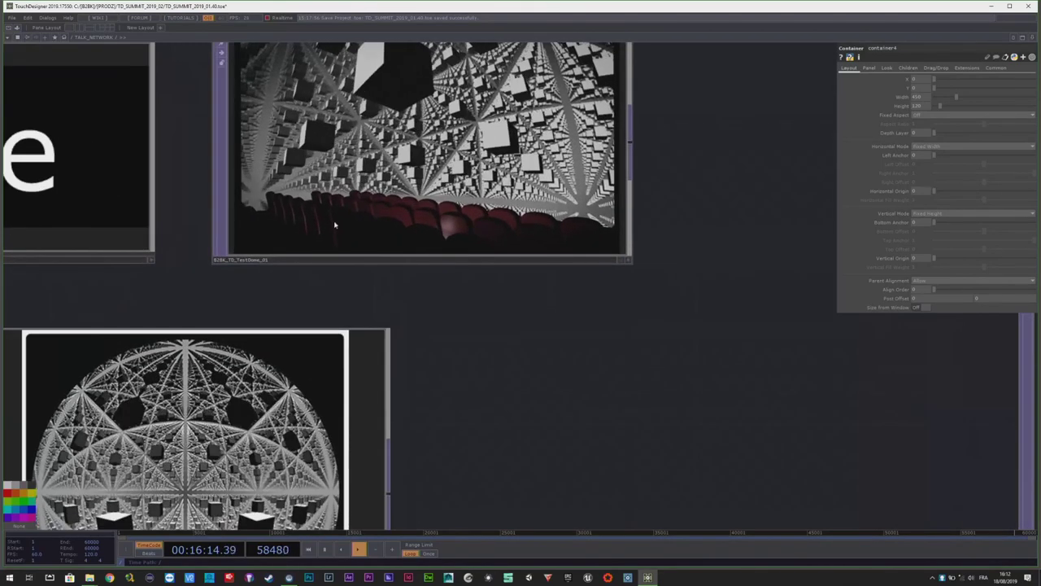
pyautogui.scroll(-3, 366, 210)
# - Turn on the viewer of the MvI template node under PHOTOGRAMMETRY and pause the timeline after its playback
pyautogui.moveTo(562, 342); pyautogui.dragTo(346, 258)
pyautogui.scroll(-5, 346, 258)
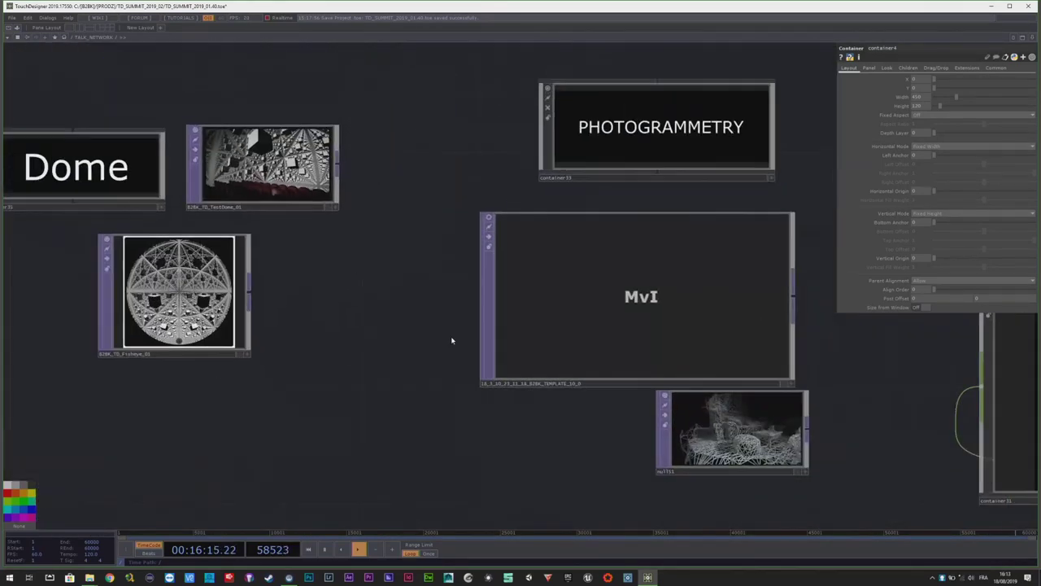
pyautogui.moveTo(347, 327); pyautogui.dragTo(220, 268)
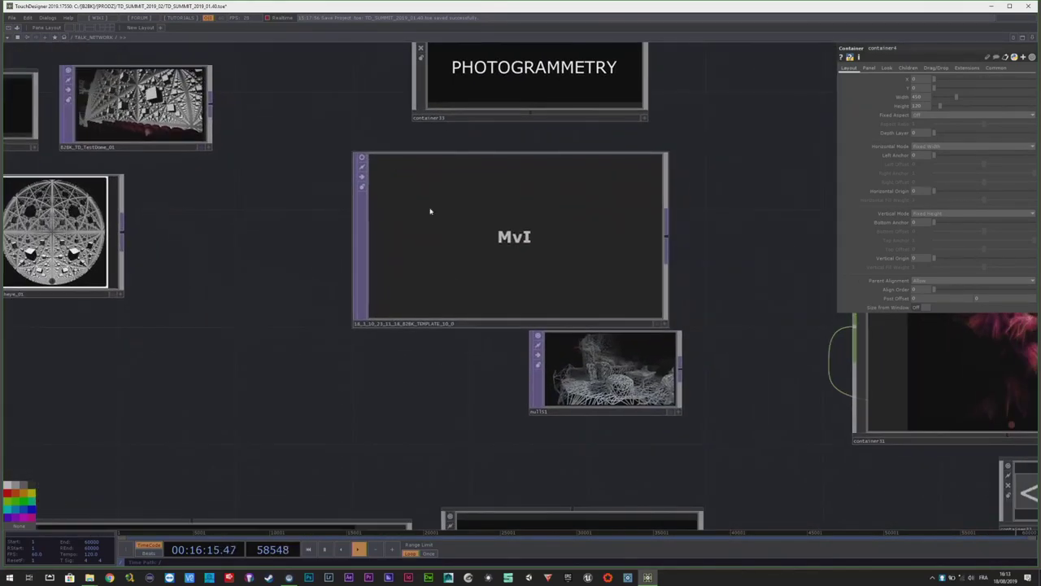
pyautogui.click(362, 157)
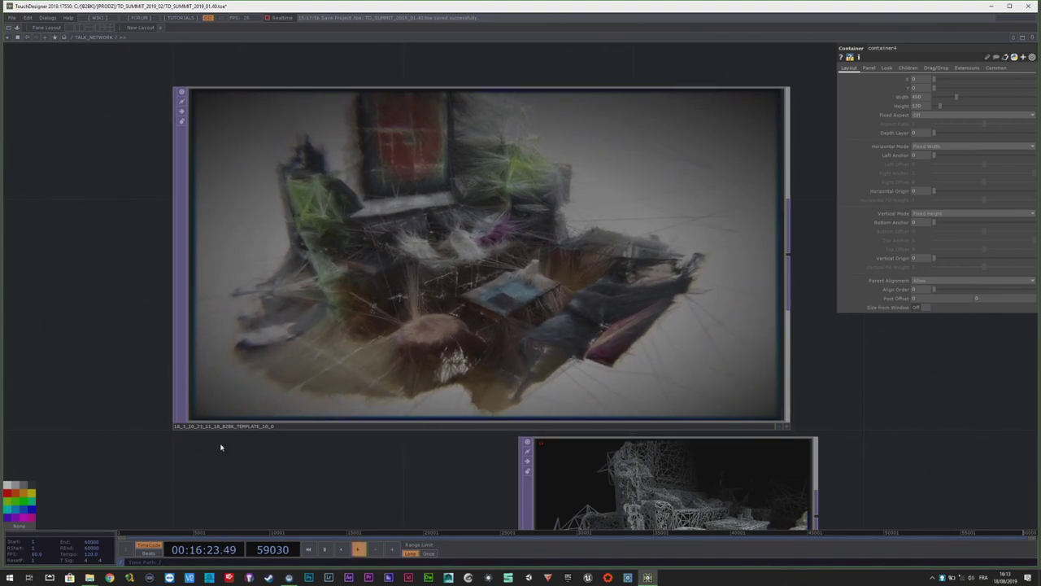
pyautogui.click(357, 550)
# - Go from PHOTOGRAMMETRY to the SLIME MOLD group and examine its pink flower-like render
pyautogui.scroll(-4, 132, 239)
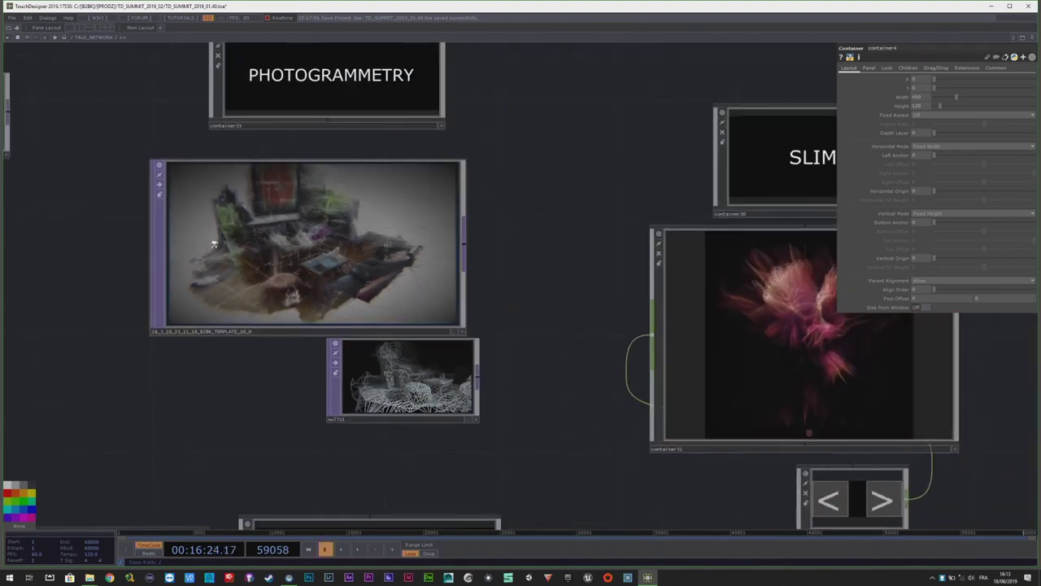
pyautogui.scroll(3, 682, 328)
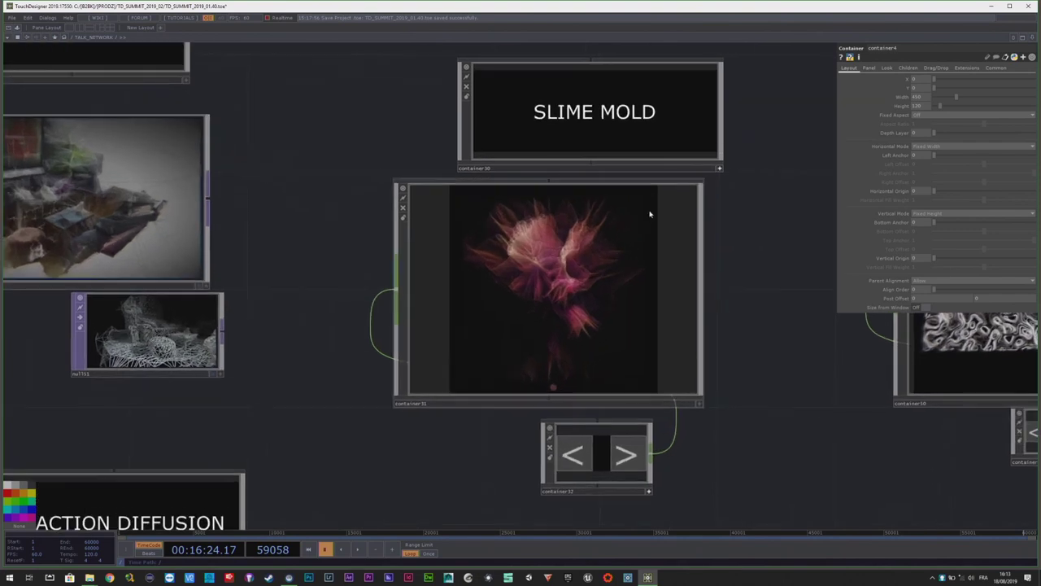
pyautogui.scroll(6, 620, 273)
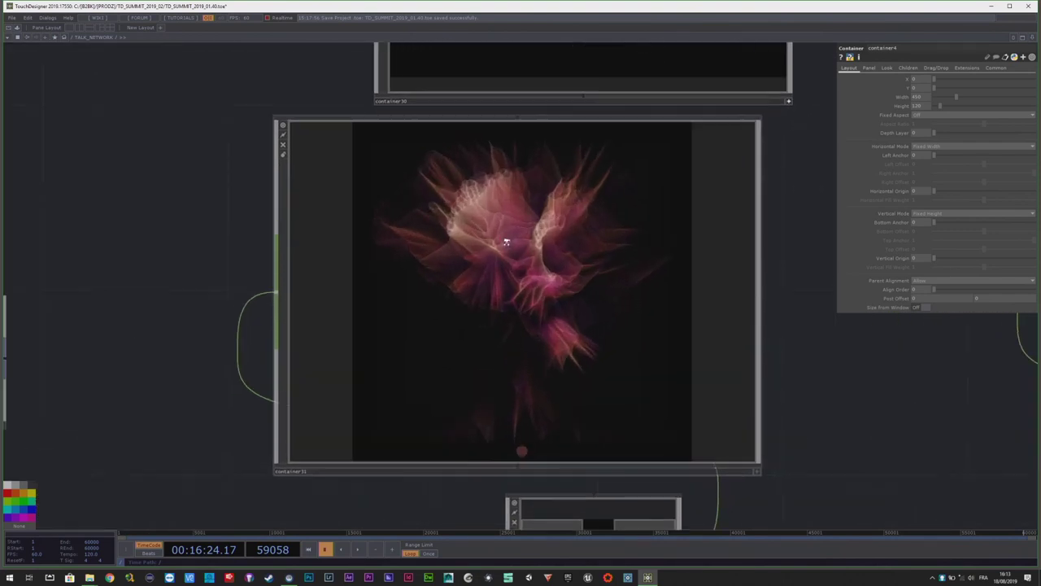
pyautogui.scroll(-6, 500, 219)
pyautogui.scroll(3, 531, 284)
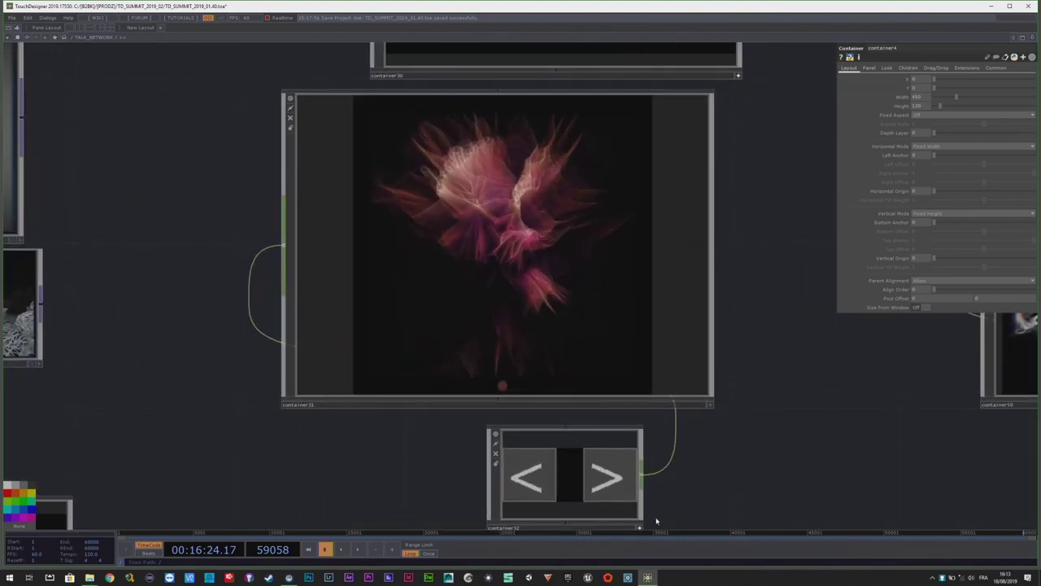
pyautogui.scroll(-3, 638, 485)
pyautogui.scroll(3, 635, 456)
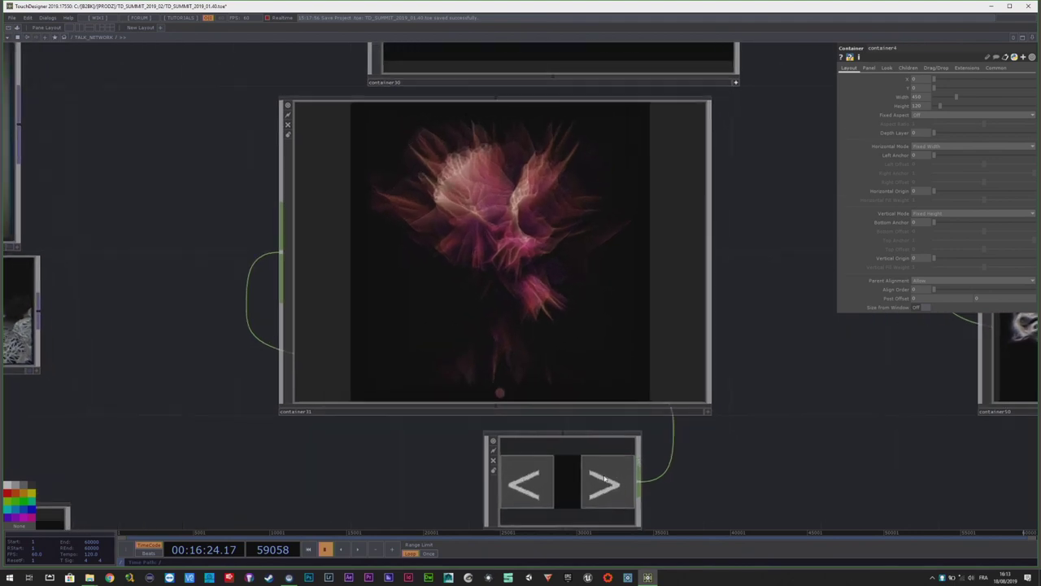
# - Make the SLIME MOLD image switcher interactive and advance the images to the square, spiky pink render
pyautogui.scroll(-2, 622, 420)
pyautogui.scroll(2, 632, 506)
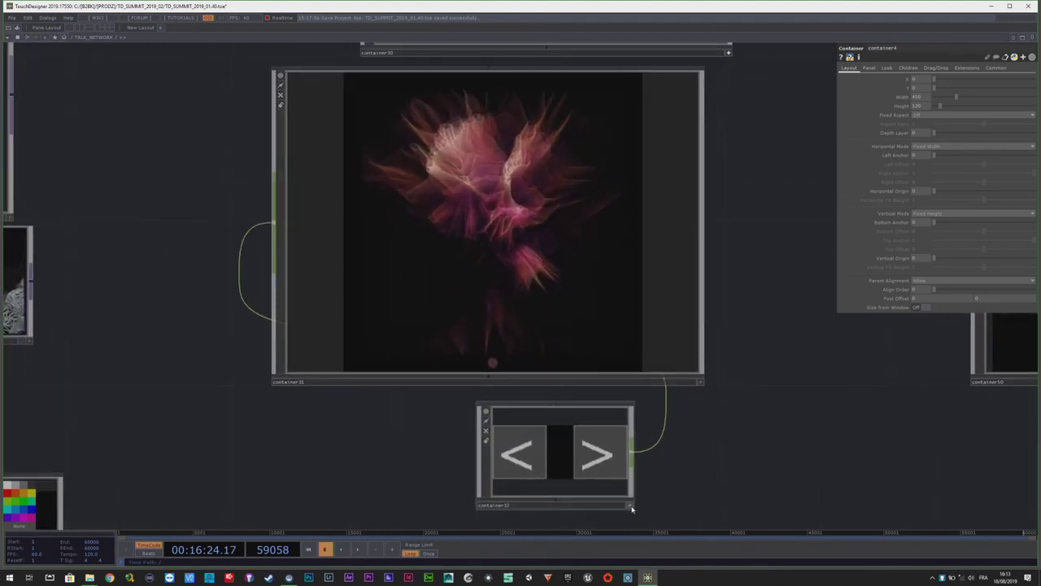
pyautogui.click(631, 505)
pyautogui.click(596, 472)
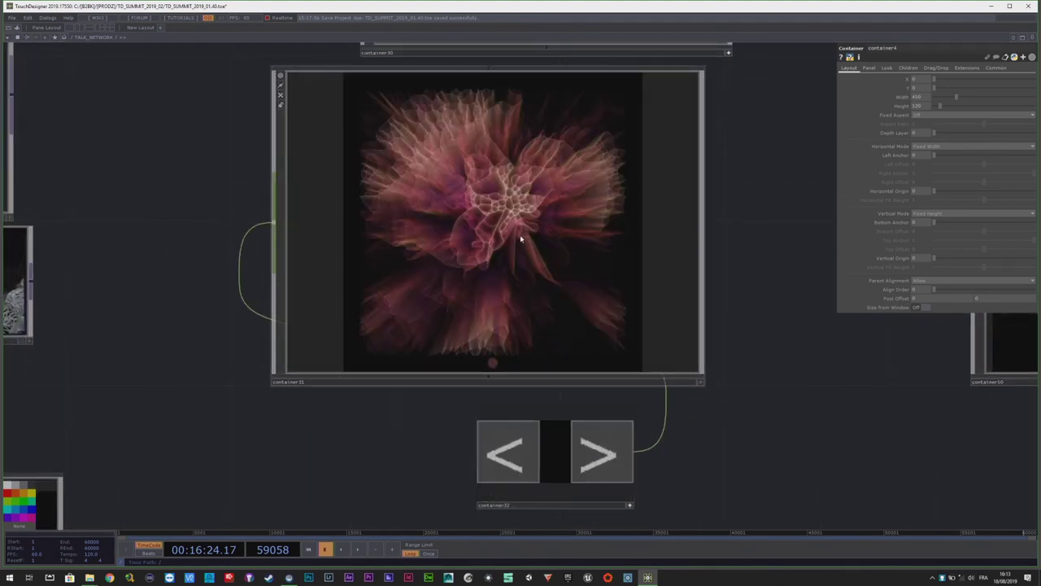
pyautogui.scroll(3, 521, 231)
pyautogui.scroll(-1, 488, 260)
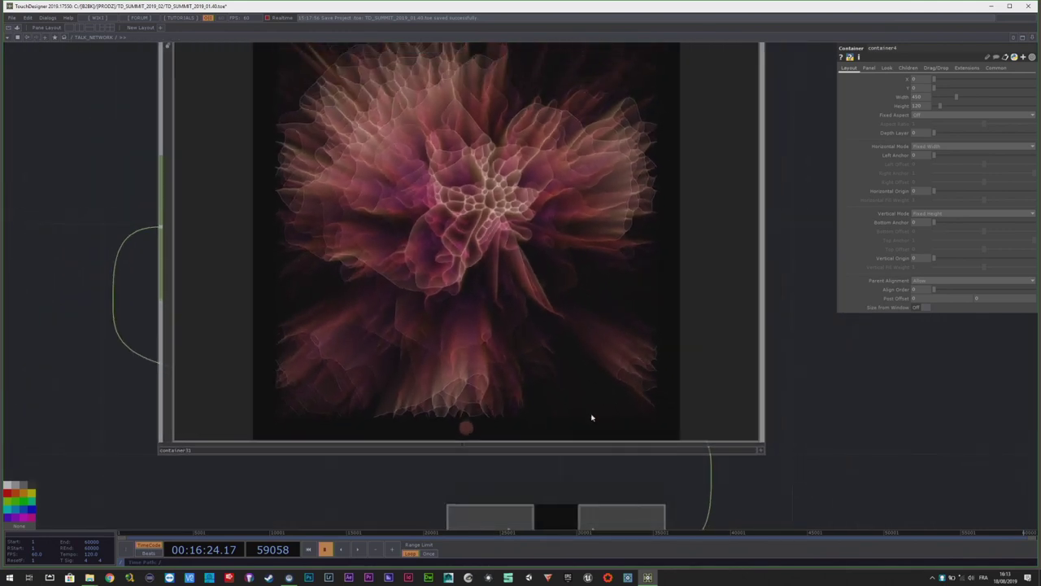
pyautogui.scroll(-2, 427, 439)
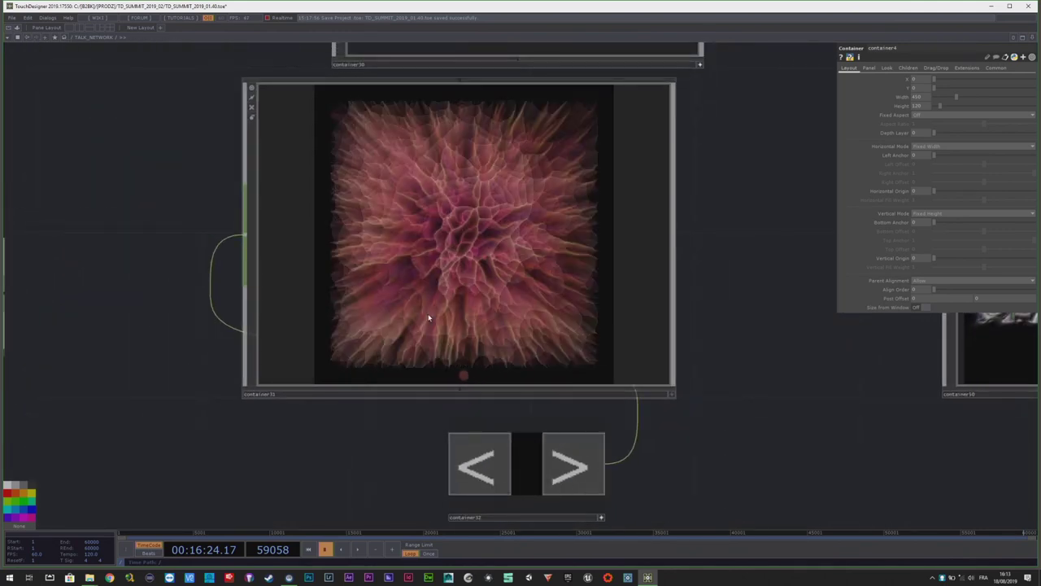
# - Flip the STRATUM viewer one image forward and back, and examine the black-and-white contour pattern closely
pyautogui.scroll(-5, 414, 314)
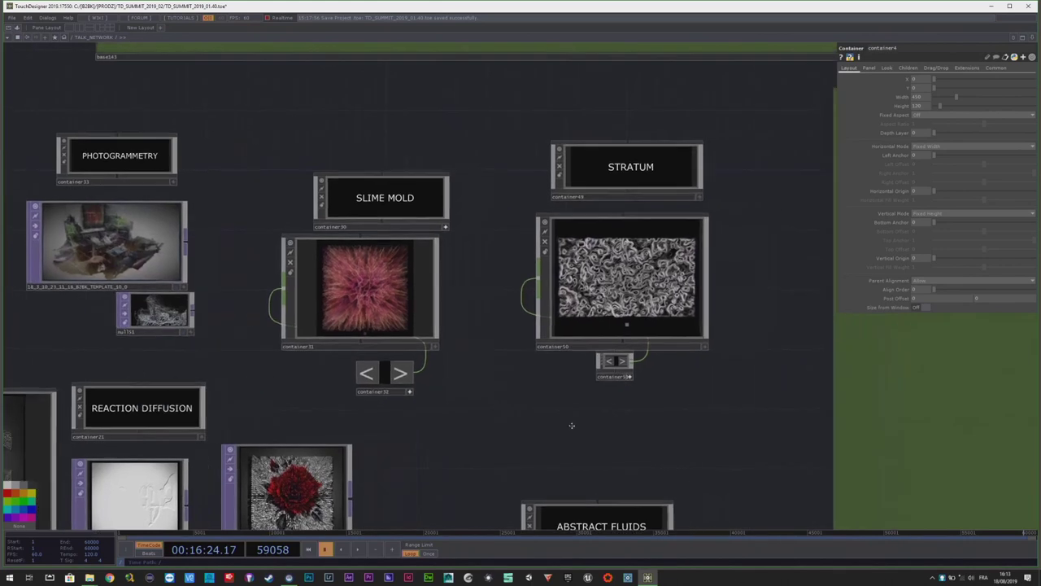
pyautogui.scroll(5, 561, 428)
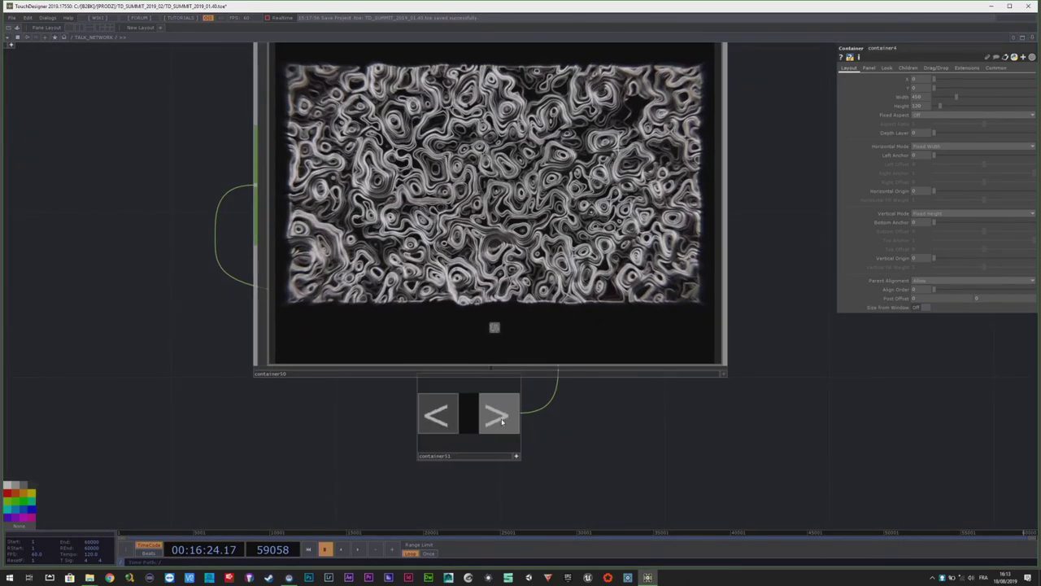
pyautogui.click(502, 421)
pyautogui.click(444, 425)
pyautogui.scroll(5, 485, 162)
pyautogui.scroll(-5, 489, 275)
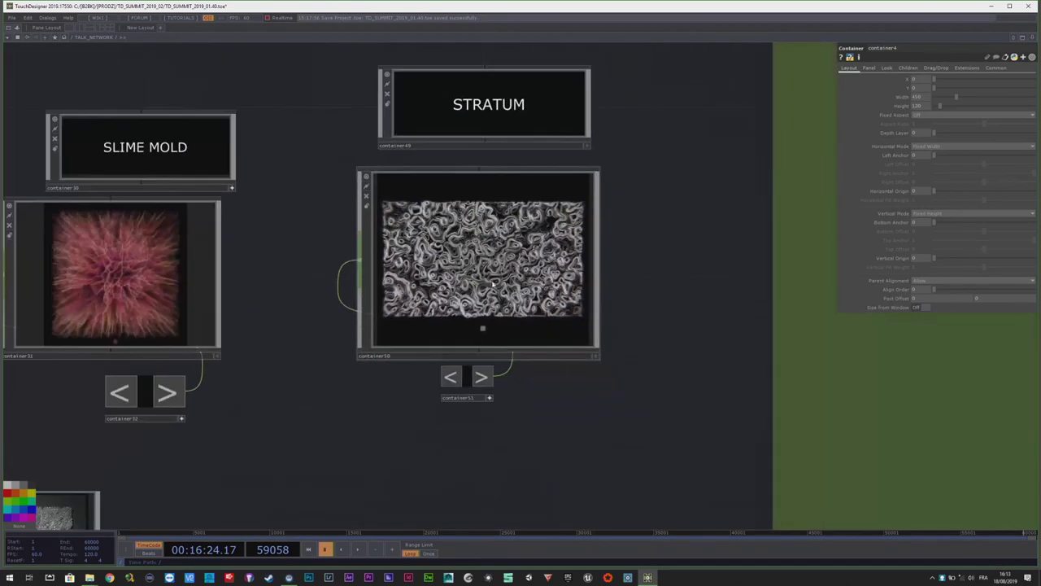
# - Make the image switcher below the REACTION DIFFUSION hexagon pattern interactive and advance to the next image
pyautogui.moveTo(590, 371); pyautogui.dragTo(635, 84)
pyautogui.moveTo(655, 282); pyautogui.dragTo(749, 178)
pyautogui.moveTo(342, 236); pyautogui.dragTo(563, 302)
pyautogui.moveTo(307, 128); pyautogui.dragTo(581, 161)
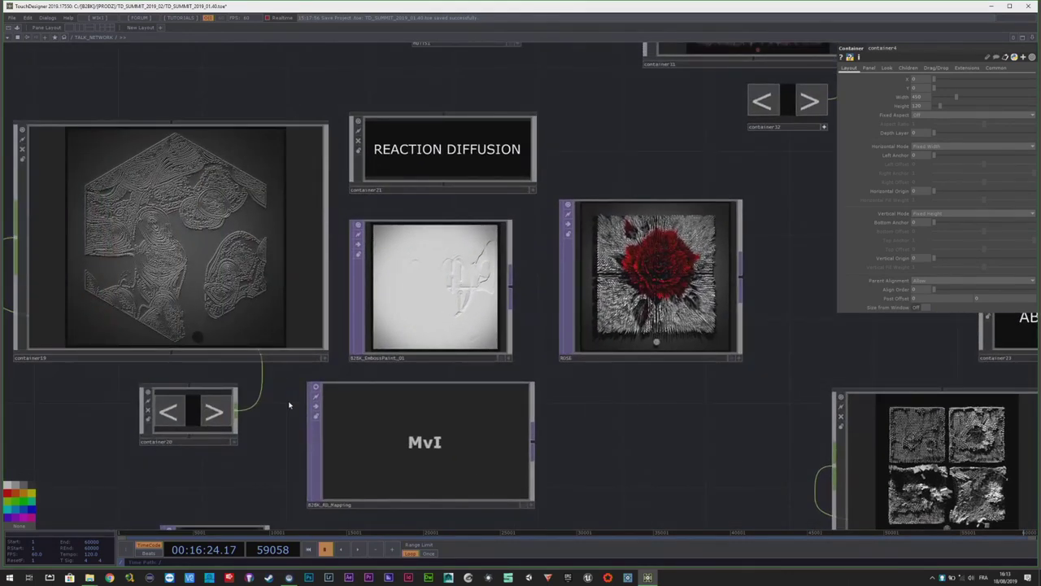
pyautogui.scroll(5, 289, 404)
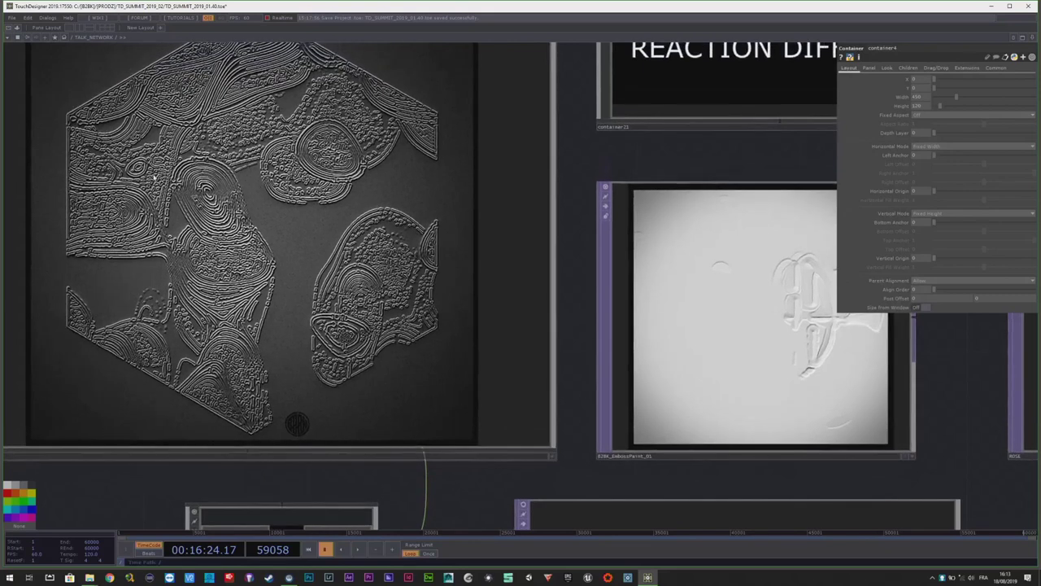
pyautogui.scroll(-2, 247, 266)
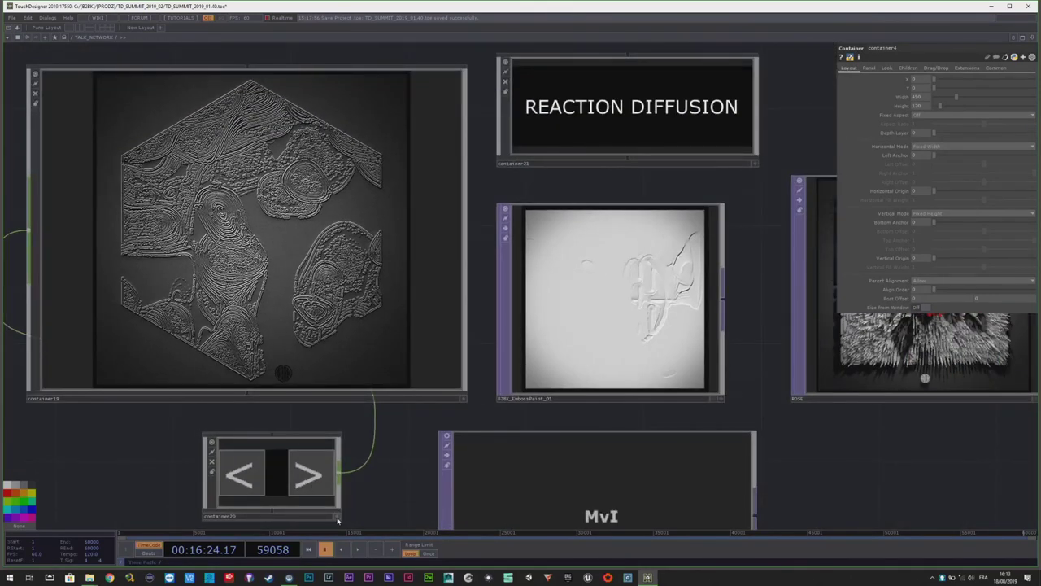
pyautogui.click(308, 484)
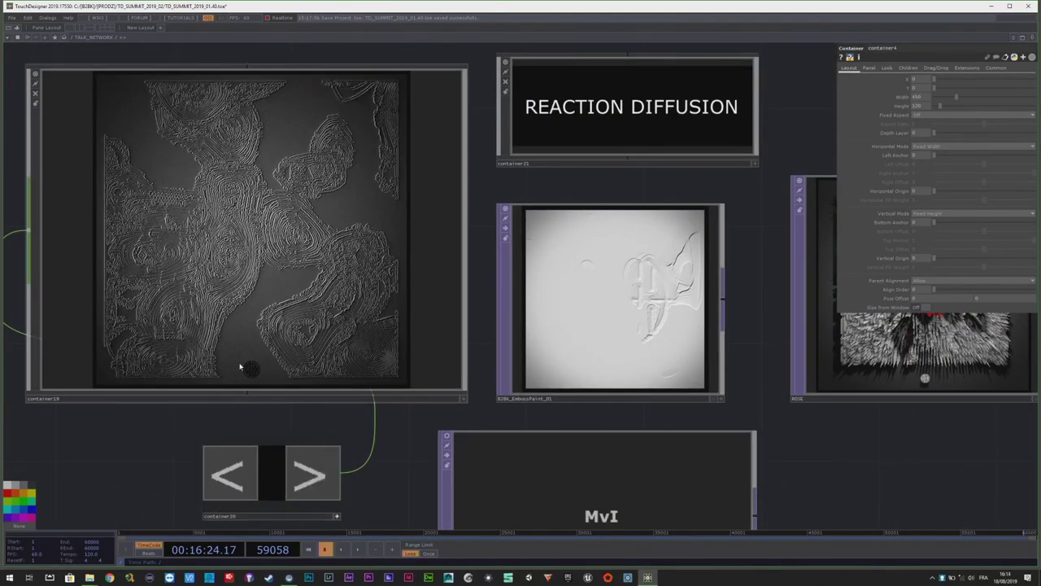
# - Advance the REACTION DIFFUSION images to the maze-like pattern with square cutouts around a larger central gap
pyautogui.click(301, 471)
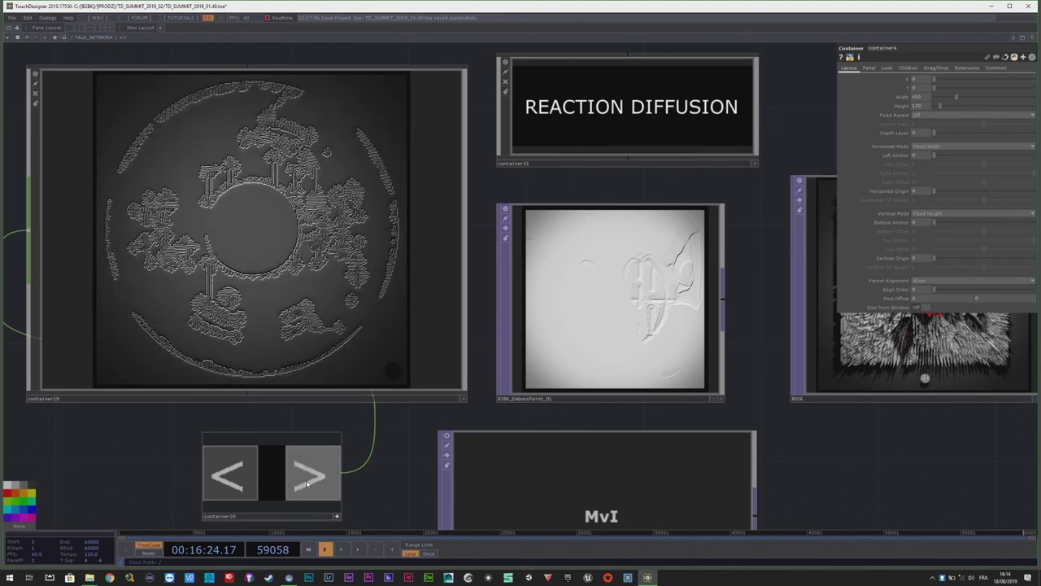
pyautogui.click(307, 485)
pyautogui.click(311, 477)
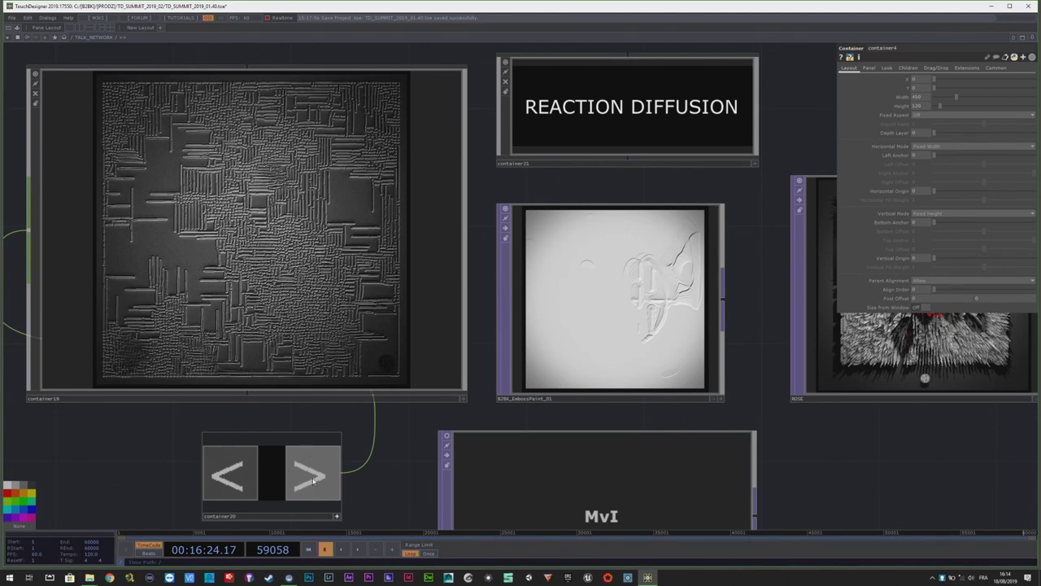
pyautogui.click(313, 480)
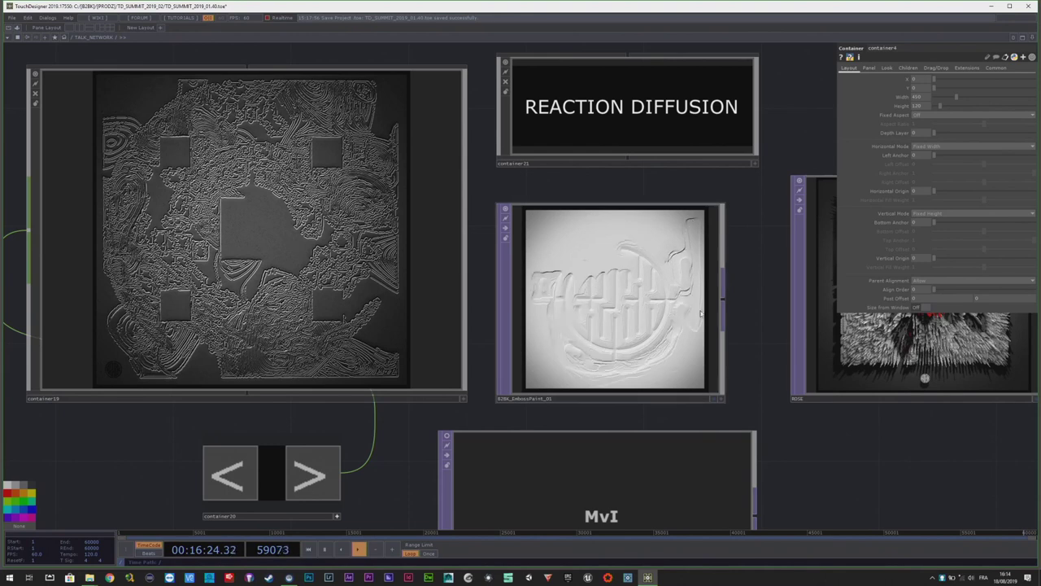
# - Examine the white embossed paint piece and the red rose render in the REACTION DIFFUSION group closely
pyautogui.scroll(5, 704, 319)
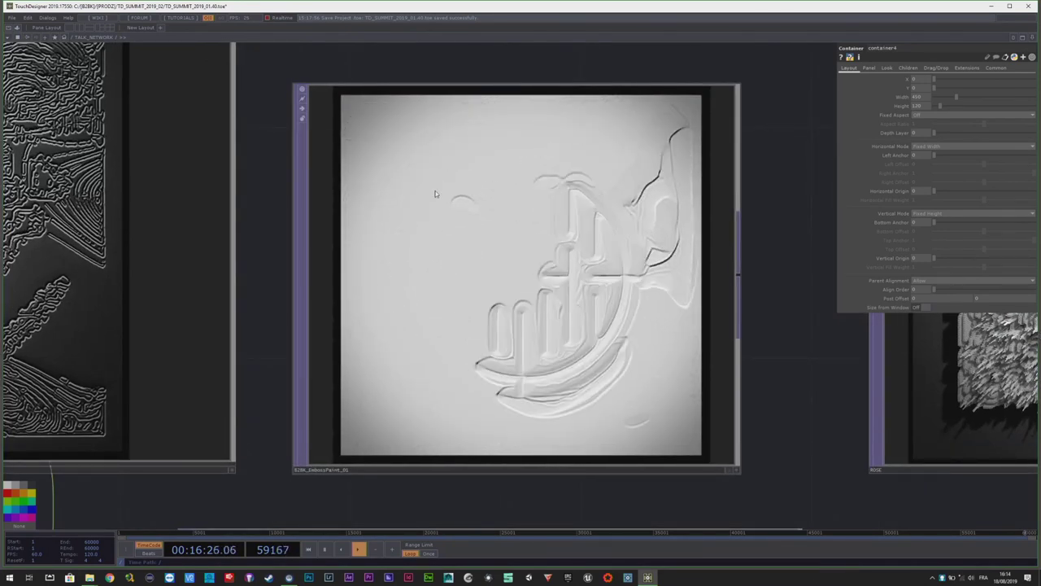
pyautogui.scroll(-2, 374, 254)
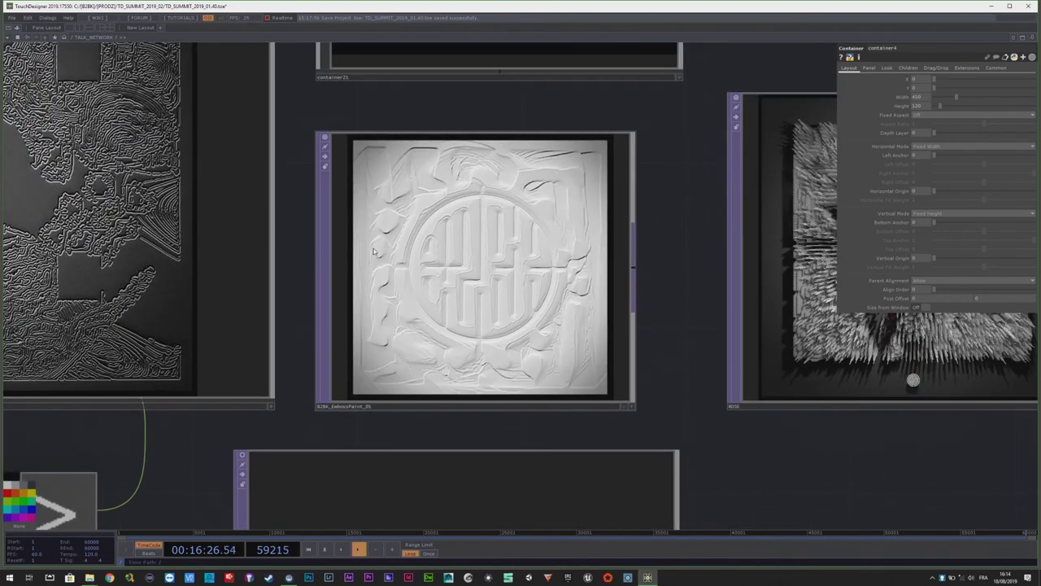
pyautogui.scroll(-4, 354, 235)
pyautogui.scroll(8, 460, 130)
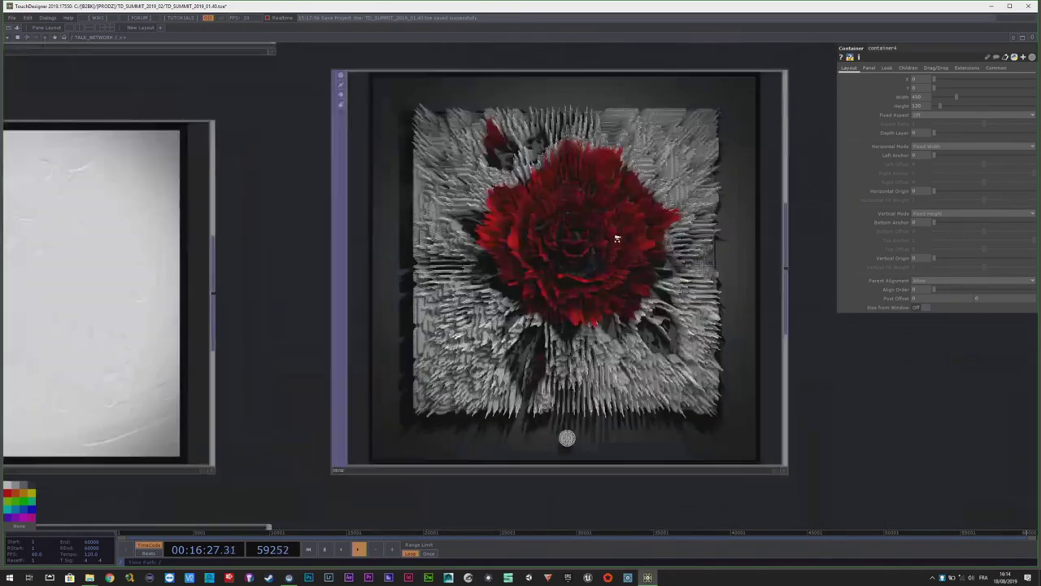
pyautogui.scroll(-1, 253, 198)
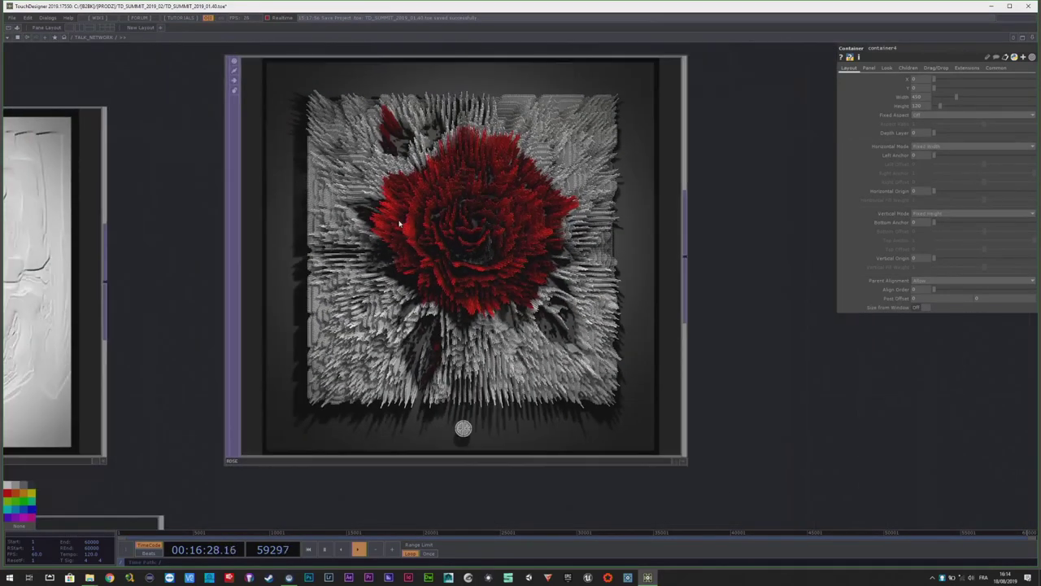
pyautogui.scroll(2, 365, 343)
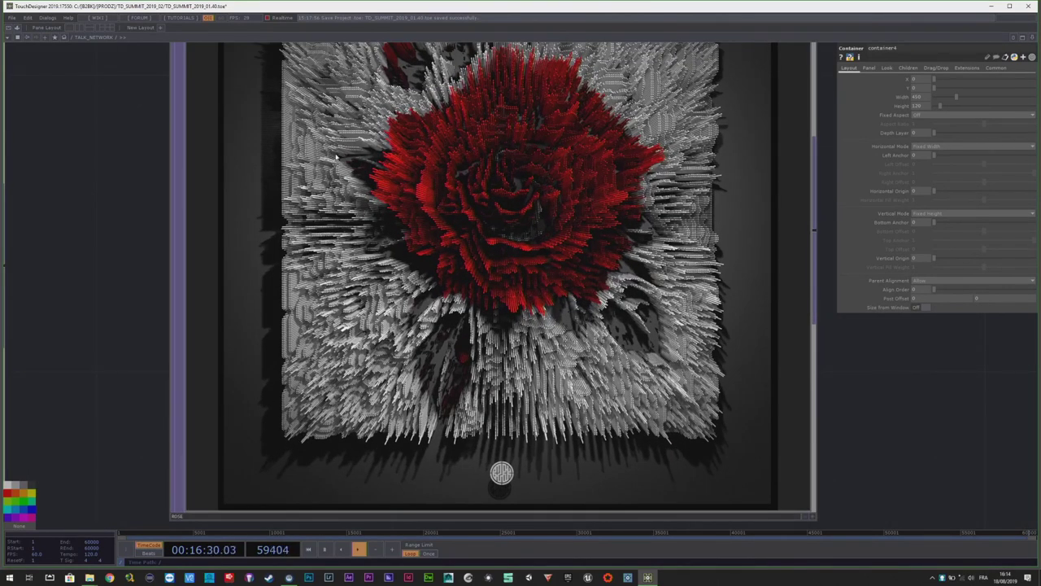
pyautogui.scroll(-5, 302, 262)
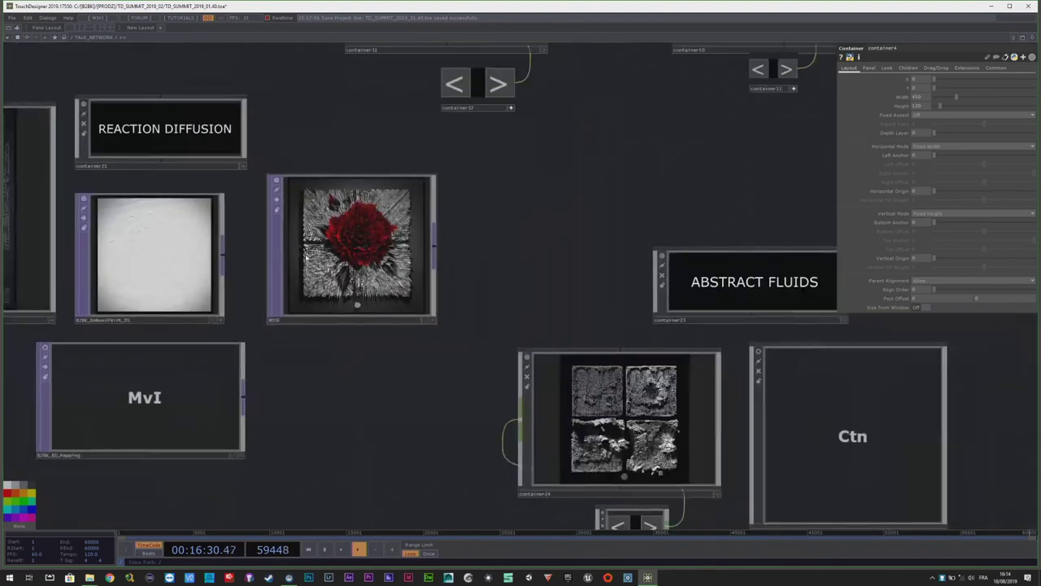
# - Go to the ABSTRACT FLUIDS group, activate the viewer of base42 and examine its animated wireframe mesh closely
pyautogui.scroll(3, 618, 472)
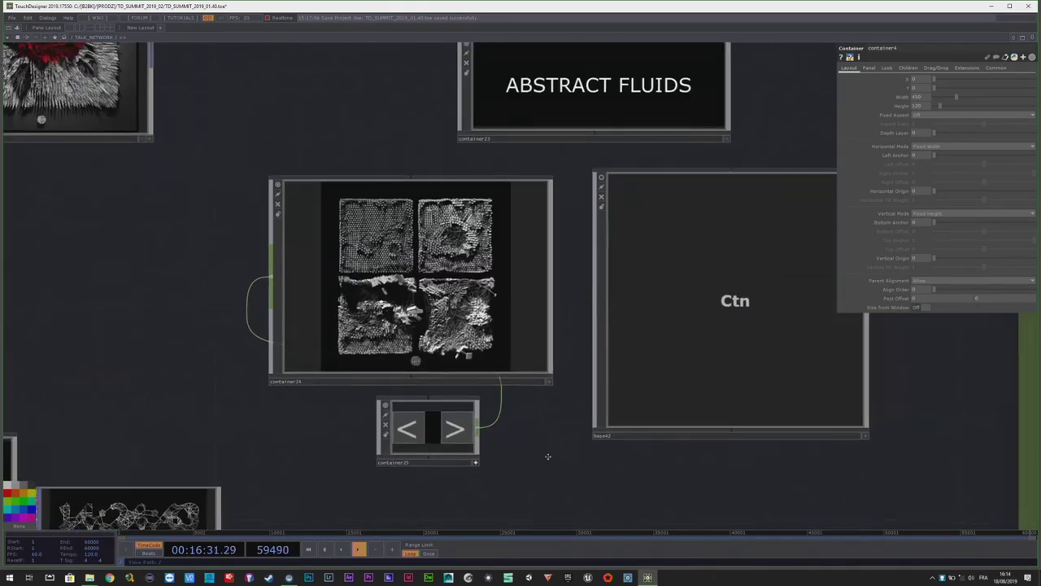
pyautogui.scroll(2, 342, 321)
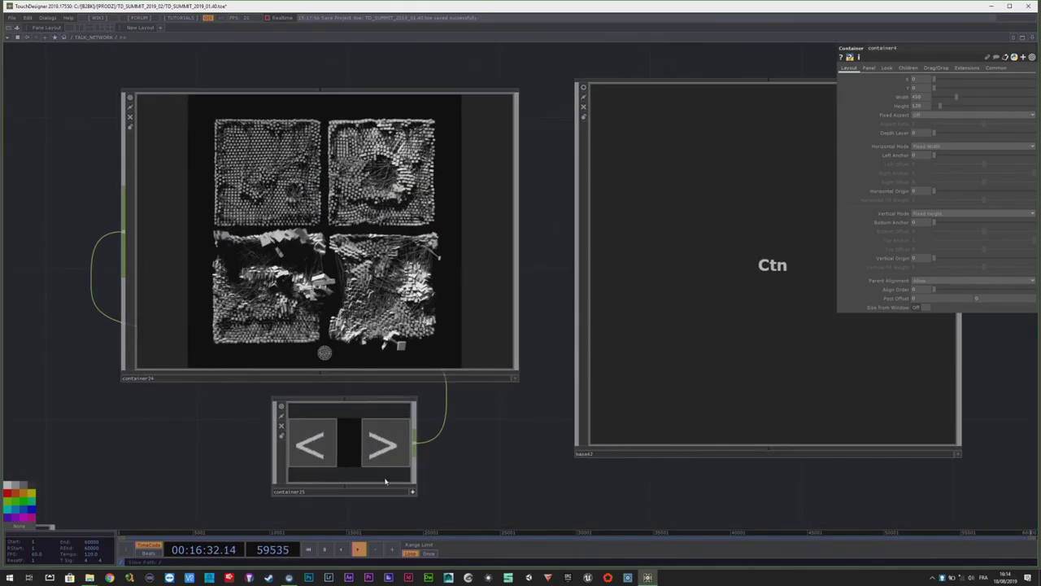
pyautogui.scroll(-2, 445, 311)
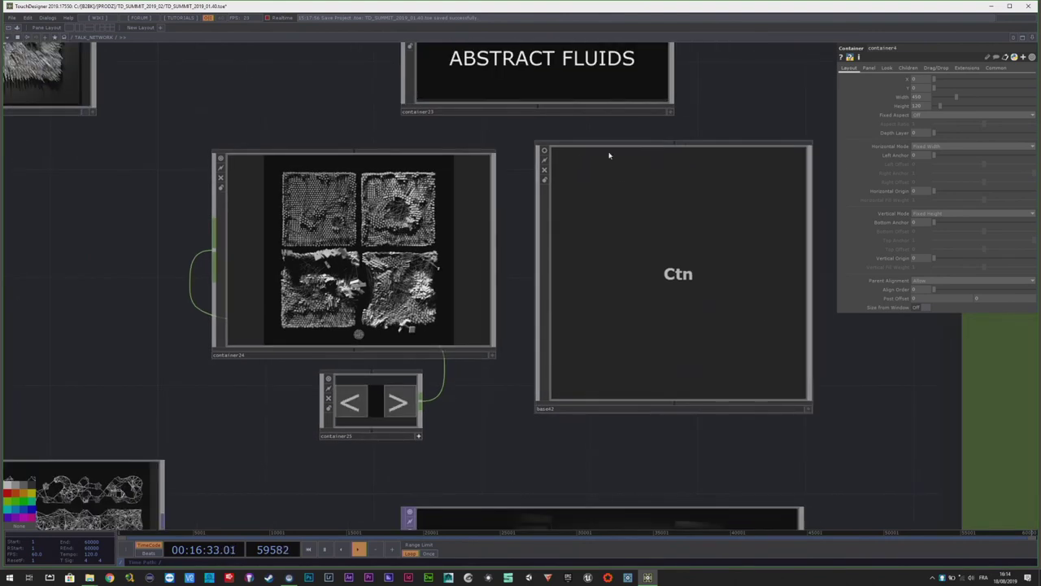
pyautogui.click(545, 154)
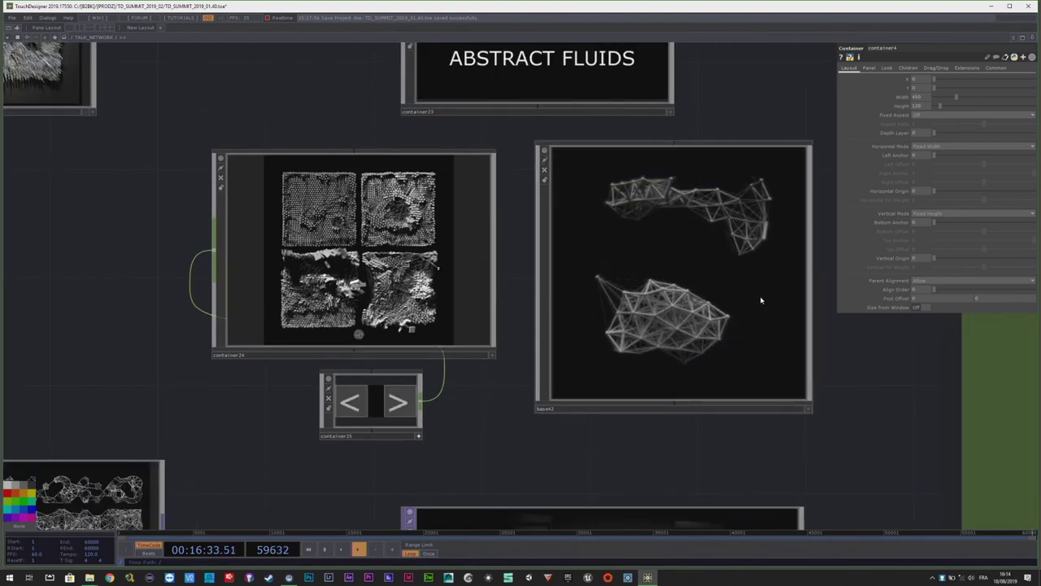
pyautogui.scroll(3, 757, 298)
pyautogui.moveTo(921, 463); pyautogui.dragTo(869, 457)
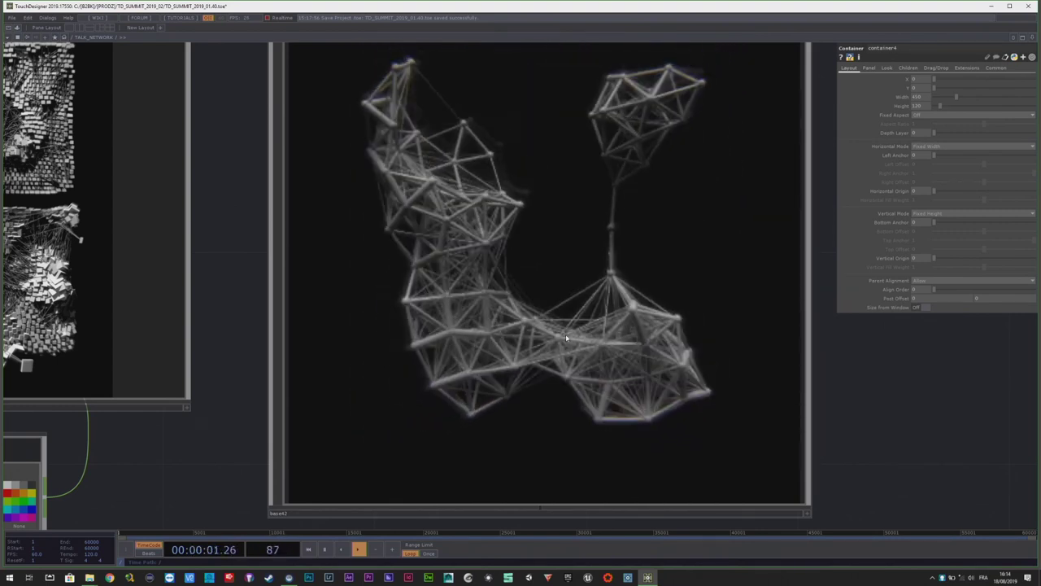
# - Make the ABSTRACT FLUIDS image switcher interactive and advance the images to the two separate wireframe mesh shapes
pyautogui.scroll(-3, 662, 298)
pyautogui.moveTo(349, 300); pyautogui.dragTo(300, 301, button='middle')
pyautogui.moveTo(259, 378); pyautogui.dragTo(375, 431, button='middle')
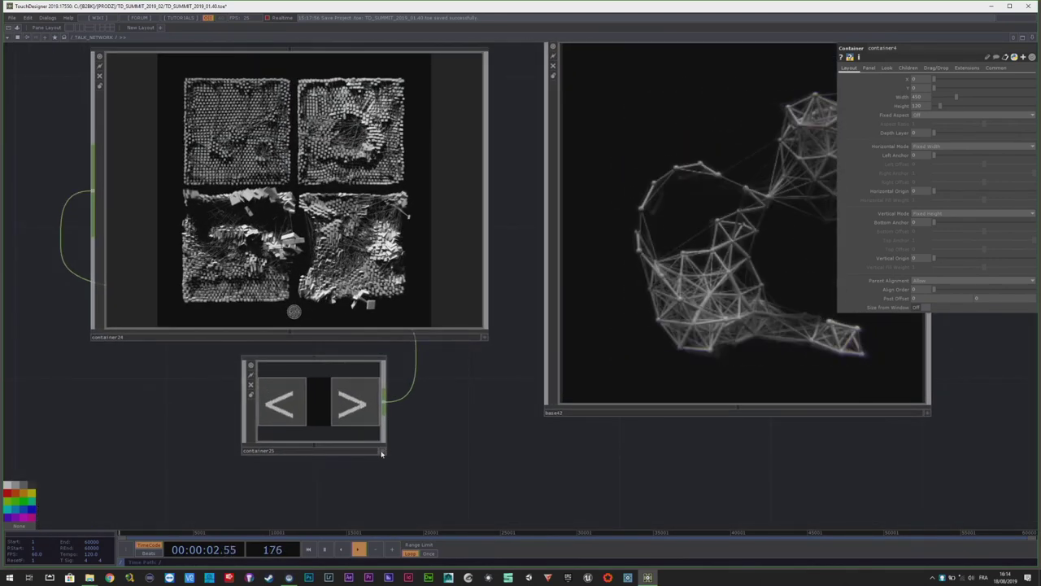
pyautogui.click(383, 450)
pyautogui.click(356, 402)
pyautogui.click(367, 412)
pyautogui.click(358, 431)
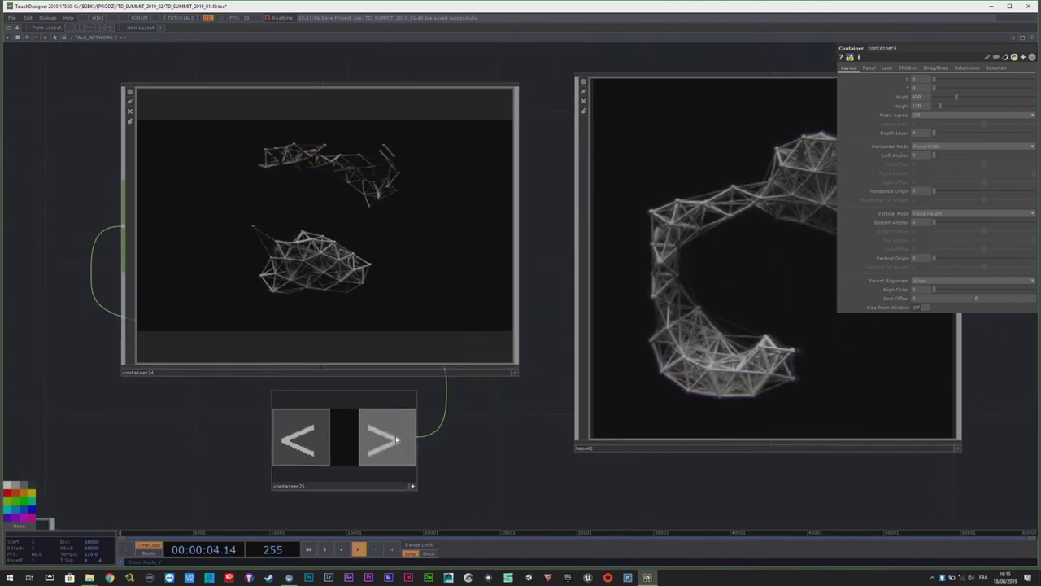
# - Advance the ABSTRACT FLUIDS images past the room projection and cube grid to the labyrinth pattern of connected dots
pyautogui.click(396, 439)
pyautogui.scroll(3, 364, 284)
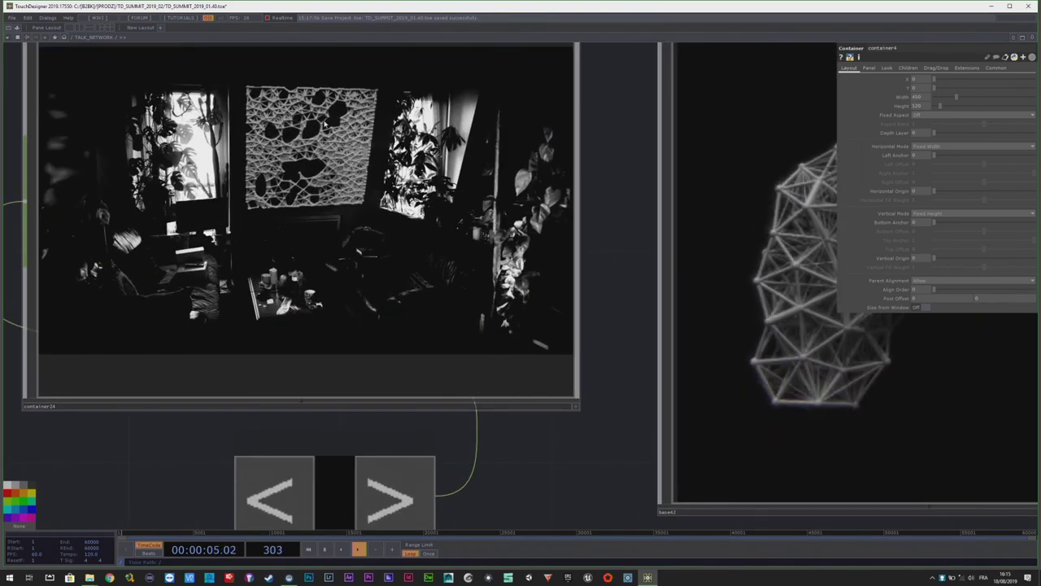
pyautogui.click(395, 498)
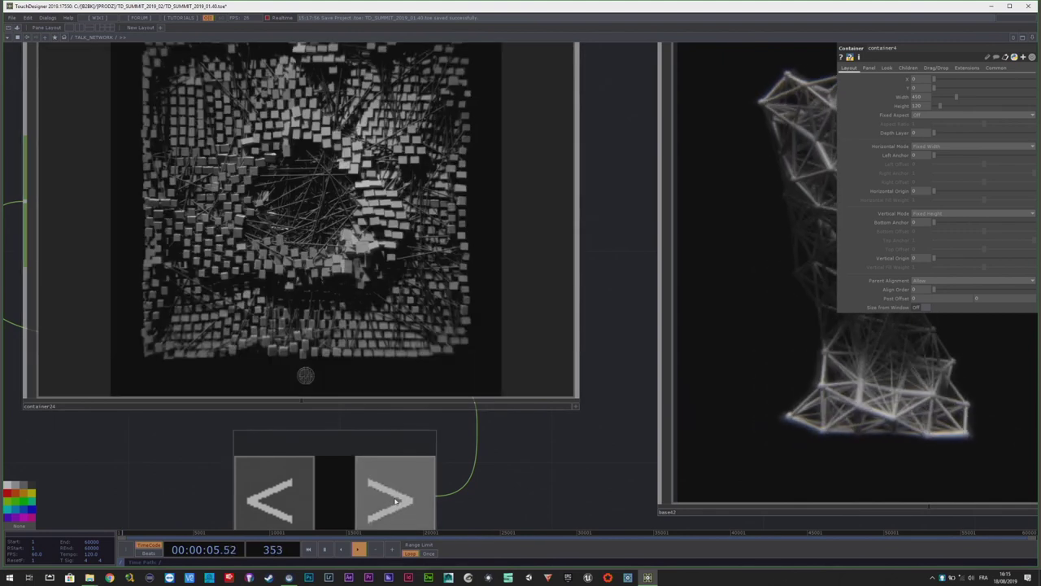
pyautogui.click(397, 500)
pyautogui.scroll(-3, 374, 357)
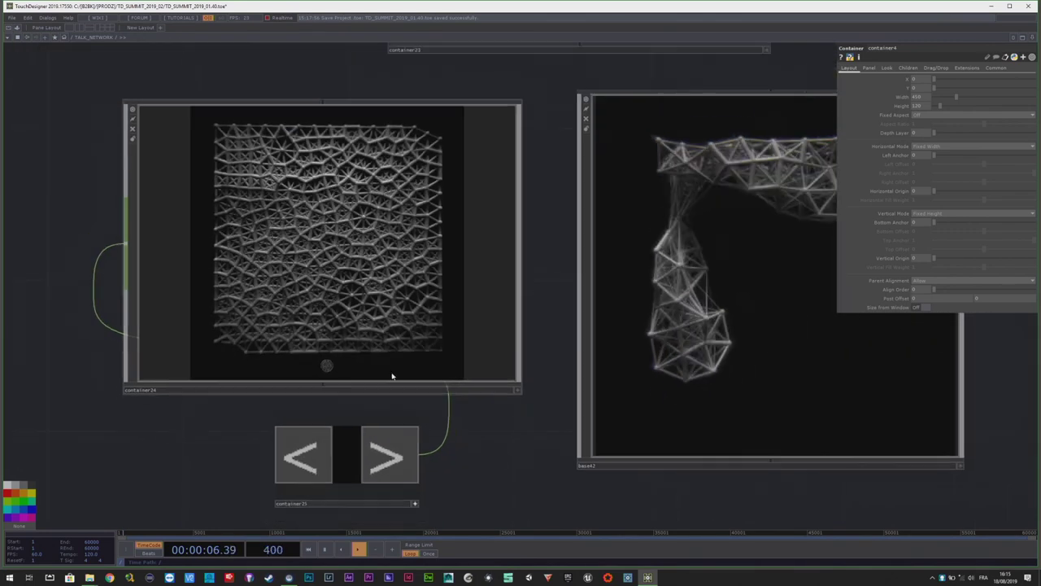
pyautogui.moveTo(507, 468); pyautogui.dragTo(510, 475)
pyautogui.click(392, 468)
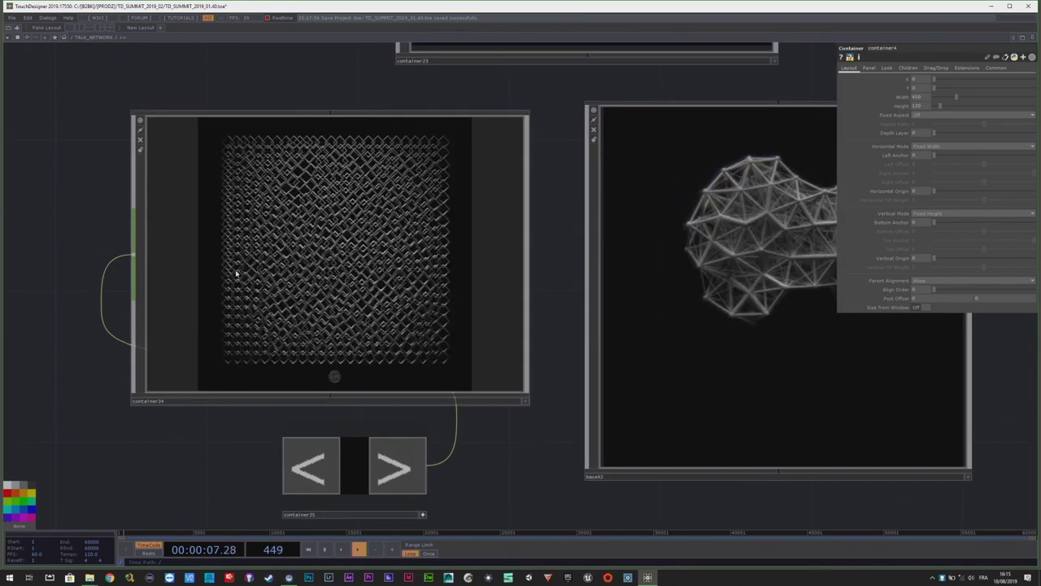
pyautogui.click(391, 470)
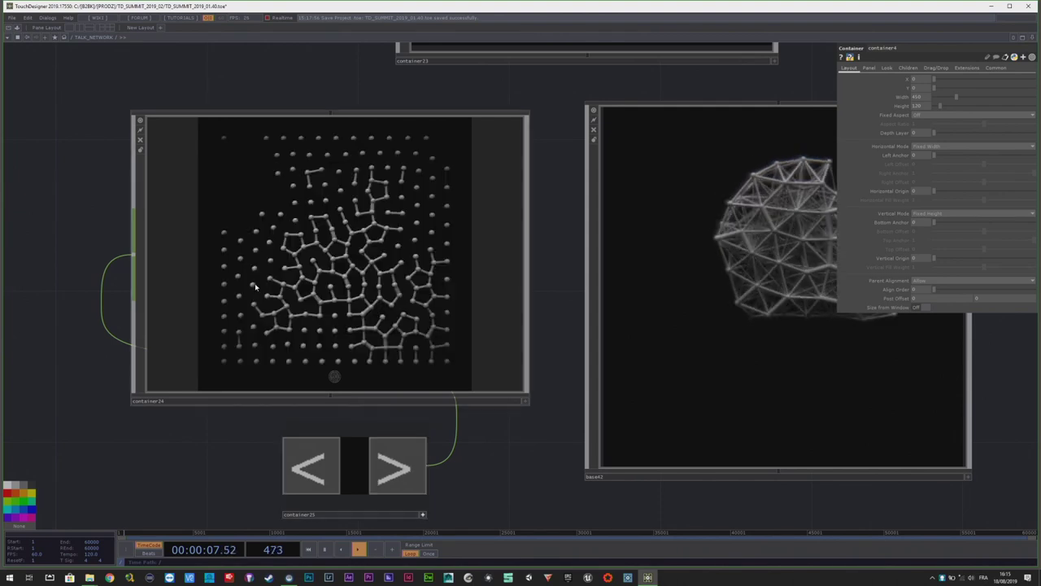
pyautogui.click(392, 468)
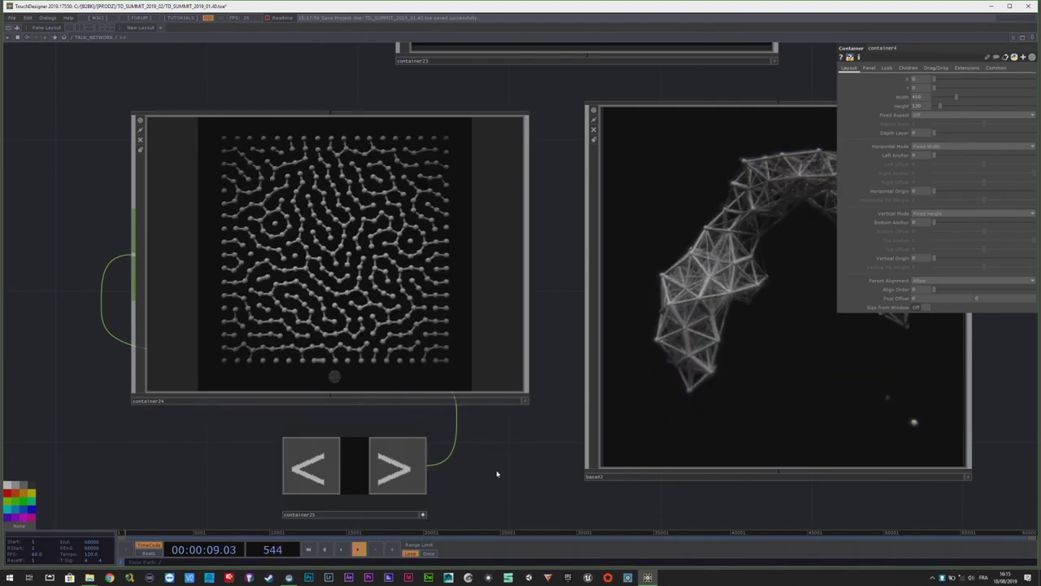
# - Go to the OSC CLOCK group and activate the viewer of the moviefilein1 video
pyautogui.moveTo(477, 462); pyautogui.dragTo(326, 162)
pyautogui.scroll(-3, 532, 236)
pyautogui.moveTo(230, 340); pyautogui.dragTo(472, 329)
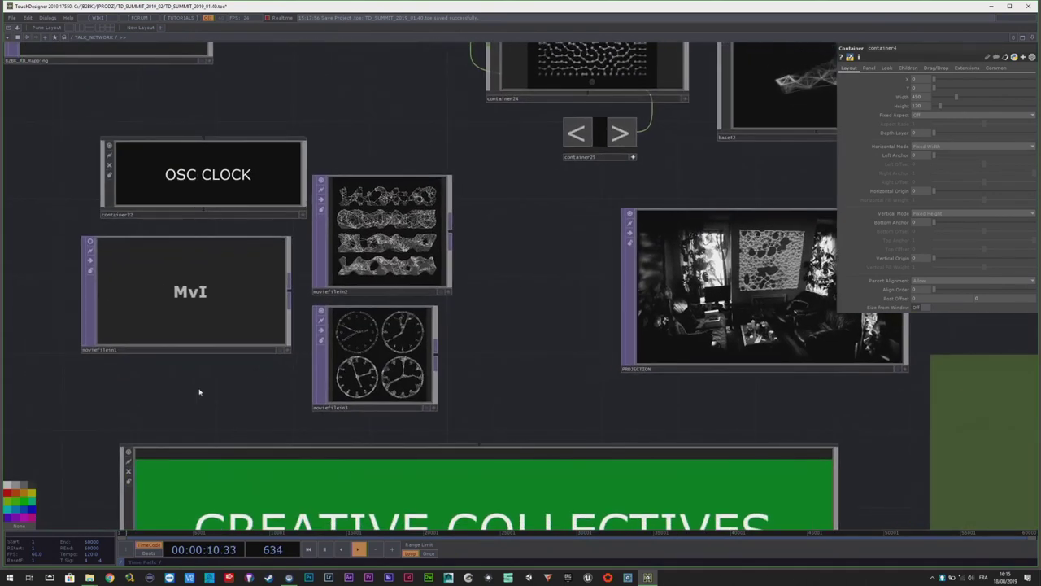
pyautogui.moveTo(196, 397); pyautogui.dragTo(258, 407)
pyautogui.scroll(3, 146, 284)
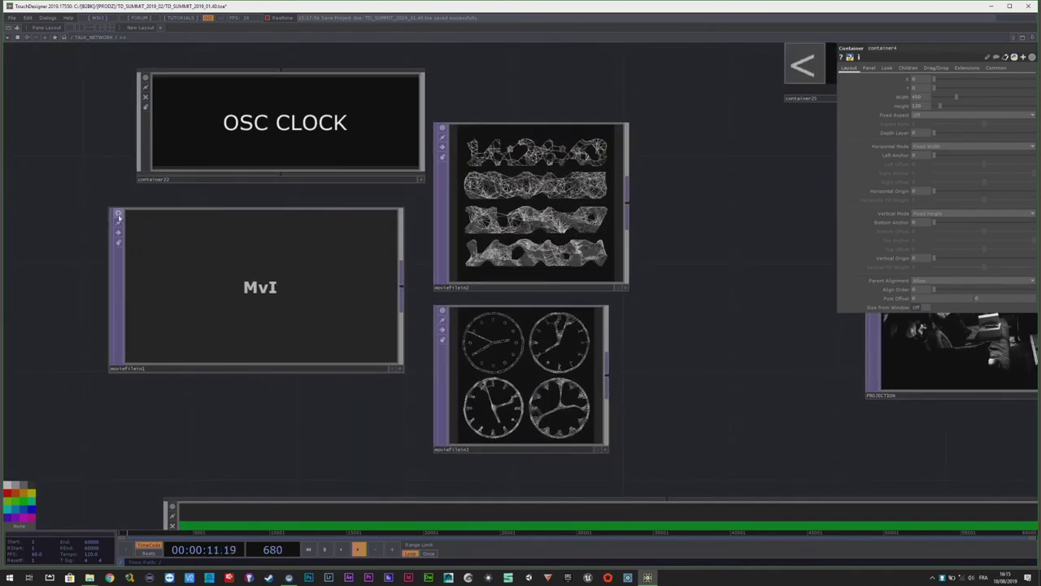
pyautogui.click(118, 215)
# - Watch the OSC CLOCK video closely, including its touch control interface and wireframe clock face
pyautogui.scroll(2, 207, 273)
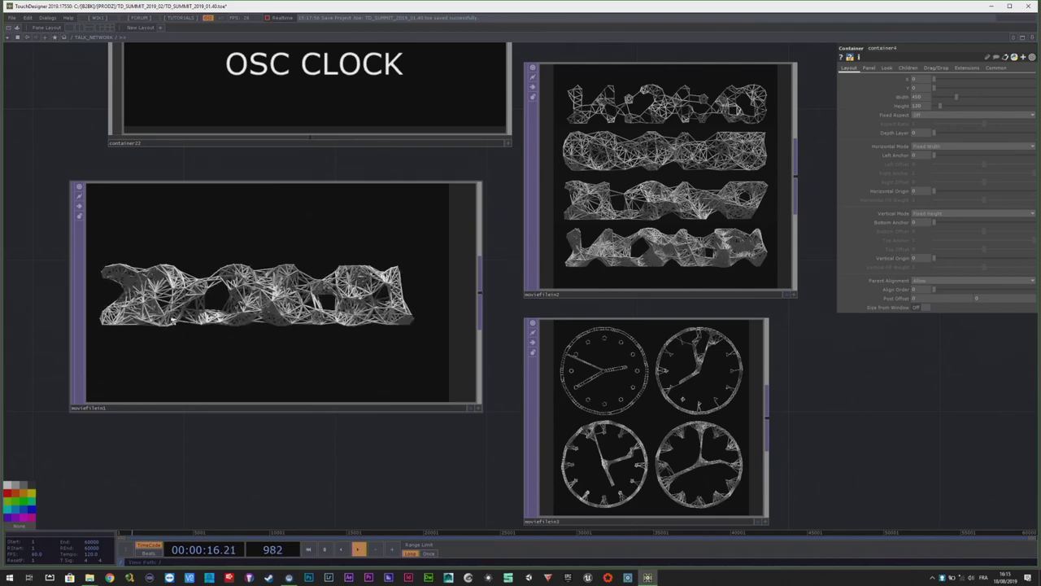
pyautogui.scroll(2, 172, 320)
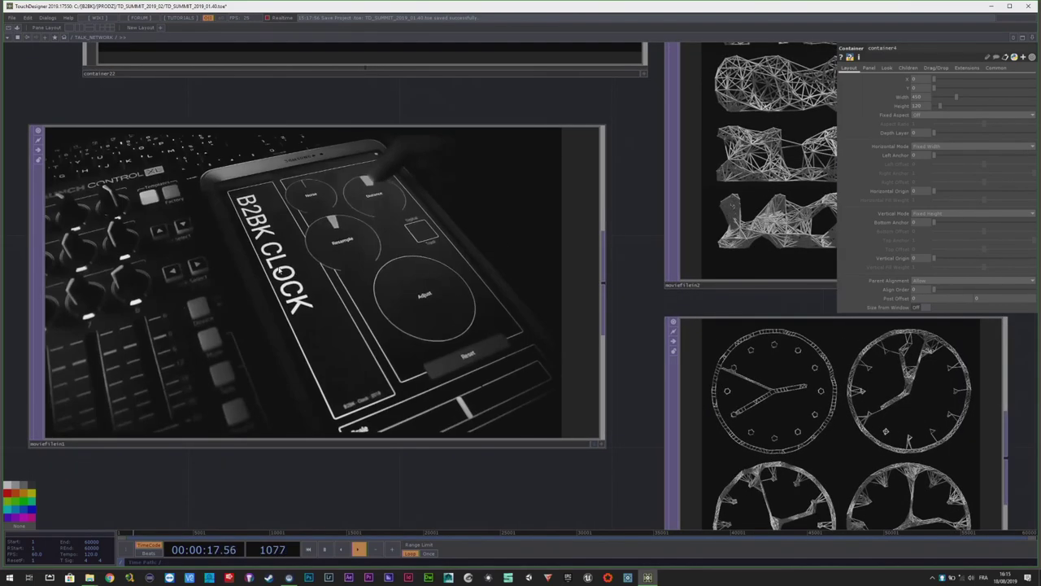
pyautogui.scroll(-2, 296, 269)
pyautogui.scroll(2, 315, 279)
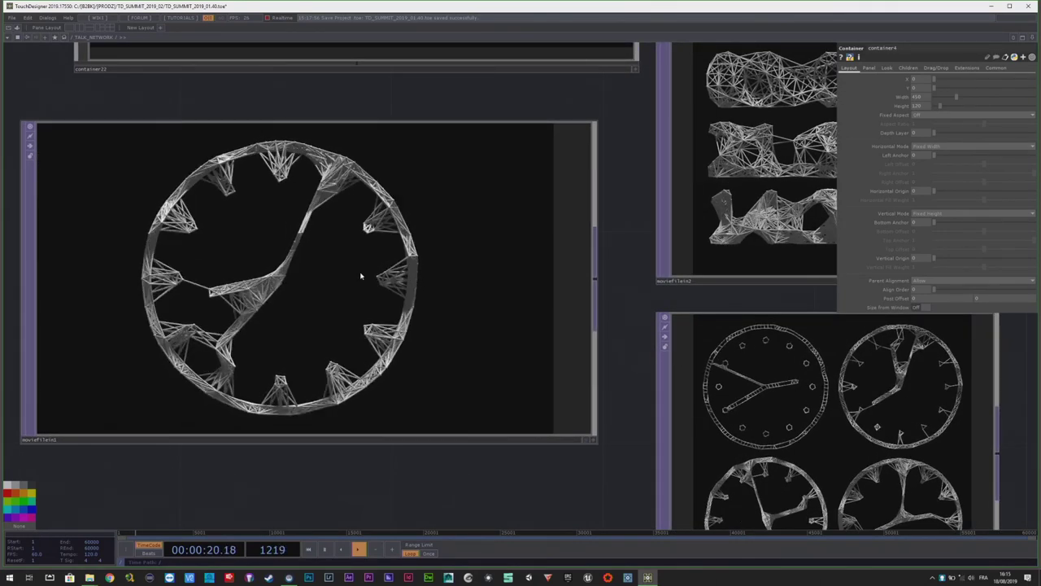
pyautogui.scroll(-2, 323, 291)
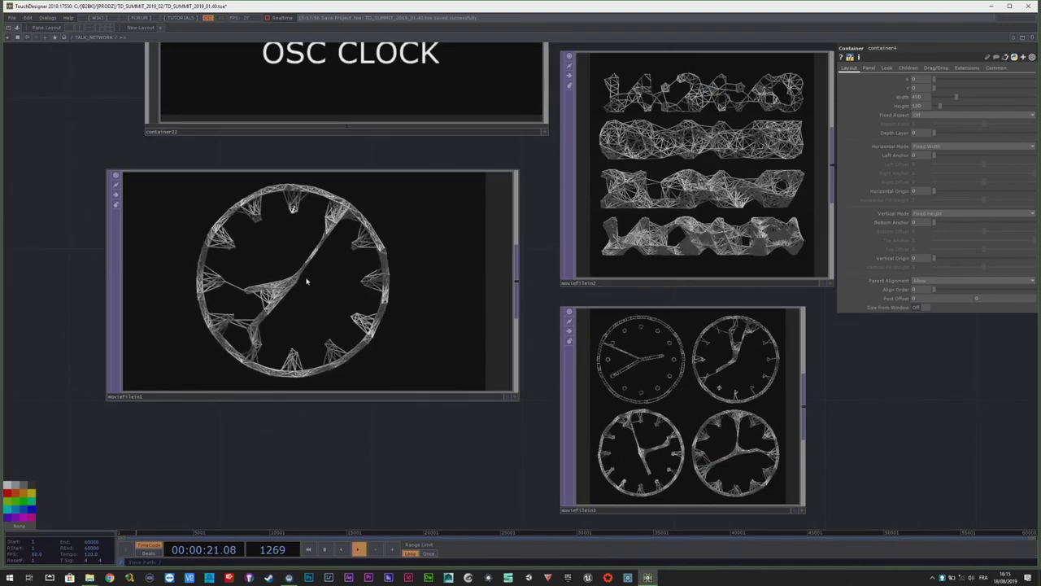
# - Go from OSC CLOCK to the CREATIVE COLLECTIVES section and bring the TECHNO CLUBS group into close view
pyautogui.scroll(-5, 304, 281)
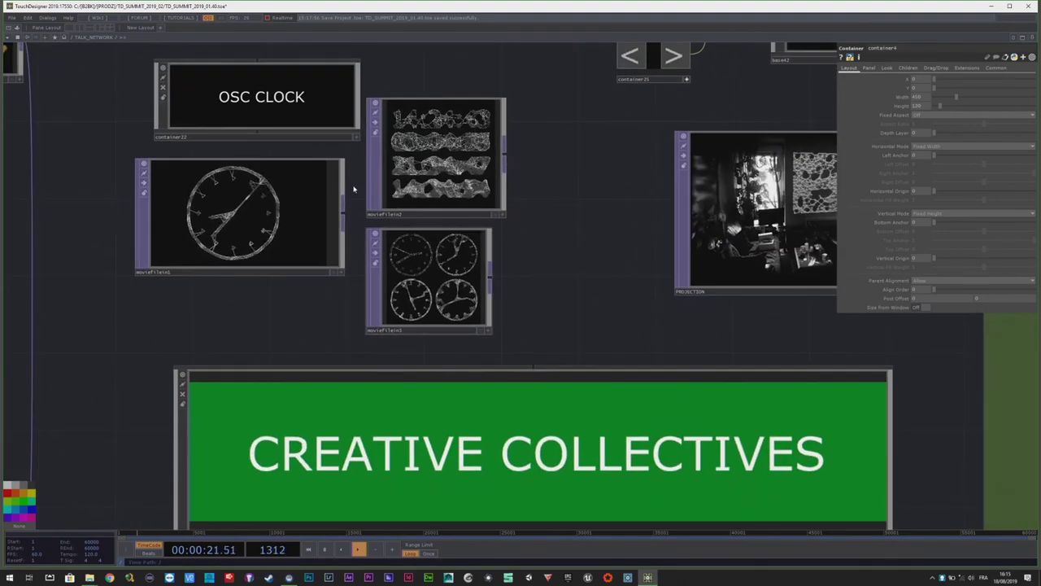
pyautogui.scroll(-3, 352, 188)
pyautogui.moveTo(466, 241); pyautogui.dragTo(467, 187)
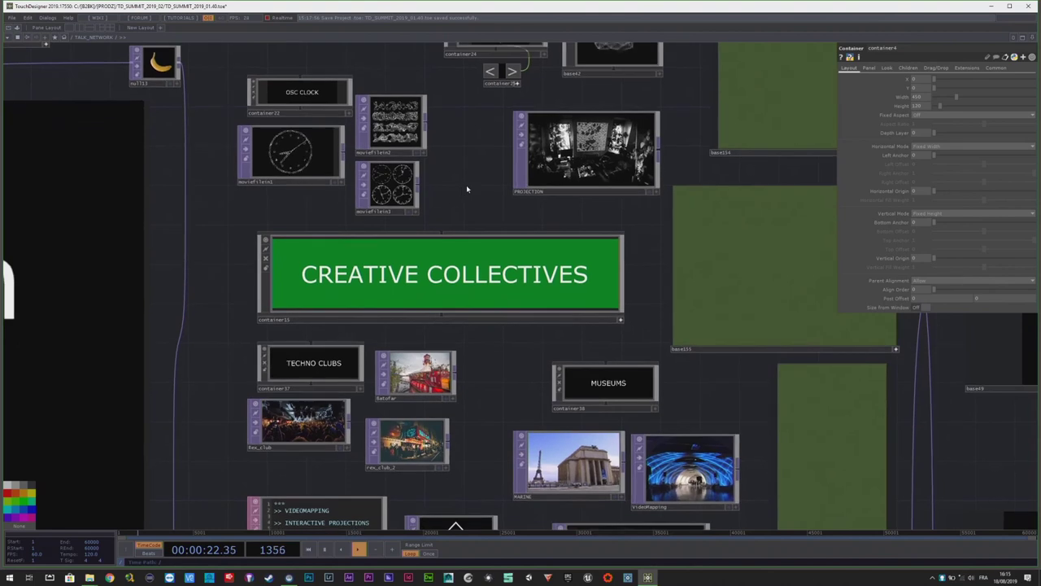
pyautogui.moveTo(498, 385); pyautogui.dragTo(435, 244)
pyautogui.scroll(4, 250, 267)
pyautogui.scroll(3, 252, 280)
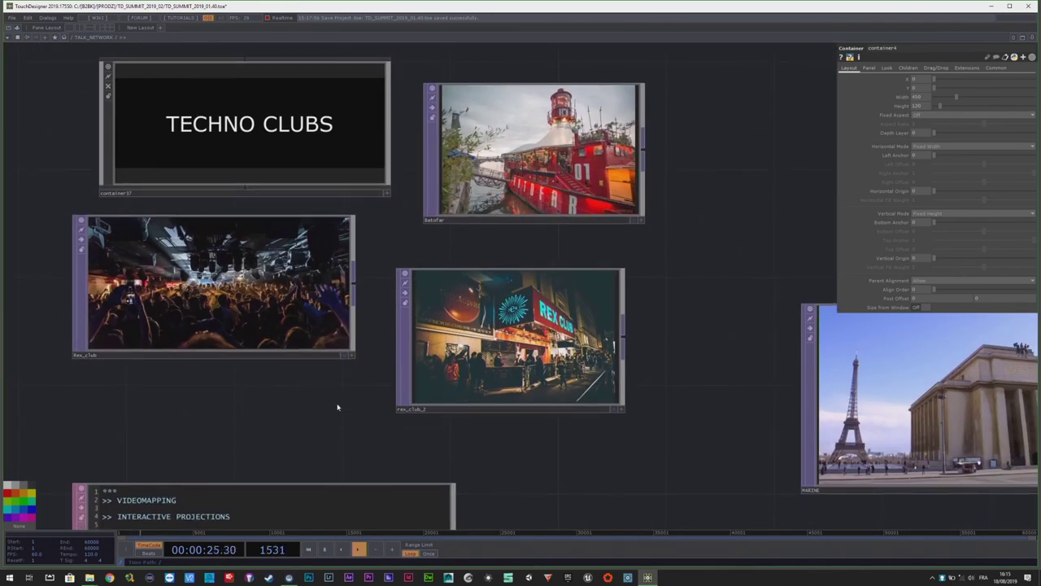
# - Look over the TECHNO CLUBS venue photos and the text list of services and clubs beneath them
pyautogui.moveTo(242, 370); pyautogui.dragTo(251, 312)
pyautogui.moveTo(242, 349); pyautogui.dragTo(242, 337)
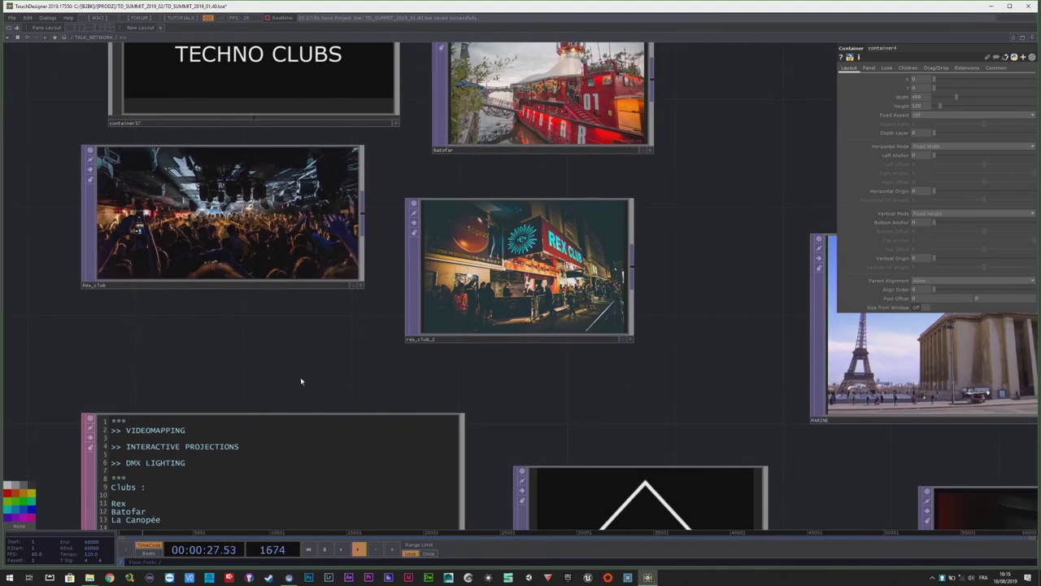
pyautogui.moveTo(297, 376); pyautogui.dragTo(271, 388)
pyautogui.moveTo(643, 235); pyautogui.dragTo(634, 310)
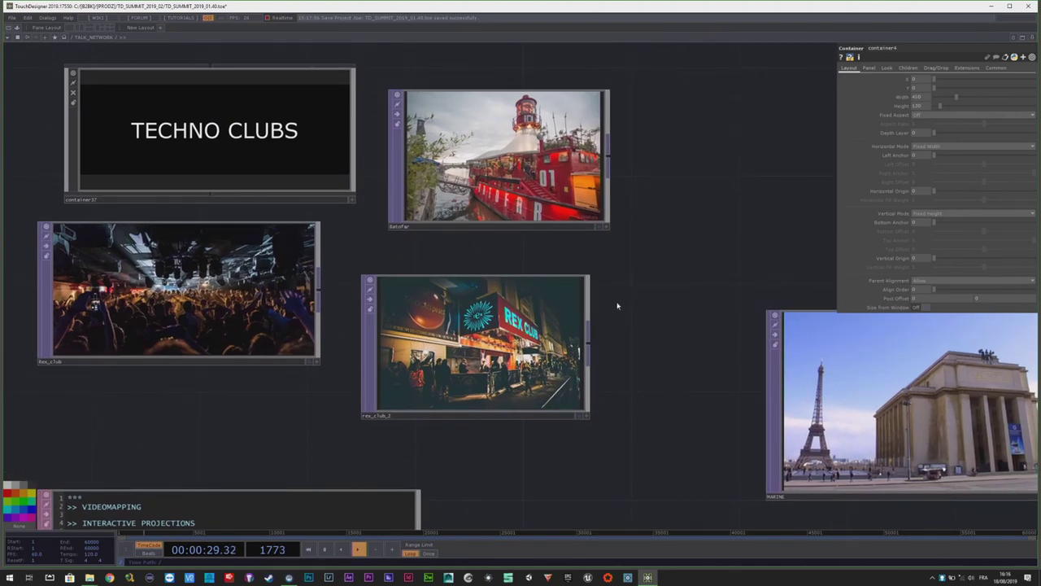
pyautogui.moveTo(626, 332); pyautogui.dragTo(604, 311)
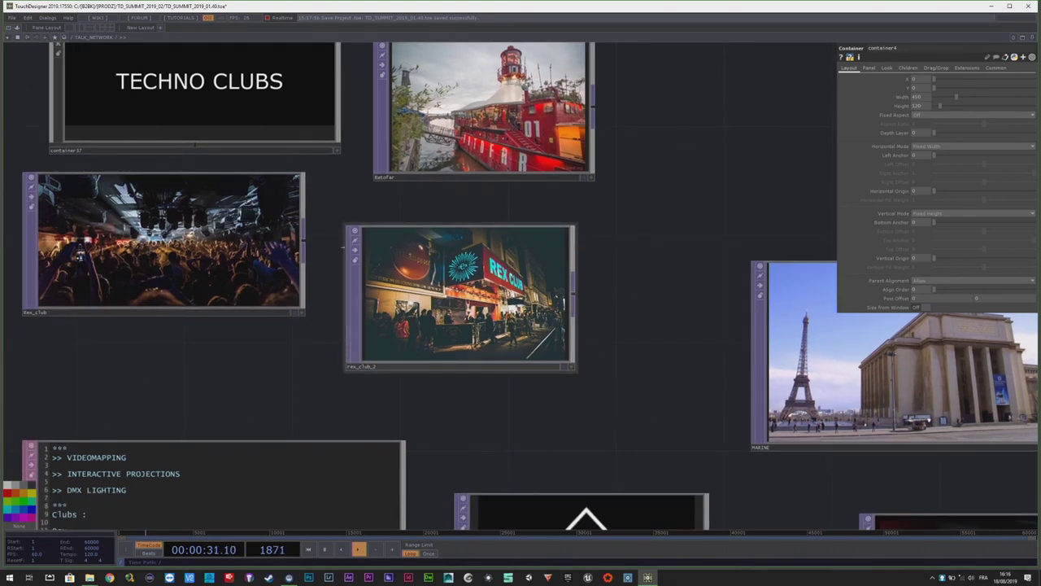
# - Look over the MUSEUMS photos: the MARINE building, the blue VideoMapping vault and the interactive fish-school projection
pyautogui.scroll(-5, 238, 256)
pyautogui.scroll(2, 748, 305)
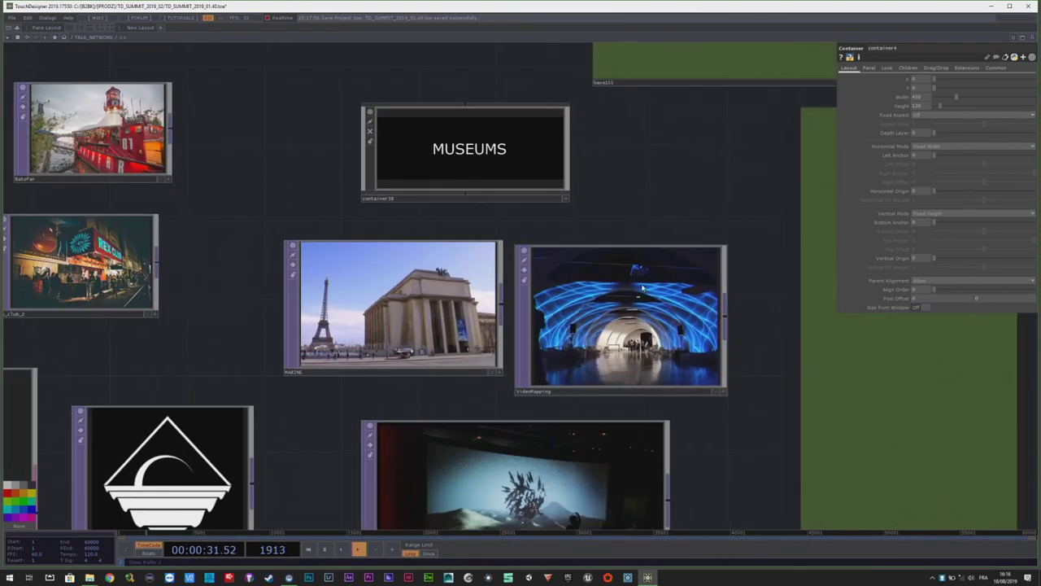
pyautogui.scroll(3, 366, 293)
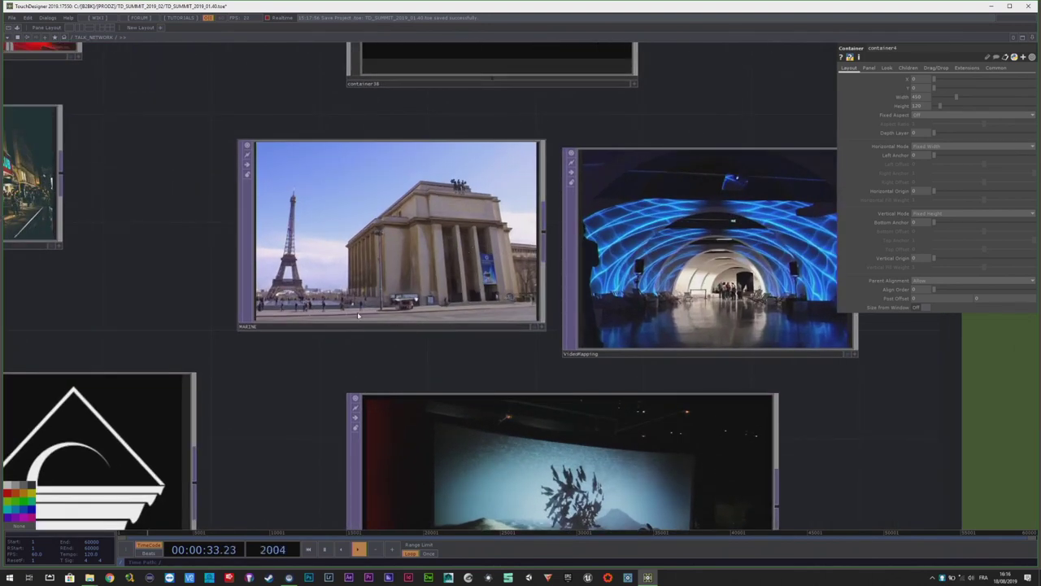
pyautogui.moveTo(489, 376); pyautogui.dragTo(429, 380)
pyautogui.hscroll(3, 476, 375)
pyautogui.scroll(2, 549, 220)
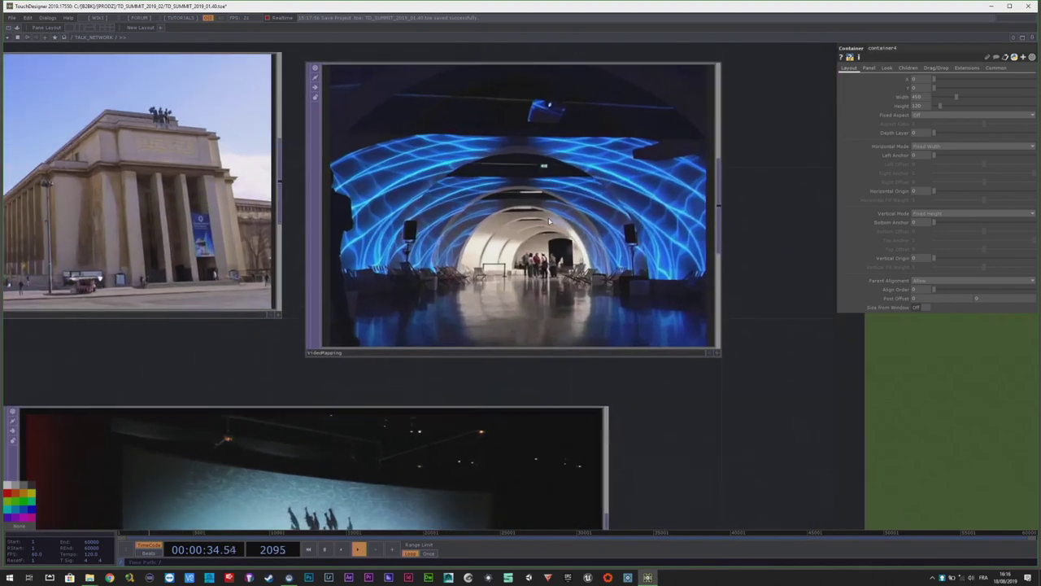
pyautogui.scroll(-5, 660, 437)
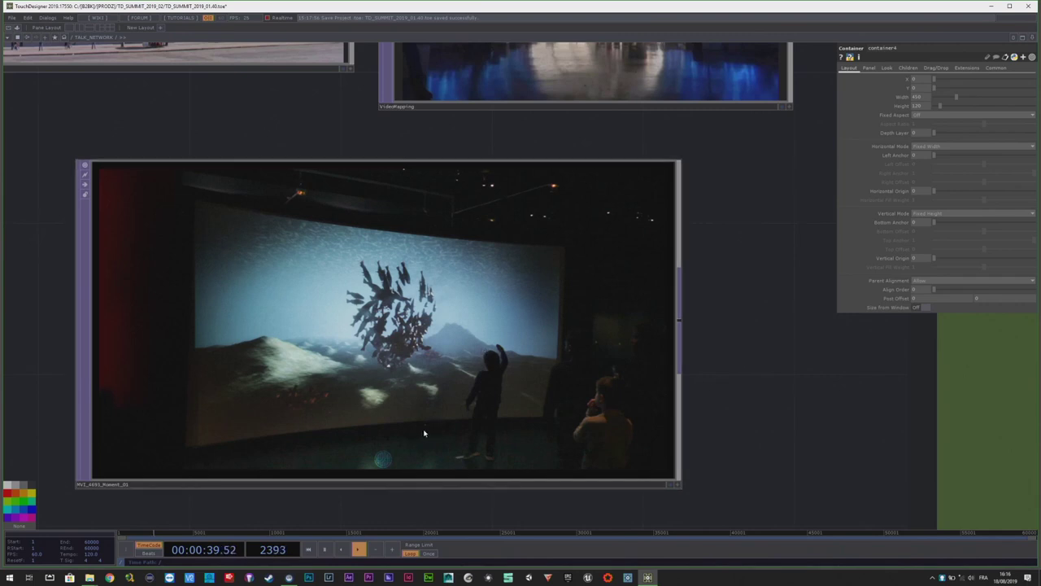
# - Go to the MUSICIANS COLLABS group and activate the viewers of its two videos, moviefilein4 and SHORT_VERSION_3
pyautogui.scroll(-5, 447, 227)
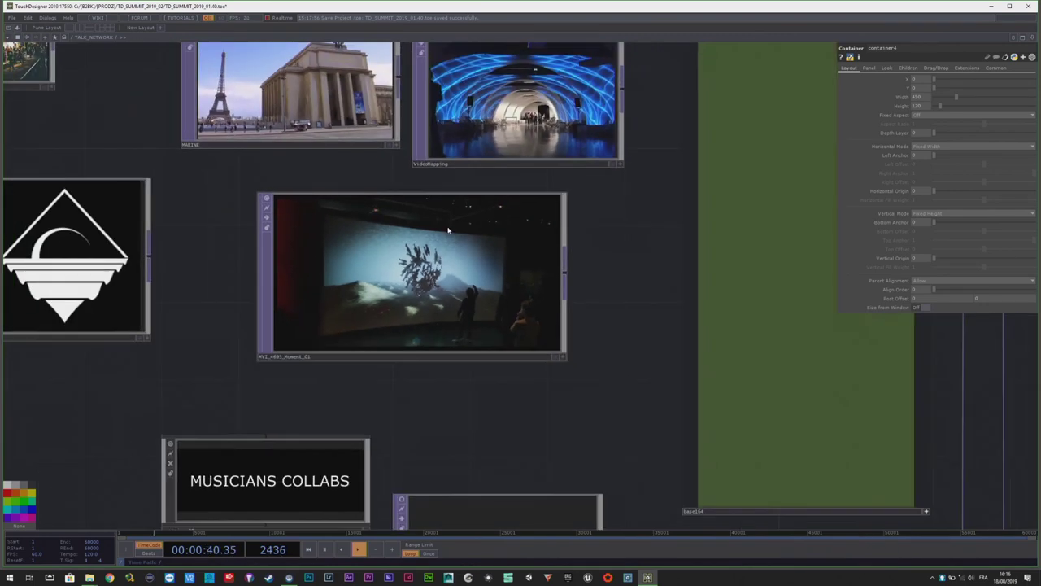
pyautogui.moveTo(462, 381); pyautogui.dragTo(511, 202)
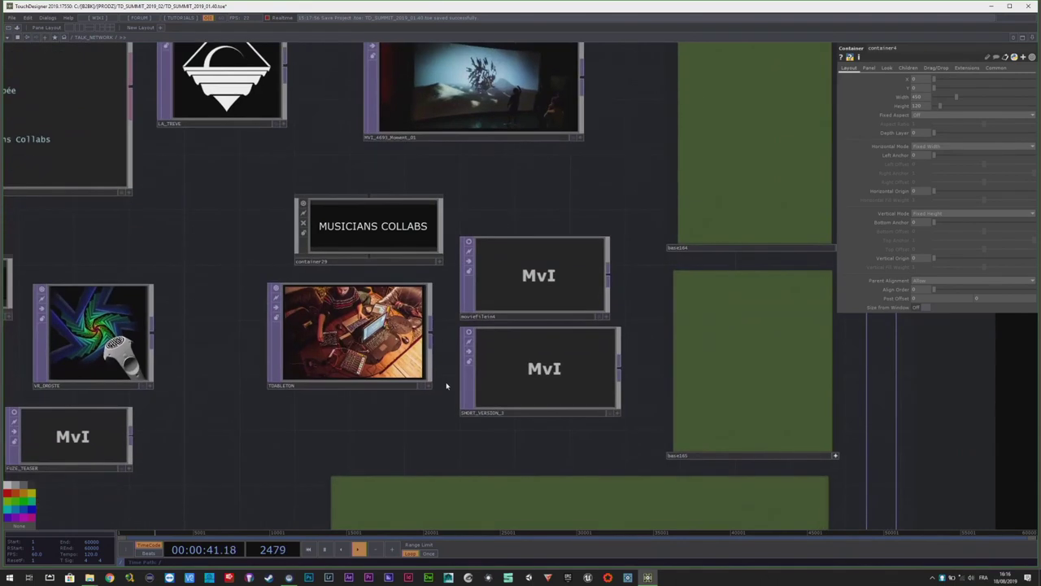
pyautogui.moveTo(385, 395); pyautogui.dragTo(409, 423, button='middle')
pyautogui.scroll(2, 409, 422)
pyautogui.moveTo(430, 412); pyautogui.dragTo(425, 446)
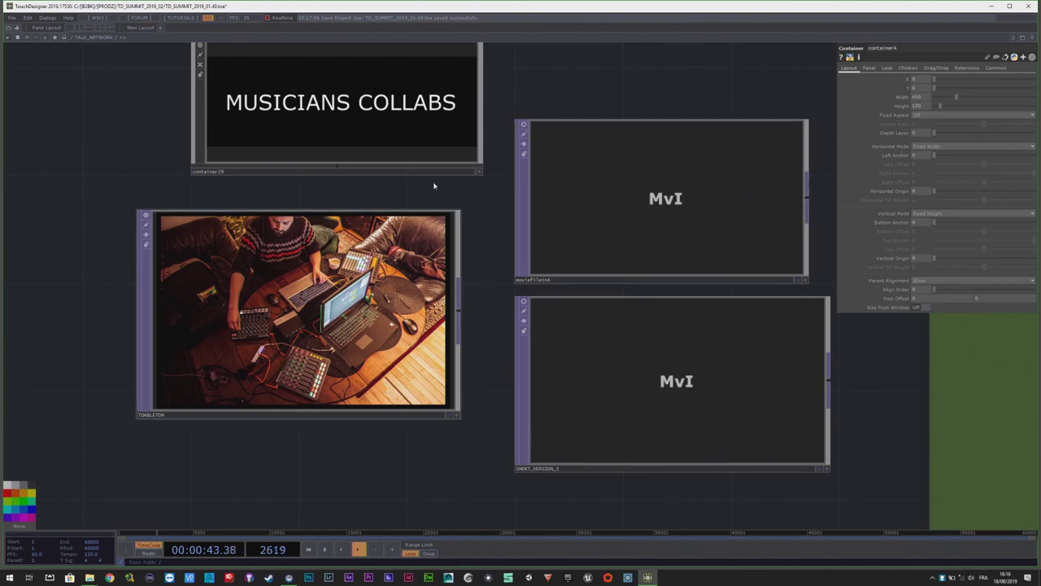
pyautogui.click(524, 127)
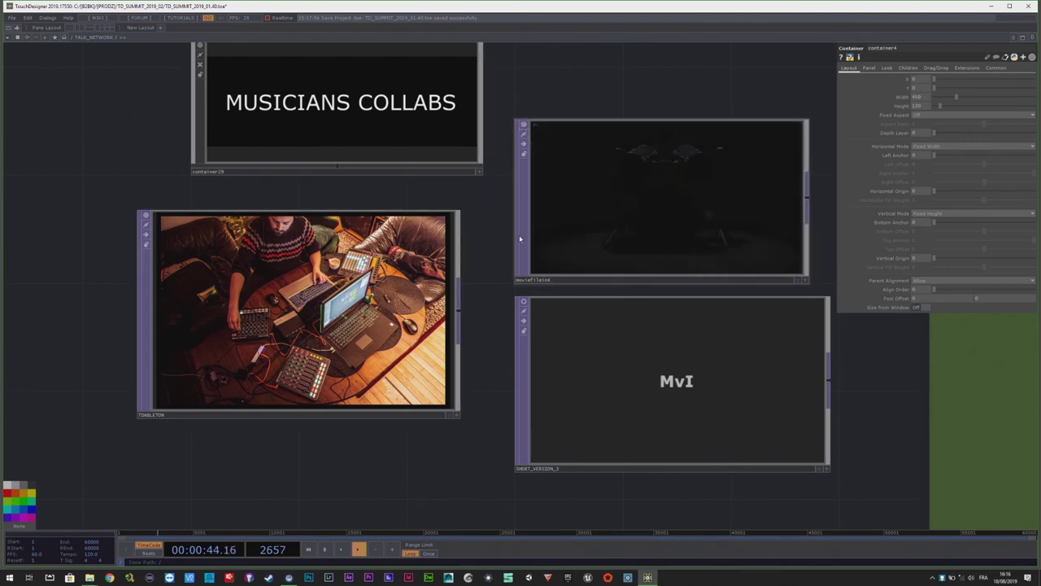
pyautogui.click(524, 303)
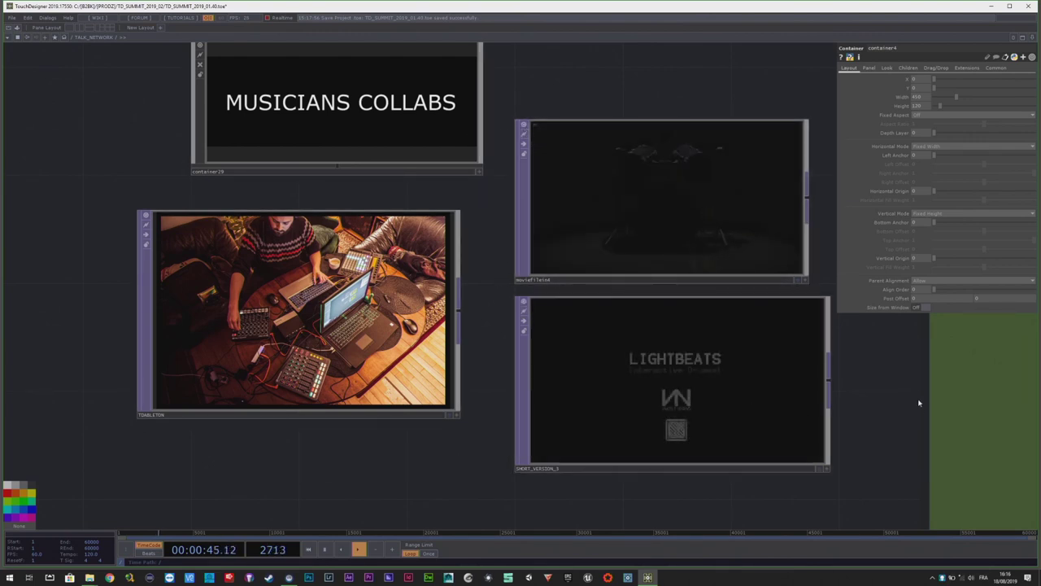
# - Watch the LIGHTBEATS interactive drumset video in SHORT_VERSION_3 up close
pyautogui.moveTo(869, 414); pyautogui.dragTo(776, 417)
pyautogui.scroll(3, 776, 417)
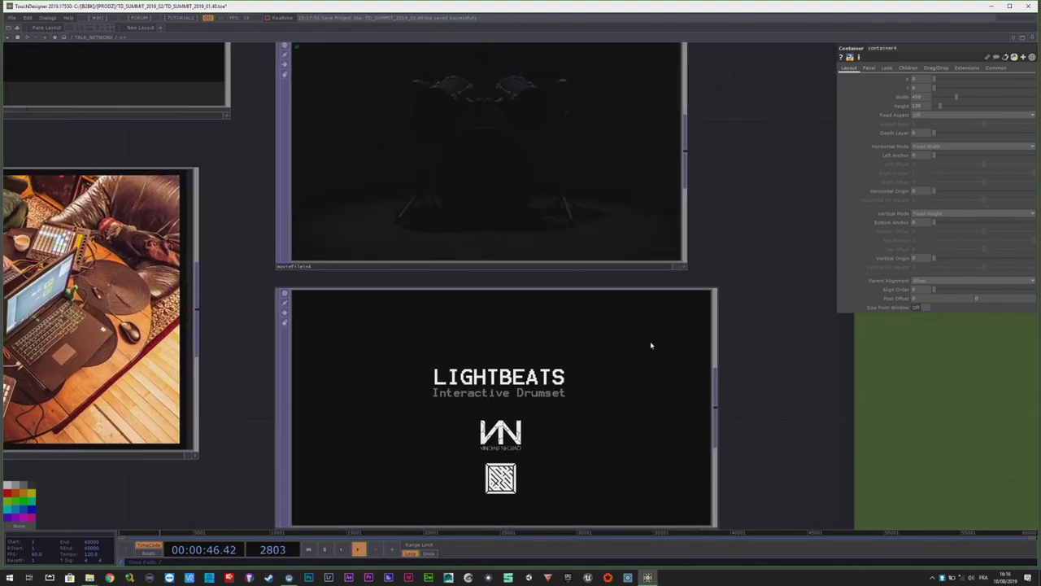
pyautogui.scroll(-2, 531, 367)
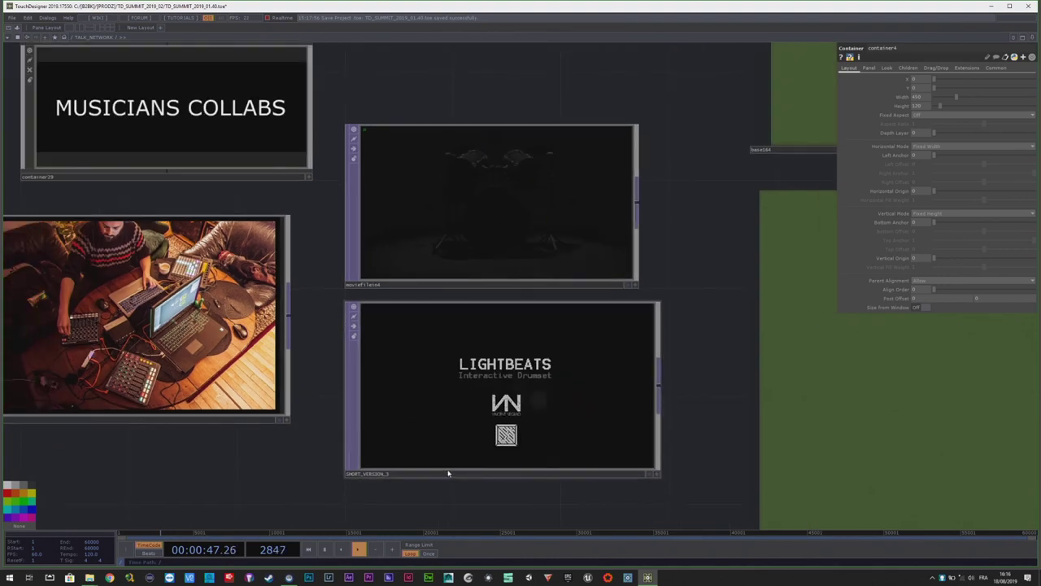
pyautogui.scroll(2, 432, 481)
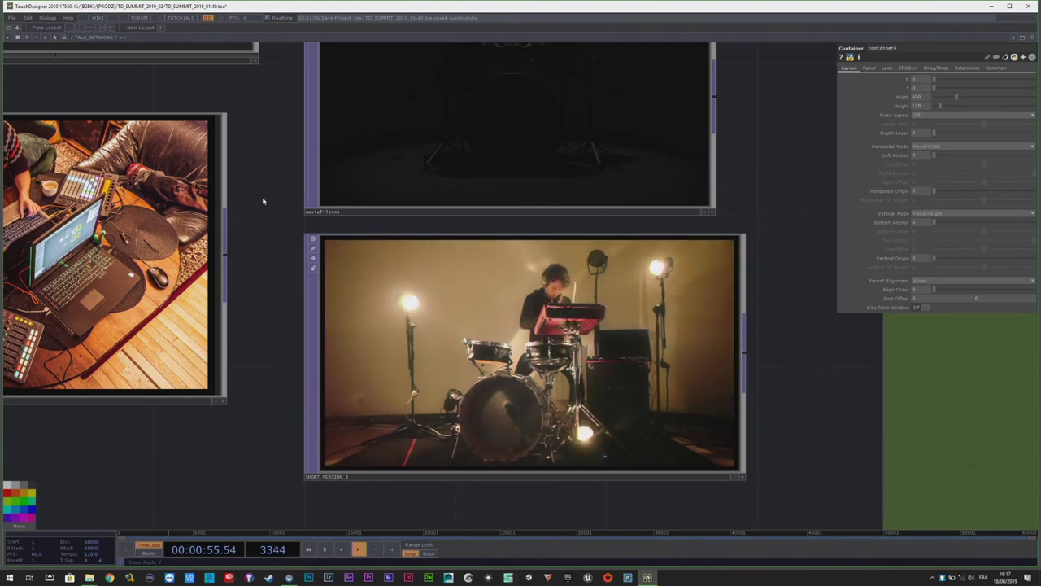
# - Go from MUSICIANS COLLABS to the VR group, bringing its FUZE and VR_DROSTE items into close view
pyautogui.scroll(-4, 276, 228)
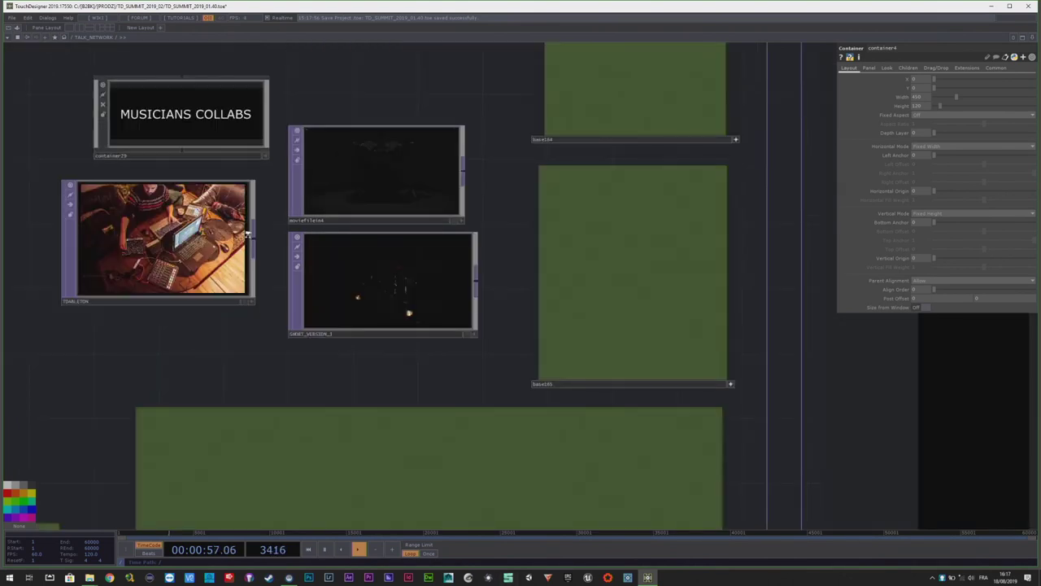
pyautogui.moveTo(88, 156); pyautogui.dragTo(230, 351)
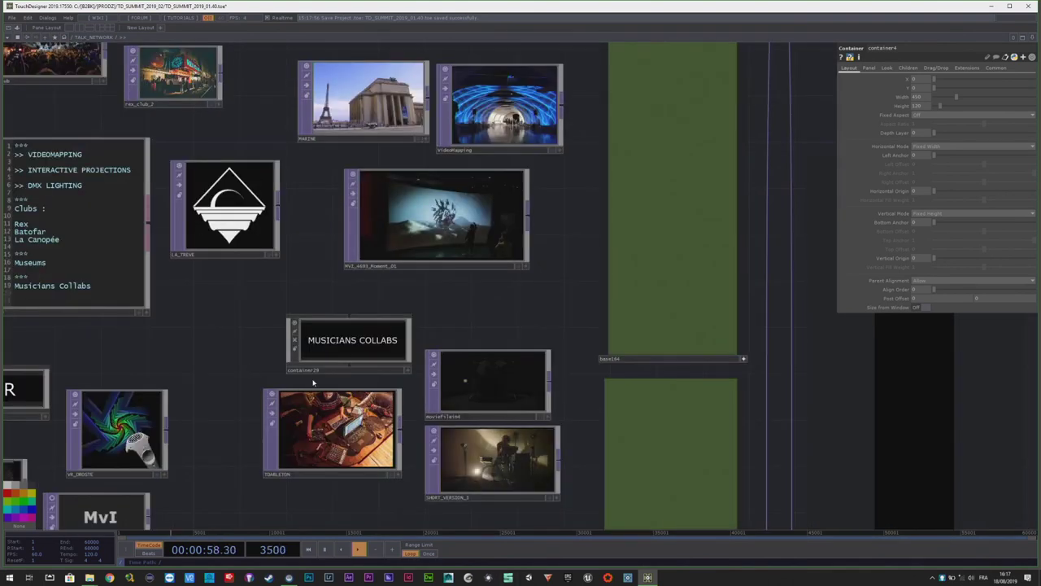
pyautogui.moveTo(312, 383); pyautogui.dragTo(394, 413)
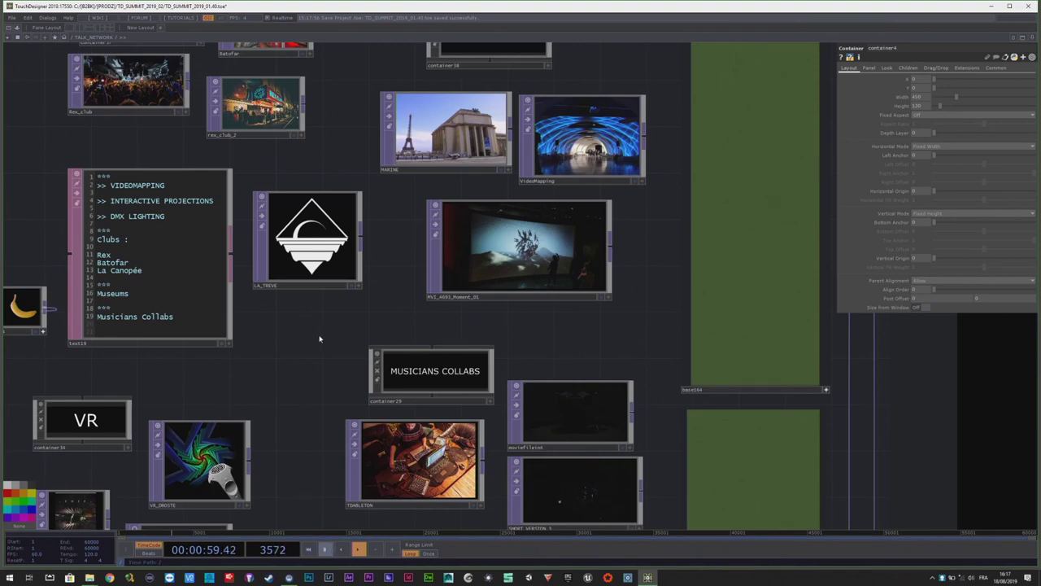
pyautogui.moveTo(316, 338); pyautogui.dragTo(532, 400)
pyautogui.moveTo(279, 297); pyautogui.dragTo(290, 114)
pyautogui.scroll(2, 372, 432)
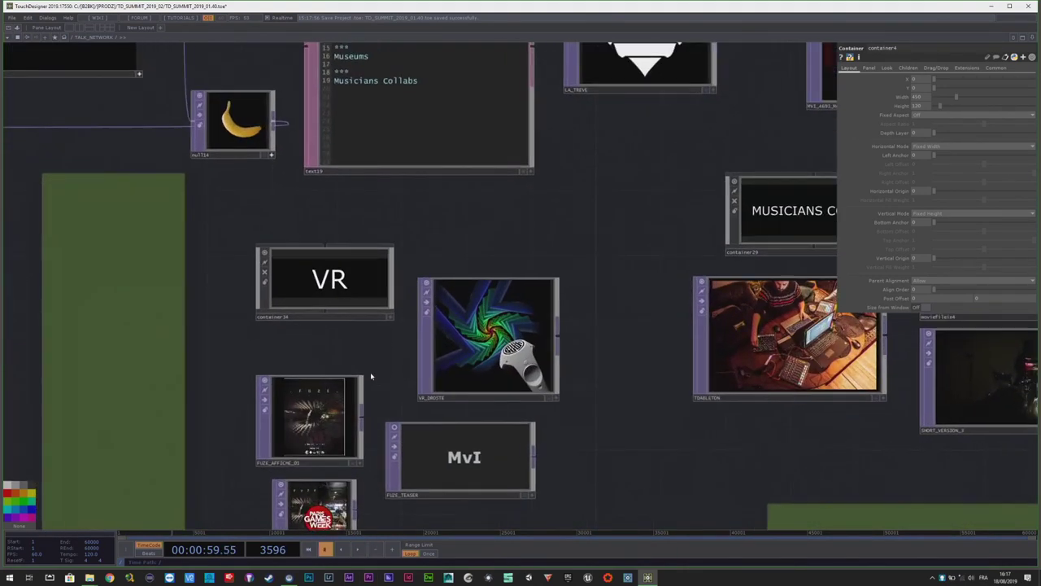
pyautogui.moveTo(374, 393); pyautogui.dragTo(395, 298)
pyautogui.scroll(2, 348, 314)
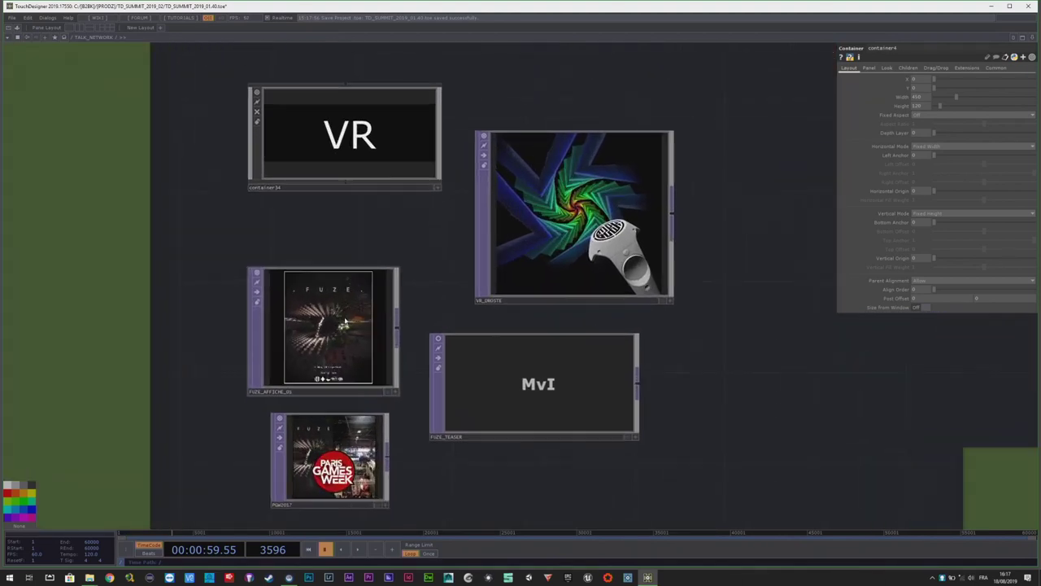
# - Examine the FUZE poster closely, including its artwork, the VR experiment caption and the partner logos
pyautogui.scroll(2, 342, 328)
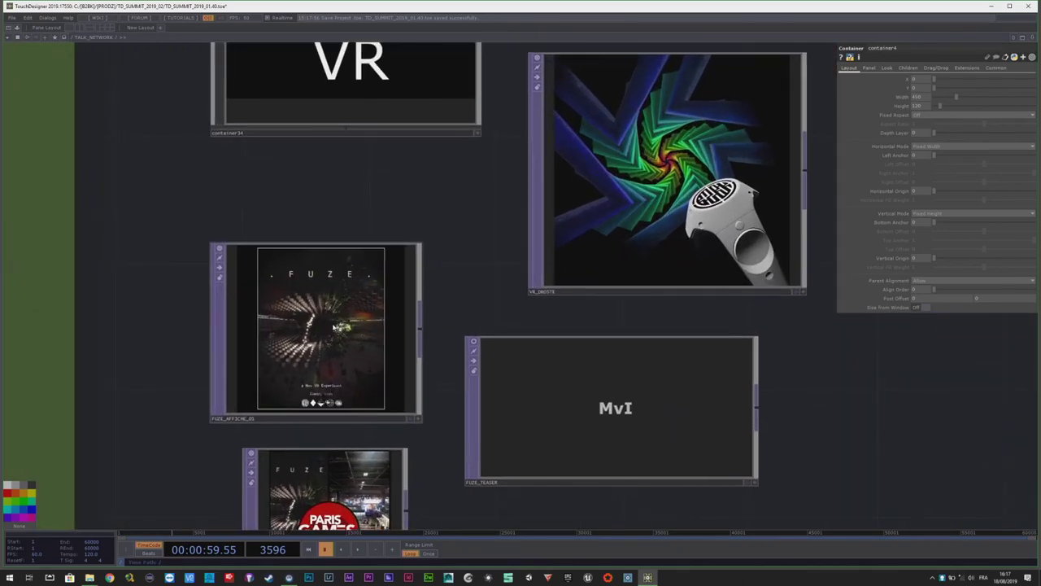
pyautogui.scroll(5, 322, 374)
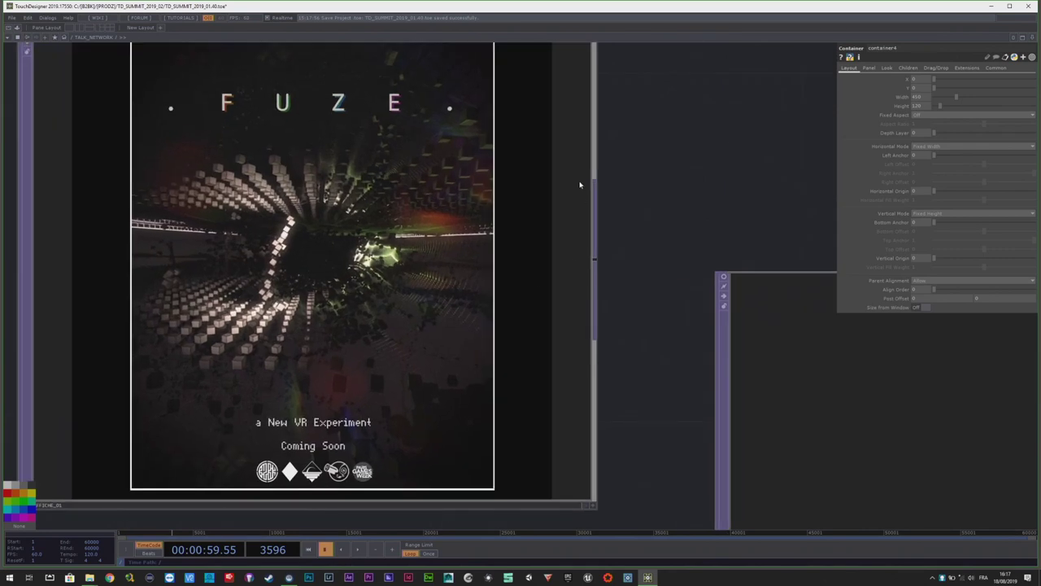
pyautogui.scroll(-2, 339, 227)
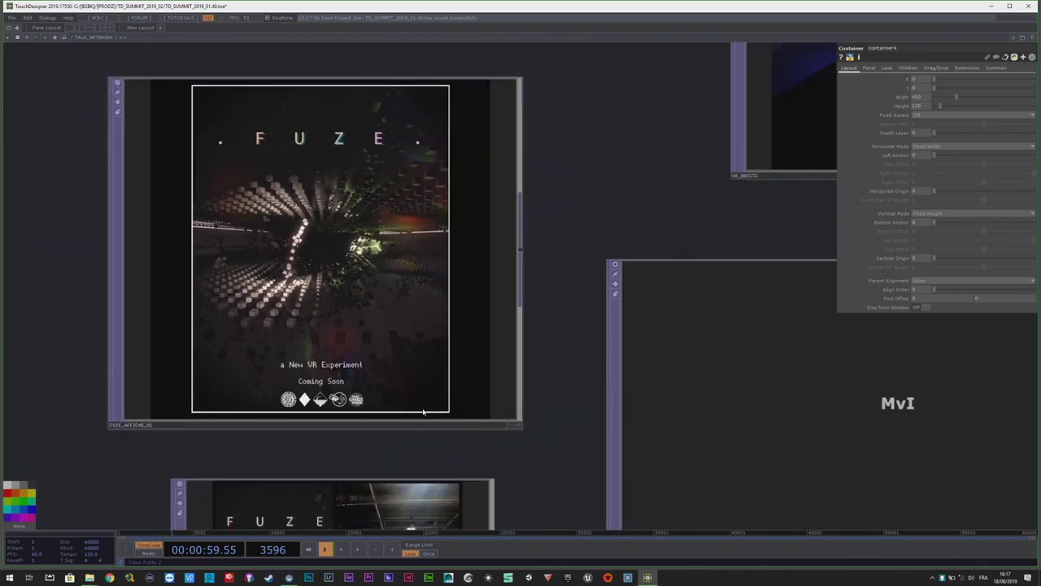
pyautogui.moveTo(560, 414); pyautogui.dragTo(532, 349)
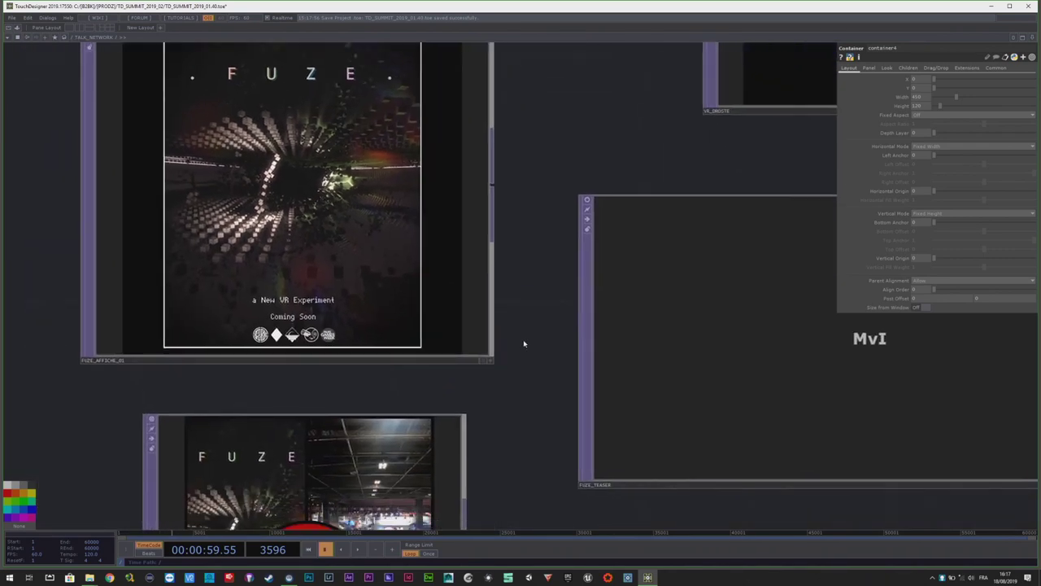
pyautogui.scroll(-2, 520, 344)
pyautogui.moveTo(593, 222); pyautogui.dragTo(563, 234)
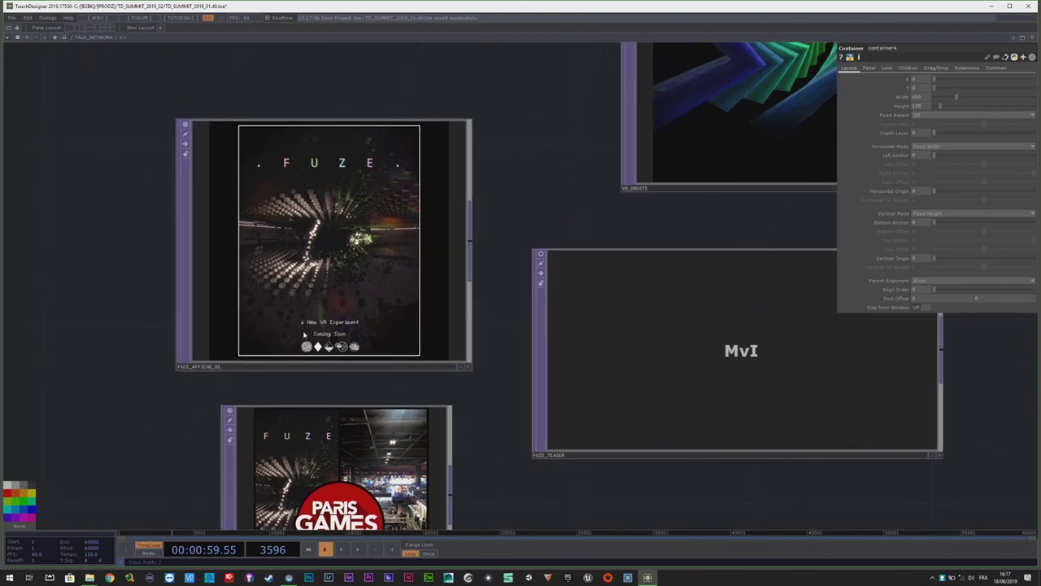
pyautogui.scroll(4, 297, 259)
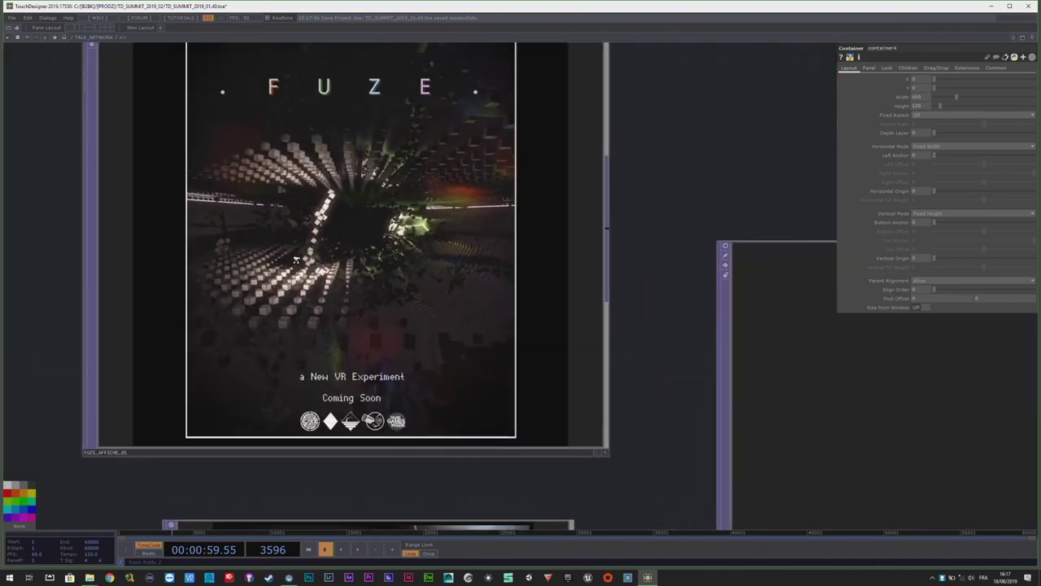
pyautogui.scroll(-2, 313, 261)
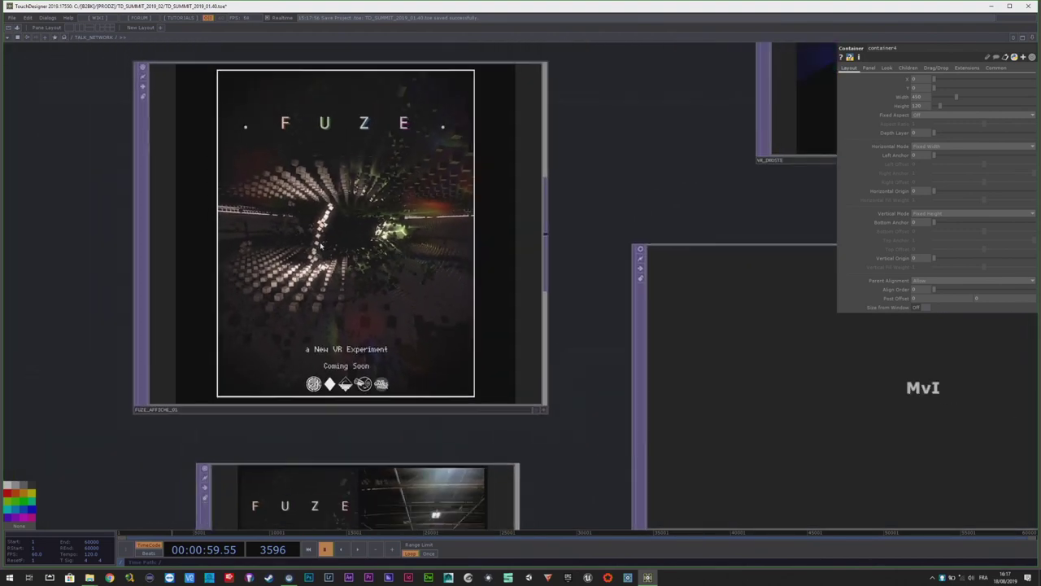
pyautogui.moveTo(642, 169); pyautogui.dragTo(599, 175)
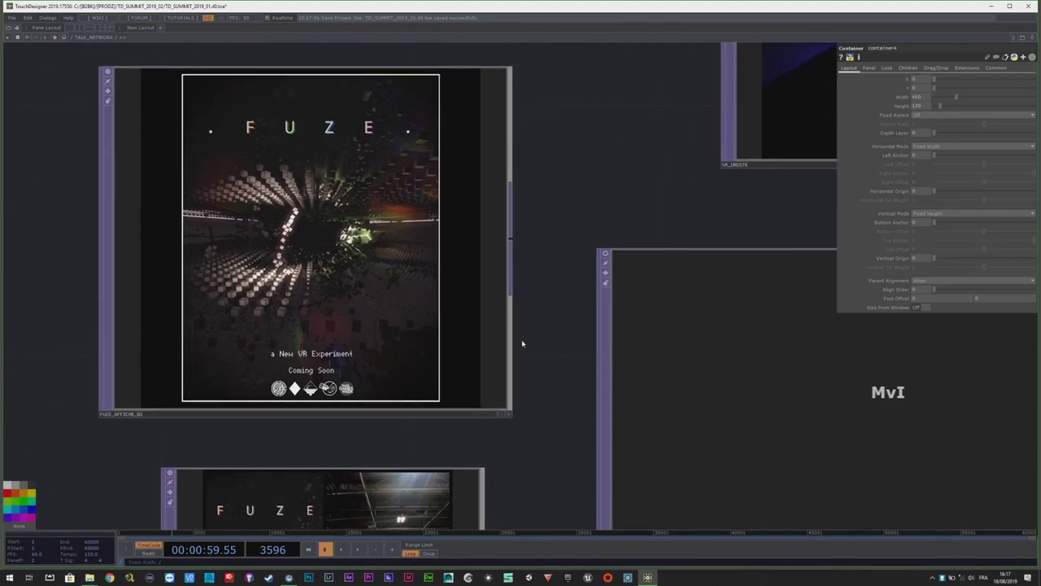
pyautogui.moveTo(521, 354); pyautogui.dragTo(502, 338)
# - Bring the FUZE_TEASER video into close view, activate its viewer and watch the teaser
pyautogui.scroll(-2, 248, 233)
pyautogui.scroll(-2, 277, 244)
pyautogui.scroll(2, 716, 314)
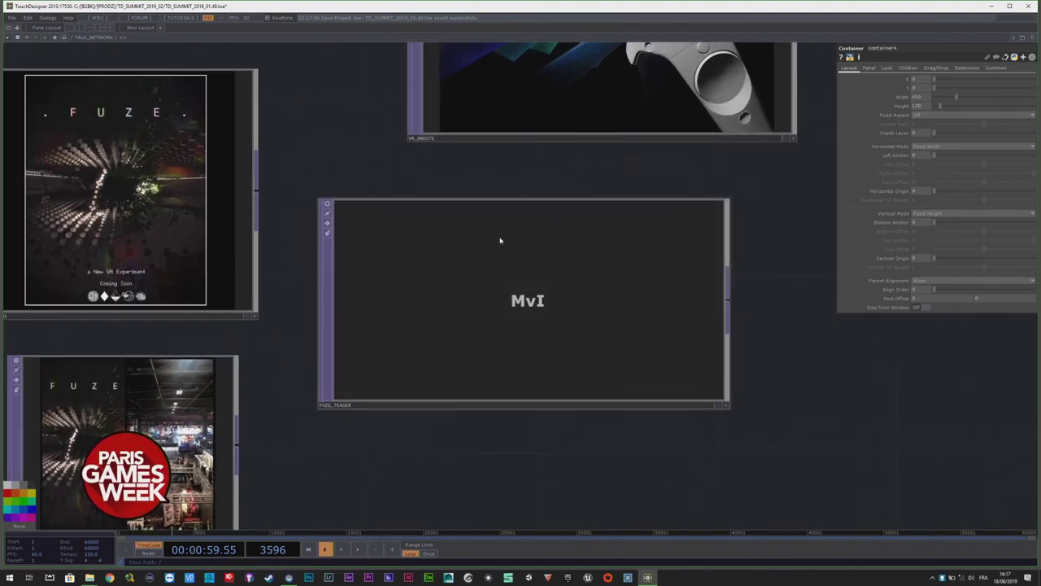
pyautogui.click(326, 205)
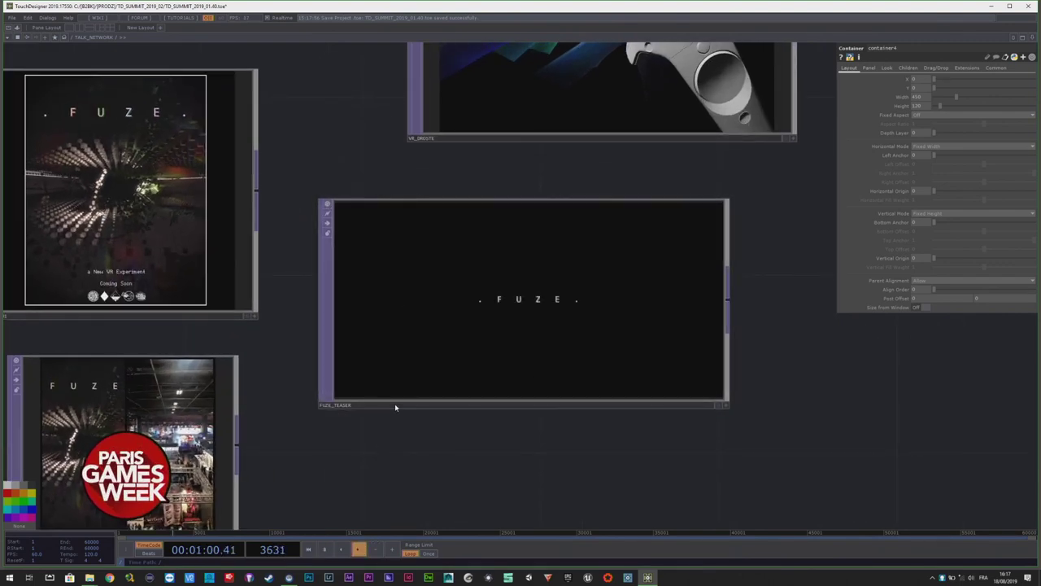
pyautogui.scroll(-2, 488, 415)
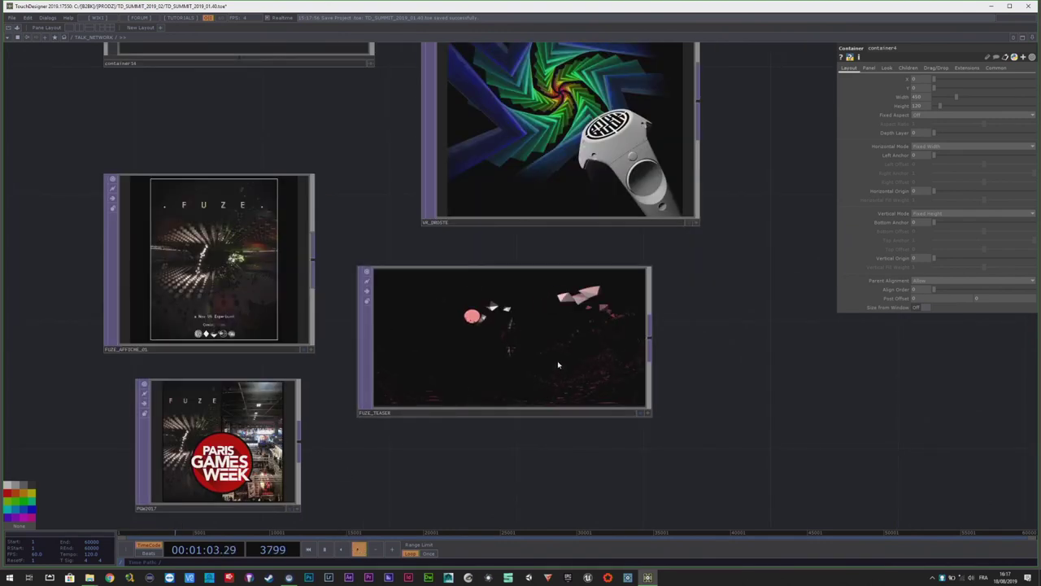
pyautogui.scroll(2, 554, 372)
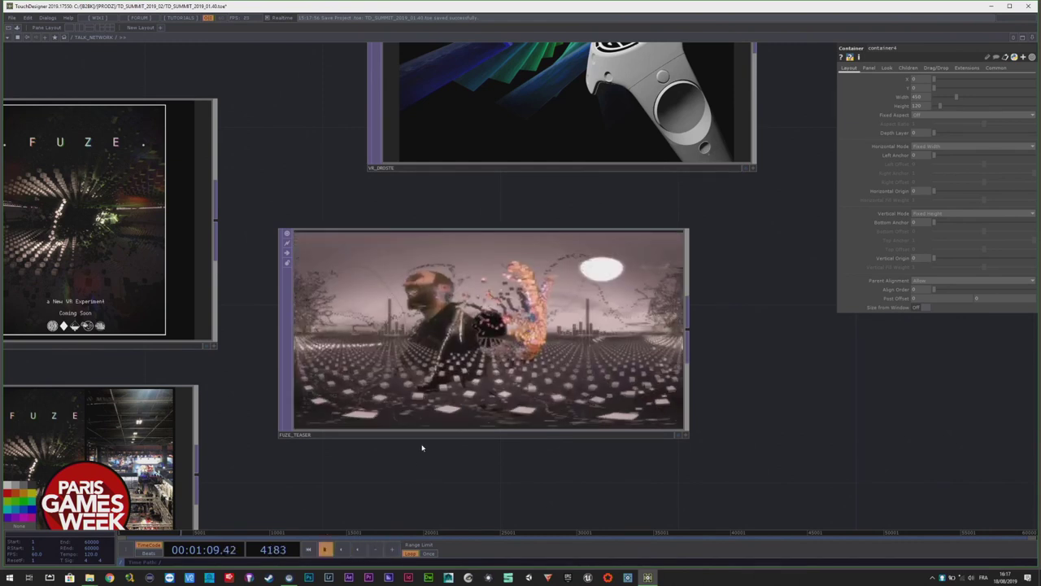
# - Go to the Guinguette - Tours - FR group under COMMISSIONS and activate the viewer of the GUINGUETTE_GLOBAL video
pyautogui.scroll(-10, 529, 358)
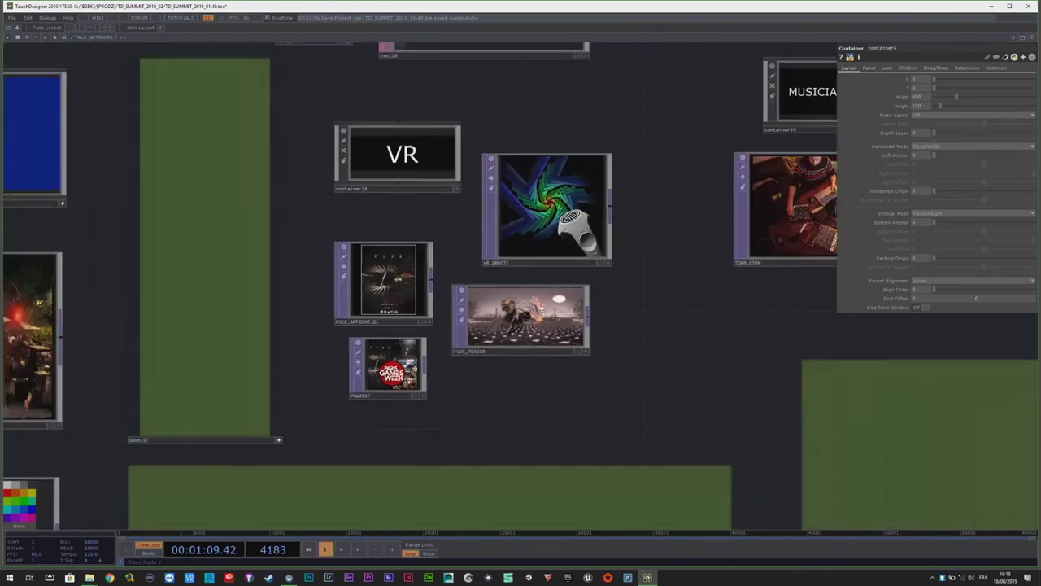
pyautogui.scroll(3, 513, 350)
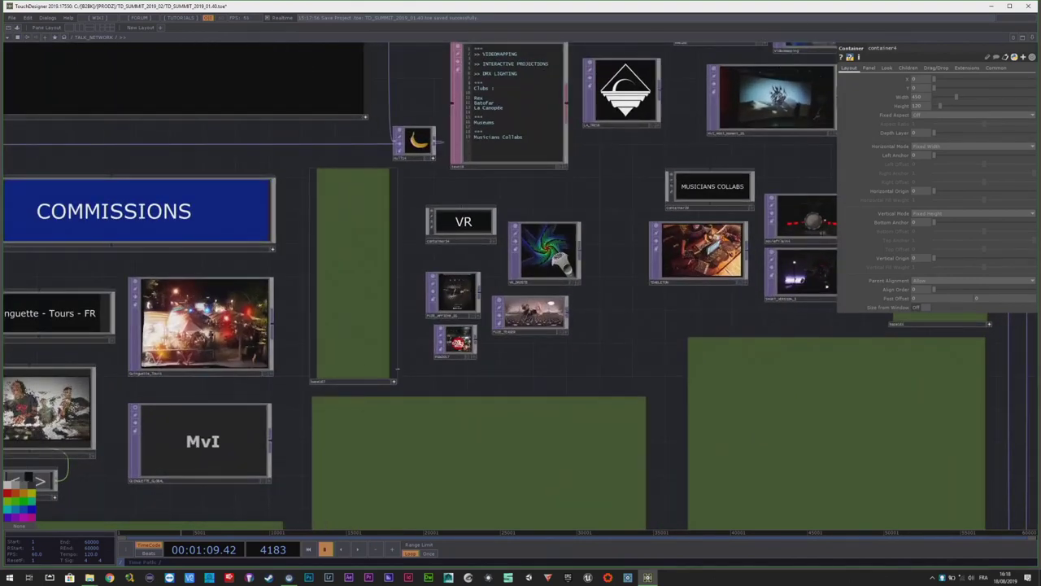
pyautogui.scroll(5, 255, 470)
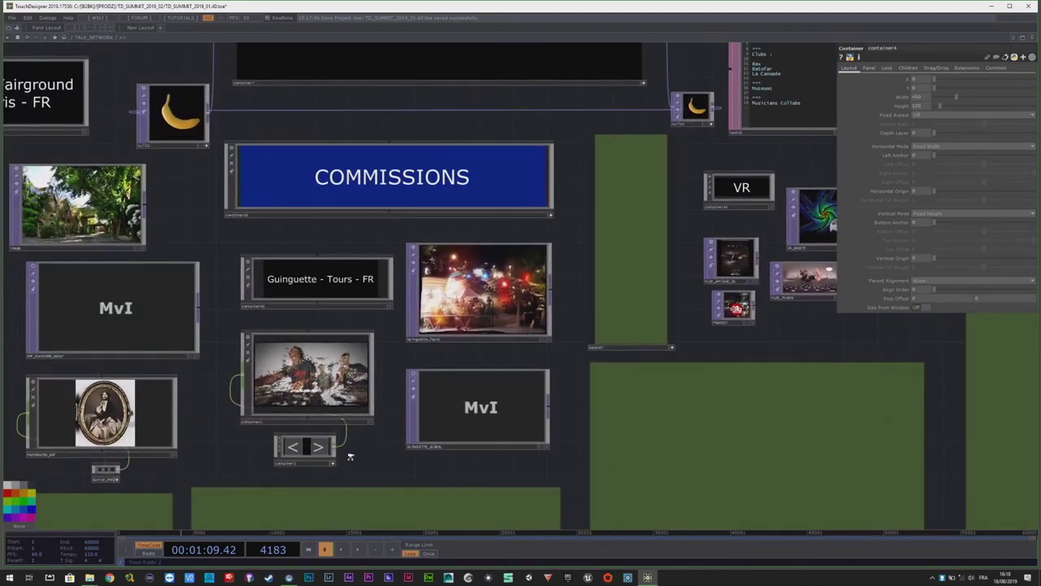
pyautogui.scroll(3, 378, 466)
pyautogui.scroll(3, 393, 241)
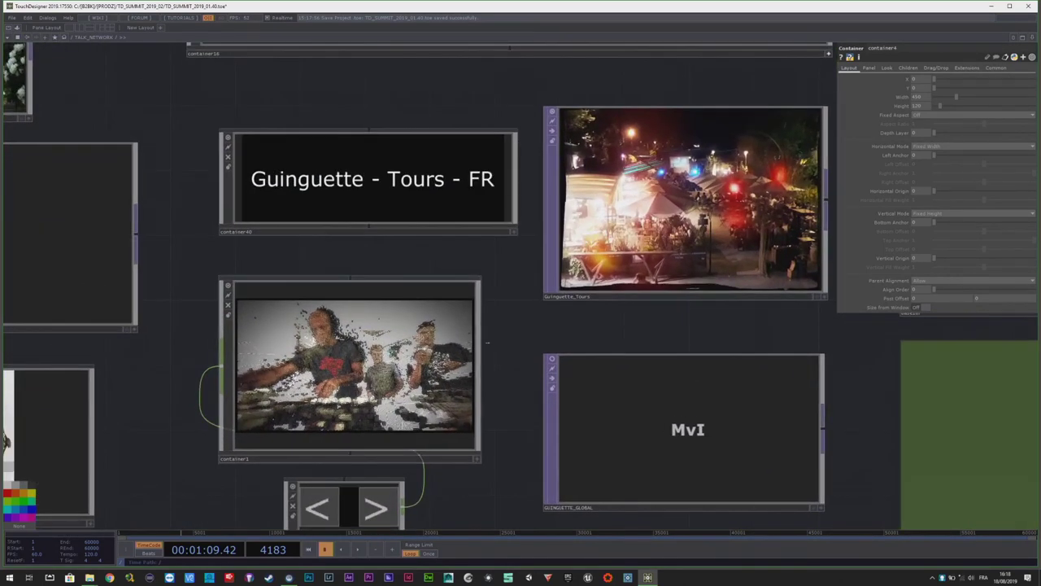
pyautogui.moveTo(516, 332); pyautogui.dragTo(418, 280)
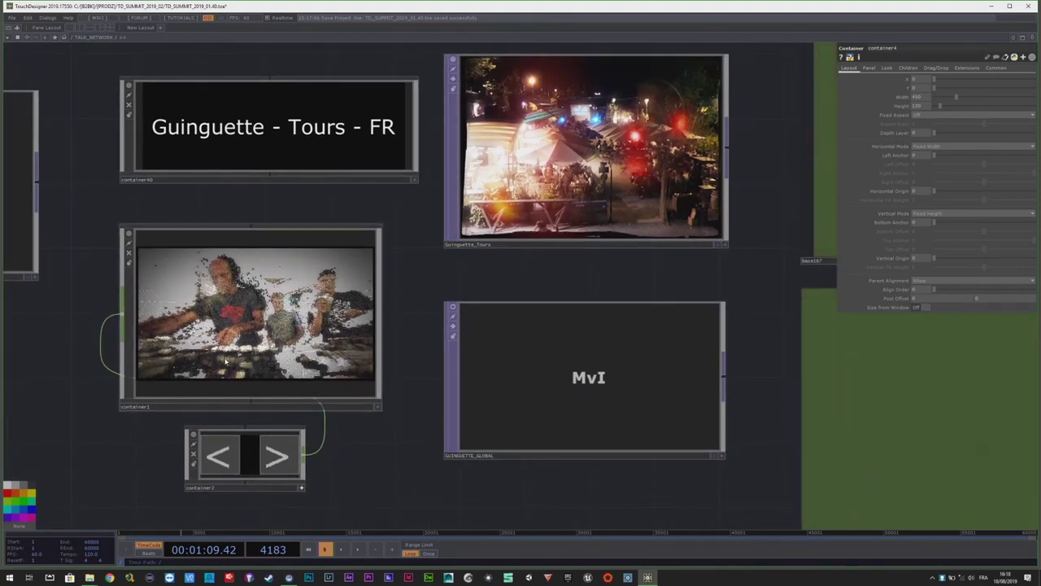
pyautogui.click(452, 309)
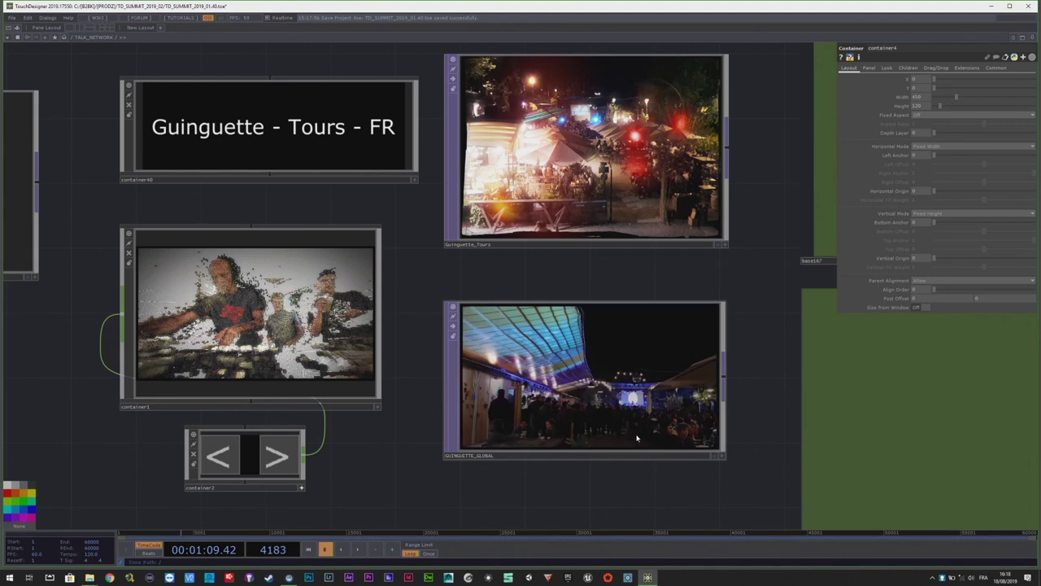
# - View the GUINGUETTE_GLOBAL item up close, go to the particle-portrait slideshow in container1, and advance through its first images
pyautogui.scroll(2, 480, 325)
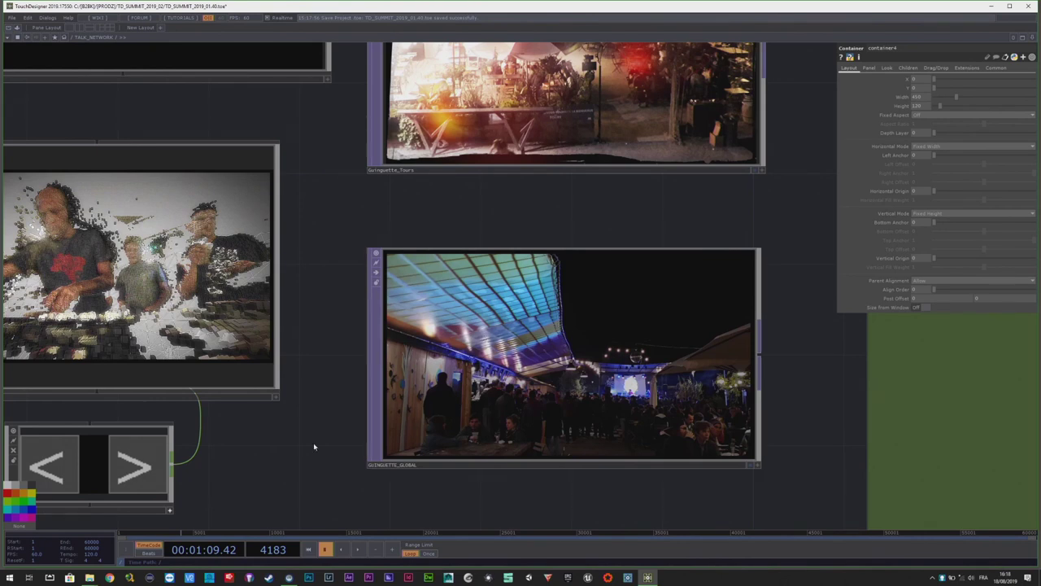
pyautogui.moveTo(294, 450); pyautogui.dragTo(707, 418)
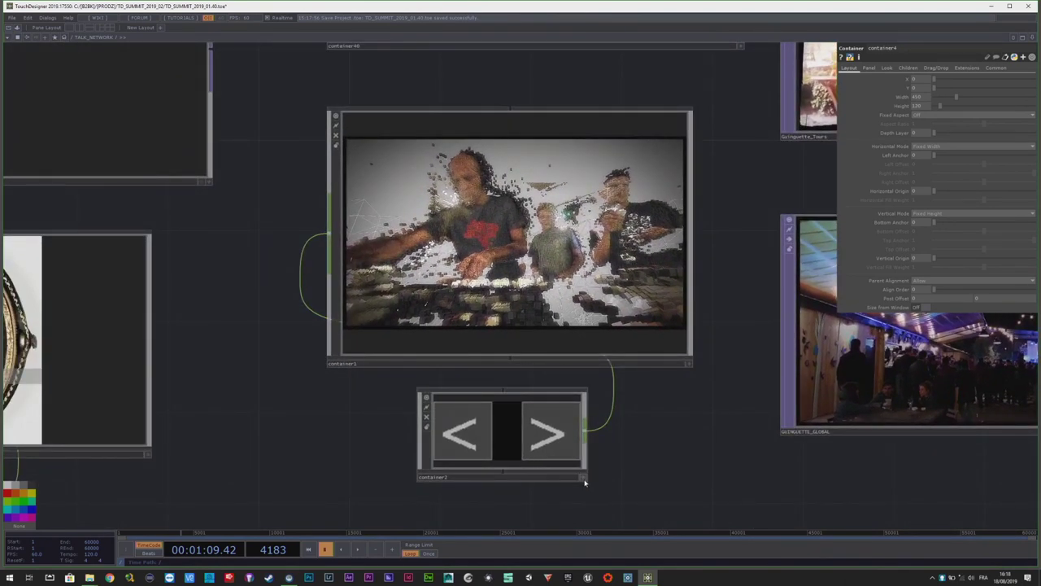
pyautogui.scroll(3, 704, 333)
pyautogui.click(492, 484)
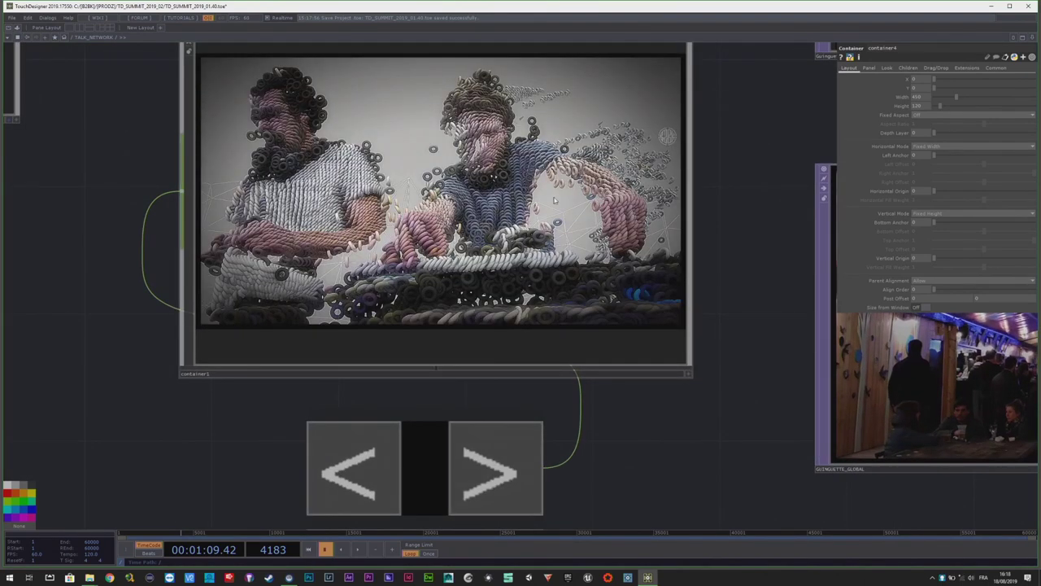
pyautogui.click(504, 482)
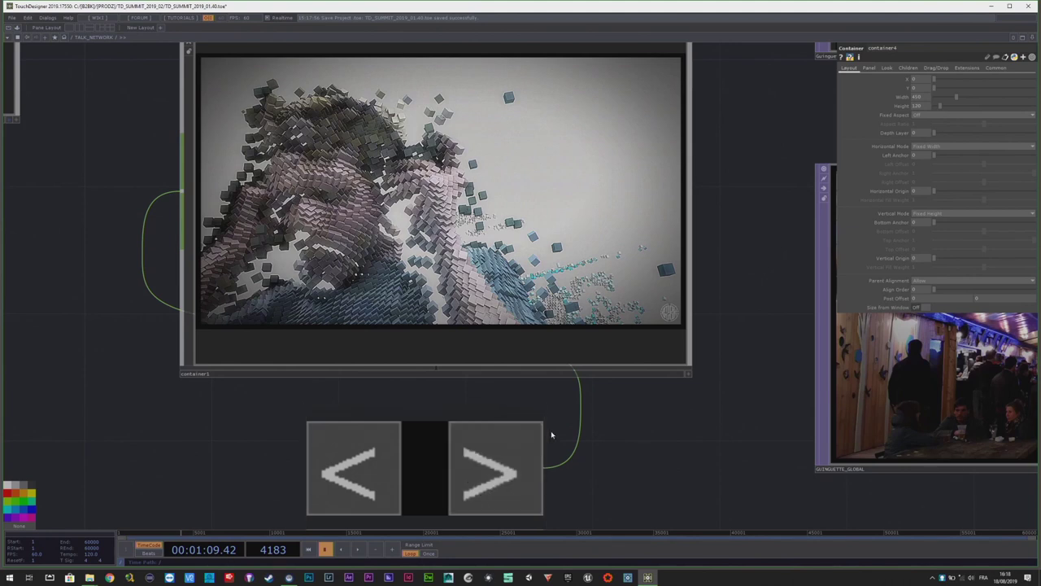
# - Continue through the Guinguette particle-portrait slideshow, going back one image along the way, to the ring-particle image of two men at the decks
pyautogui.moveTo(623, 470); pyautogui.dragTo(635, 442)
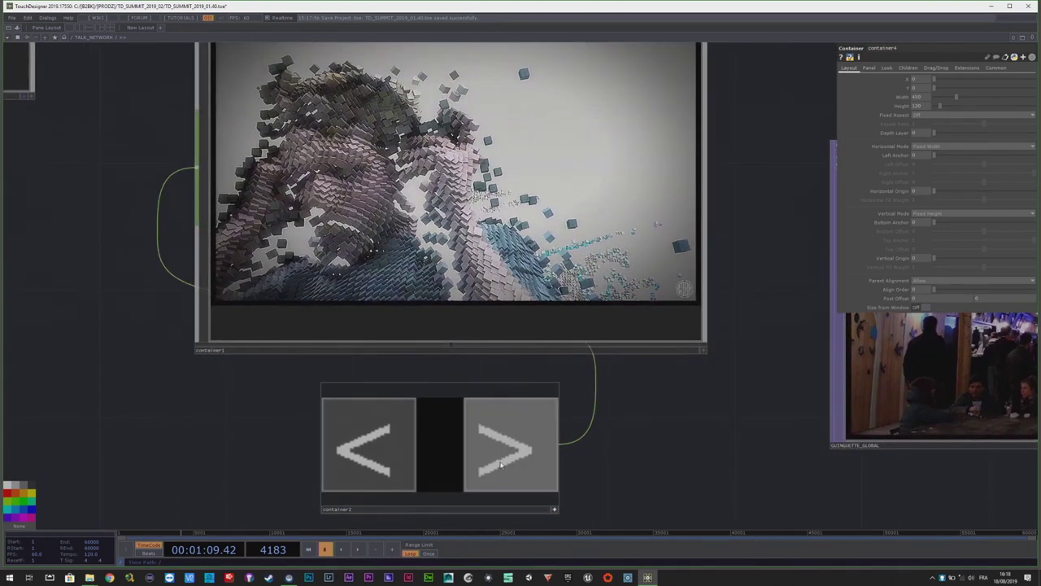
pyautogui.click(500, 463)
pyautogui.click(537, 481)
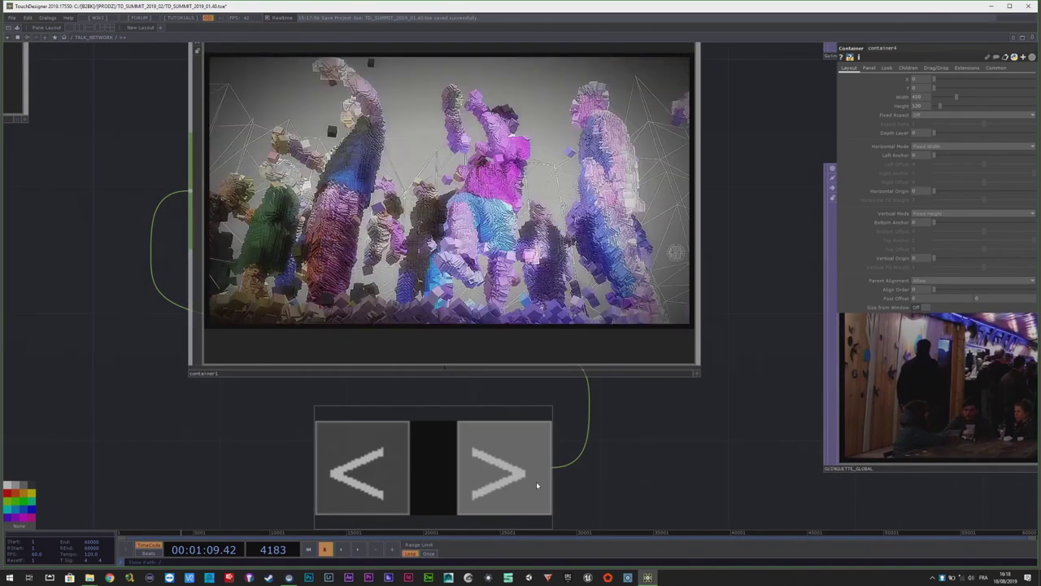
pyautogui.moveTo(646, 463); pyautogui.dragTo(656, 471)
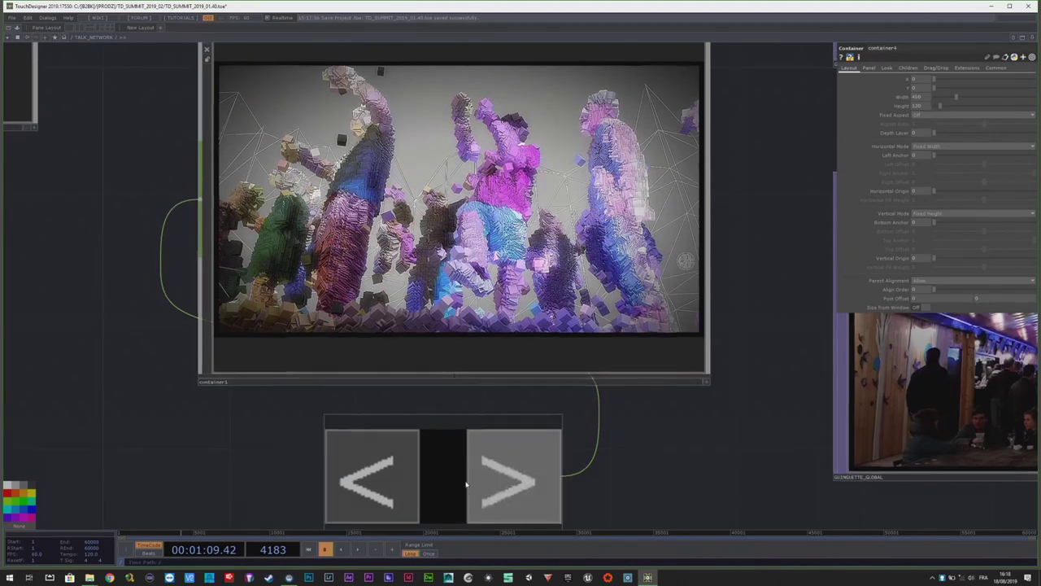
pyautogui.click(402, 488)
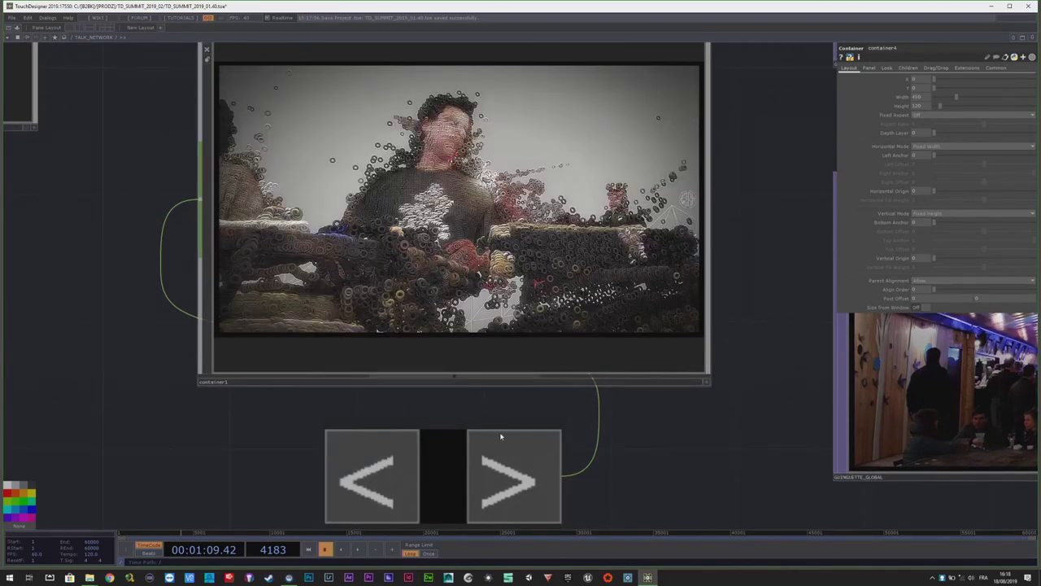
pyautogui.click(515, 481)
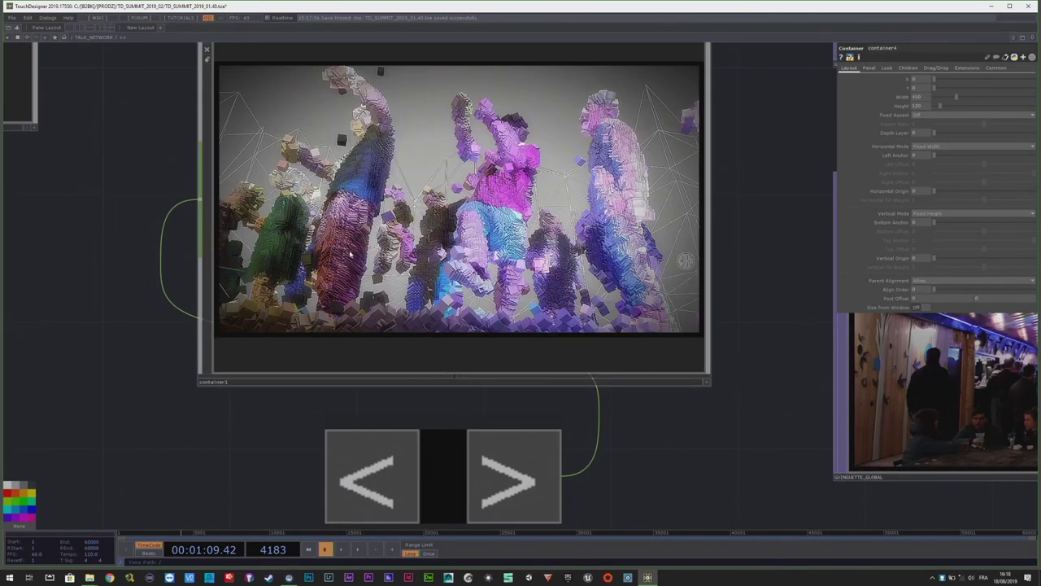
pyautogui.click(542, 457)
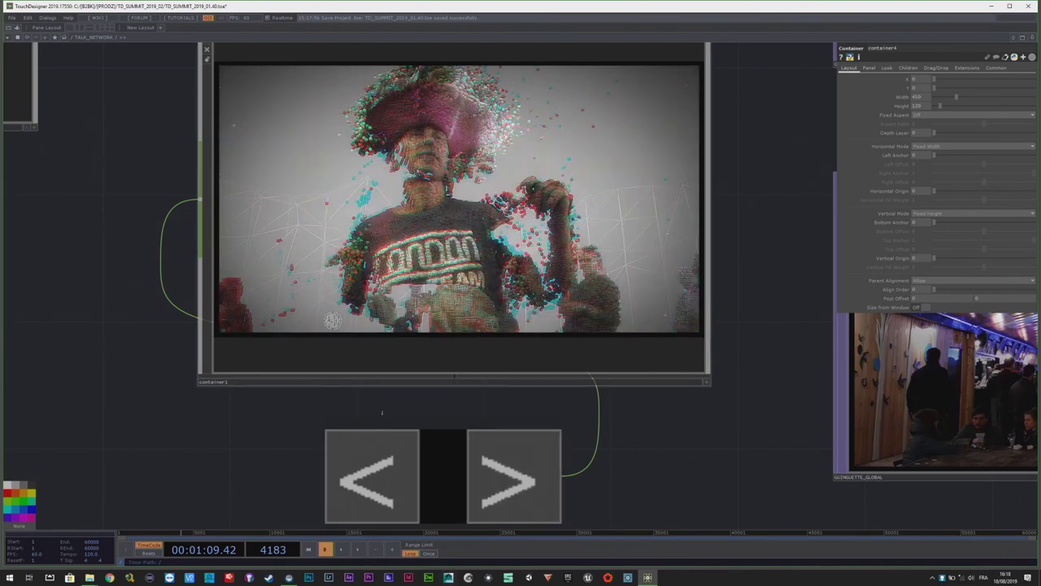
pyautogui.click(513, 473)
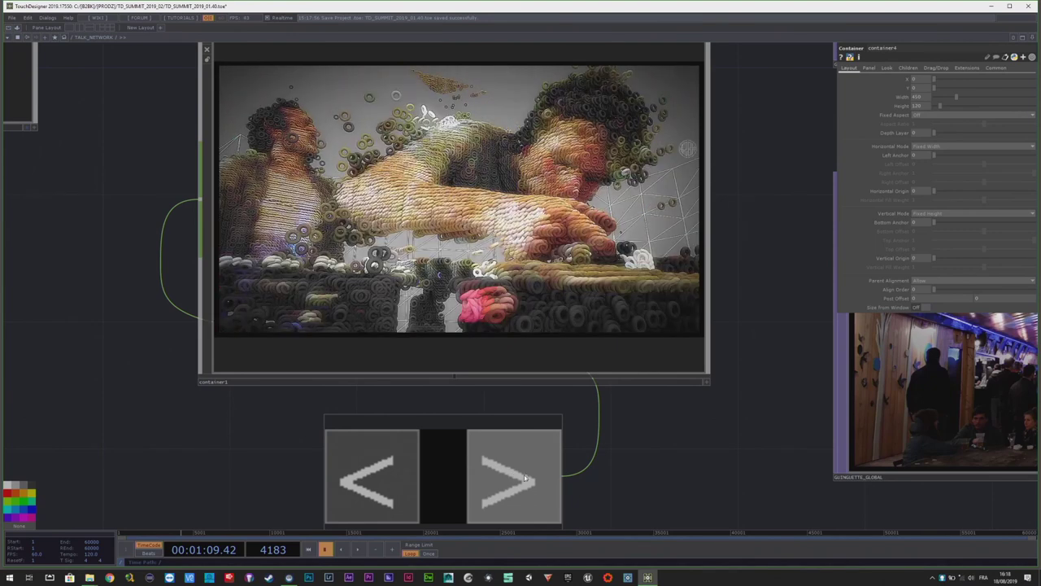
# - Go to the Museum of Fairground Arts - Paris - FR group and bring its tree-lined courtyard photo into close view
pyautogui.scroll(-5, 342, 353)
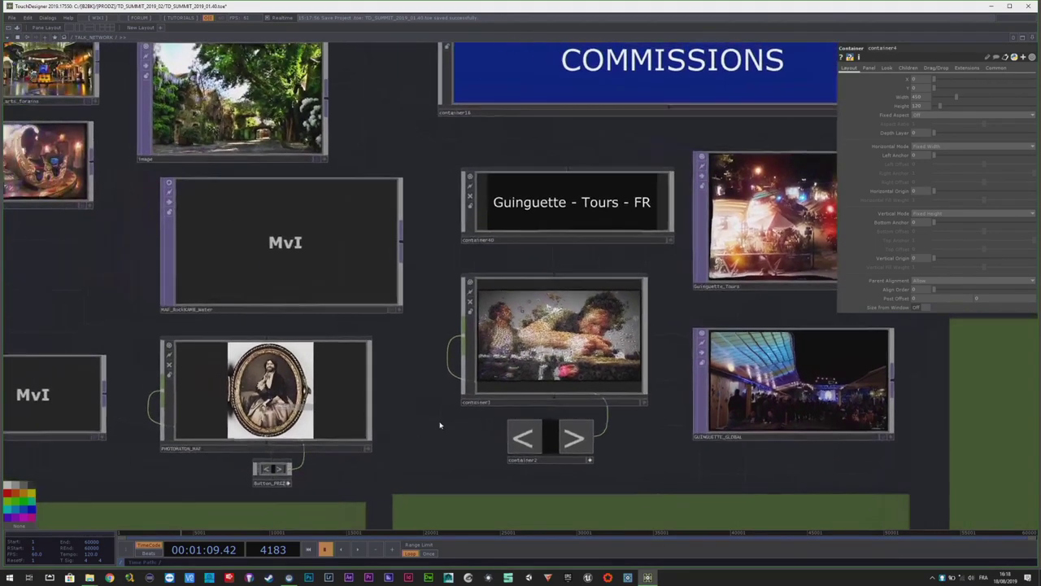
pyautogui.moveTo(440, 425); pyautogui.dragTo(458, 429)
pyautogui.scroll(-3, 415, 385)
pyautogui.moveTo(391, 187); pyautogui.dragTo(410, 215)
pyautogui.scroll(4, 180, 114)
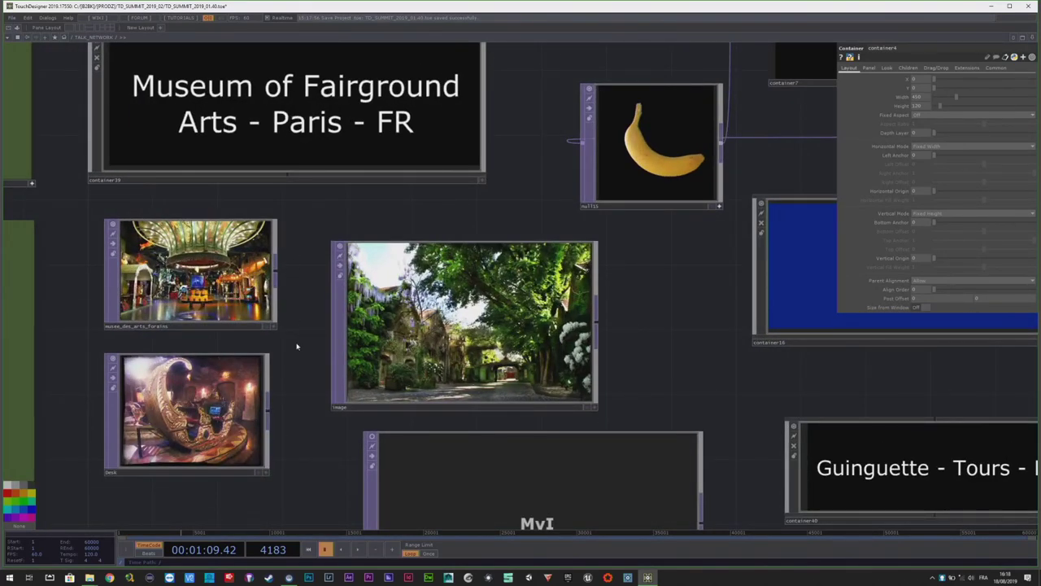
pyautogui.scroll(5, 521, 372)
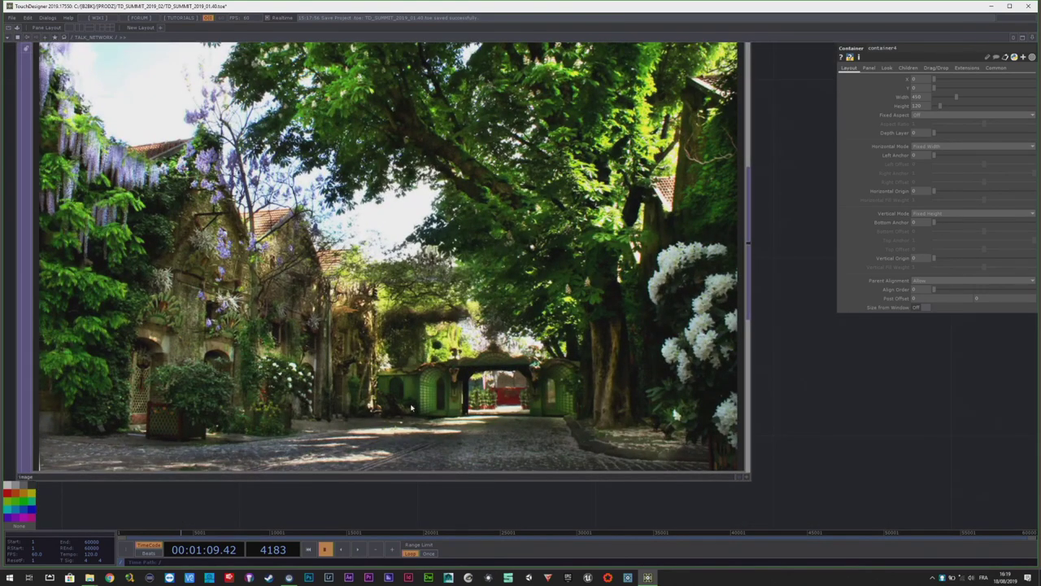
# - Bring the musee_des_arts_forains carousel hall photo into close view
pyautogui.scroll(-3, 495, 334)
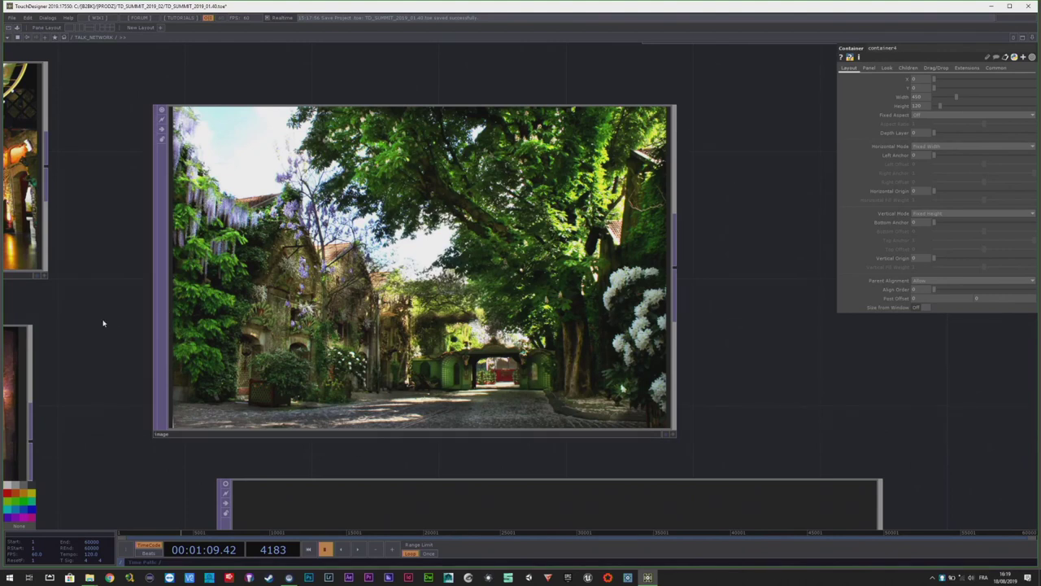
pyautogui.moveTo(89, 333); pyautogui.dragTo(589, 333)
pyautogui.scroll(1, 411, 186)
pyautogui.scroll(2, 410, 187)
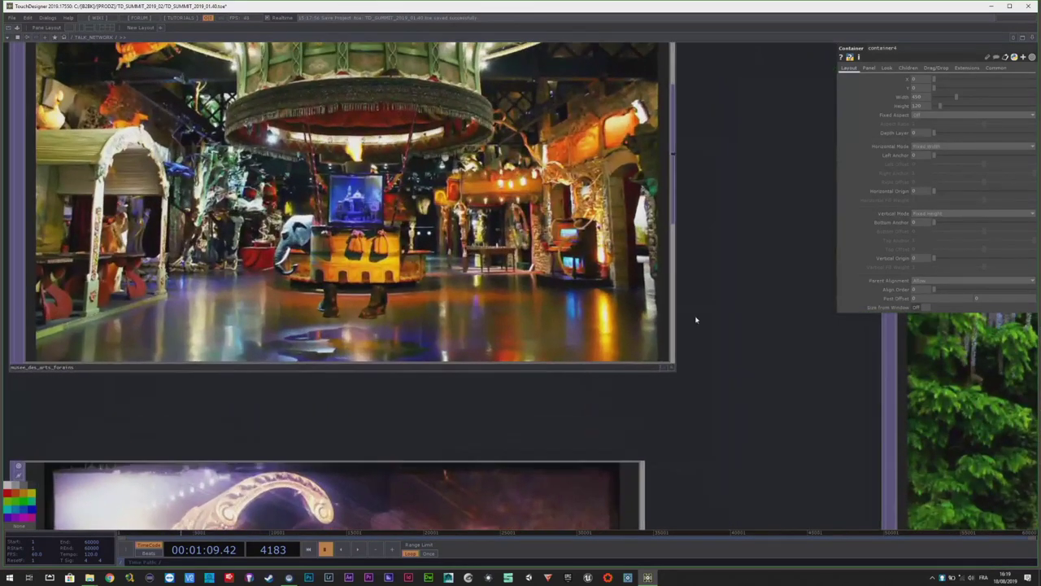
pyautogui.moveTo(715, 287); pyautogui.dragTo(748, 360)
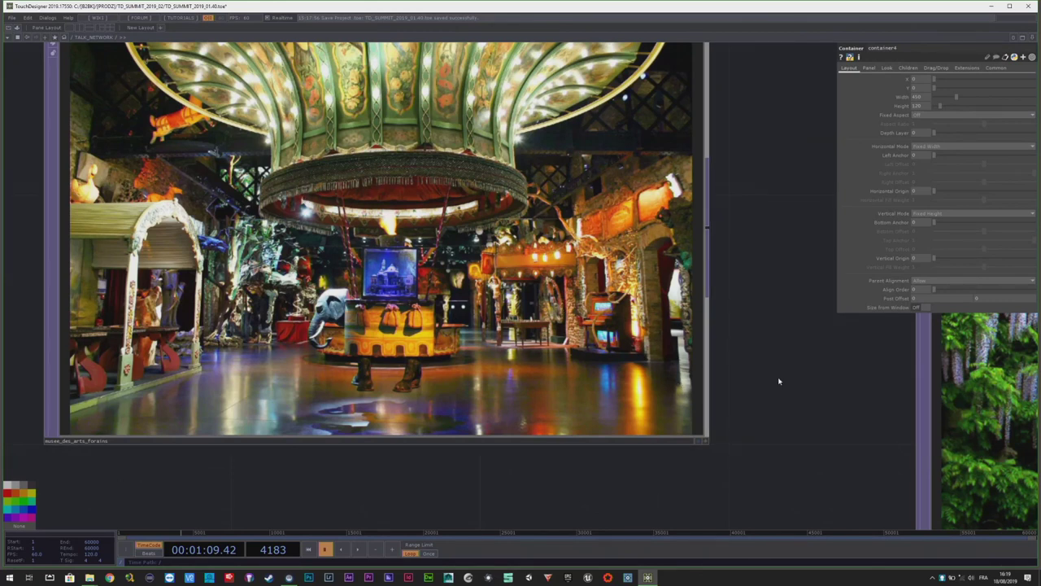
# - Examine the Desk photo below the carousel hall picture up close, including the ornate carriage with the laptop
pyautogui.moveTo(778, 390); pyautogui.dragTo(563, 268)
pyautogui.scroll(-5, 475, 279)
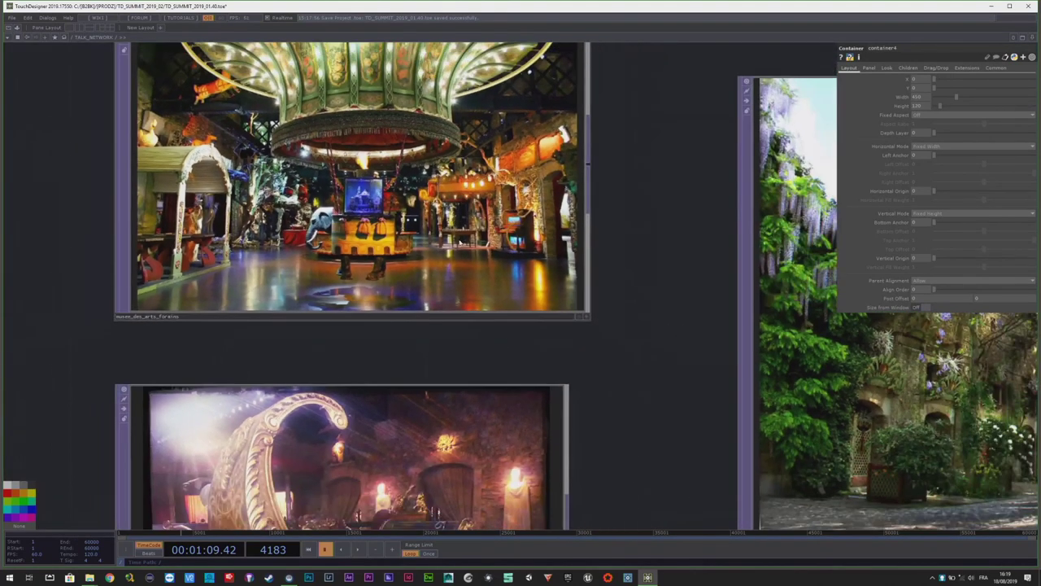
pyautogui.scroll(-2, 495, 321)
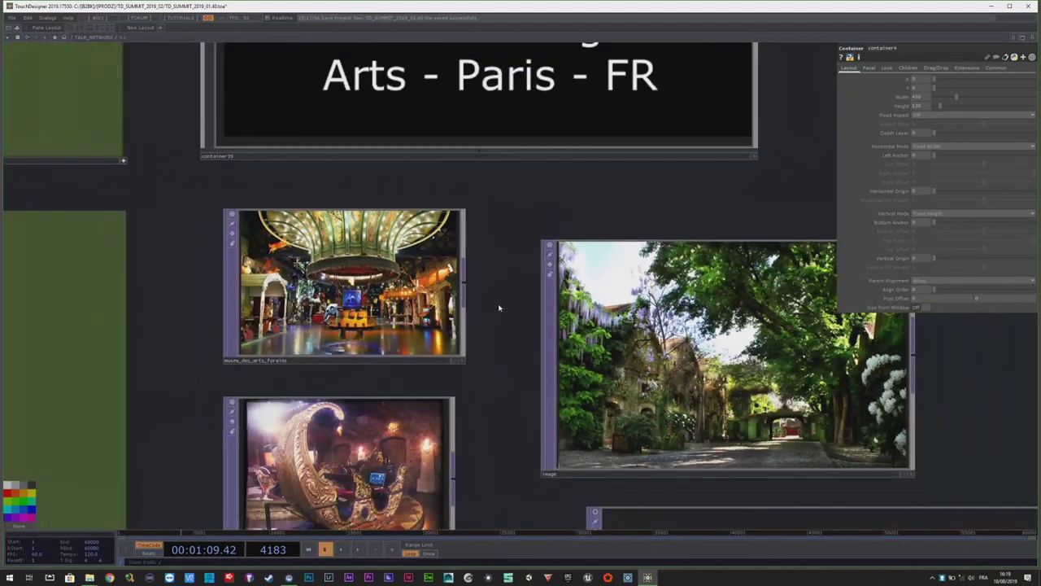
pyautogui.scroll(4, 504, 365)
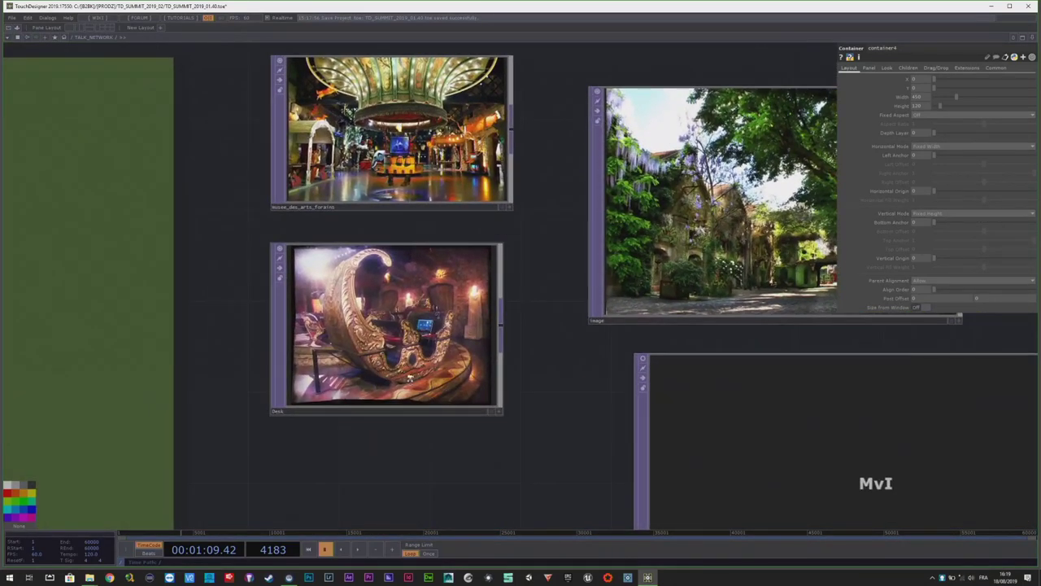
pyautogui.scroll(3, 614, 366)
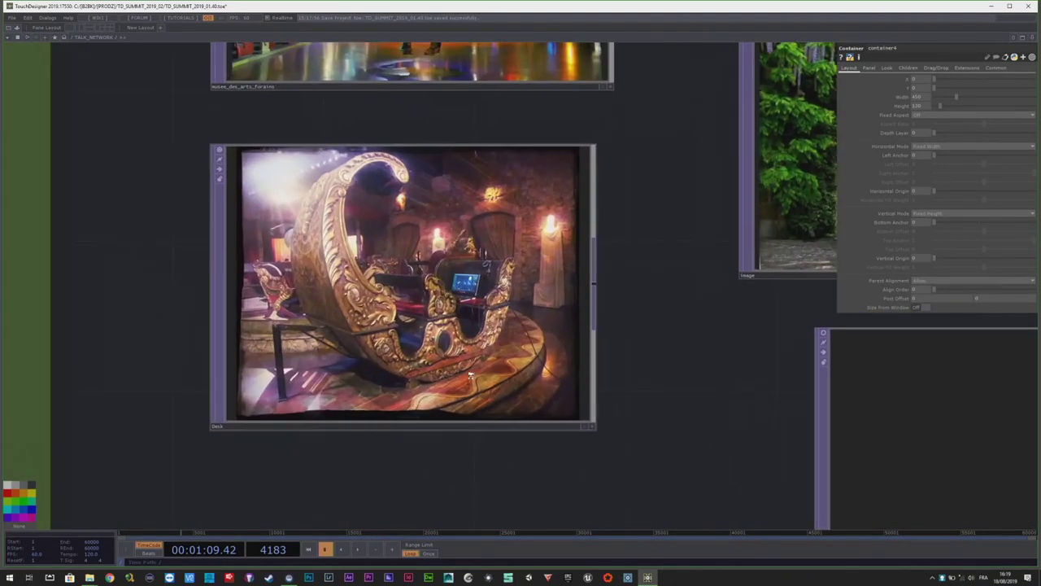
pyautogui.scroll(3, 465, 365)
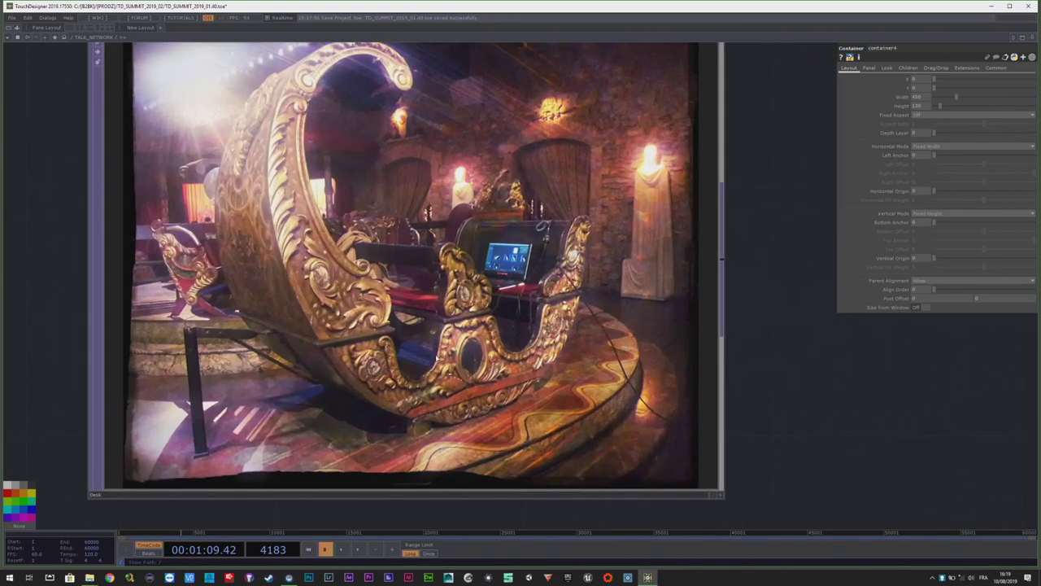
pyautogui.moveTo(818, 383); pyautogui.dragTo(804, 407)
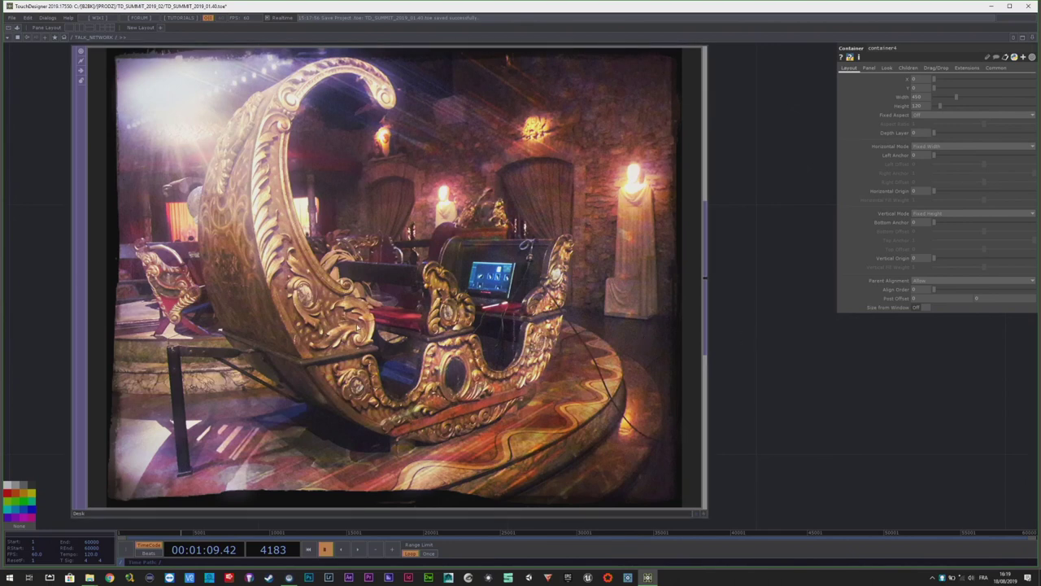
# - Go to the PHOTOMATON_MAF slideshow below the MAF water video and bring it into view
pyautogui.moveTo(769, 382); pyautogui.dragTo(683, 342)
pyautogui.scroll(-3, 319, 240)
pyautogui.moveTo(569, 334); pyautogui.dragTo(284, 126)
pyautogui.scroll(-2, 254, 252)
pyautogui.moveTo(267, 358); pyautogui.dragTo(236, 158)
pyautogui.scroll(2, 527, 454)
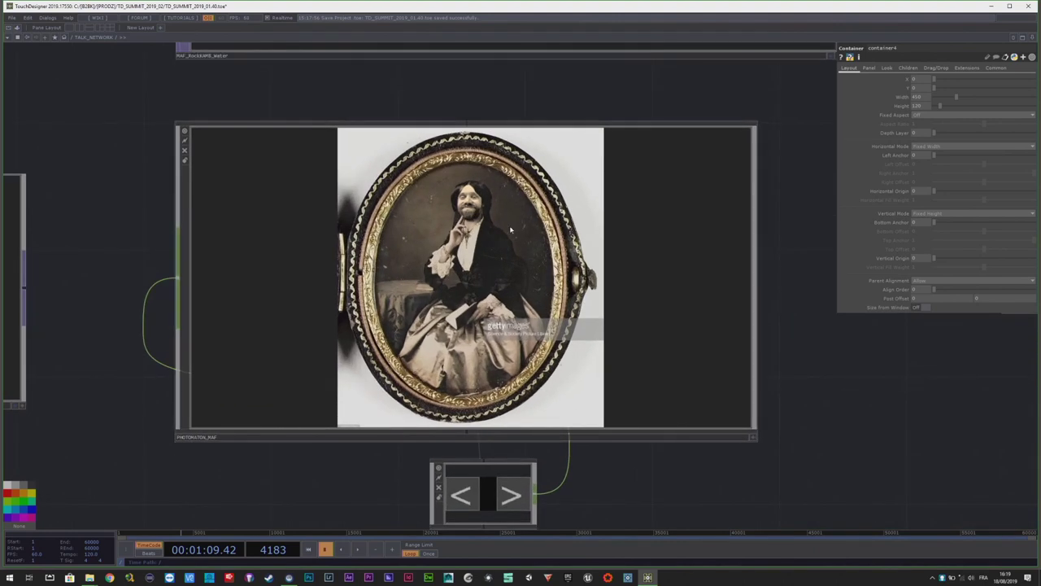
# - Examine the oval-framed PHOTOMATON_MAF portrait closely and activate the viewer of the slideshow's arrow buttons
pyautogui.scroll(2, 509, 234)
pyautogui.scroll(-2, 444, 197)
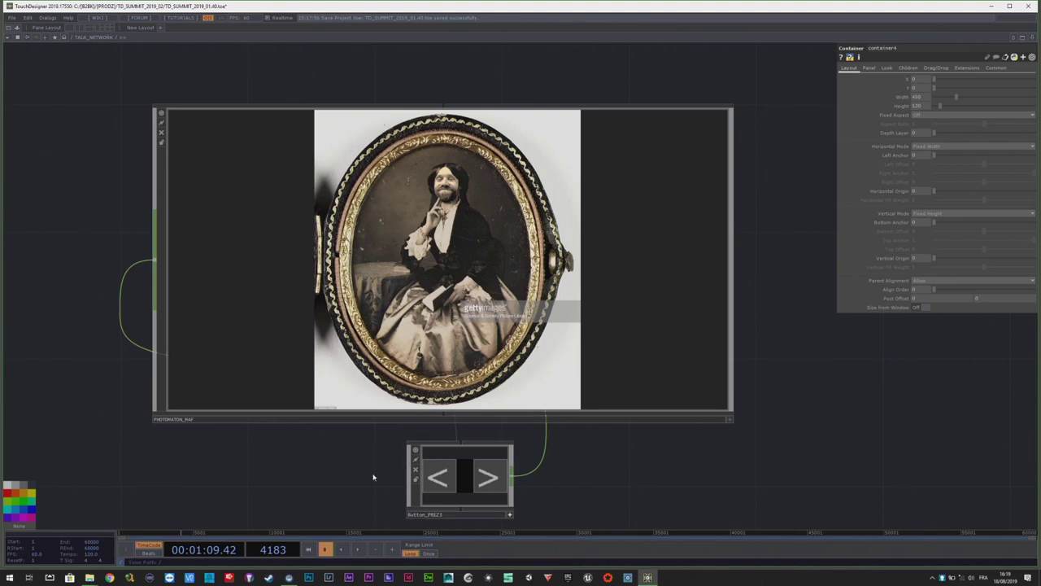
pyautogui.moveTo(370, 480); pyautogui.dragTo(354, 476)
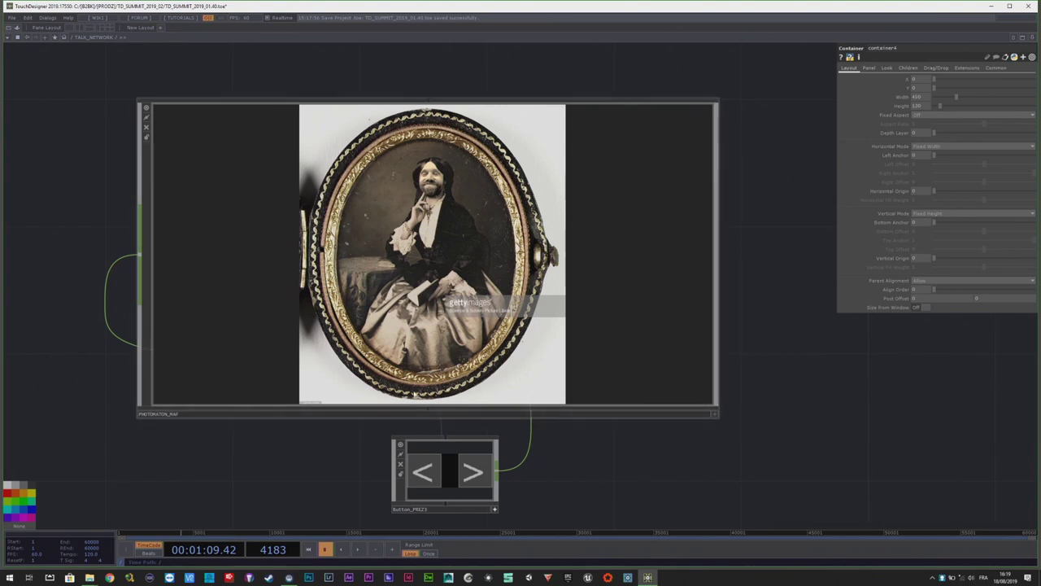
pyautogui.click(496, 510)
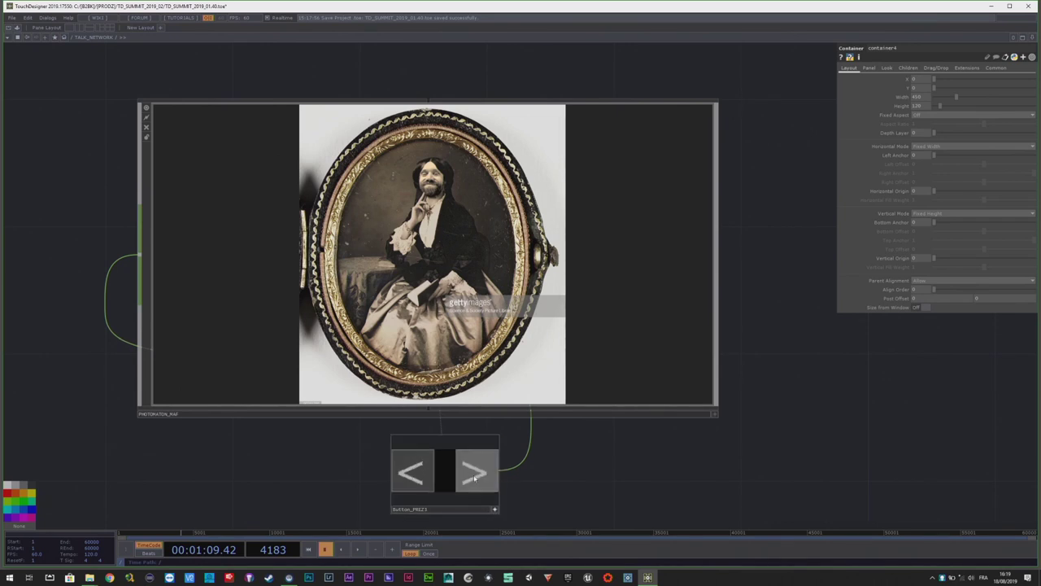
pyautogui.scroll(5, 440, 210)
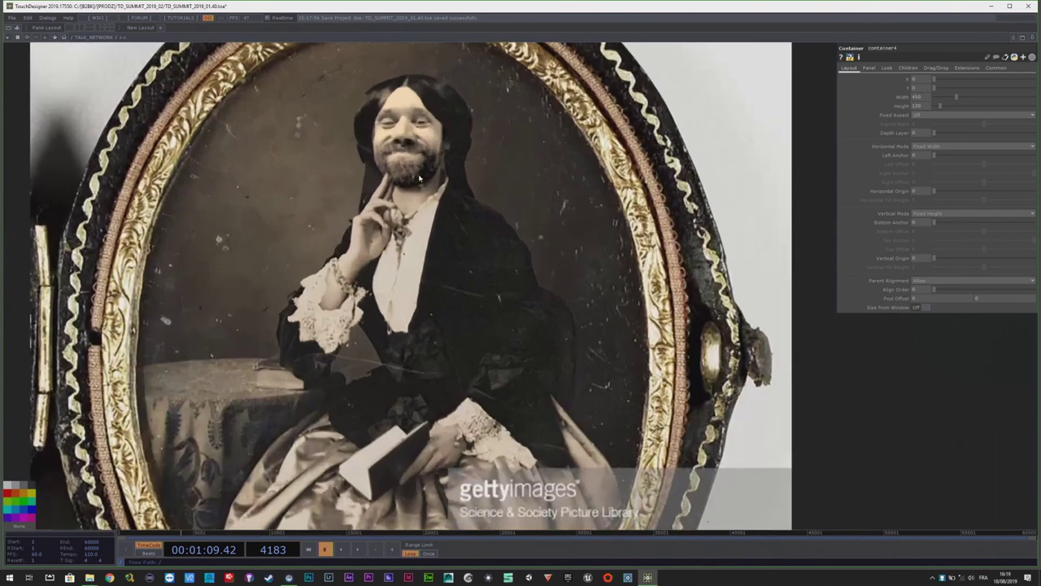
pyautogui.scroll(-5, 388, 135)
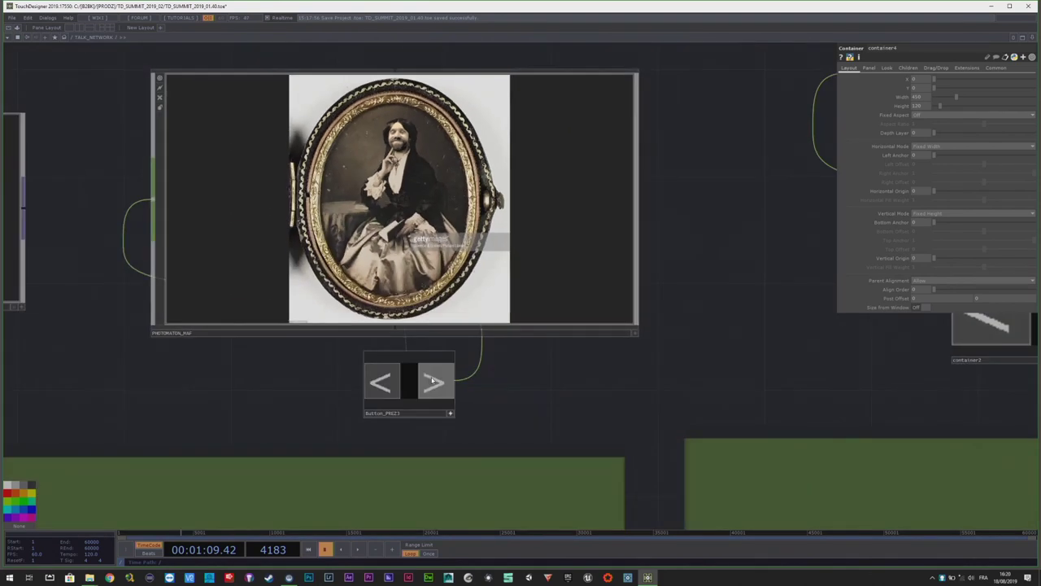
# - Advance the PHOTOMATON_MAF slideshow to the gold-framed couple portrait and view it up close in TALK_NETWORK
pyautogui.click(435, 379)
pyautogui.scroll(5, 449, 185)
pyautogui.scroll(3, 449, 183)
pyautogui.scroll(-6, 431, 259)
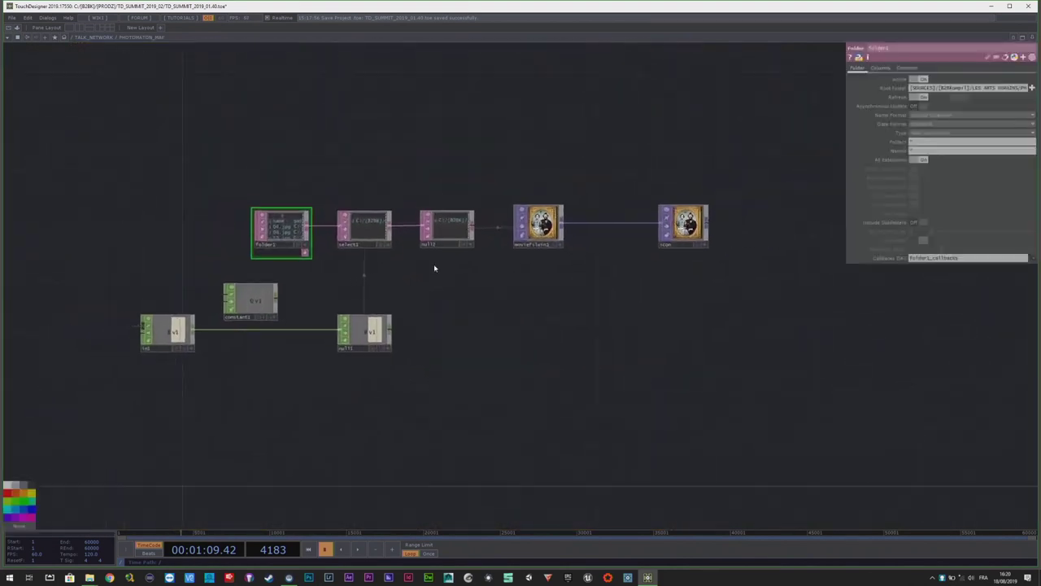
pyautogui.press('p')
pyautogui.scroll(3, 431, 212)
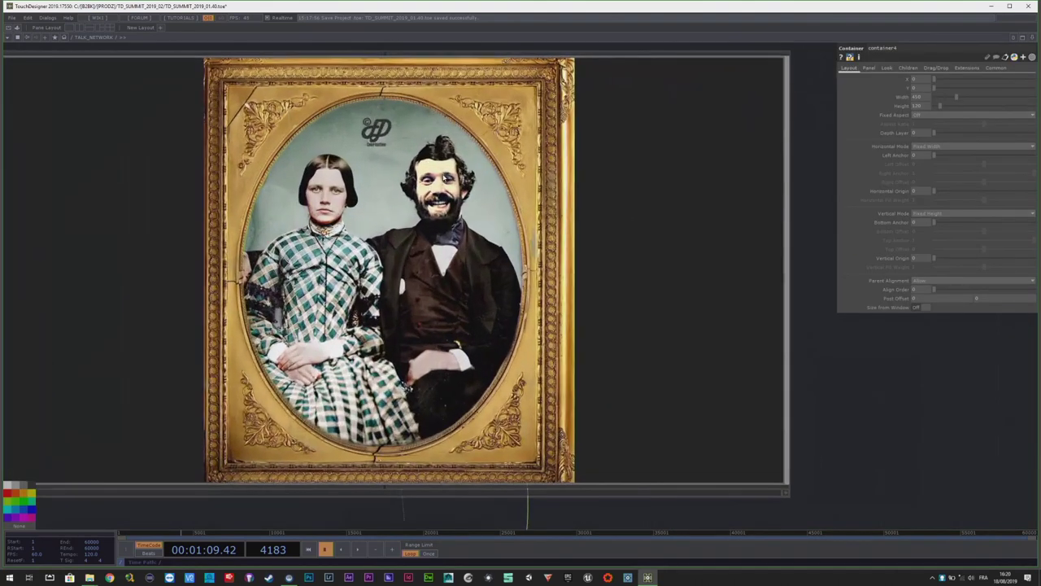
# - Page through the following PHOTOMATON_MAF portraits up to the man wearing a feathered headdress
pyautogui.scroll(-3, 404, 204)
pyautogui.click(435, 464)
pyautogui.scroll(3, 413, 286)
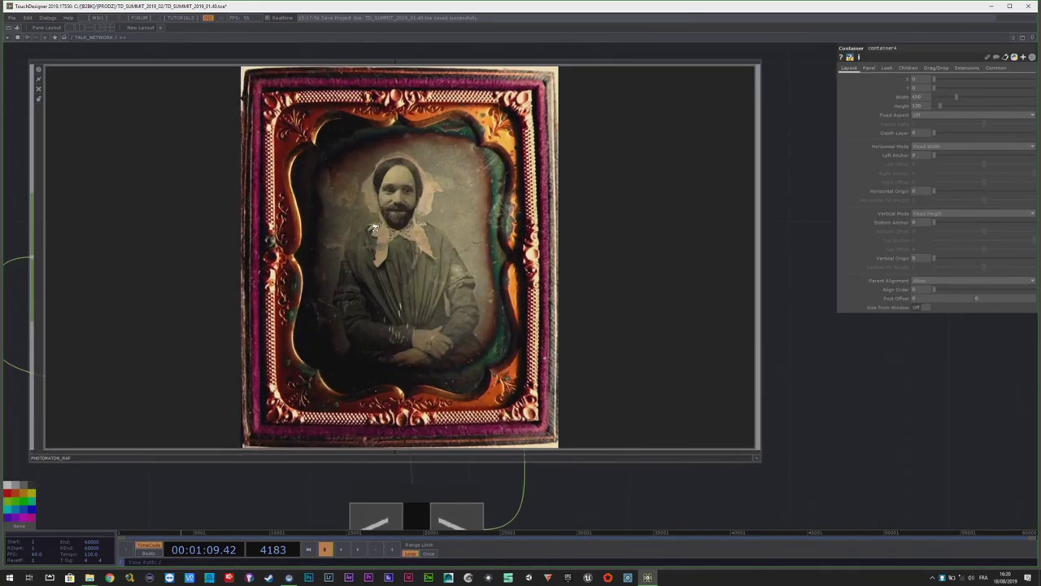
pyautogui.scroll(-3, 413, 286)
pyautogui.click(443, 473)
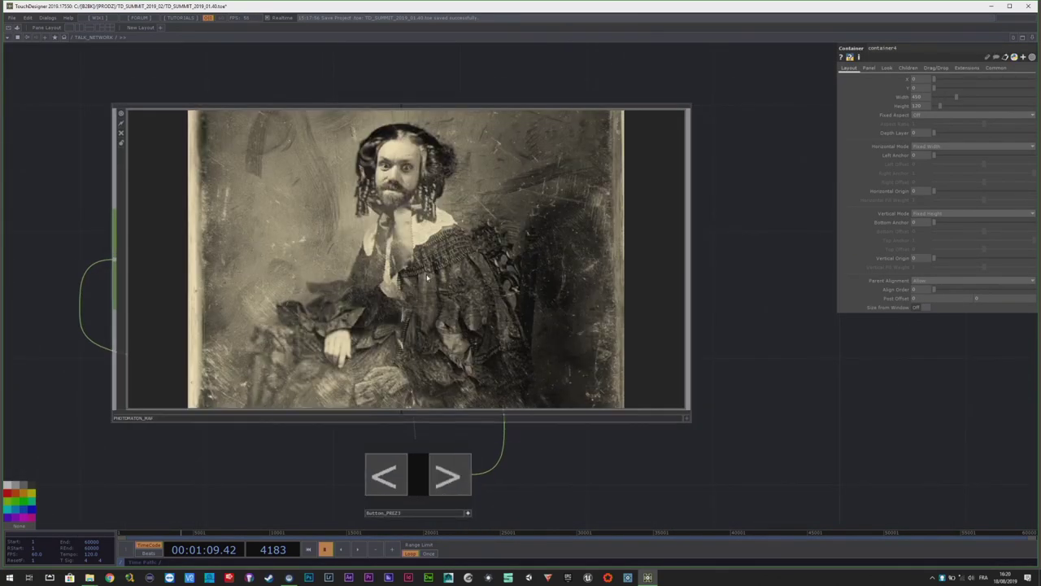
pyautogui.click(457, 484)
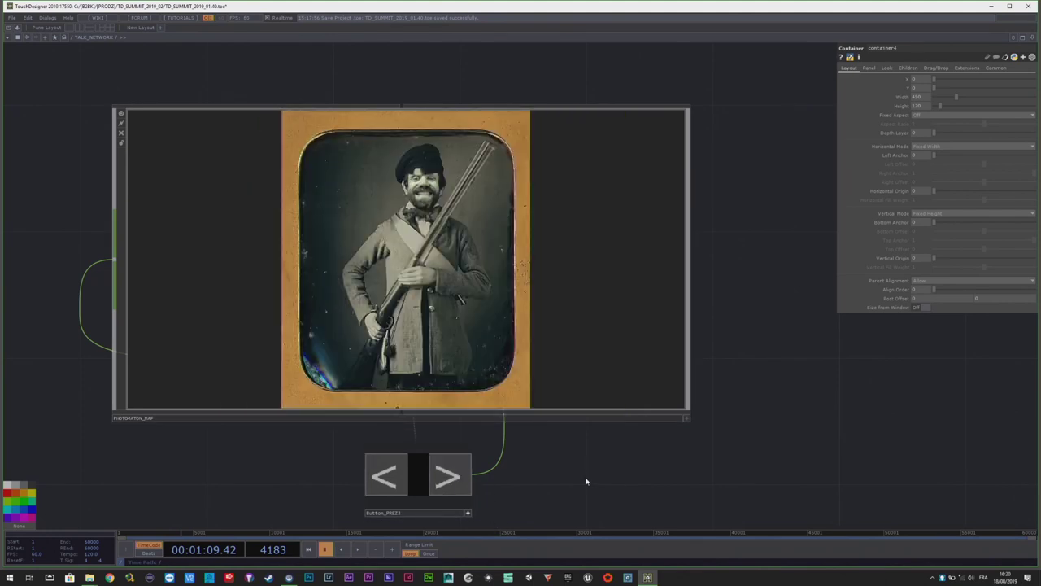
pyautogui.click(455, 480)
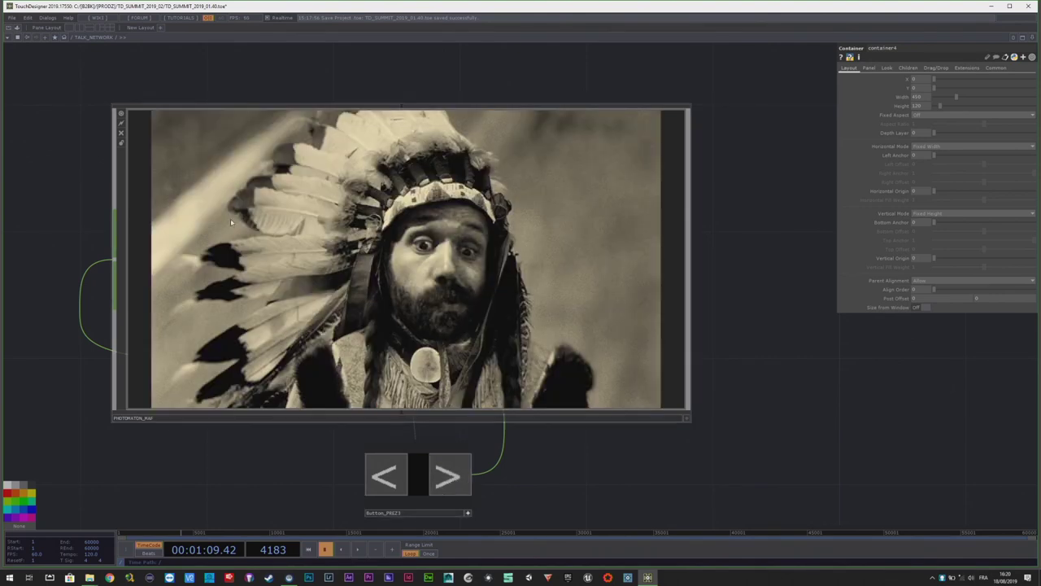
# - Advance the PHOTOMATON_MAF slideshow past the second feathered-headdress portrait to the "Your Ancestor's World 1787" picture
pyautogui.click(449, 483)
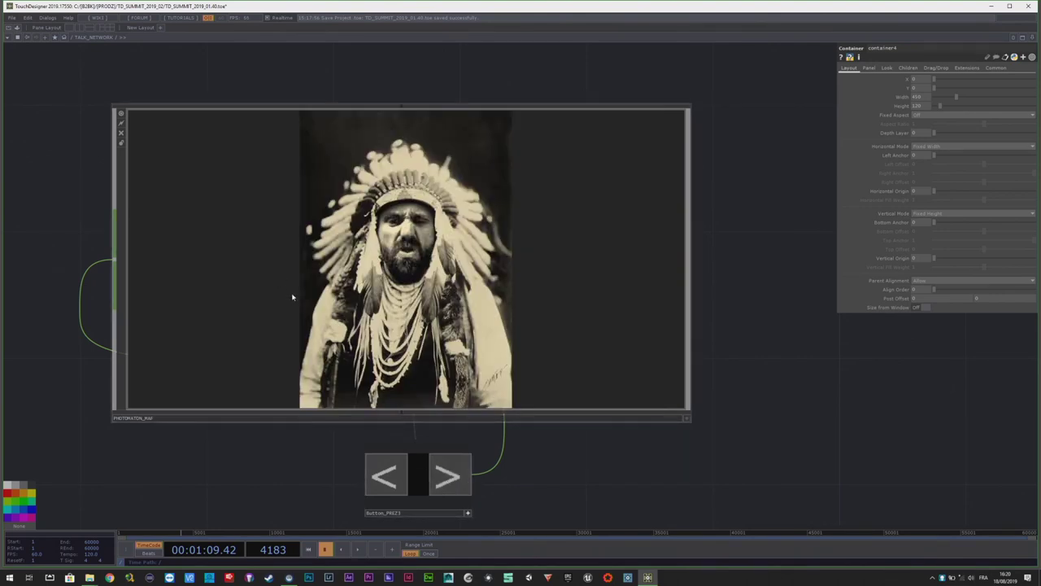
pyautogui.click(460, 479)
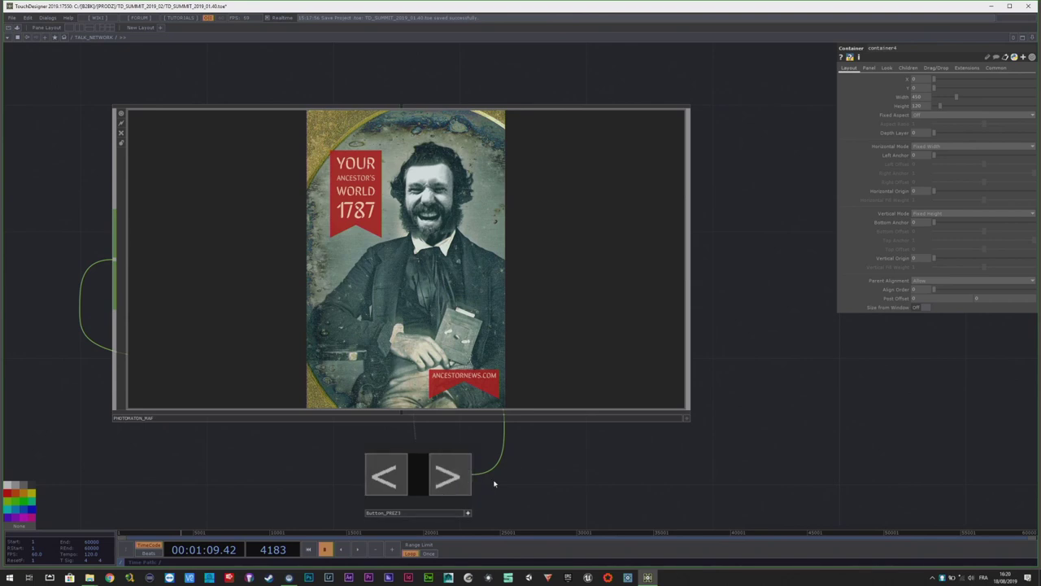
# - Activate the viewer of the MAF water video above the slideshow and examine its rock projection closely during playback
pyautogui.scroll(-5, 514, 477)
pyautogui.scroll(4, 419, 220)
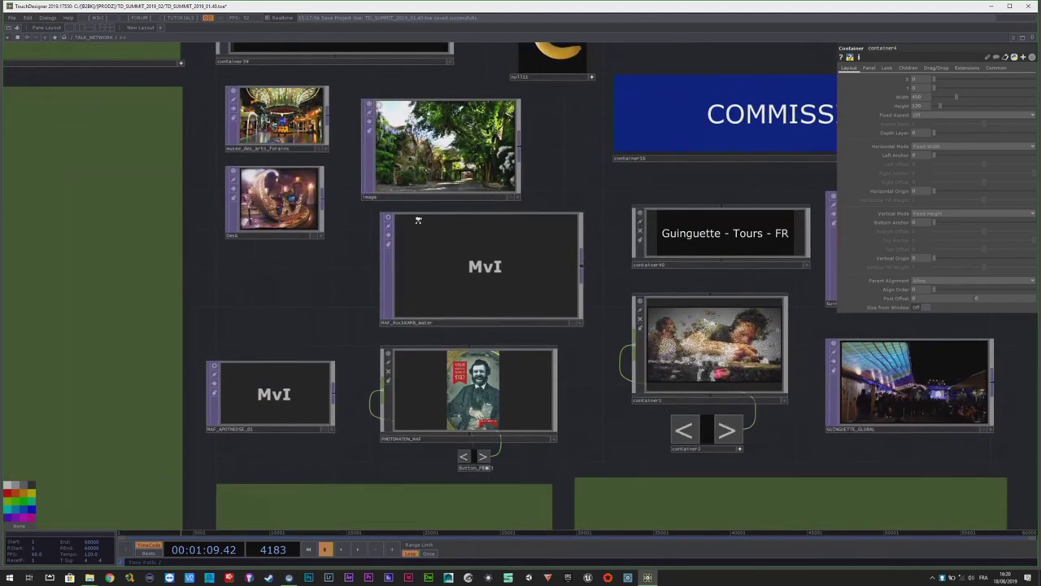
pyautogui.scroll(2, 418, 220)
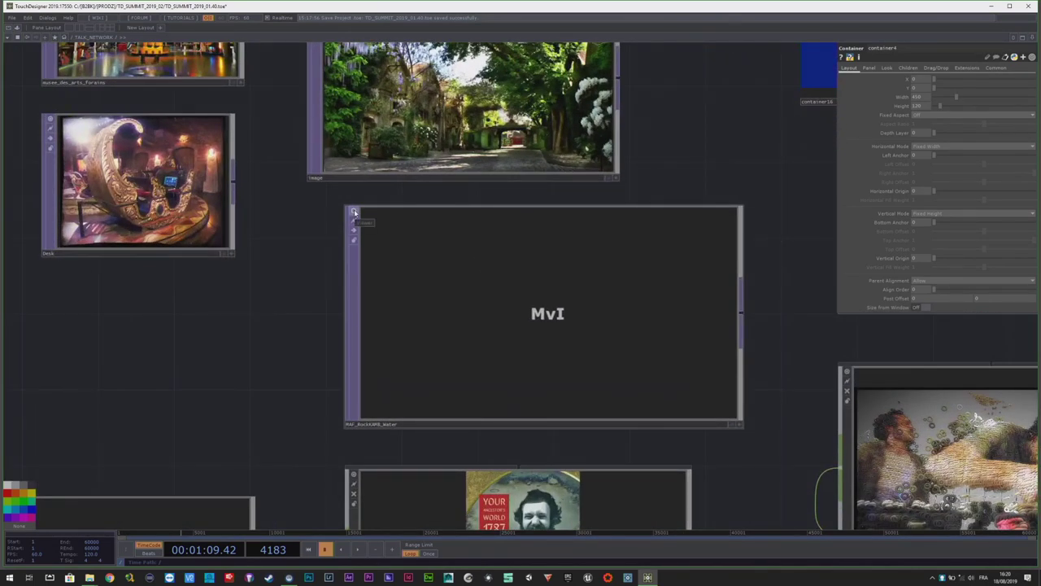
pyautogui.click(354, 213)
pyautogui.scroll(-2, 270, 301)
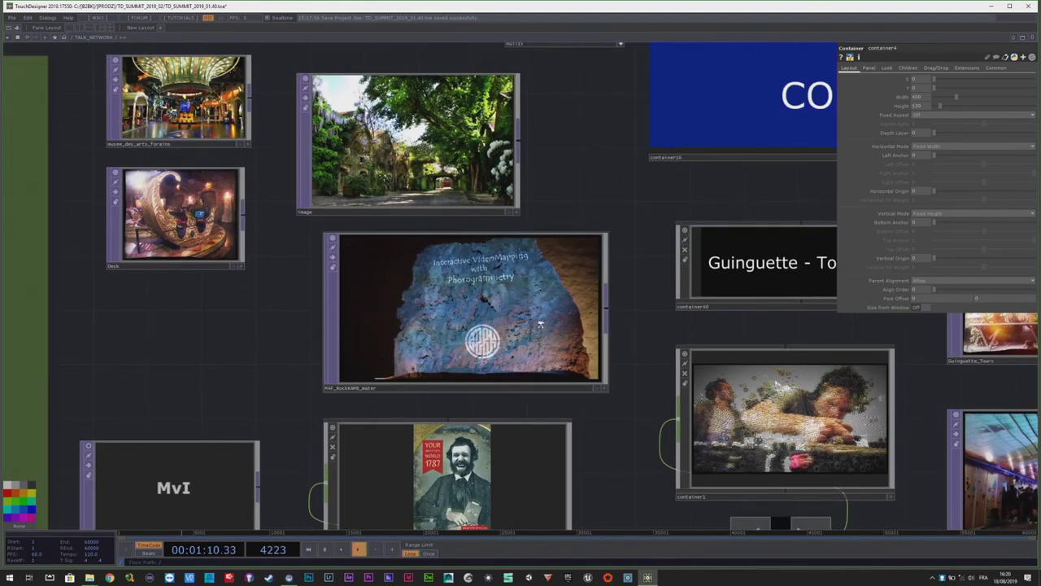
pyautogui.scroll(2, 535, 322)
pyautogui.scroll(5, 466, 300)
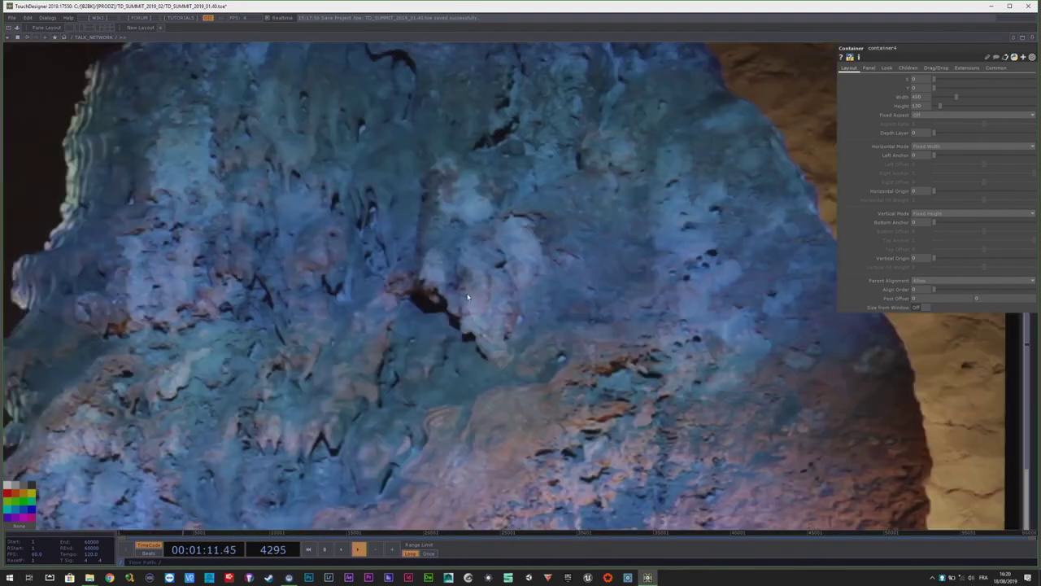
pyautogui.scroll(-2, 423, 325)
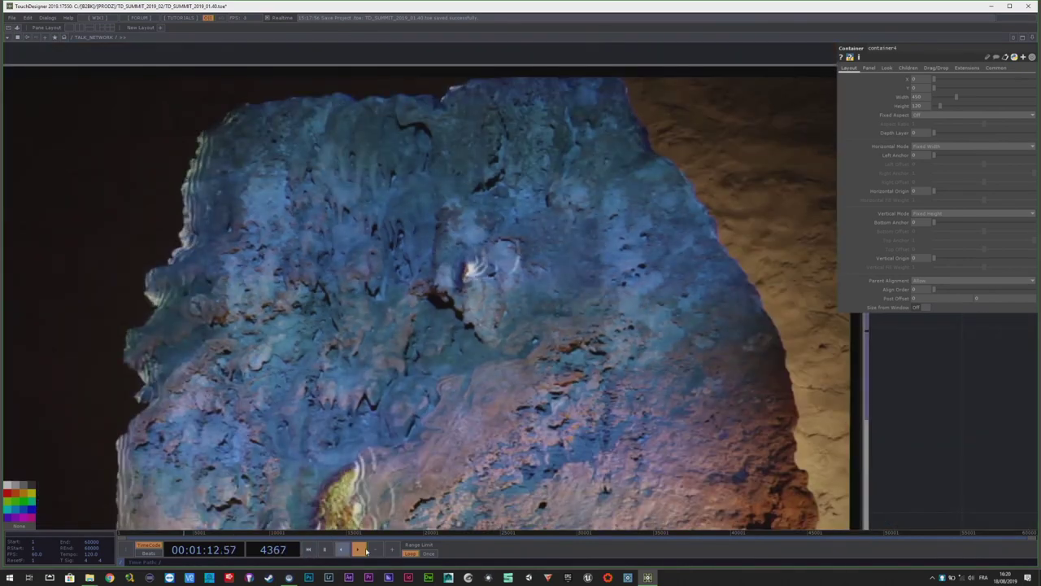
# - Pause the timeline and deactivate the viewer of the bow-shaped image container between PERSONAL PROJECTS and CREATIVE COLLECTIVES
pyautogui.scroll(-6, 263, 385)
pyautogui.scroll(4, 357, 232)
pyautogui.scroll(2, 246, 84)
pyautogui.scroll(-2, 220, 104)
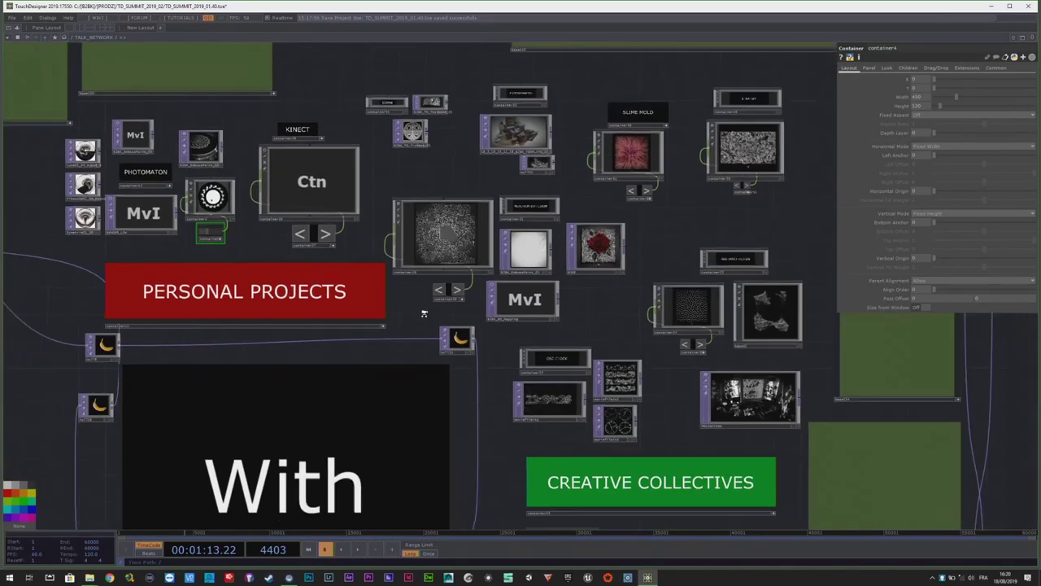
pyautogui.scroll(5, 434, 178)
pyautogui.scroll(-5, 383, 155)
pyautogui.scroll(4, 720, 278)
pyautogui.scroll(-5, 432, 258)
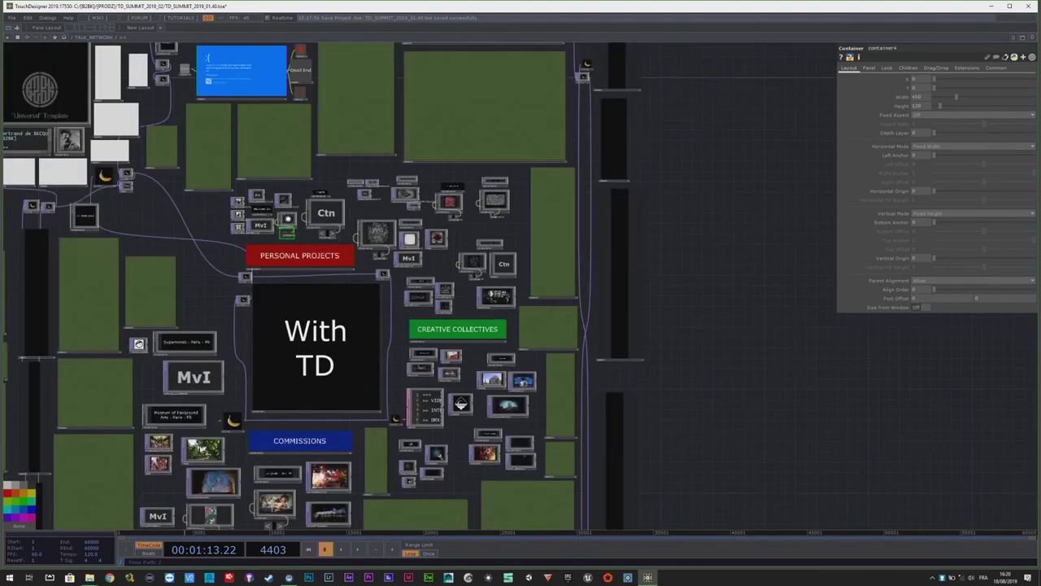
# - Return to the MAF water video near COMMISSIONS, play it in full view, and pause the timeline
pyautogui.scroll(5, 208, 488)
pyautogui.scroll(-2, 208, 488)
pyautogui.scroll(6, 208, 488)
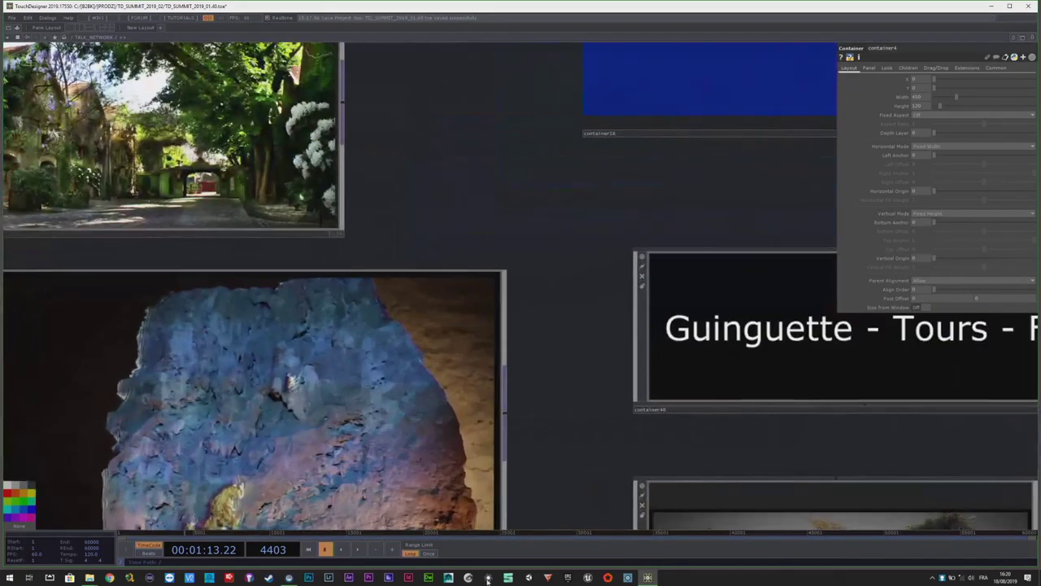
pyautogui.click(359, 549)
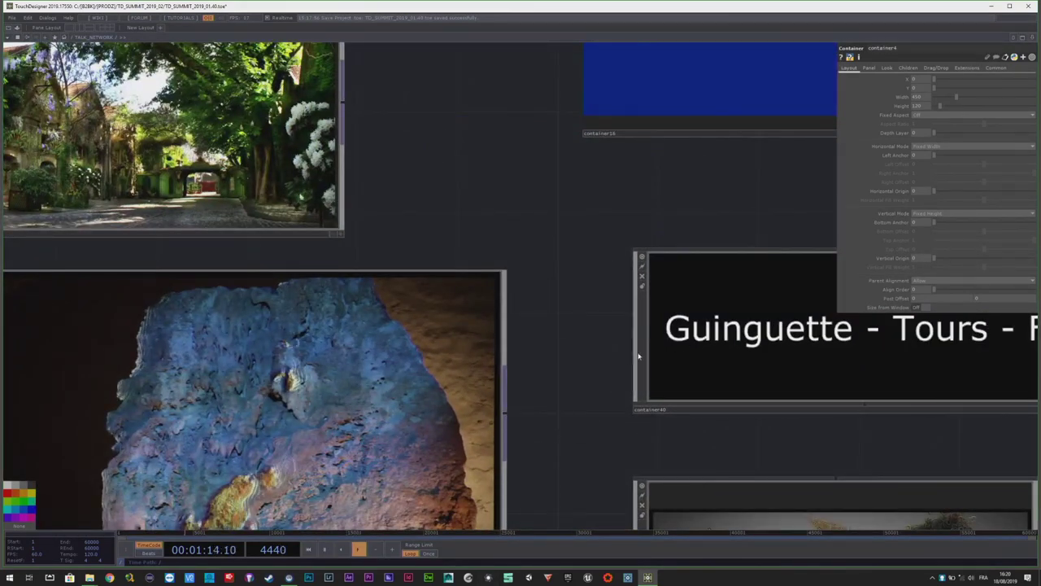
pyautogui.moveTo(584, 396); pyautogui.dragTo(685, 287)
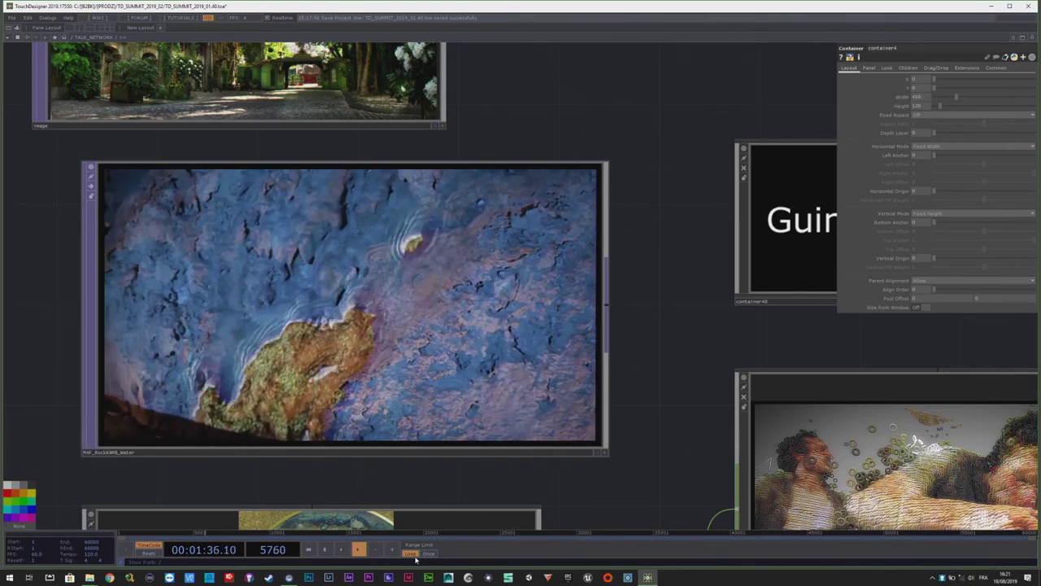
pyautogui.click(325, 550)
# - Go to the Supamonks - Paris - FR section above the museum projects and activate the SUPALAB laser game video's viewer
pyautogui.scroll(-5, 417, 360)
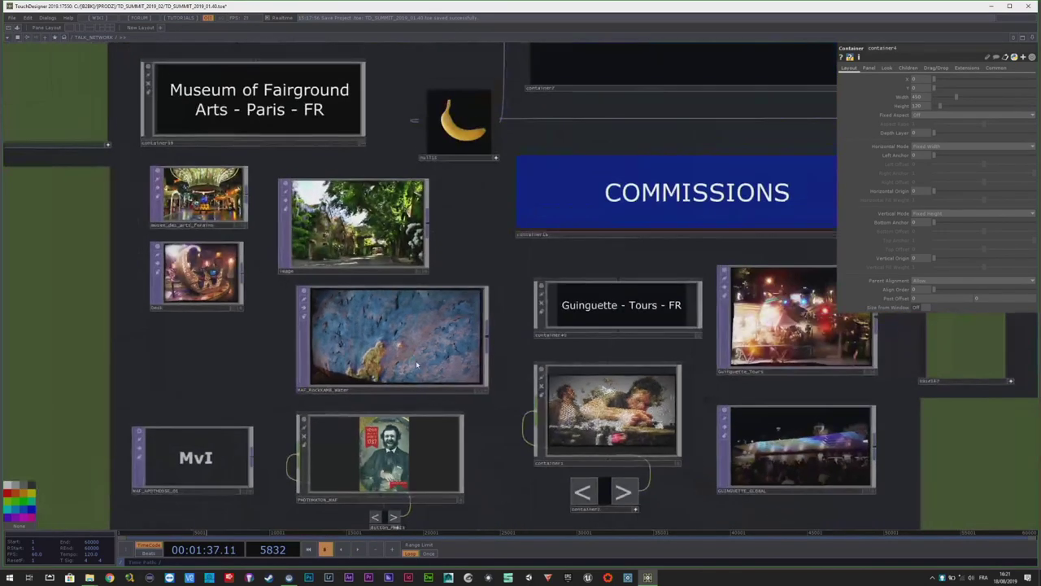
pyautogui.scroll(3, 244, 257)
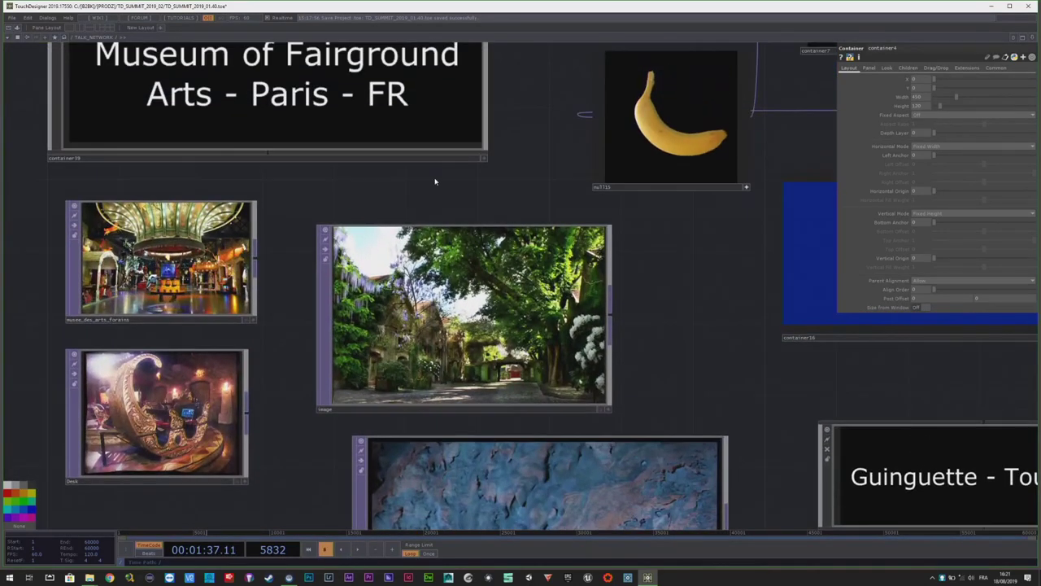
pyautogui.scroll(-1, 434, 178)
pyautogui.scroll(-2, 447, 207)
pyautogui.moveTo(437, 98); pyautogui.dragTo(416, 299)
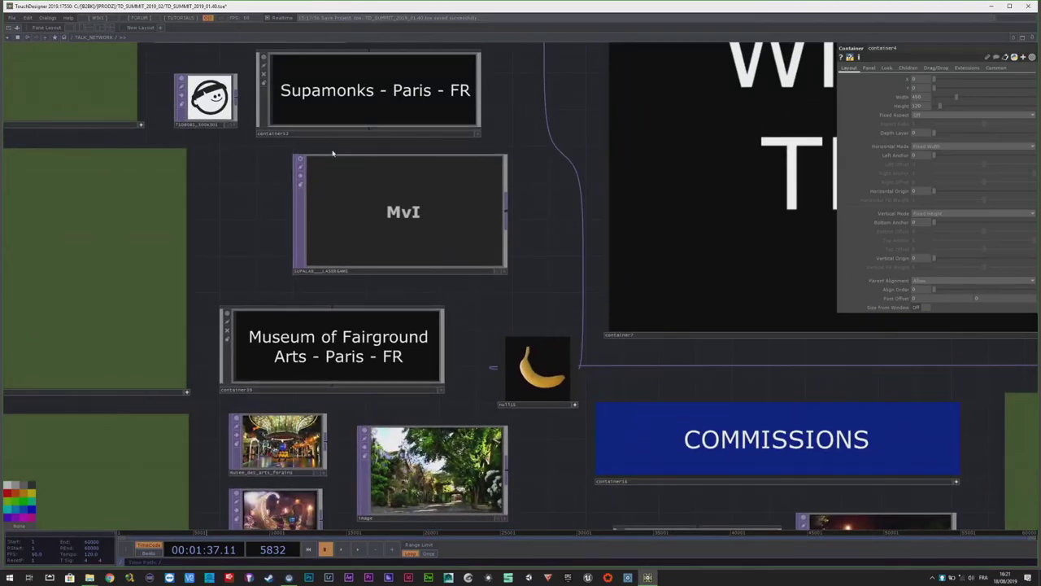
pyautogui.scroll(2, 330, 161)
pyautogui.moveTo(570, 121); pyautogui.dragTo(480, 210)
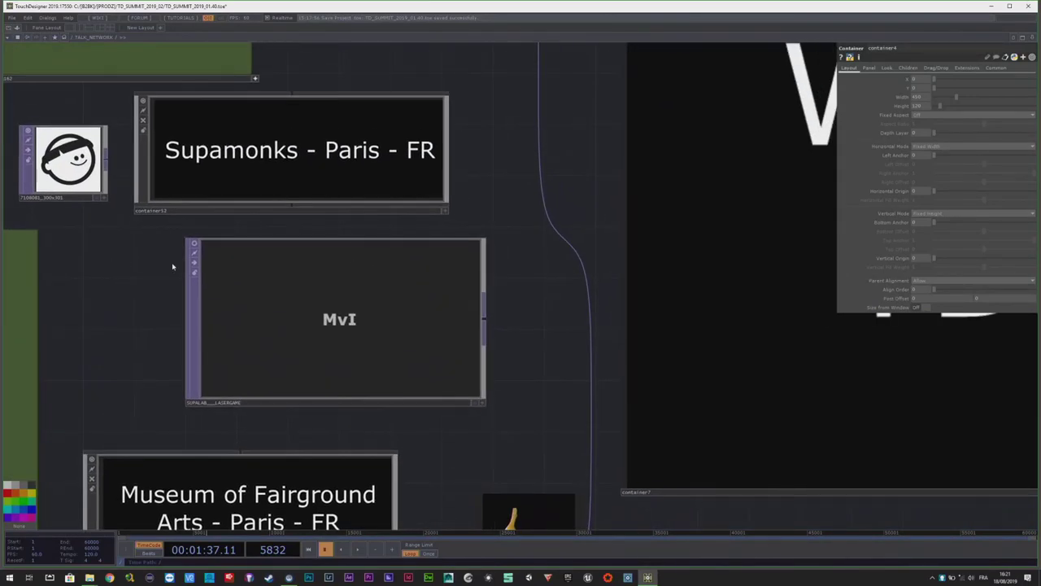
pyautogui.click(195, 244)
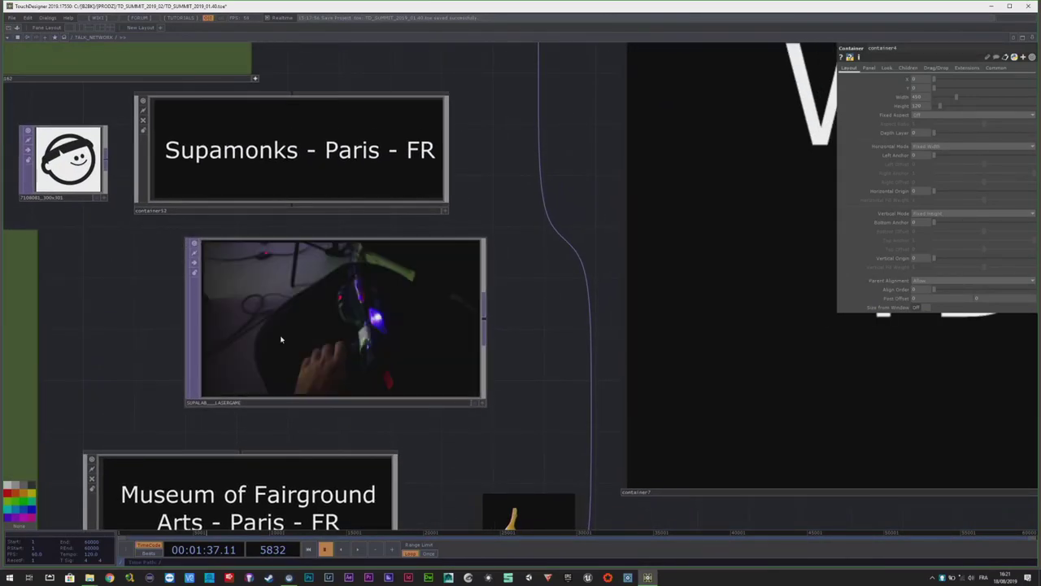
# - Play the SUPALAB laser game video up close, pausing once partway through and again at the blue particle scene
pyautogui.scroll(2, 280, 339)
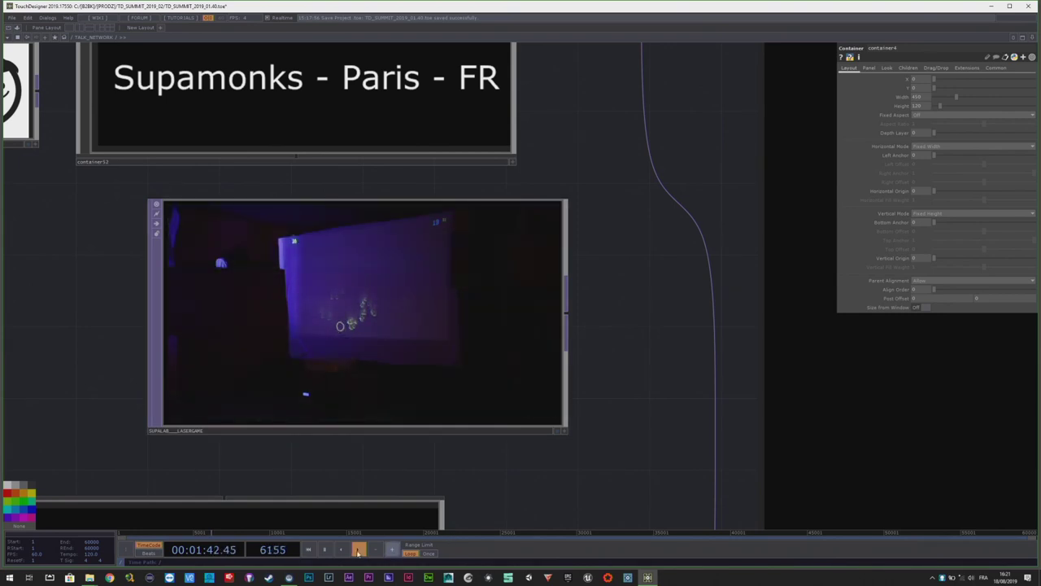
pyautogui.press('space')
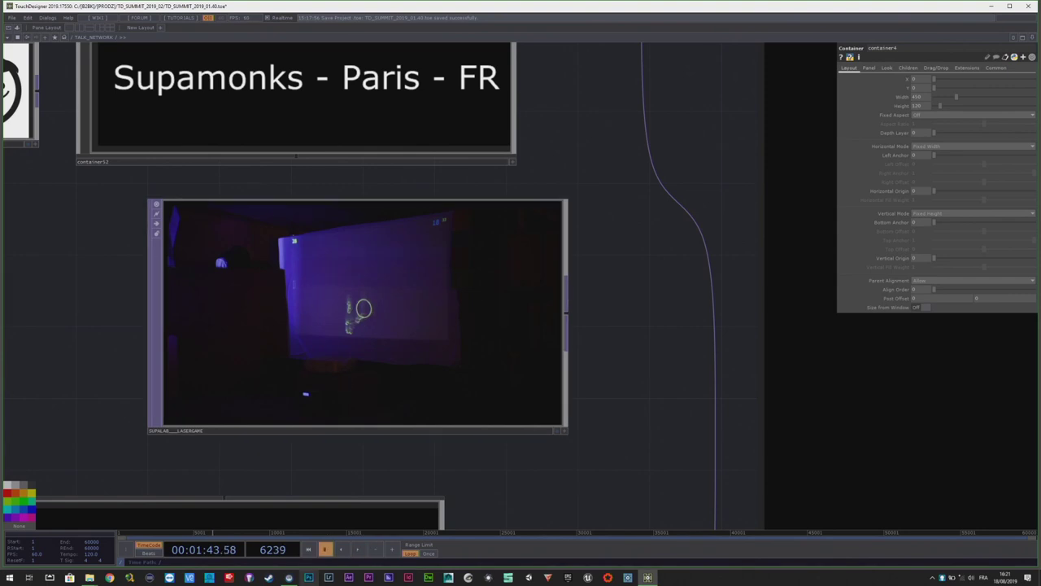
pyautogui.click(358, 549)
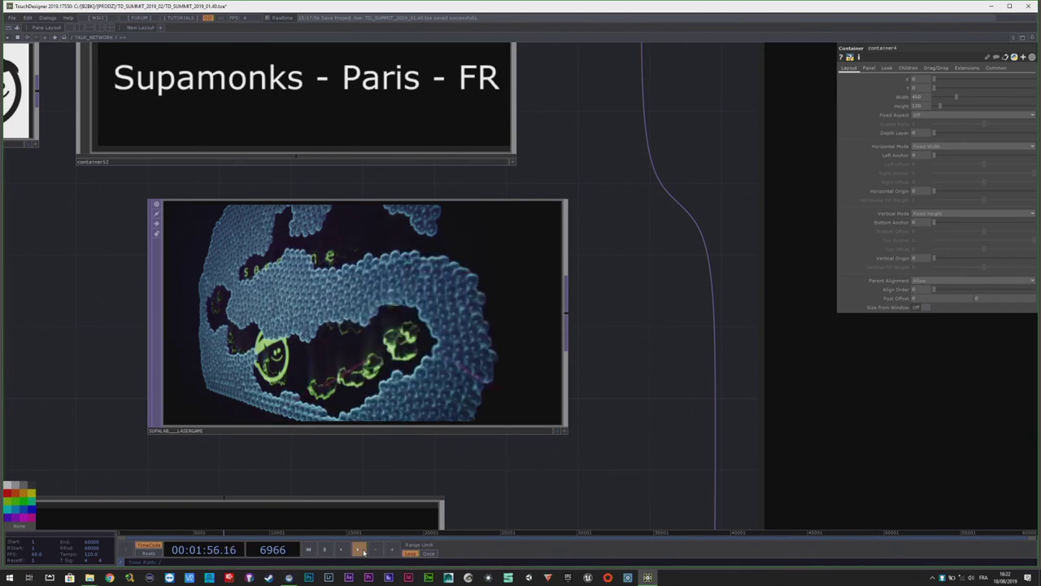
pyautogui.click(324, 550)
# - Leave the Supamonks project and follow the << THIS WAY container to the chain of text slides beyond it
pyautogui.scroll(-8, 418, 367)
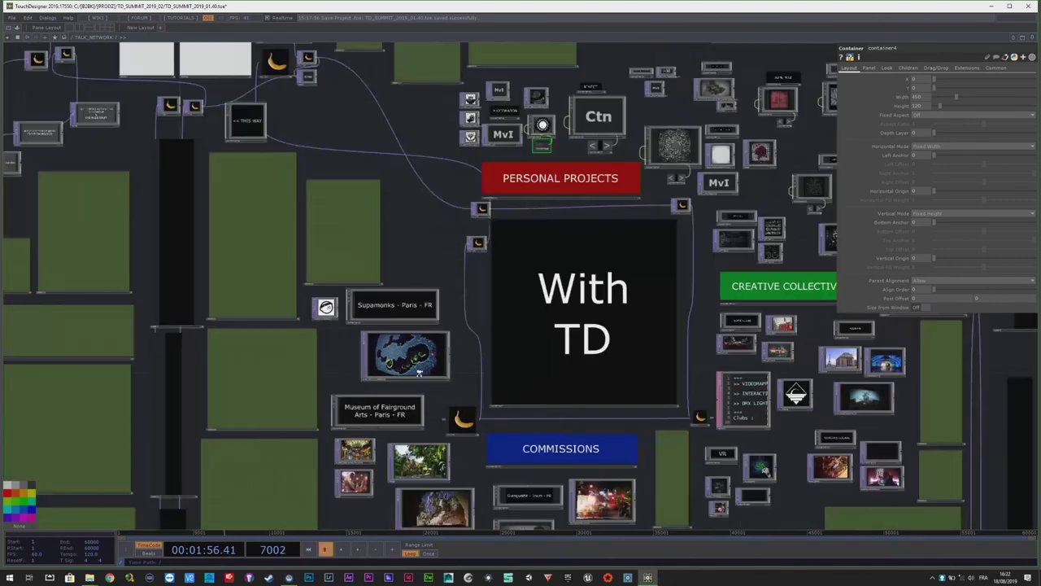
pyautogui.scroll(-3, 344, 211)
pyautogui.scroll(10, 344, 233)
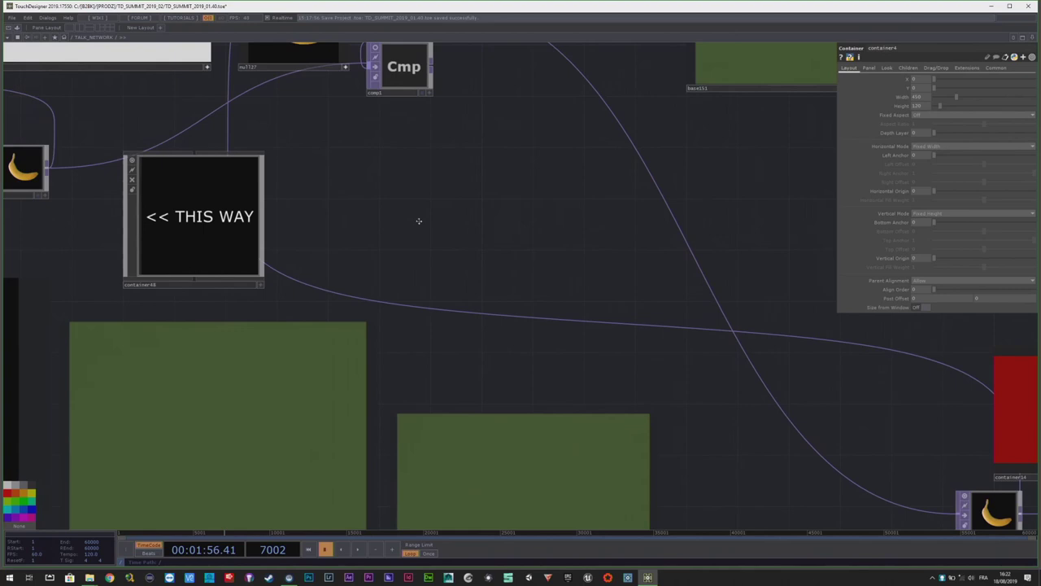
pyautogui.moveTo(419, 221); pyautogui.dragTo(578, 221)
pyautogui.scroll(-2, 577, 222)
pyautogui.moveTo(167, 273); pyautogui.dragTo(220, 275)
pyautogui.moveTo(140, 285); pyautogui.dragTo(130, 254)
pyautogui.scroll(-2, 181, 271)
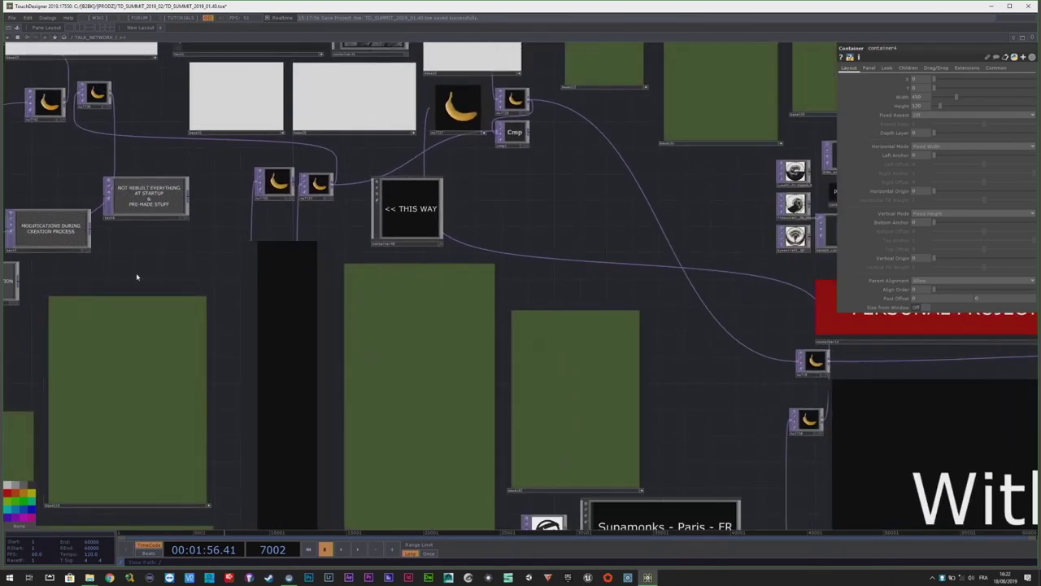
pyautogui.scroll(4, 141, 269)
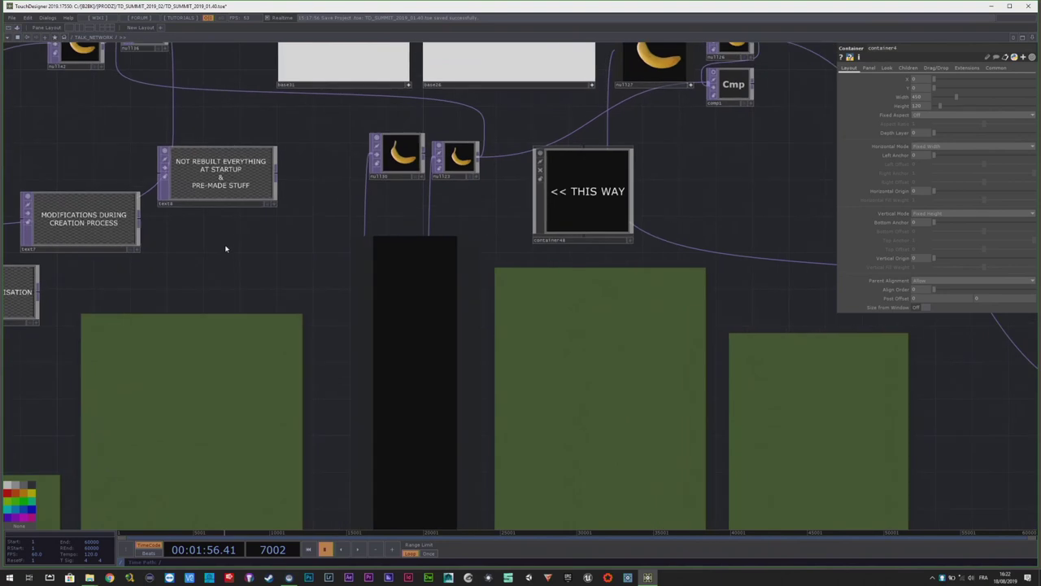
pyautogui.moveTo(217, 271); pyautogui.dragTo(233, 274)
pyautogui.hscroll(-3, 276, 258)
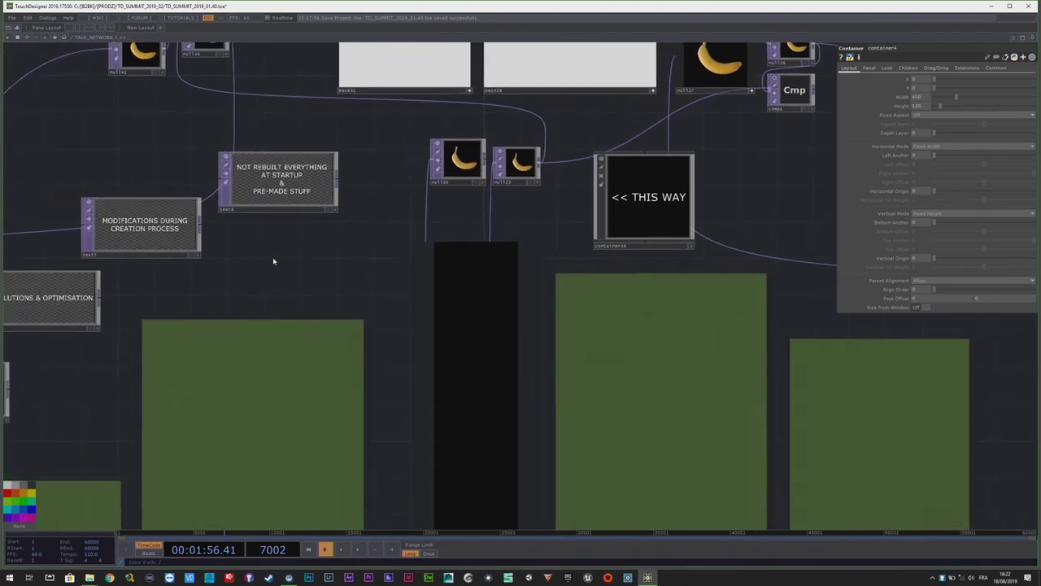
# - Present the slides NOT REBUILT EVERYTHING AT STARTUP & PRE-MADE STUFF and MODIFICATIONS DURING CREATION PROCESS up close
pyautogui.scroll(4, 268, 195)
pyautogui.scroll(2, 268, 195)
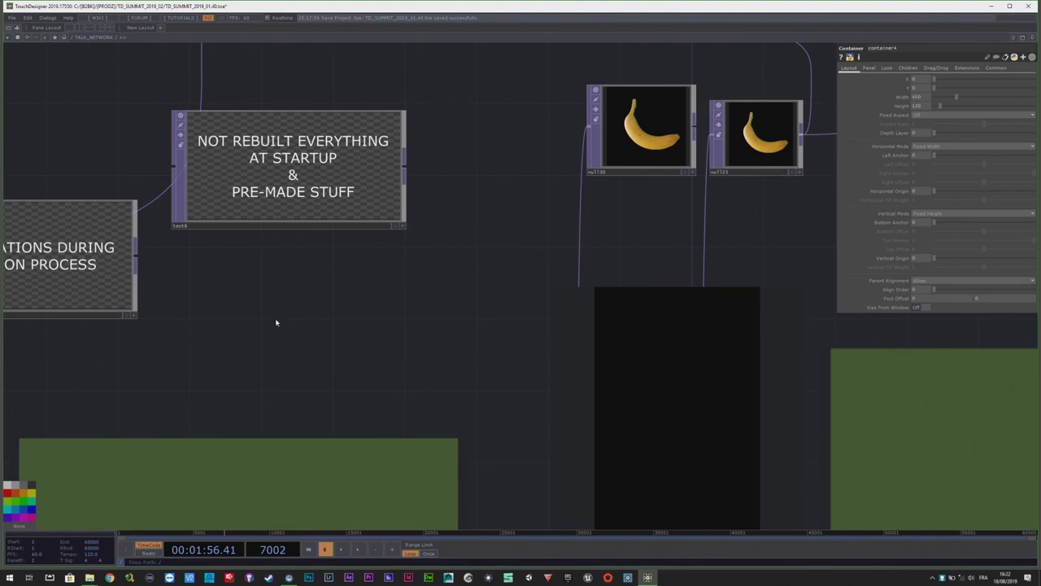
pyautogui.moveTo(303, 289); pyautogui.dragTo(457, 235)
pyautogui.moveTo(269, 319); pyautogui.dragTo(406, 297)
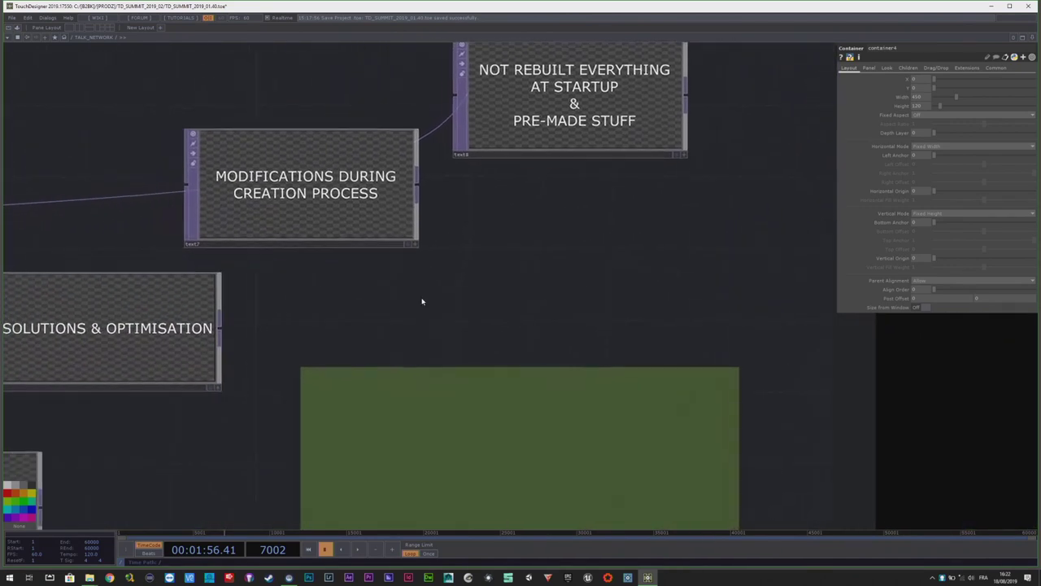
pyautogui.scroll(1, 319, 182)
pyautogui.scroll(2, 319, 183)
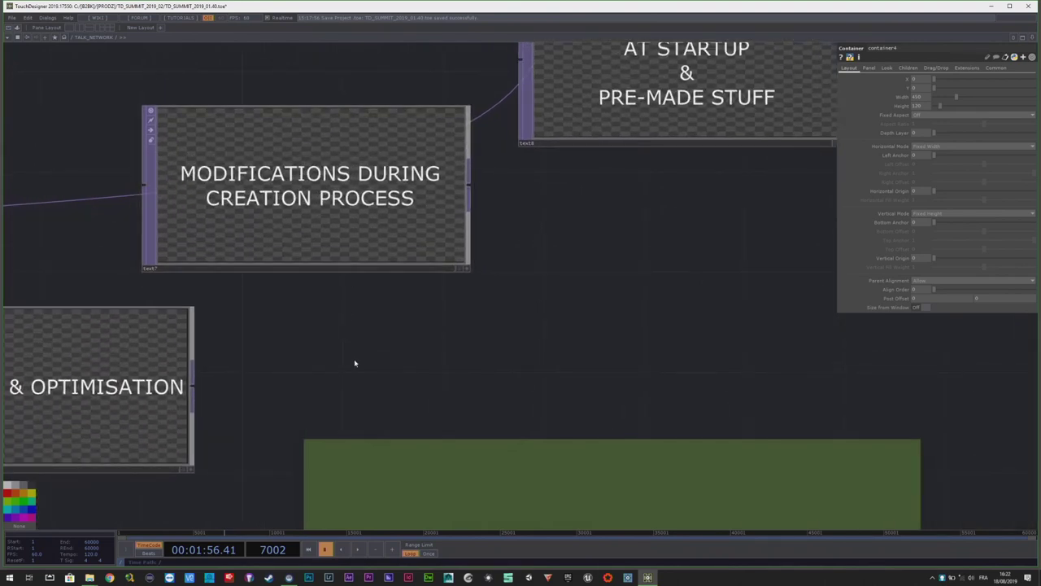
# - Present the SOLUTIONS & OPTIMISATION slide and the FULL CONTROL WITH MIDI CONTROLLER & STREAMDECK slide
pyautogui.hscroll(-2, 355, 366)
pyautogui.hscroll(-8, 488, 301)
pyautogui.scroll(-3, 488, 301)
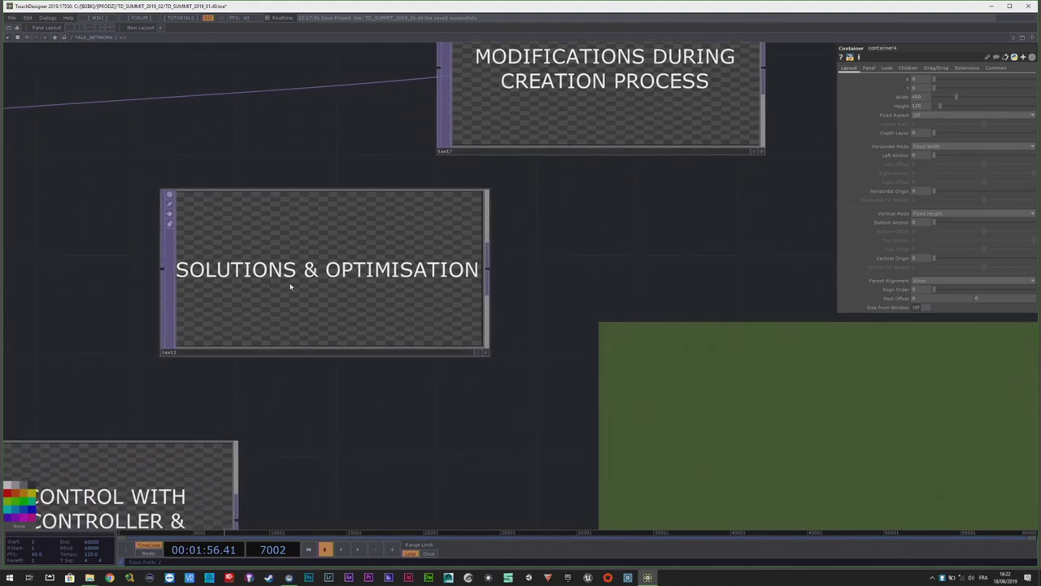
pyautogui.moveTo(356, 441); pyautogui.dragTo(527, 293)
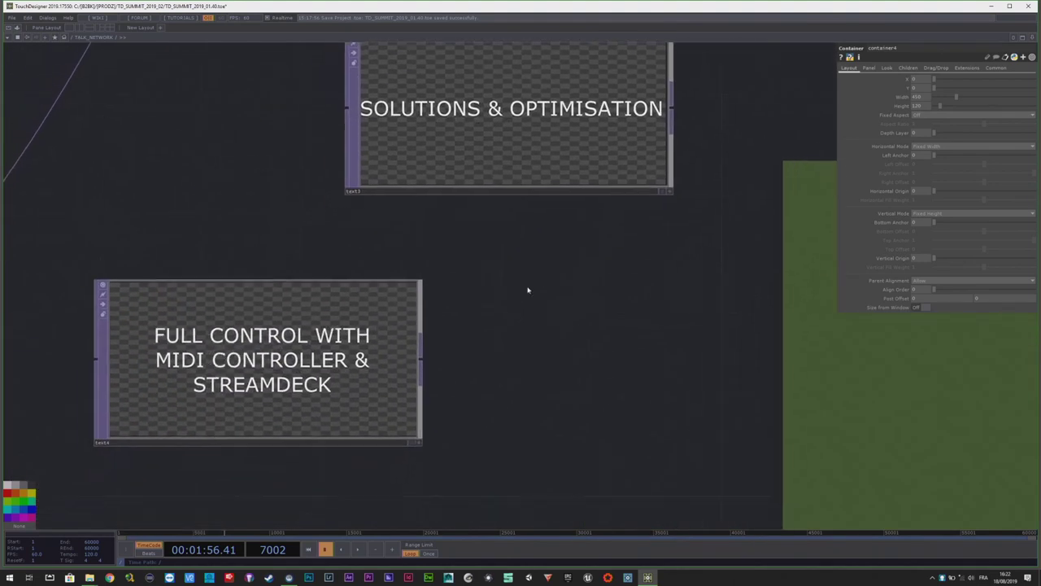
pyautogui.scroll(-1, 551, 345)
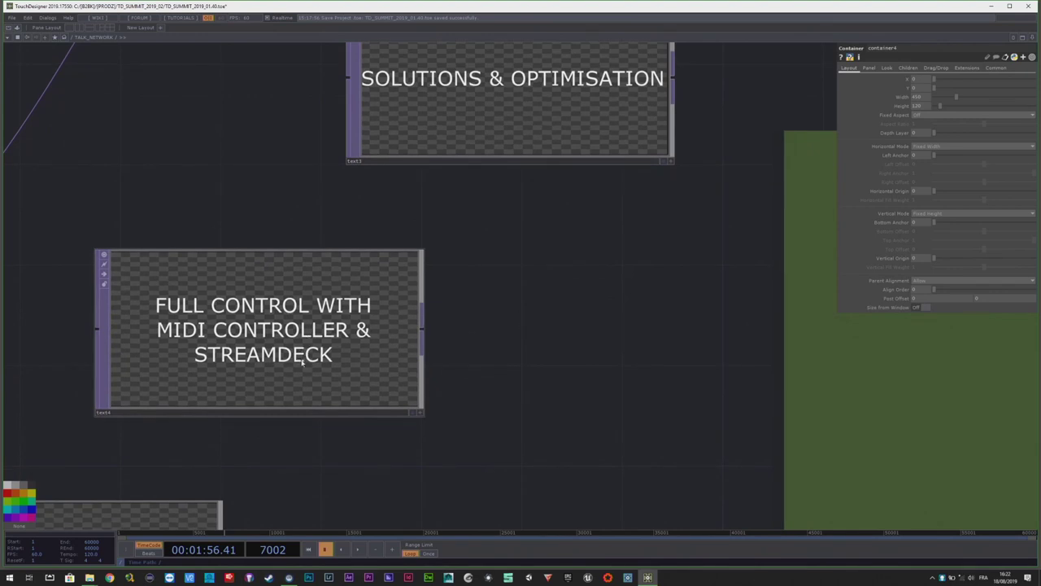
# - Present the WORKING WITH A TEAM slide and bring the EASY UPGRADES & FRIENDLY ENVIRONMENT slide into view
pyautogui.moveTo(562, 226); pyautogui.dragTo(619, 83)
pyautogui.moveTo(446, 365); pyautogui.dragTo(570, 239)
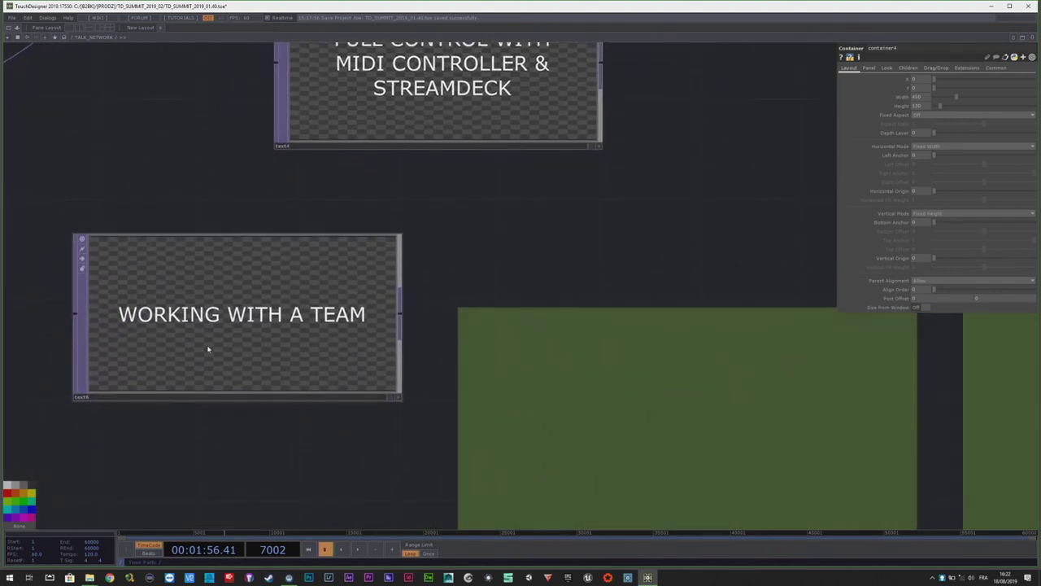
pyautogui.scroll(2, 177, 333)
pyautogui.moveTo(332, 439); pyautogui.dragTo(436, 360)
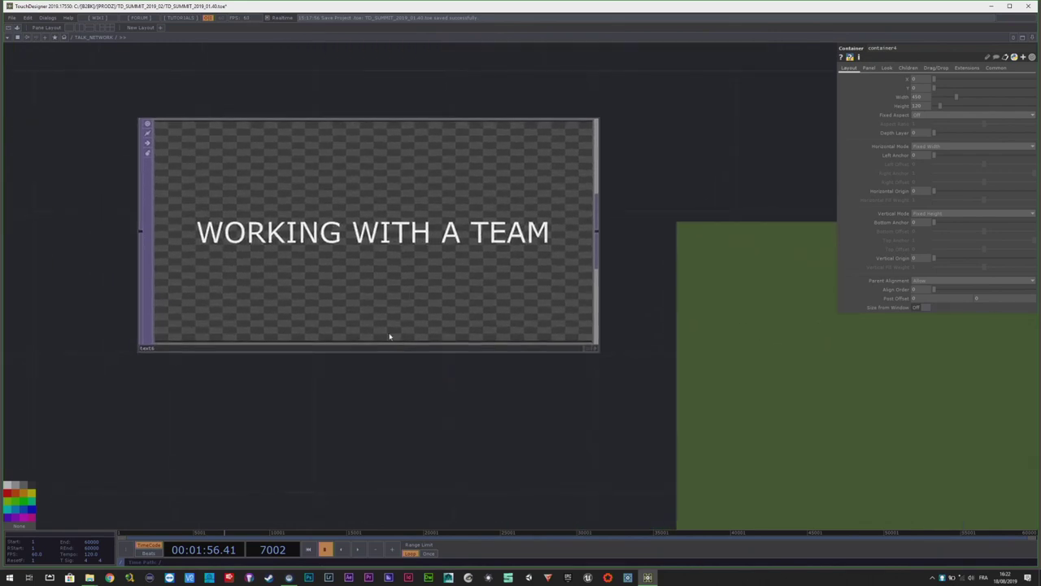
pyautogui.scroll(-3, 366, 301)
pyautogui.scroll(2, 381, 341)
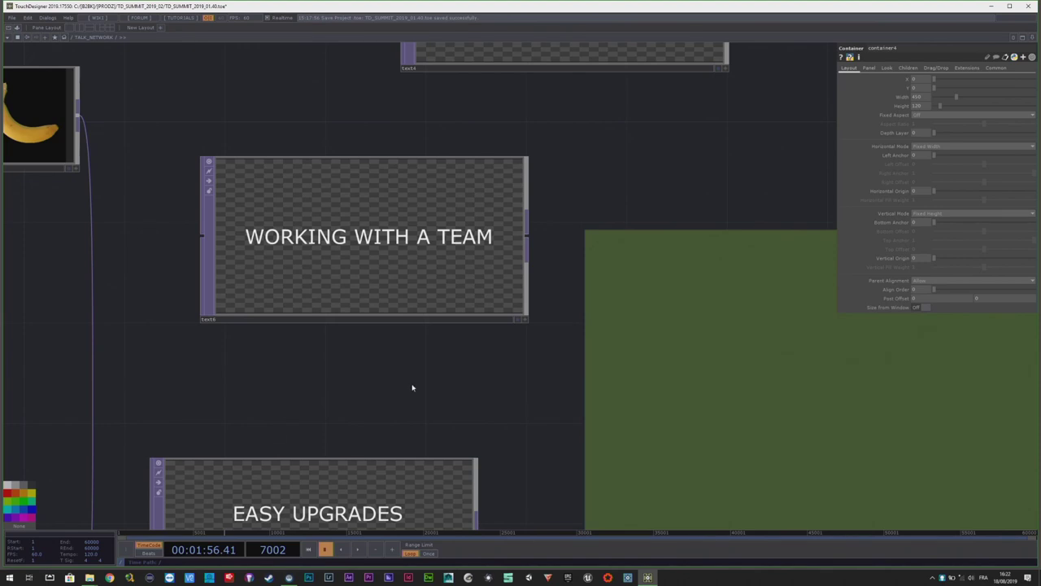
pyautogui.moveTo(414, 386); pyautogui.dragTo(447, 314)
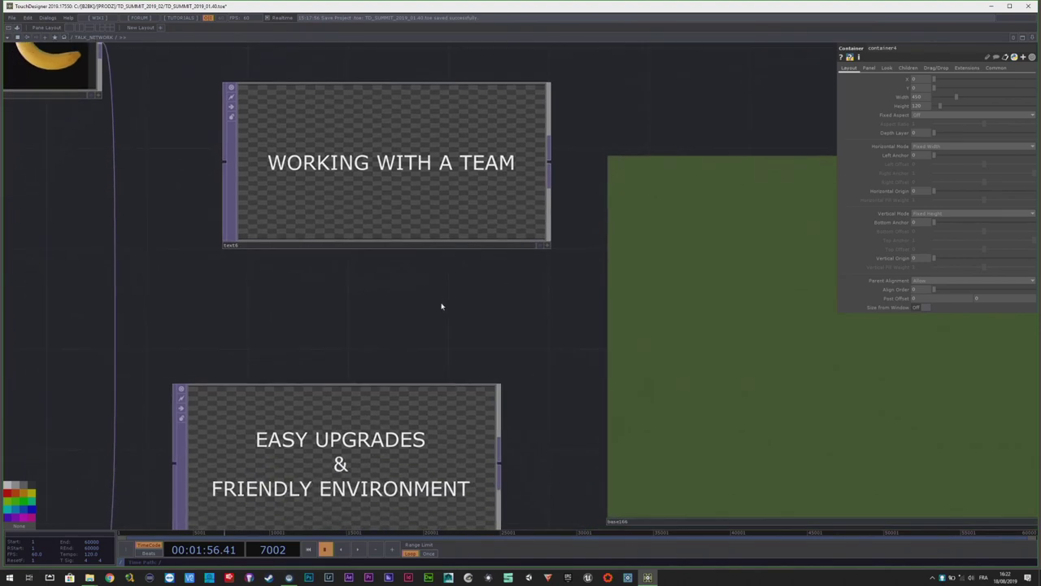
# - Present the EASY UPGRADES & FRIENDLY ENVIRONMENT slide and follow the THIS WAY containers to the presentation panel below the "Universal" Template title
pyautogui.moveTo(539, 431); pyautogui.dragTo(550, 301)
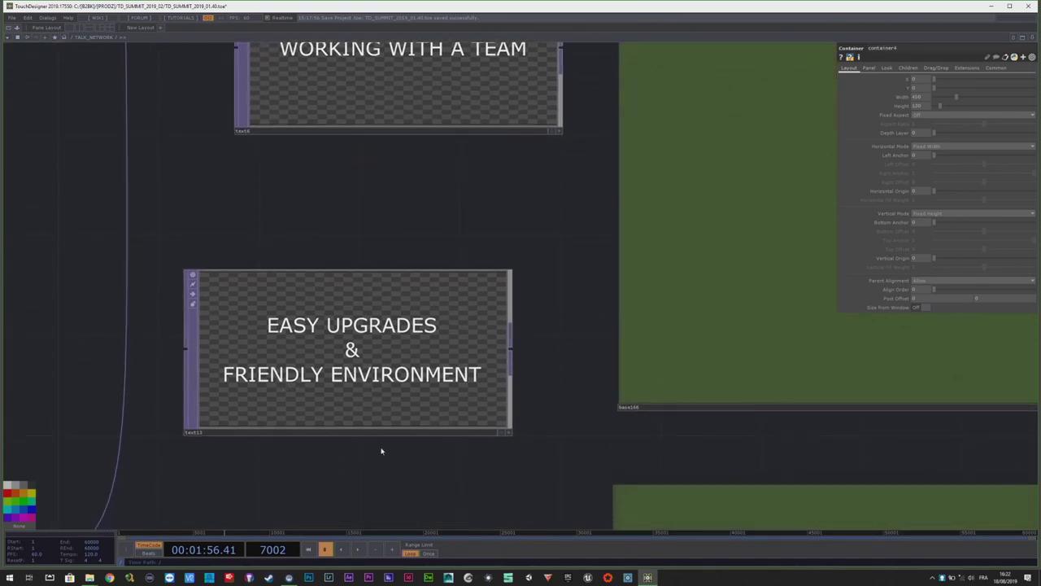
pyautogui.moveTo(386, 472); pyautogui.dragTo(391, 302)
pyautogui.scroll(-2, 391, 295)
pyautogui.scroll(-2, 448, 391)
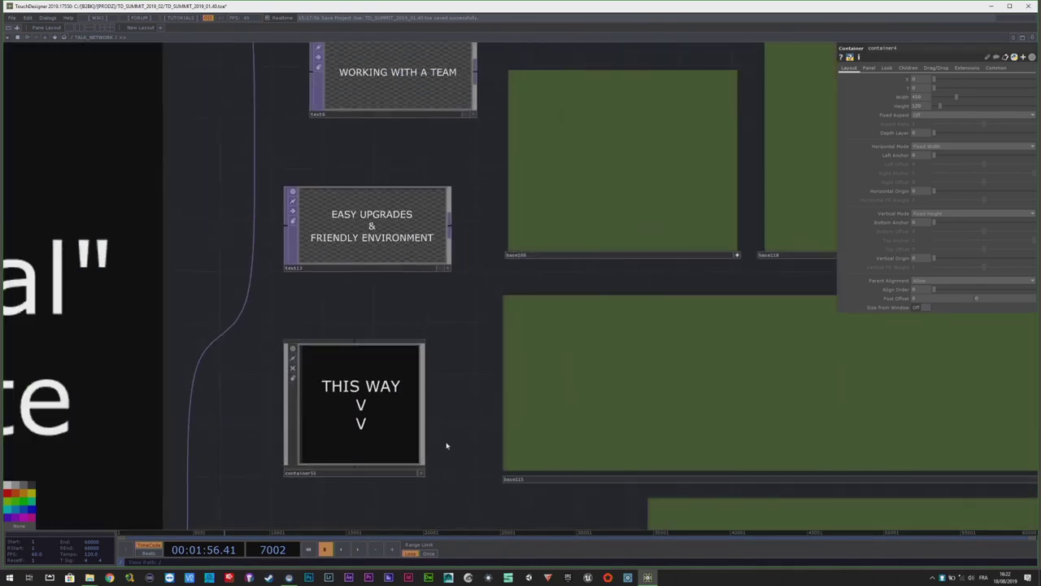
pyautogui.moveTo(449, 391); pyautogui.dragTo(464, 207)
pyautogui.moveTo(260, 400); pyautogui.dragTo(388, 242)
pyautogui.scroll(1, 341, 442)
pyautogui.moveTo(341, 442); pyautogui.dragTo(479, 371)
pyautogui.scroll(-3, 471, 372)
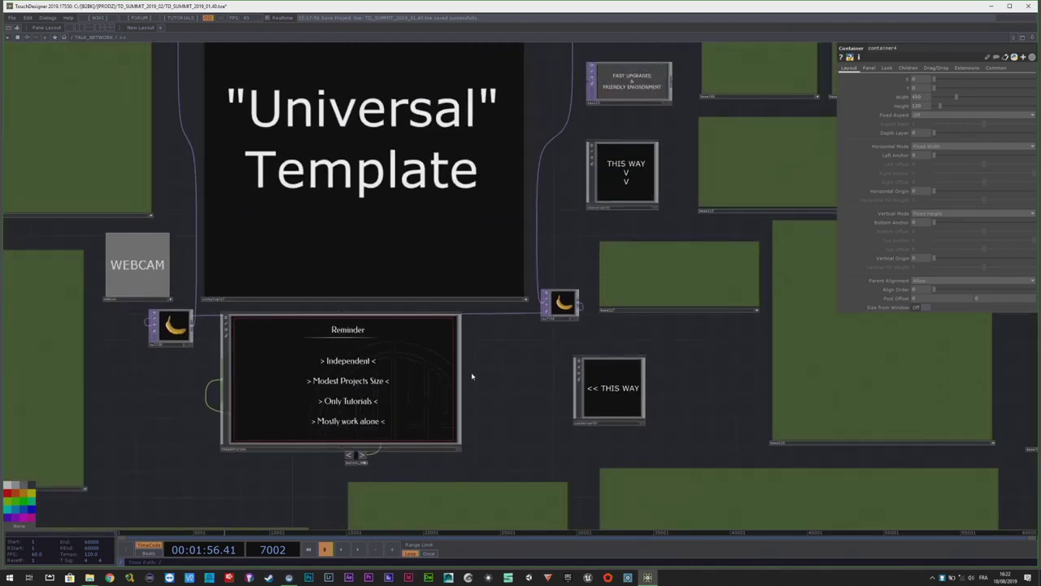
# - Present the Reminder slide of the PRESENTATION container up close
pyautogui.scroll(1, 309, 472)
pyautogui.scroll(3, 310, 472)
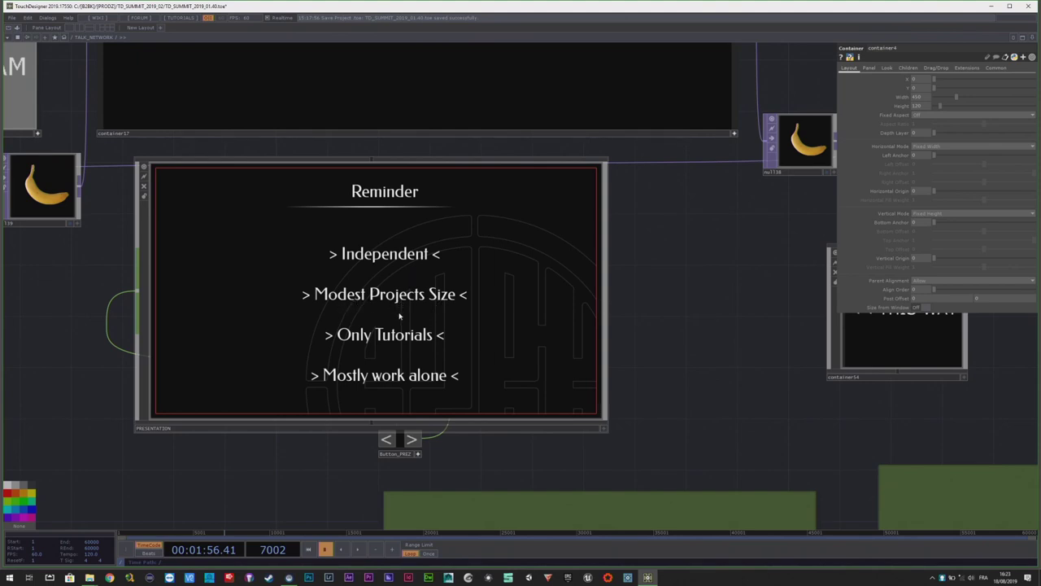
pyautogui.scroll(2, 400, 315)
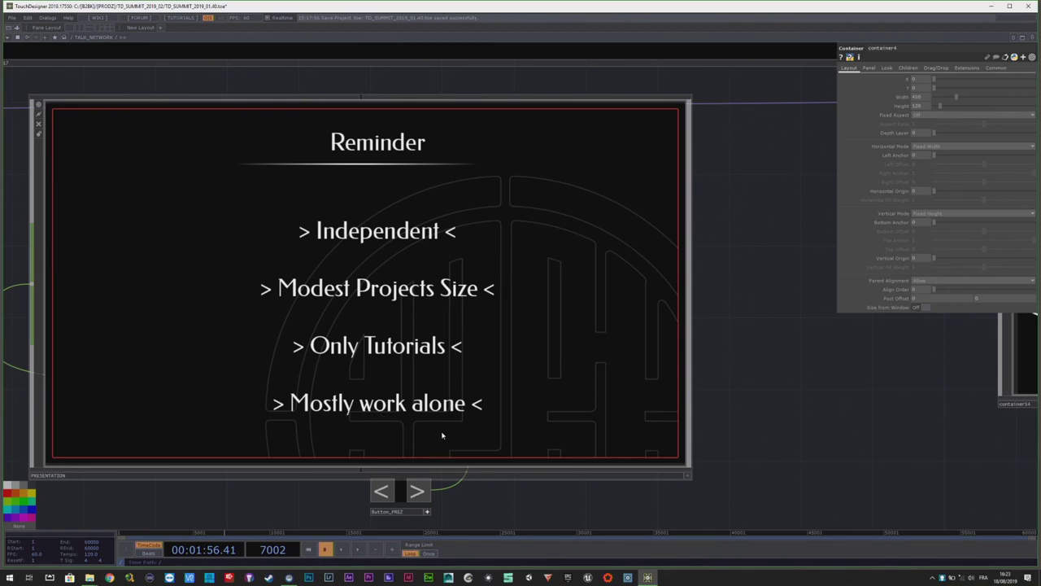
pyautogui.moveTo(450, 504); pyautogui.dragTo(498, 478)
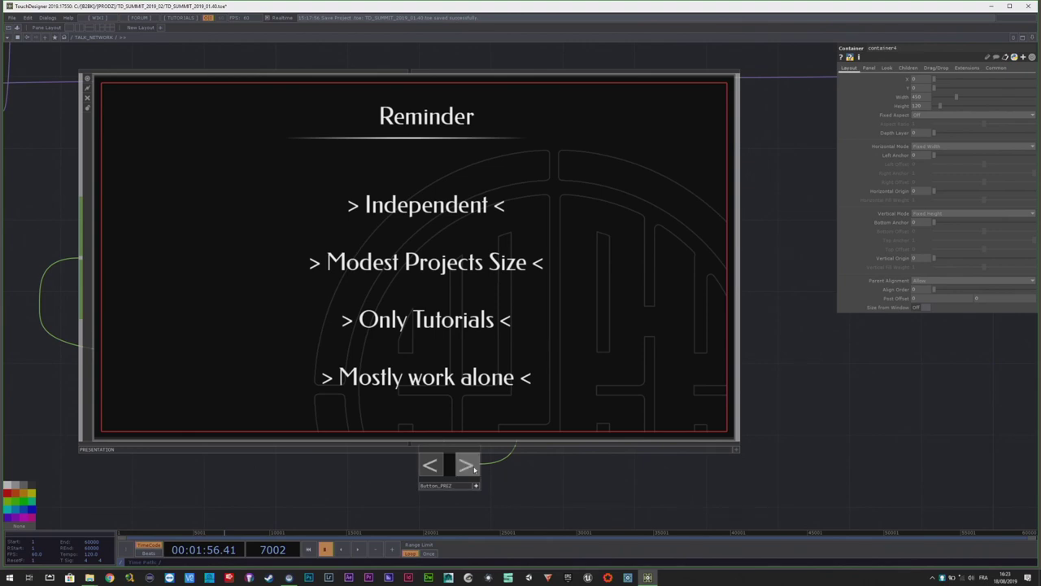
pyautogui.scroll(-5, 537, 486)
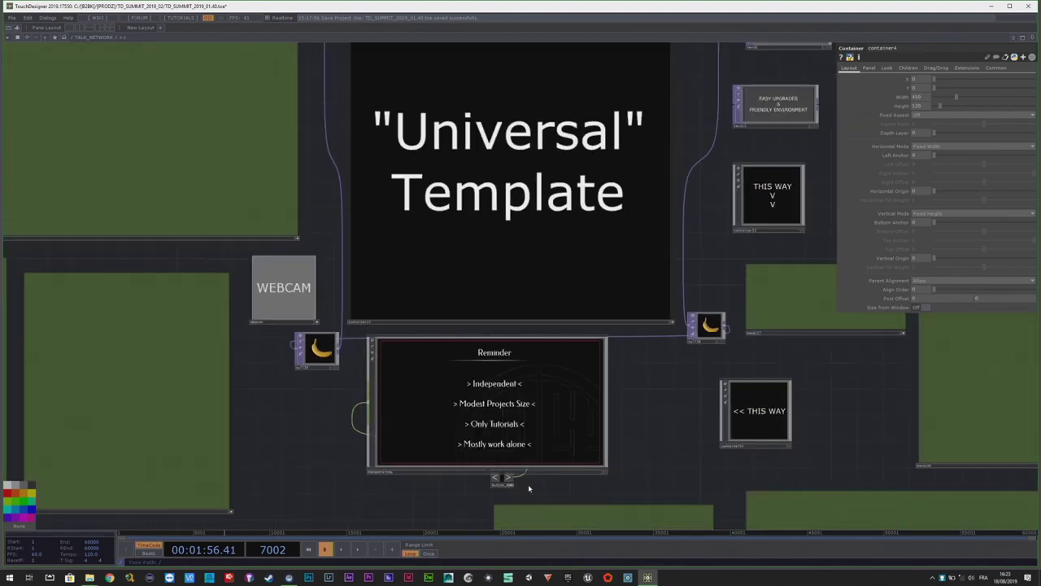
pyautogui.scroll(6, 528, 487)
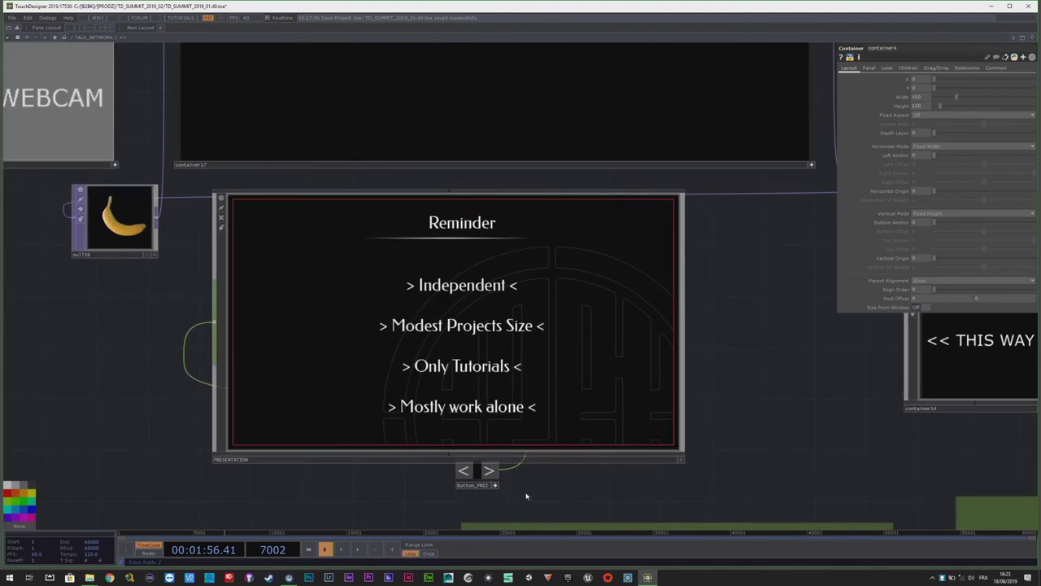
pyautogui.scroll(3, 525, 496)
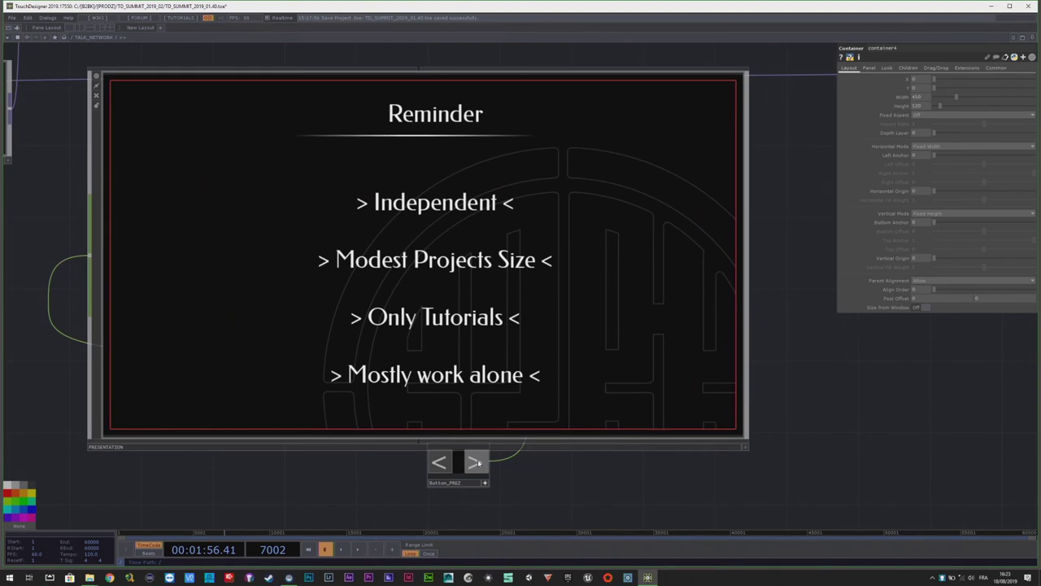
# - Advance through the Template Infos slide to the Icons slide and show its Physical Devices and Concepts icons up close
pyautogui.click(477, 463)
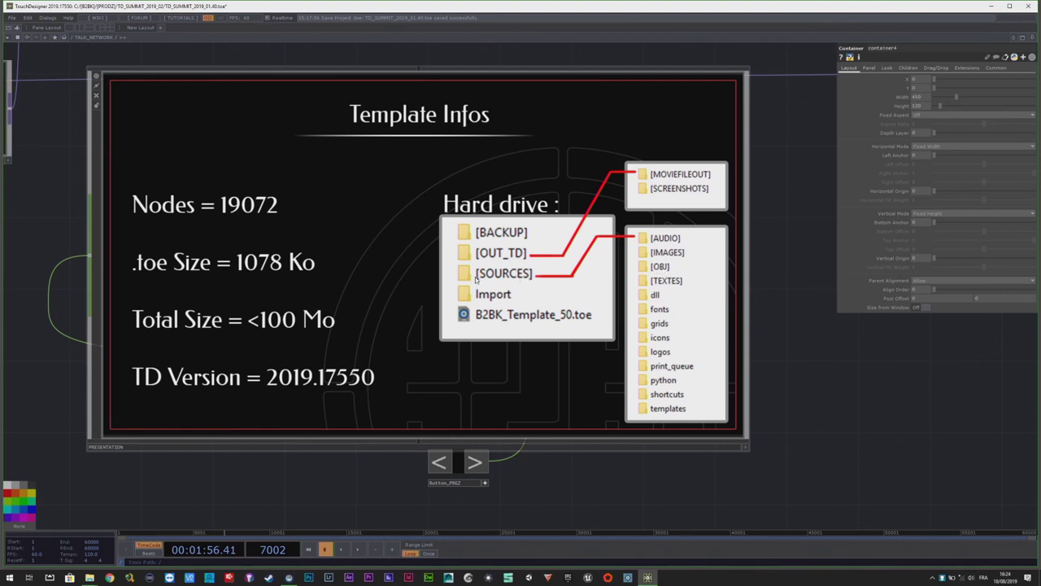
pyautogui.click(476, 464)
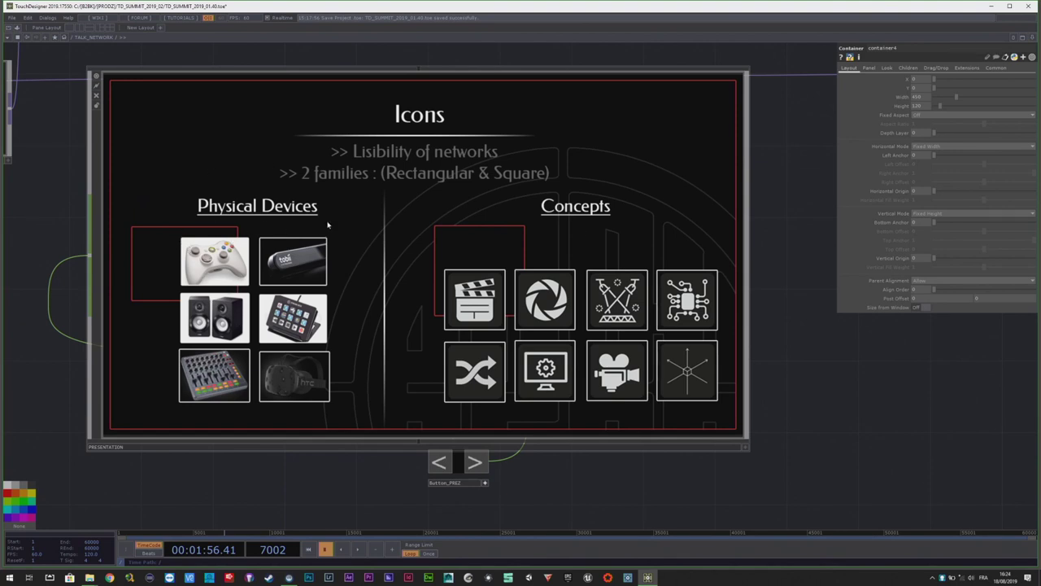
pyautogui.scroll(3, 202, 279)
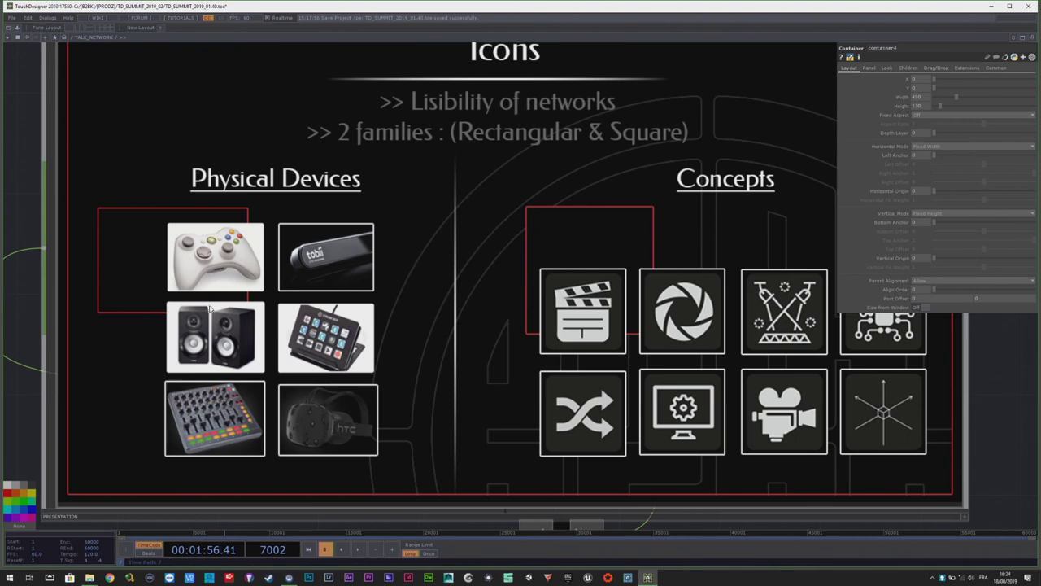
pyautogui.scroll(-3, 216, 248)
pyautogui.scroll(-3, 224, 289)
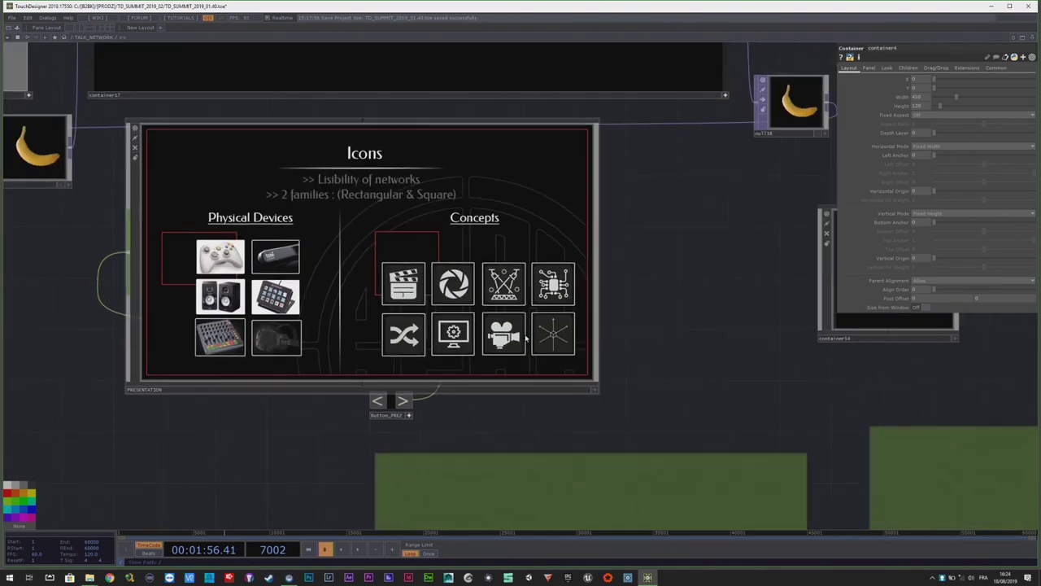
pyautogui.scroll(3, 522, 341)
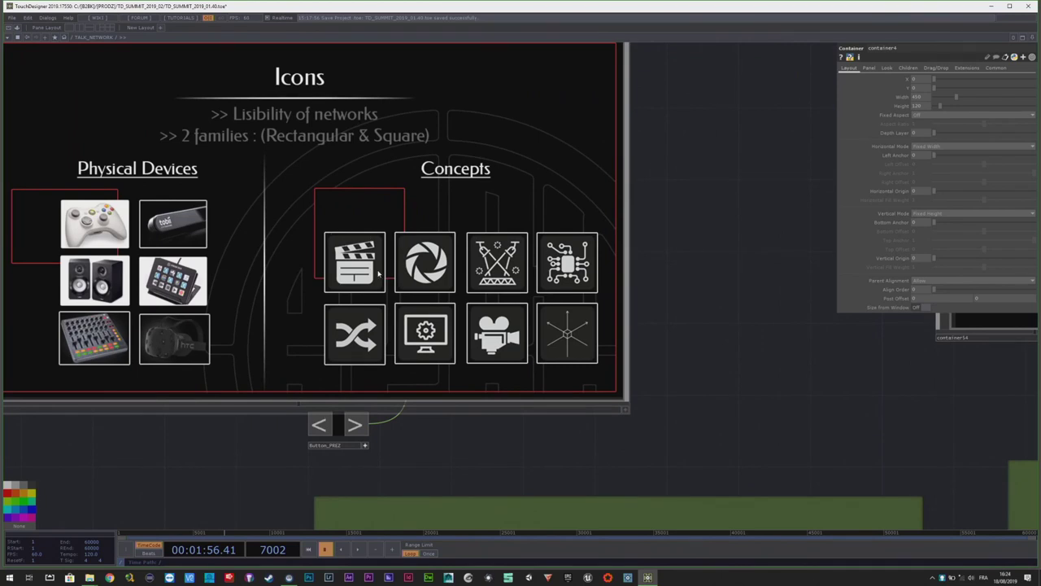
pyautogui.scroll(2, 384, 277)
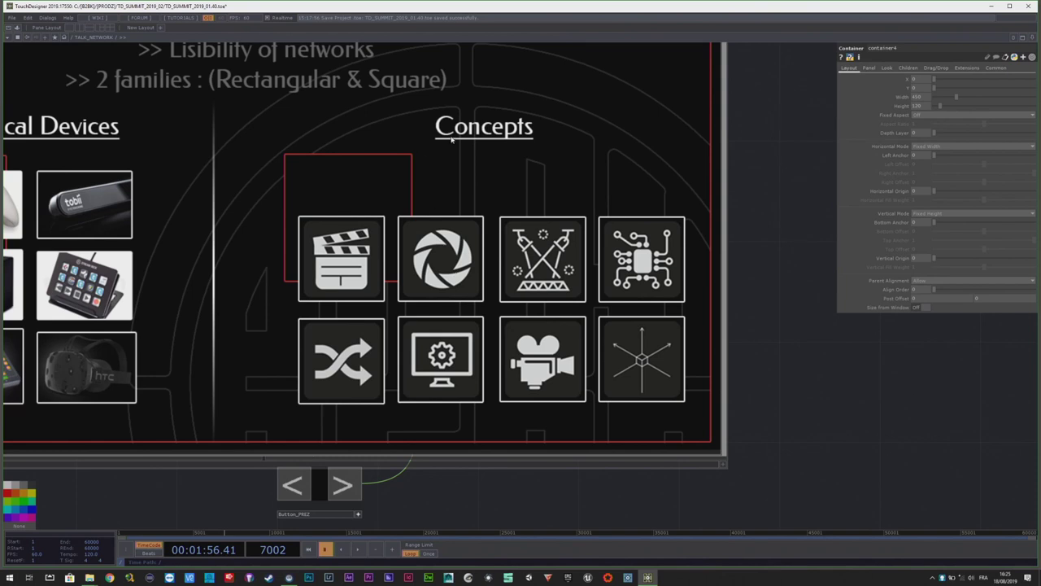
# - Advance to the Network Organisation slide and present its INPUTS and 3D SCENE blocks
pyautogui.click(342, 487)
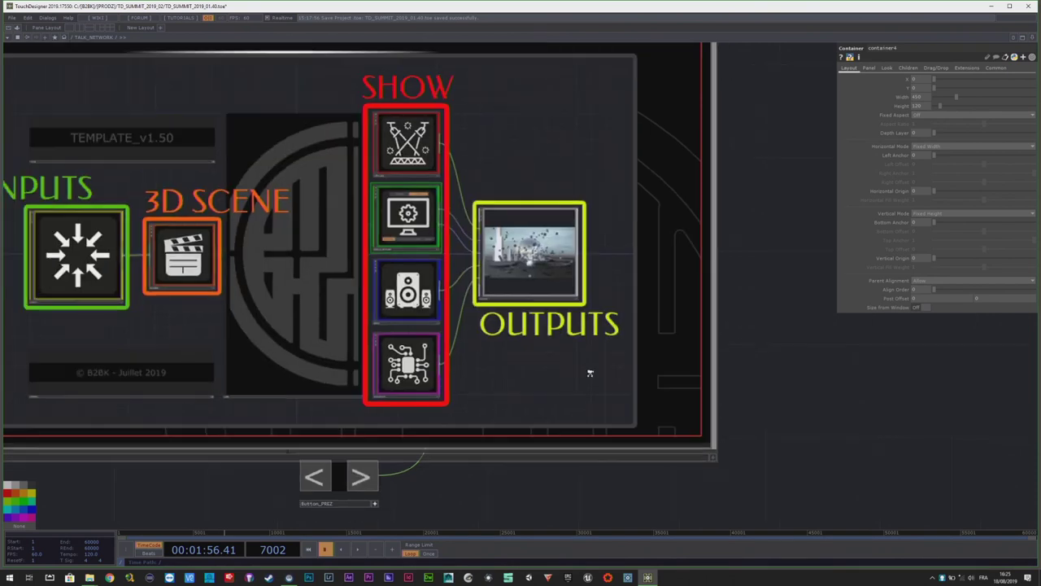
pyautogui.scroll(-3, 414, 326)
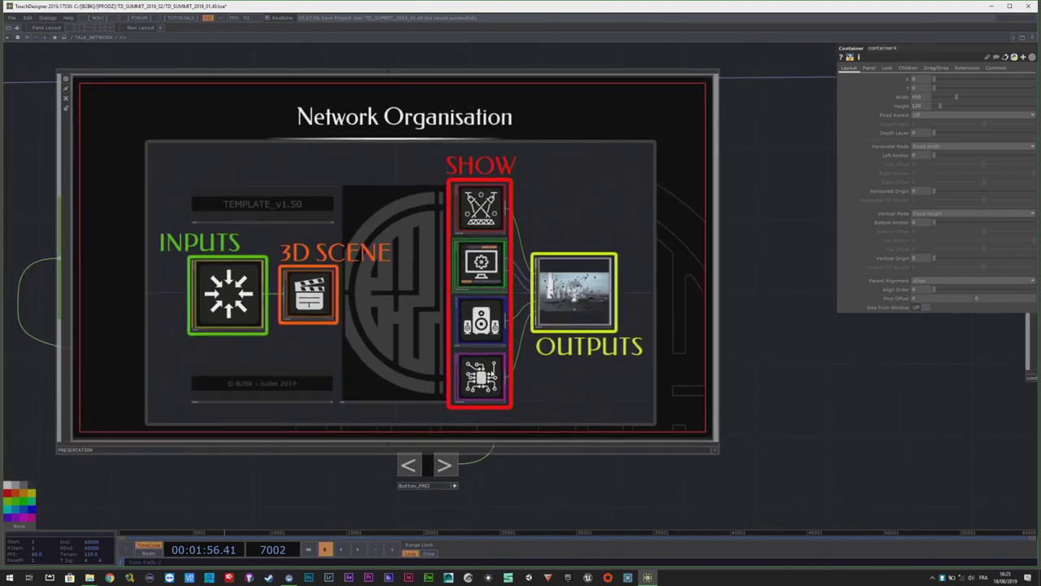
pyautogui.moveTo(753, 360); pyautogui.dragTo(795, 367)
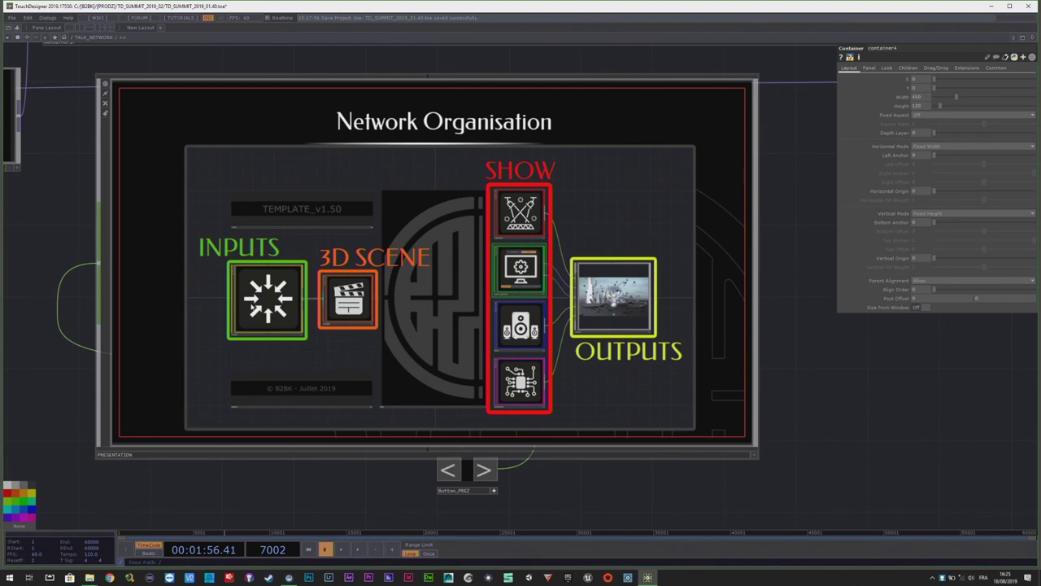
pyautogui.scroll(3, 353, 311)
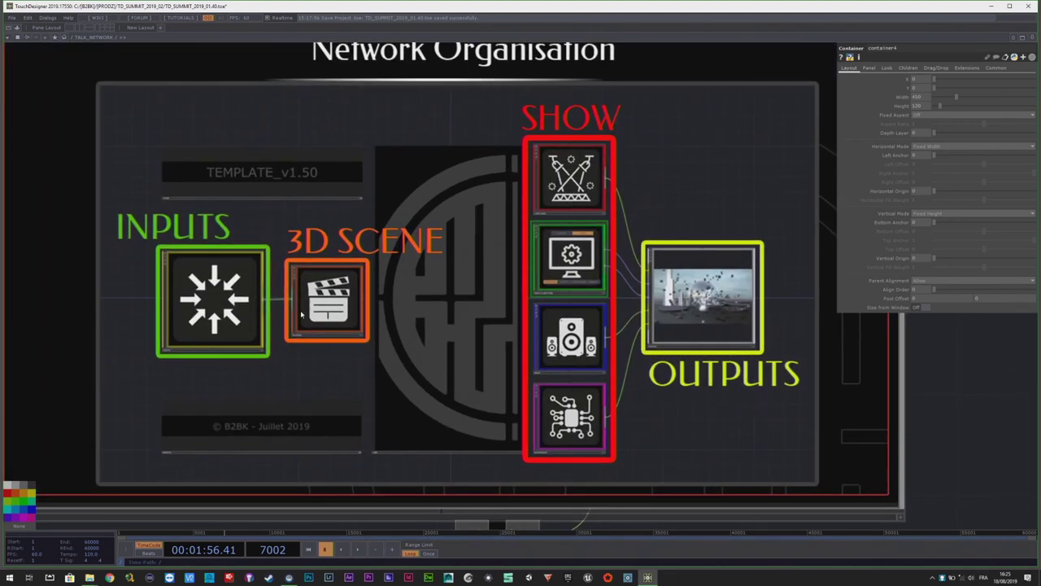
pyautogui.scroll(-5, 300, 313)
pyautogui.scroll(5, 462, 146)
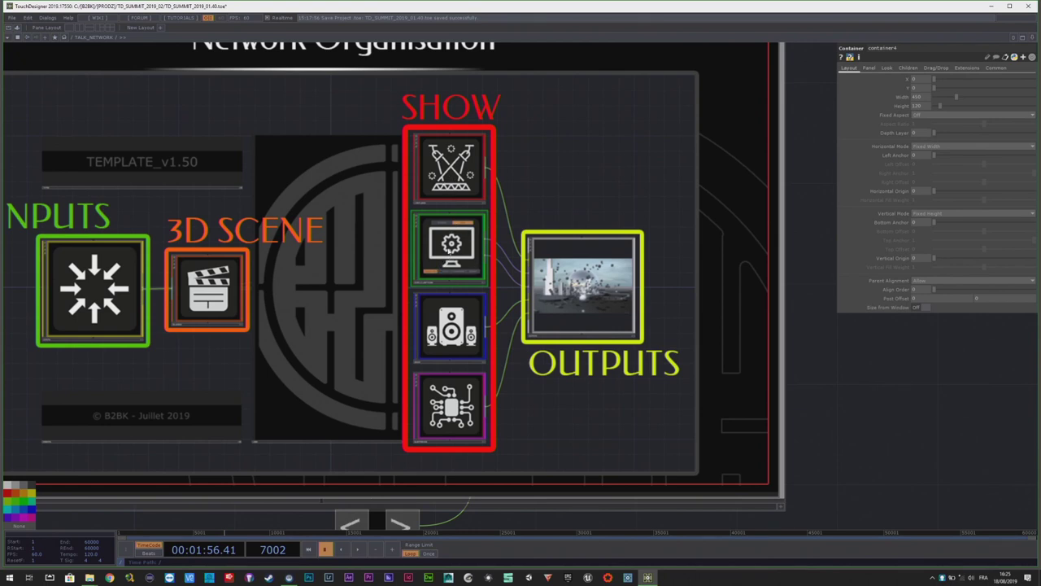
# - Present the SHOW and OUTPUTS blocks of the Network Organisation slide up close
pyautogui.scroll(3, 448, 249)
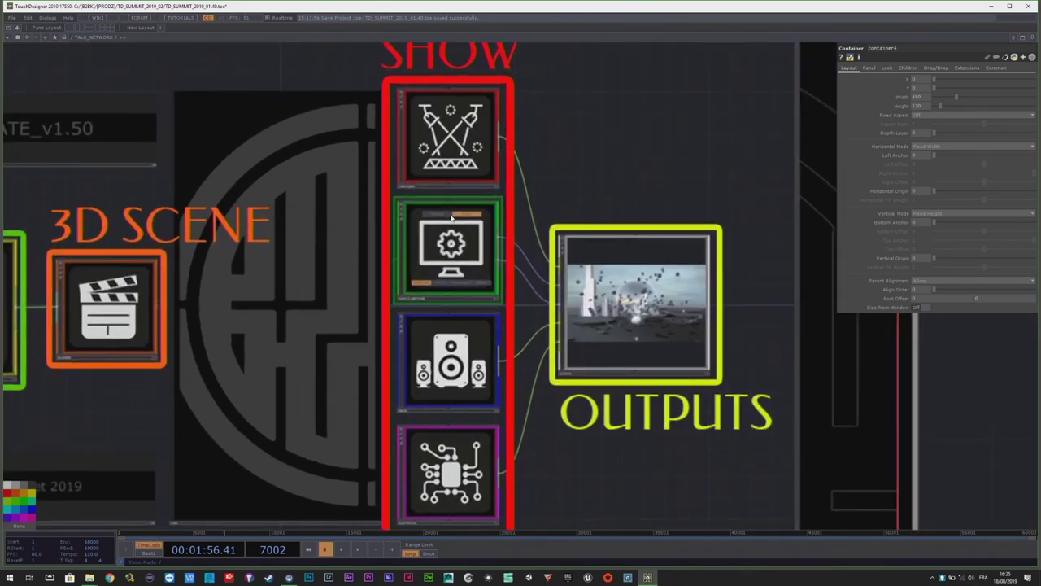
pyautogui.scroll(-5, 412, 241)
pyautogui.scroll(4, 453, 285)
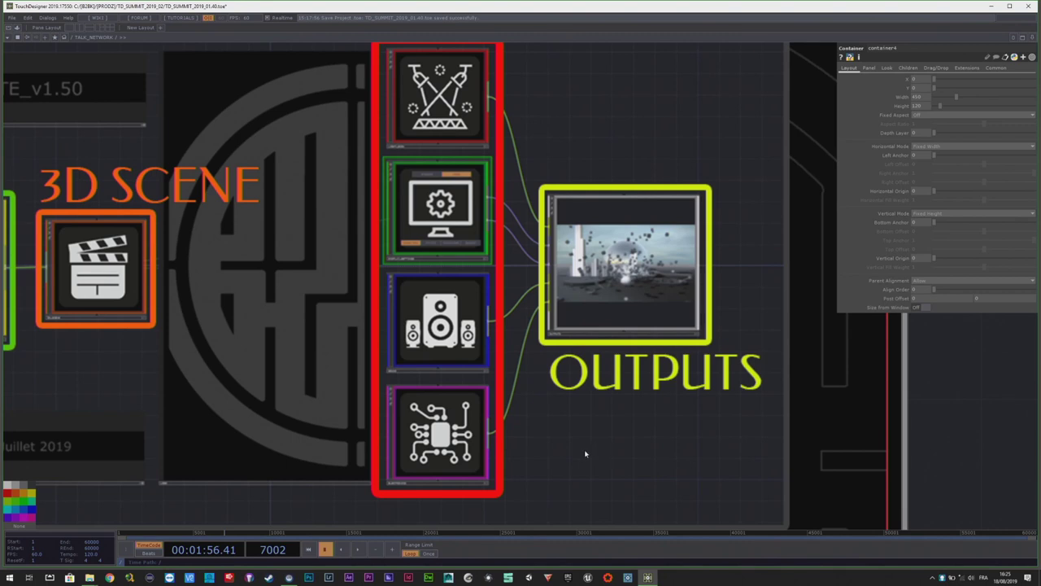
pyautogui.moveTo(563, 465); pyautogui.dragTo(423, 464)
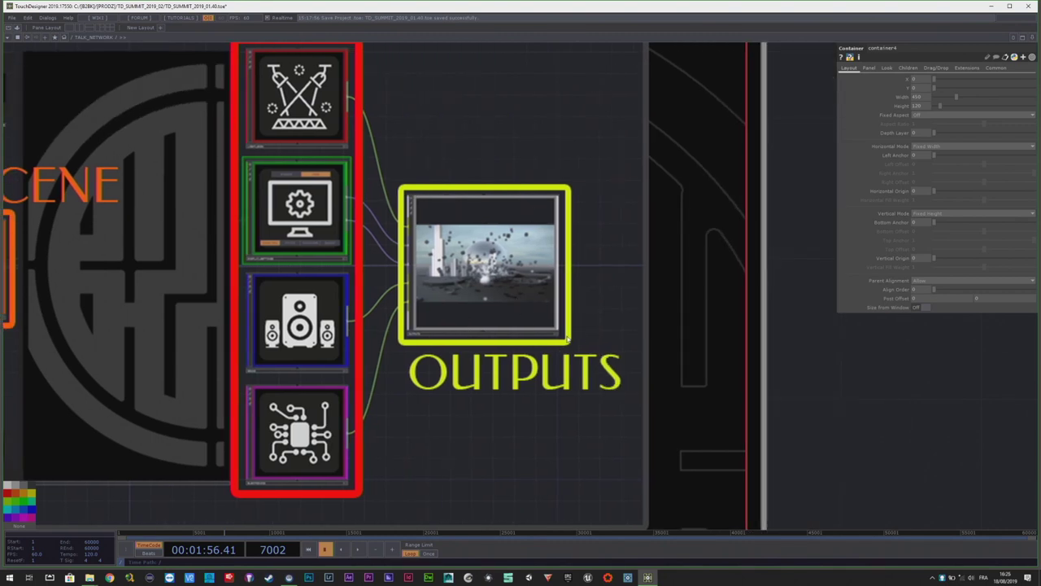
pyautogui.scroll(-2, 588, 318)
pyautogui.scroll(2, 547, 366)
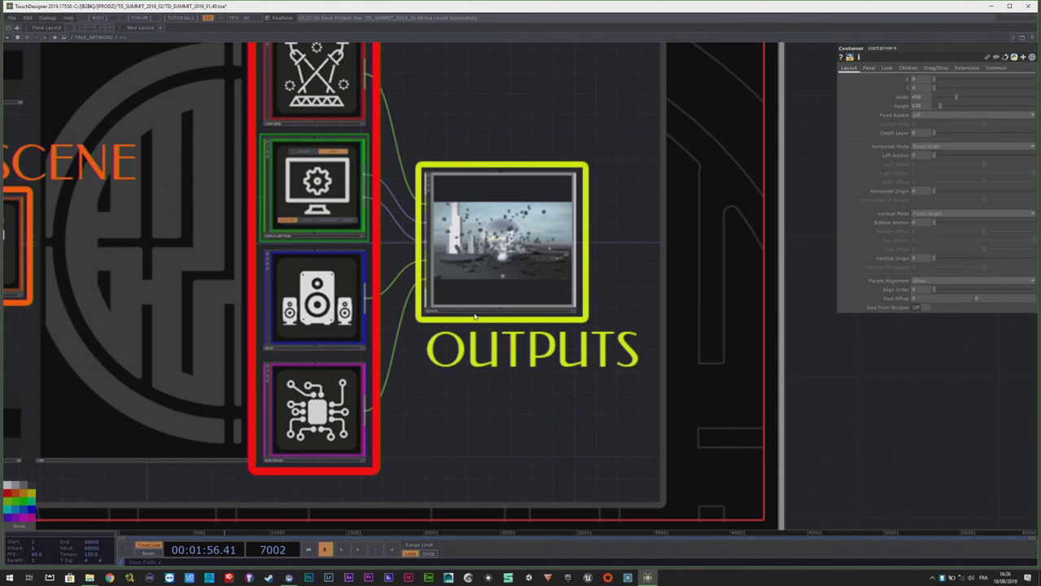
pyautogui.scroll(-5, 476, 316)
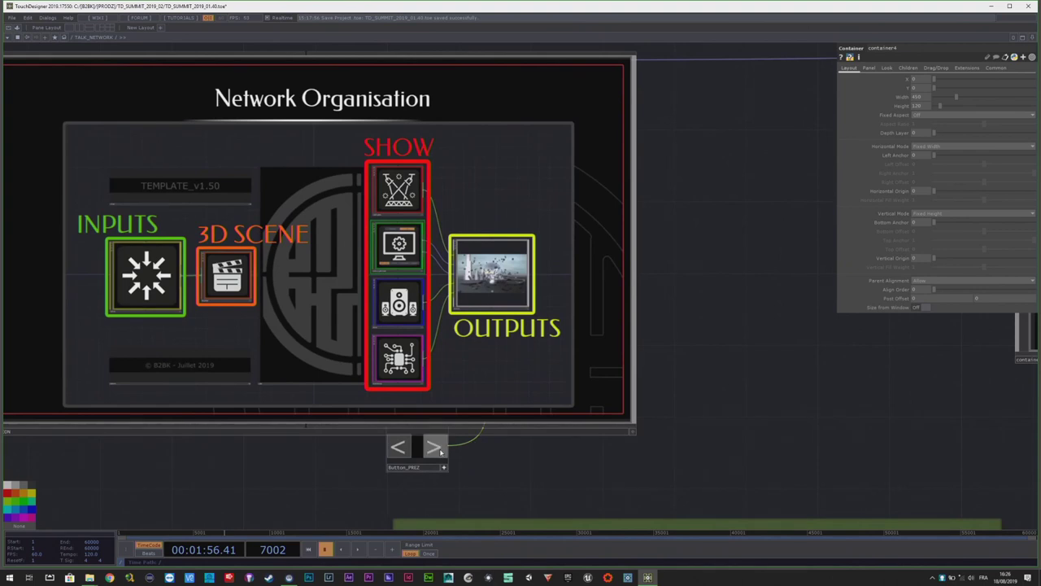
# - Advance to the Modus Operanti slide about the 2 «Perform Modes» and frame its Workspace laptop illustration
pyautogui.click(435, 447)
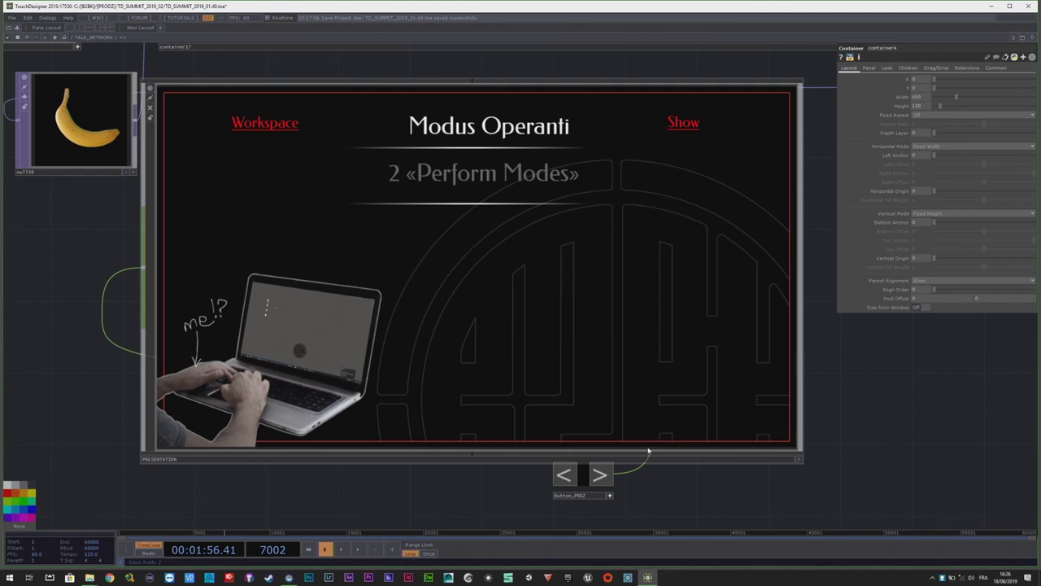
pyautogui.scroll(2, 300, 465)
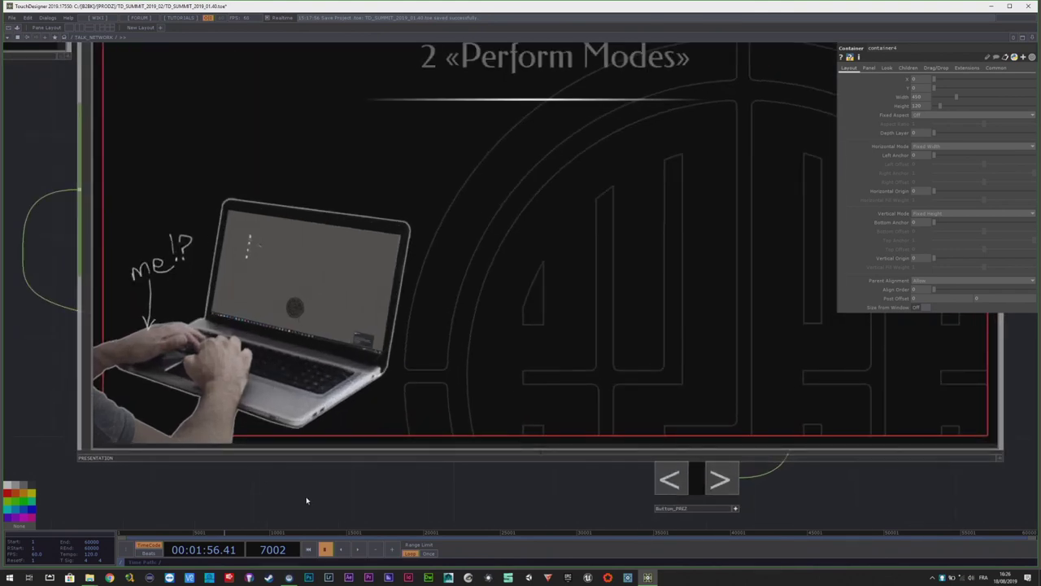
pyautogui.moveTo(307, 499); pyautogui.dragTo(306, 514)
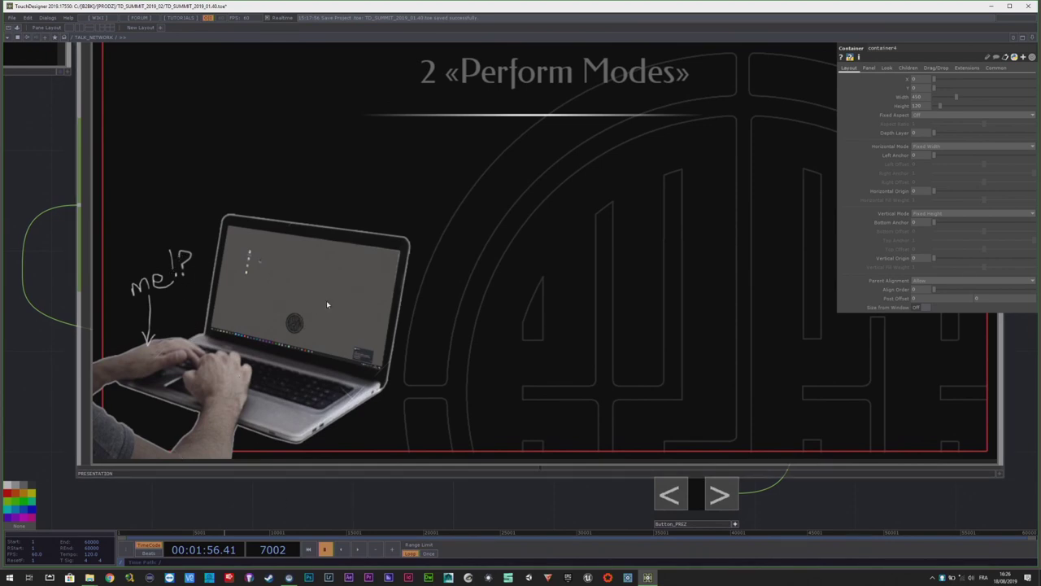
# - Reveal the Main Screen Normal (F1) part of the Modus Operanti slide and present its Live Visual, User Interface and TD Interface
pyautogui.click(720, 494)
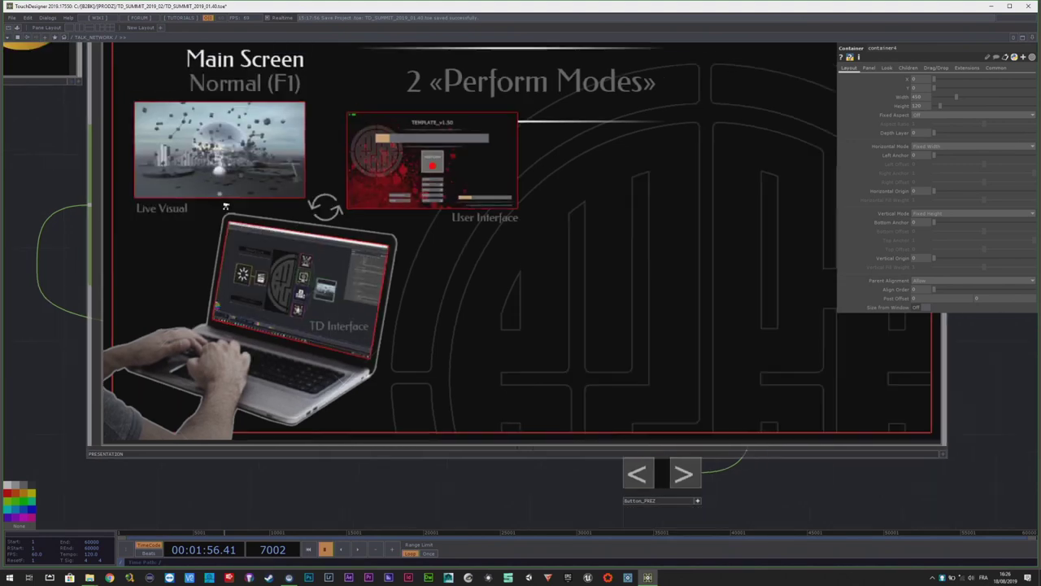
pyautogui.scroll(1, 225, 107)
pyautogui.scroll(-4, 304, 262)
pyautogui.scroll(4, 290, 155)
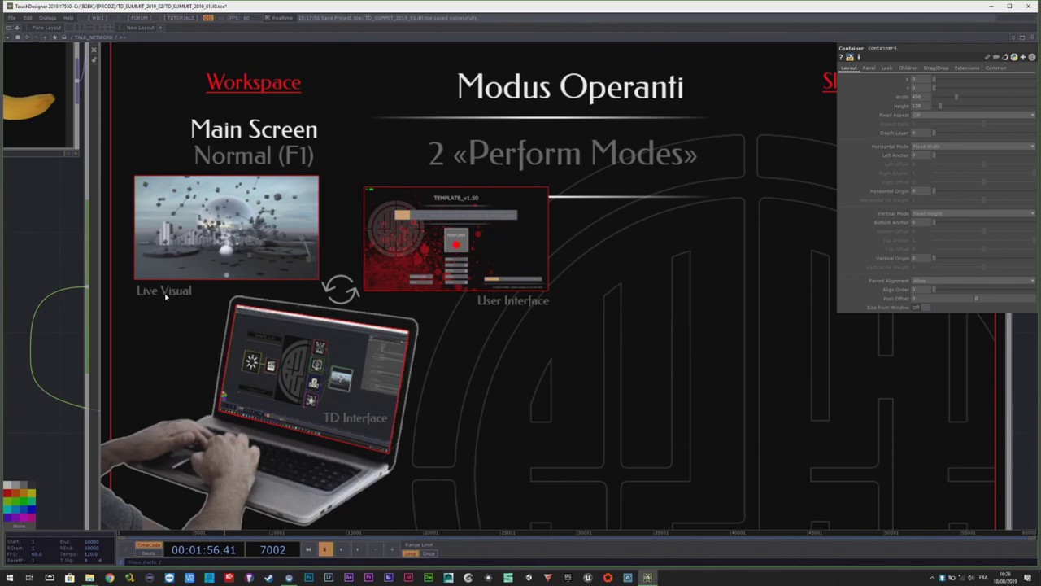
pyautogui.scroll(-3, 156, 293)
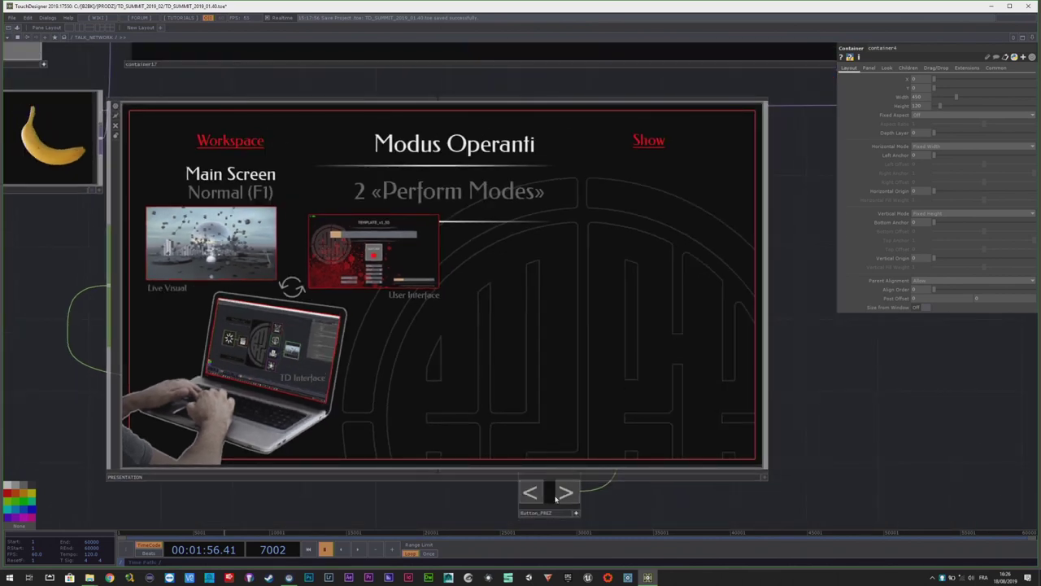
# - Reveal the Others Displays/Devices Custom Perform part of the slide and present its Previz window and PERFORM container up close
pyautogui.click(570, 502)
pyautogui.scroll(2, 535, 419)
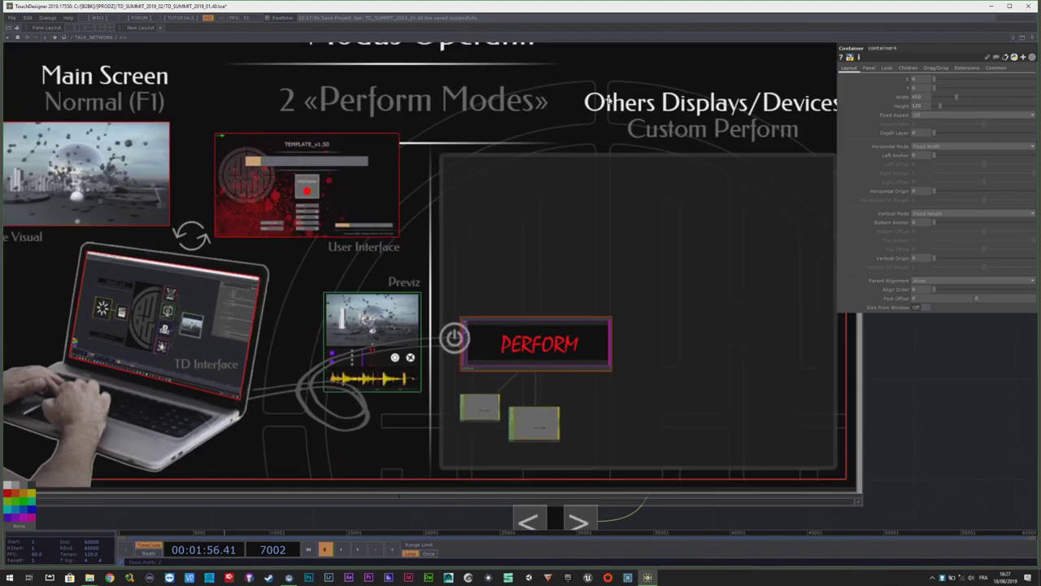
pyautogui.scroll(-2, 333, 267)
pyautogui.scroll(3, 417, 372)
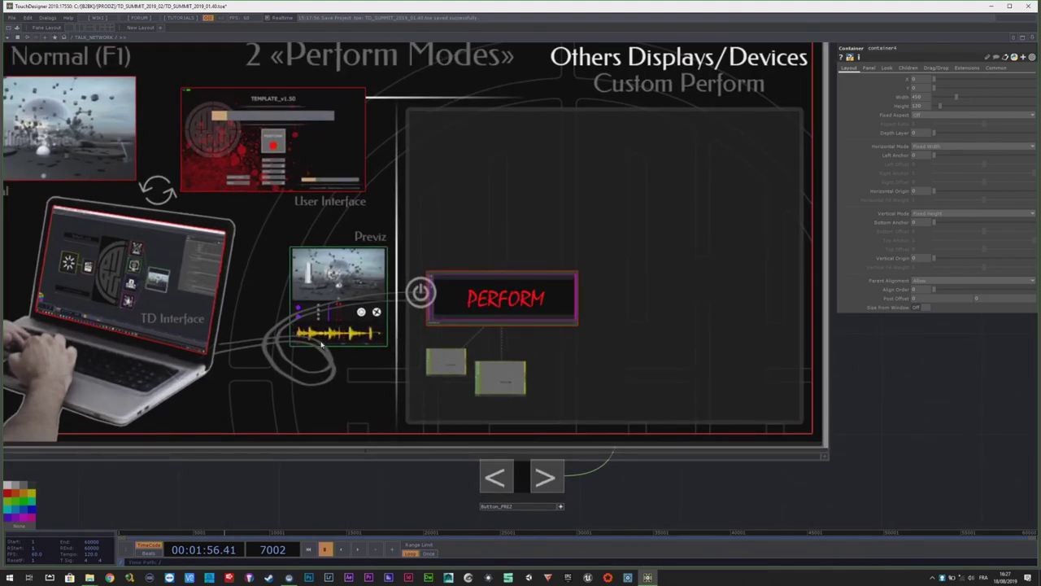
pyautogui.scroll(2, 326, 340)
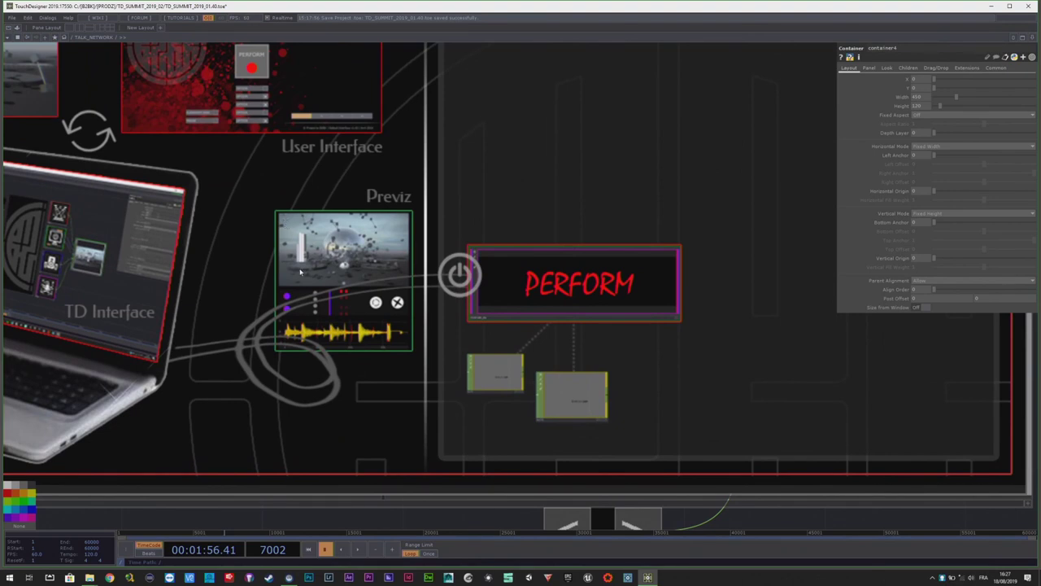
pyautogui.press('i')
pyautogui.scroll(-4, 341, 279)
pyautogui.press('u')
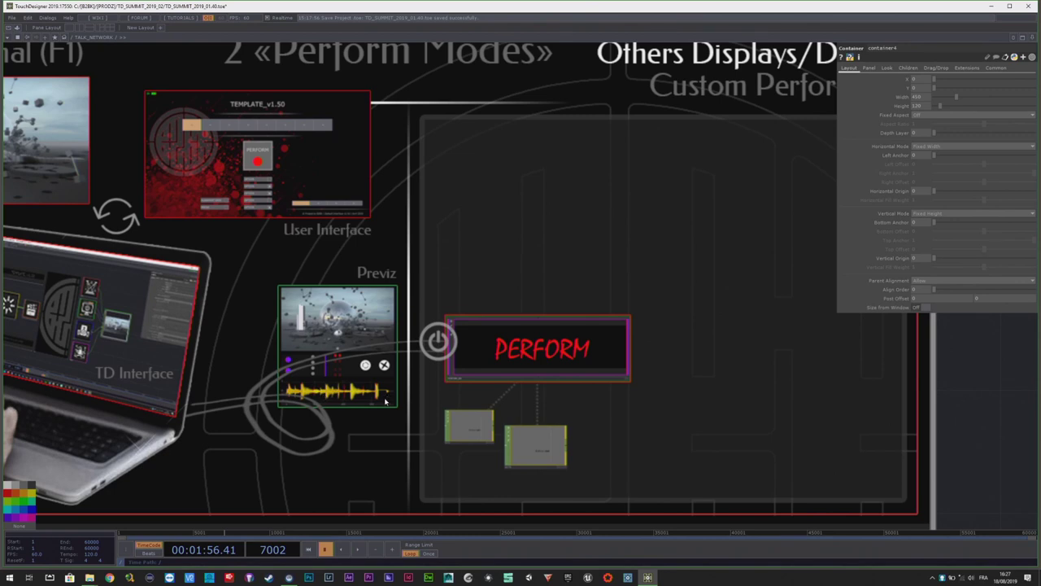
# - Present the PERFORM container up close, then reveal its Displays, Lightshow, Sound and Electronics outputs on the Modus Operanti slide
pyautogui.scroll(-2, 269, 290)
pyautogui.scroll(2, 498, 435)
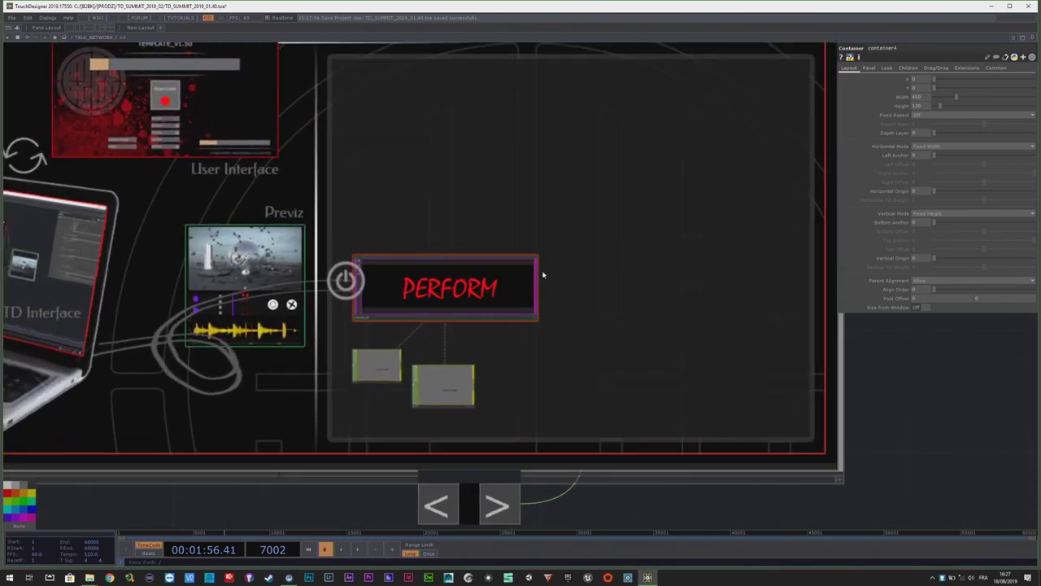
pyautogui.scroll(-2, 518, 341)
pyautogui.scroll(2, 473, 377)
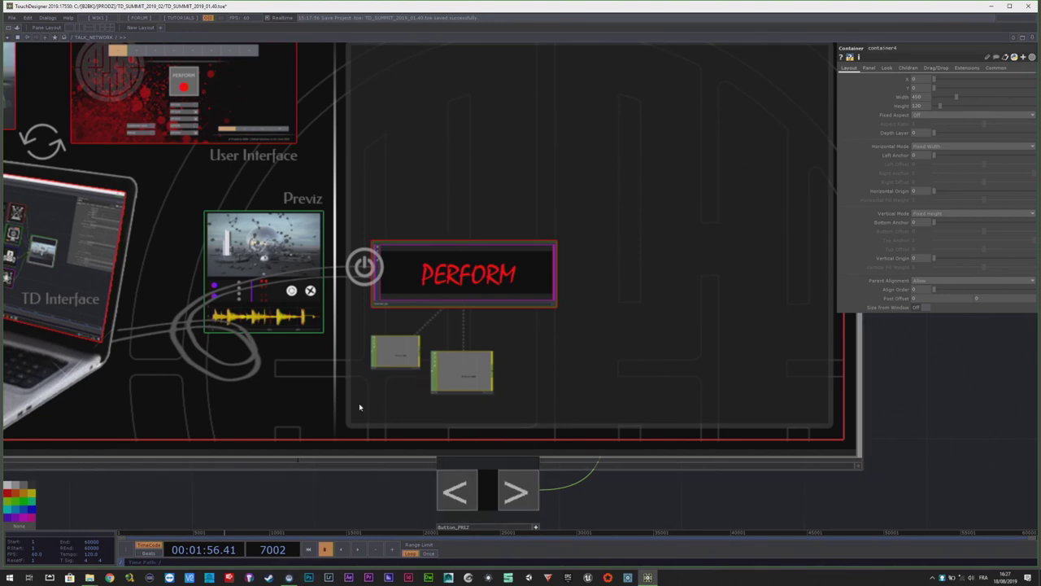
pyautogui.scroll(-3, 333, 323)
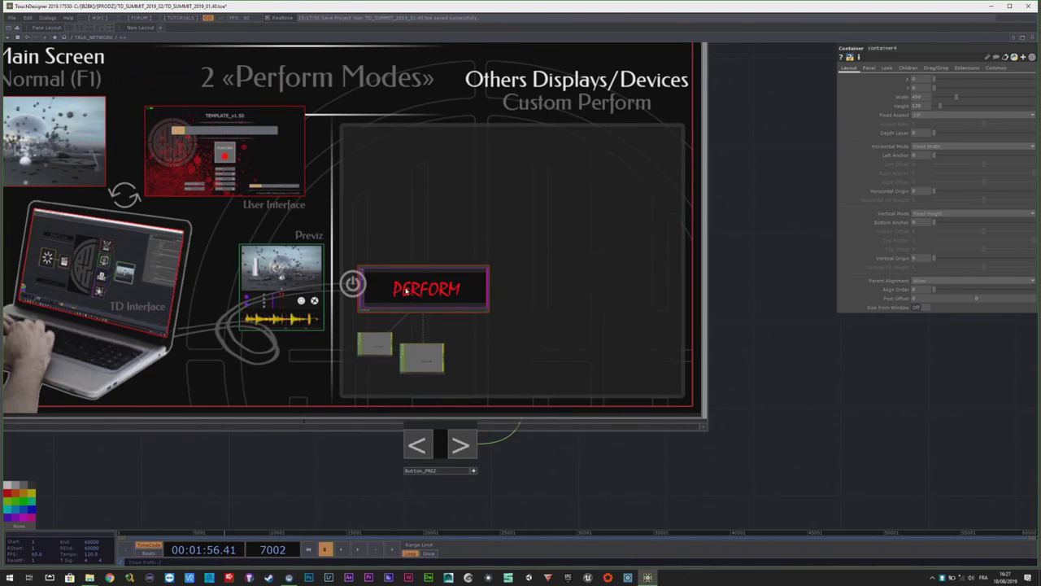
pyautogui.click(461, 445)
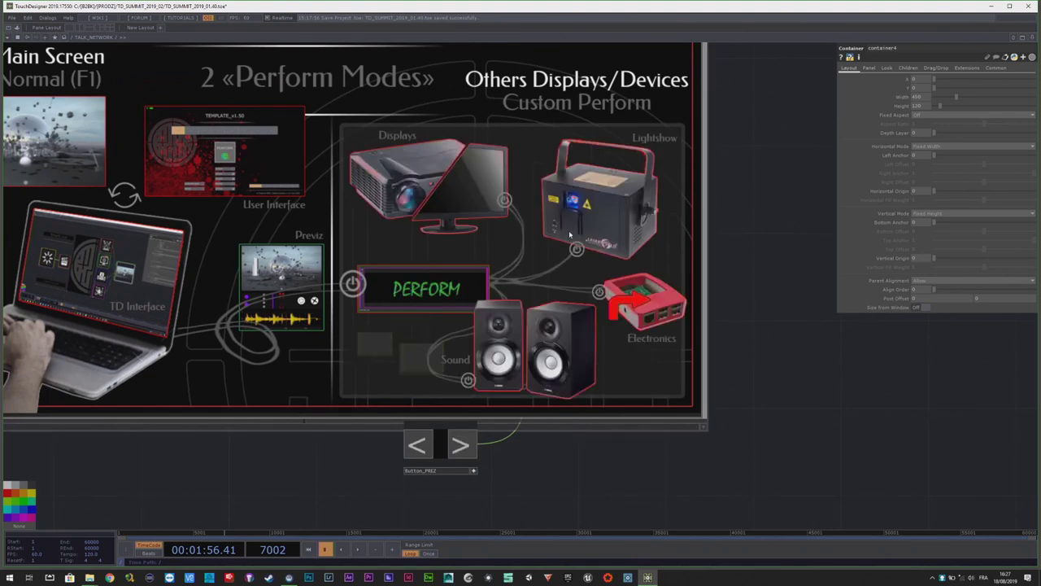
pyautogui.scroll(-3, 581, 392)
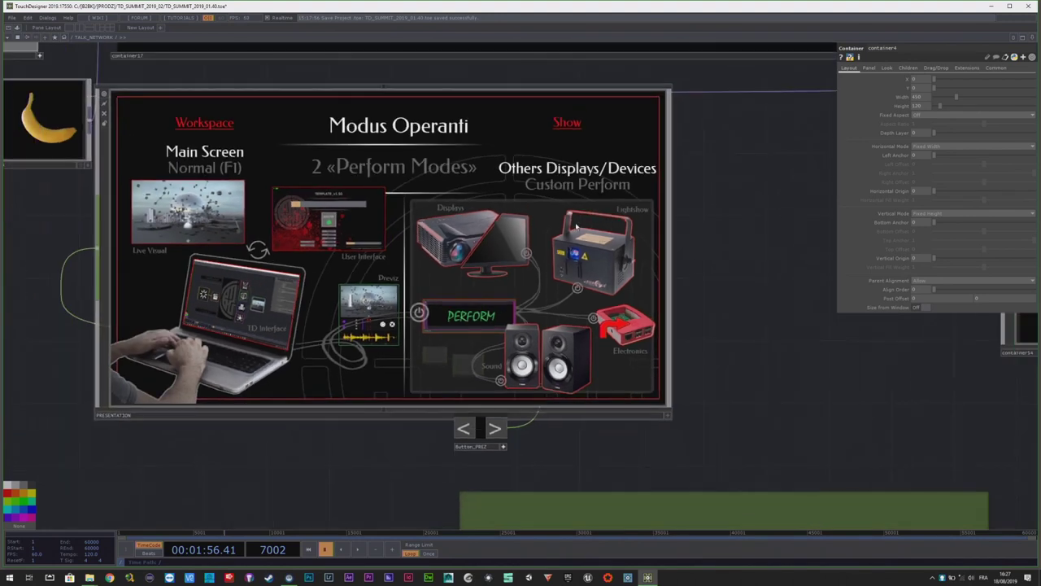
pyautogui.scroll(3, 574, 234)
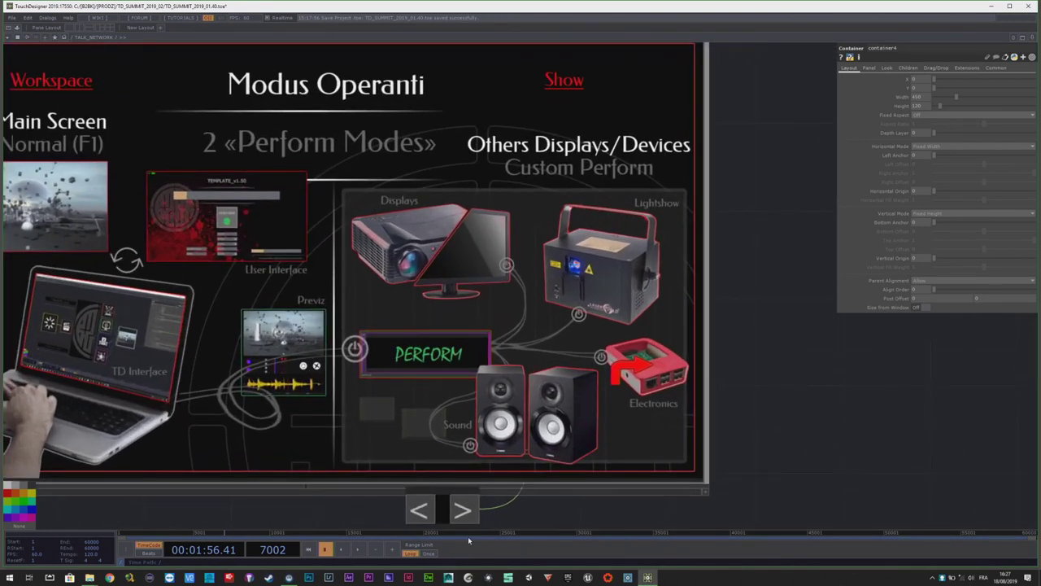
# - Switch the laptop illustration on the Modus Operanti slide between the TD Interface and the TOUCHPLAYER screen, ending on TOUCHPLAYER
pyautogui.click(461, 511)
pyautogui.scroll(-3, 477, 458)
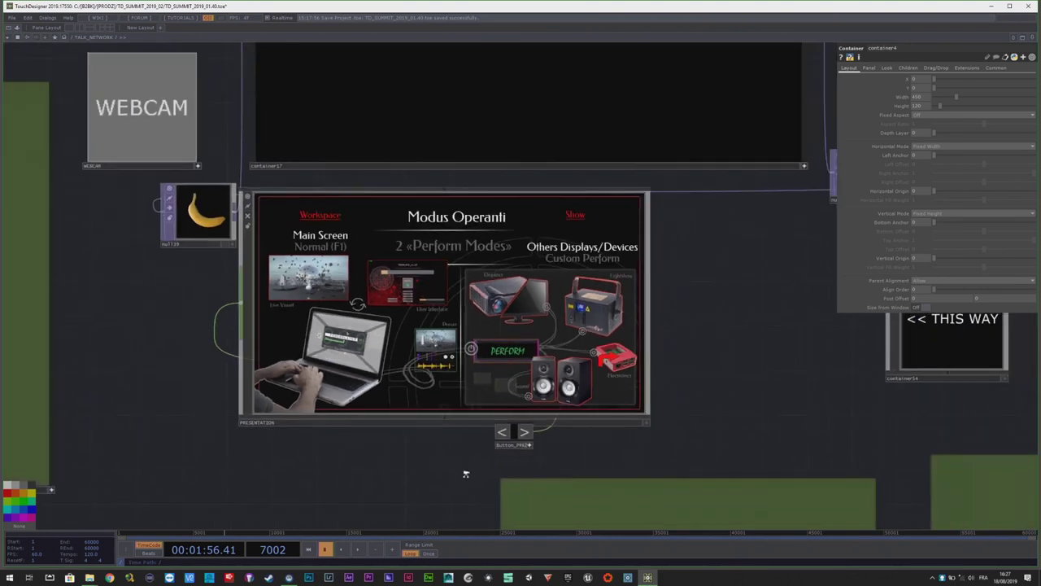
pyautogui.scroll(4, 537, 394)
pyautogui.click(539, 397)
pyautogui.scroll(-3, 541, 432)
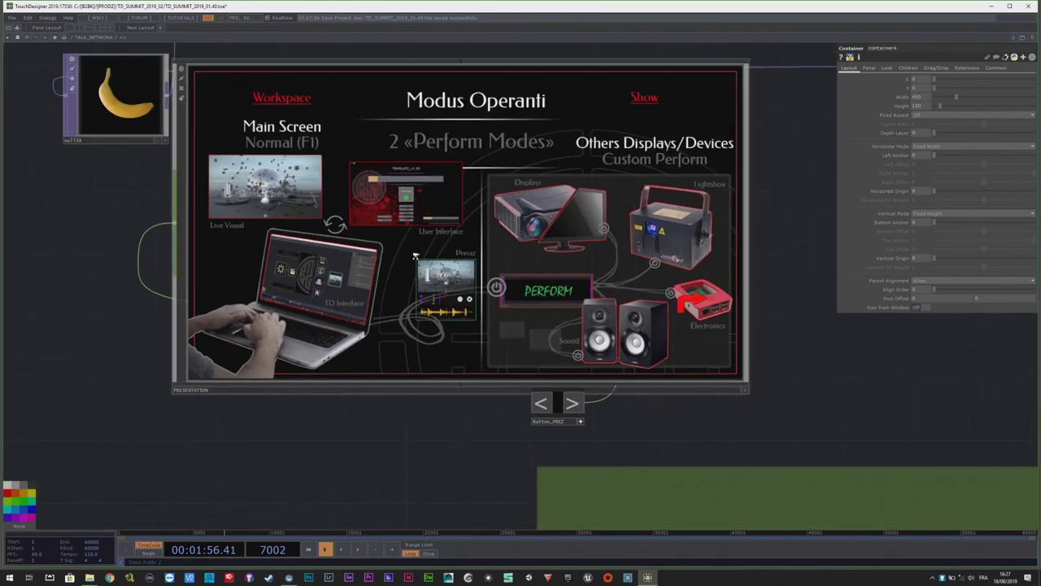
pyautogui.scroll(4, 484, 458)
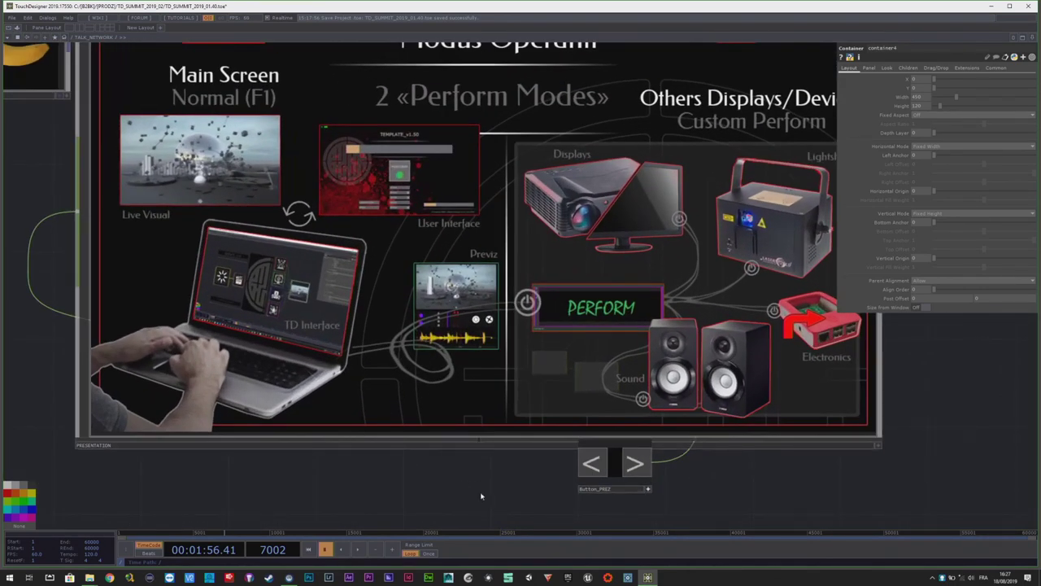
pyautogui.moveTo(480, 495); pyautogui.dragTo(458, 503)
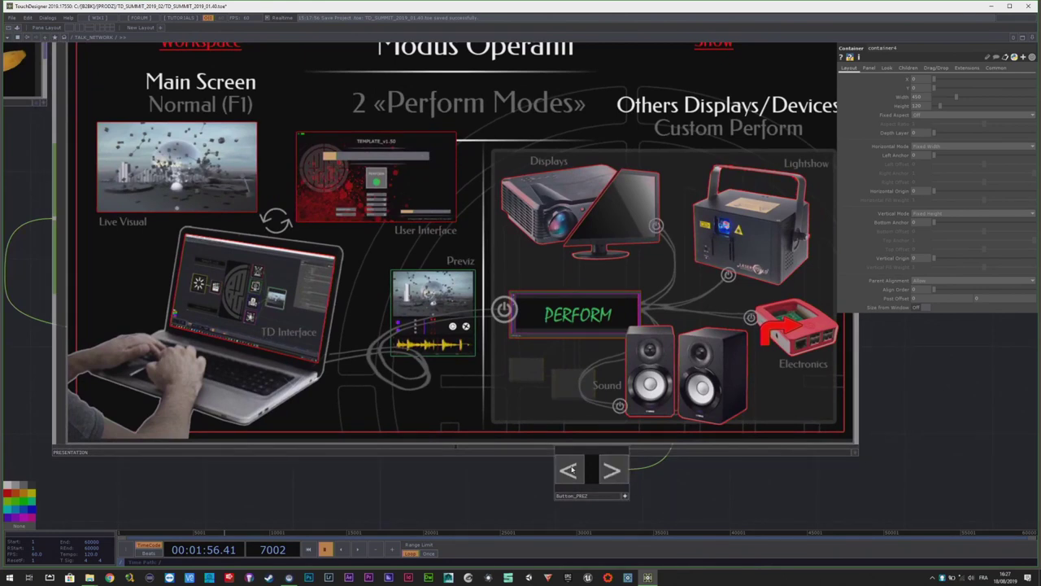
pyautogui.click(612, 473)
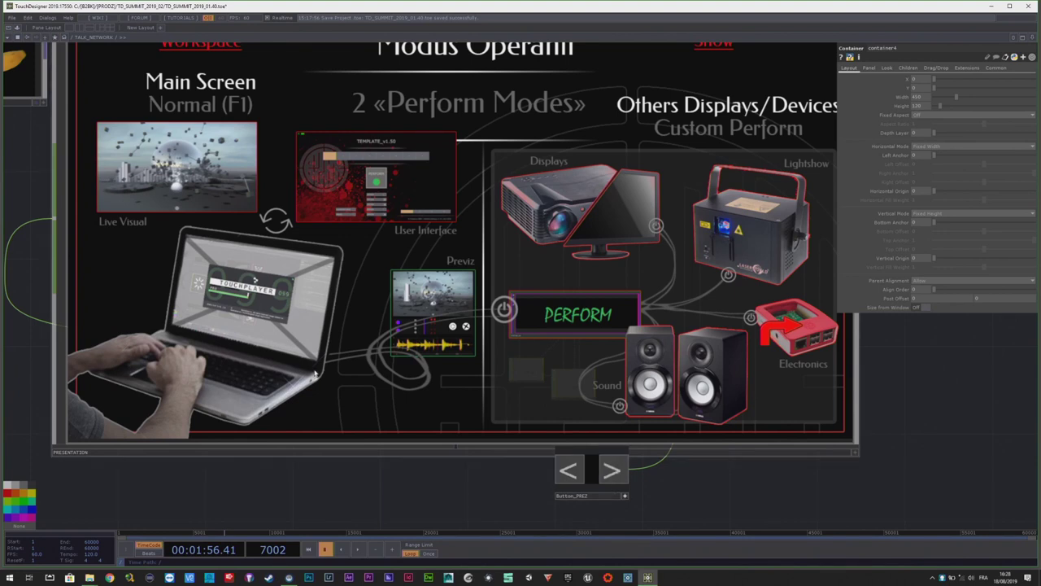
# - Advance the presentation to the Reminder slide and frame it together with the surrounding network
pyautogui.scroll(-2, 399, 327)
pyautogui.click(552, 430)
pyautogui.scroll(-4, 431, 333)
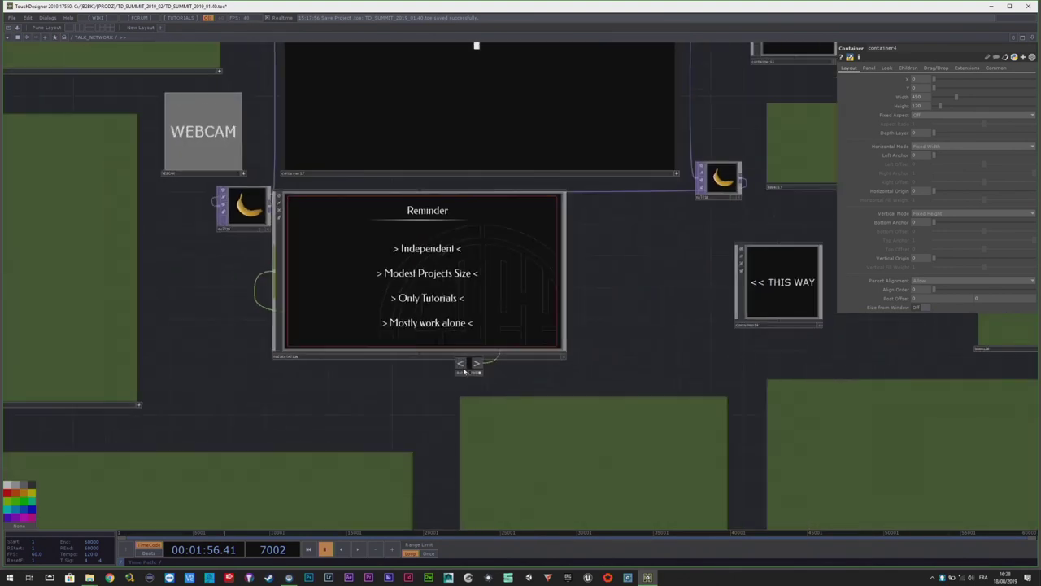
# - Open the WEBCAM viewer in a floating window, then resize and place it in the lower-left corner beside the Reminder slide
pyautogui.scroll(4, 278, 215)
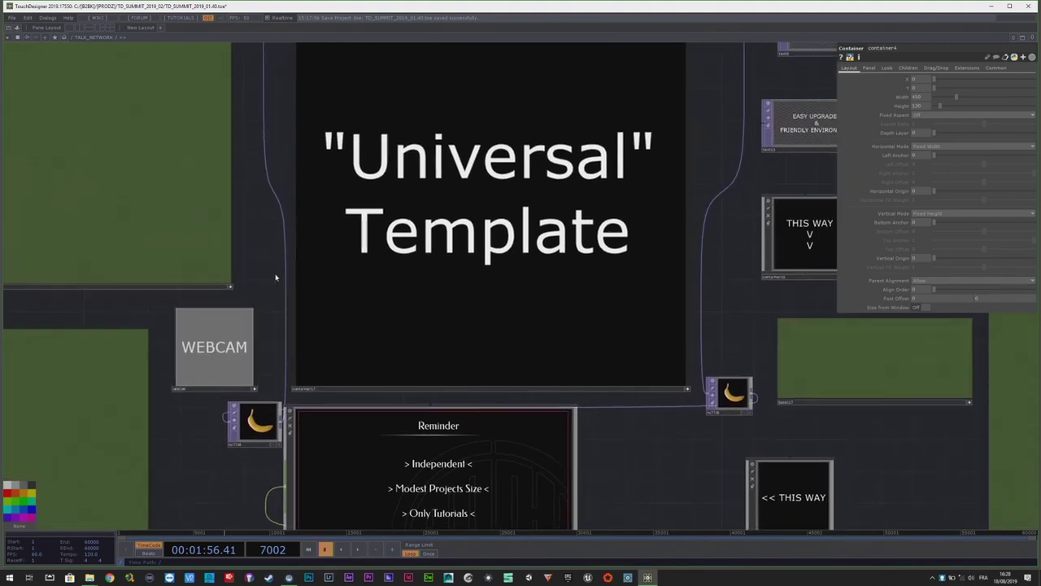
pyautogui.click(227, 354)
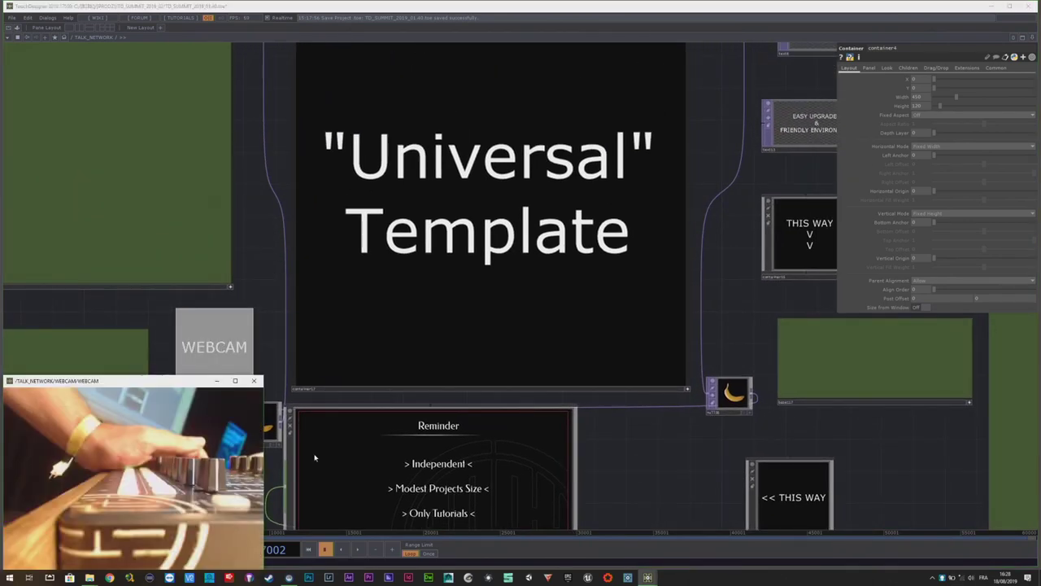
pyautogui.moveTo(170, 387); pyautogui.dragTo(199, 307)
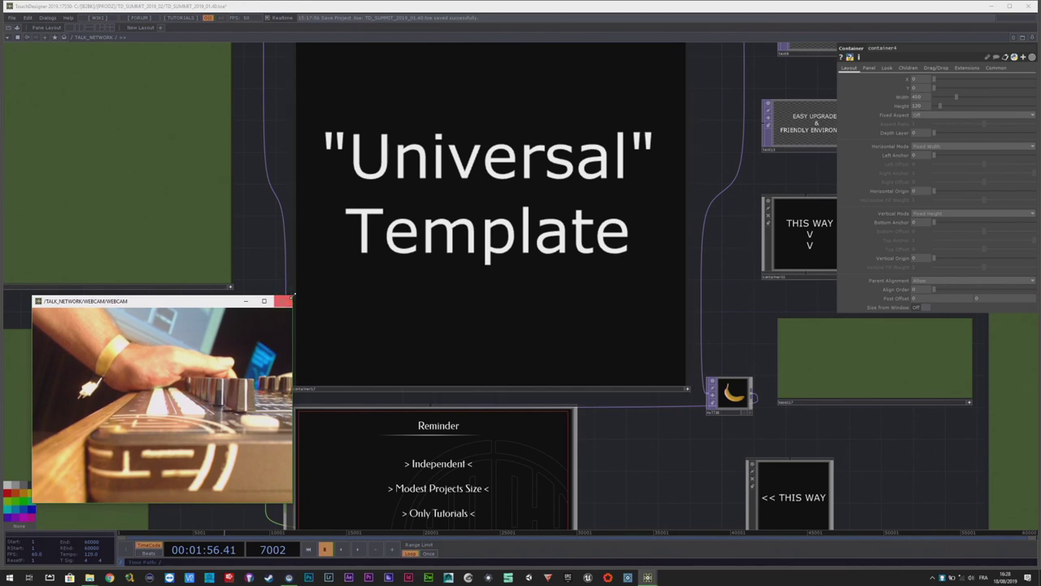
pyautogui.moveTo(291, 296); pyautogui.dragTo(399, 214)
pyautogui.moveTo(283, 227); pyautogui.dragTo(254, 252)
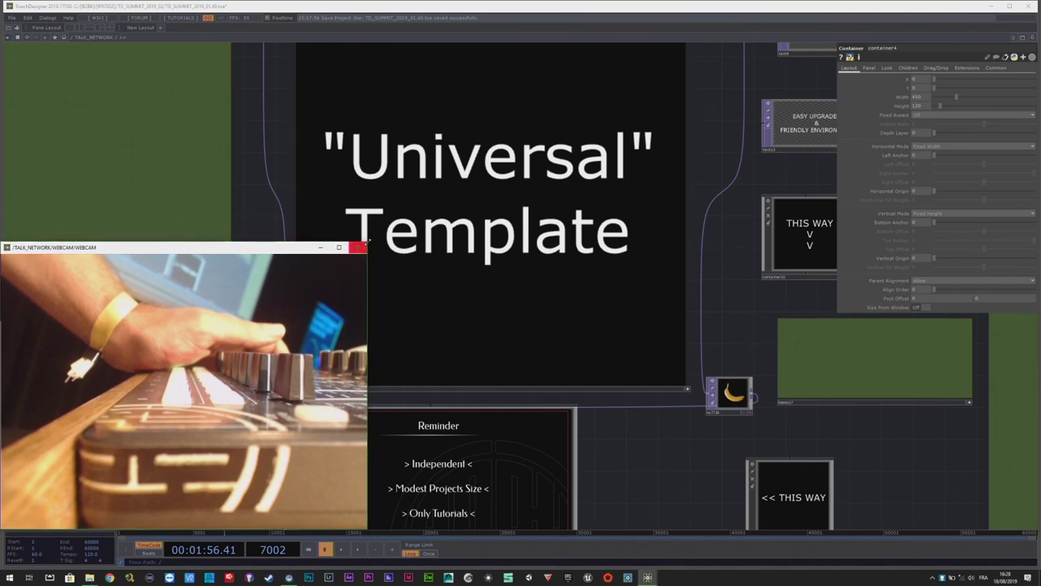
pyautogui.moveTo(367, 241); pyautogui.dragTo(330, 322)
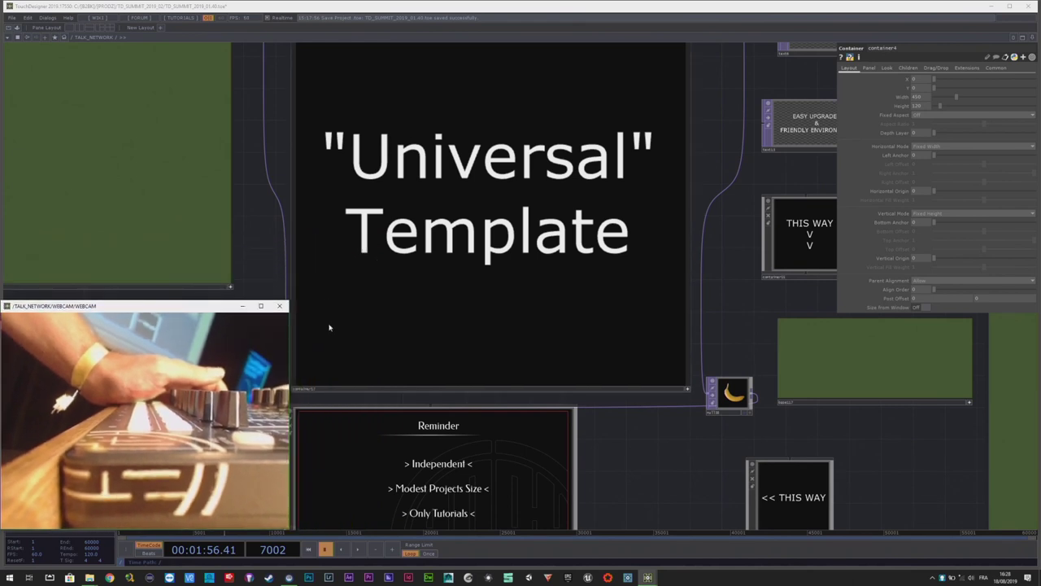
# - Resume timeline playback, leave the TALK_NETWORK and enter the B2BK network
pyautogui.click(359, 549)
pyautogui.press('u')
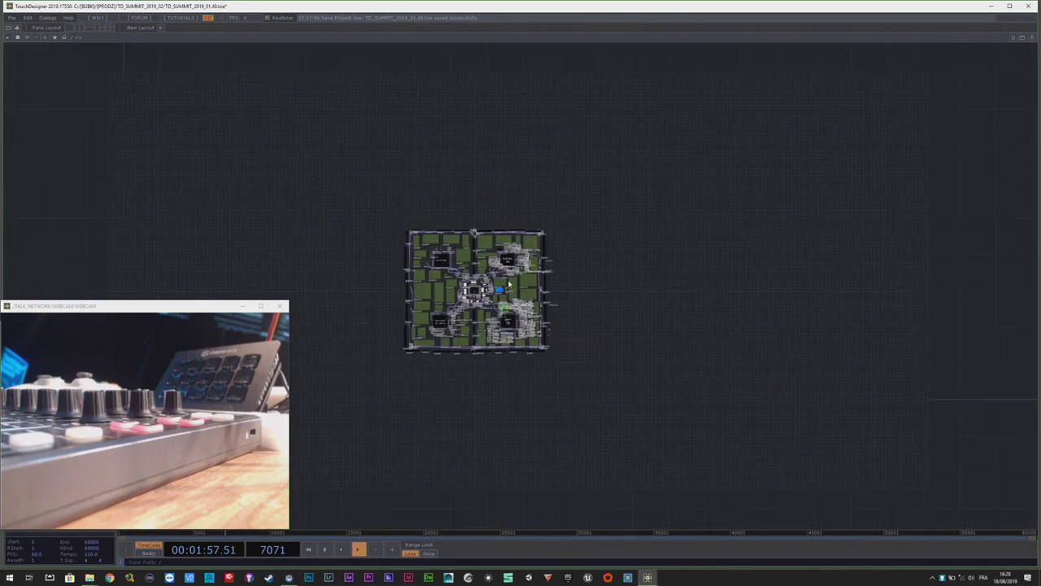
pyautogui.scroll(5, 285, 244)
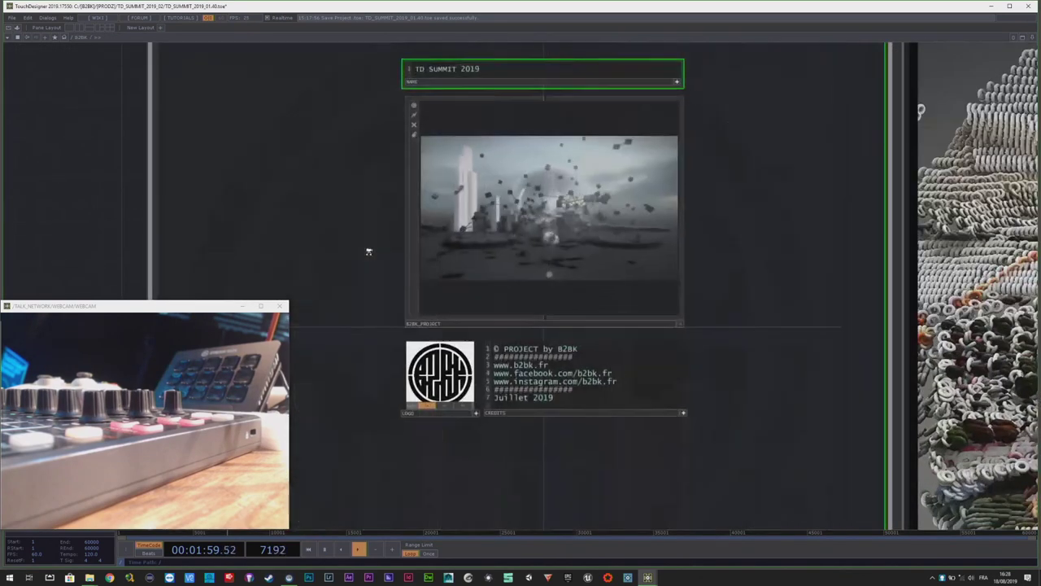
# - Present the live visual in the B2BK_PROJECT viewer up close while operating the MIDI controller, then enter the B2BK_PROJECT network
pyautogui.moveTo(682, 303); pyautogui.dragTo(811, 298)
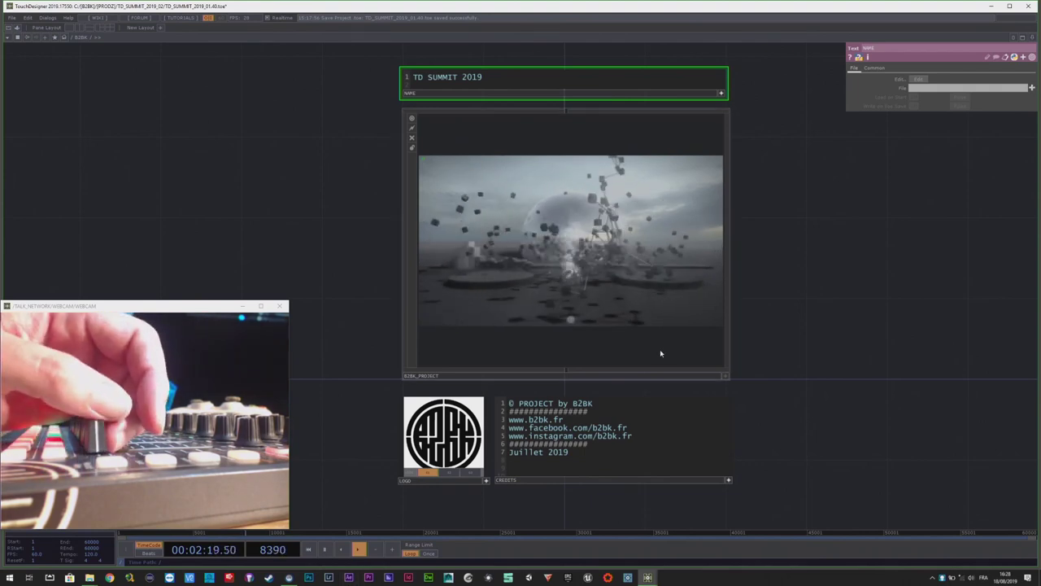
pyautogui.scroll(2, 724, 266)
pyautogui.scroll(-2, 780, 284)
pyautogui.moveTo(836, 265); pyautogui.dragTo(802, 284)
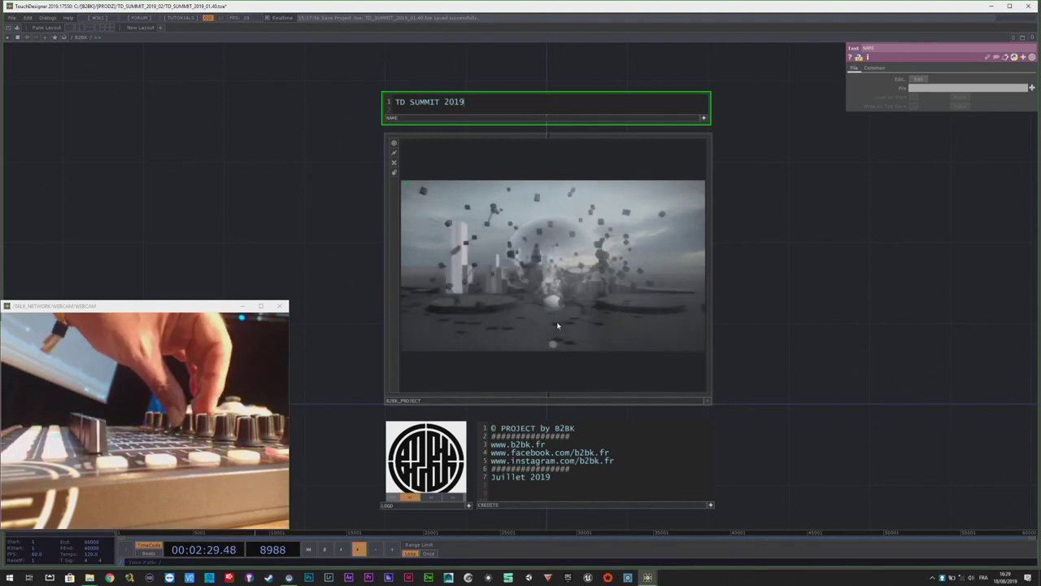
pyautogui.scroll(3, 537, 299)
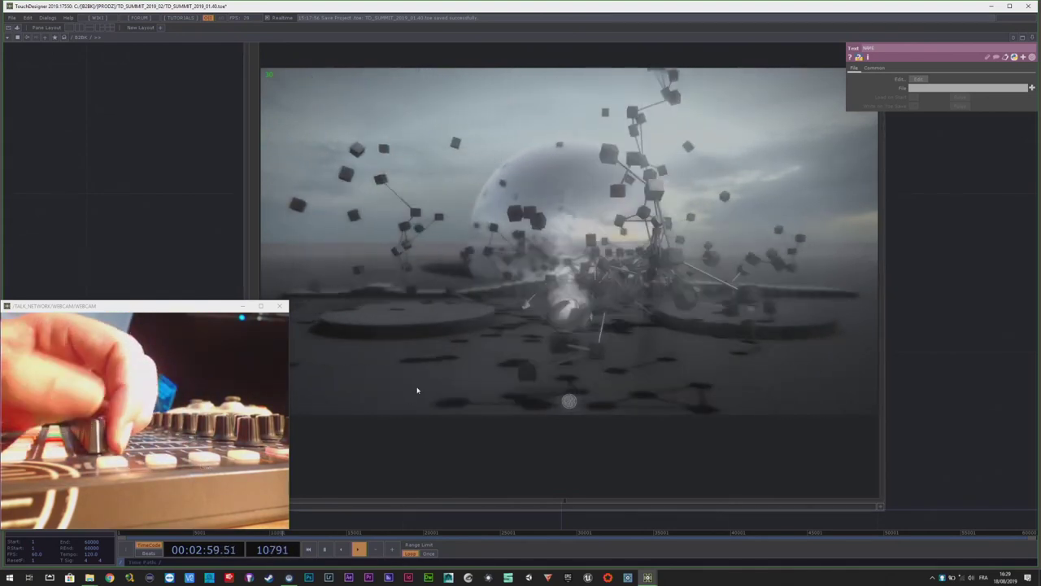
pyautogui.scroll(3, 548, 323)
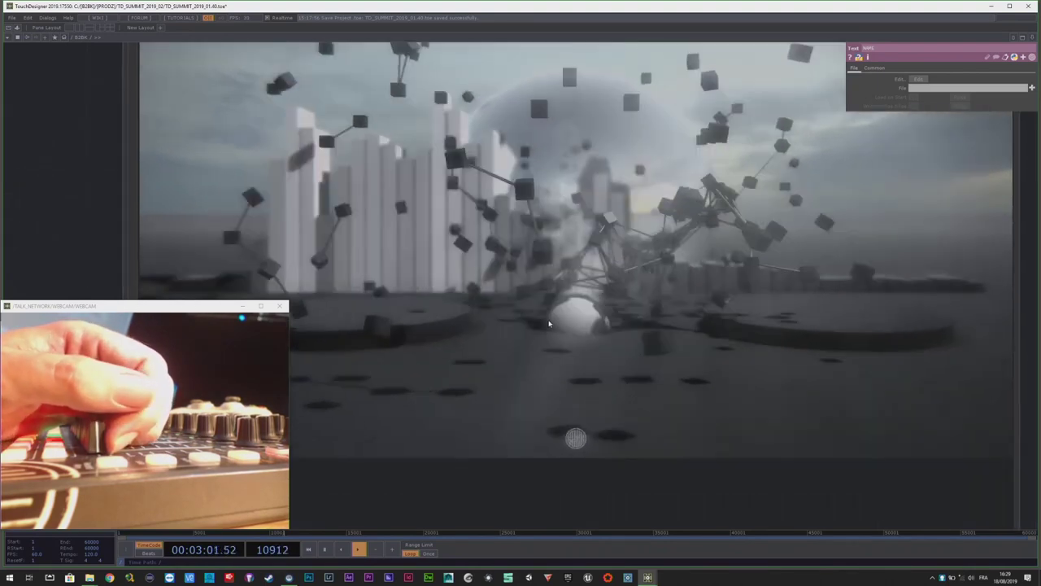
pyautogui.scroll(2, 550, 323)
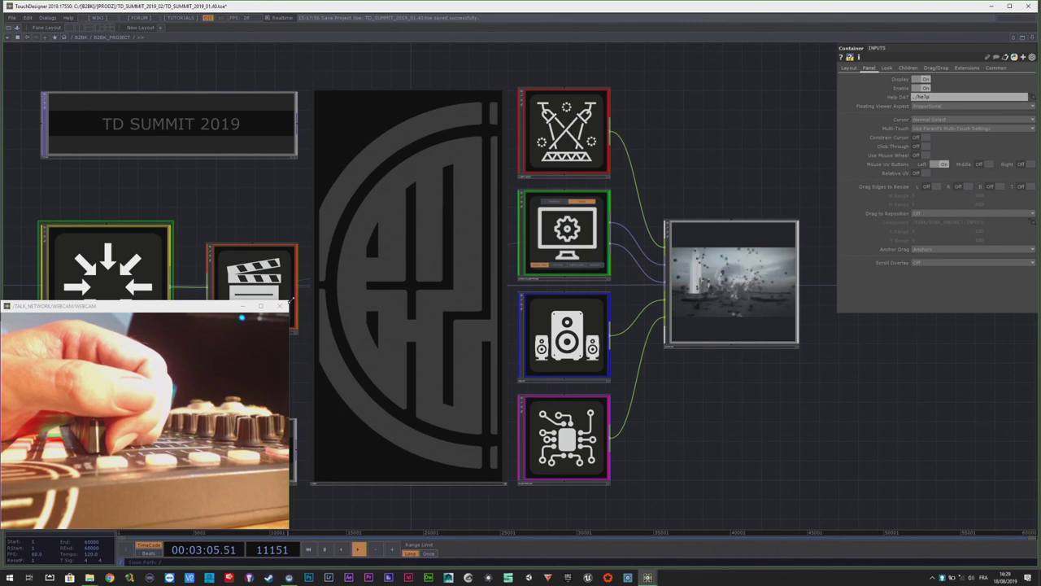
# - Shrink the floating webcam window and enter the INPUTS container to show its device categories
pyautogui.moveTo(290, 302); pyautogui.dragTo(272, 348)
pyautogui.press('i')
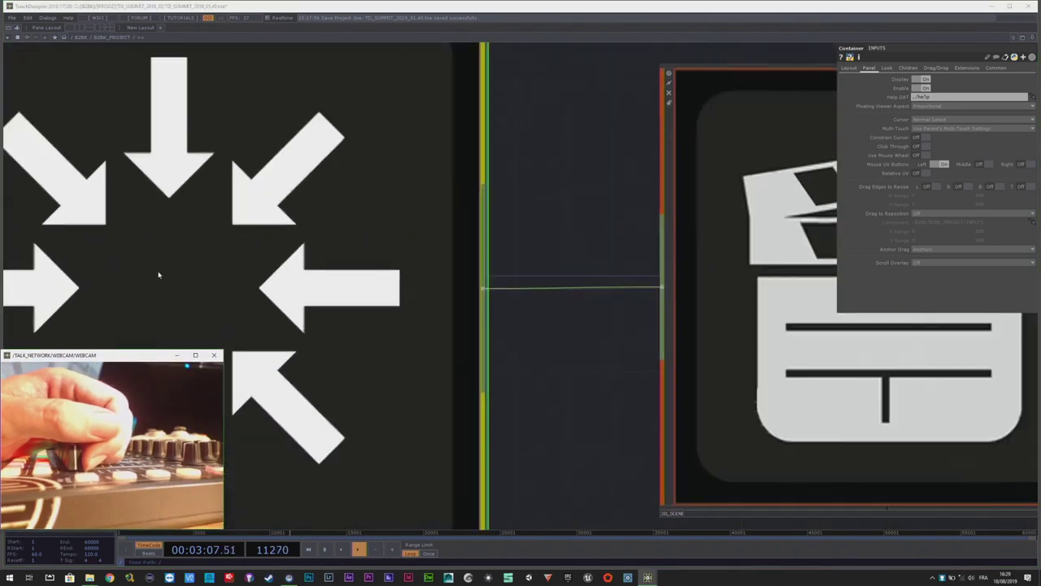
pyautogui.scroll(4, 747, 274)
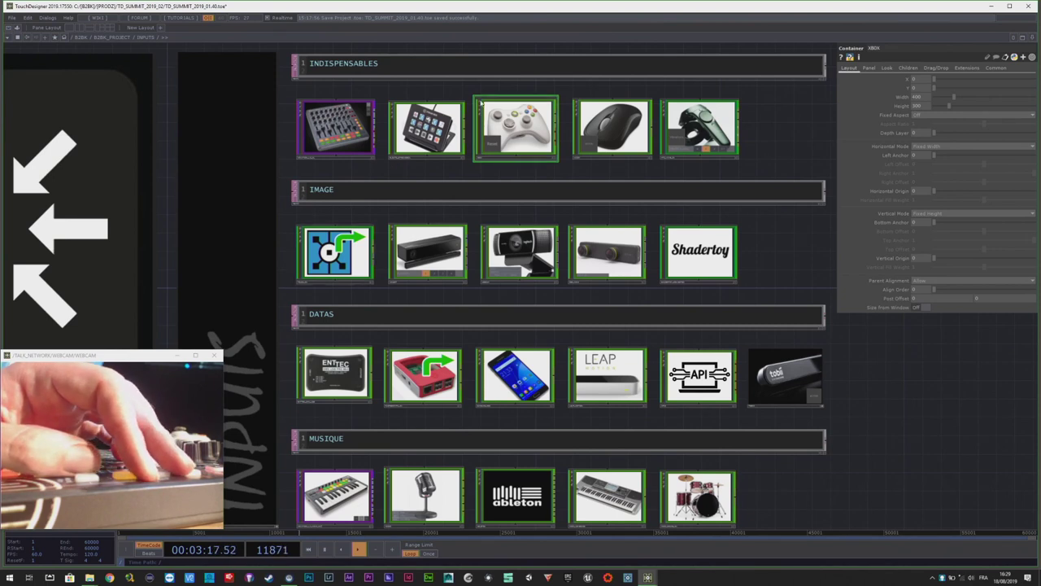
# - Show the help overlay of the NOVATION_LC_XL input, examine its control assignments up close, and hide the overlay
pyautogui.scroll(6, 316, 108)
pyautogui.scroll(-1, 358, 243)
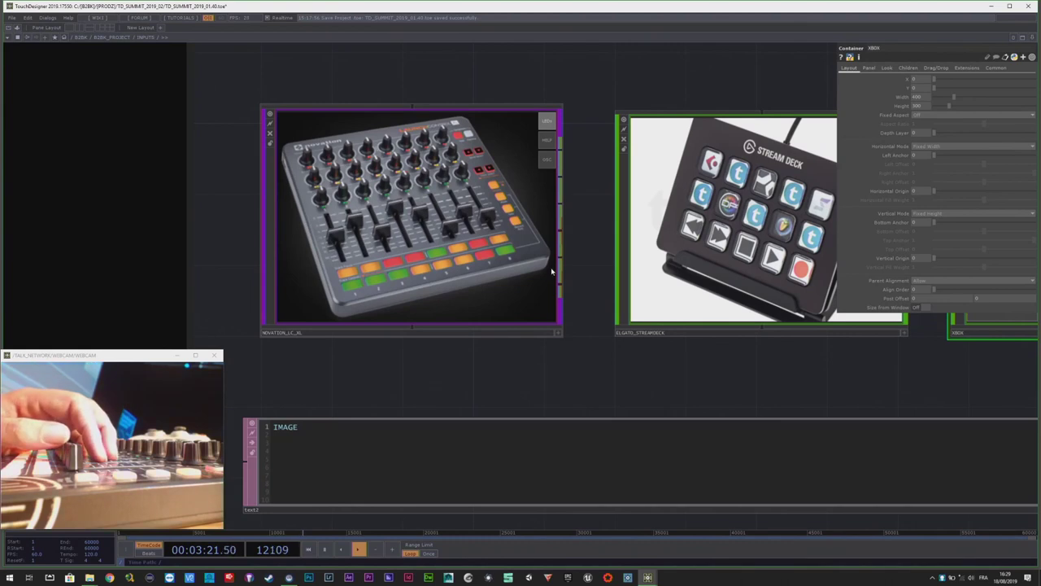
pyautogui.scroll(2, 553, 130)
pyautogui.scroll(-2, 351, 226)
pyautogui.click(498, 130)
pyautogui.scroll(2, 309, 122)
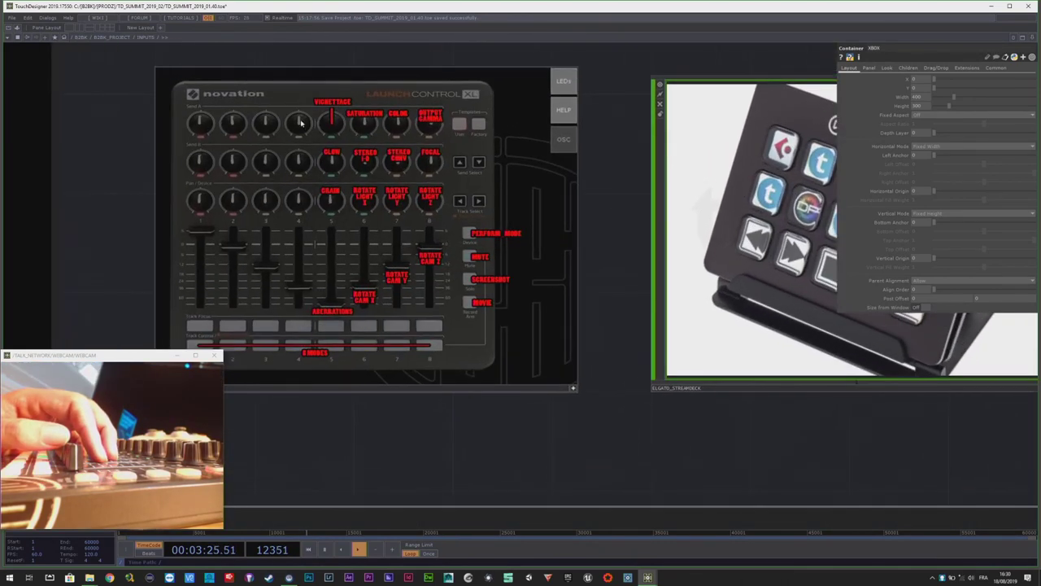
pyautogui.scroll(2, 414, 274)
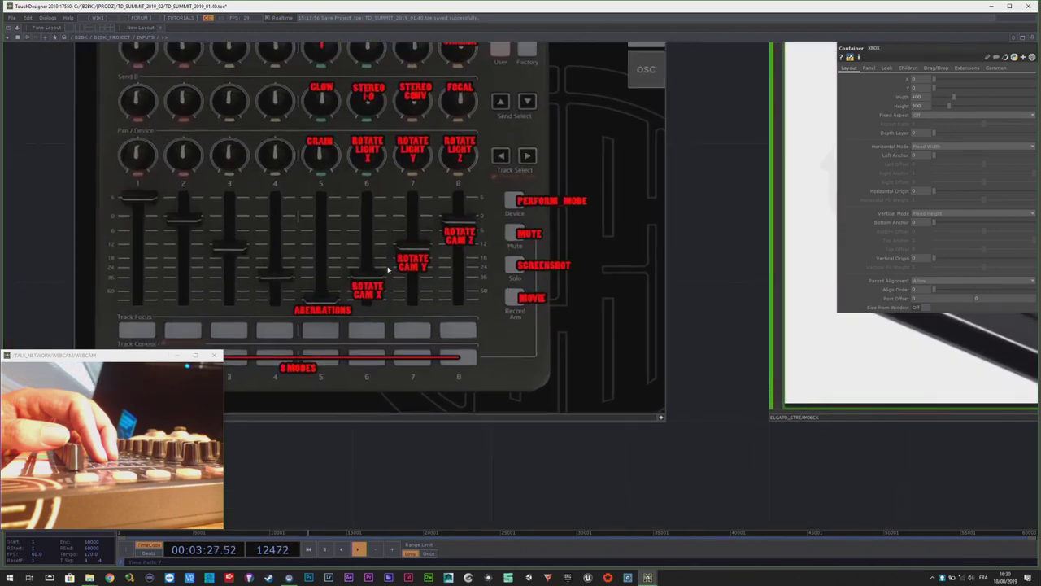
pyautogui.scroll(-2, 391, 268)
pyautogui.click(571, 96)
# - Open the WEBCAM input from the IMAGE category, look over its operator network, and return to the INPUTS network
pyautogui.scroll(-4, 488, 187)
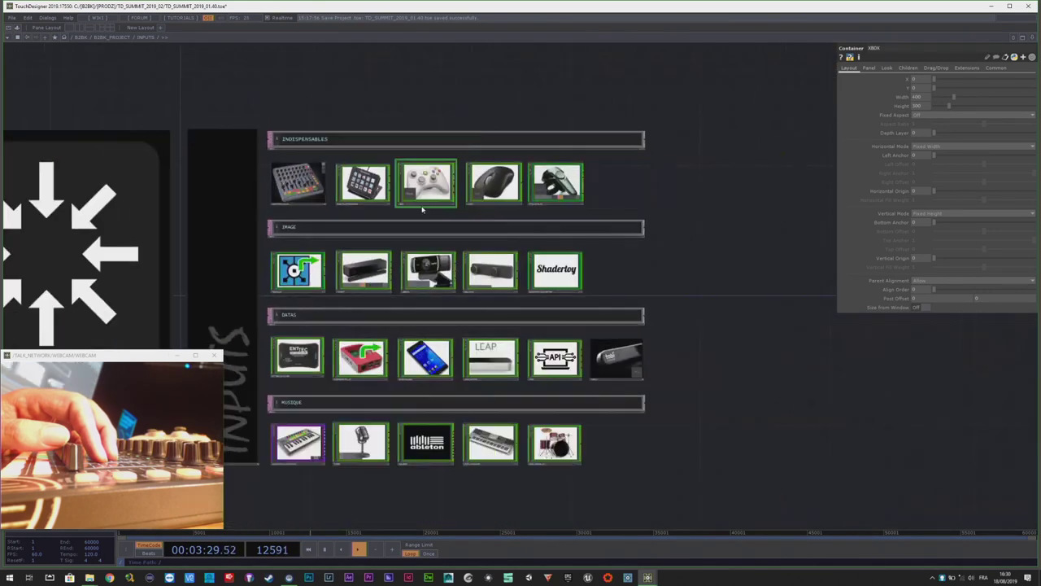
pyautogui.scroll(2, 453, 189)
pyautogui.doubleClick(401, 366)
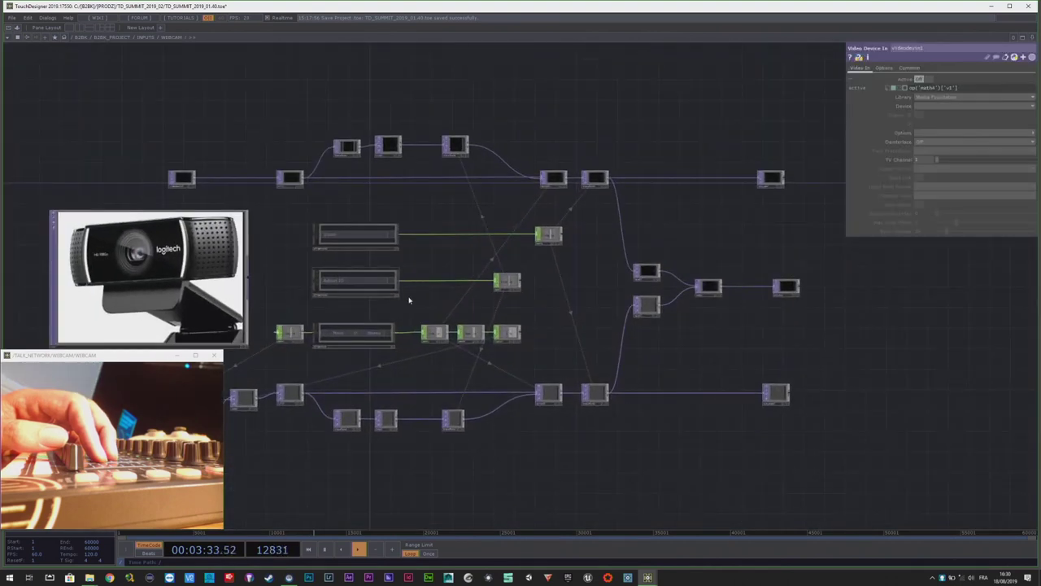
pyautogui.scroll(-4, 413, 305)
pyautogui.scroll(4, 354, 332)
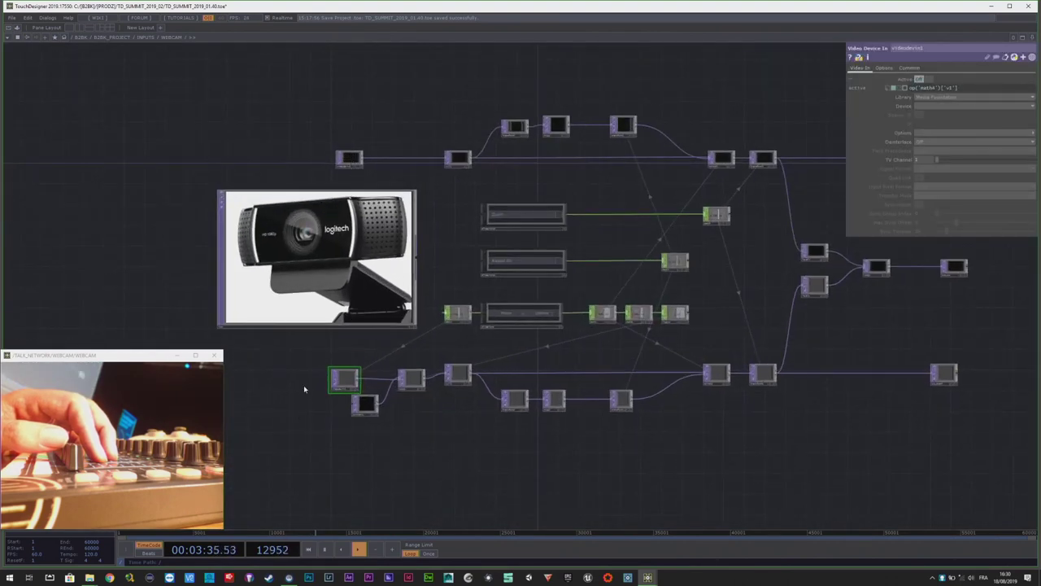
pyautogui.scroll(-5, 356, 375)
pyautogui.scroll(-4, 553, 293)
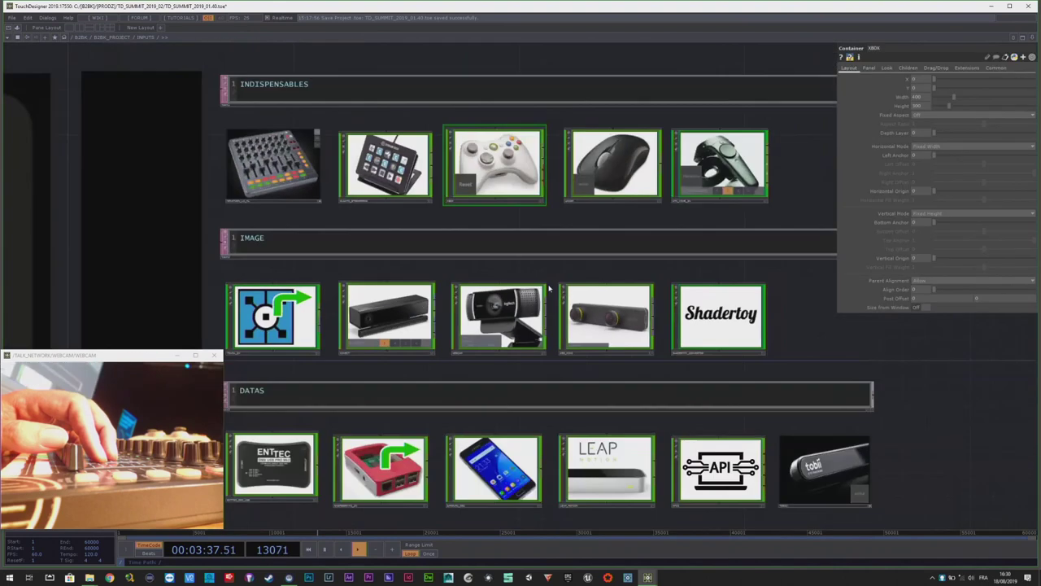
# - Enter the SAMSUNG_OSC input from the DATAS category, inspect its CHOP chain, and return to the INPUTS network
pyautogui.scroll(10, 496, 464)
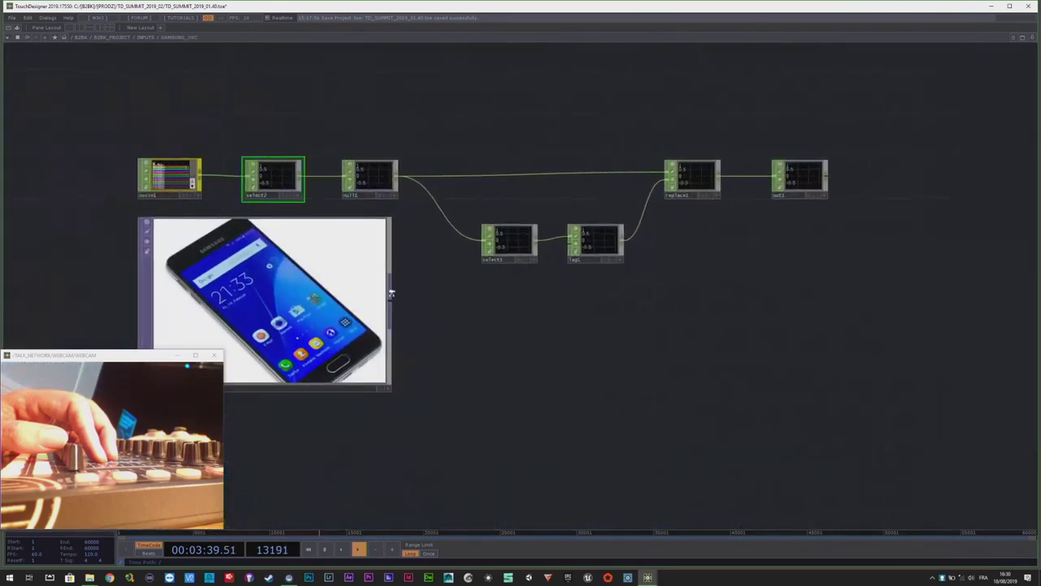
pyautogui.scroll(3, 99, 186)
pyautogui.scroll(-3, 410, 230)
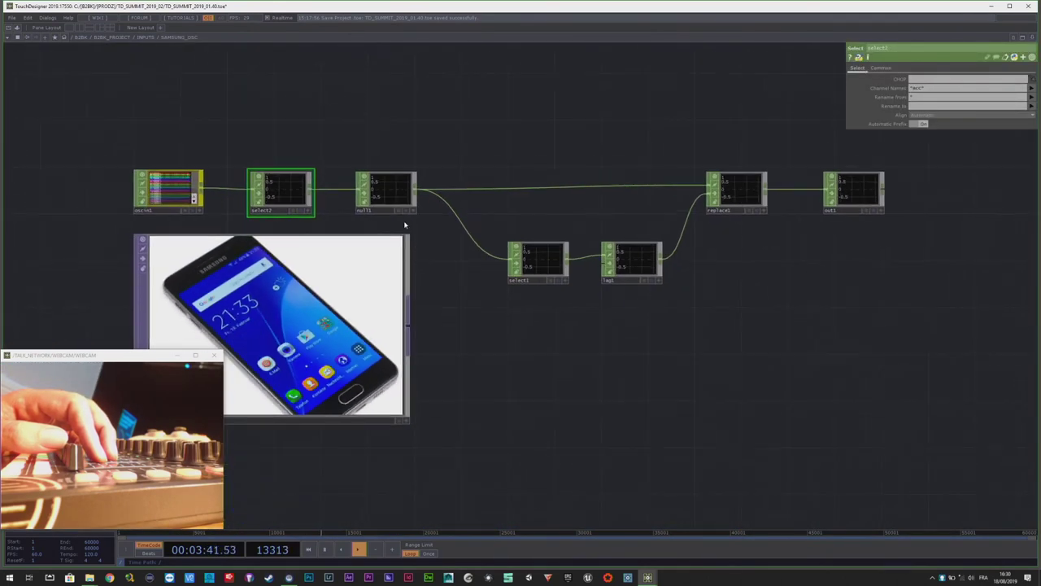
pyautogui.scroll(-8, 741, 286)
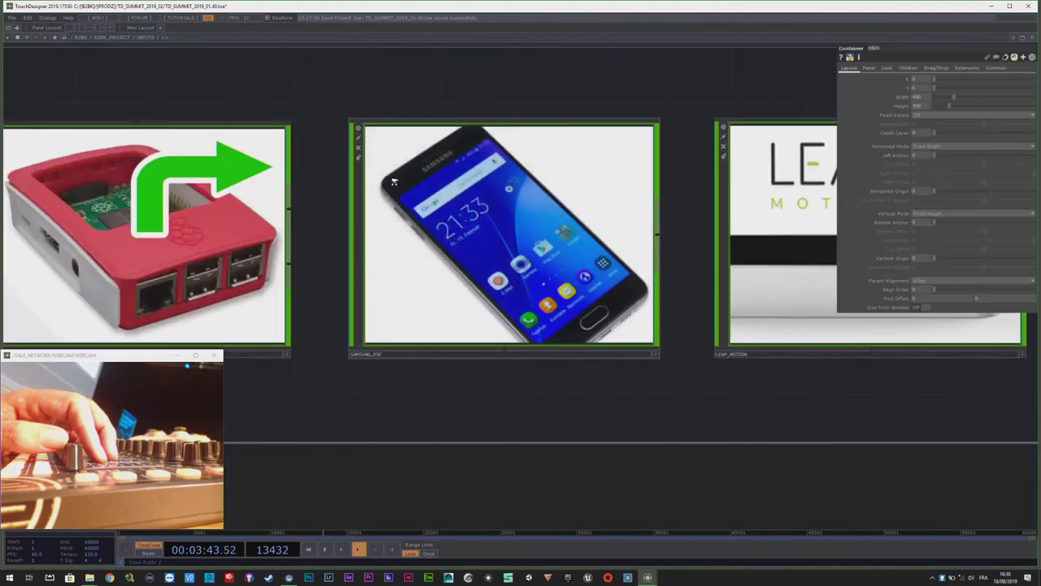
# - Present the APIs input in the DATAS category up close, then frame it with its neighbouring LEAP_MOTION and TOBII inputs
pyautogui.scroll(-3, 672, 351)
pyautogui.scroll(5, 274, 362)
pyautogui.scroll(5, 602, 273)
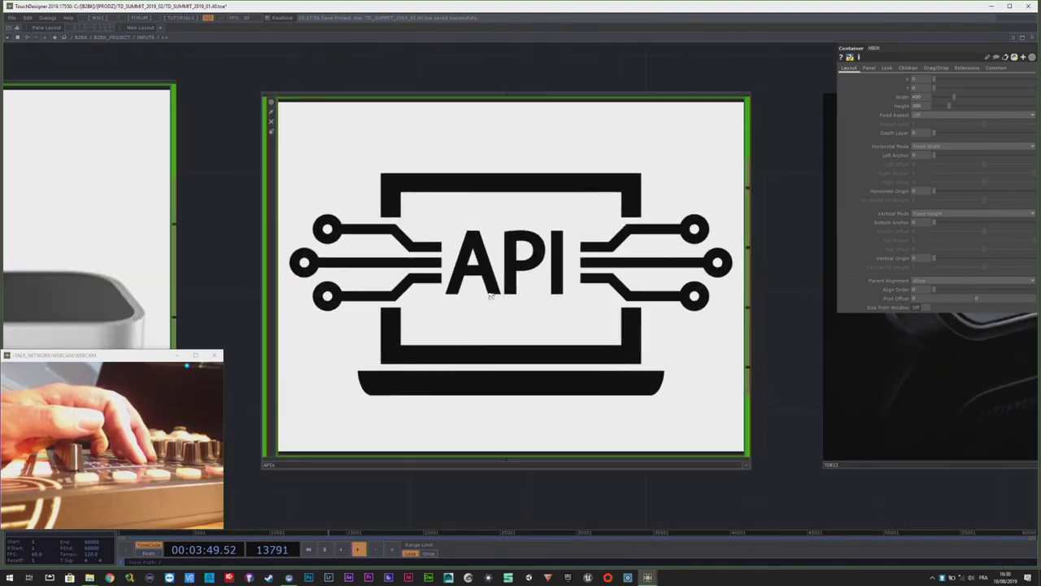
pyautogui.scroll(-5, 432, 316)
pyautogui.scroll(2, 489, 287)
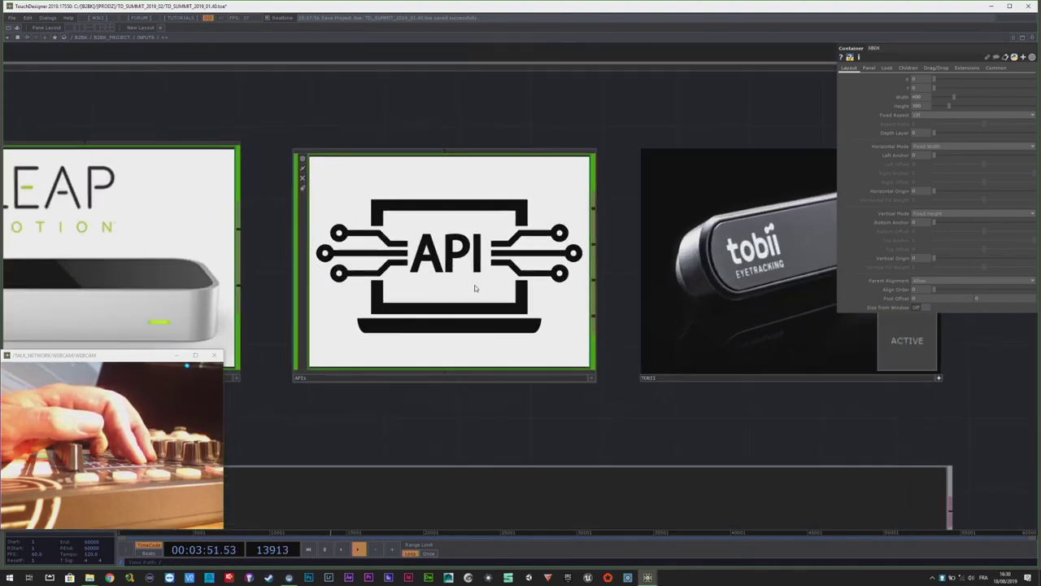
# - Examine the modules of the INPUTS network, from the API and Tobii nodes to the INDISPENSABLES, IMAGE, DATAS and MUSIQUE rows
pyautogui.scroll(-2, 474, 288)
pyautogui.scroll(3, 627, 283)
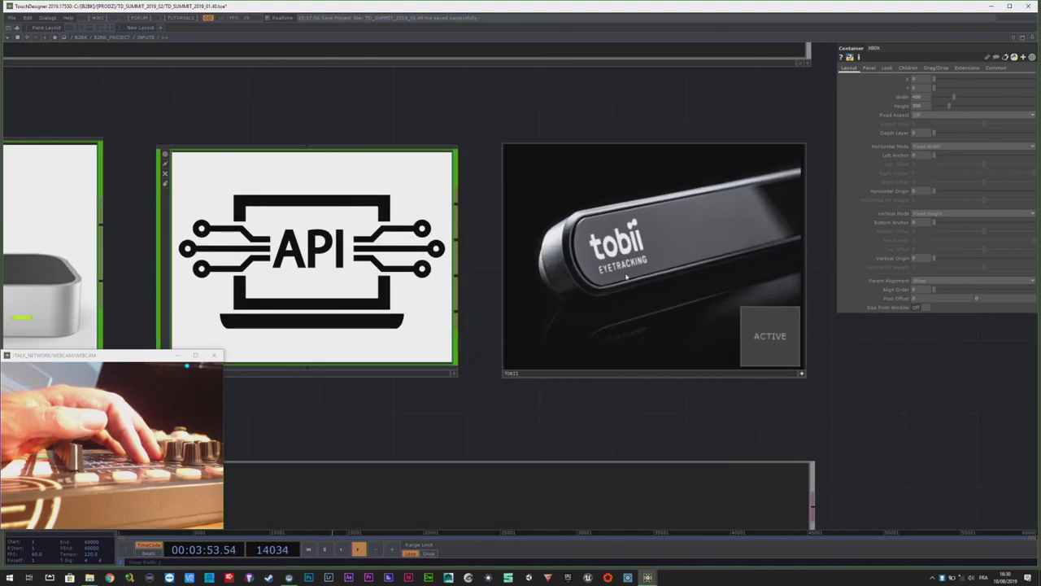
pyautogui.scroll(-3, 697, 278)
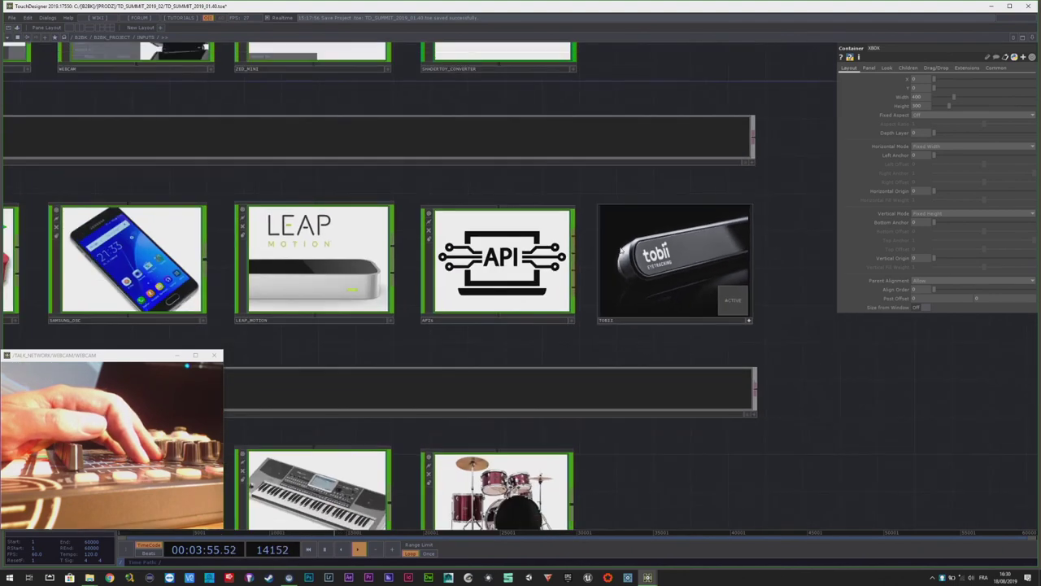
pyautogui.moveTo(38, 346); pyautogui.dragTo(601, 195)
pyautogui.moveTo(785, 470); pyautogui.dragTo(461, 448)
pyautogui.scroll(-3, 575, 325)
pyautogui.scroll(5, 729, 154)
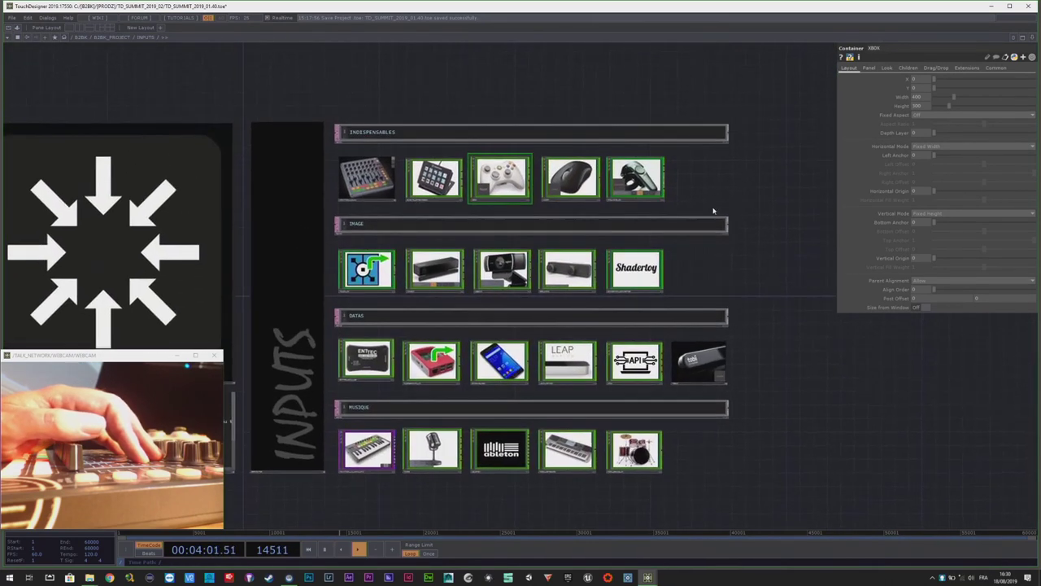
pyautogui.scroll(-3, 731, 250)
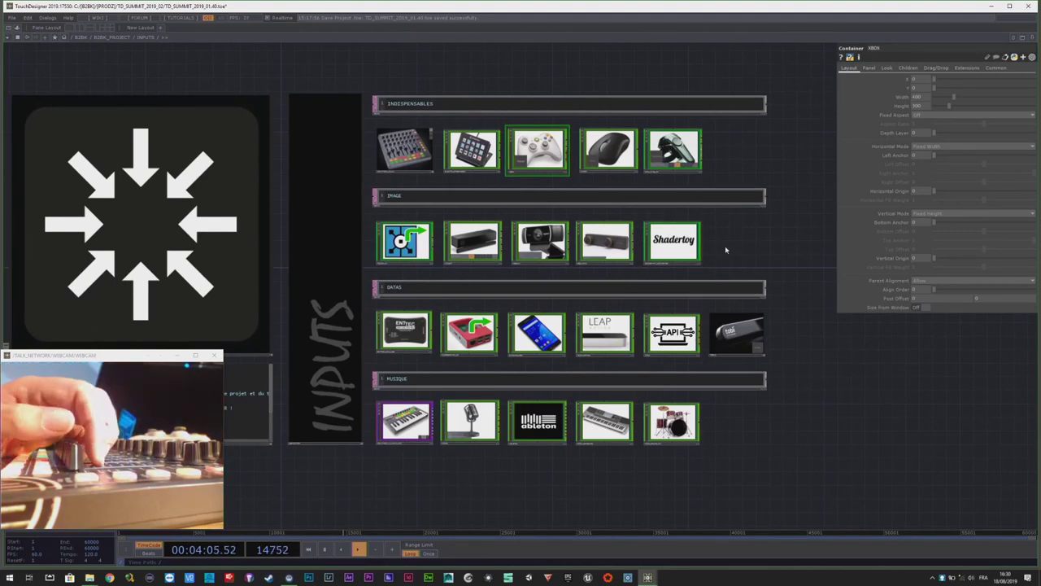
pyautogui.moveTo(766, 240); pyautogui.dragTo(782, 228)
# - Leave the INPUTS network for the B2BK_PROJECT level and enter the 3D_SCENE container
pyautogui.press('u')
pyautogui.scroll(2, 679, 263)
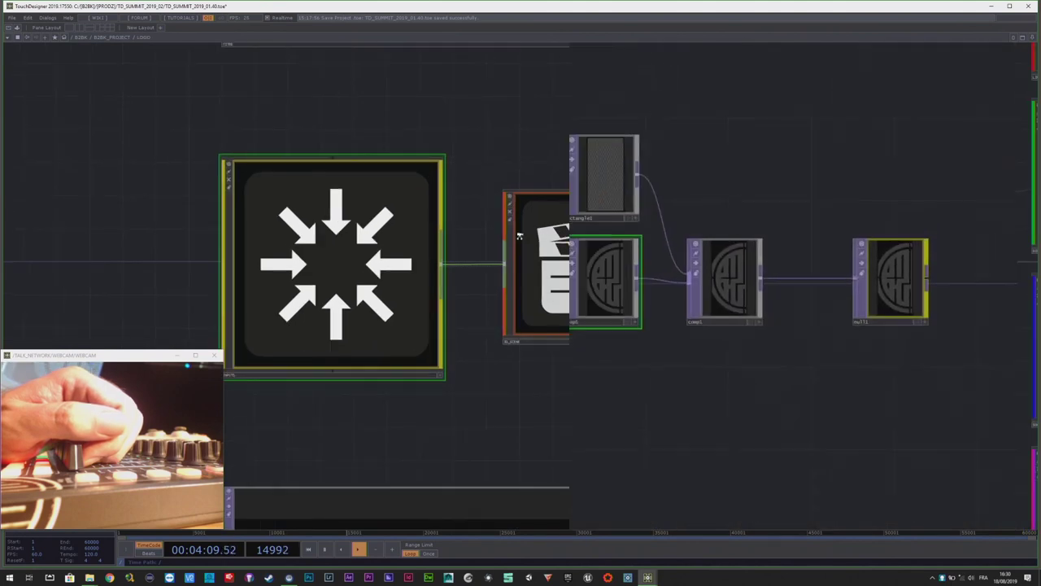
pyautogui.scroll(-5, 533, 254)
pyautogui.press('u')
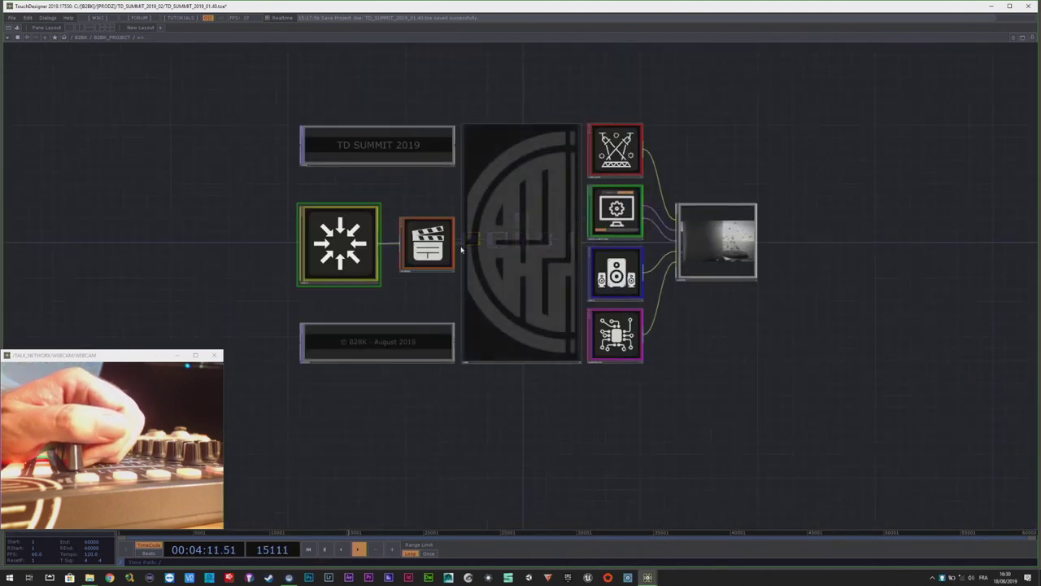
pyautogui.scroll(5, 417, 244)
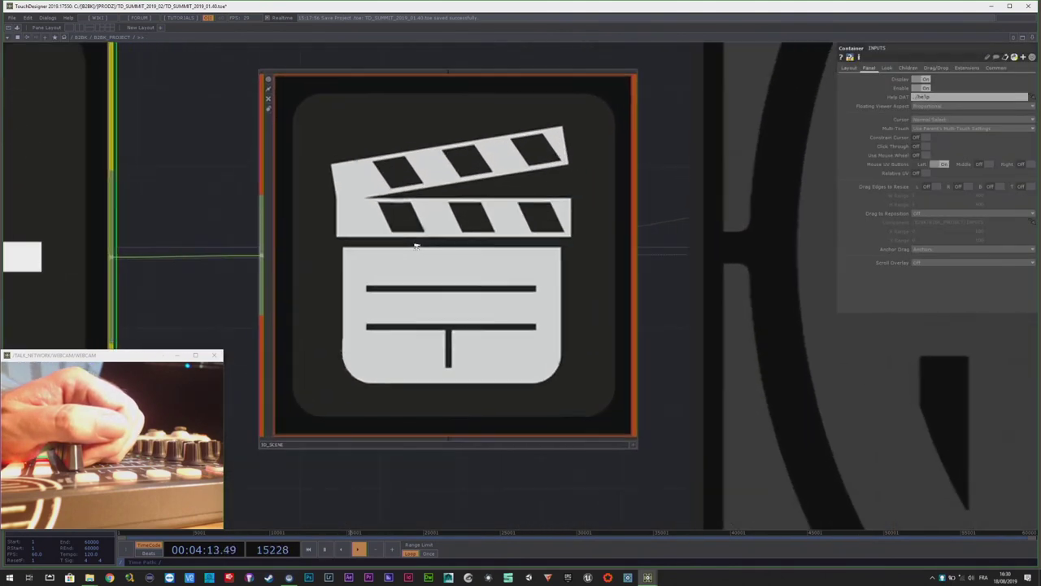
pyautogui.scroll(-5, 417, 252)
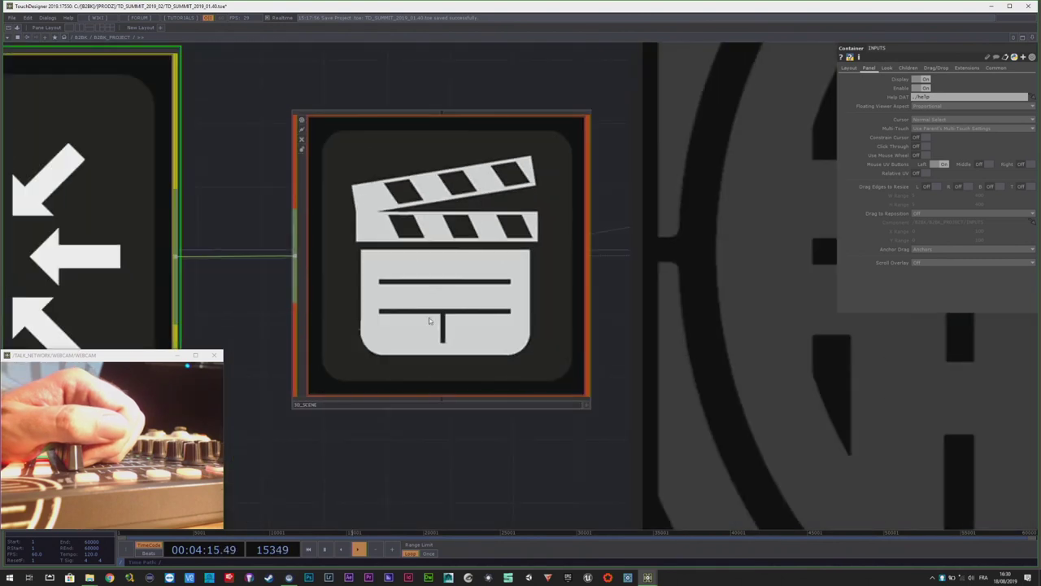
pyautogui.scroll(3, 420, 291)
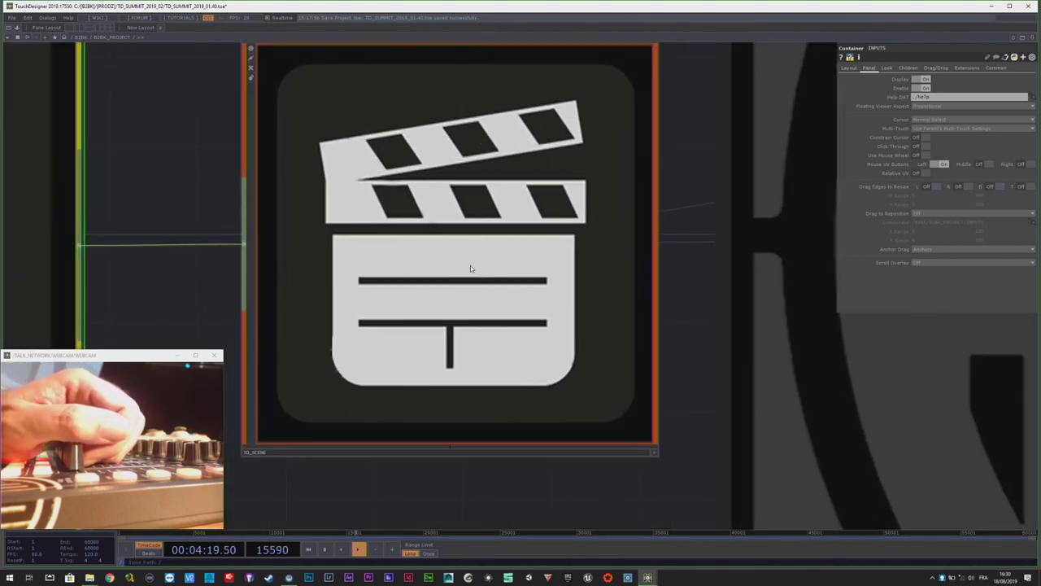
pyautogui.press('u')
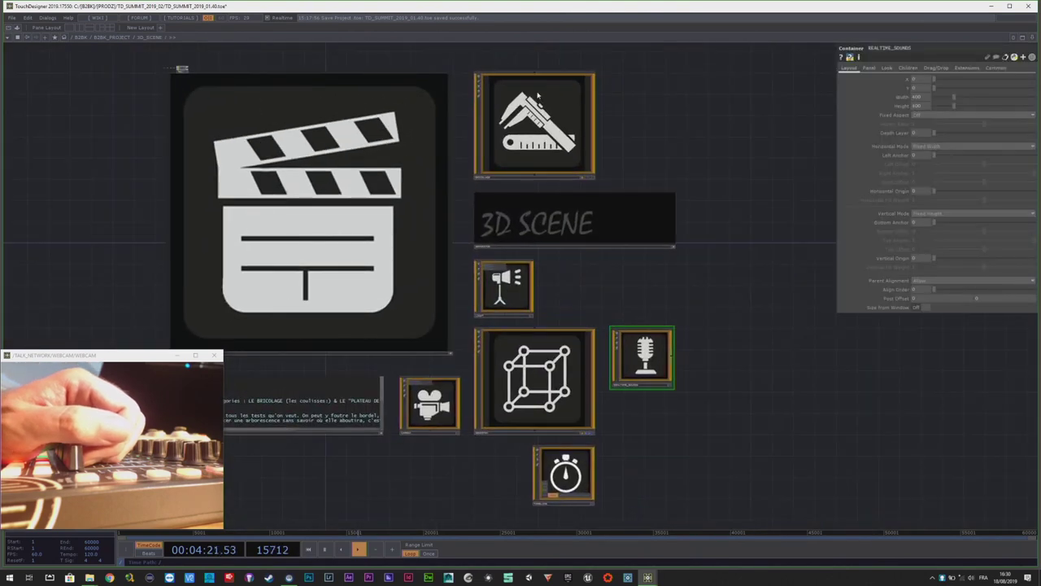
# - Look inside the BRICOLAGE component at its Select and Null chains and return to the 3D_SCENE network
pyautogui.click(525, 98)
pyautogui.scroll(8, 547, 99)
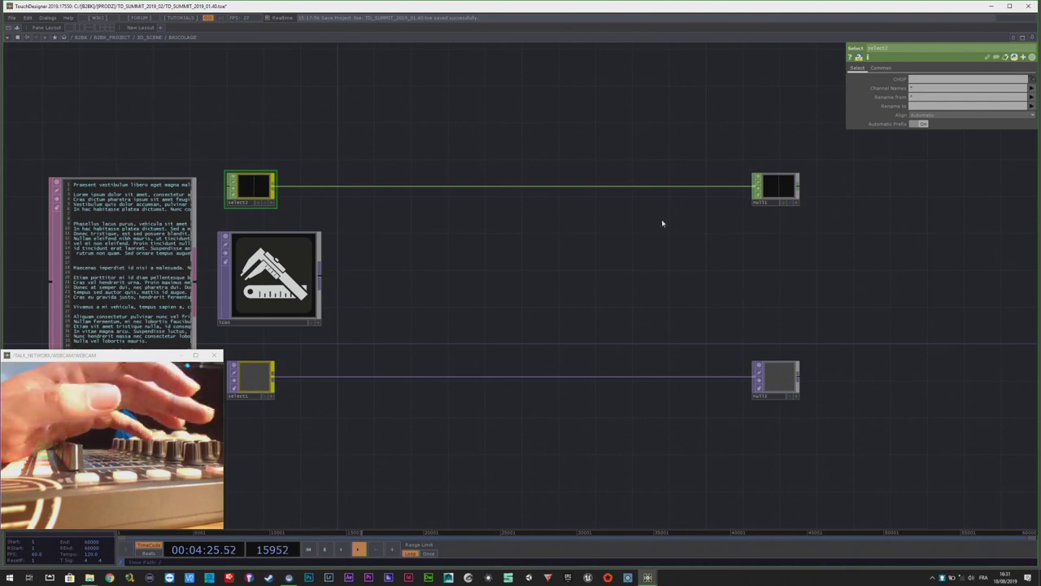
pyautogui.scroll(-6, 331, 164)
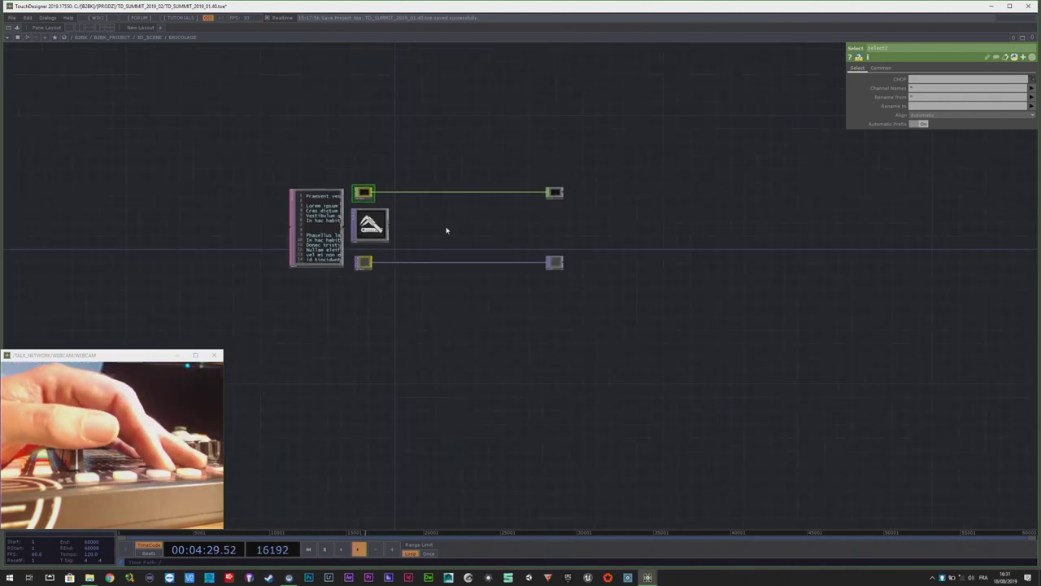
pyautogui.scroll(-3, 446, 225)
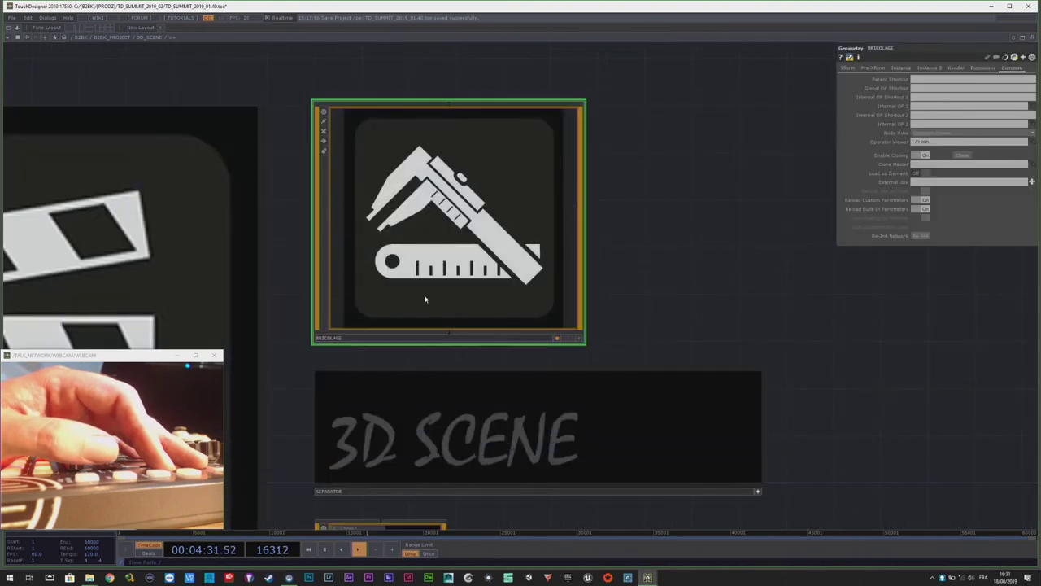
# - Review the LIGHT, CAMERA, GEOMETRY and REALTIME_SOUNDS modules of the 3D scene by selecting each one in turn
pyautogui.scroll(-5, 410, 198)
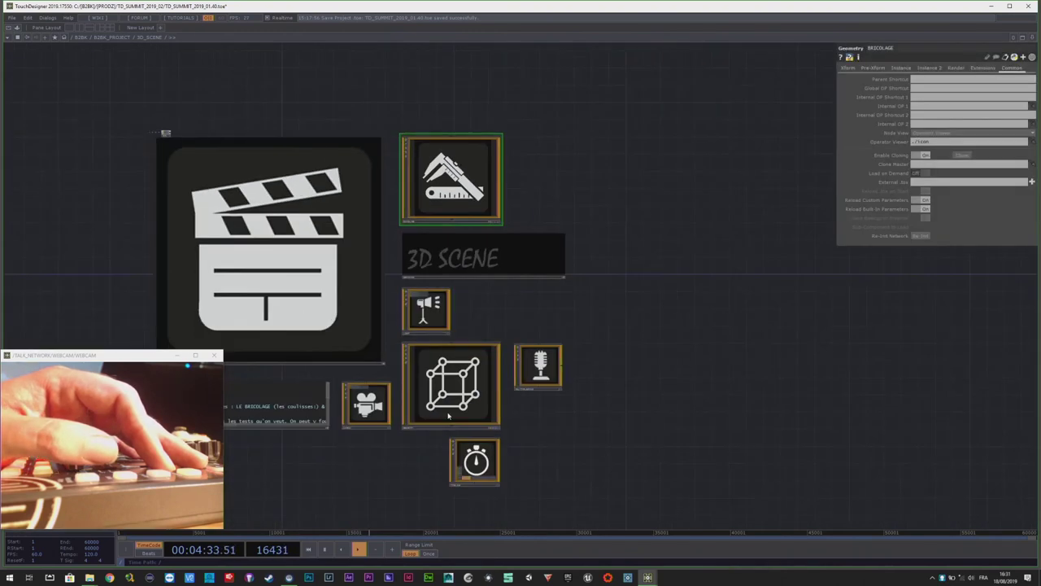
pyautogui.scroll(4, 386, 446)
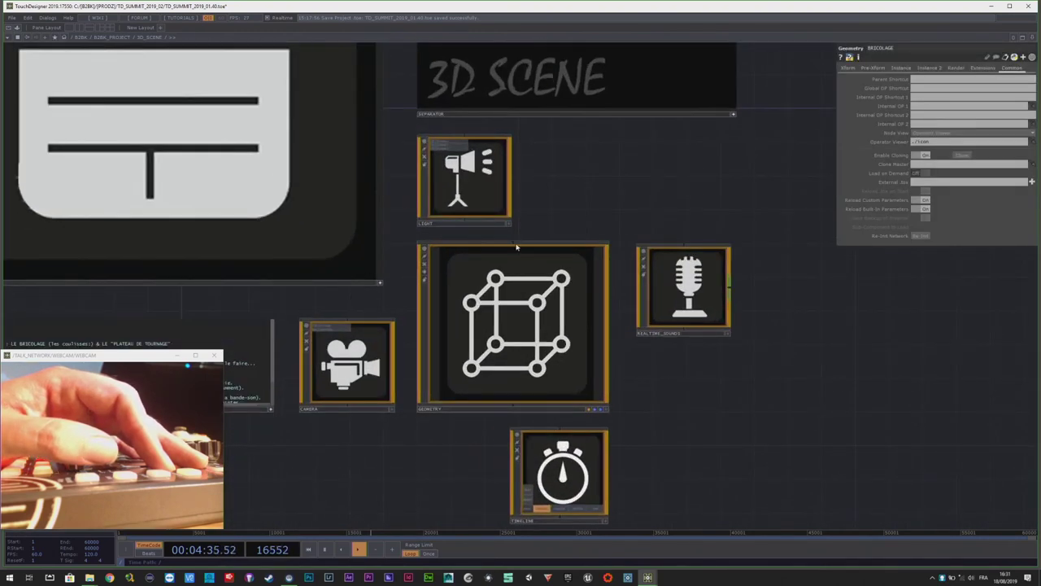
pyautogui.click(469, 189)
pyautogui.click(353, 380)
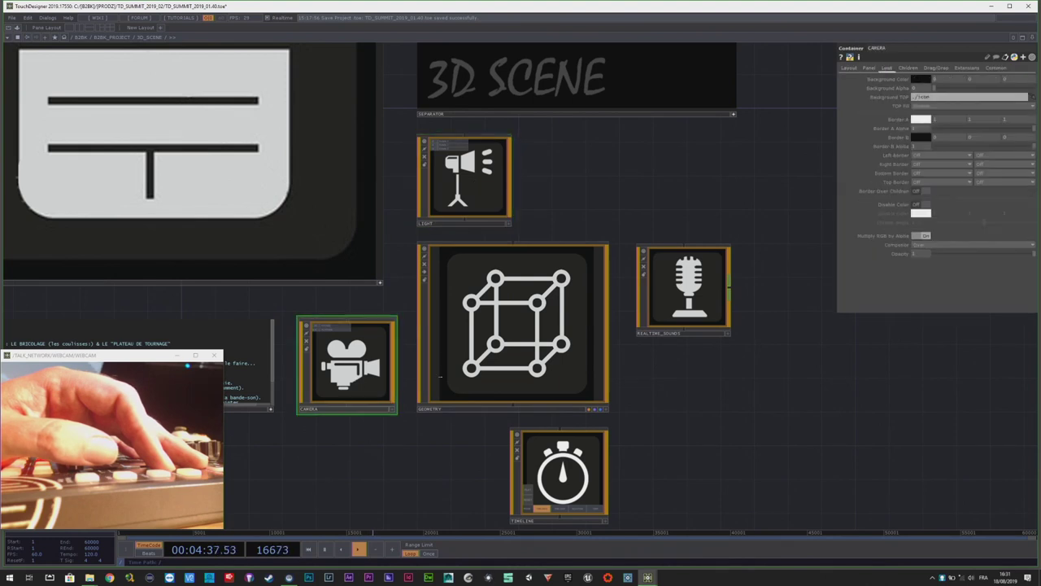
pyautogui.click(505, 327)
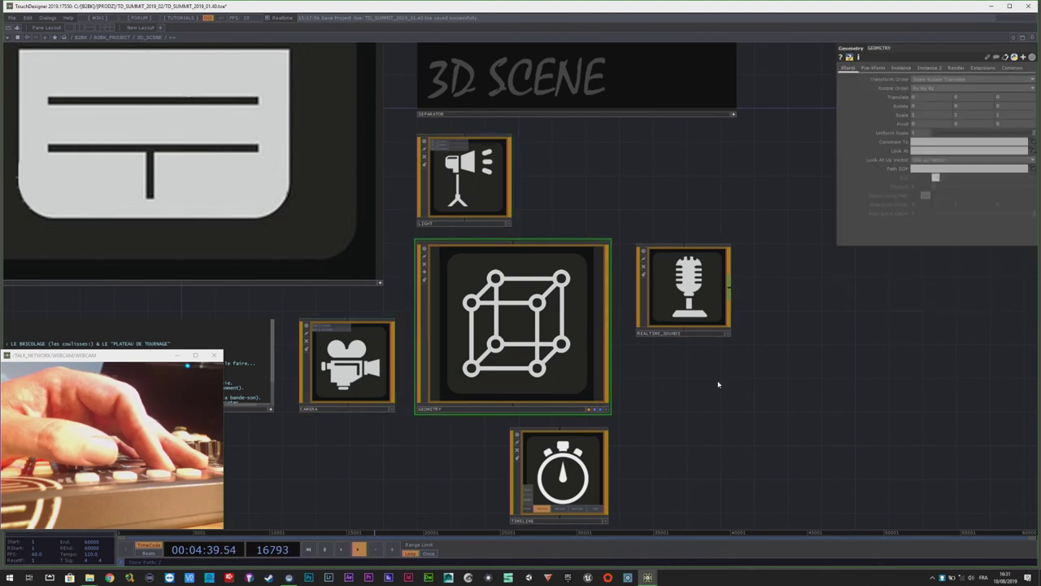
pyautogui.scroll(5, 674, 332)
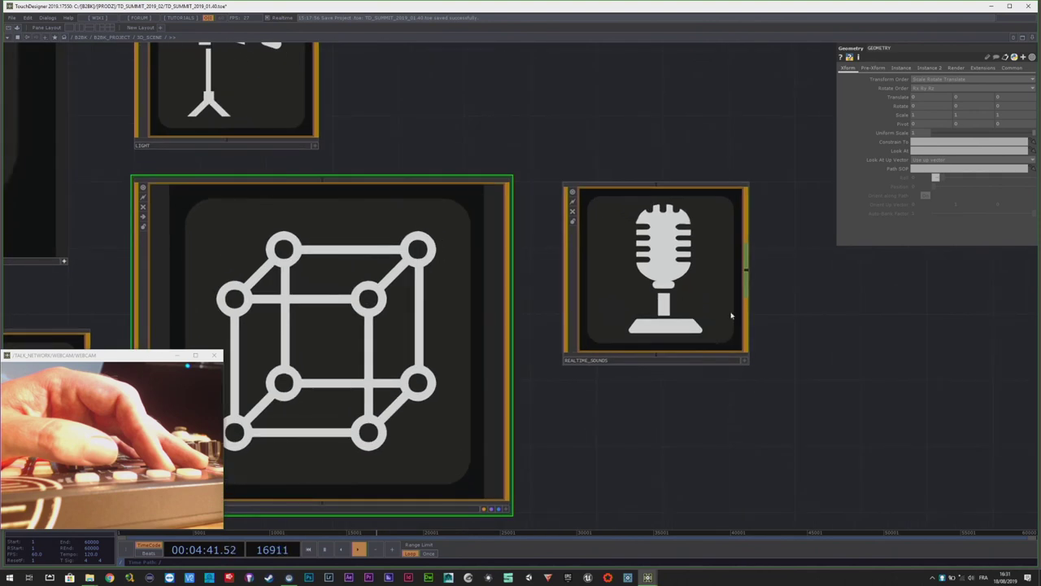
pyautogui.moveTo(790, 377); pyautogui.dragTo(763, 377)
pyautogui.click(707, 354)
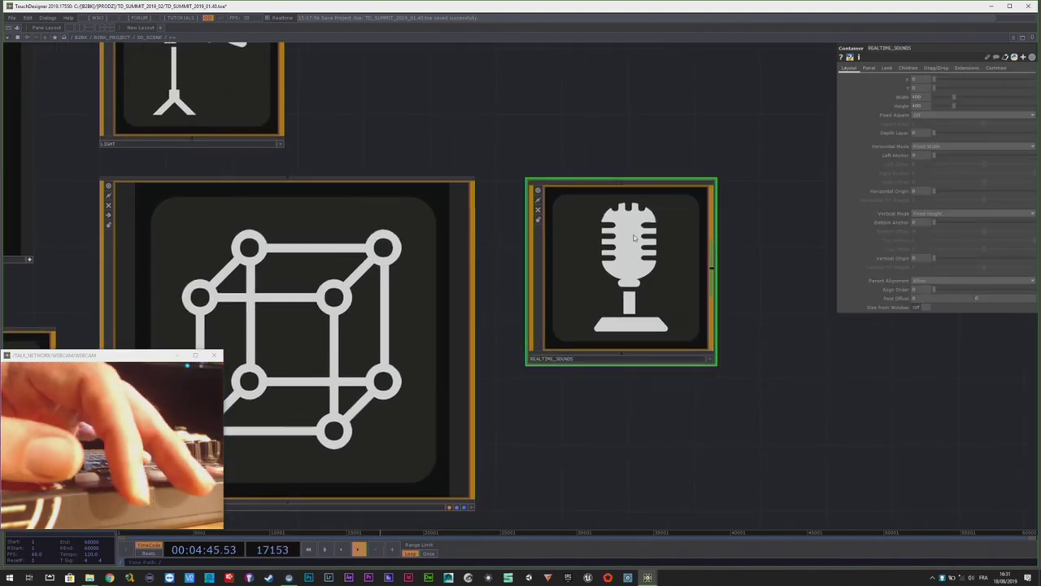
# - Examine the TIMELINE module with its play, reset and mode controls below the GEOMETRY component
pyautogui.scroll(-5, 642, 303)
pyautogui.moveTo(555, 380); pyautogui.dragTo(646, 315, button='middle')
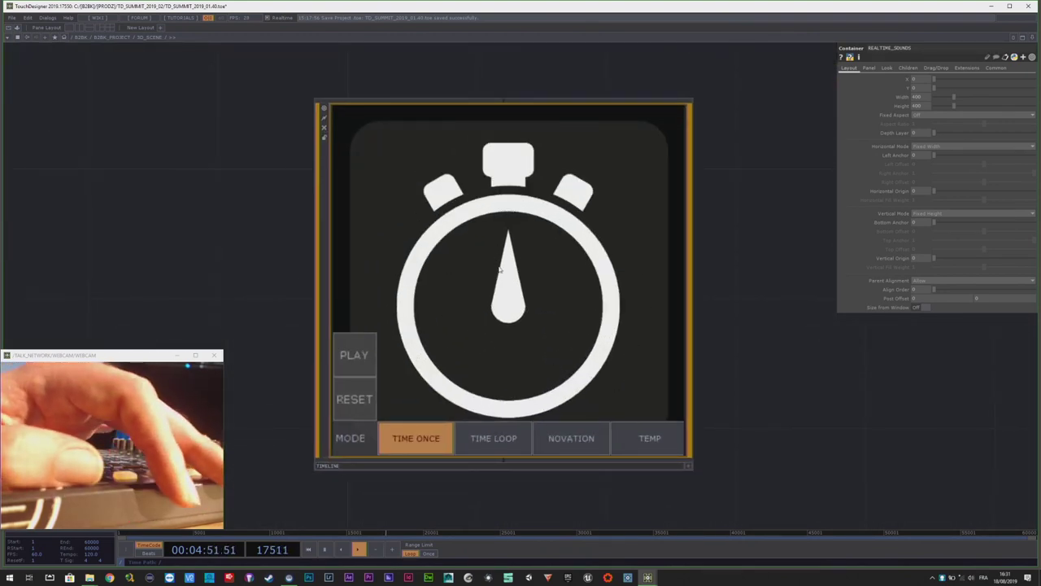
pyautogui.scroll(-5, 504, 290)
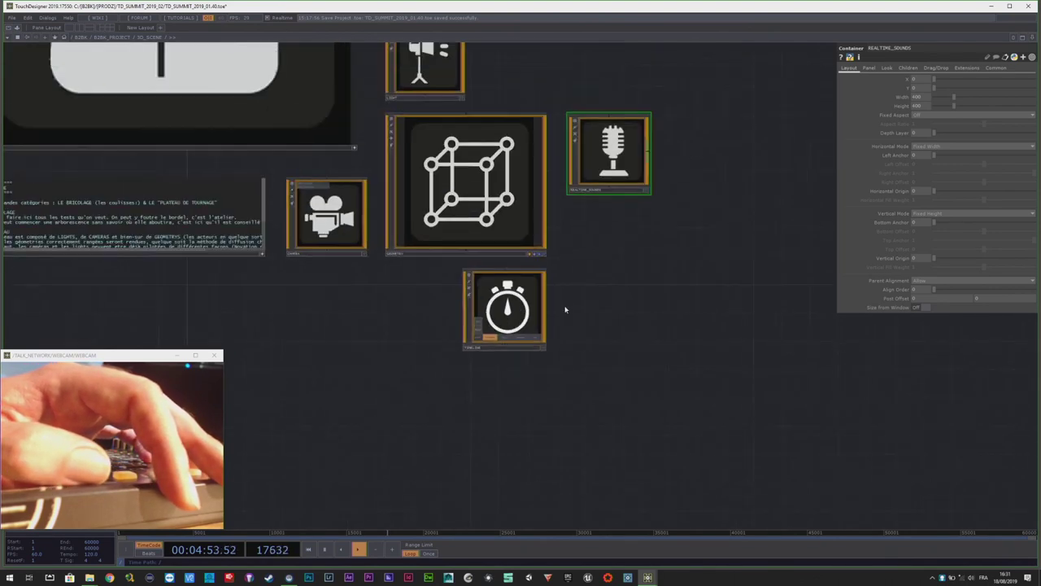
pyautogui.moveTo(648, 291); pyautogui.dragTo(700, 421)
# - Inspect the light1, ambient1 and environment1 components inside the LIGHT container and return to the 3D_SCENE network
pyautogui.scroll(5, 473, 198)
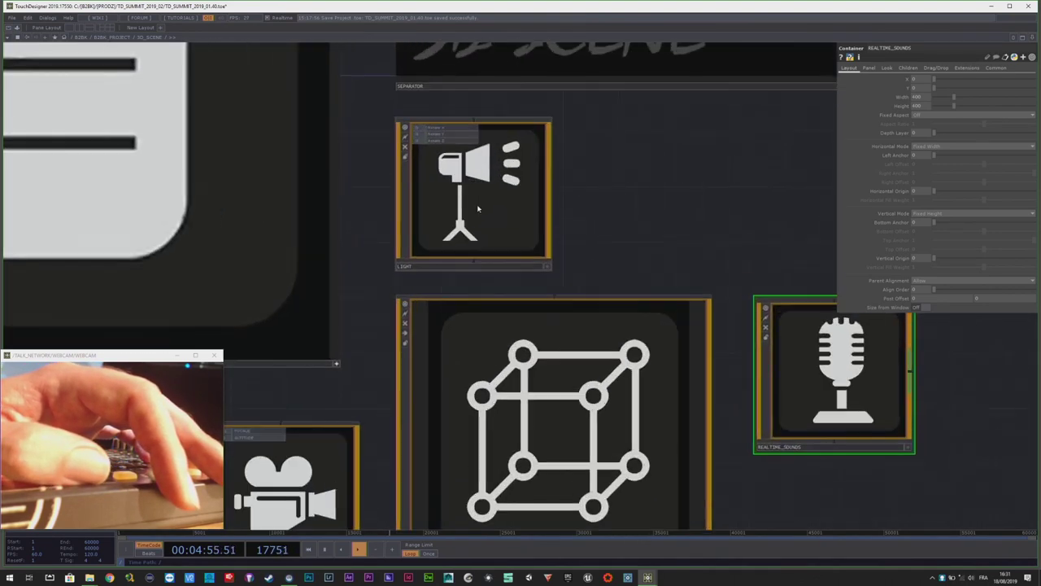
pyautogui.scroll(4, 473, 191)
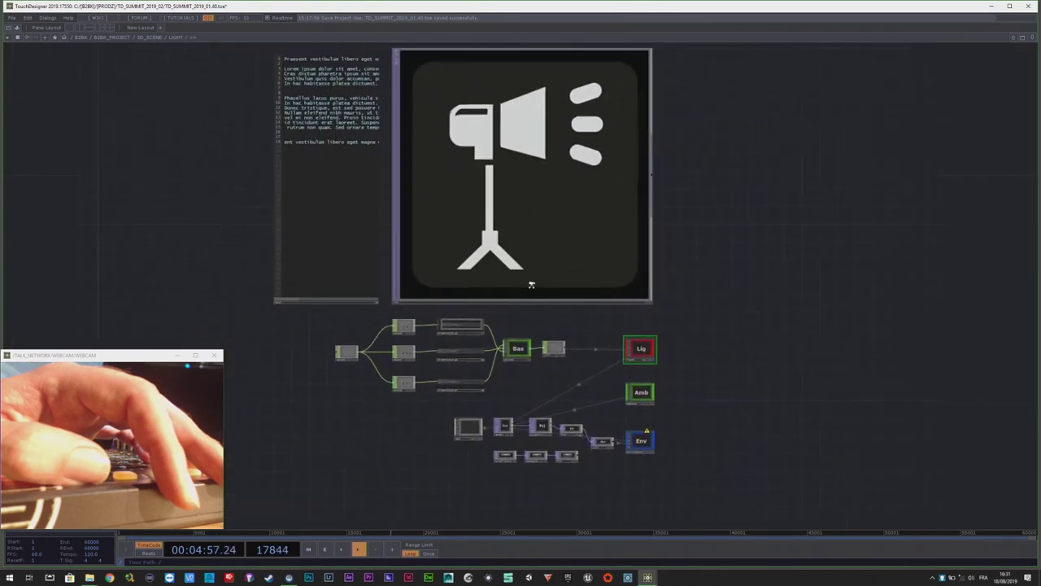
pyautogui.scroll(4, 618, 436)
pyautogui.scroll(4, 619, 435)
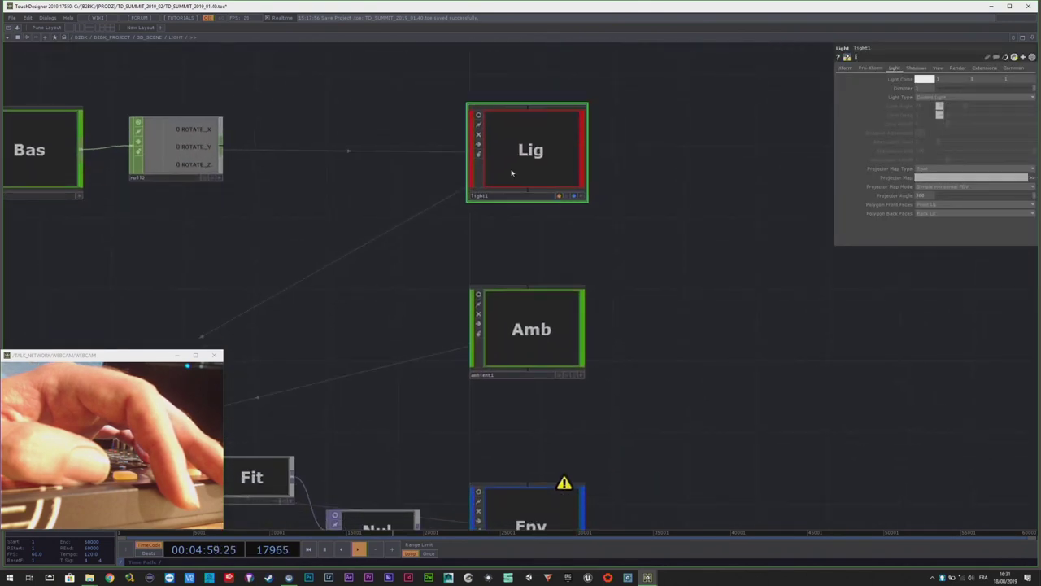
pyautogui.click(514, 332)
pyautogui.scroll(4, 456, 412)
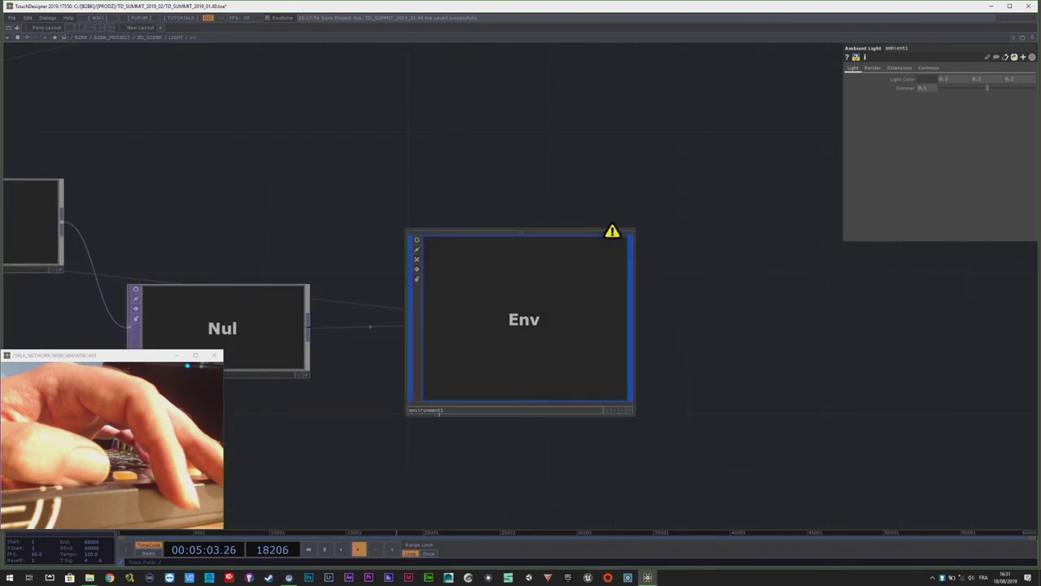
pyautogui.scroll(-8, 479, 447)
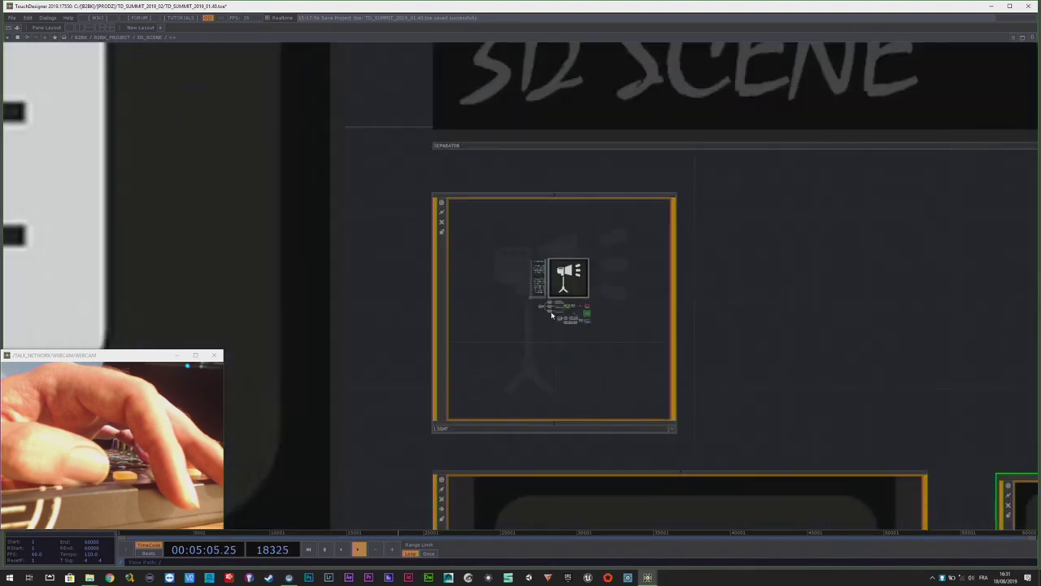
# - Inspect the CAMERA container's network, including STEREO_CAM and the parameters of DOME_CAM, and return to the 3D_SCENE network
pyautogui.scroll(-5, 549, 241)
pyautogui.scroll(2, 445, 459)
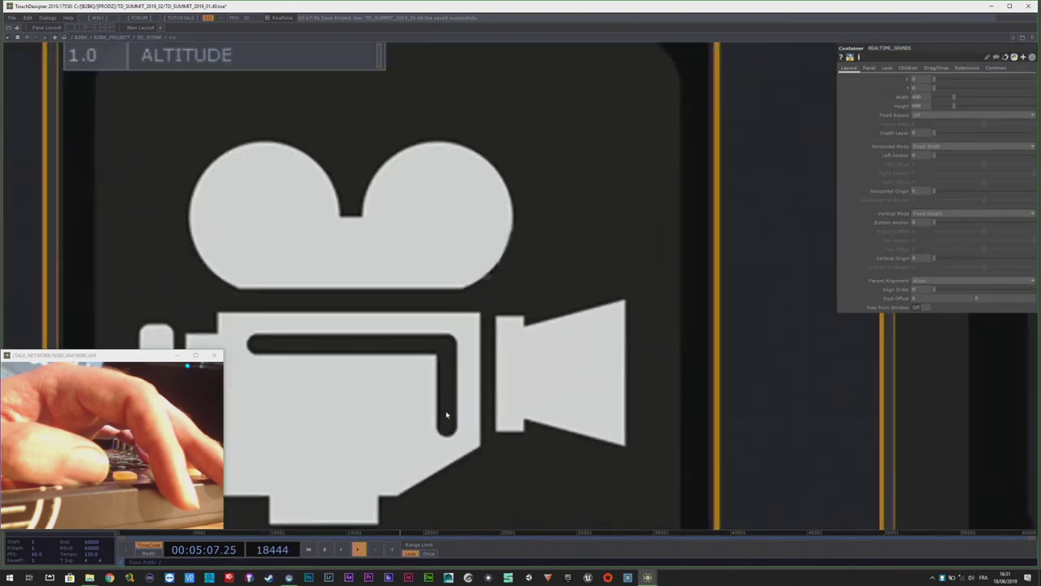
pyautogui.scroll(2, 446, 408)
pyautogui.scroll(5, 593, 287)
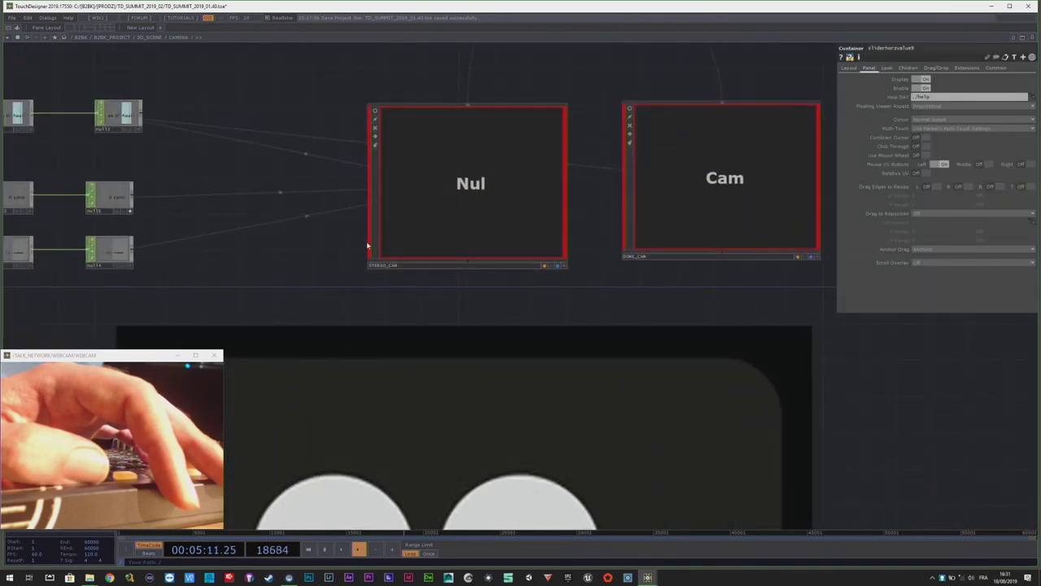
pyautogui.scroll(-3, 416, 278)
pyautogui.scroll(5, 739, 251)
pyautogui.click(561, 241)
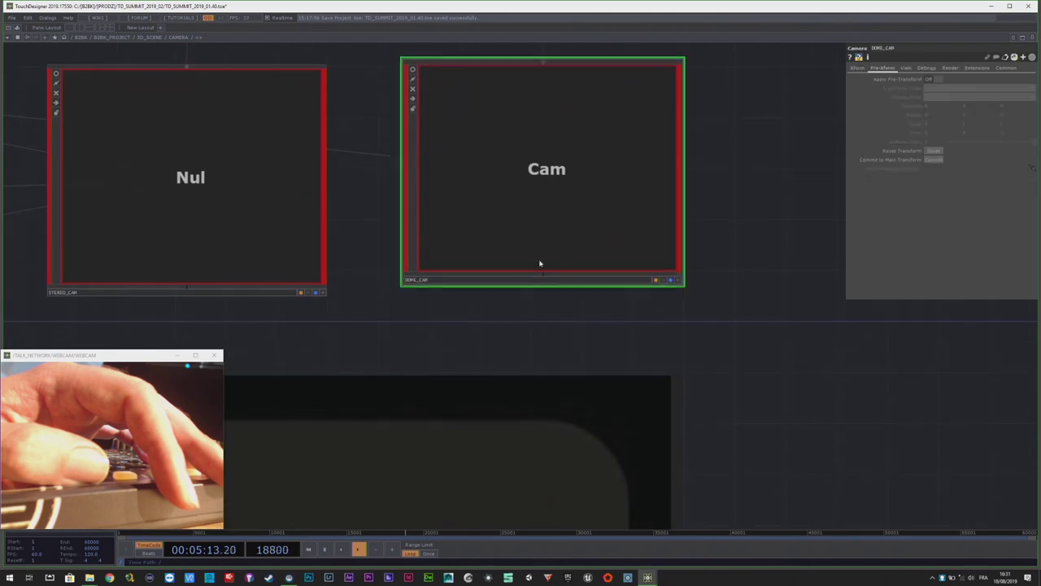
pyautogui.scroll(-3, 569, 267)
pyautogui.scroll(-5, 570, 267)
pyautogui.scroll(4, 358, 225)
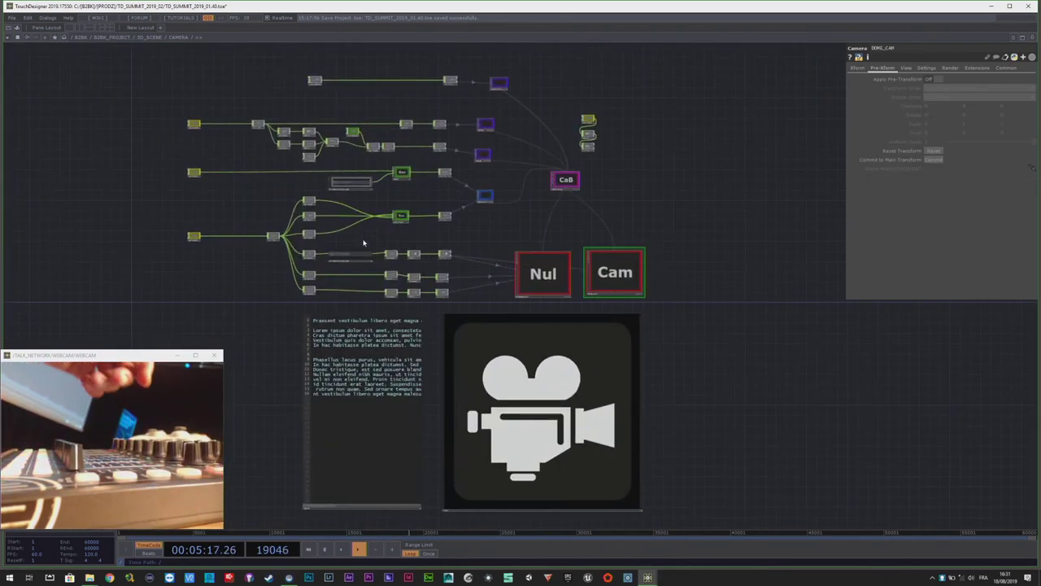
pyautogui.scroll(-6, 504, 418)
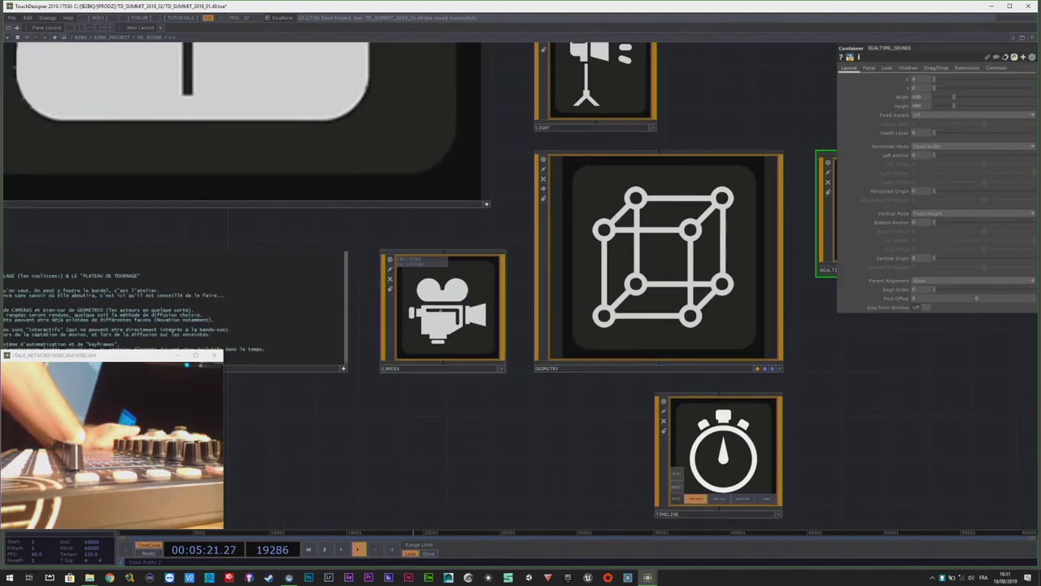
# - Enter the GEOMETRY component and examine its Geo components, such as CIEL, SOL, CHROME, EQUALIZER_MULTI, PARTICULES and PLEXUS
pyautogui.scroll(-3, 416, 303)
pyautogui.scroll(3, 716, 431)
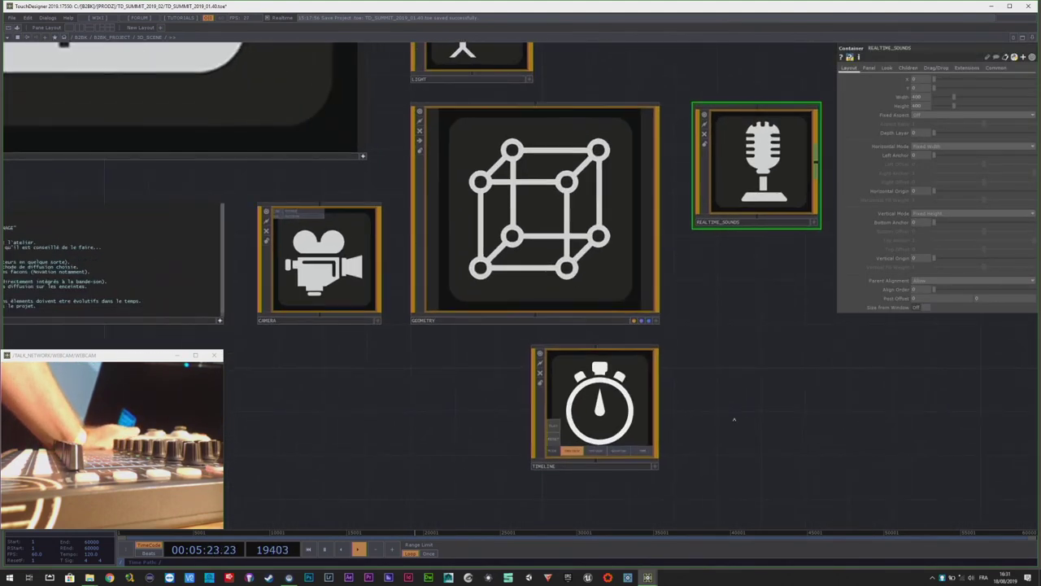
pyautogui.scroll(6, 555, 208)
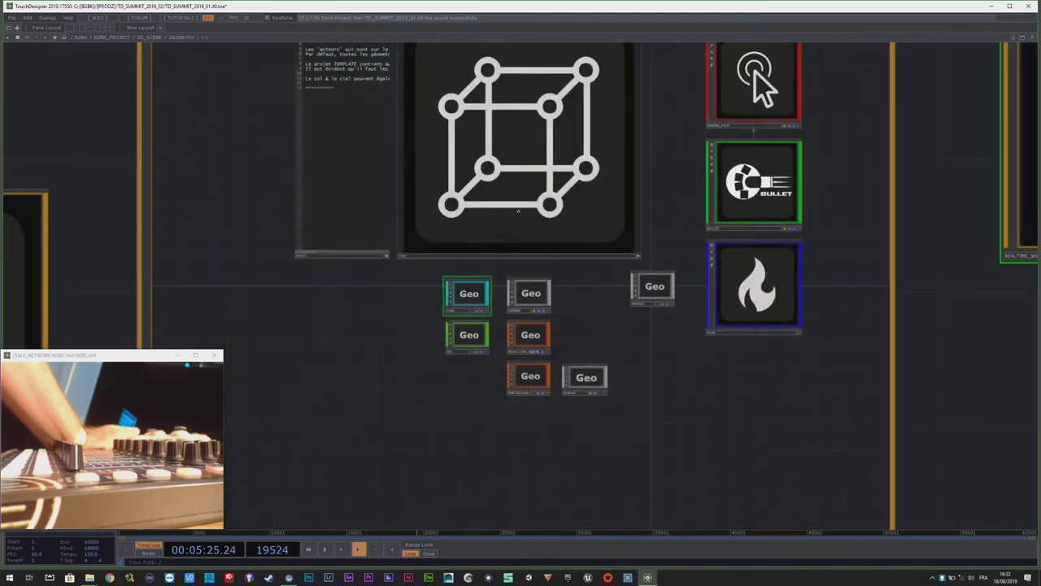
pyautogui.scroll(4, 381, 302)
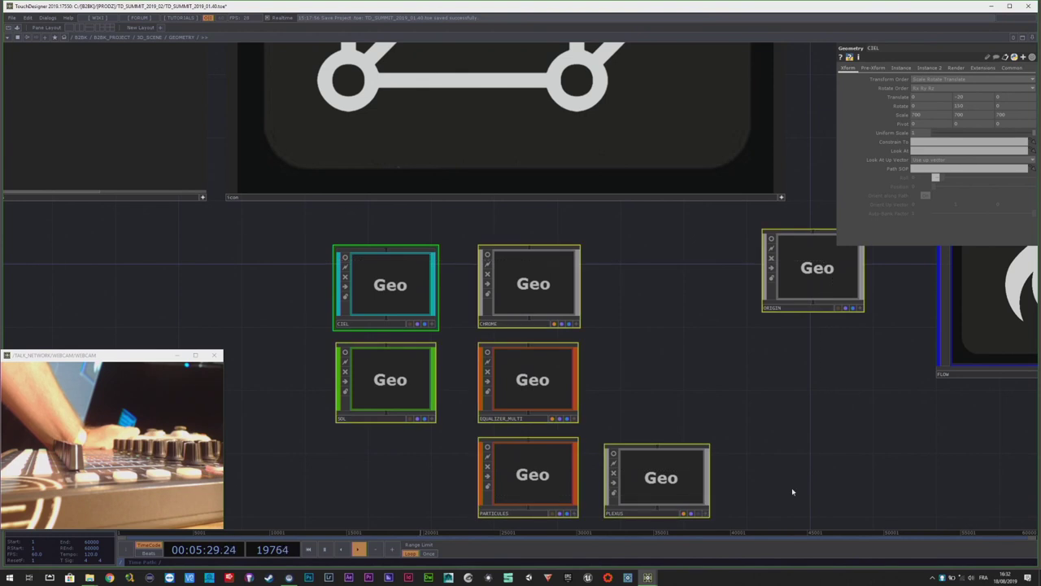
pyautogui.scroll(-2, 691, 455)
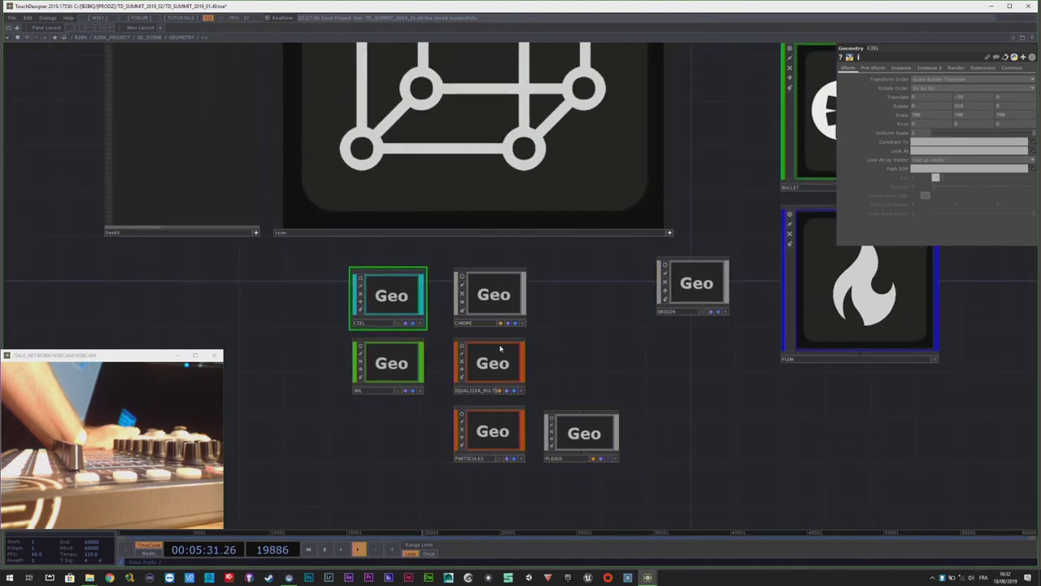
# - Examine the RENDER_PICK, BULLET and FLOW components inside GEOMETRY and return to the 3D_SCENE network
pyautogui.scroll(-4, 516, 354)
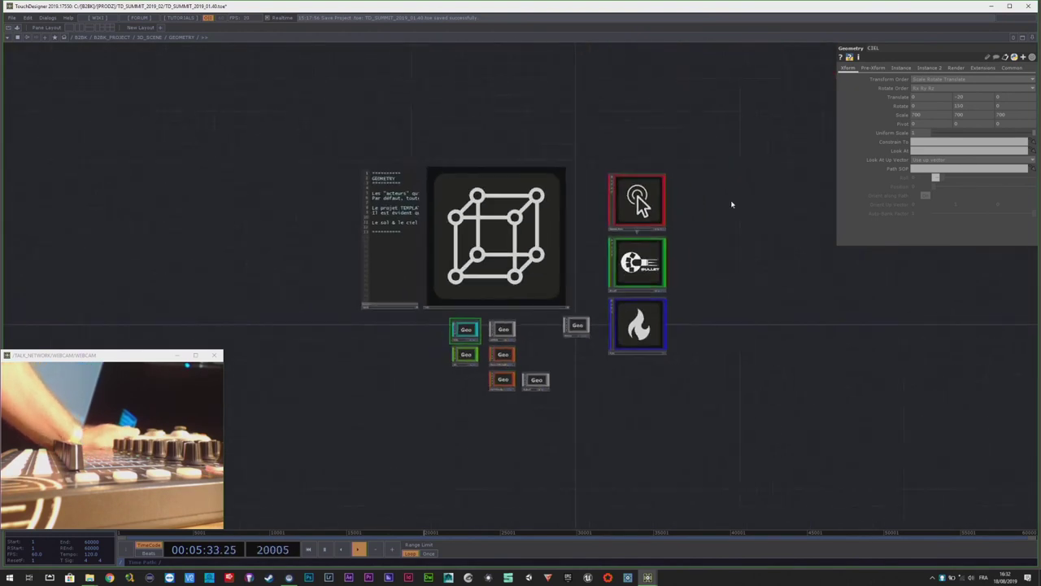
pyautogui.scroll(5, 643, 210)
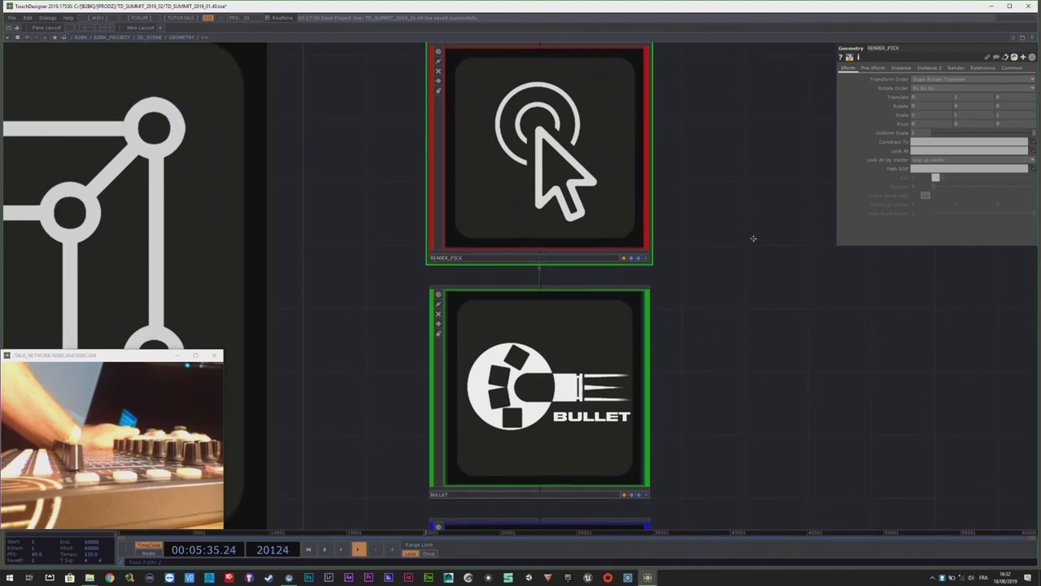
pyautogui.scroll(2, 503, 156)
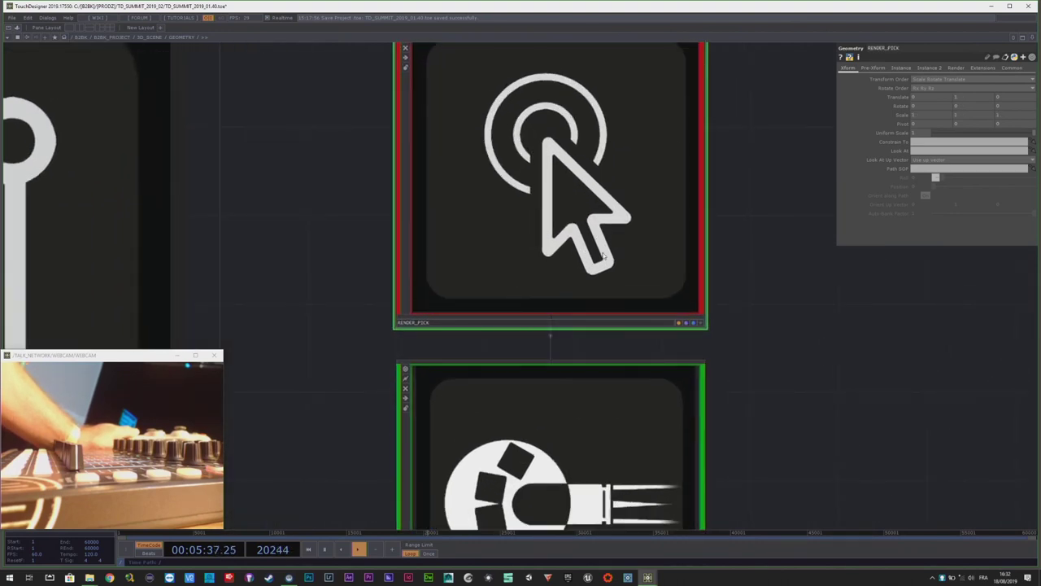
pyautogui.moveTo(780, 322)
pyautogui.mouseDown()
pyautogui.moveTo(767, 317)
pyautogui.moveTo(765, 329)
pyautogui.mouseUp()
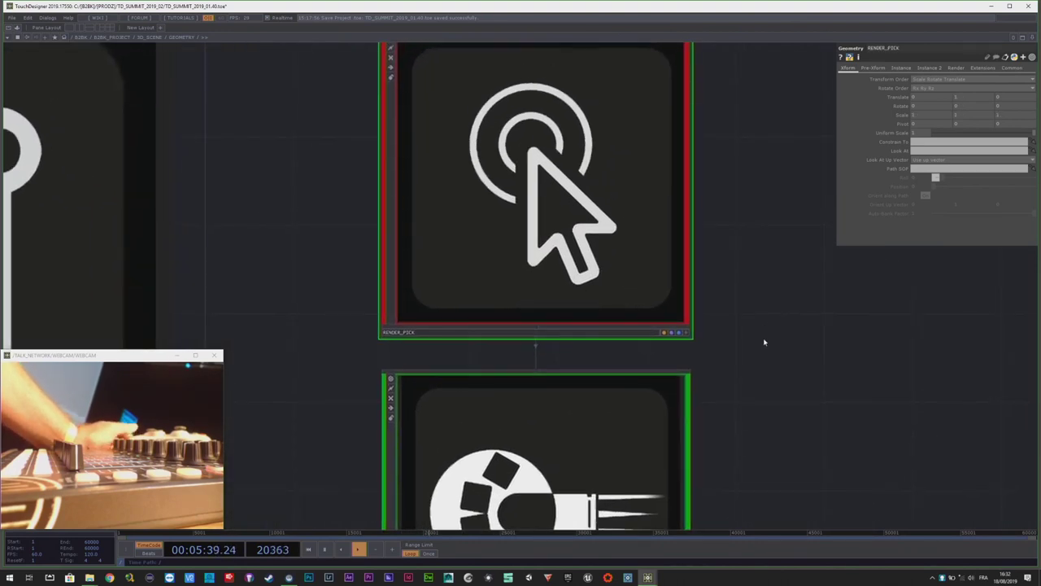
pyautogui.scroll(-3, 619, 333)
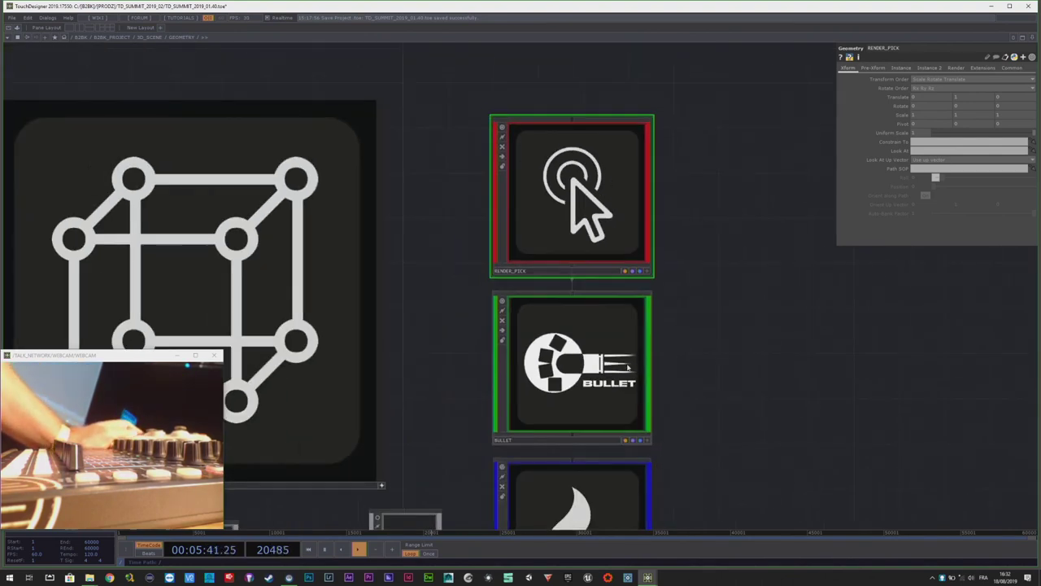
pyautogui.scroll(3, 469, 310)
pyautogui.moveTo(784, 395); pyautogui.dragTo(759, 349)
pyautogui.scroll(-3, 511, 279)
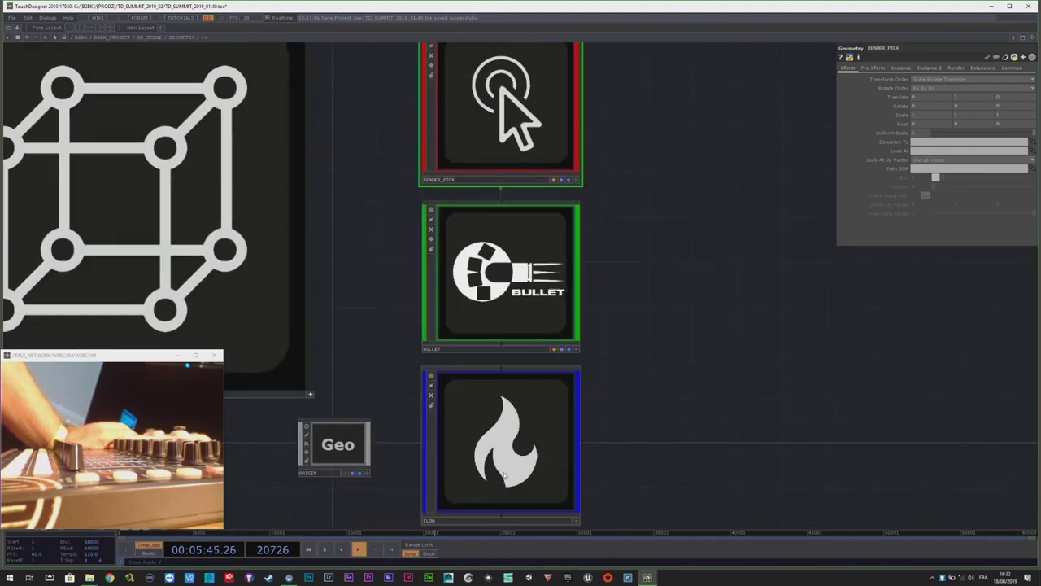
pyautogui.scroll(-5, 524, 349)
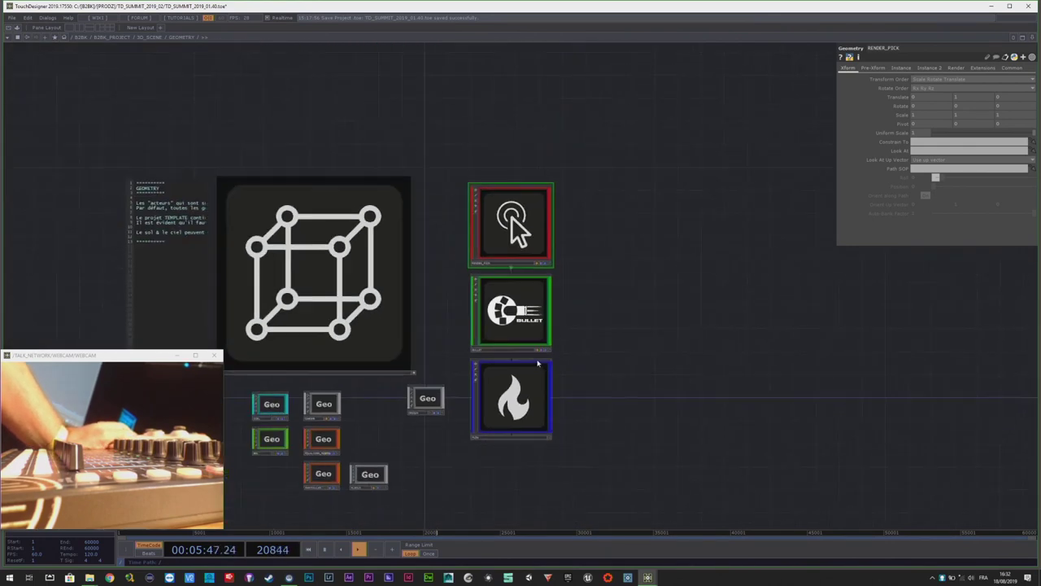
pyautogui.scroll(-10, 523, 293)
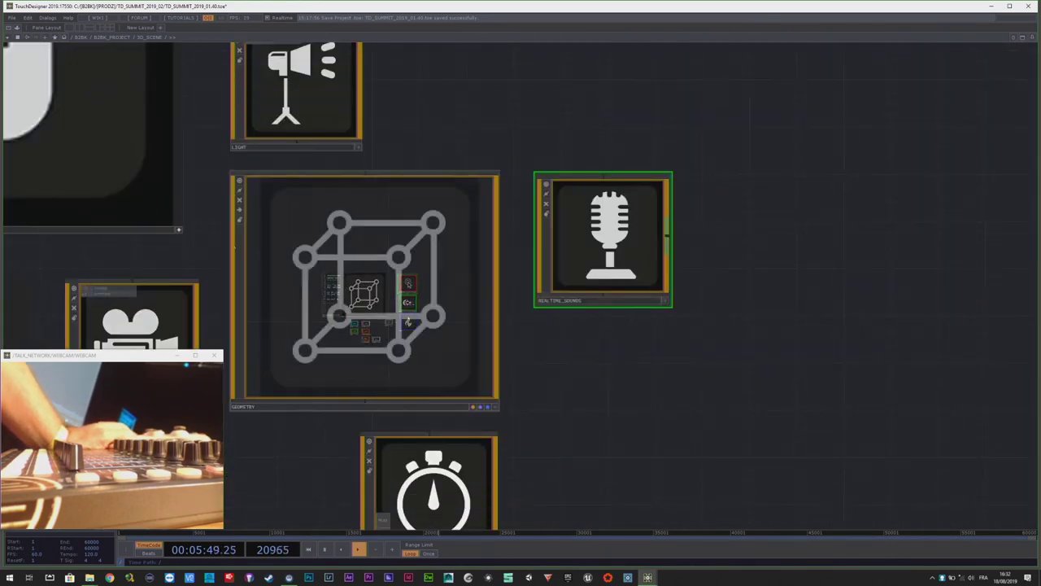
pyautogui.scroll(10, 304, 240)
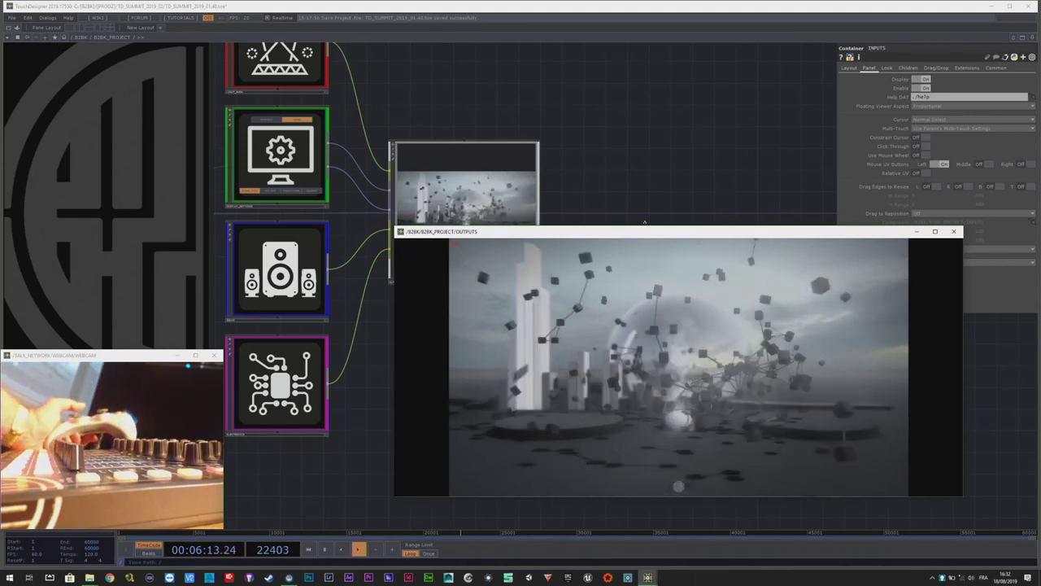
# - Narrow the floating OUTPUTS viewer window and move it clear of the project's network
pyautogui.moveTo(393, 327); pyautogui.dragTo(552, 340)
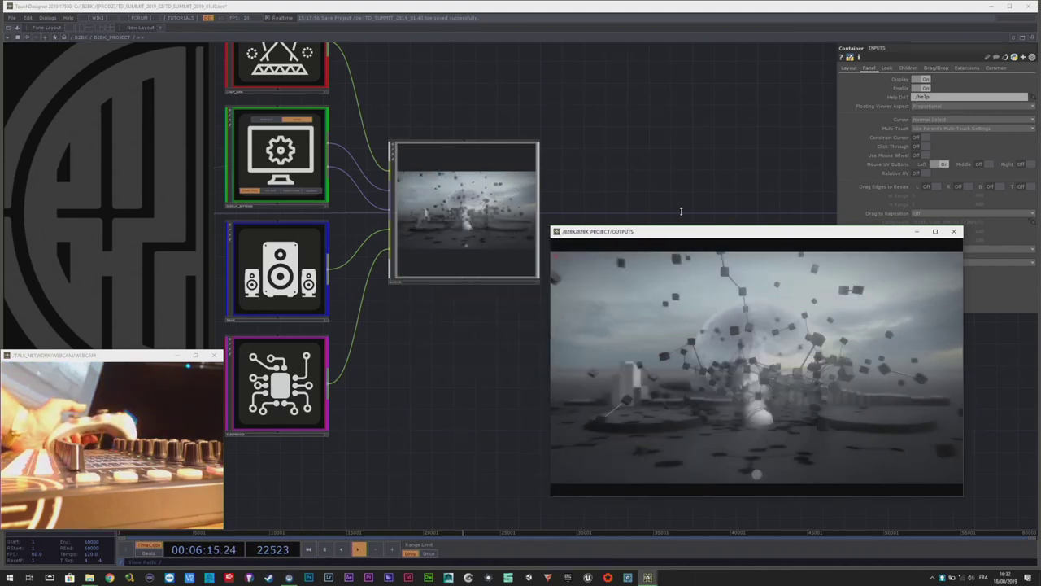
pyautogui.moveTo(684, 233); pyautogui.dragTo(732, 262)
pyautogui.scroll(-5, 444, 290)
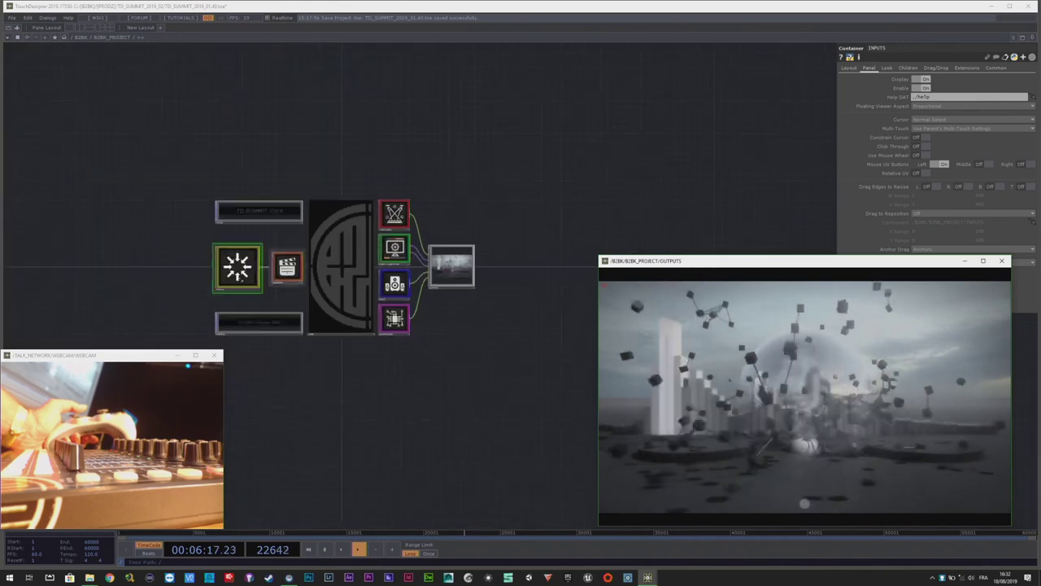
# - Enter 3D_SCENE and its GEOMETRY component, review RENDER_PICK, BULLET and FLOW beside the live output, and return to 3D_SCENE
pyautogui.scroll(10, 294, 268)
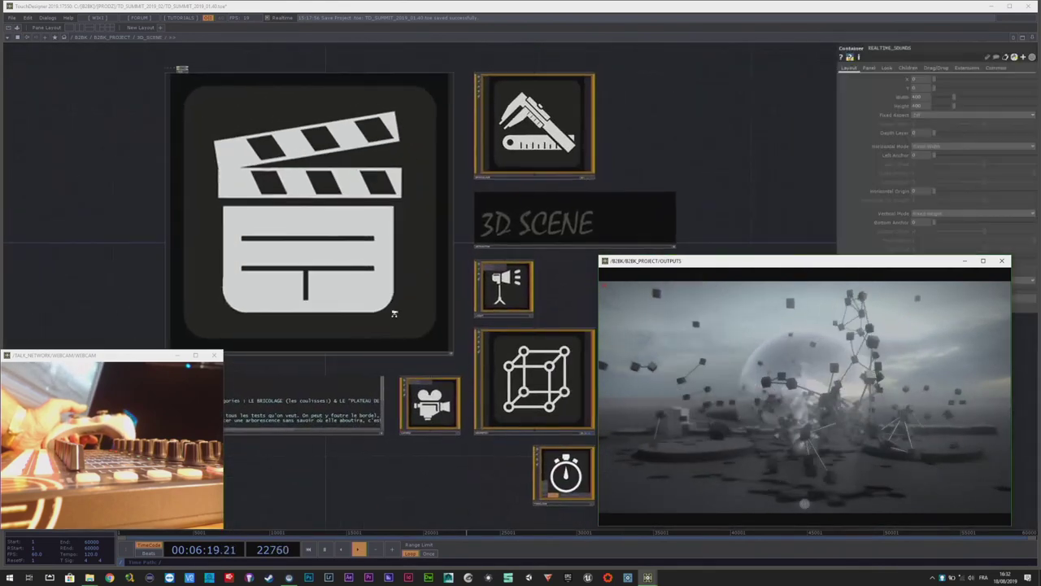
pyautogui.scroll(-4, 398, 300)
pyautogui.scroll(10, 464, 345)
pyautogui.press('p')
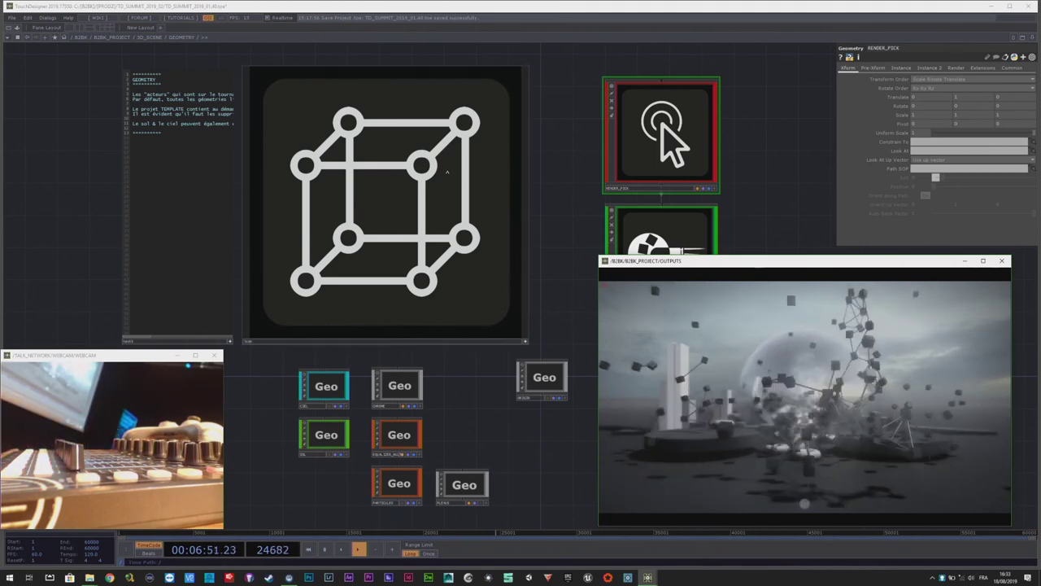
pyautogui.scroll(5, 675, 145)
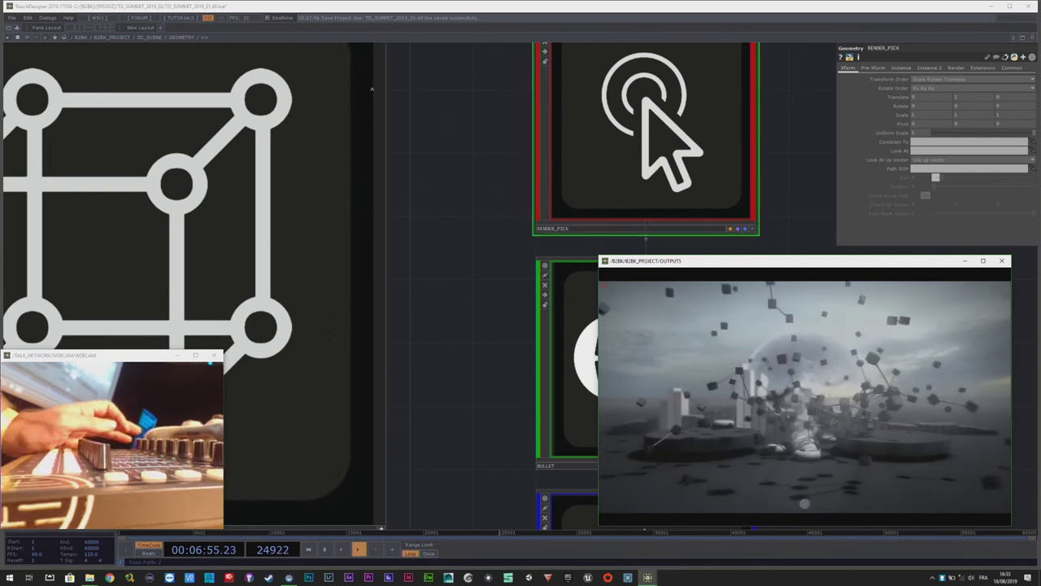
pyautogui.scroll(-5, 529, 244)
pyautogui.scroll(4, 513, 264)
pyautogui.scroll(1, 541, 289)
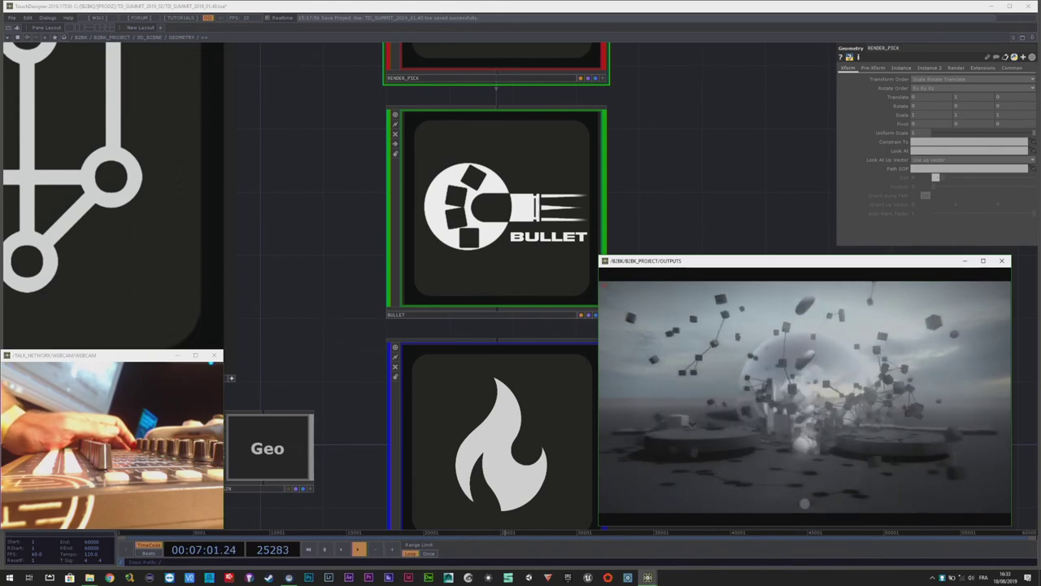
pyautogui.scroll(-5, 231, 377)
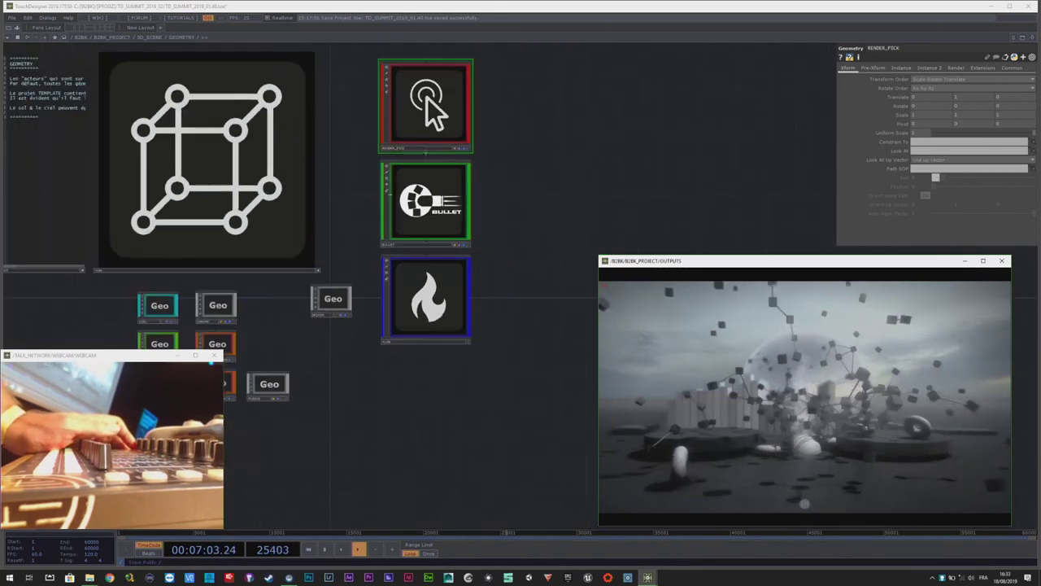
pyautogui.scroll(5, 341, 195)
pyautogui.scroll(-3, 340, 195)
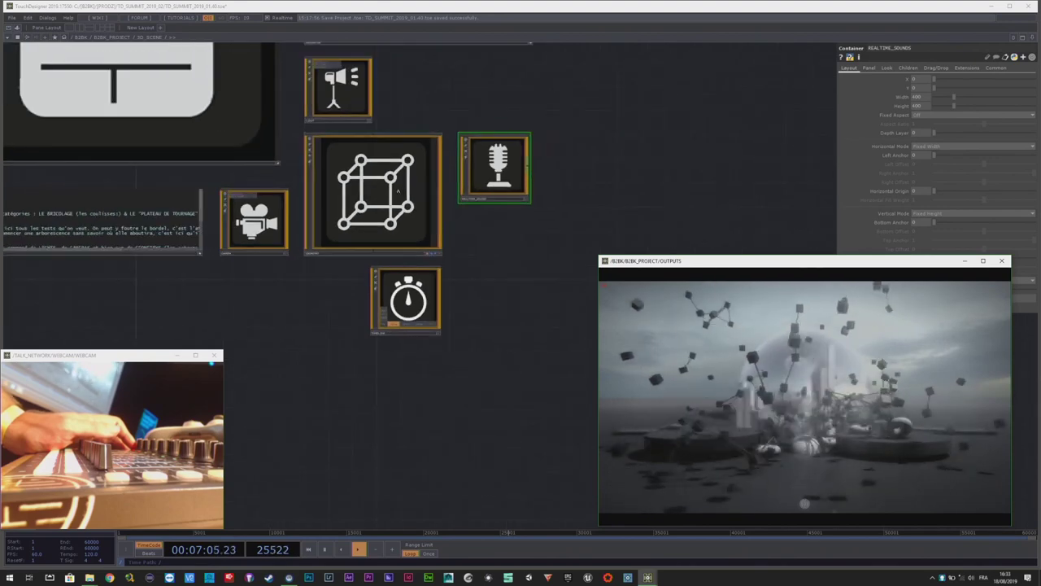
# - Enter REALTIME_SOUNDS, inspect its replicated items and the channels of select2, and go back up to 3D_SCENE
pyautogui.scroll(10, 505, 157)
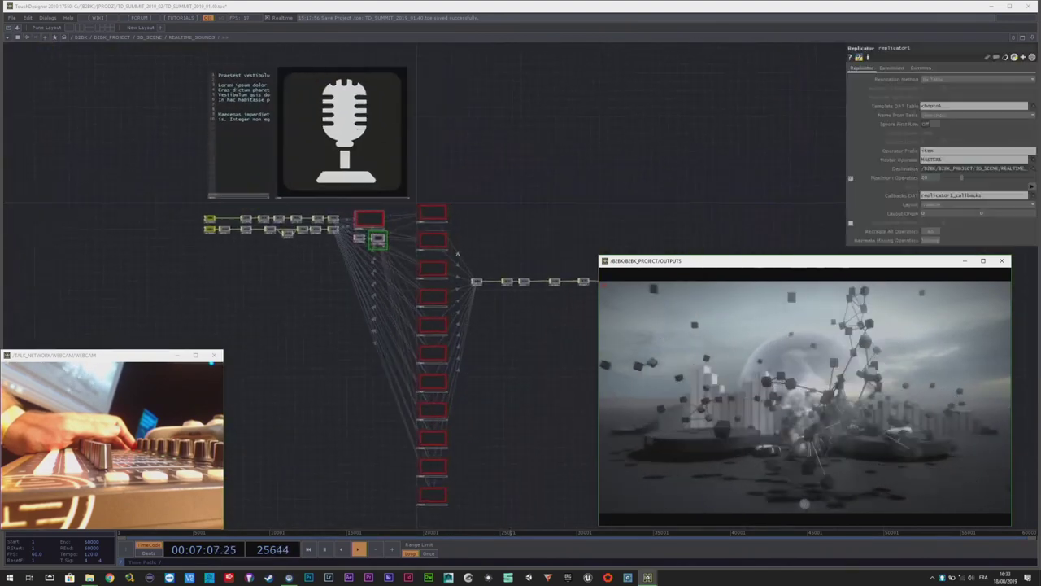
pyautogui.scroll(5, 443, 269)
pyautogui.scroll(-5, 423, 244)
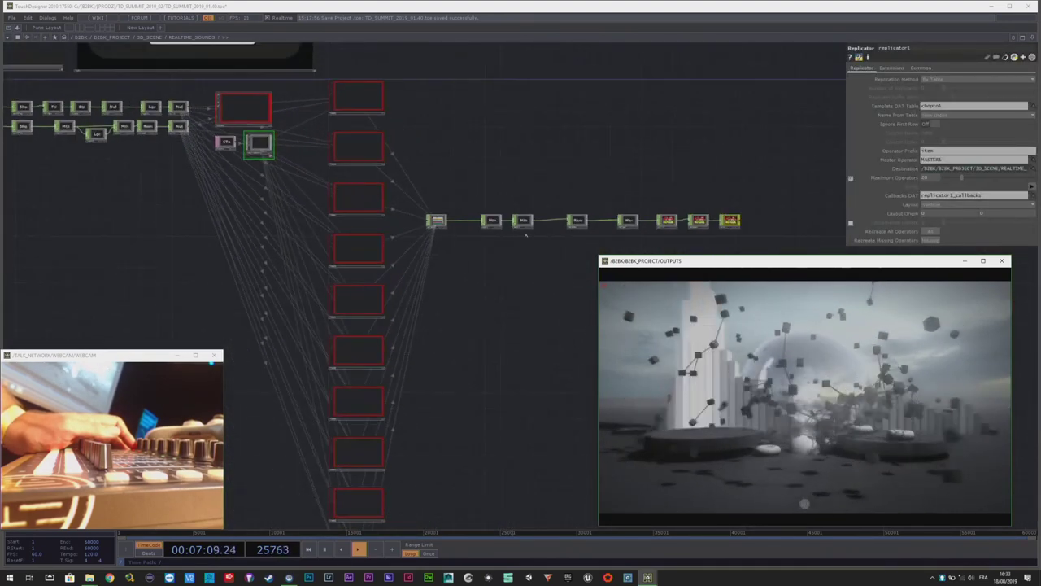
pyautogui.scroll(10, 409, 222)
pyautogui.scroll(5, 409, 223)
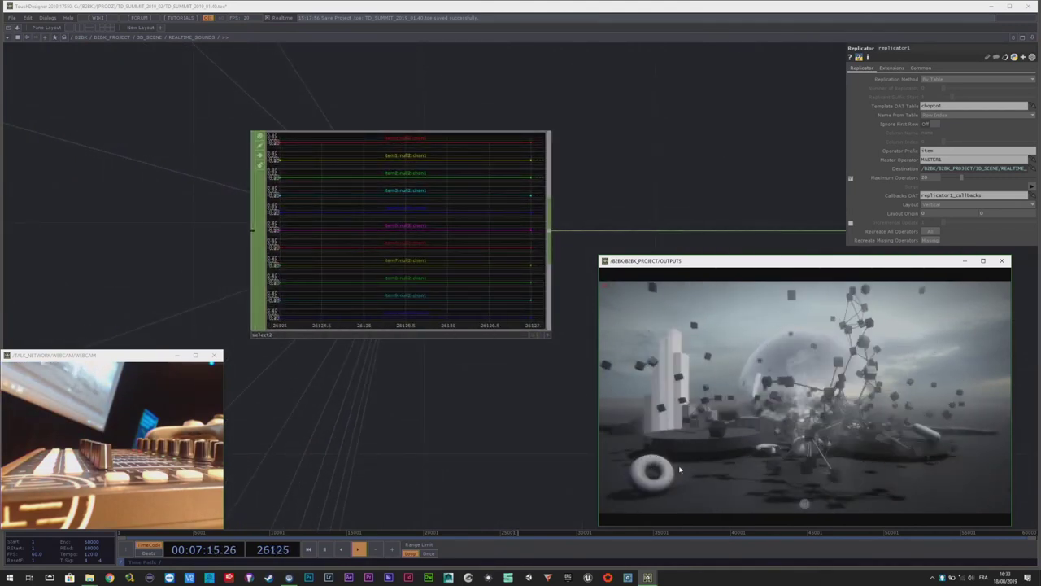
pyautogui.press('u')
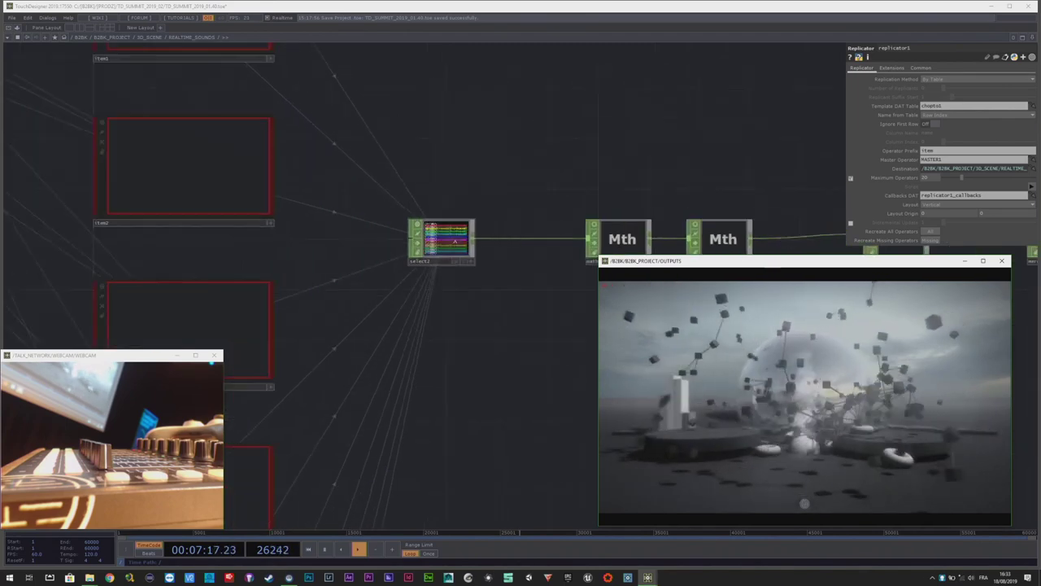
pyautogui.press('p')
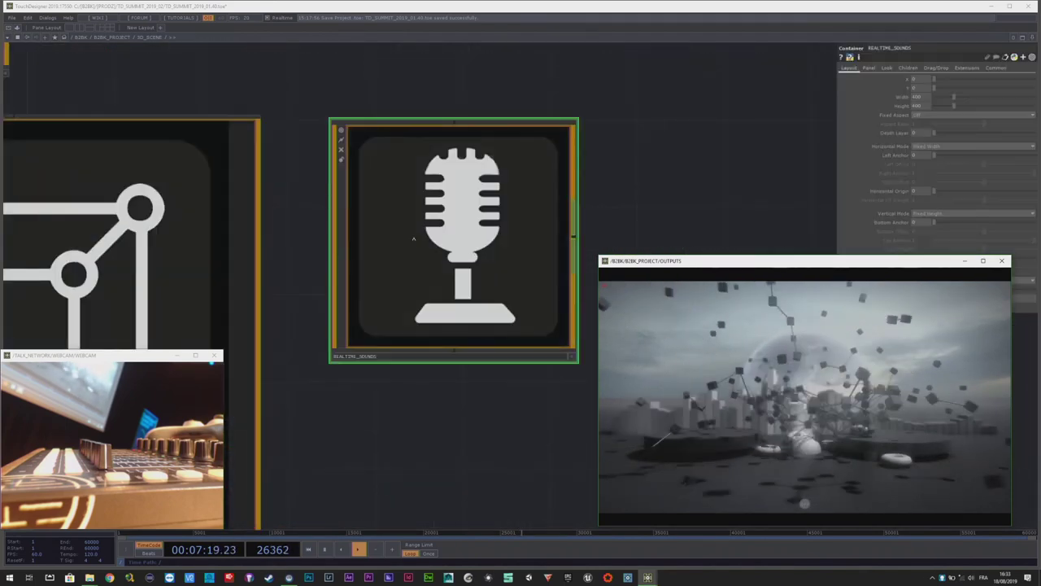
# - Enter the TIMELINE module and examine its DUREE constant, timer1, the SECONDS and PERCENT outputs, and the play and reset controls
pyautogui.scroll(-3, 407, 224)
pyautogui.scroll(1, 404, 220)
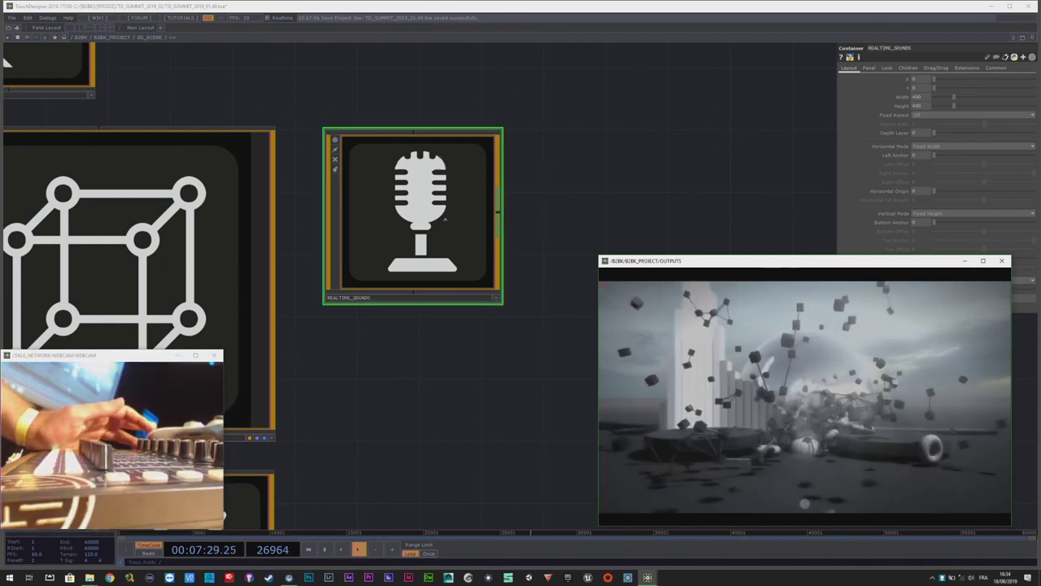
pyautogui.scroll(-2, 446, 310)
pyautogui.moveTo(438, 332); pyautogui.dragTo(516, 250)
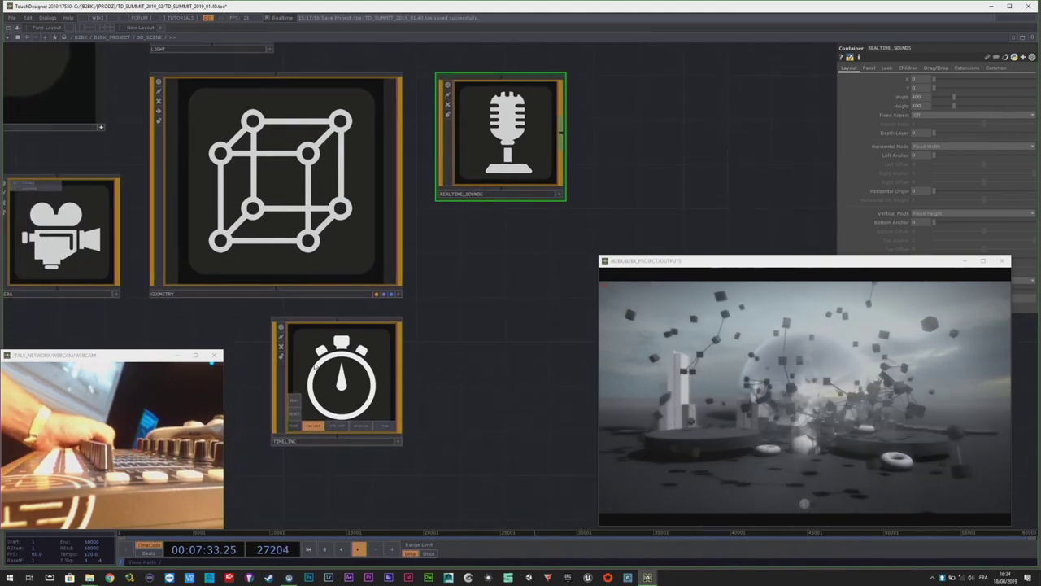
pyautogui.scroll(4, 309, 369)
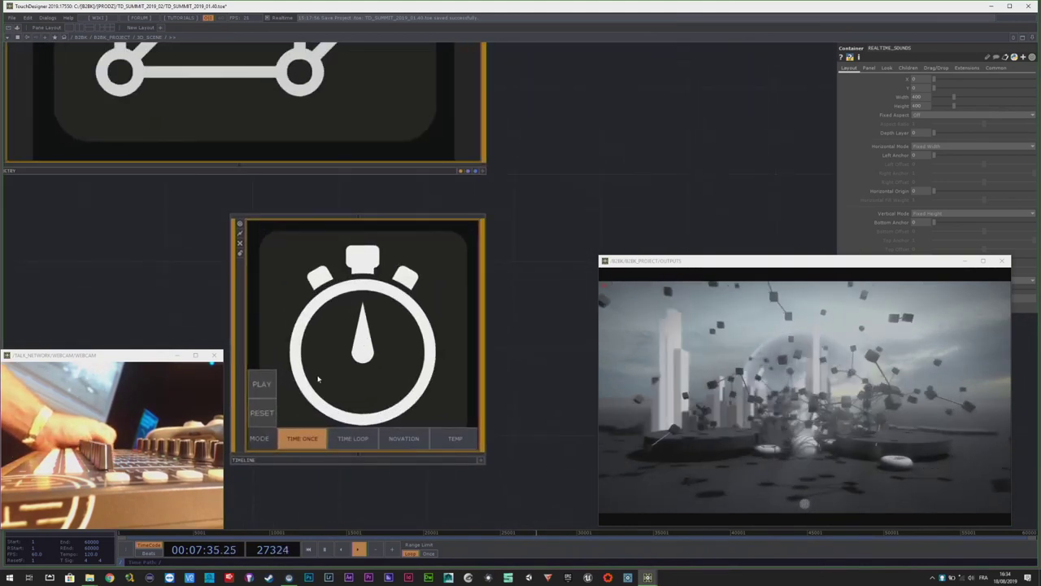
pyautogui.scroll(5, 316, 376)
pyautogui.scroll(3, 345, 369)
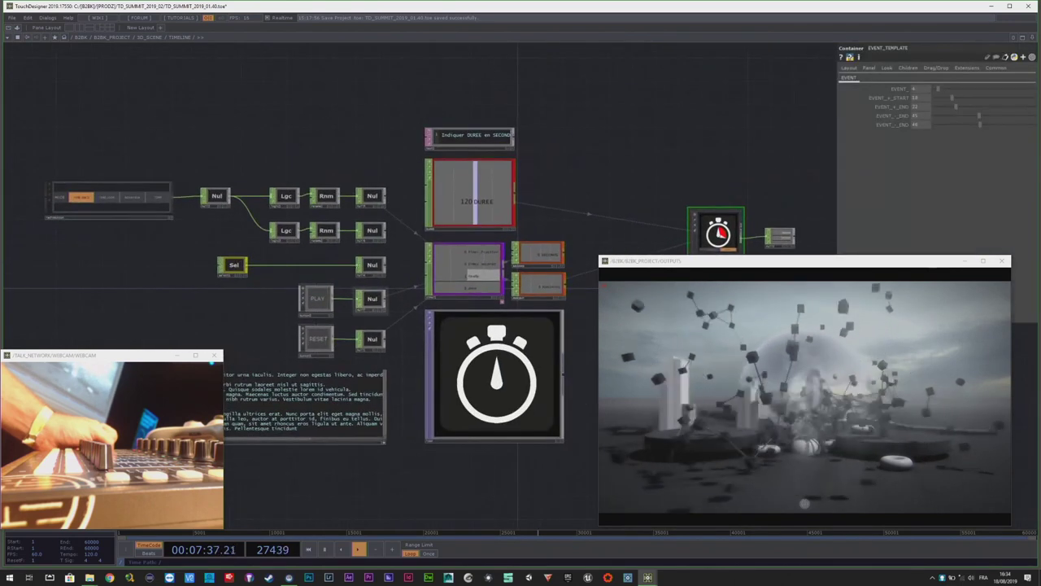
pyautogui.scroll(3, 545, 177)
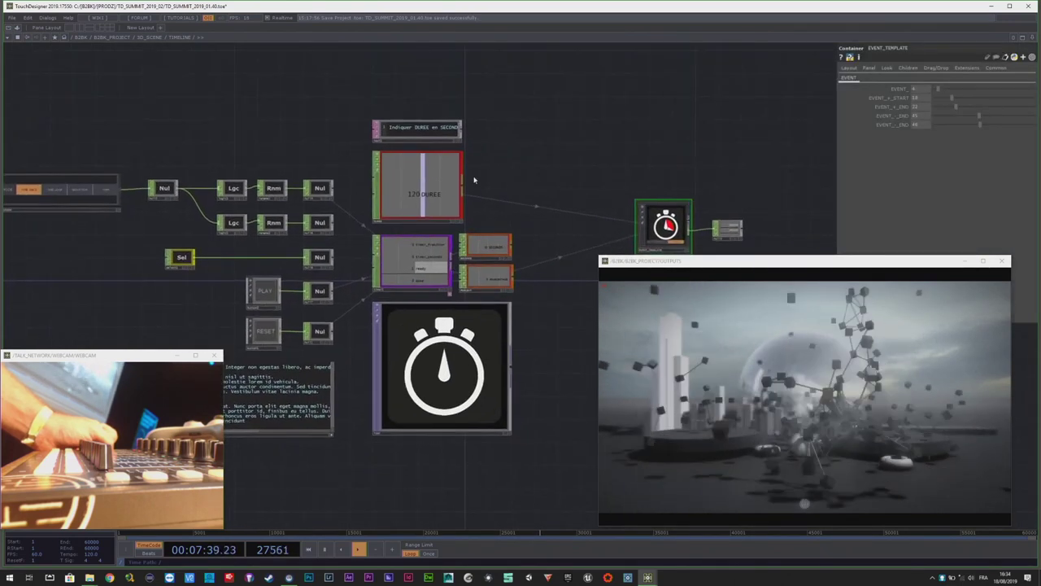
pyautogui.scroll(-3, 365, 197)
pyautogui.scroll(3, 610, 236)
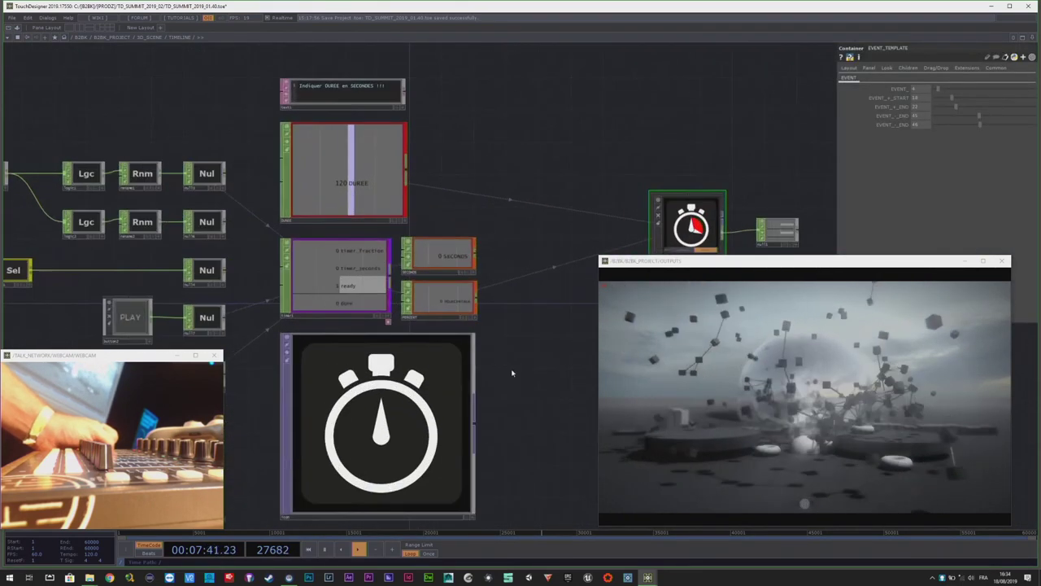
pyautogui.scroll(4, 450, 343)
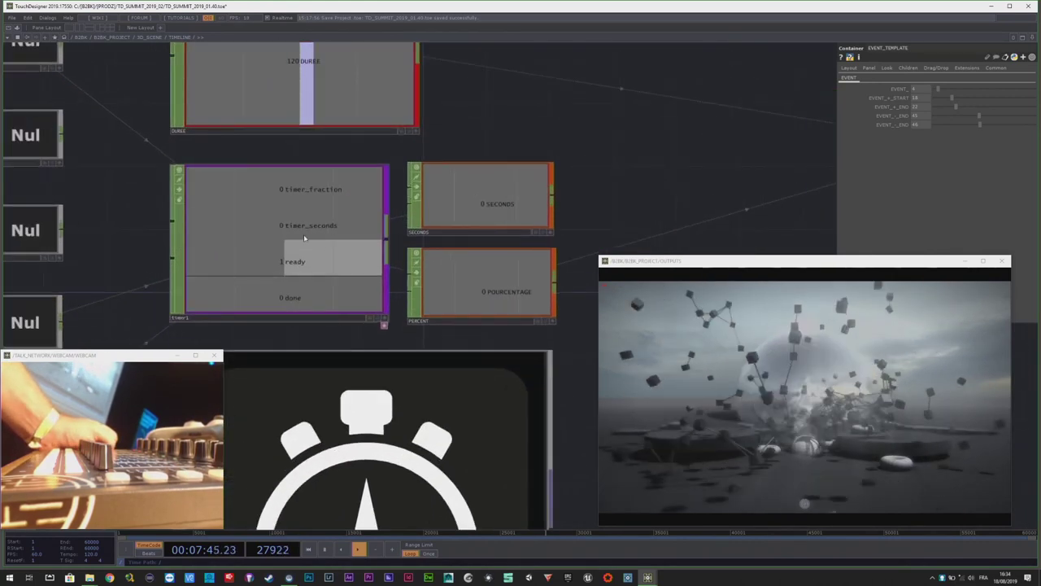
pyautogui.scroll(-4, 302, 234)
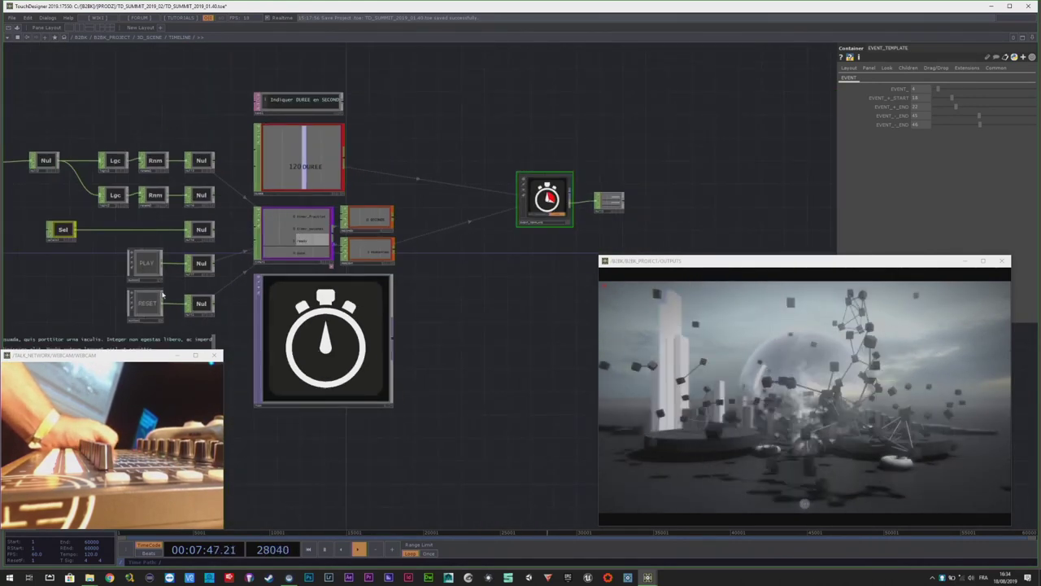
# - Inspect the EVENT_TEMPLATE component, its internal network and its output channels, and return to the 3D_SCENE network
pyautogui.scroll(5, 454, 242)
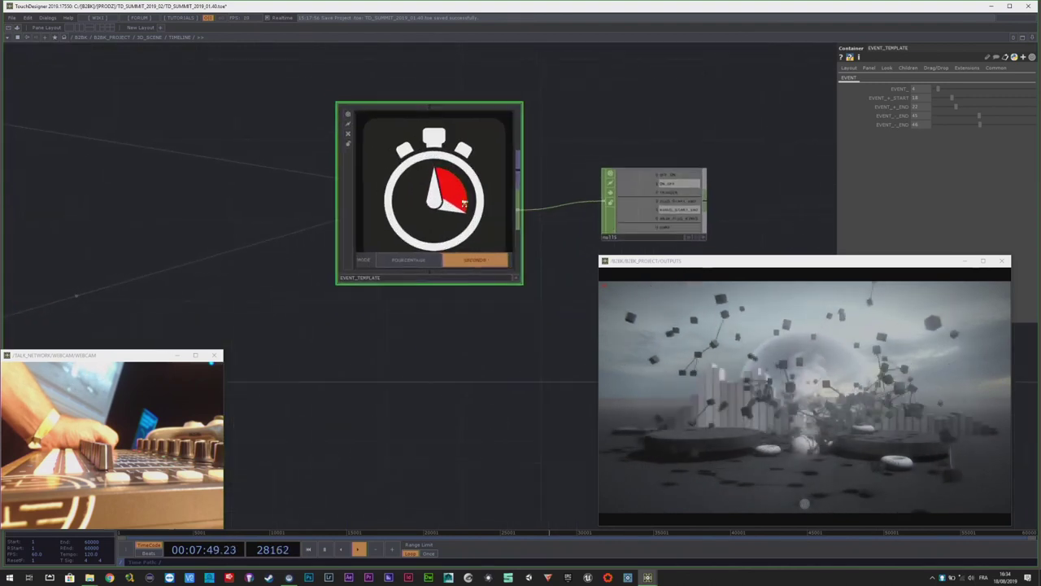
pyautogui.scroll(3, 379, 248)
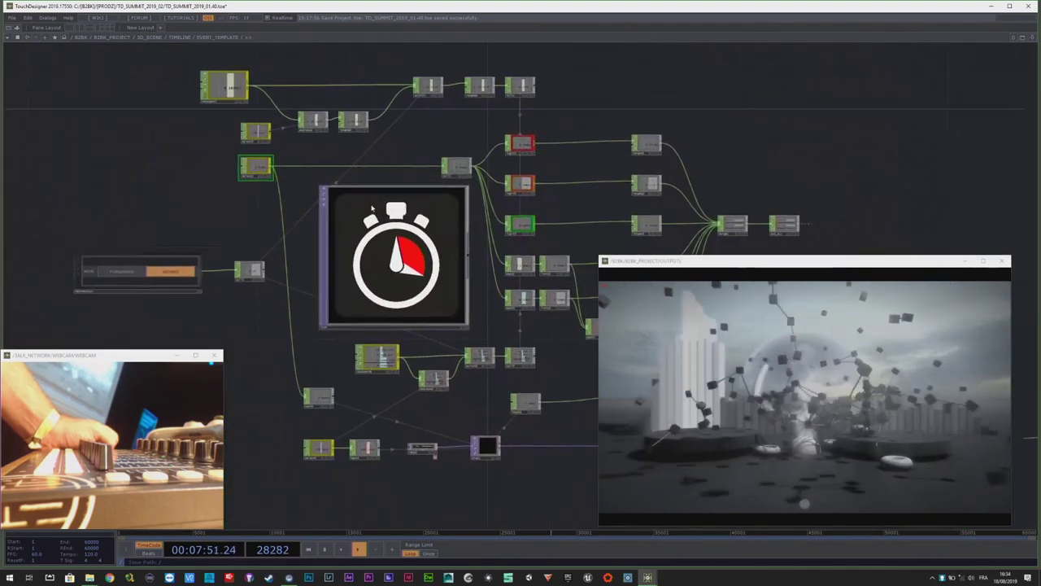
pyautogui.scroll(-4, 353, 163)
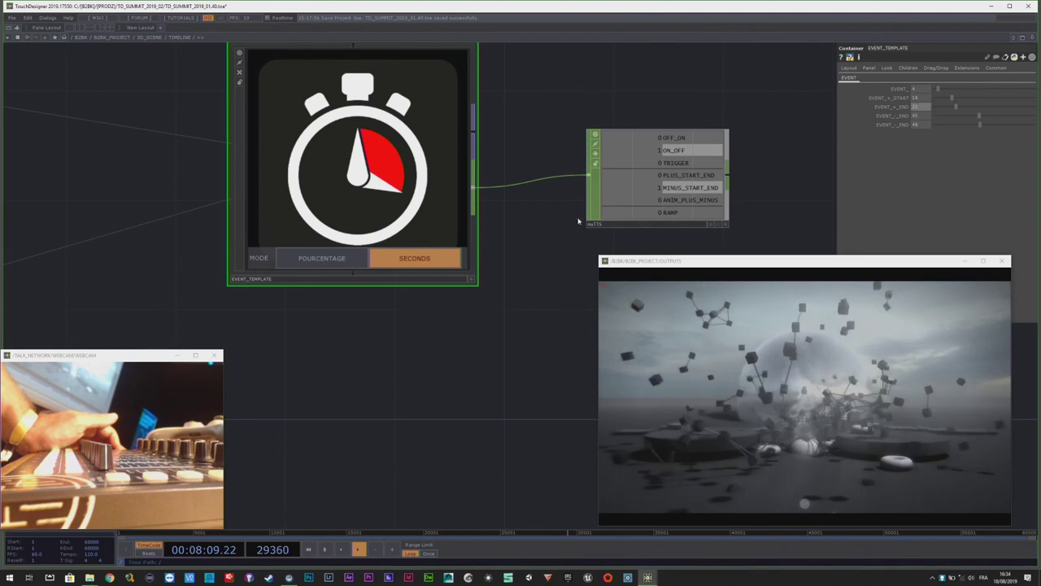
pyautogui.scroll(-6, 386, 312)
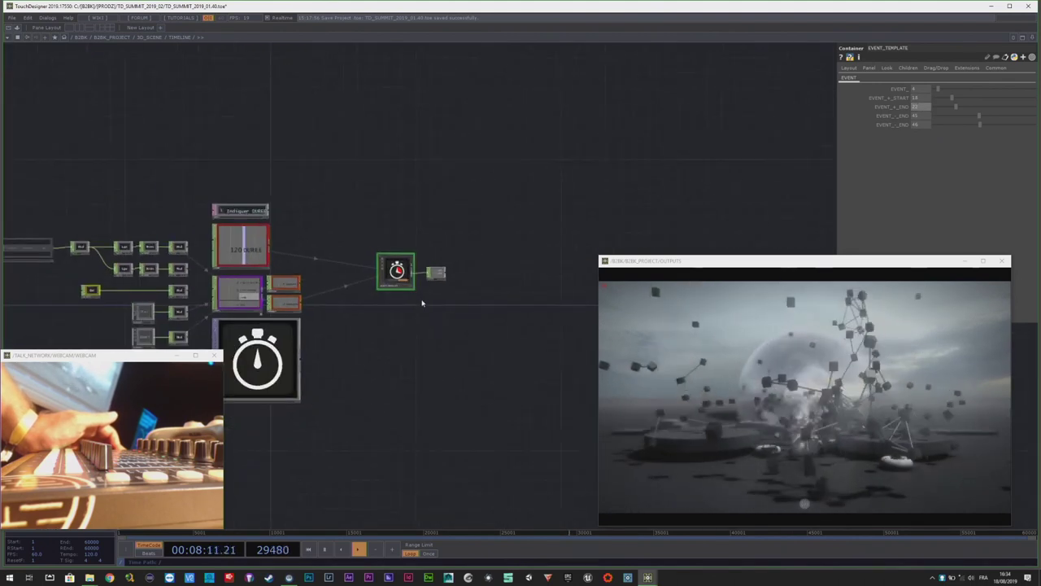
pyautogui.scroll(-3, 435, 329)
pyautogui.scroll(3, 421, 348)
pyautogui.press('u')
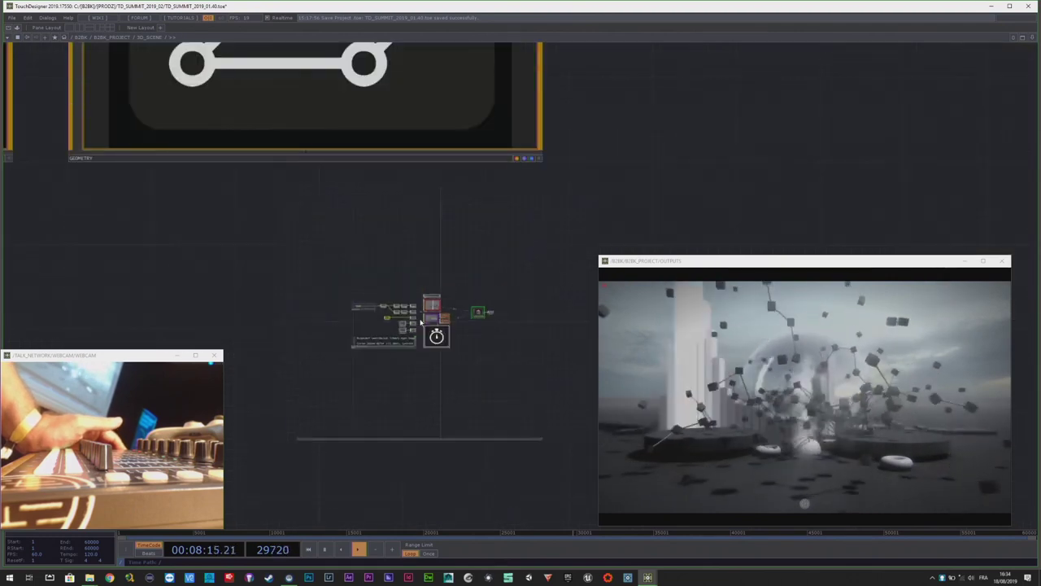
# - Go up from 3D_SCENE to the B2BK_PROJECT network and enter the DISPLAY_SETTINGS component
pyautogui.scroll(-5, 417, 302)
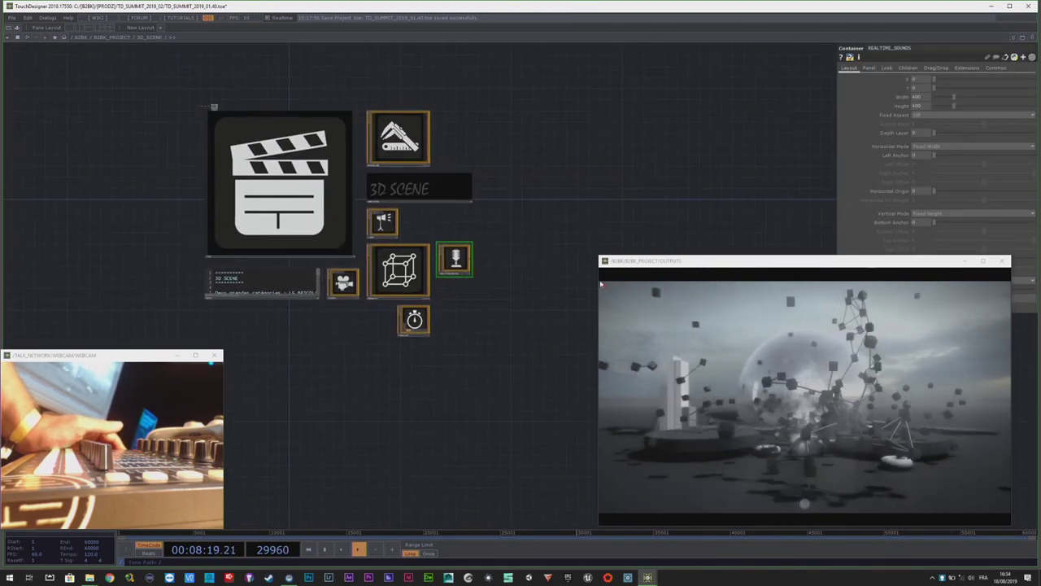
pyautogui.press('u')
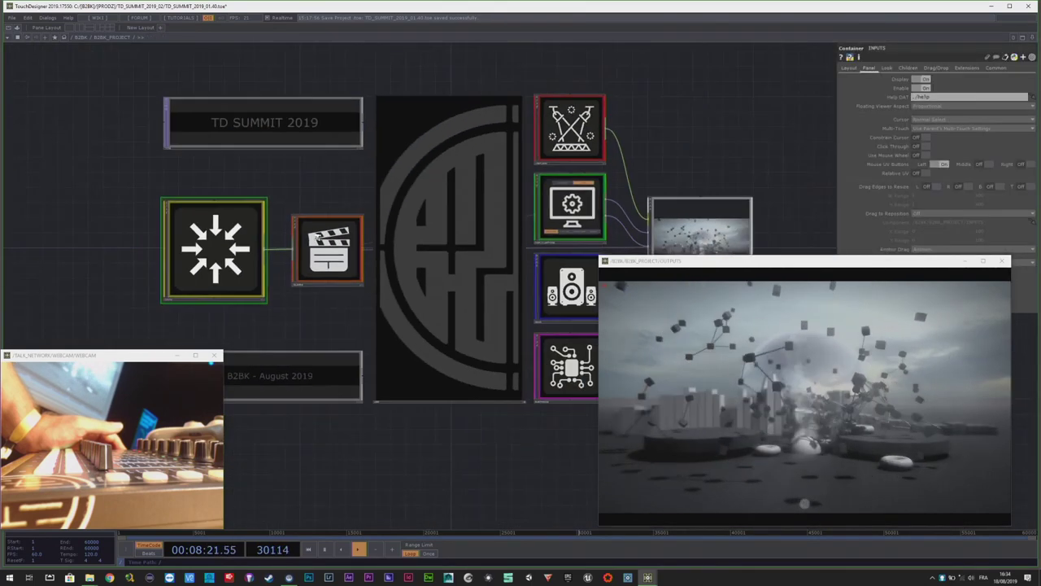
pyautogui.scroll(-1, 318, 236)
pyautogui.moveTo(597, 130); pyautogui.dragTo(500, 149)
pyautogui.scroll(3, 507, 156)
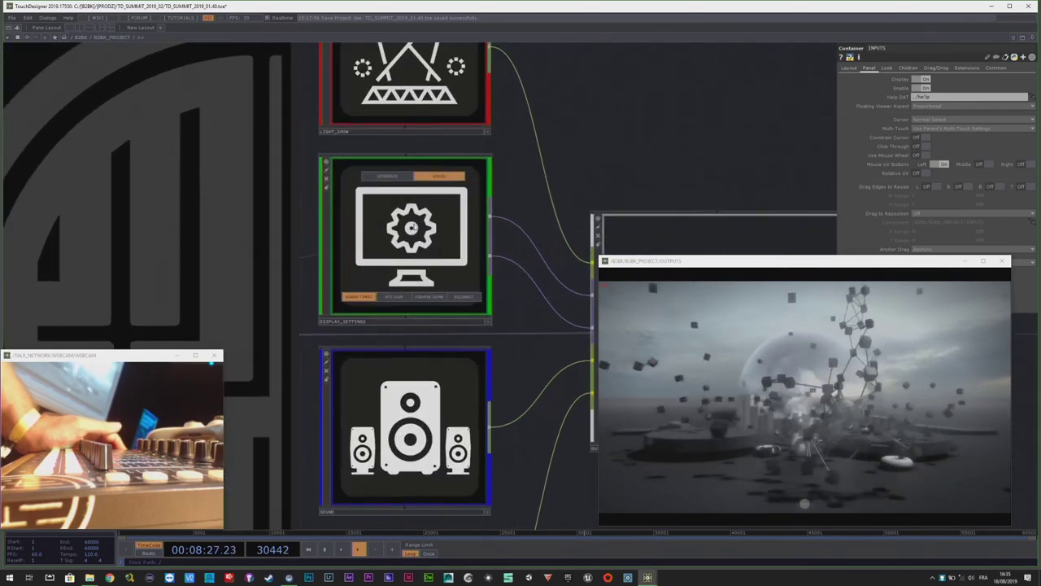
pyautogui.scroll(5, 413, 226)
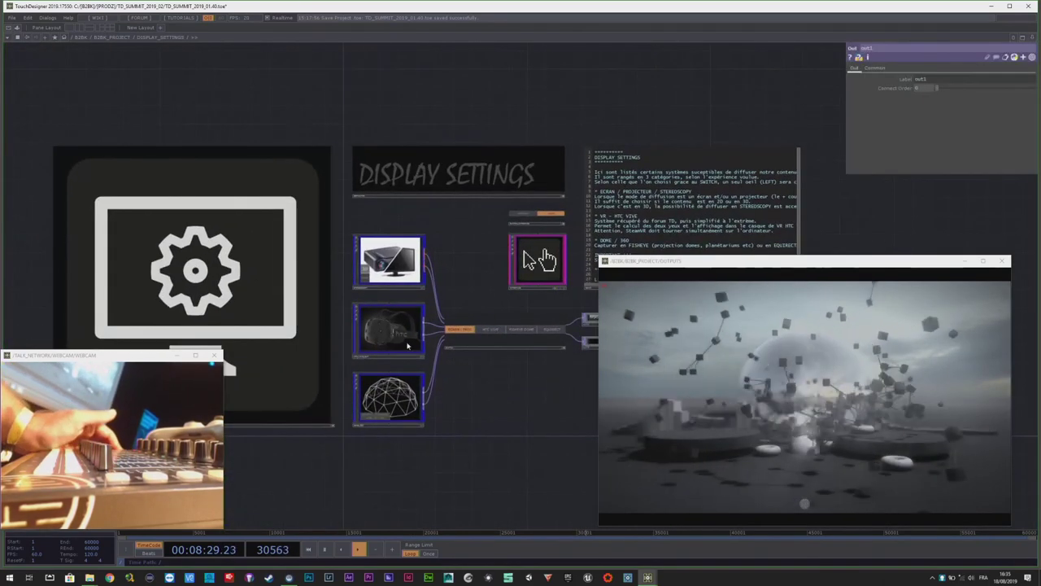
# - Shrink the OUTPUTS window to uncover more of the network, and review the DISPLAY_SETTINGS sources, output switch and output chain
pyautogui.moveTo(601, 257); pyautogui.dragTo(627, 277)
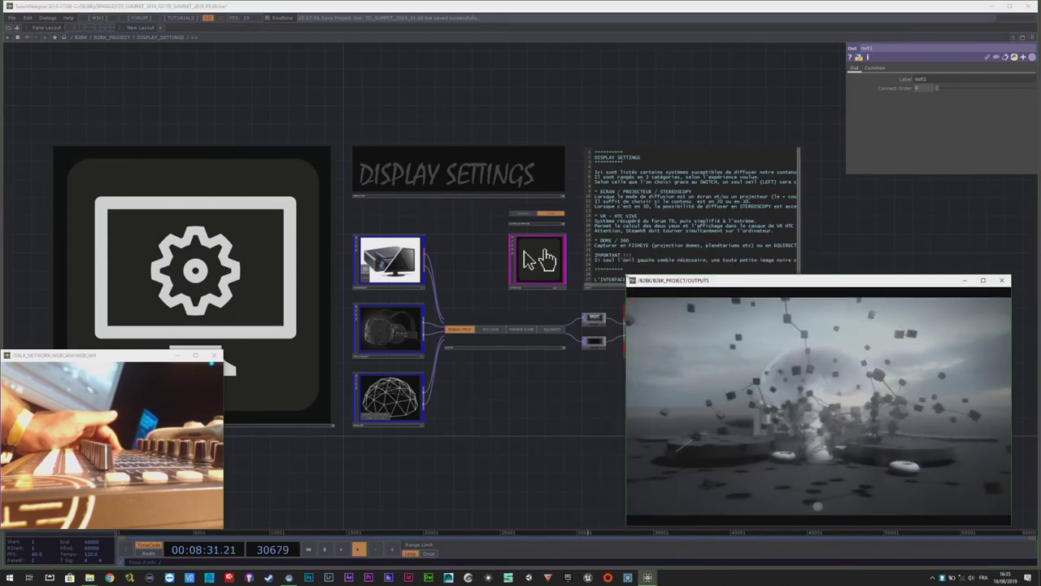
pyautogui.scroll(2, 470, 366)
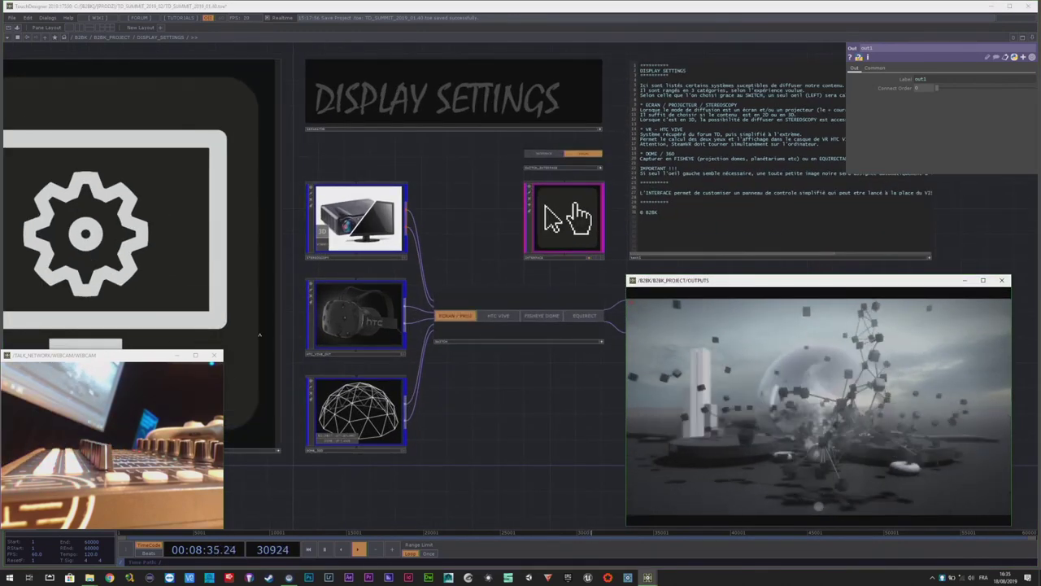
pyautogui.scroll(-2, 391, 236)
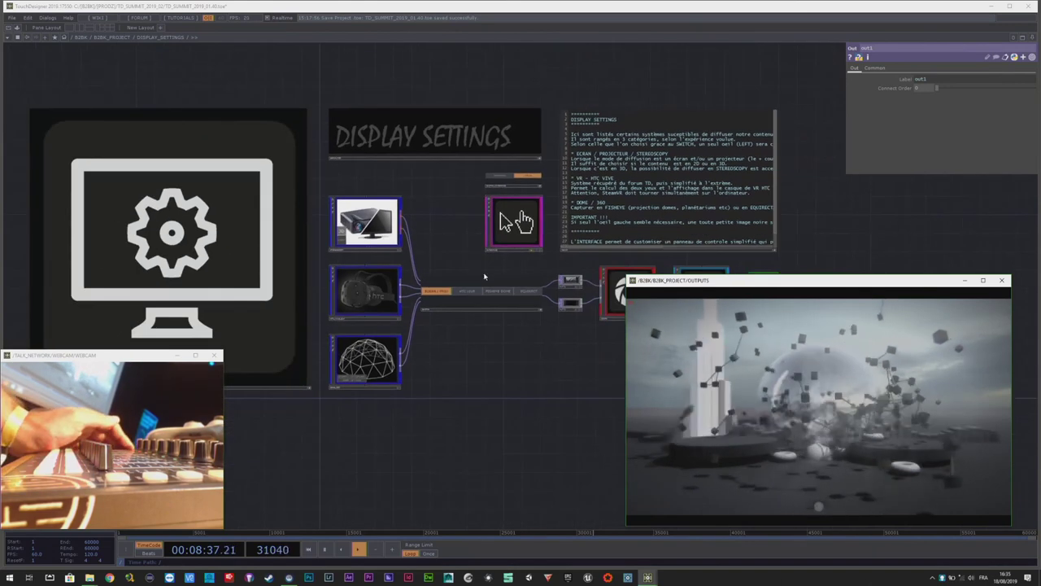
pyautogui.scroll(4, 411, 256)
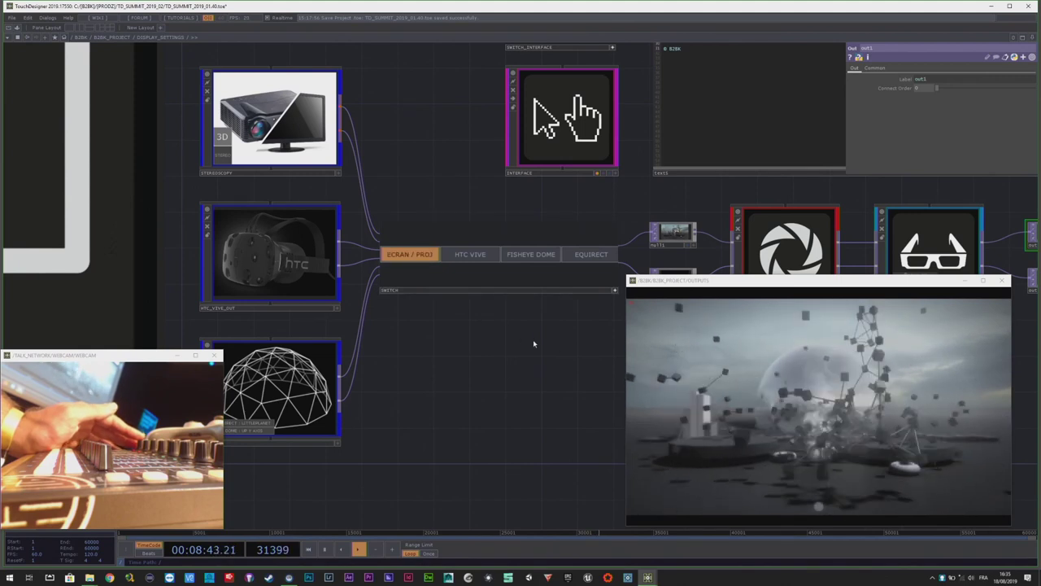
pyautogui.moveTo(518, 339); pyautogui.dragTo(393, 309)
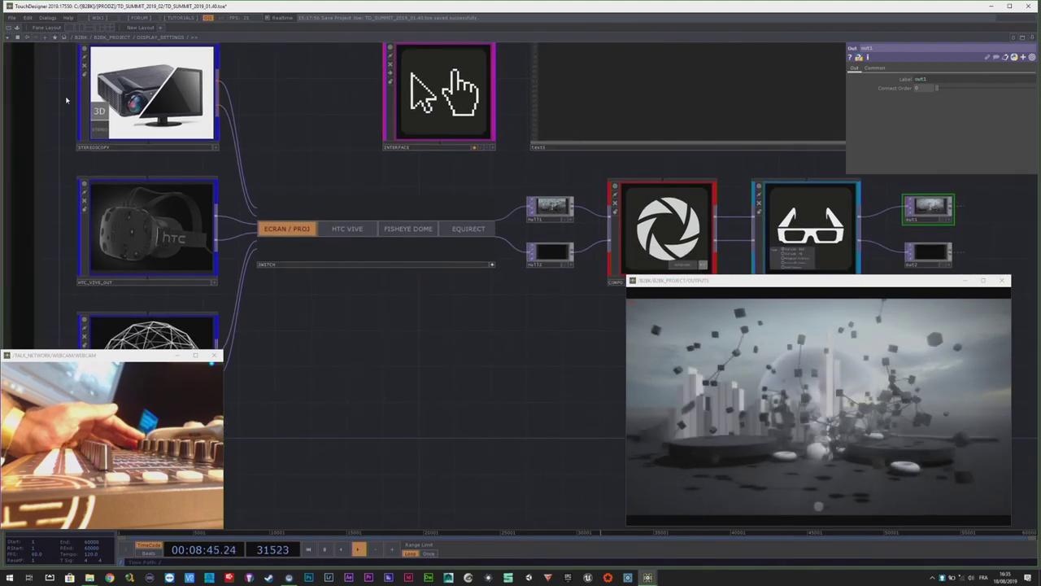
# - Make the STEREOSCOPY viewer interactive, toggle its content to 2D, and restore it to 3D
pyautogui.scroll(3, 65, 93)
pyautogui.click(367, 196)
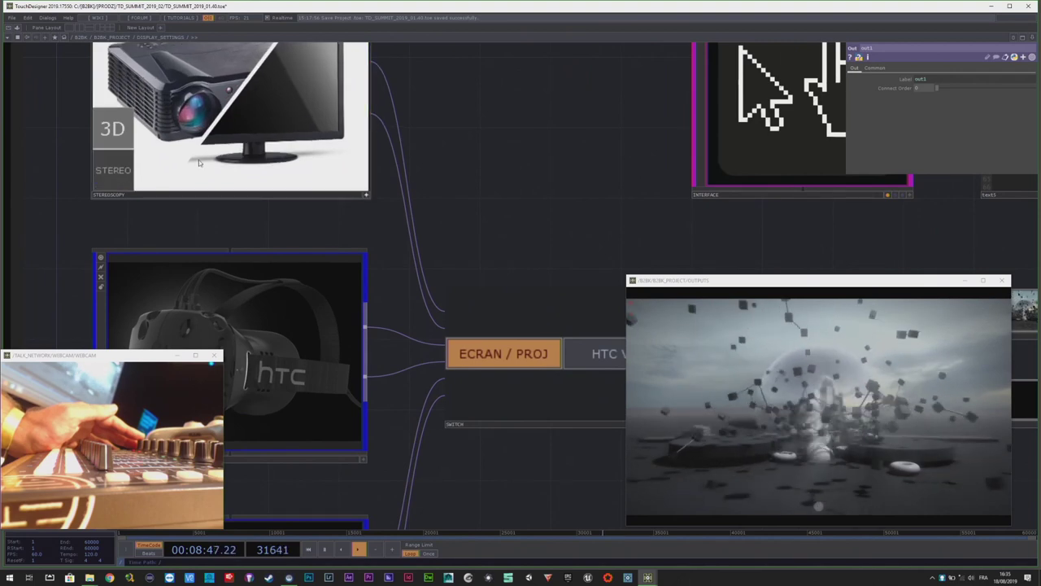
pyautogui.click(119, 133)
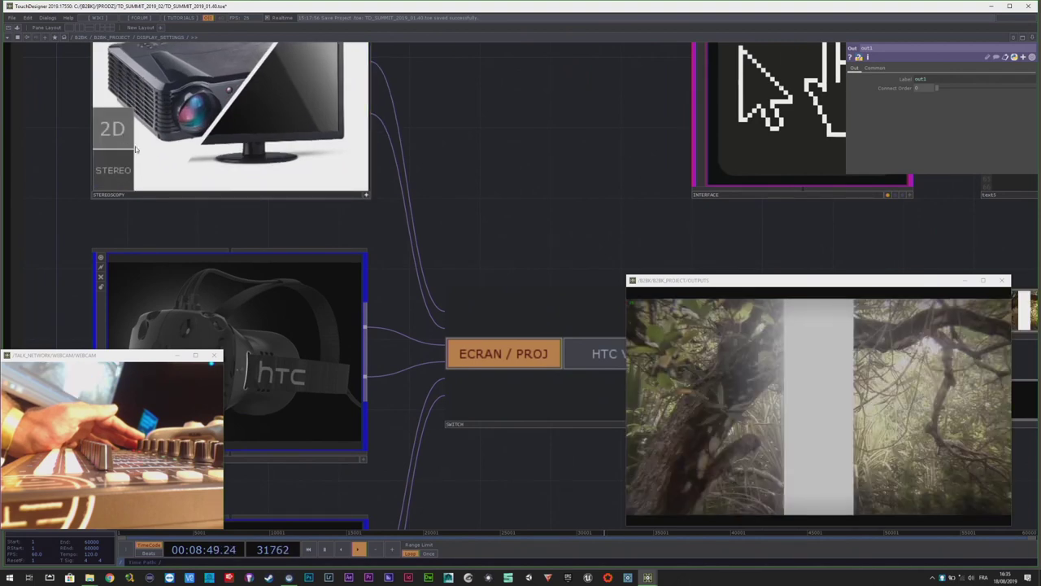
pyautogui.click(125, 140)
pyautogui.click(122, 139)
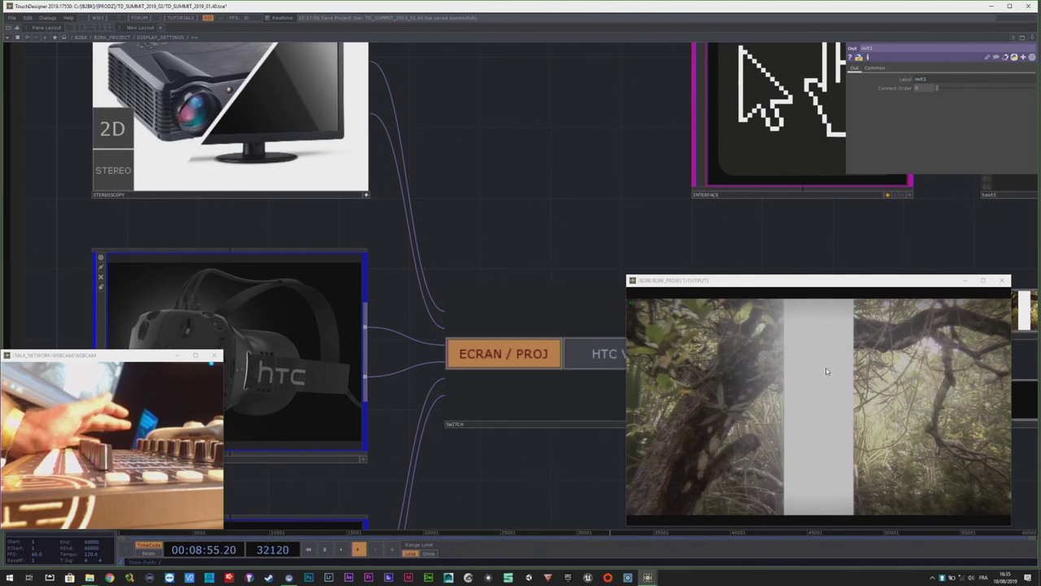
pyautogui.click(115, 127)
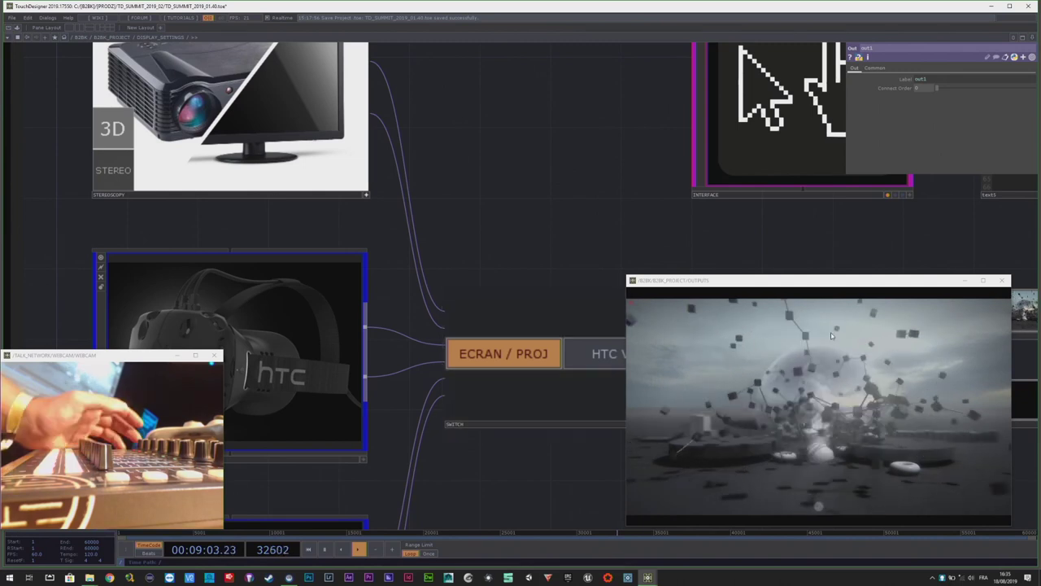
# - Enable STEREO on the STEREOSCOPY component and compare the two eye images in null1 and null2
pyautogui.scroll(-2, 417, 210)
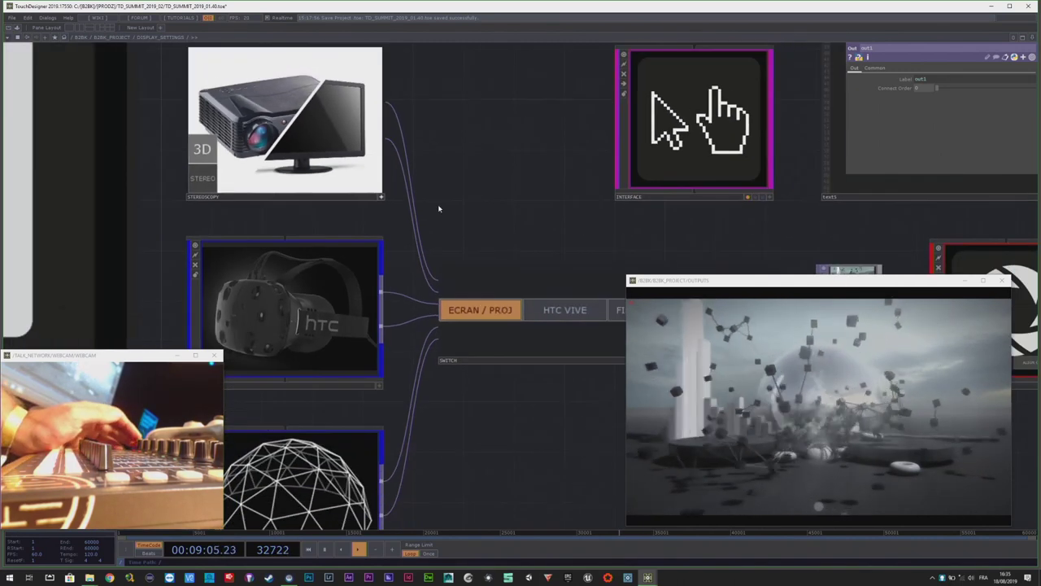
pyautogui.scroll(2, 204, 175)
pyautogui.click(204, 180)
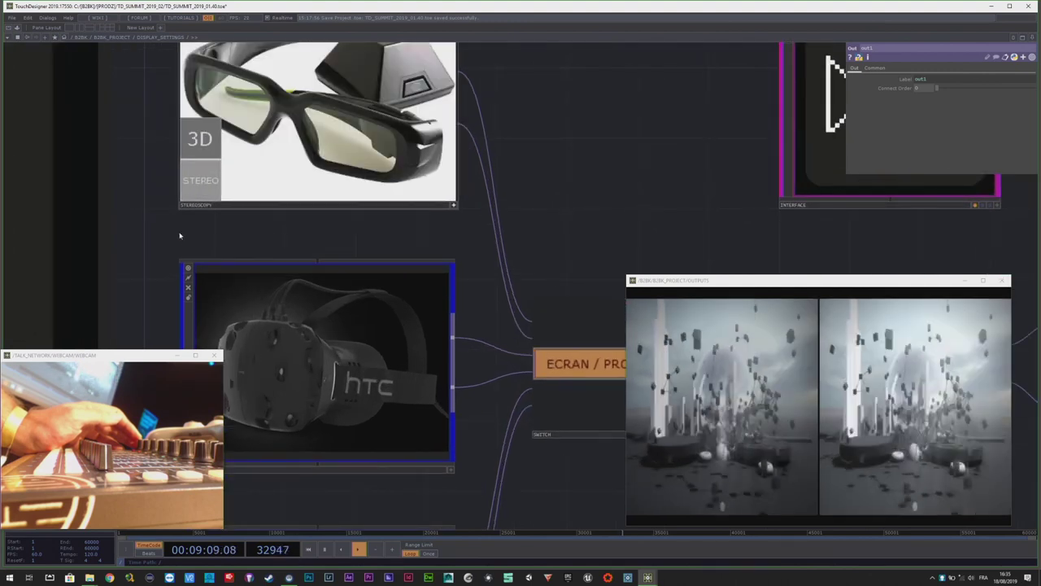
pyautogui.scroll(-4, 178, 222)
pyautogui.scroll(3, 567, 284)
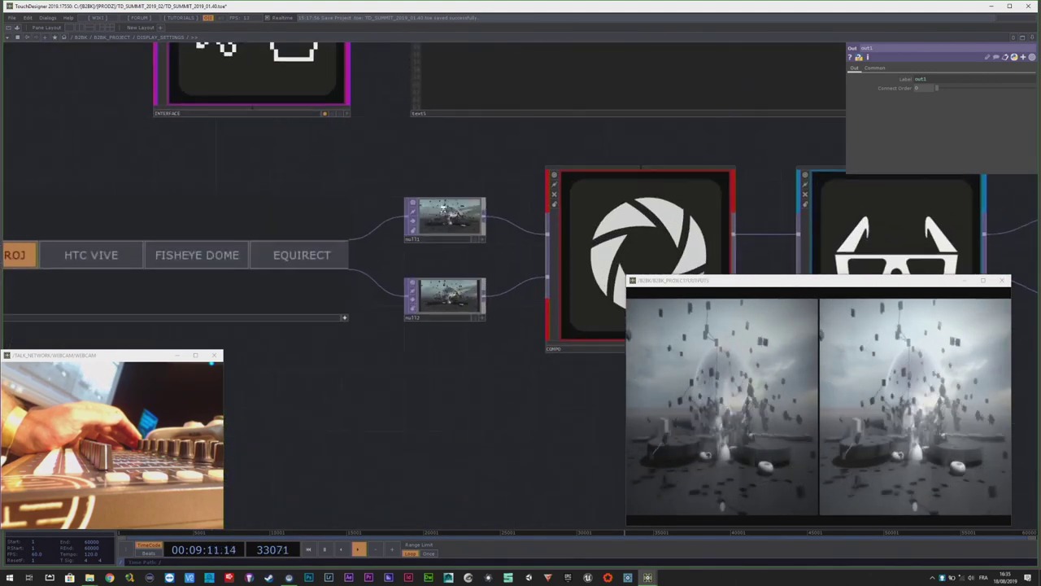
pyautogui.scroll(2, 440, 225)
pyautogui.scroll(2, 440, 226)
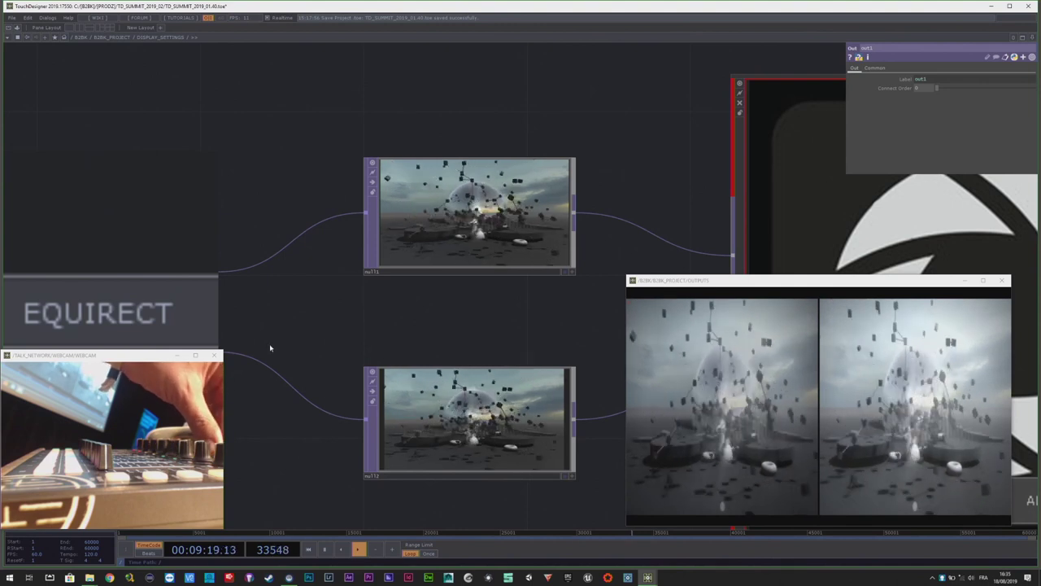
# - Examine out1 and out2 and the list of stereo types in the STEREO glasses component
pyautogui.scroll(-4, 270, 340)
pyautogui.scroll(-3, 270, 333)
pyautogui.scroll(6, 492, 340)
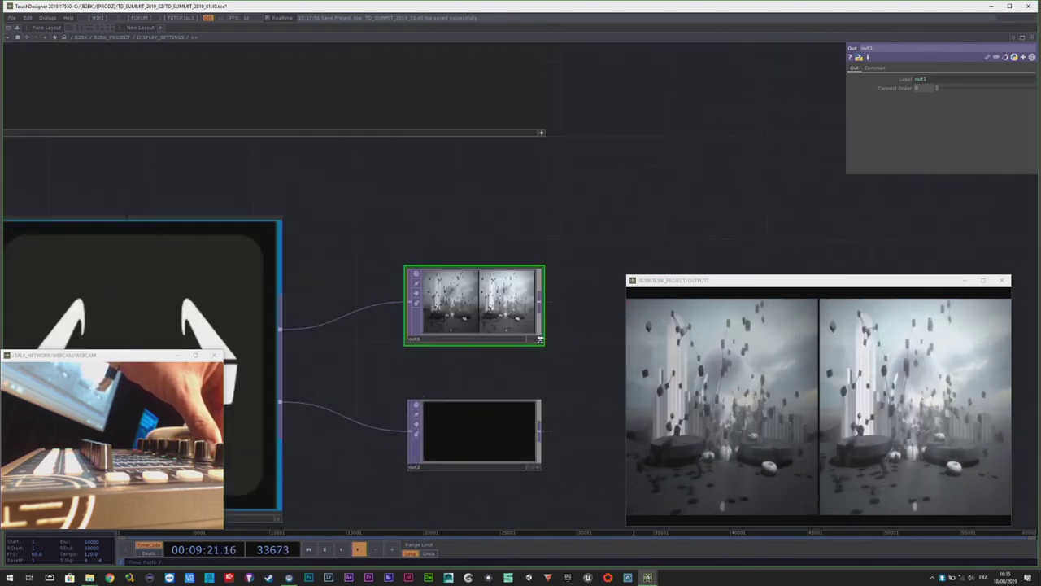
pyautogui.scroll(-4, 514, 240)
pyautogui.scroll(2, 468, 272)
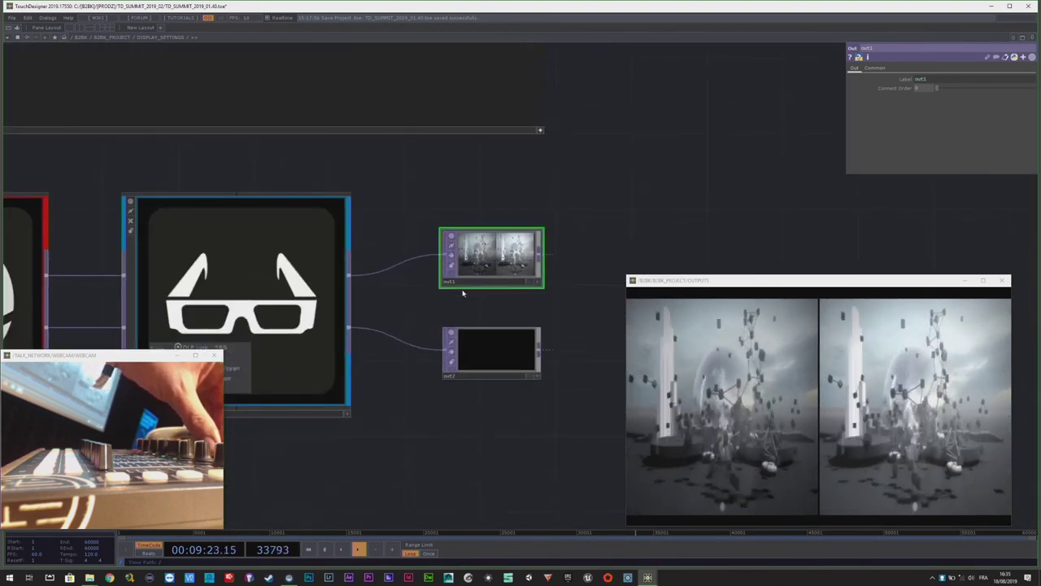
pyautogui.scroll(-2, 531, 289)
pyautogui.scroll(3, 297, 355)
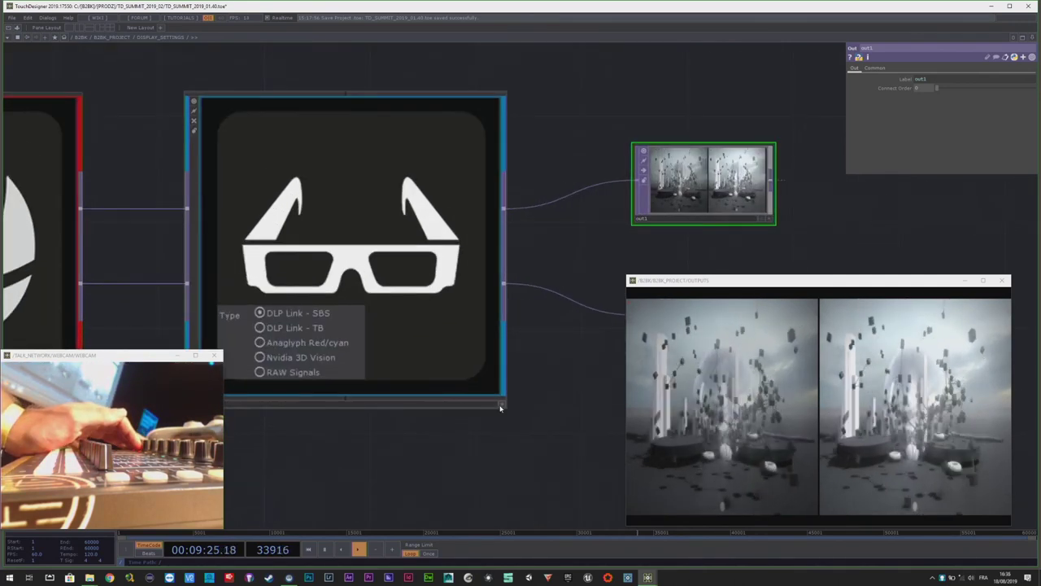
# - Make the STEREO component interactive, set its type to DLP Link - TB, and check the image in out1
pyautogui.click(500, 407)
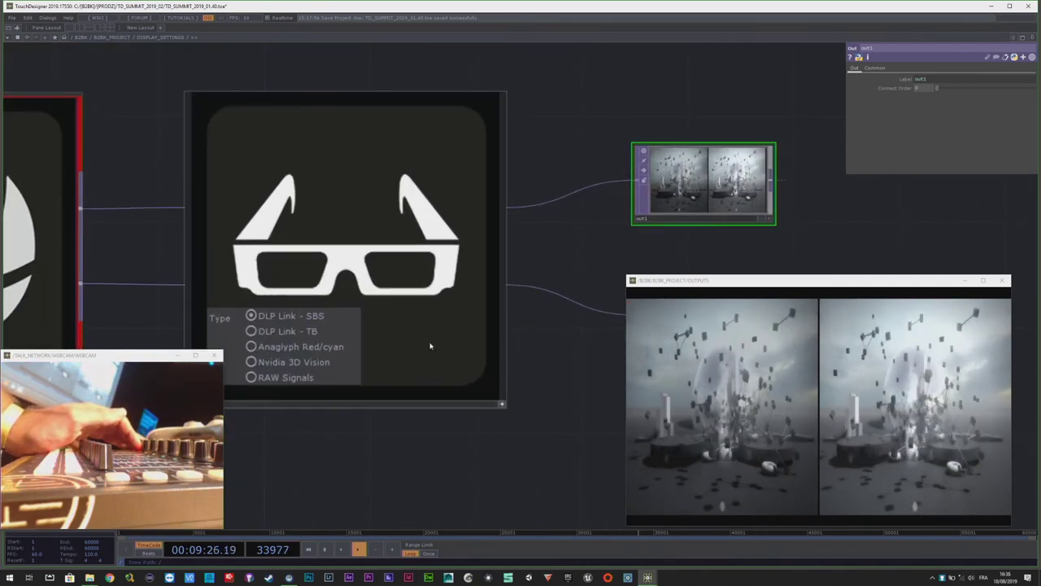
pyautogui.click(300, 336)
pyautogui.scroll(4, 727, 168)
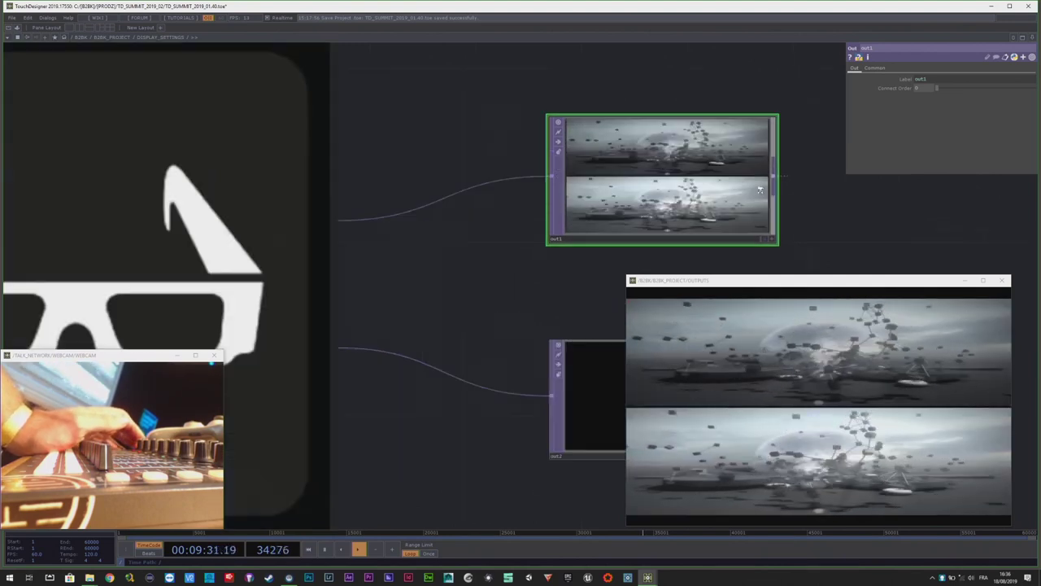
pyautogui.scroll(-4, 654, 188)
pyautogui.scroll(-4, 653, 188)
pyautogui.scroll(5, 517, 246)
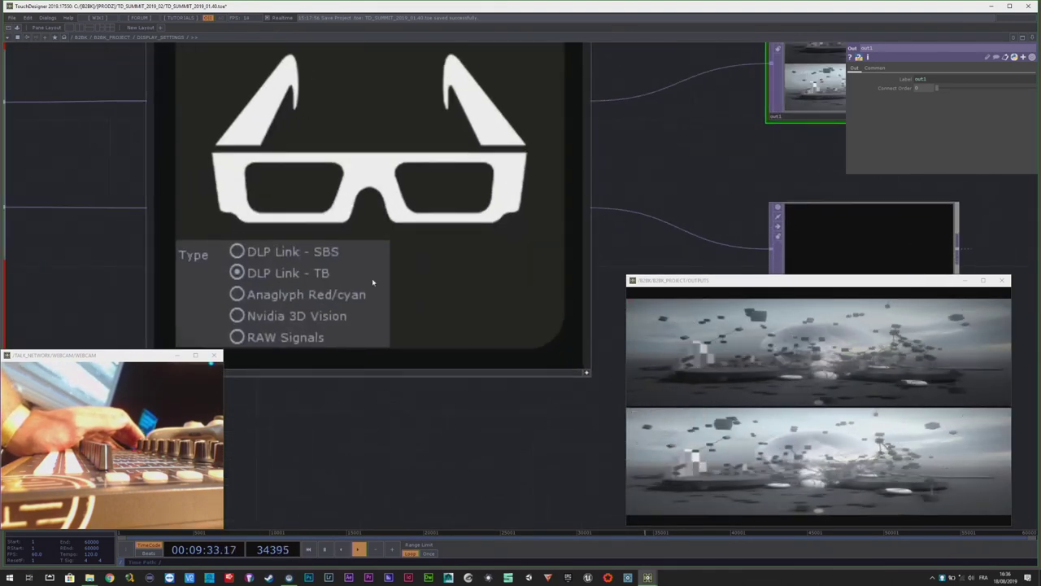
# - Try the Anaglyph Red/cyan and RAW Signals stereo types, compare out1 with out2, and restore DLP Link - SBS
pyautogui.click(241, 296)
pyautogui.scroll(-2, 727, 156)
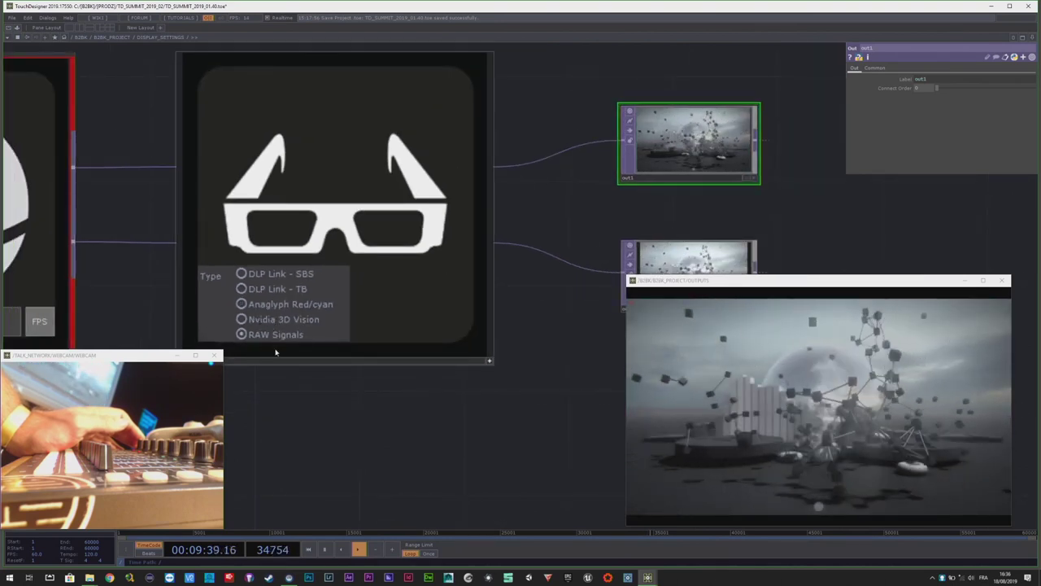
pyautogui.scroll(-4, 275, 353)
pyautogui.scroll(4, 514, 196)
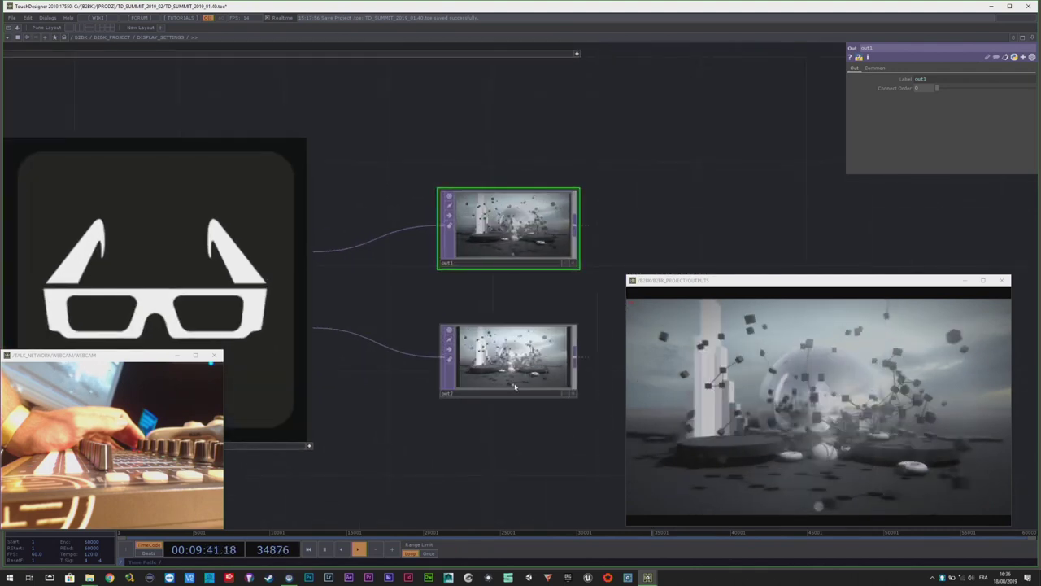
pyautogui.scroll(-4, 511, 383)
pyautogui.scroll(5, 398, 389)
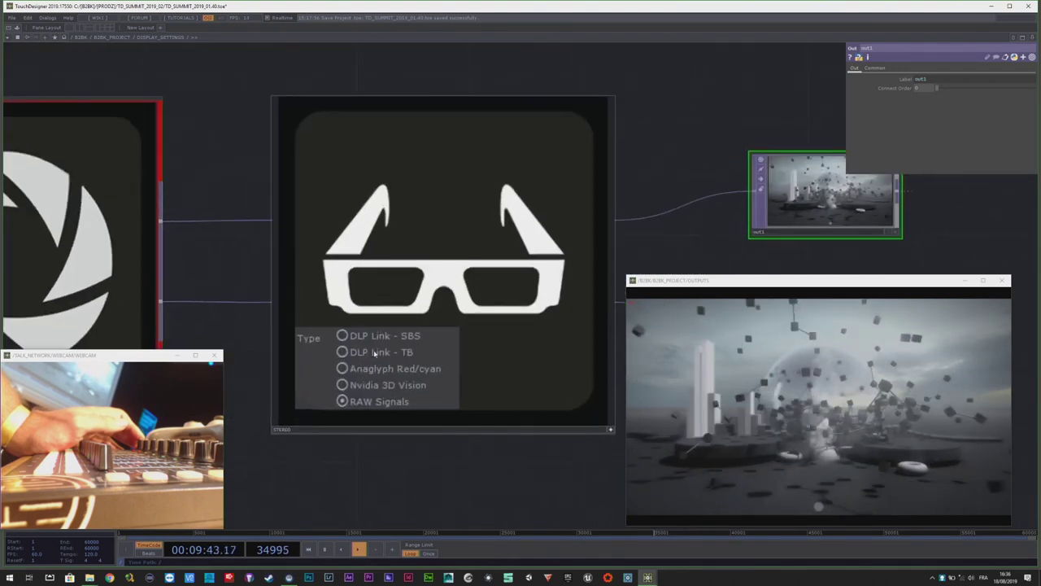
pyautogui.scroll(-5, 370, 337)
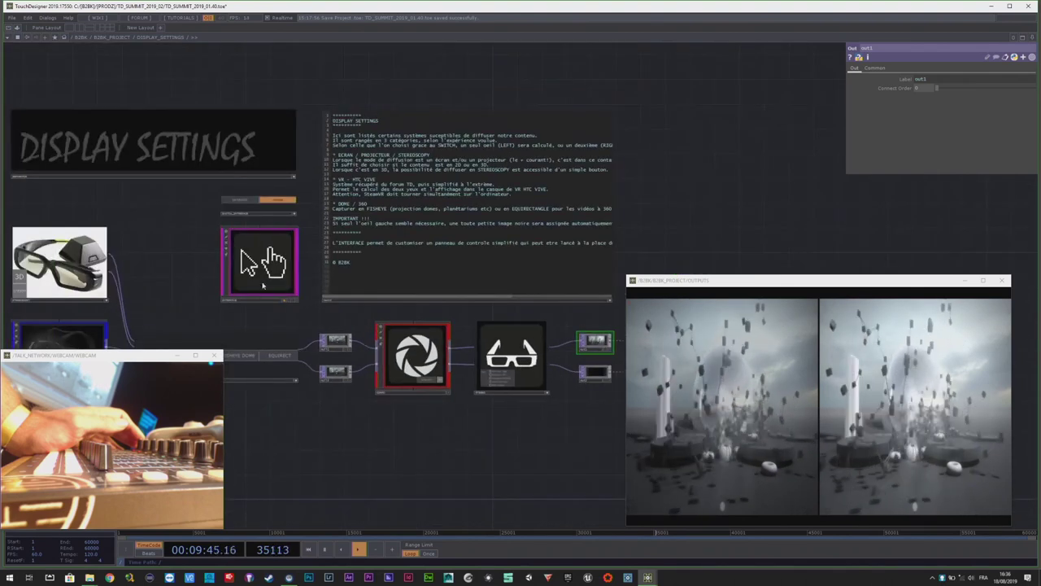
# - Turn off STEREO on the STEREOSCOPY component
pyautogui.scroll(5, 147, 289)
pyautogui.click(120, 284)
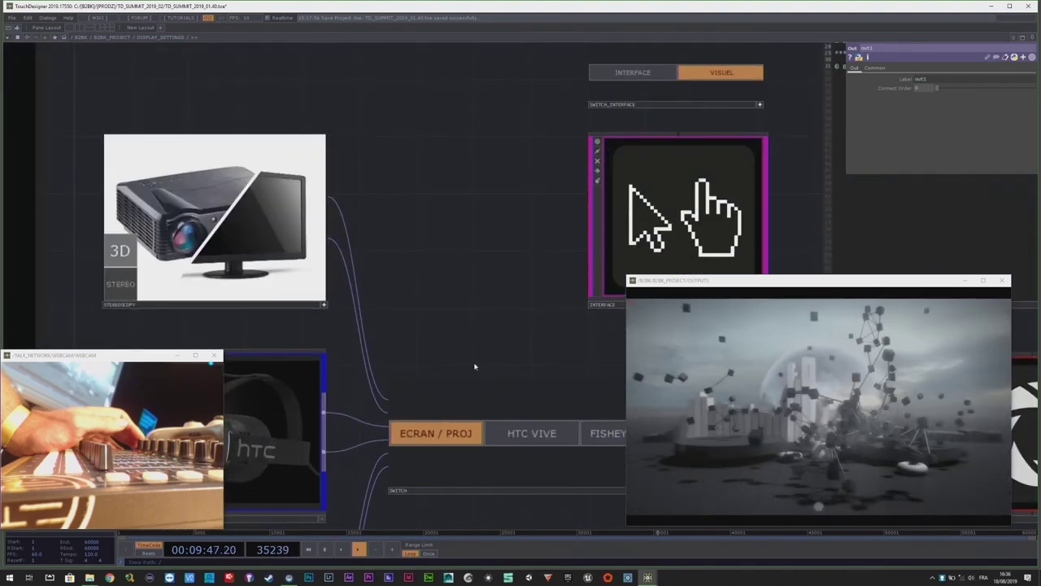
# - Set the display switch to HTC VIVE and close the enlarged OUTPUTS window
pyautogui.moveTo(474, 367); pyautogui.dragTo(379, 261)
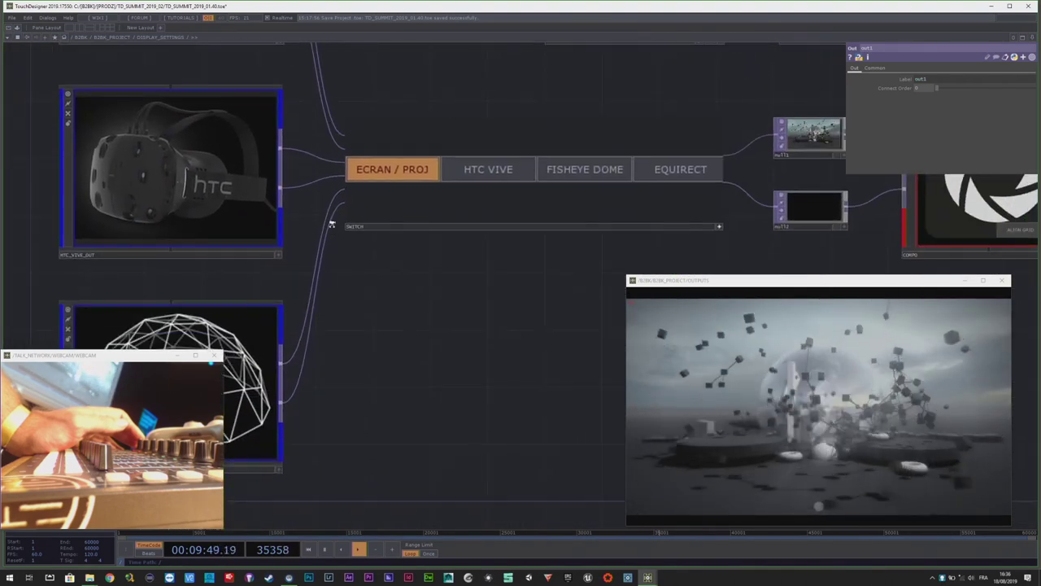
pyautogui.scroll(-3, 334, 223)
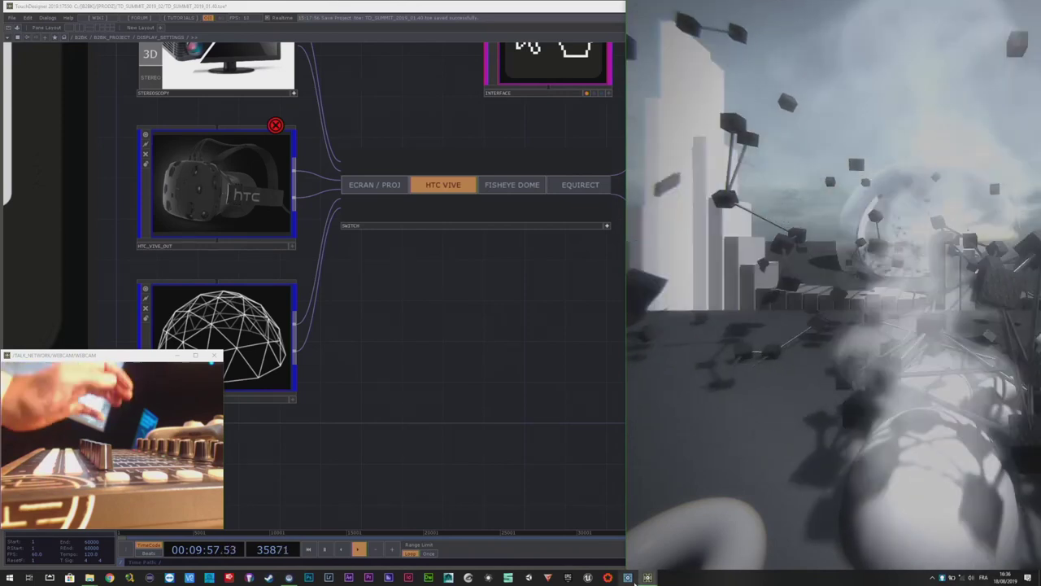
pyautogui.moveTo(649, 579)
pyautogui.rightClick(723, 540)
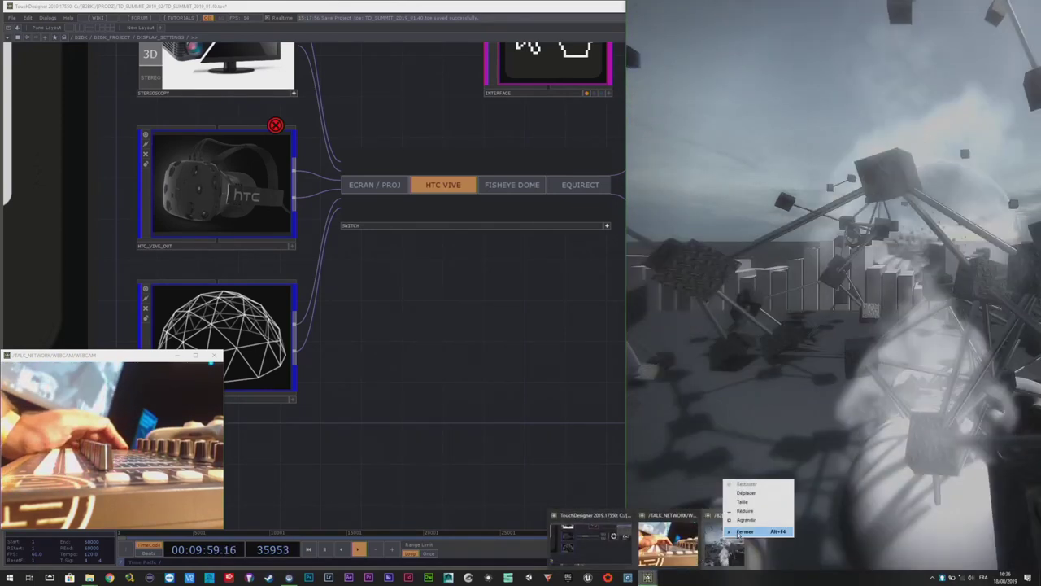
pyautogui.click(742, 531)
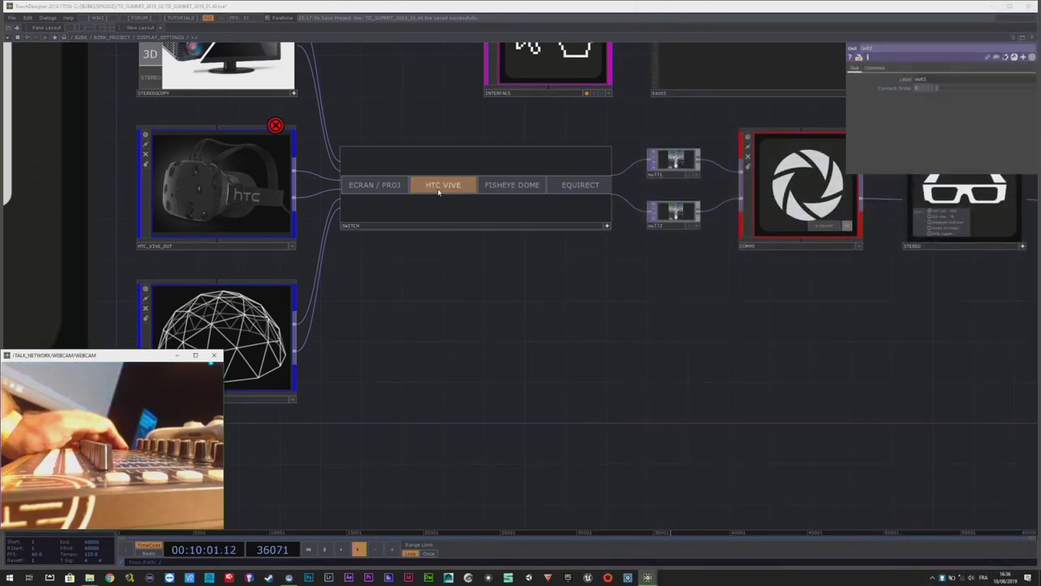
# - Compare the HTC VIVE eye images in null1 and null2 after the display switch
pyautogui.scroll(3, 438, 191)
pyautogui.scroll(-5, 349, 220)
pyautogui.scroll(6, 432, 155)
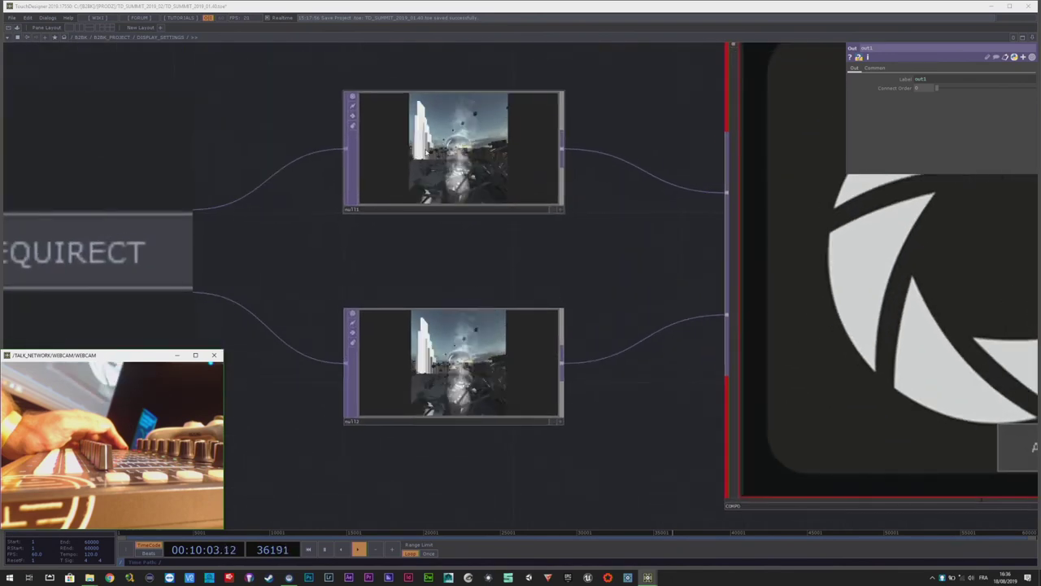
pyautogui.scroll(2, 456, 213)
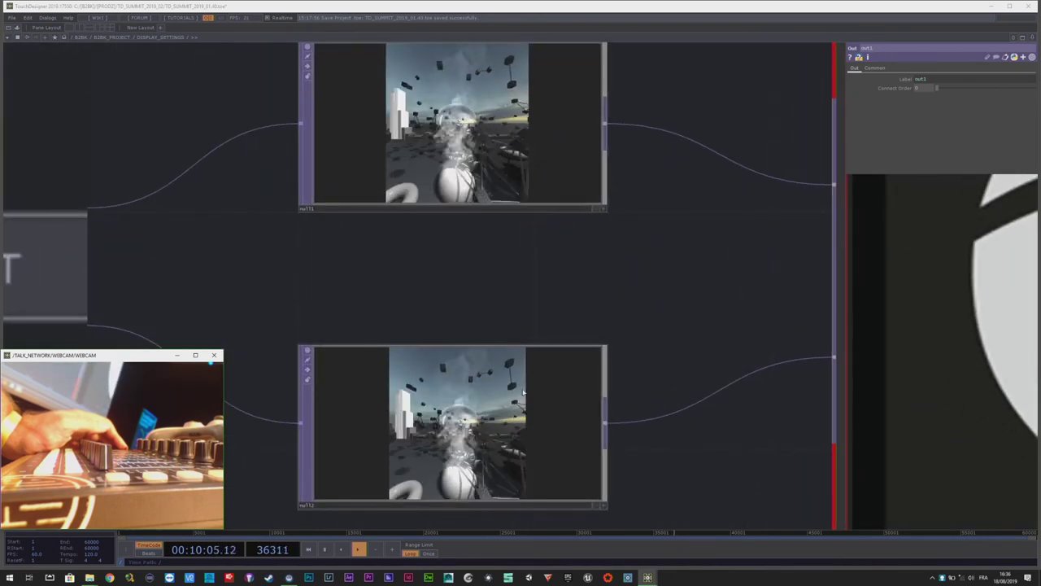
pyautogui.scroll(-2, 625, 277)
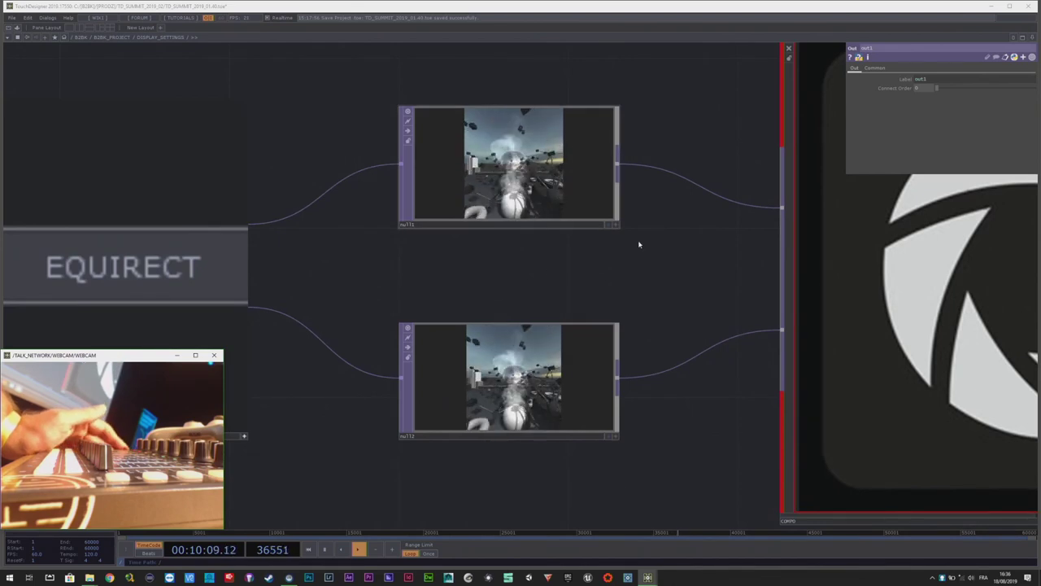
# - Set the display switch to FISHEYE DOME and inspect the dome image in null1
pyautogui.scroll(-4, 683, 267)
pyautogui.moveTo(529, 374); pyautogui.dragTo(689, 253)
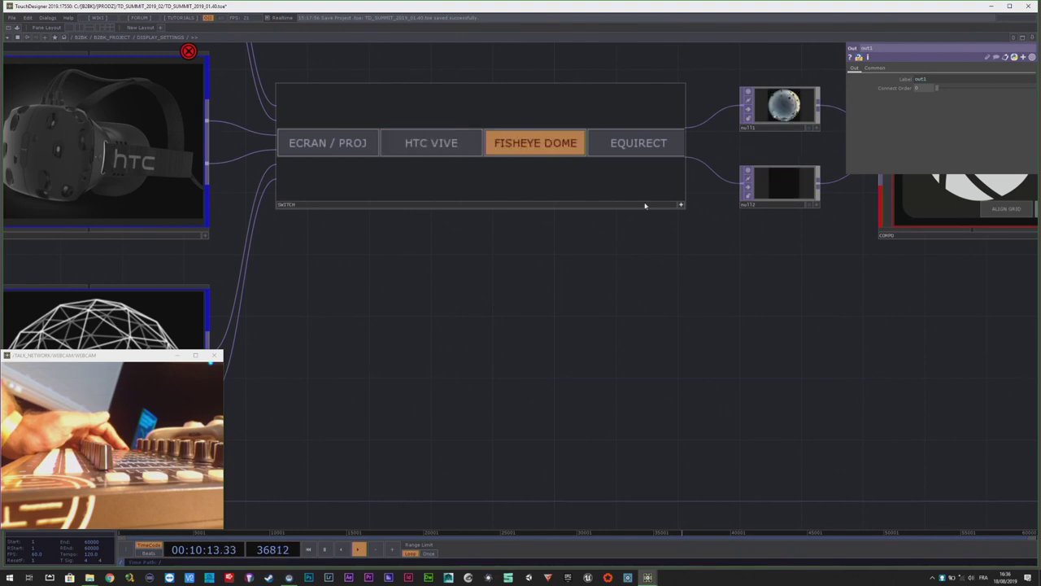
pyautogui.scroll(3, 773, 99)
pyautogui.hscroll(4, 773, 99)
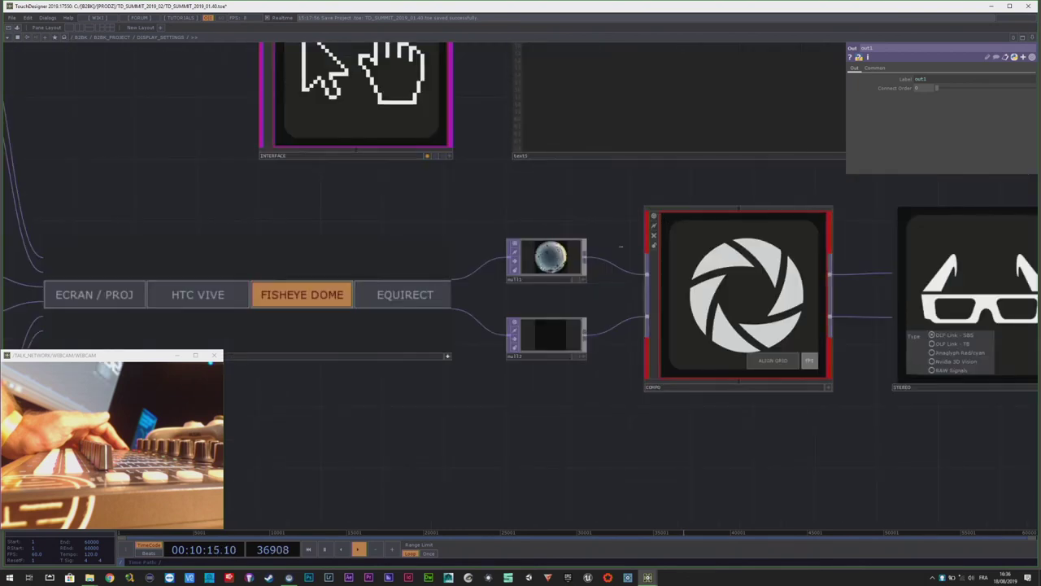
pyautogui.scroll(10, 563, 257)
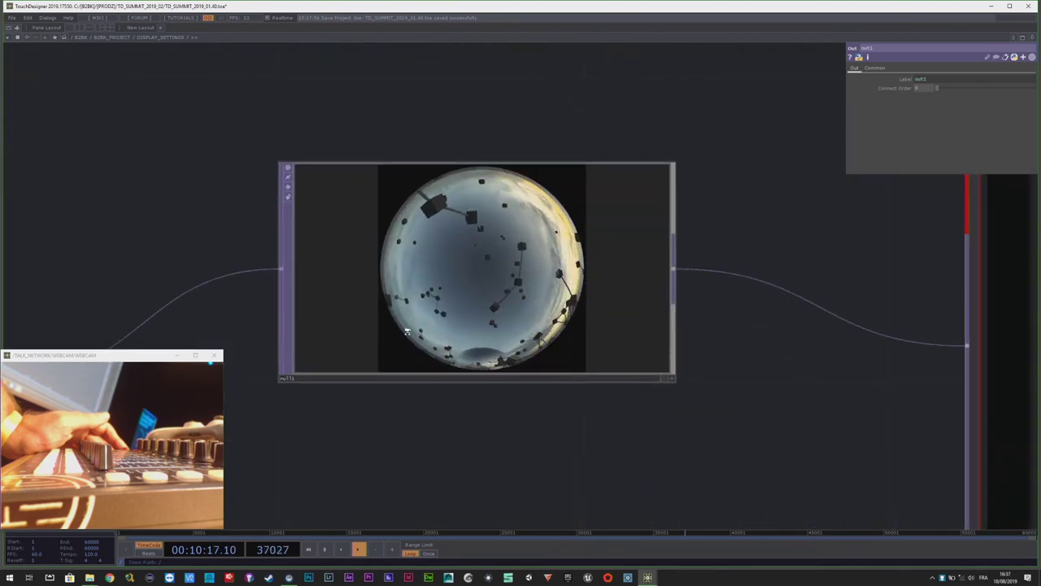
pyautogui.scroll(3, 407, 332)
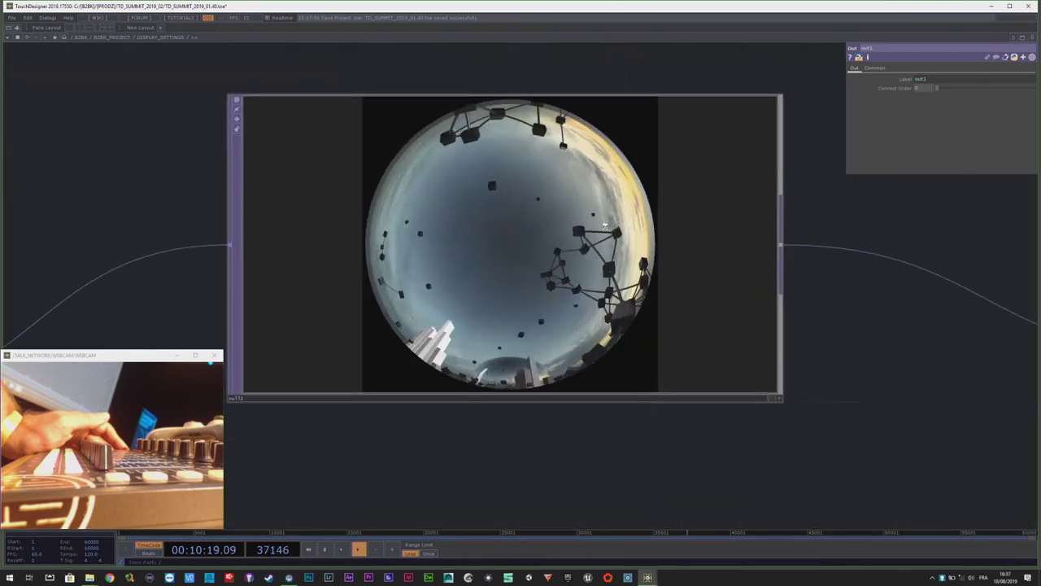
# - Toggle the DOME : UP Z AXIS option on the dome component and inspect the fisheye image in null1
pyautogui.scroll(-12, 603, 234)
pyautogui.scroll(-5, 603, 234)
pyautogui.scroll(6, 458, 325)
pyautogui.scroll(5, 380, 325)
pyautogui.scroll(-6, 348, 309)
pyautogui.scroll(8, 716, 194)
pyautogui.scroll(6, 716, 193)
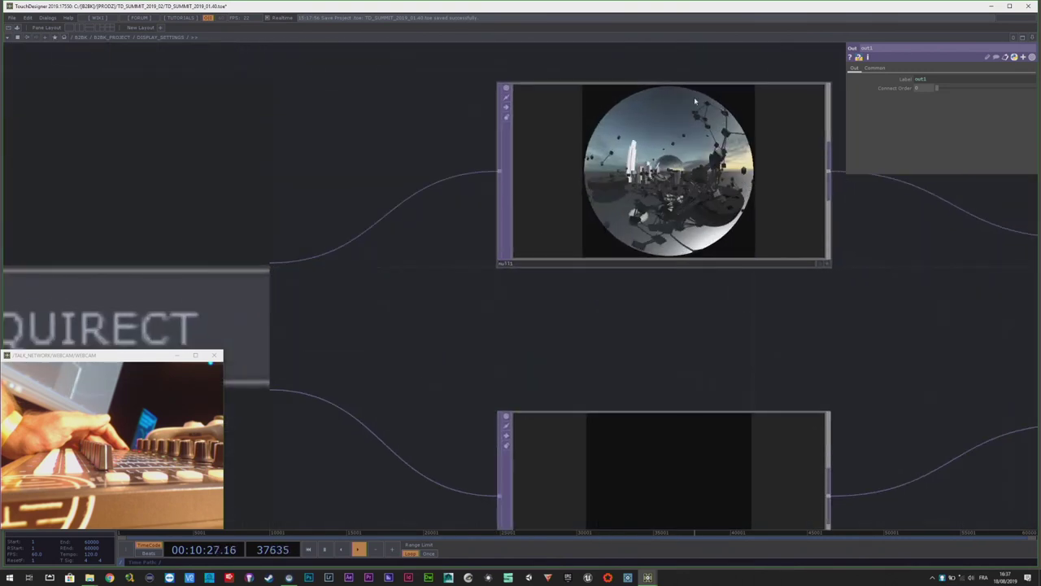
# - Set the display switch to EQUIRECT and inspect the panoramic image in null1
pyautogui.scroll(-8, 630, 211)
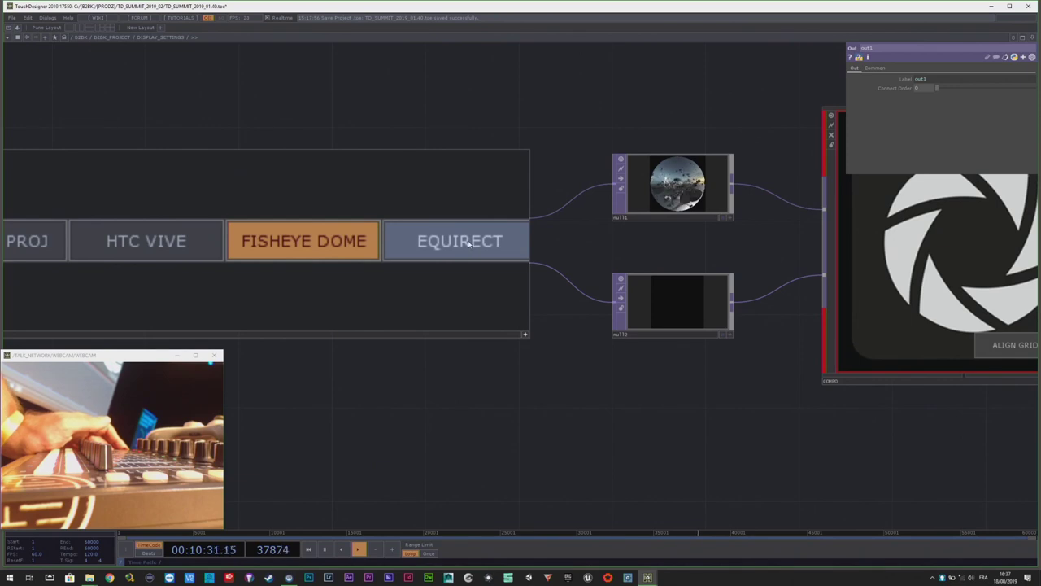
pyautogui.click(468, 246)
pyautogui.scroll(10, 671, 159)
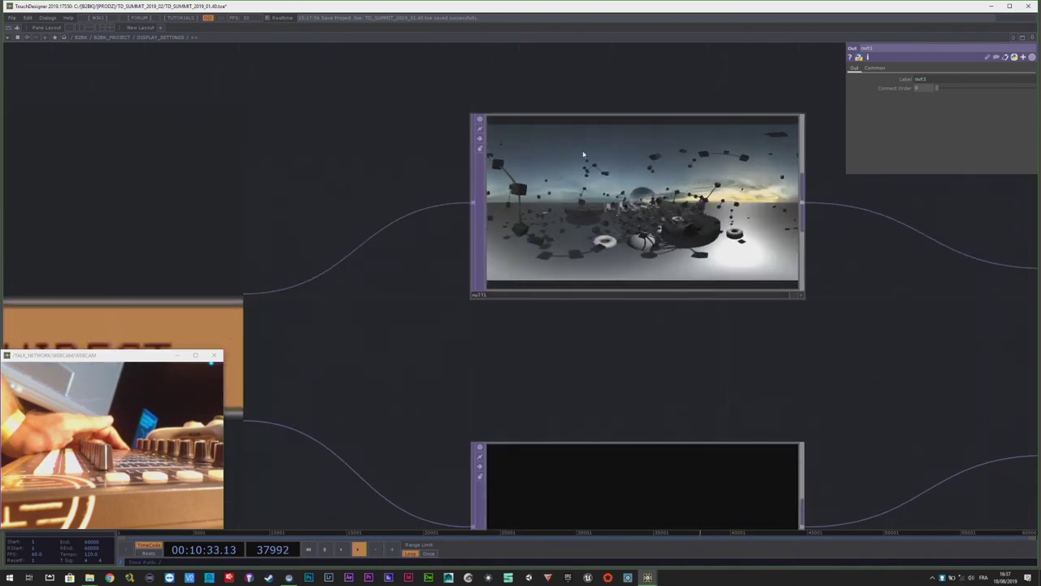
pyautogui.scroll(-5, 552, 170)
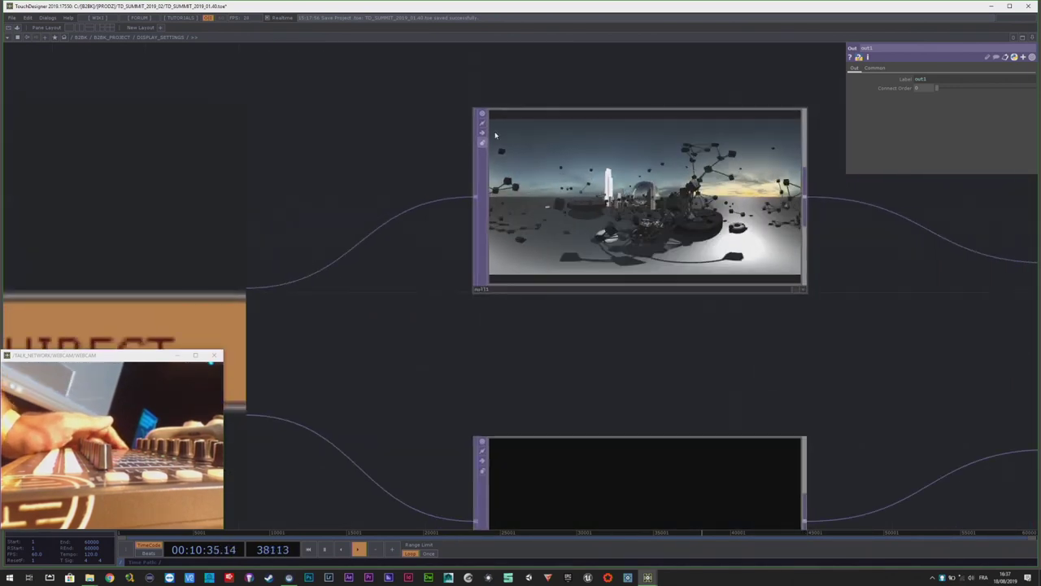
pyautogui.scroll(-10, 615, 140)
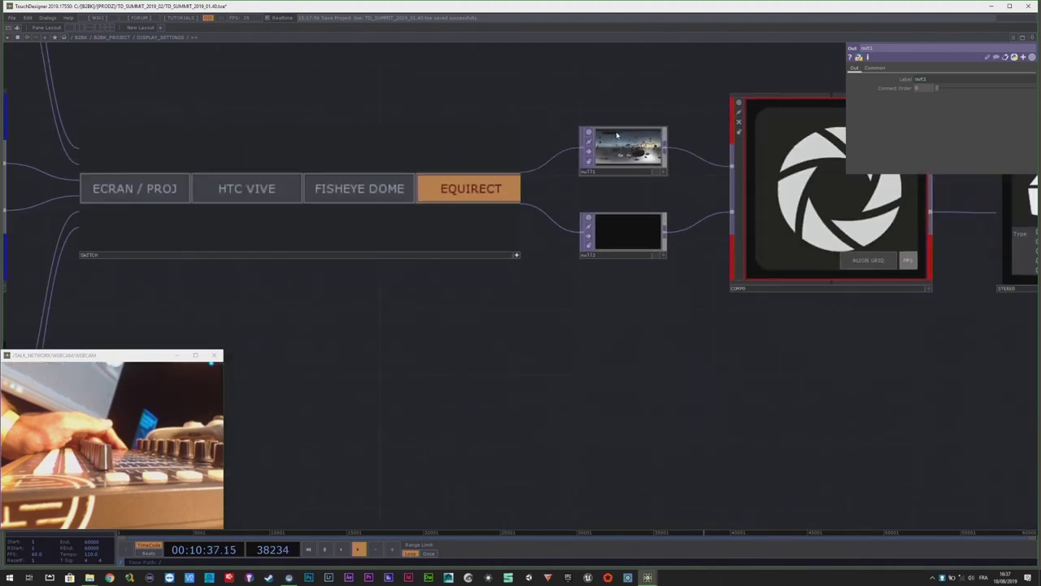
# - Toggle the EQUIRECT : LITTLEPLANET option on the dome component and inspect the image in null1
pyautogui.scroll(5, 507, 307)
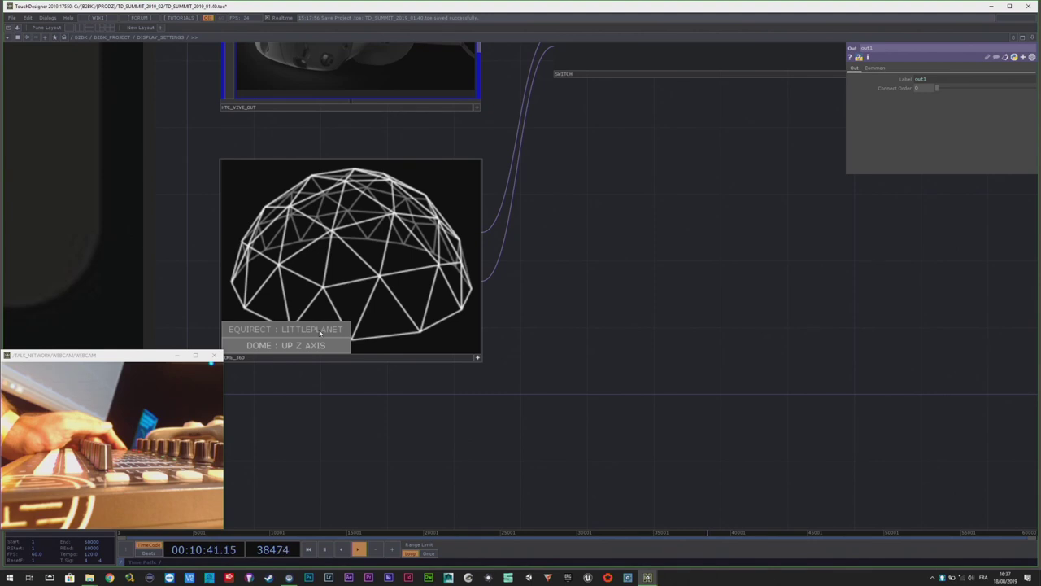
pyautogui.moveTo(573, 307); pyautogui.dragTo(273, 447)
pyautogui.moveTo(595, 367); pyautogui.dragTo(349, 489)
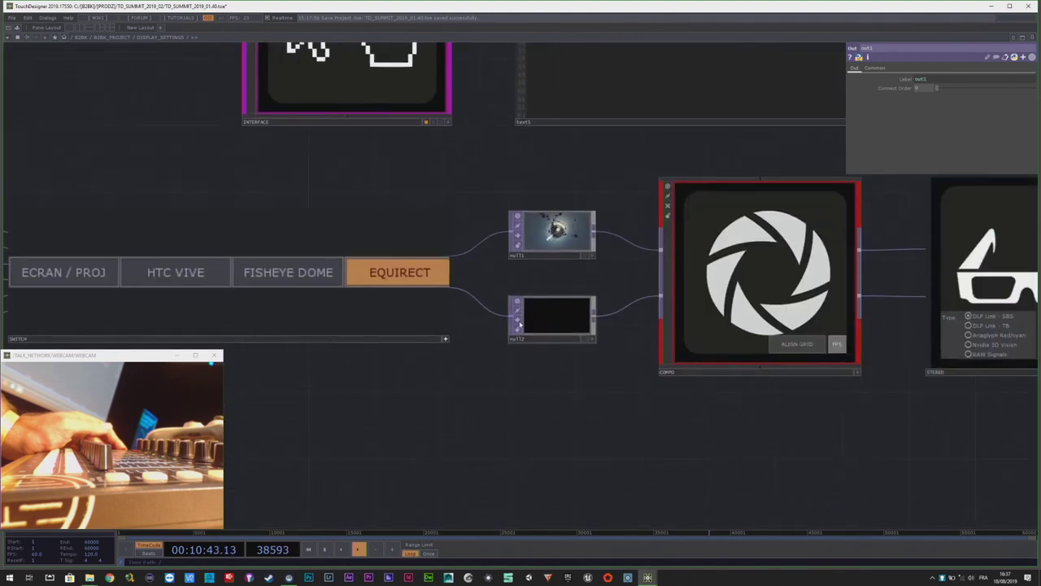
pyautogui.scroll(13, 547, 254)
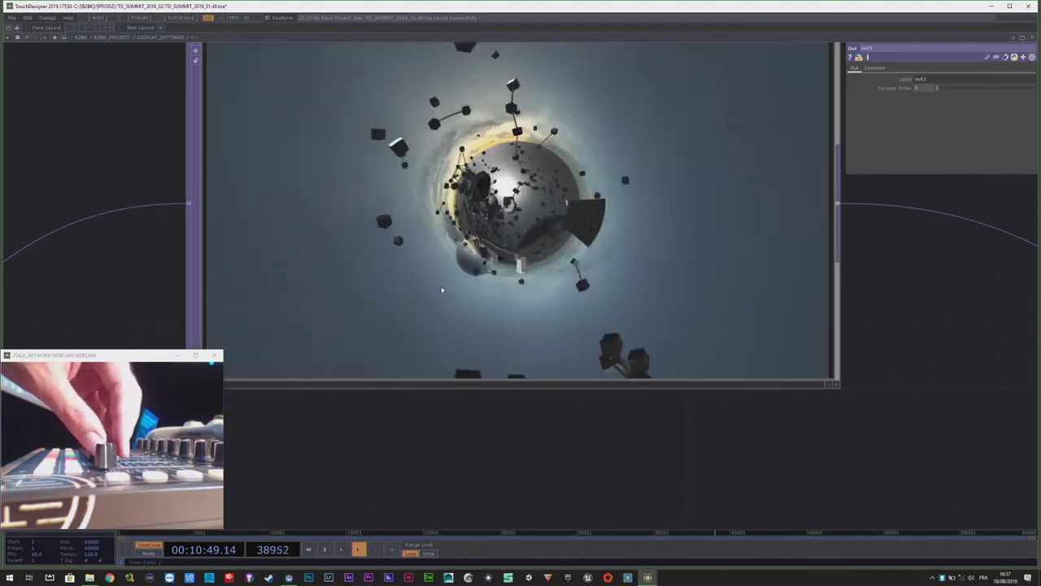
pyautogui.scroll(-3, 606, 244)
pyautogui.scroll(-10, 606, 244)
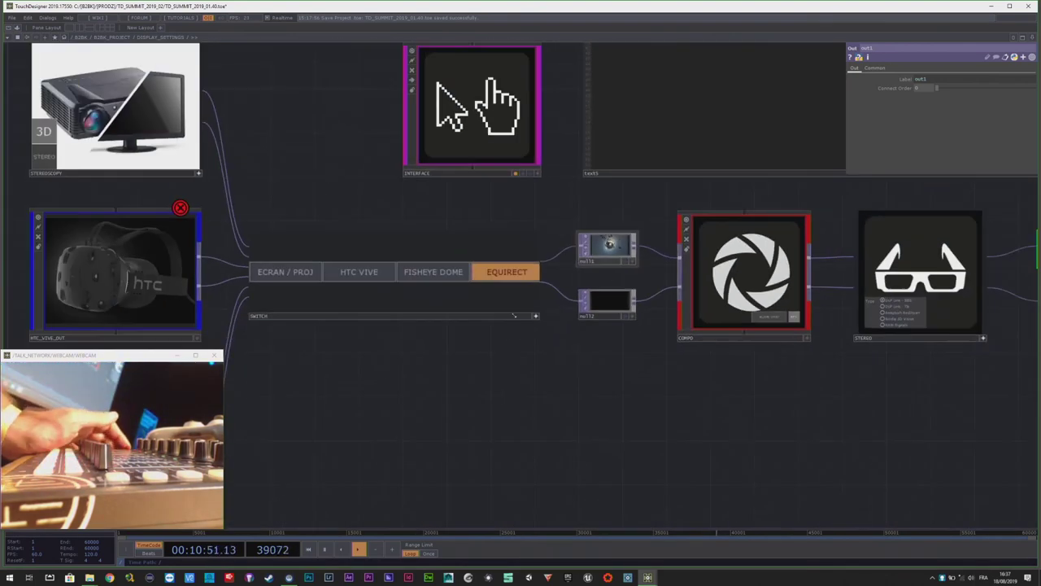
# - Review the dome, HTC_VIVE_OUT and STEREOSCOPY components that feed the display switch
pyautogui.scroll(-3, 448, 349)
pyautogui.scroll(4, 344, 396)
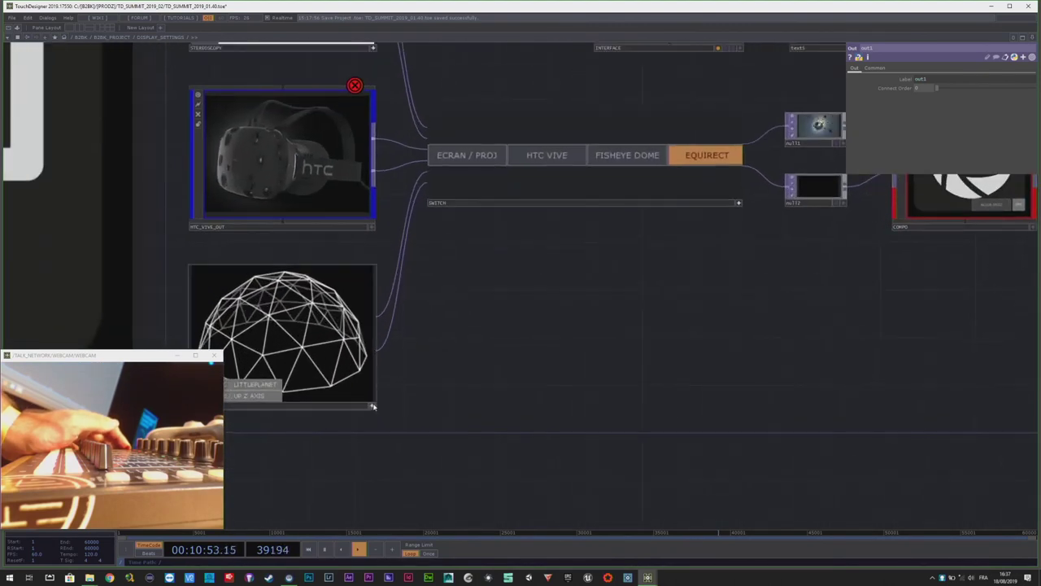
pyautogui.scroll(-5, 372, 404)
pyautogui.scroll(4, 377, 259)
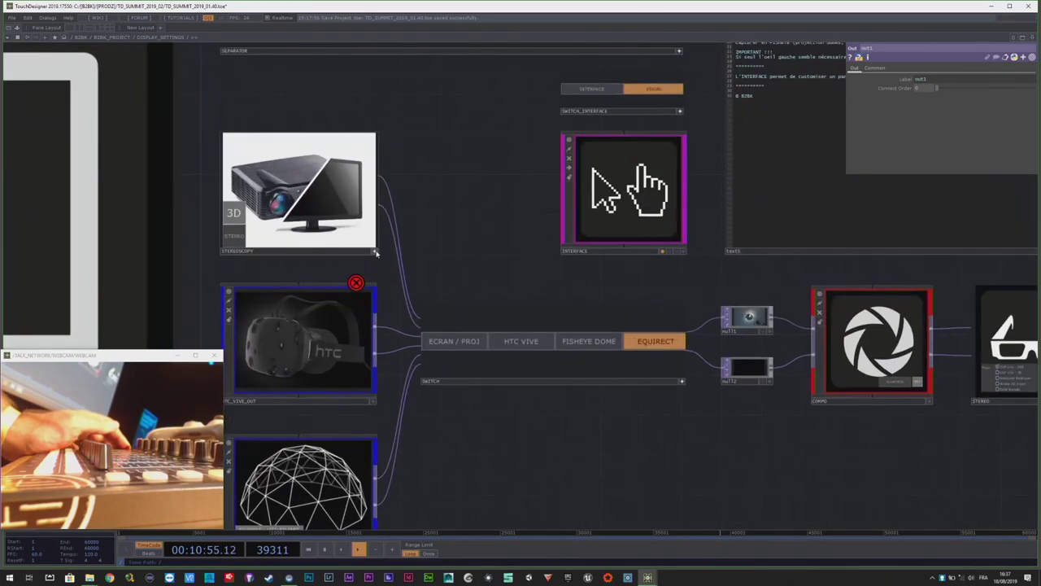
pyautogui.scroll(-4, 282, 259)
# - Add a Switch TOP below the STEREO component and connect null1 as its first input
pyautogui.scroll(4, 705, 341)
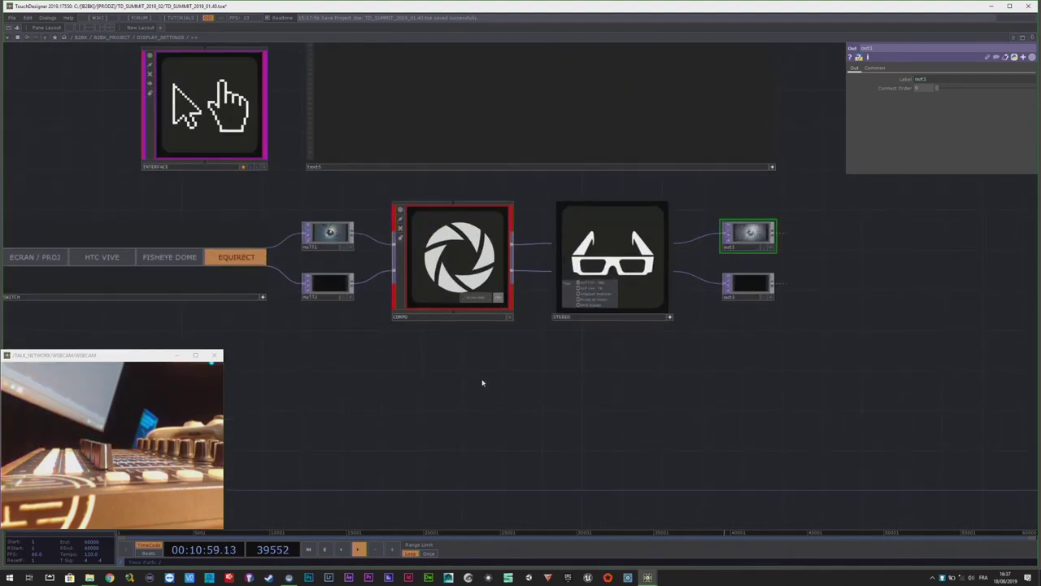
pyautogui.press('Tab')
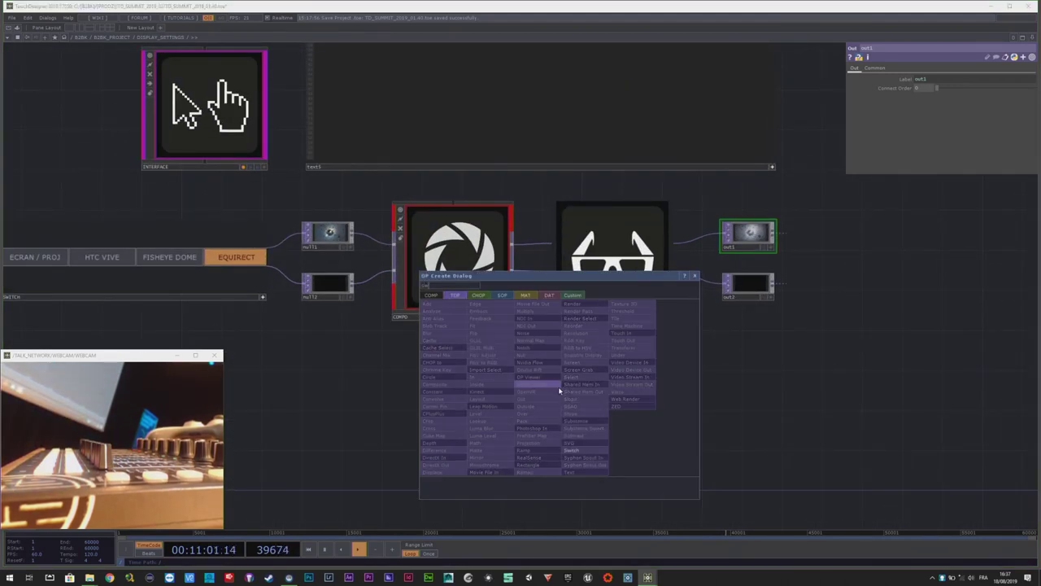
pyautogui.click(579, 452)
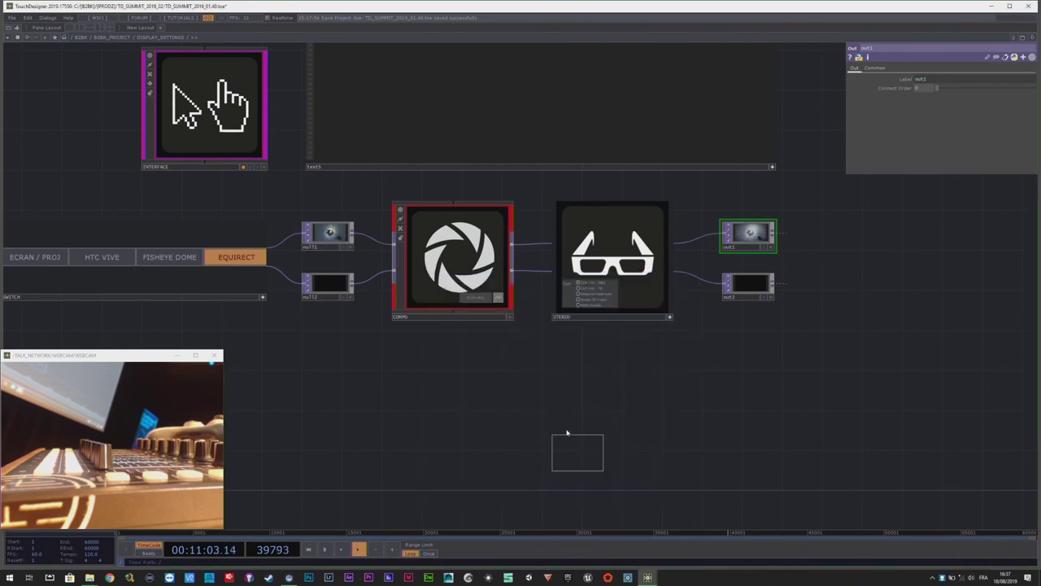
pyautogui.click(547, 387)
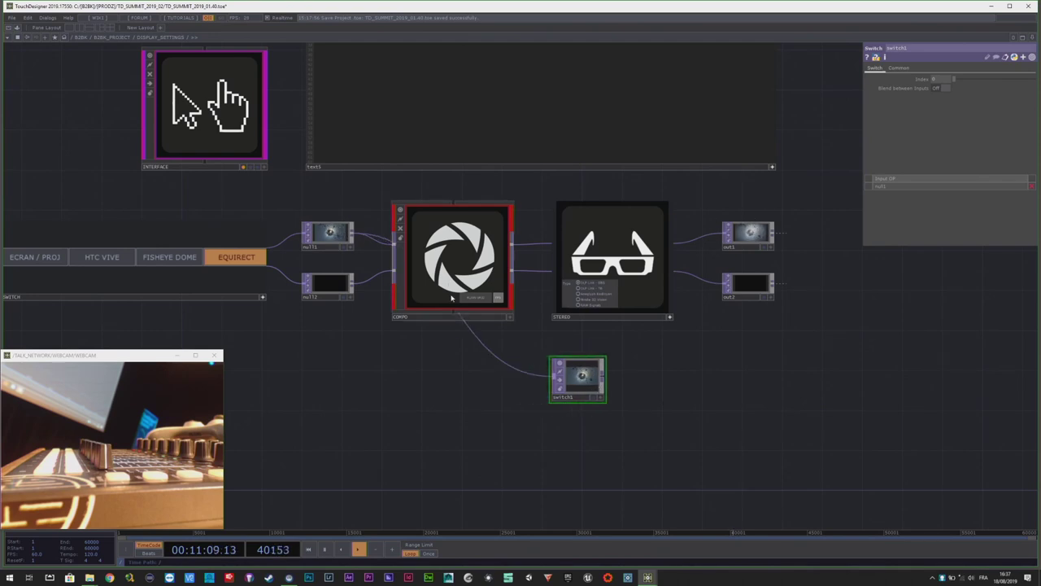
# - Look inside the COMPO component at its chain of image effect components
pyautogui.scroll(6, 451, 298)
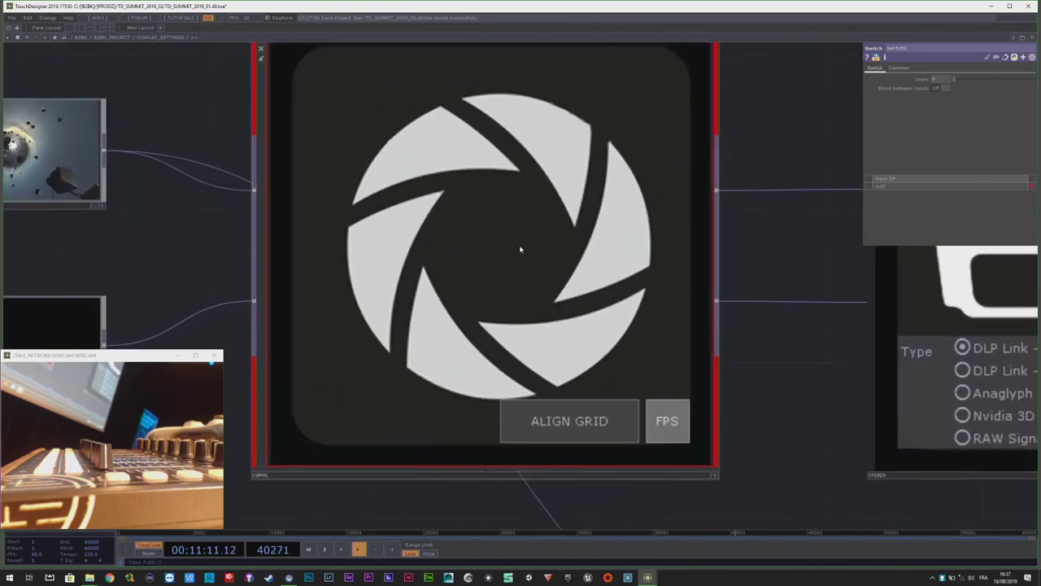
pyautogui.scroll(10, 541, 265)
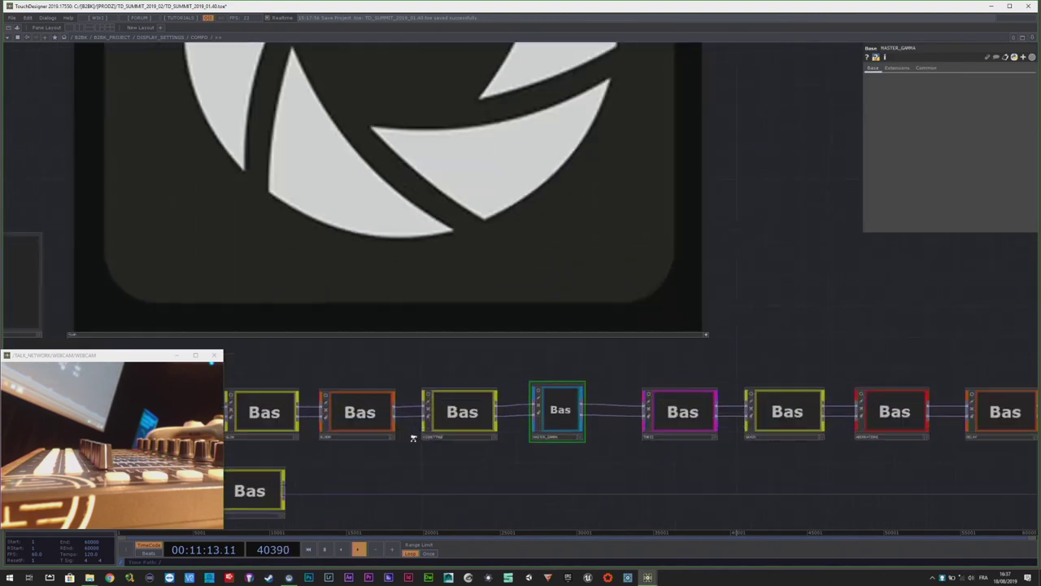
pyautogui.scroll(1, 413, 438)
pyautogui.moveTo(413, 438); pyautogui.dragTo(573, 321)
# - Connect COMPO's first output as the second input of switch1 and set the display switch to ECRAN / PROJ
pyautogui.moveTo(548, 381); pyautogui.dragTo(612, 369)
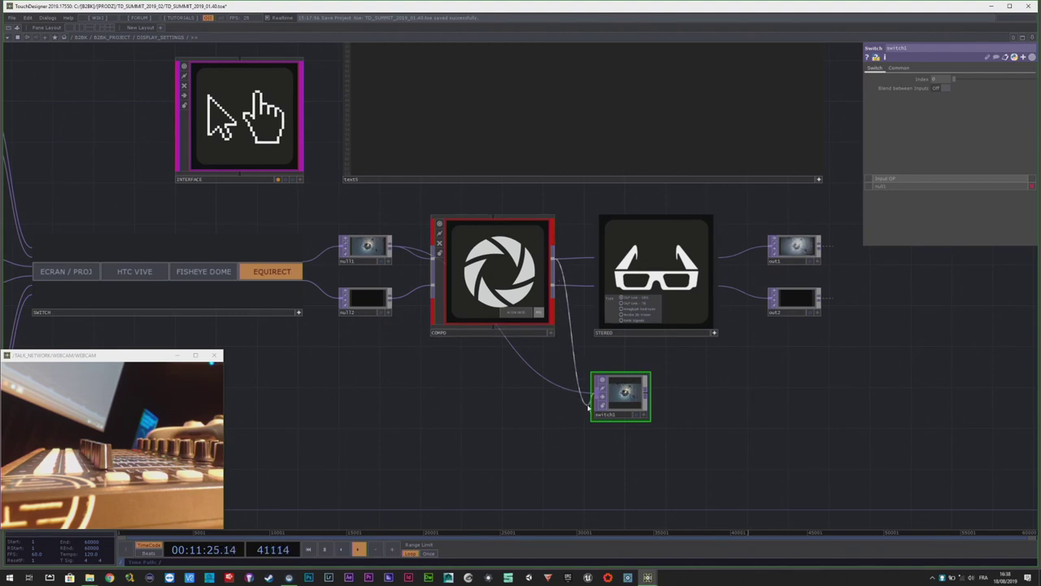
pyautogui.moveTo(587, 407); pyautogui.dragTo(593, 395)
pyautogui.scroll(-3, 601, 353)
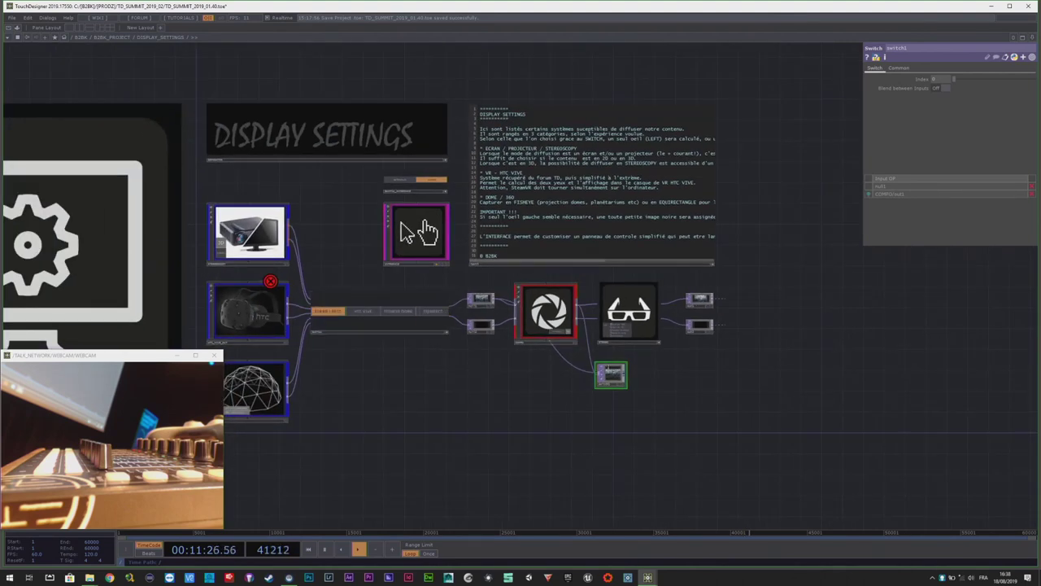
# - Set the index of switch1 to 1 to compare the raw null1 image with the COMPO output
pyautogui.scroll(8, 623, 376)
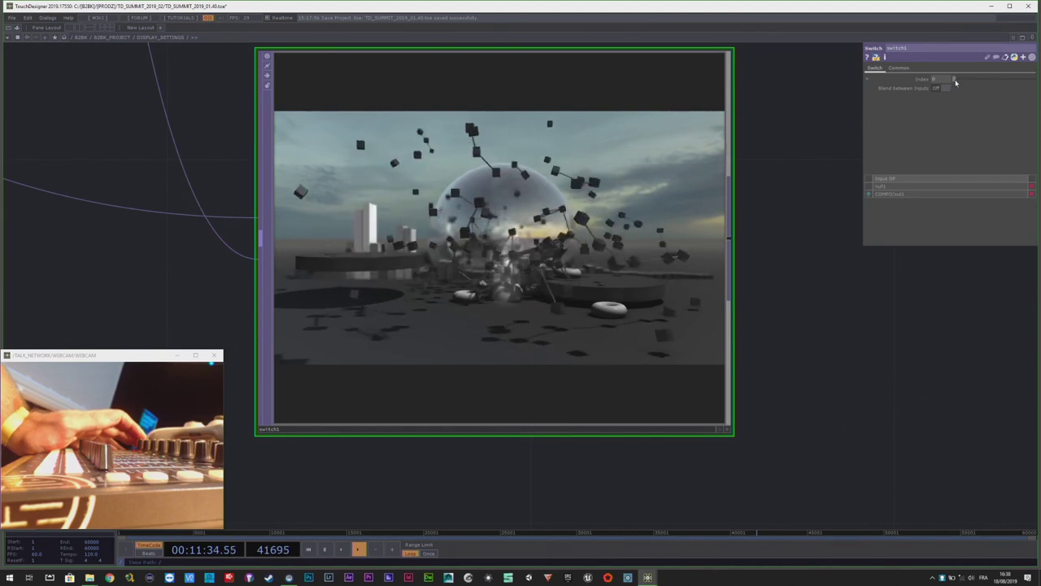
pyautogui.moveTo(967, 84)
pyautogui.mouseDown()
pyautogui.moveTo(990, 84)
pyautogui.moveTo(956, 89)
pyautogui.moveTo(982, 89)
pyautogui.mouseUp()
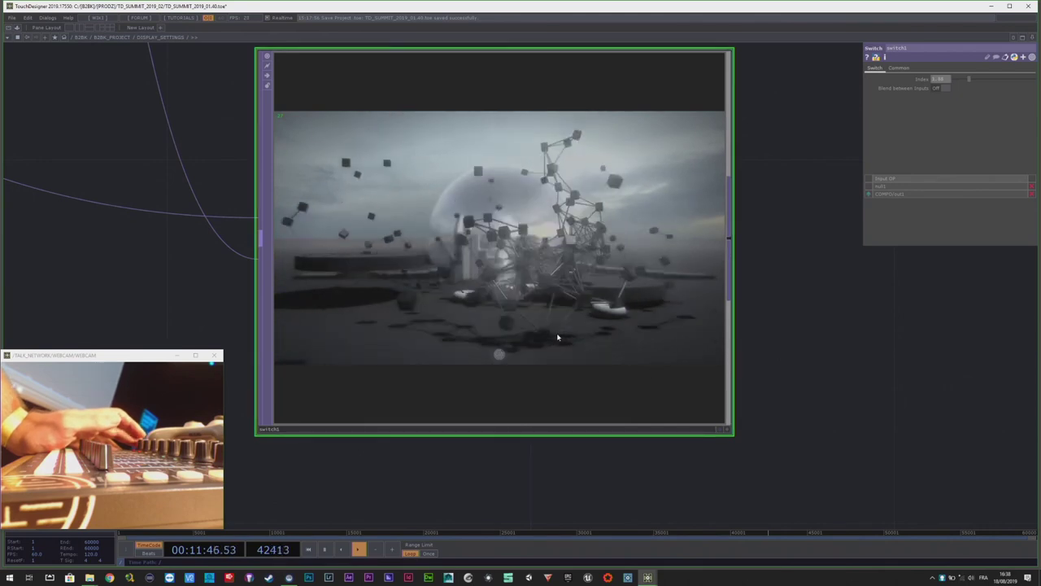
pyautogui.scroll(-3, 558, 336)
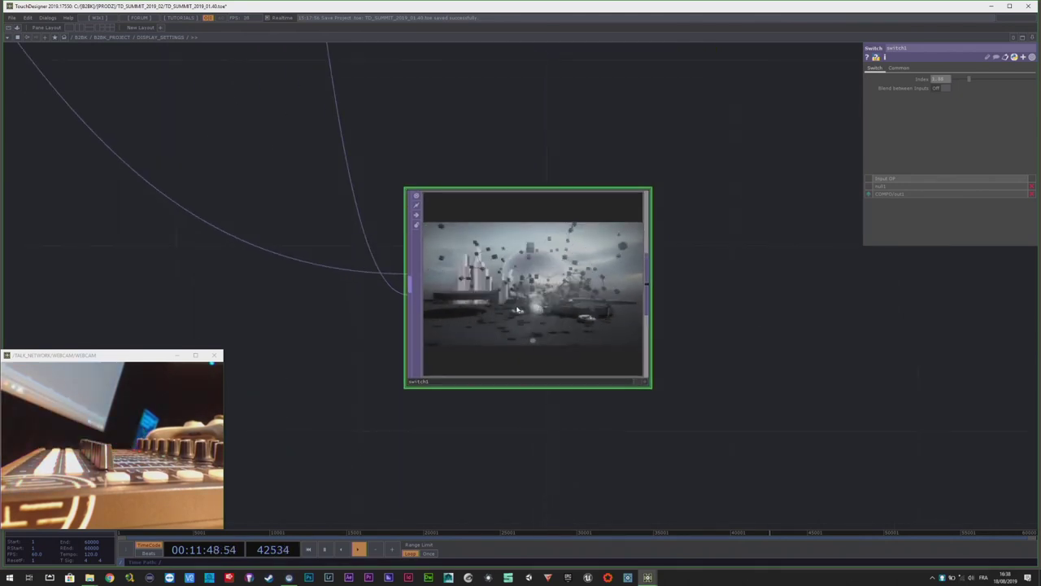
# - Delete the switch1 comparison operator
pyautogui.press('Delete')
pyautogui.scroll(-4, 492, 277)
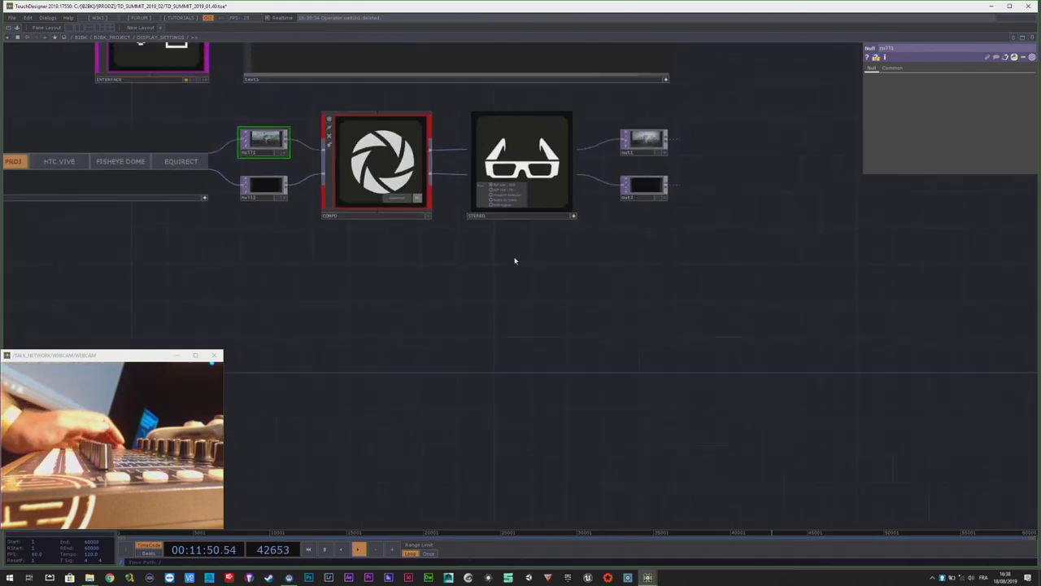
# - Leave DISPLAY_SETTINGS and open the LIGHT_SHOW component to view its DMX, ArtNet, laser and Philips Hue modules
pyautogui.click(569, 219)
pyautogui.scroll(-8, 595, 252)
pyautogui.press('p')
pyautogui.scroll(-4, 586, 275)
pyautogui.scroll(6, 561, 77)
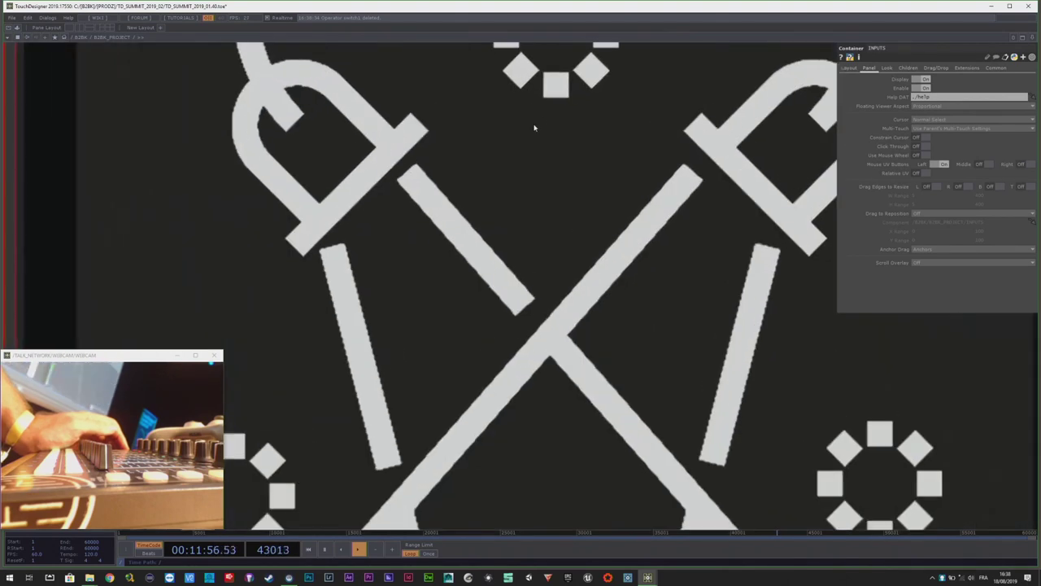
pyautogui.press('p')
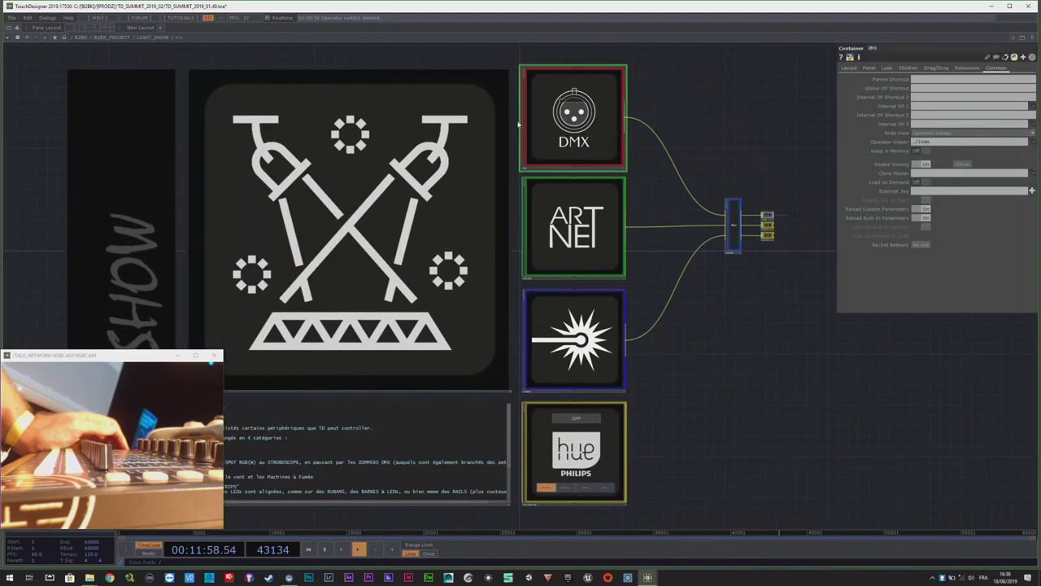
pyautogui.scroll(2, 584, 118)
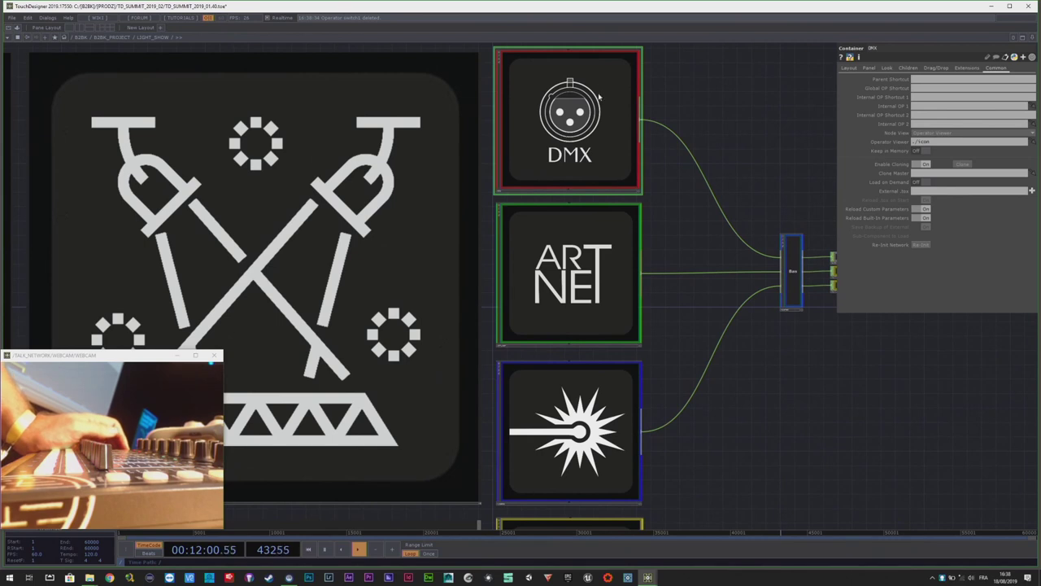
# - Open the DMX component and examine its spot, effect and LED strip fixtures with their previews
pyautogui.scroll(2, 596, 102)
pyautogui.scroll(6, 554, 138)
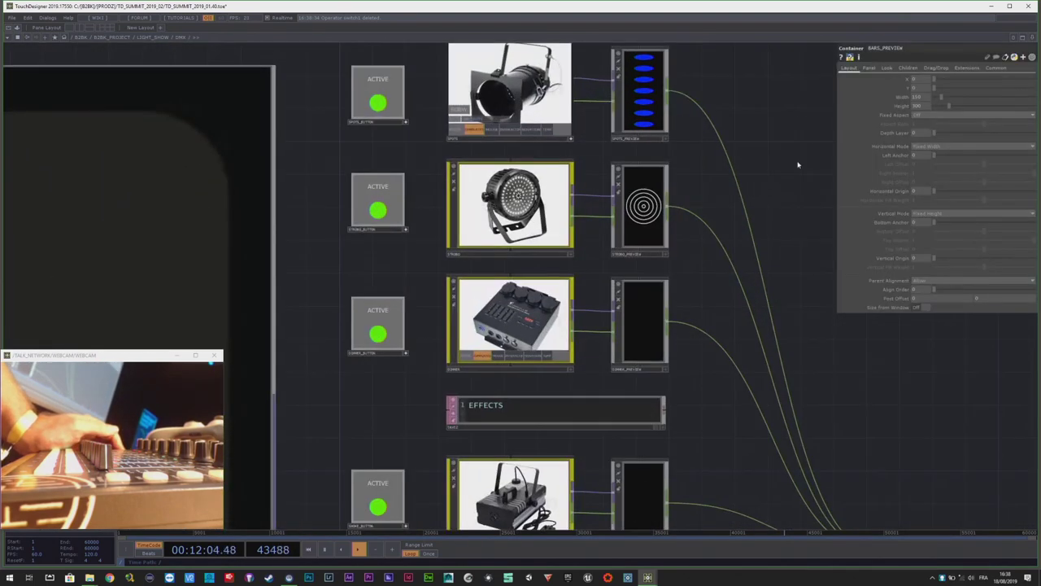
pyautogui.scroll(3, 515, 126)
pyautogui.moveTo(635, 257); pyautogui.dragTo(541, 171)
pyautogui.moveTo(666, 324); pyautogui.dragTo(662, 187)
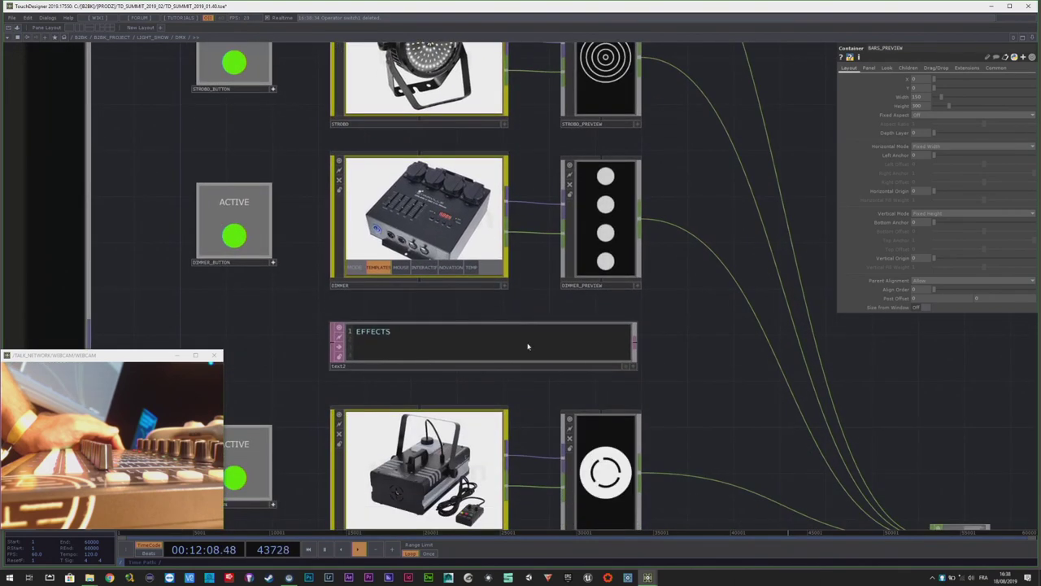
pyautogui.moveTo(655, 361); pyautogui.dragTo(655, 289)
pyautogui.moveTo(692, 344); pyautogui.dragTo(651, 214)
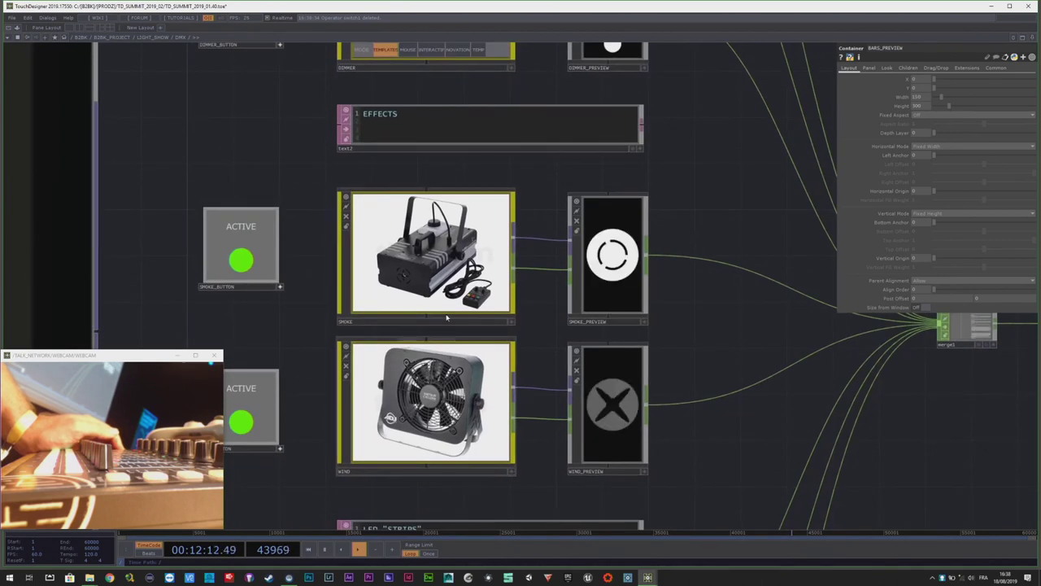
pyautogui.scroll(-5, 450, 310)
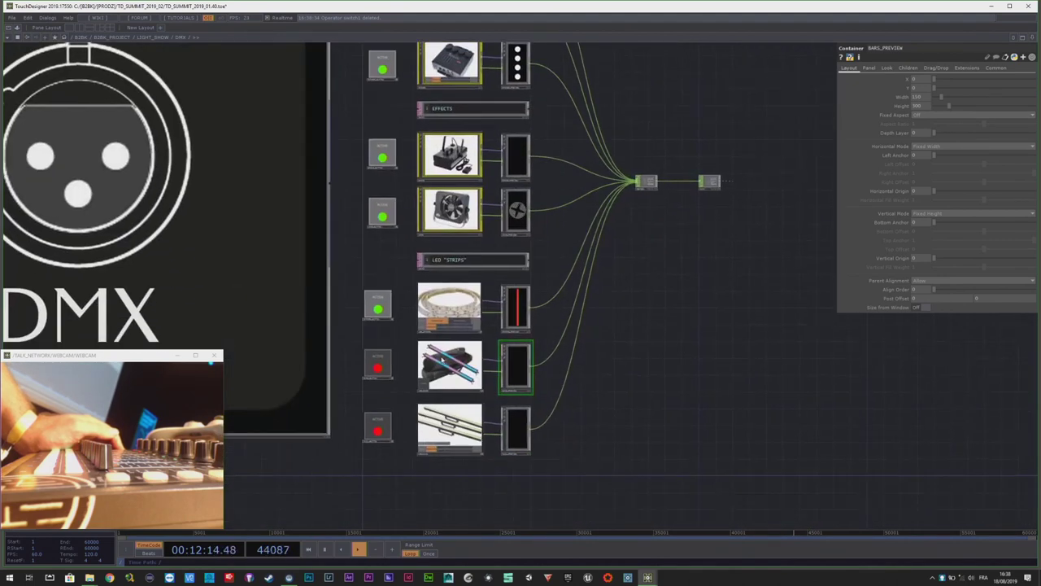
pyautogui.scroll(-2, 616, 170)
pyautogui.scroll(8, 495, 163)
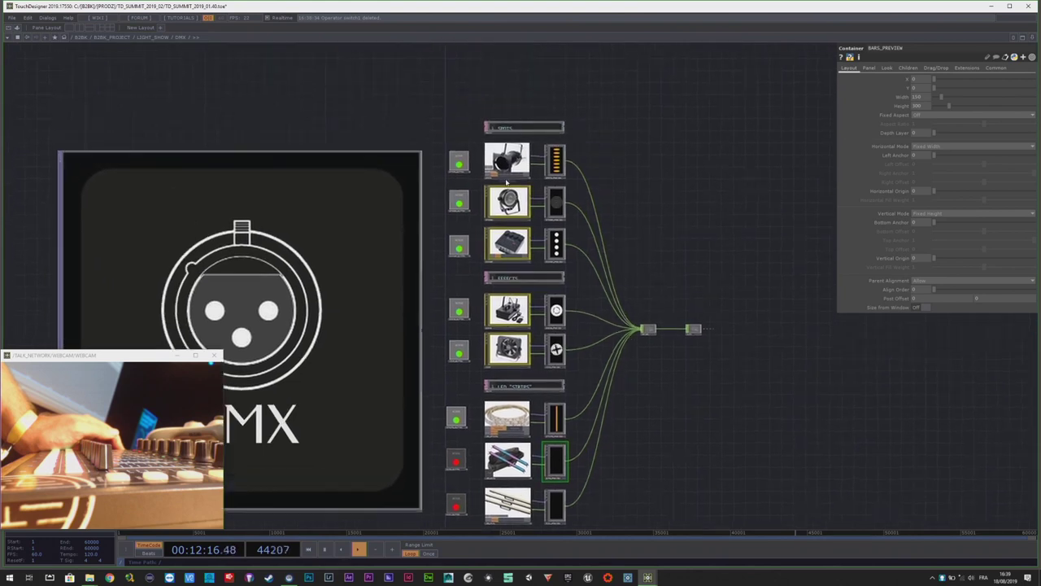
# - Examine the active buttons and previews of the spot, strobe and dimmer fixtures in the DMX component
pyautogui.scroll(2, 457, 169)
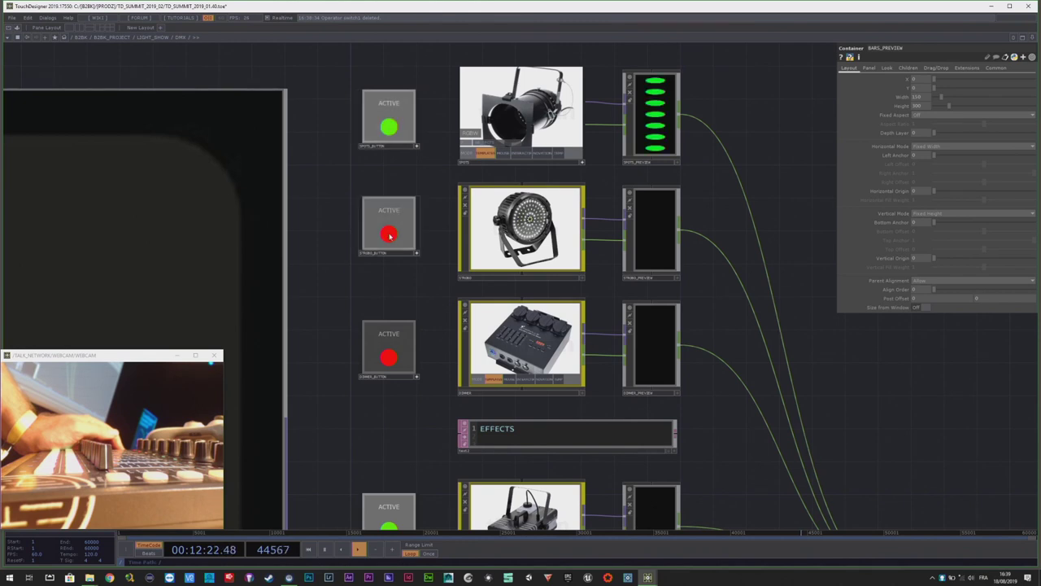
pyautogui.scroll(-4, 402, 350)
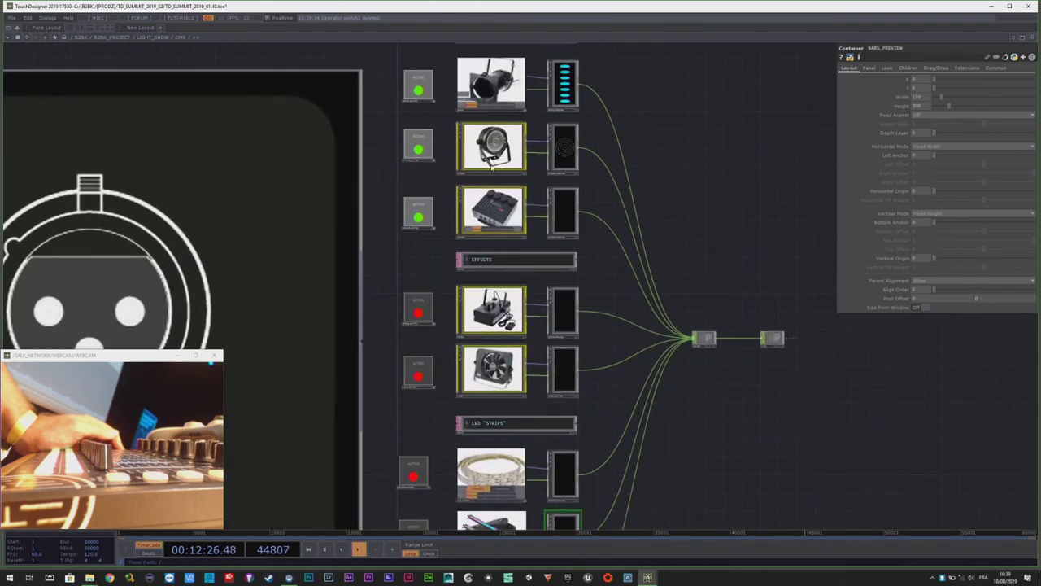
pyautogui.scroll(5, 586, 89)
pyautogui.scroll(-5, 546, 356)
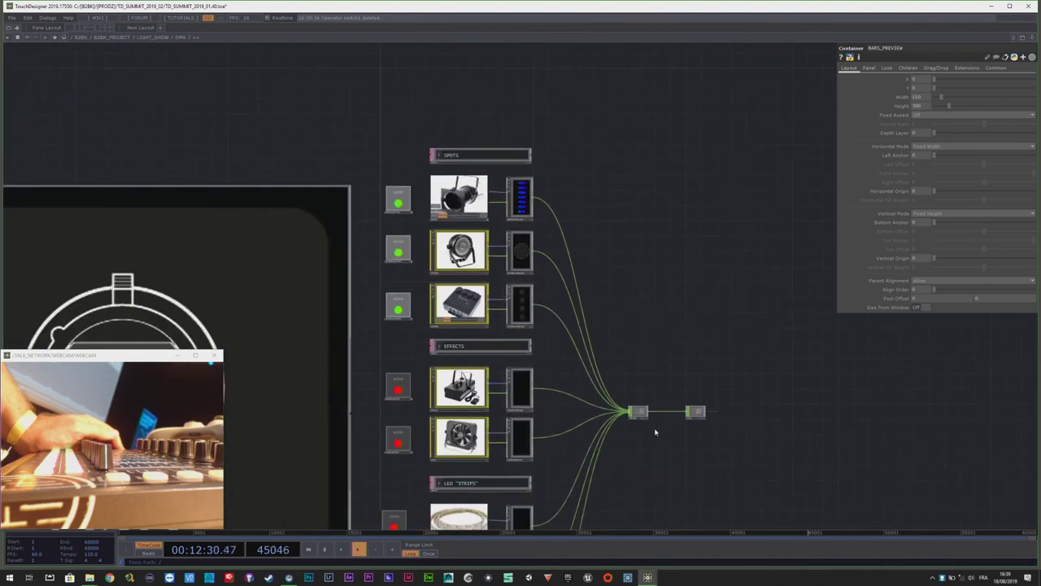
# - Inspect the merged DMX channel values in merge1 and compare them with the fixtures feeding it
pyautogui.scroll(8, 647, 416)
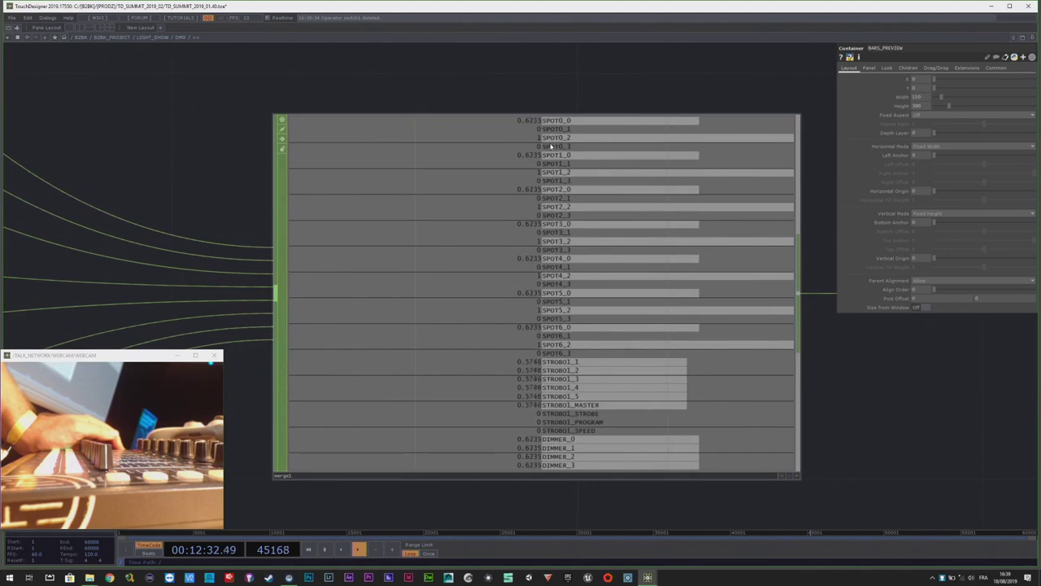
pyautogui.scroll(-8, 606, 230)
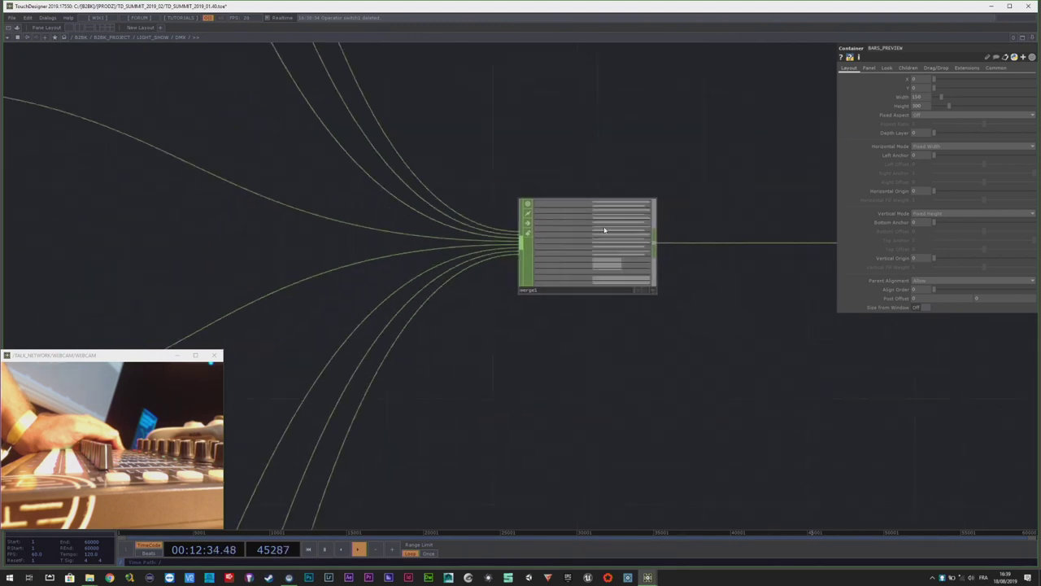
pyautogui.scroll(5, 407, 120)
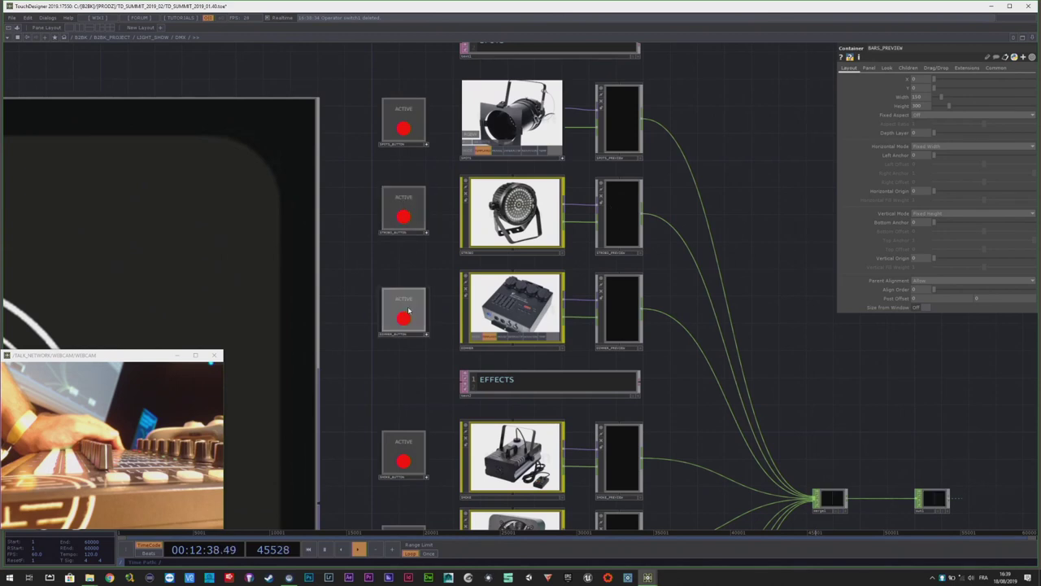
pyautogui.scroll(-4, 413, 314)
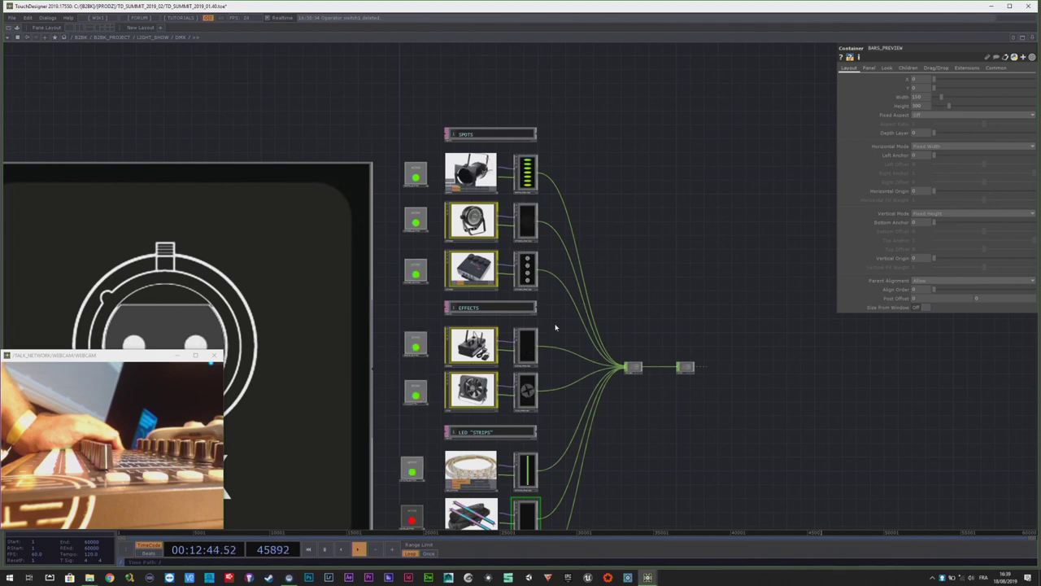
# - Leave the DMX component, open ART_NET and toggle the active state of its LED strip fixture
pyautogui.scroll(-8, 555, 327)
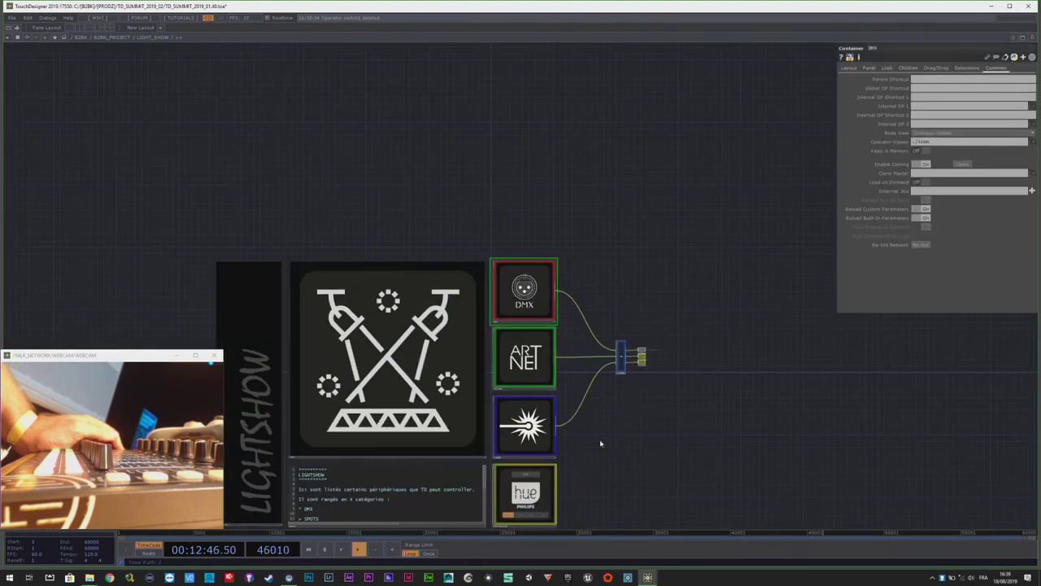
pyautogui.scroll(2, 569, 253)
pyautogui.scroll(4, 518, 263)
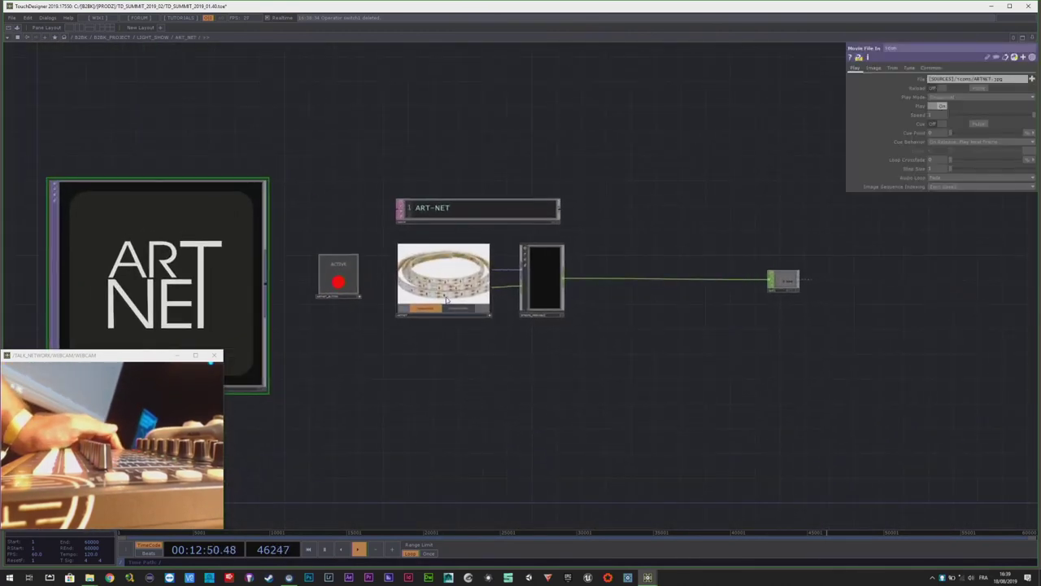
pyautogui.scroll(5, 447, 301)
pyautogui.scroll(-4, 264, 214)
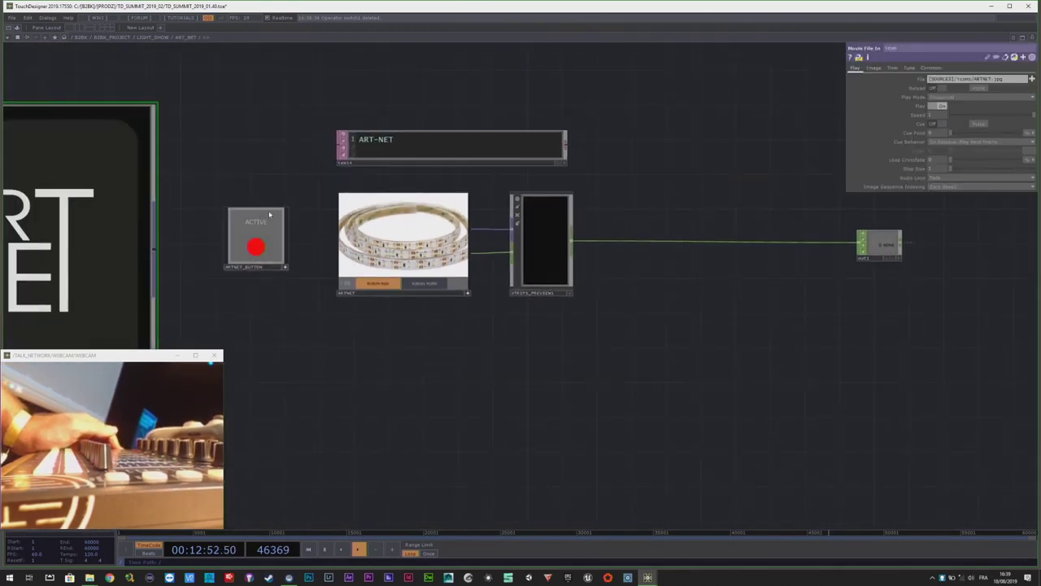
pyautogui.click(257, 232)
# - Leave ART_NET and open the LASERS component to view its laser fixture and preview
pyautogui.scroll(-6, 521, 336)
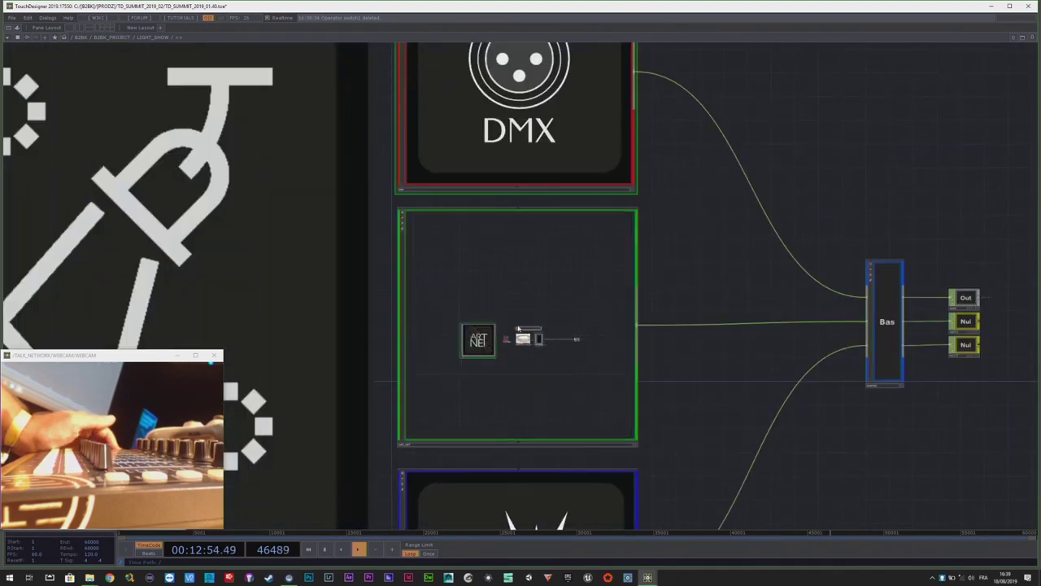
pyautogui.moveTo(679, 447); pyautogui.dragTo(654, 219)
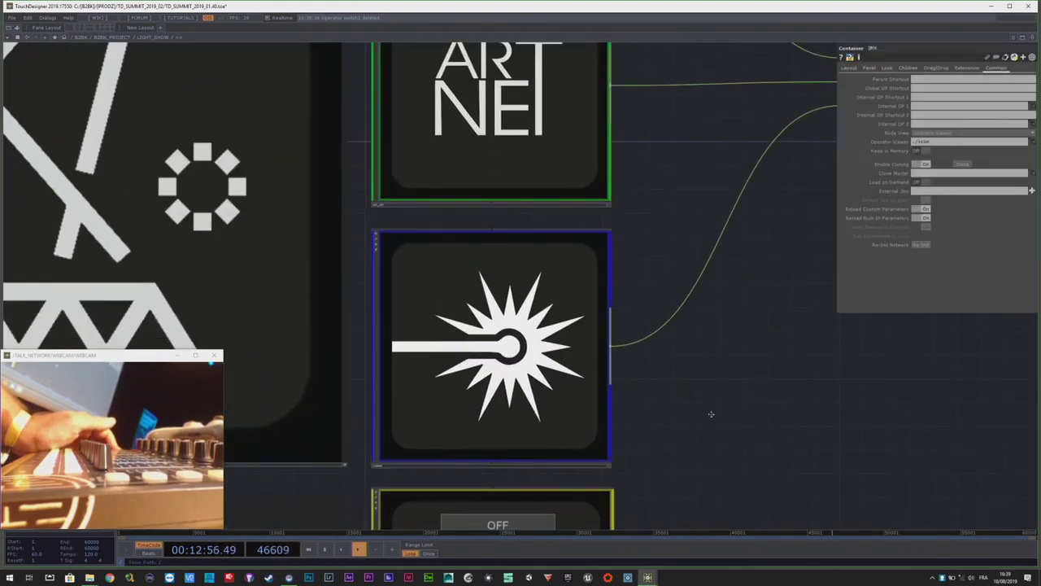
pyautogui.scroll(6, 545, 334)
pyautogui.press('p')
pyautogui.scroll(4, 529, 330)
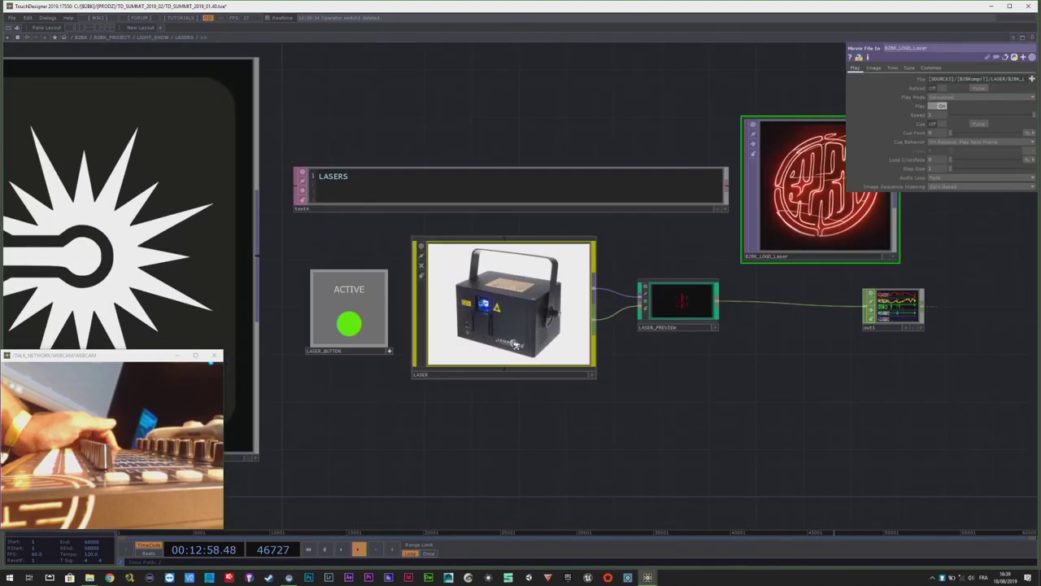
# - Examine the laser preview, its output channels and the B2BK_LOGO_Laser image up close
pyautogui.moveTo(669, 336); pyautogui.dragTo(459, 343)
pyautogui.scroll(-3, 457, 344)
pyautogui.moveTo(497, 409); pyautogui.dragTo(299, 471)
pyautogui.scroll(3, 573, 214)
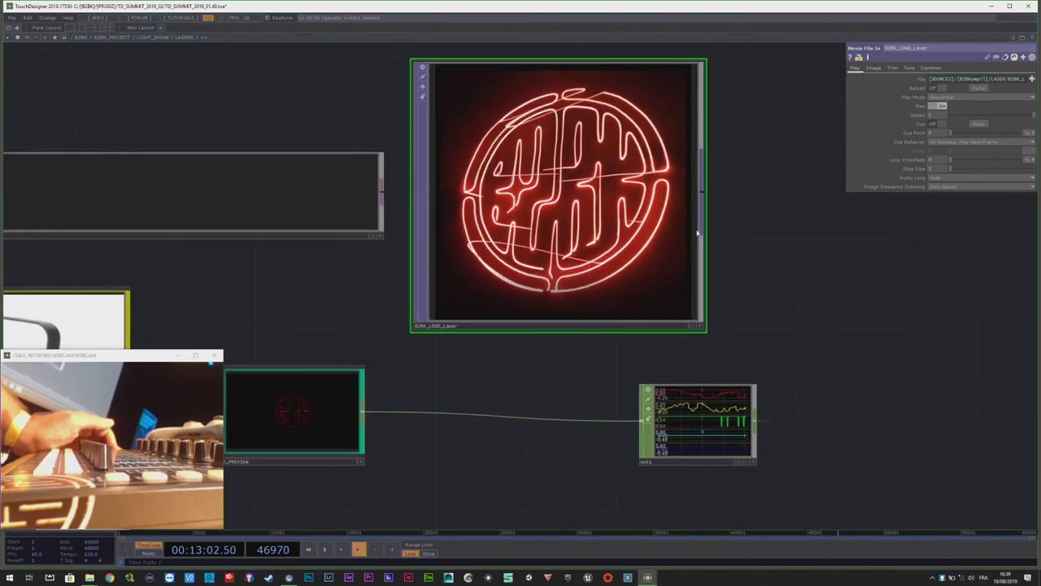
pyautogui.moveTo(759, 379); pyautogui.dragTo(739, 336)
pyautogui.moveTo(738, 234); pyautogui.dragTo(760, 297)
pyautogui.moveTo(563, 232); pyautogui.dragTo(609, 117, button='middle')
pyautogui.scroll(-1, 470, 261)
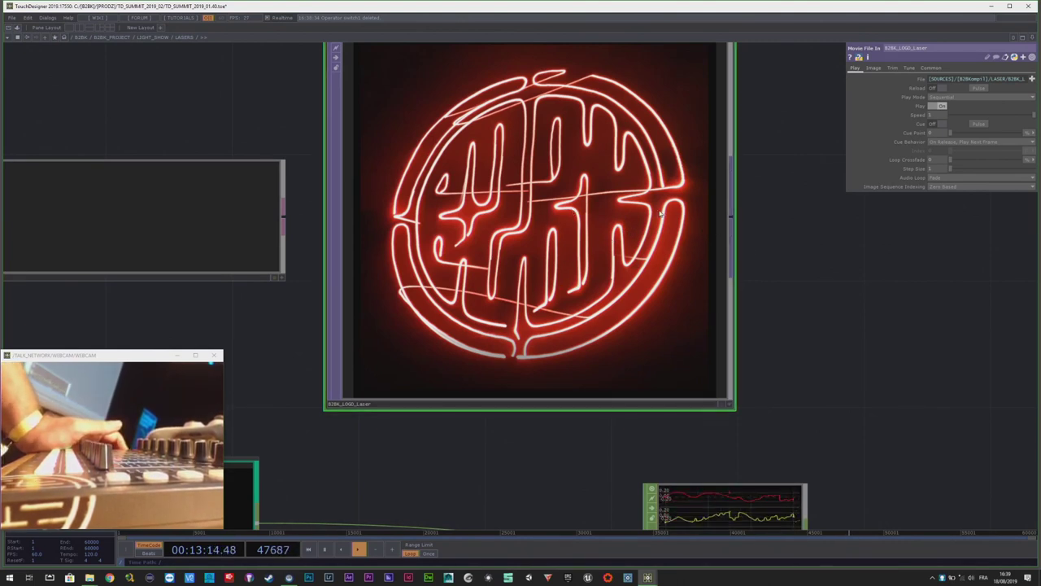
# - Leave LASERS and open the PHILIPS_HUE component after viewing its mode buttons
pyautogui.scroll(-10, 705, 212)
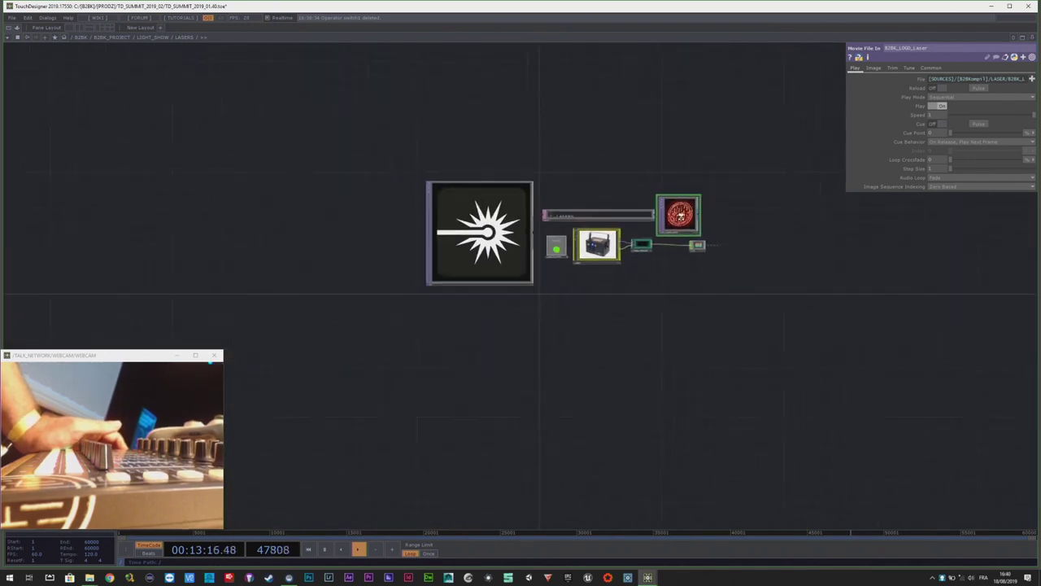
pyautogui.scroll(-2, 668, 222)
pyautogui.press('p')
pyautogui.scroll(2, 720, 455)
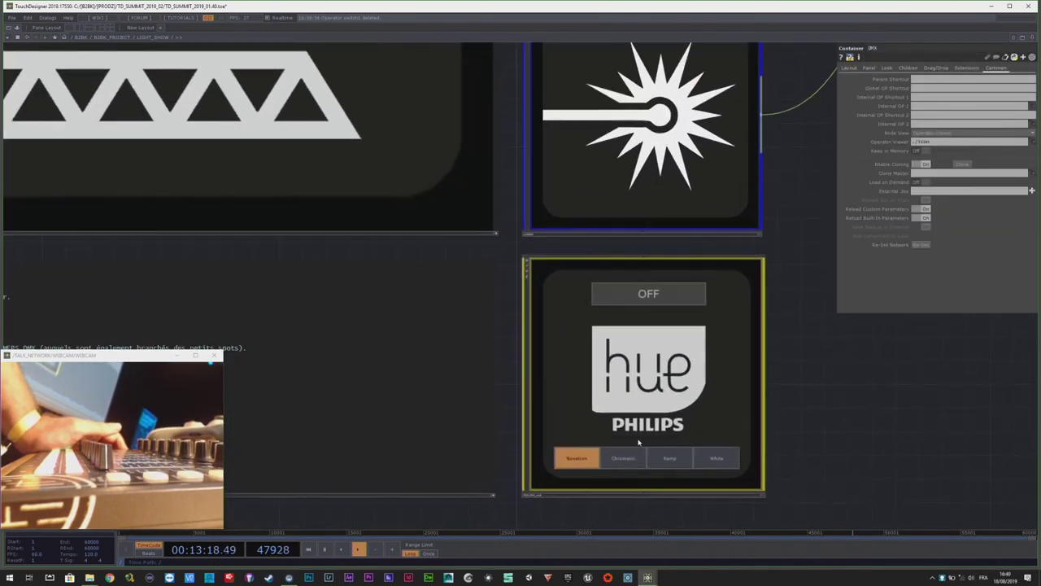
pyautogui.moveTo(835, 439); pyautogui.dragTo(794, 380)
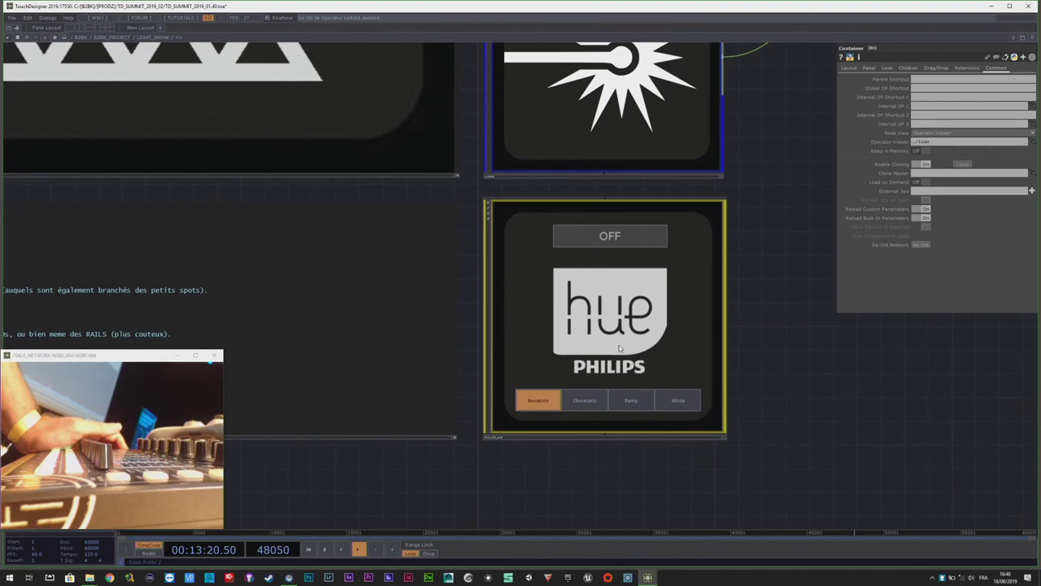
pyautogui.scroll(4, 615, 340)
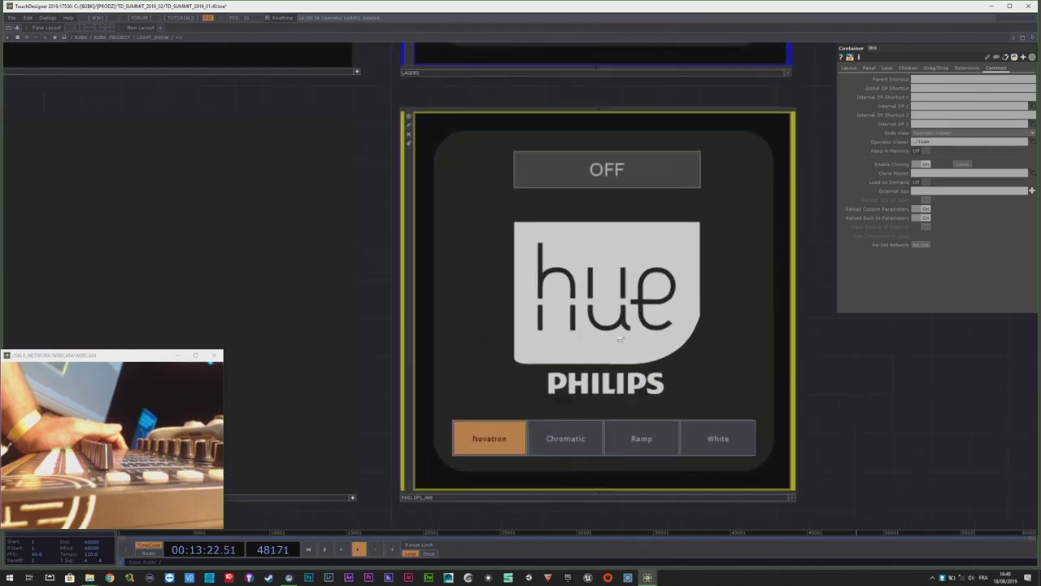
pyautogui.scroll(2, 603, 336)
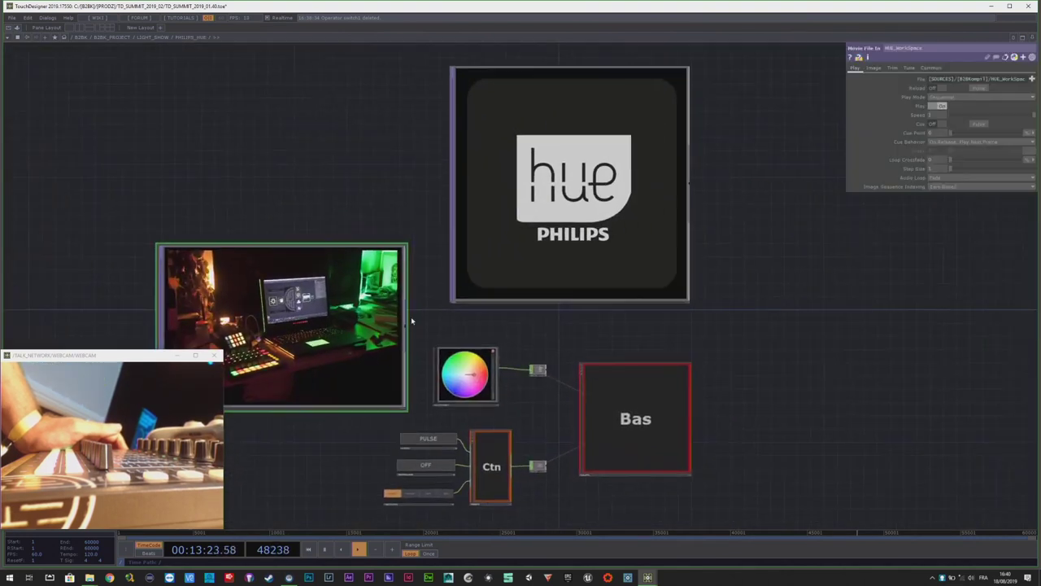
# - Examine the HUE_WorkSpace photo alongside the colour wheel and control modules in PHILIPS_HUE
pyautogui.moveTo(579, 352); pyautogui.dragTo(685, 280)
pyautogui.scroll(2, 339, 251)
pyautogui.moveTo(387, 244); pyautogui.dragTo(428, 243)
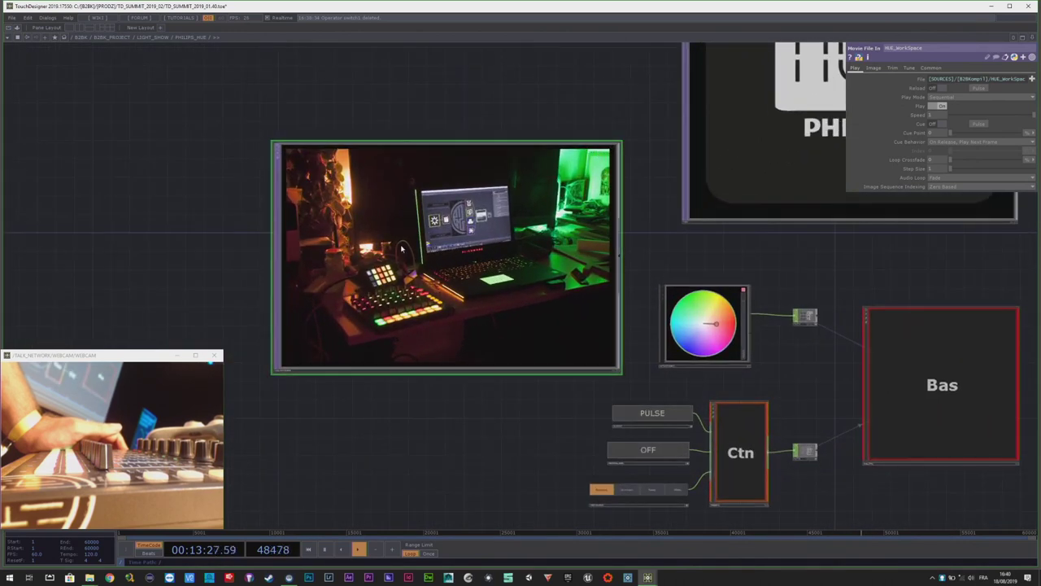
pyautogui.scroll(-3, 327, 270)
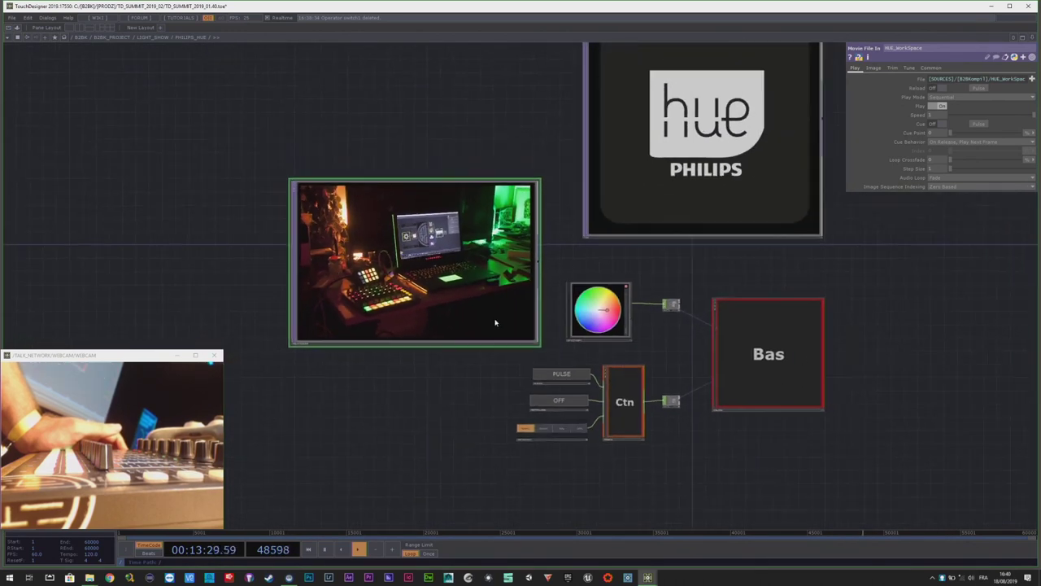
pyautogui.scroll(3, 421, 284)
pyautogui.moveTo(487, 451); pyautogui.dragTo(480, 421)
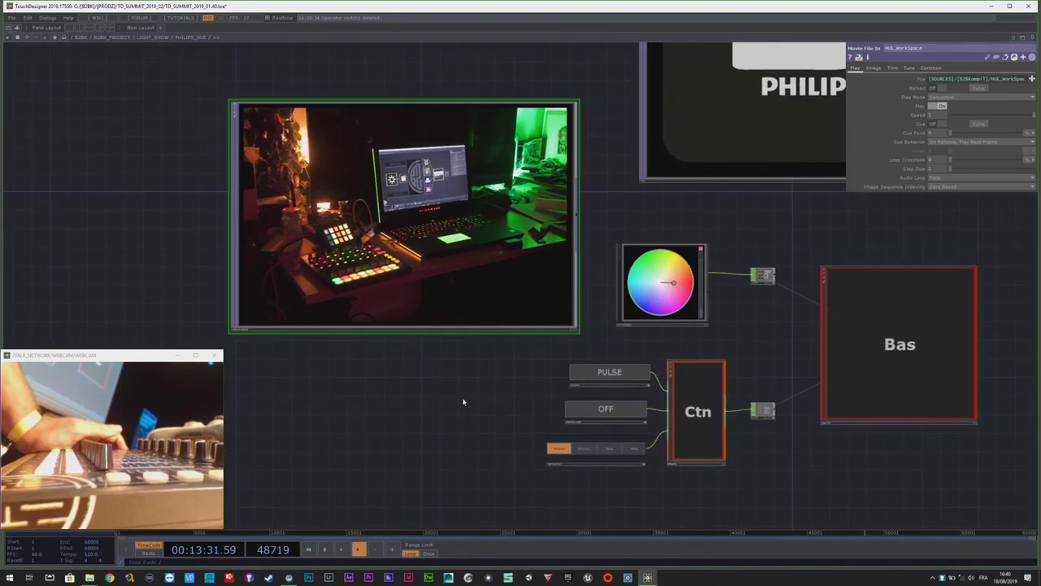
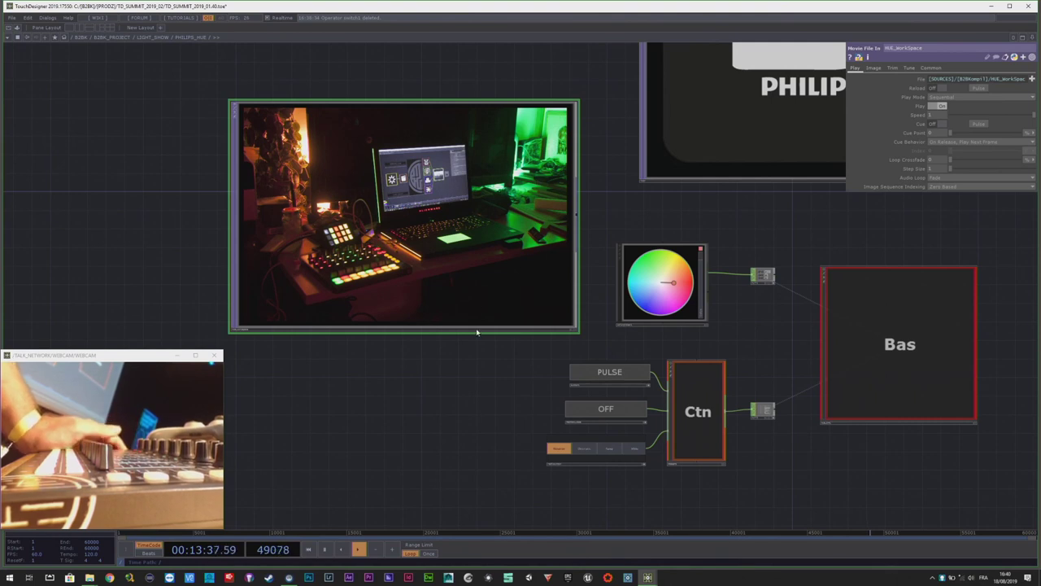
# - Leave PHILIPS_HUE and LIGHT_SHOW, and open the project's SOUND component to view the SOUNDTRACK module
pyautogui.scroll(-5, 444, 383)
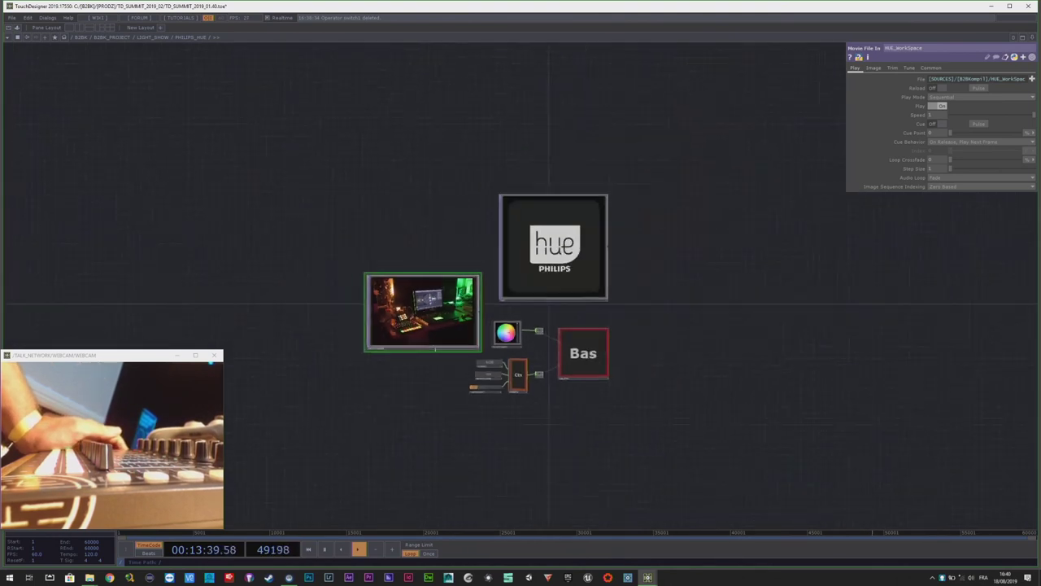
pyautogui.scroll(8, 445, 340)
pyautogui.scroll(-8, 444, 340)
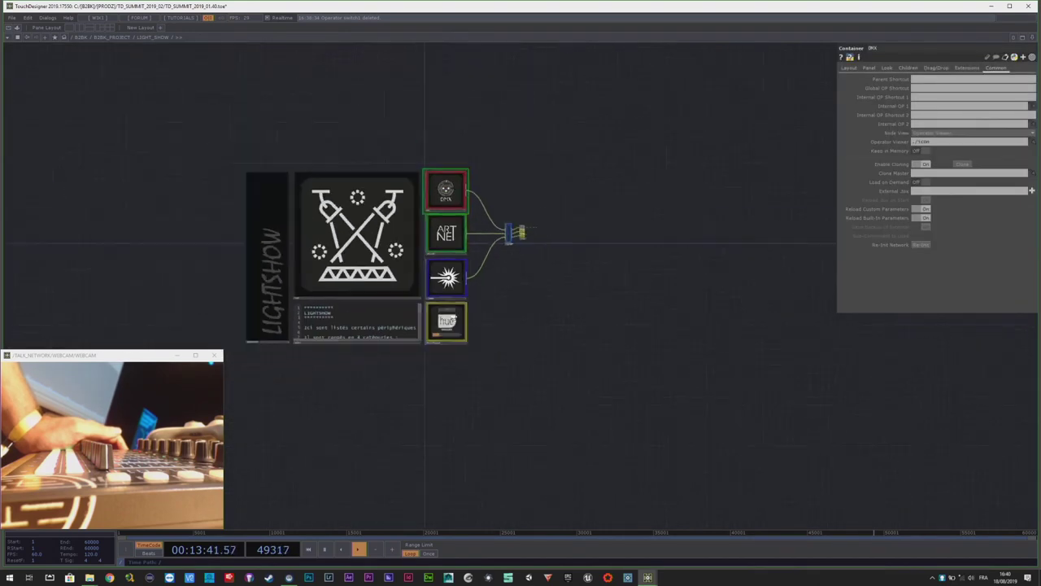
pyautogui.scroll(-3, 460, 306)
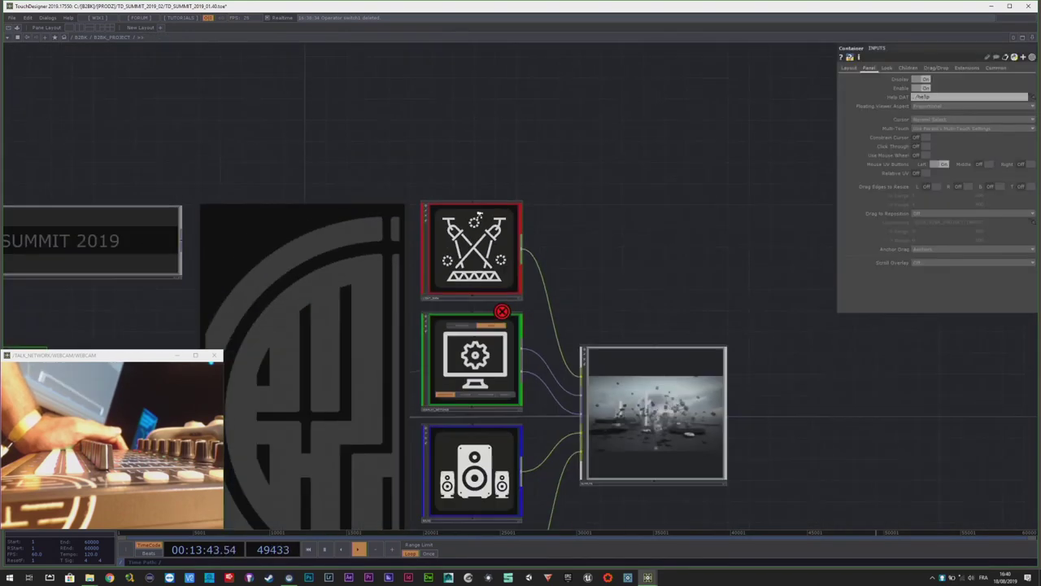
pyautogui.scroll(8, 468, 324)
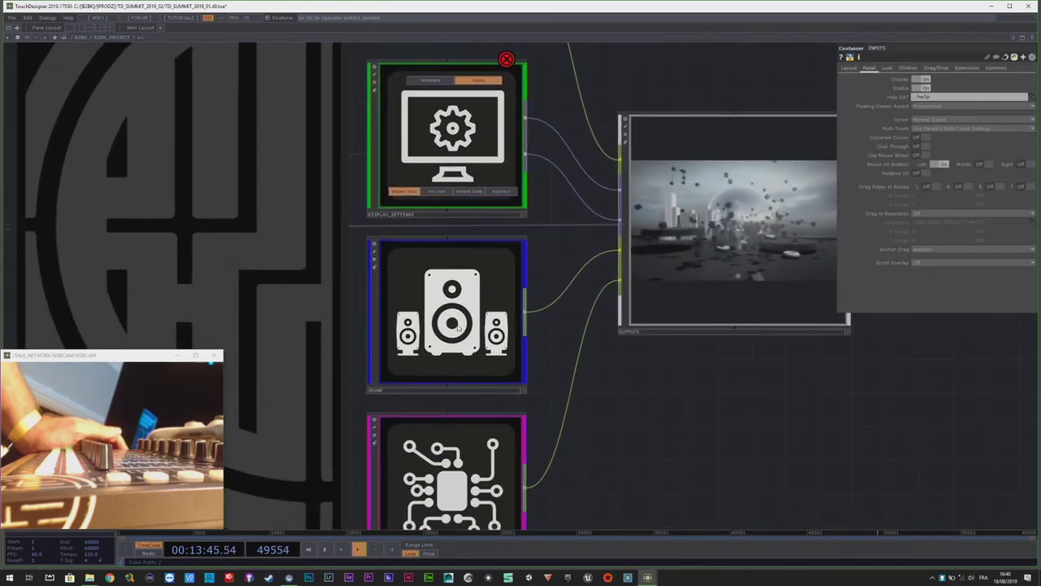
pyautogui.scroll(8, 457, 325)
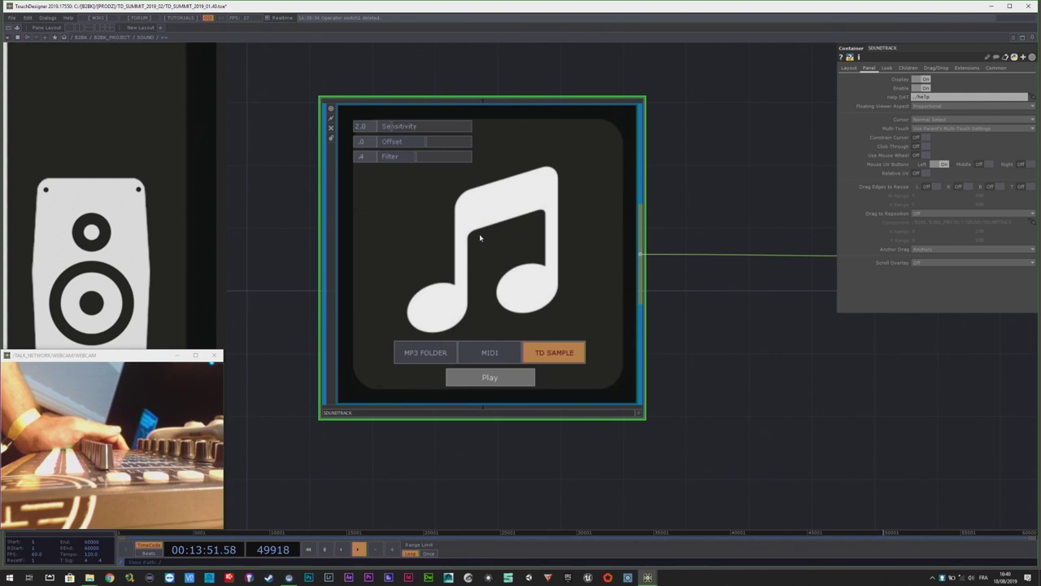
# - Open the SOUNDTRACK module and select the PLAYLIST container to inspect the MP3 folder source
pyautogui.scroll(3, 480, 237)
pyautogui.scroll(5, 271, 375)
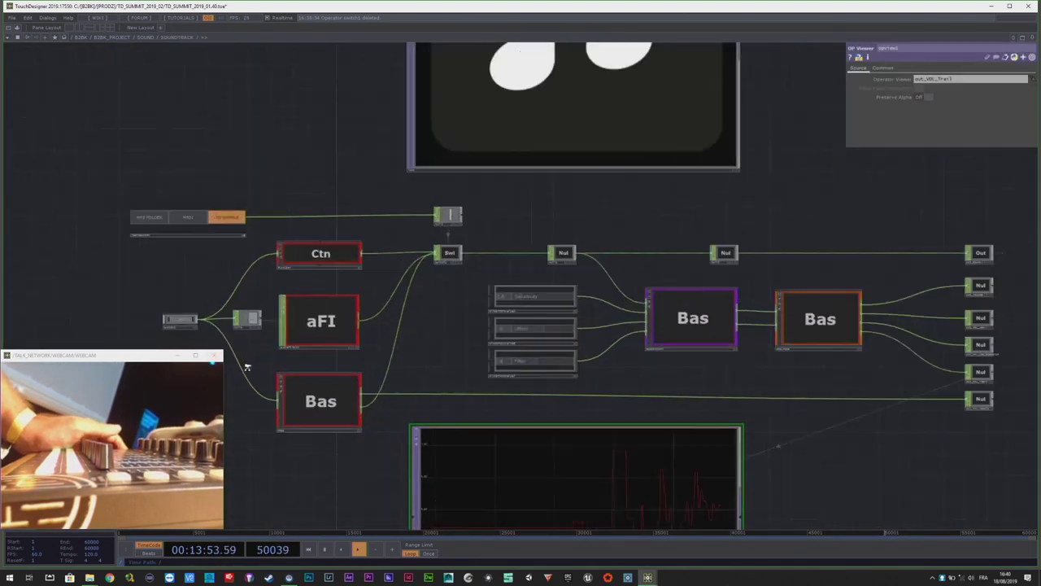
pyautogui.click(315, 236)
pyautogui.scroll(3, 325, 233)
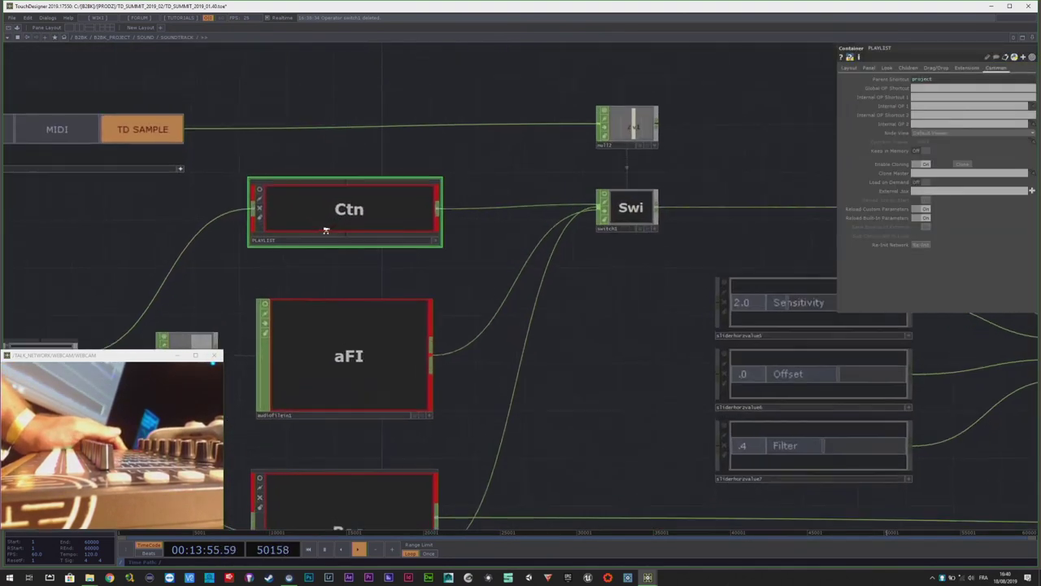
pyautogui.moveTo(400, 298); pyautogui.dragTo(428, 193)
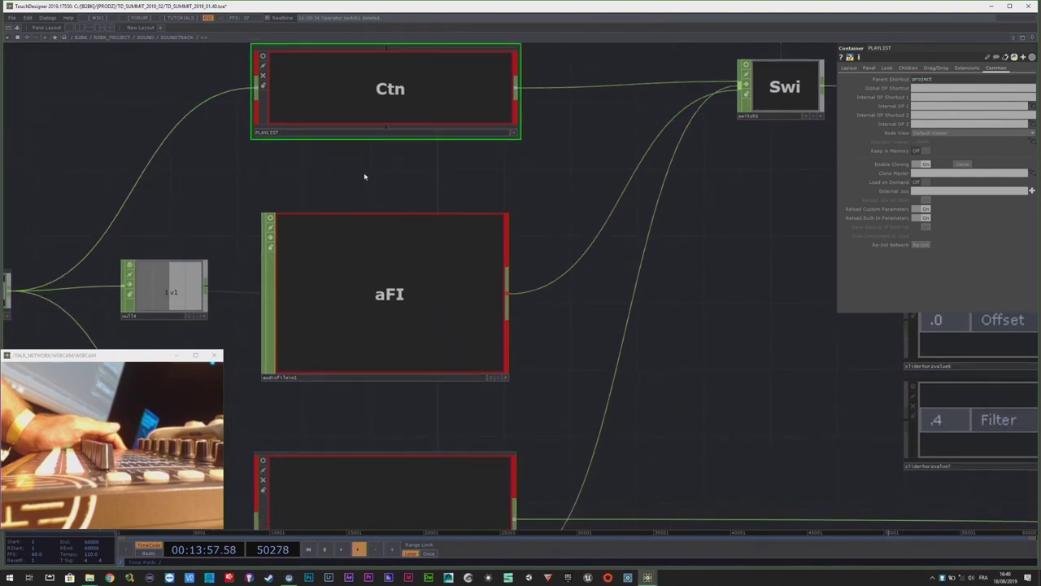
# - Select the audiofilein1 operator and the MIDI base to inspect the remaining soundtrack sources
pyautogui.moveTo(529, 388); pyautogui.dragTo(542, 367)
pyautogui.click(398, 275)
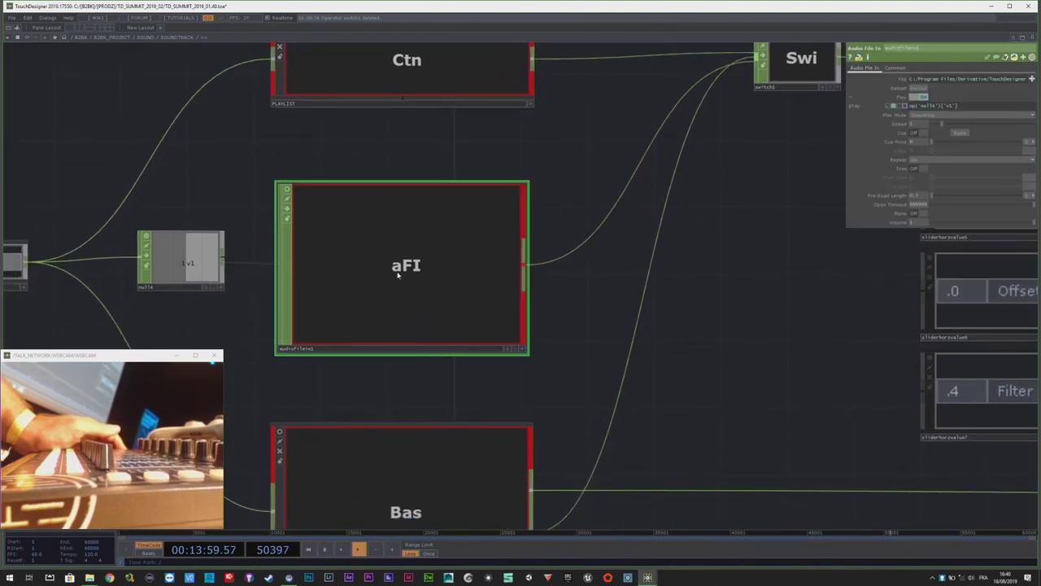
pyautogui.scroll(-2, 367, 236)
pyautogui.scroll(-2, 393, 365)
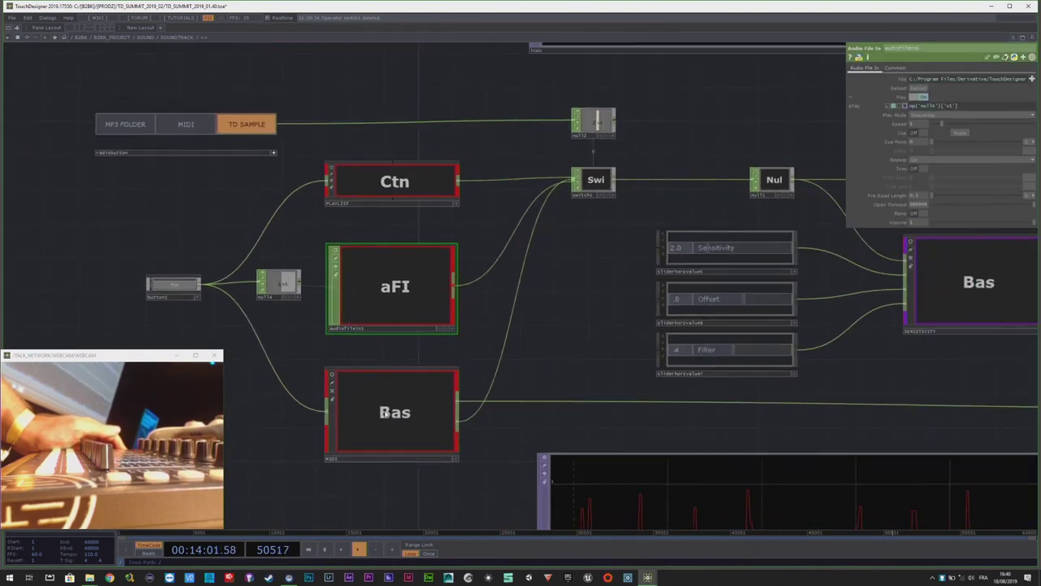
pyautogui.click(384, 413)
pyautogui.scroll(-3, 384, 411)
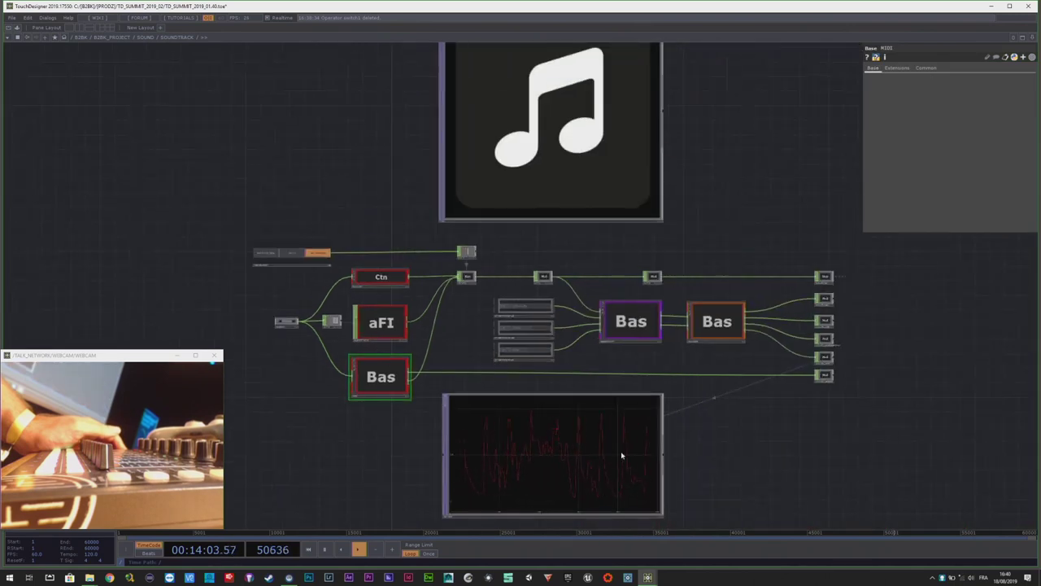
# - Examine the volume graph below the SOUNDTRACK network
pyautogui.scroll(2, 607, 490)
pyautogui.scroll(3, 565, 474)
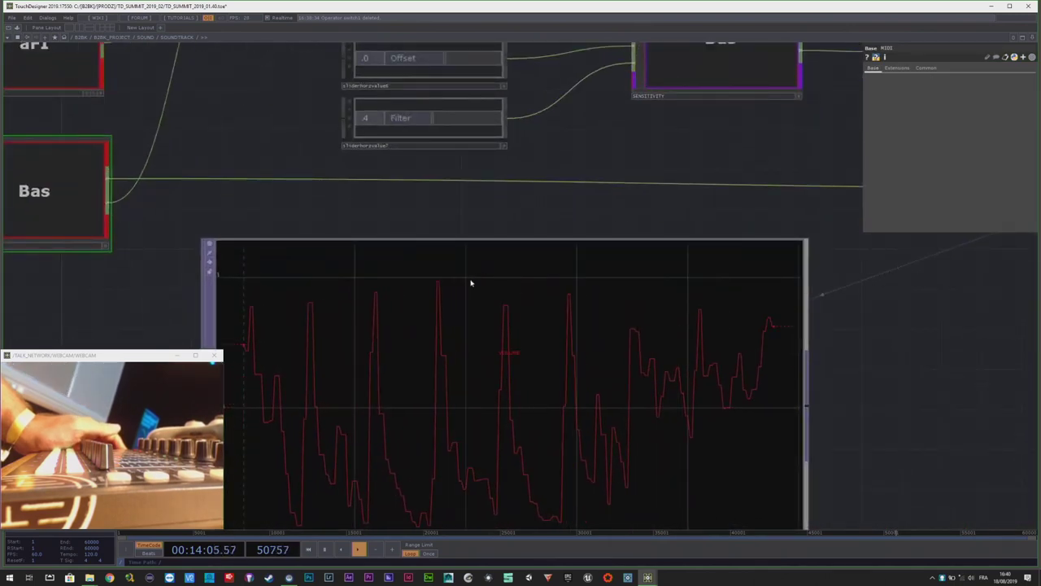
pyautogui.scroll(-3, 509, 268)
pyautogui.scroll(2, 453, 400)
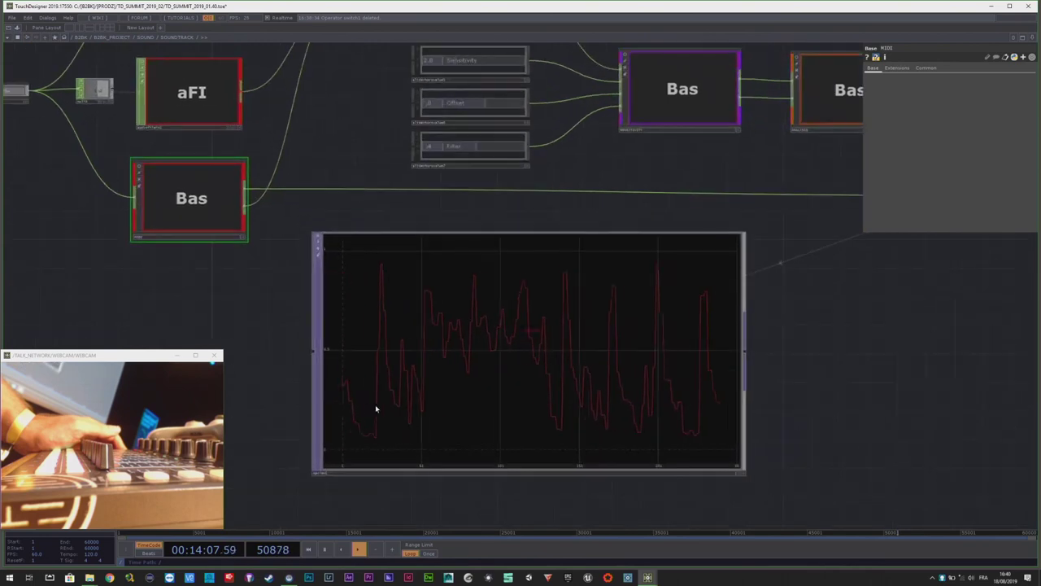
pyautogui.scroll(3, 382, 431)
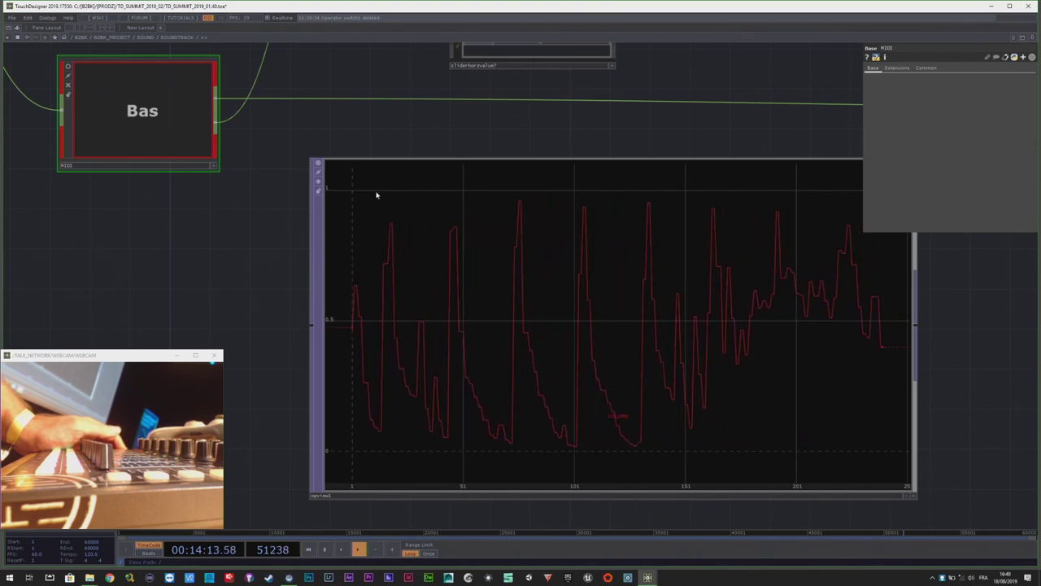
pyautogui.scroll(-4, 461, 339)
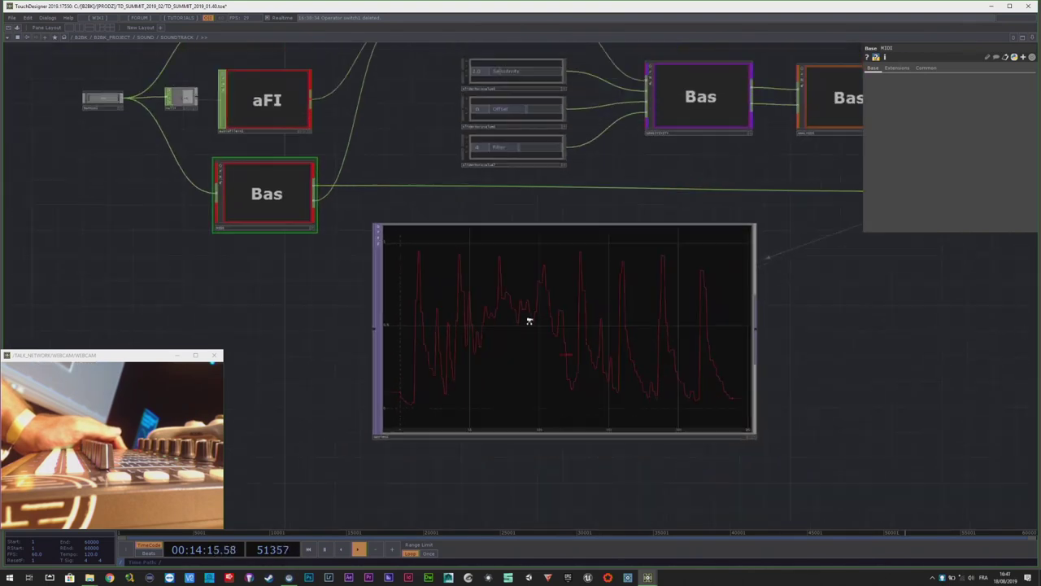
# - Raise the soundtrack's Sensitivity slider, compare the response in the volume graph, and readjust the slider
pyautogui.scroll(2, 498, 153)
pyautogui.scroll(1, 498, 152)
pyautogui.moveTo(516, 109); pyautogui.dragTo(528, 113)
pyautogui.click(624, 139)
pyautogui.scroll(-2, 418, 239)
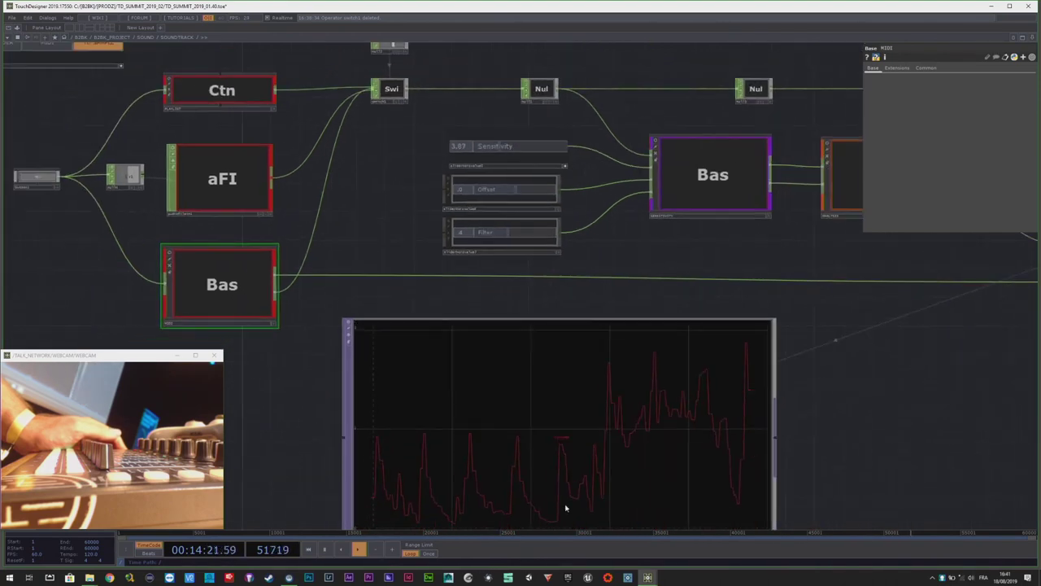
pyautogui.scroll(2, 595, 492)
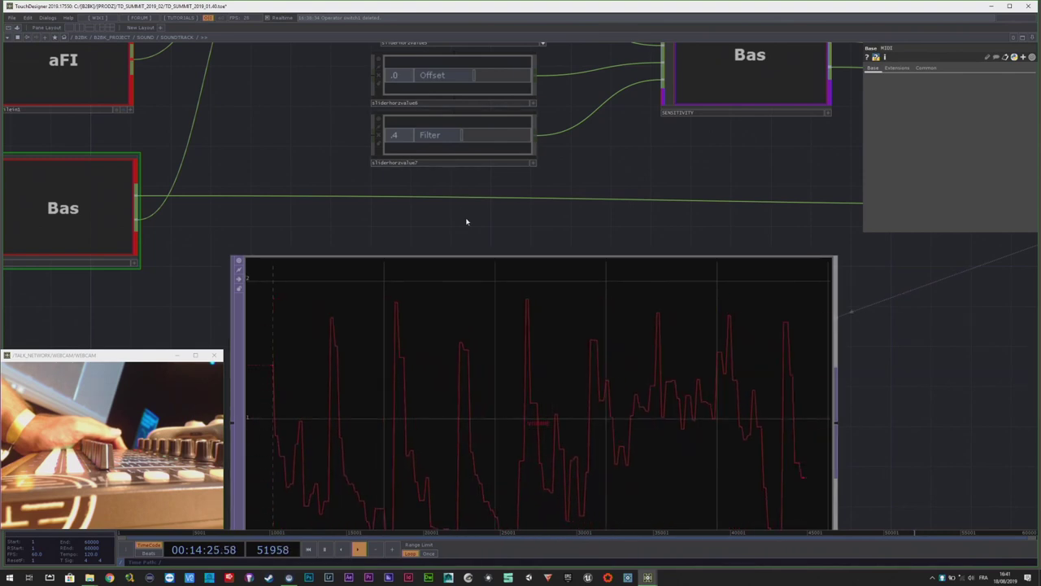
pyautogui.scroll(-3, 467, 214)
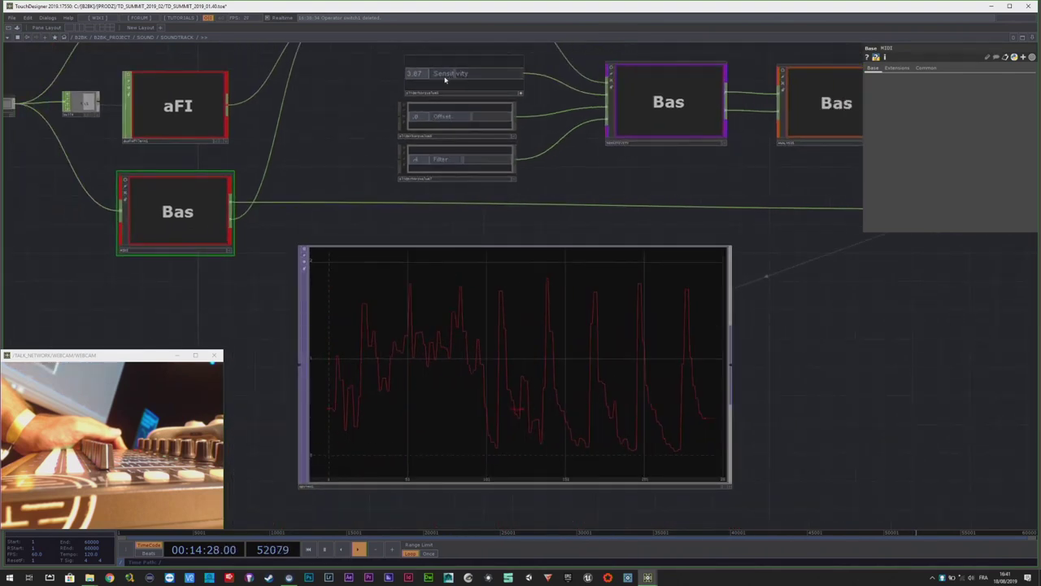
pyautogui.moveTo(444, 77); pyautogui.dragTo(454, 73)
# - Leave the SOUNDTRACK module and open the FINAL_AUDIO base with its operator parameters shown
pyautogui.scroll(-5, 456, 317)
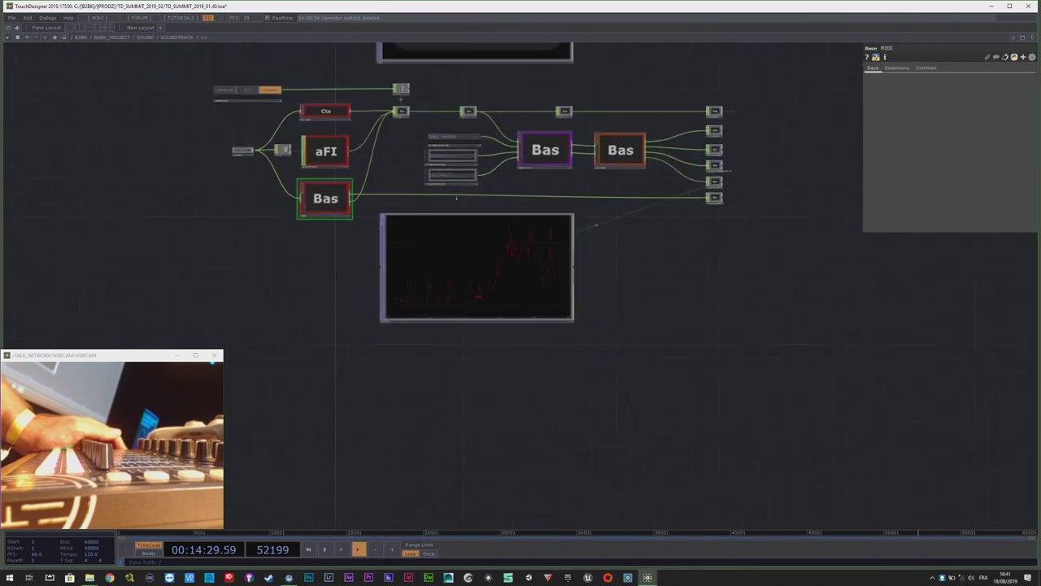
pyautogui.scroll(-2, 361, 235)
pyautogui.press('p')
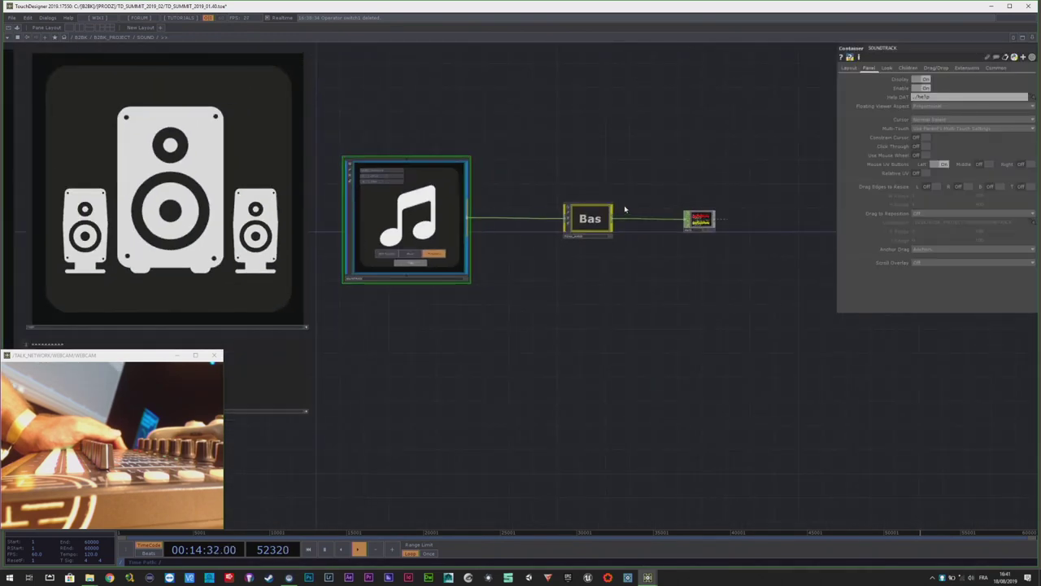
pyautogui.scroll(8, 625, 210)
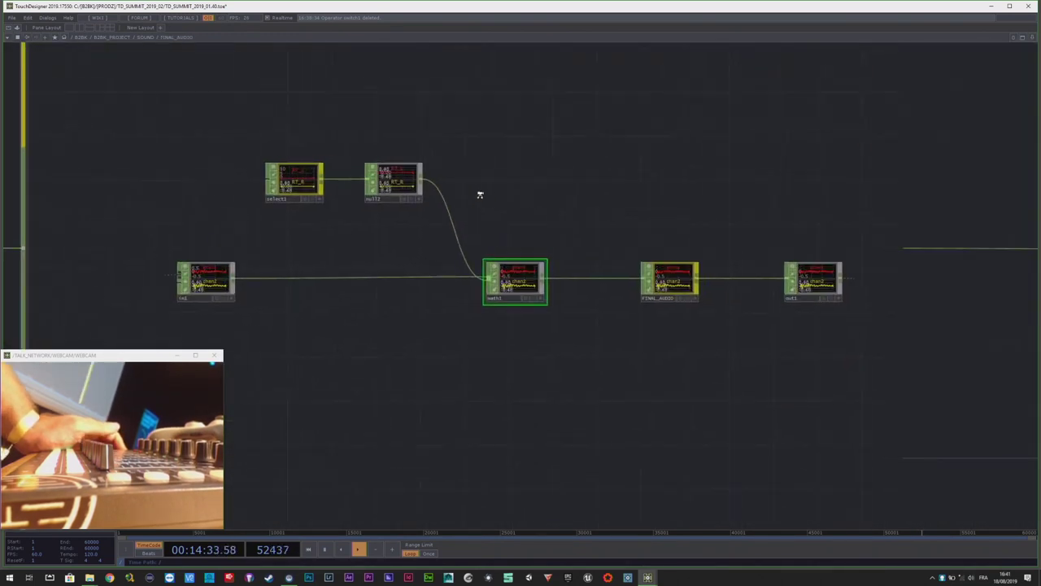
pyautogui.press('p')
pyautogui.scroll(-4, 398, 257)
pyautogui.scroll(6, 409, 226)
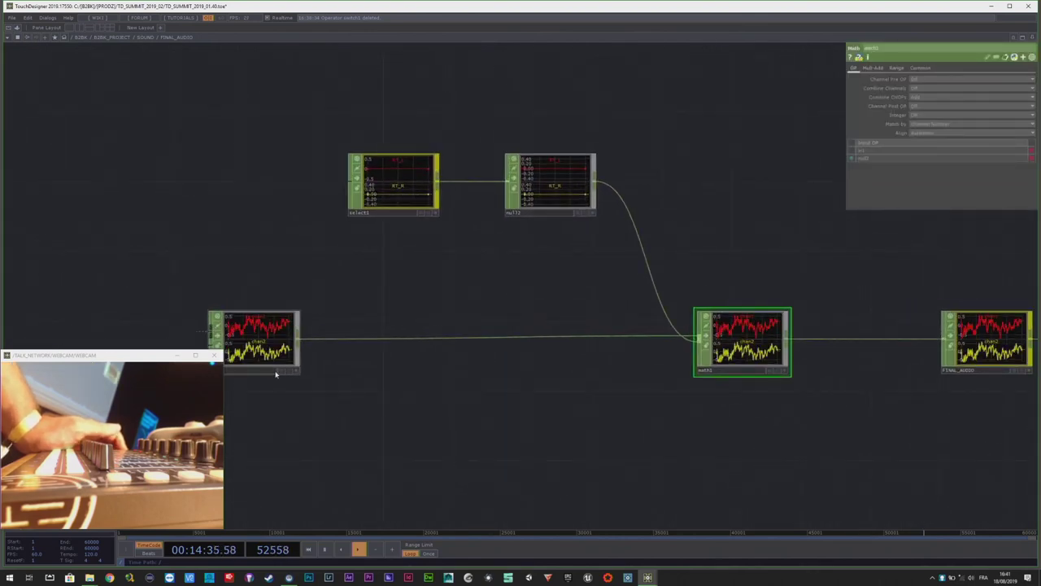
# - Select the in1 and select1 operators to inspect the audio sources feeding math1
pyautogui.click(277, 335)
pyautogui.click(394, 183)
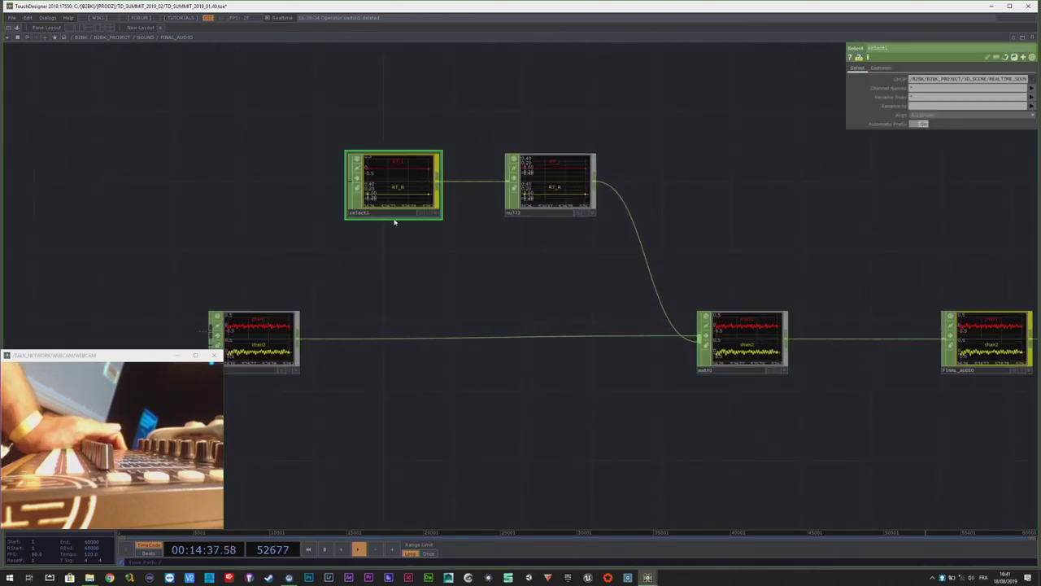
pyautogui.moveTo(463, 302); pyautogui.dragTo(437, 302)
# - Leave FINAL_AUDIO and SOUND, and open the project's ELECTRONICS component to view its motor and board modules
pyautogui.scroll(-3, 420, 239)
pyautogui.scroll(-5, 420, 252)
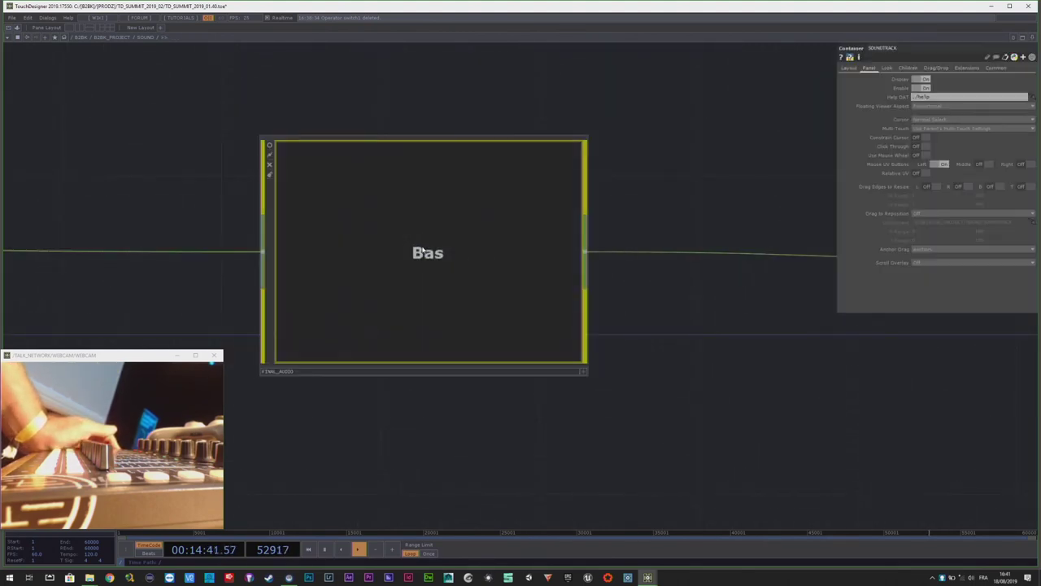
pyautogui.scroll(-5, 439, 309)
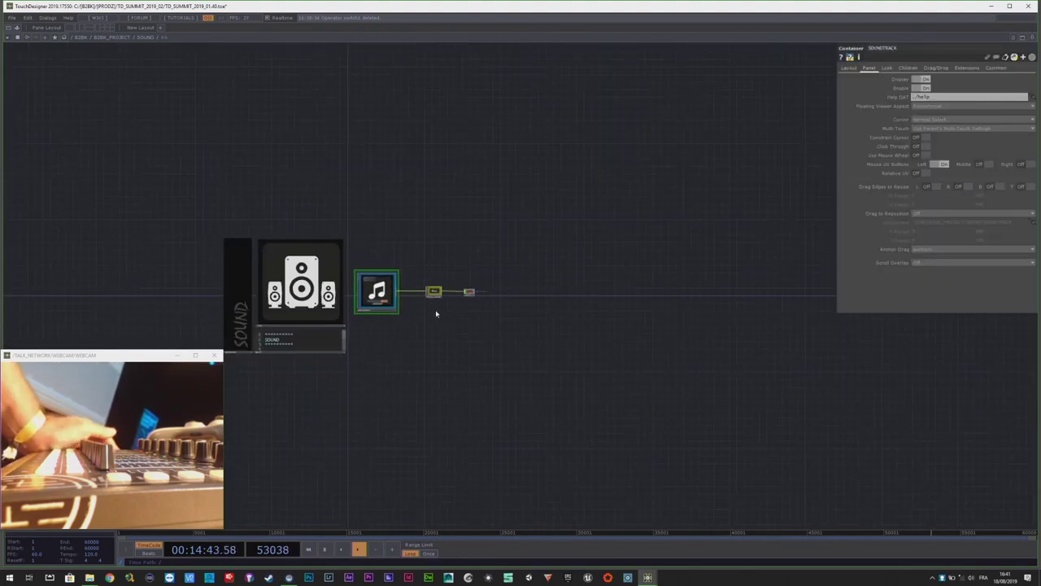
pyautogui.scroll(-4, 437, 311)
pyautogui.scroll(6, 447, 379)
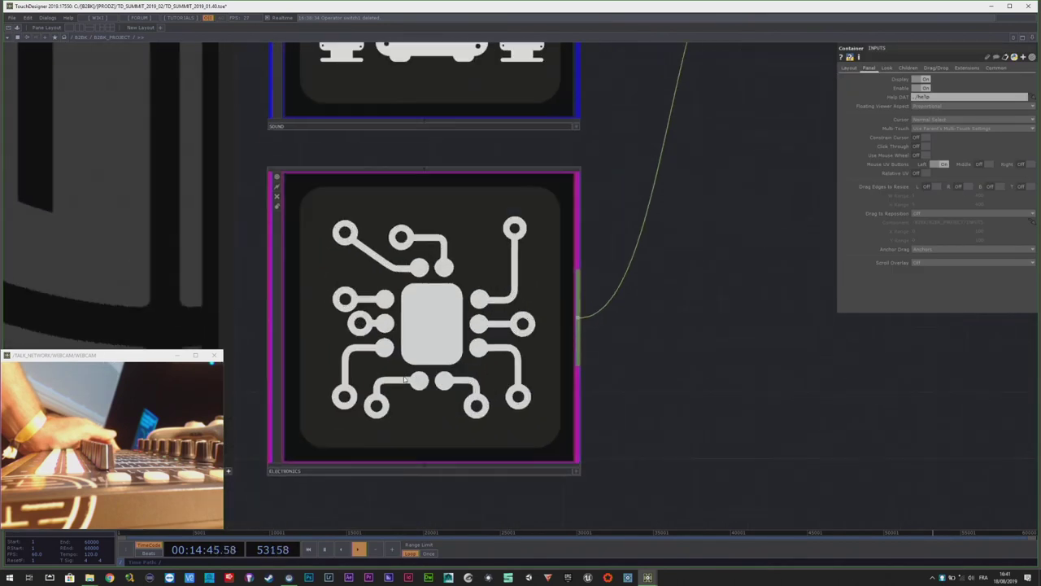
pyautogui.scroll(8, 447, 379)
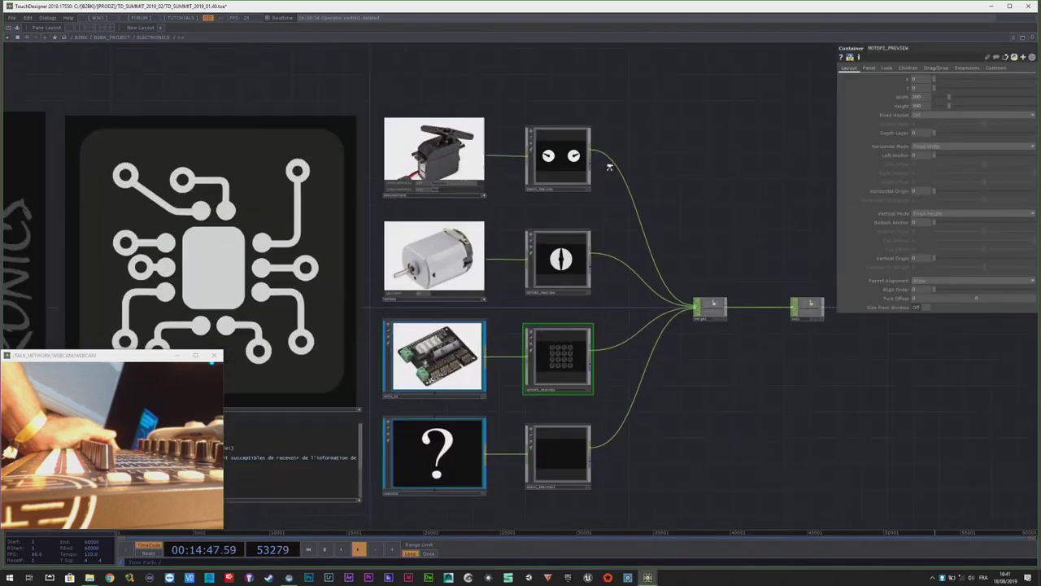
# - Set the SERVO MOTOR 01 rotation to about 0.41 and the MOTOR 01 speed to about 0.64
pyautogui.scroll(2, 391, 232)
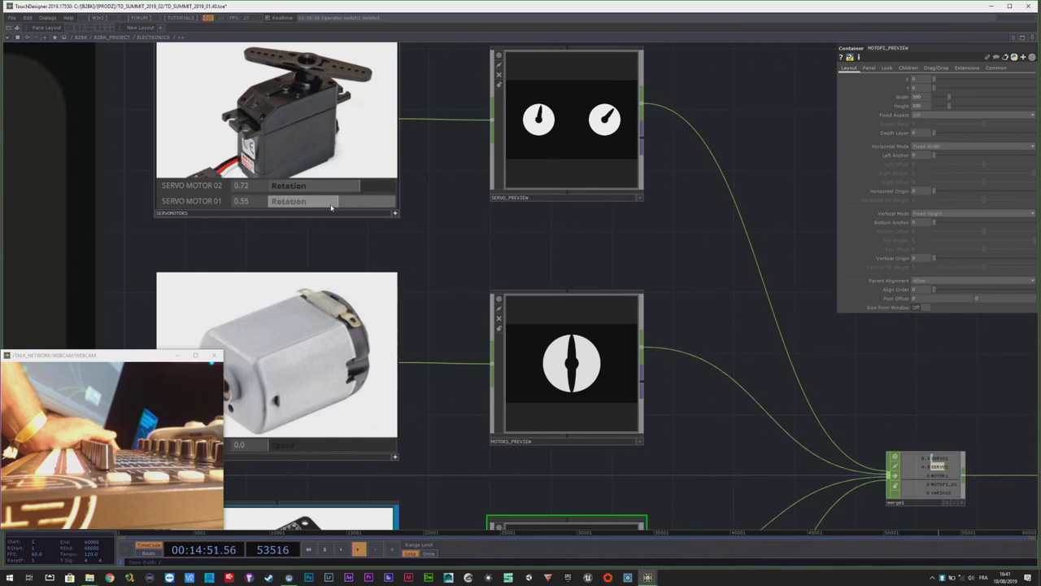
pyautogui.scroll(-3, 318, 208)
pyautogui.scroll(3, 393, 328)
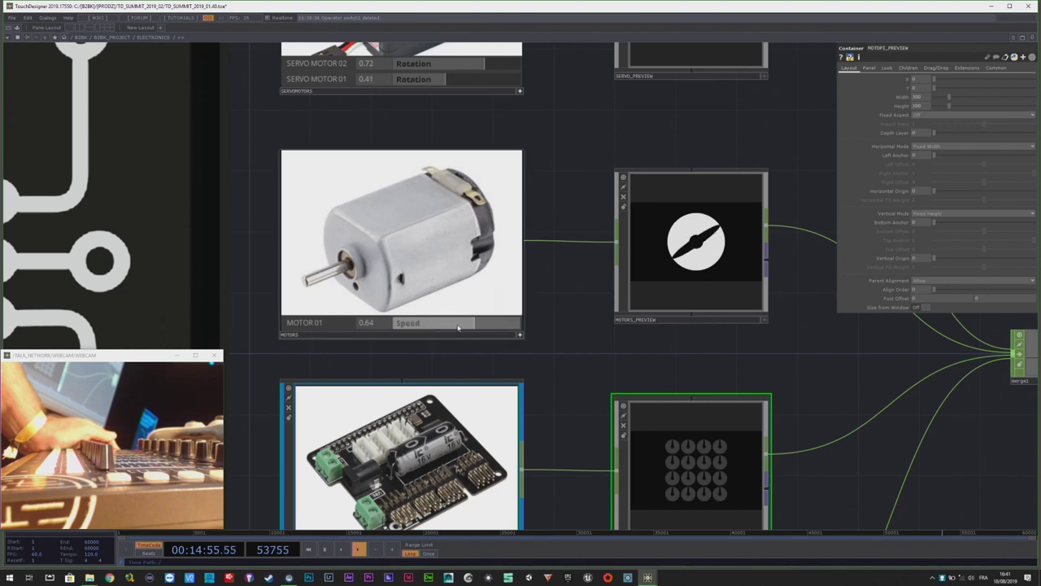
pyautogui.scroll(-2, 365, 231)
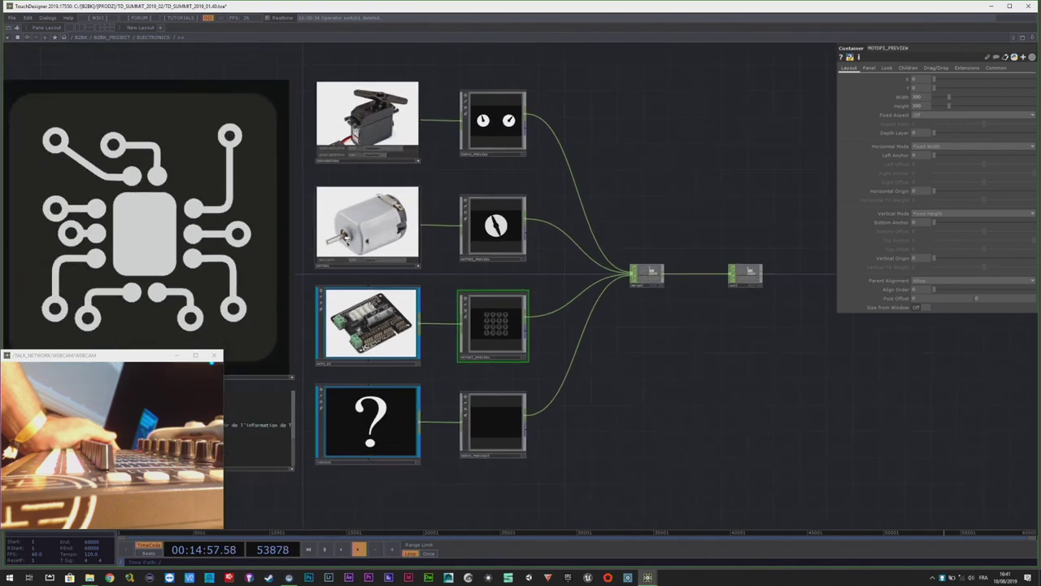
# - Leave ELECTRONICS and examine the OUTPUTS component in the project network
pyautogui.scroll(-10, 488, 159)
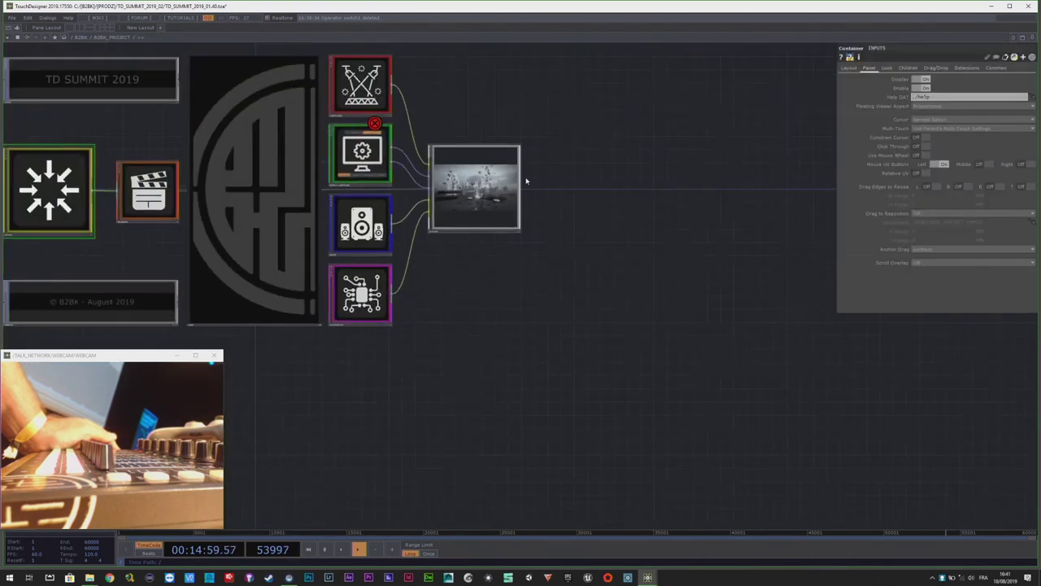
pyautogui.scroll(6, 488, 158)
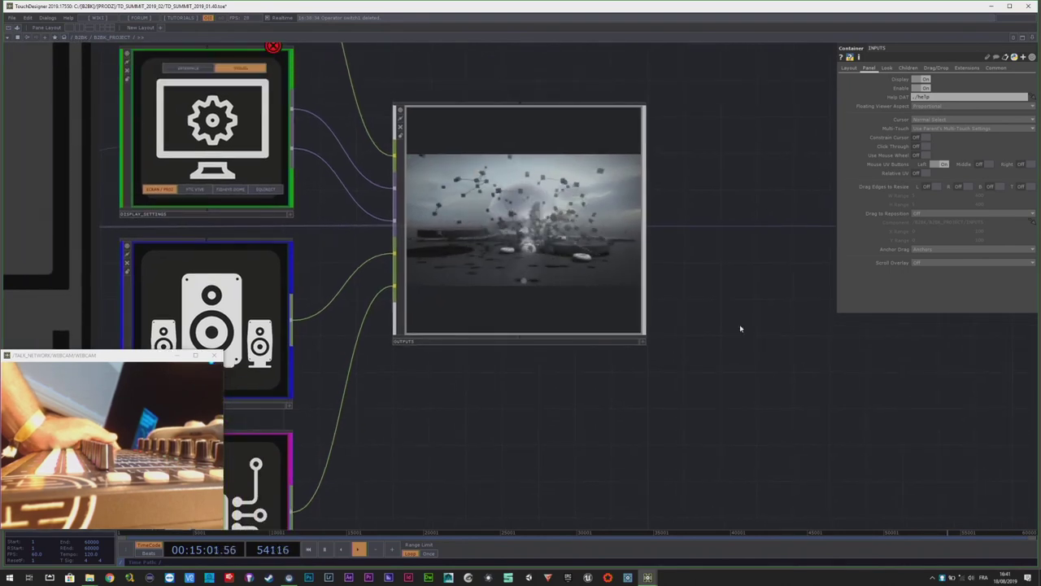
pyautogui.moveTo(709, 327); pyautogui.dragTo(745, 345)
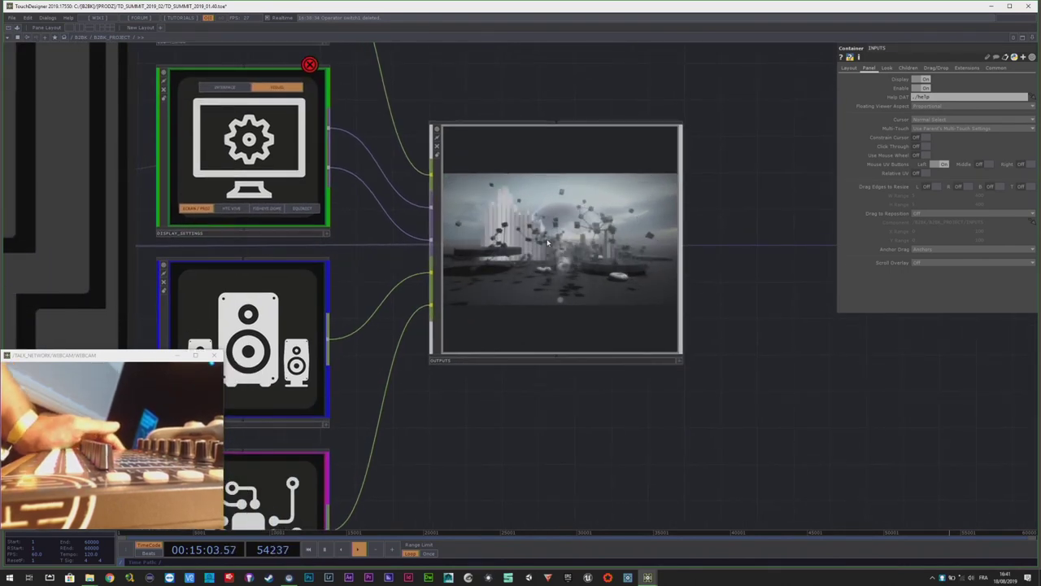
pyautogui.scroll(5, 545, 246)
# - Select the LIGHT_SHOW, DISPLAY_SETTINGS, SOUND and ELECTRONICS components in turn to review what feeds OUTPUTS
pyautogui.scroll(-8, 562, 253)
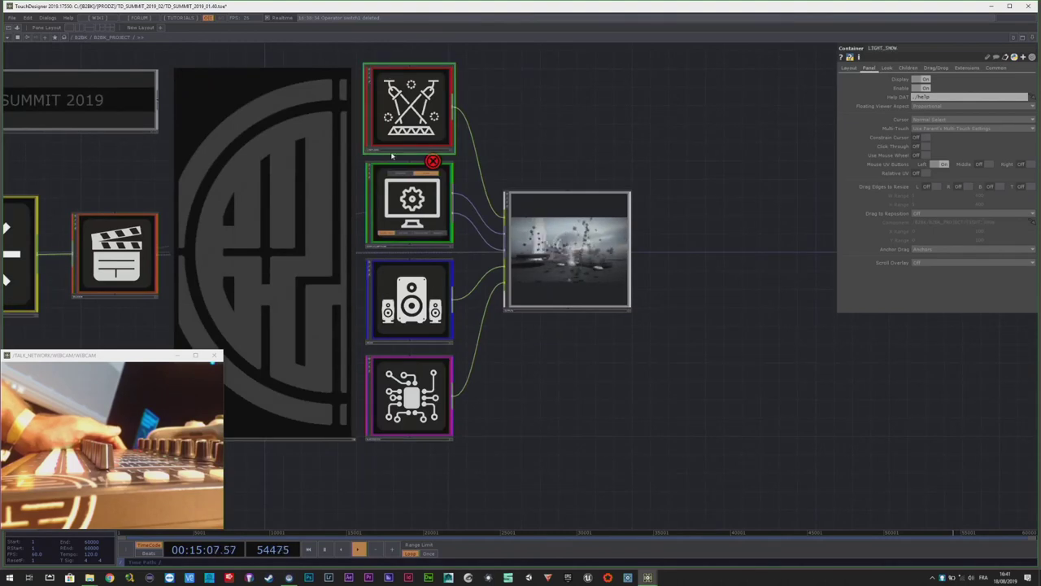
pyautogui.click(411, 203)
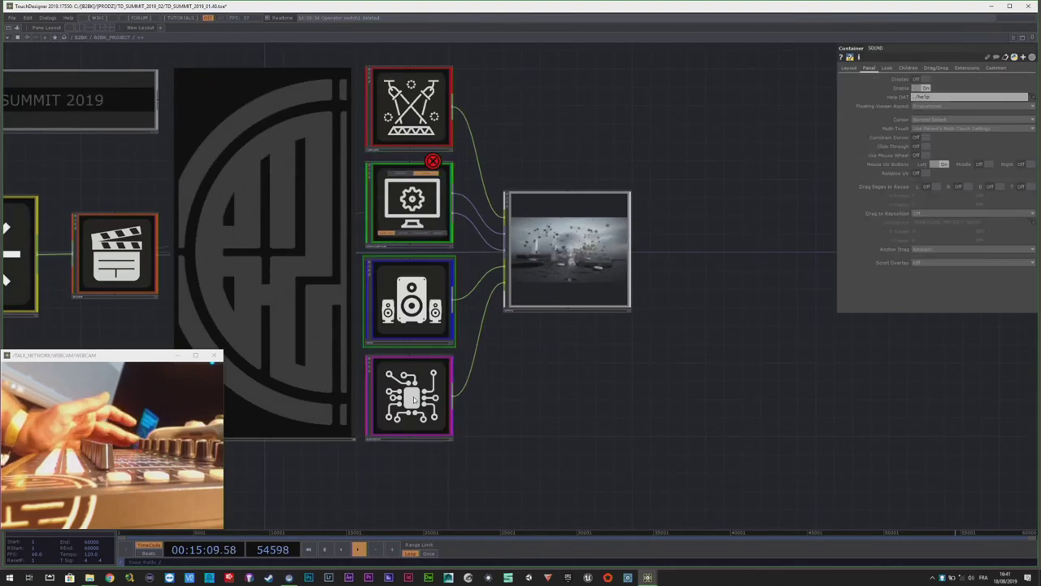
pyautogui.click(413, 396)
# - Open the OUTPUTS component and examine its output devices alongside the laser, light, video, audio and motor previews
pyautogui.scroll(3, 561, 253)
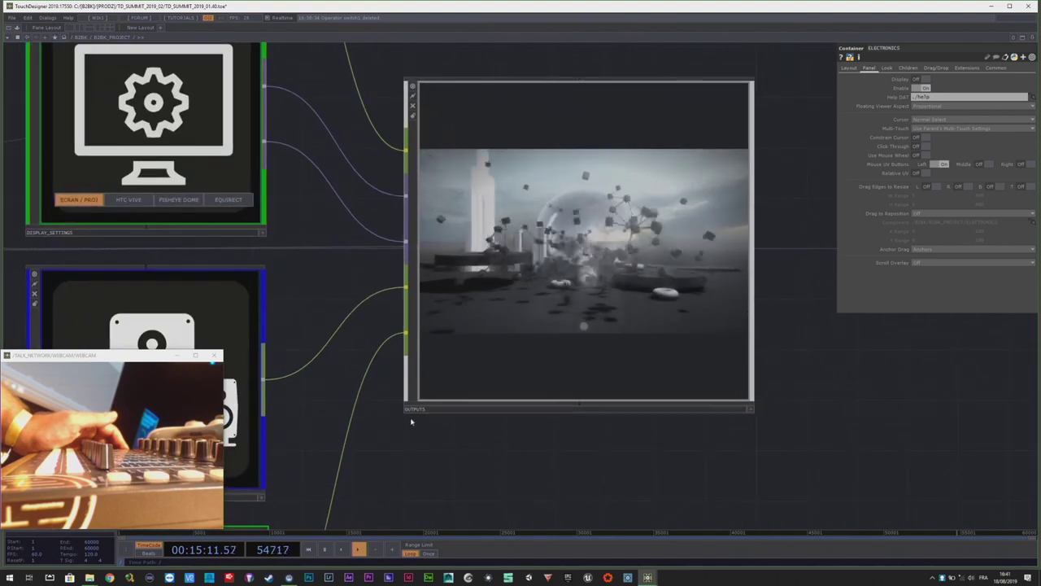
pyautogui.scroll(2, 569, 268)
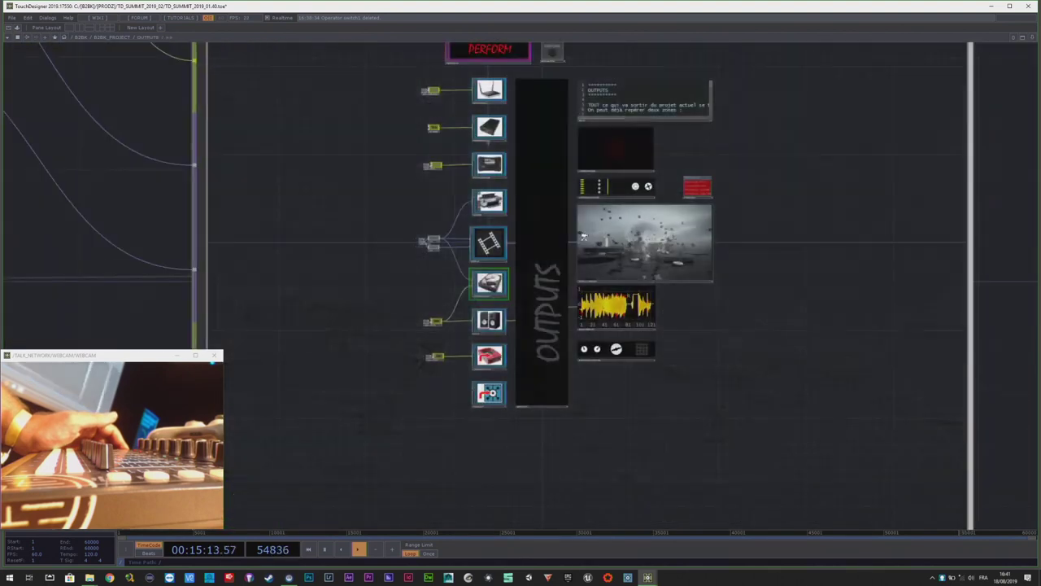
pyautogui.moveTo(661, 326); pyautogui.dragTo(737, 321)
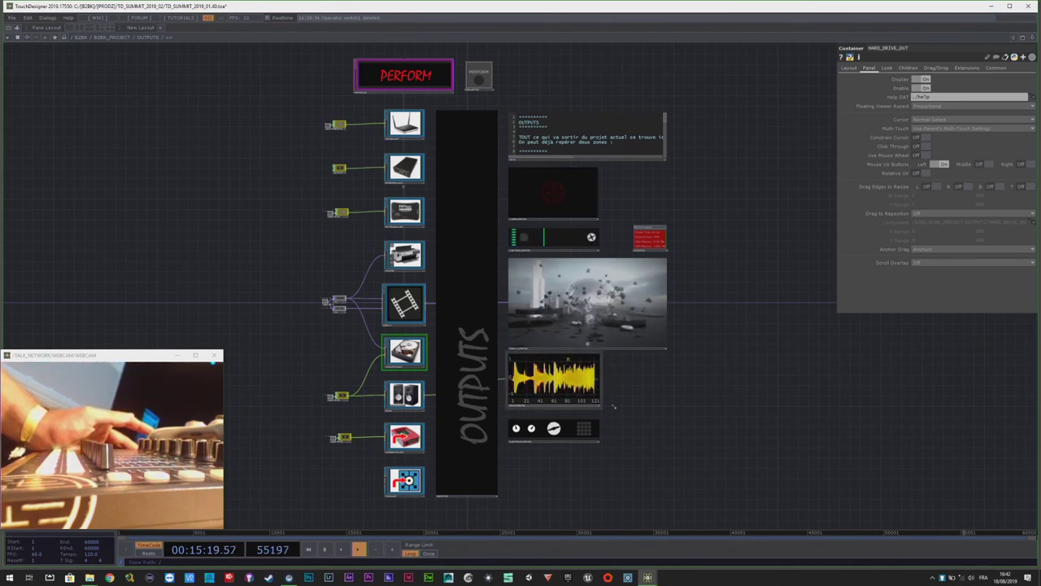
pyautogui.scroll(3, 596, 405)
pyautogui.moveTo(676, 415); pyautogui.dragTo(710, 448)
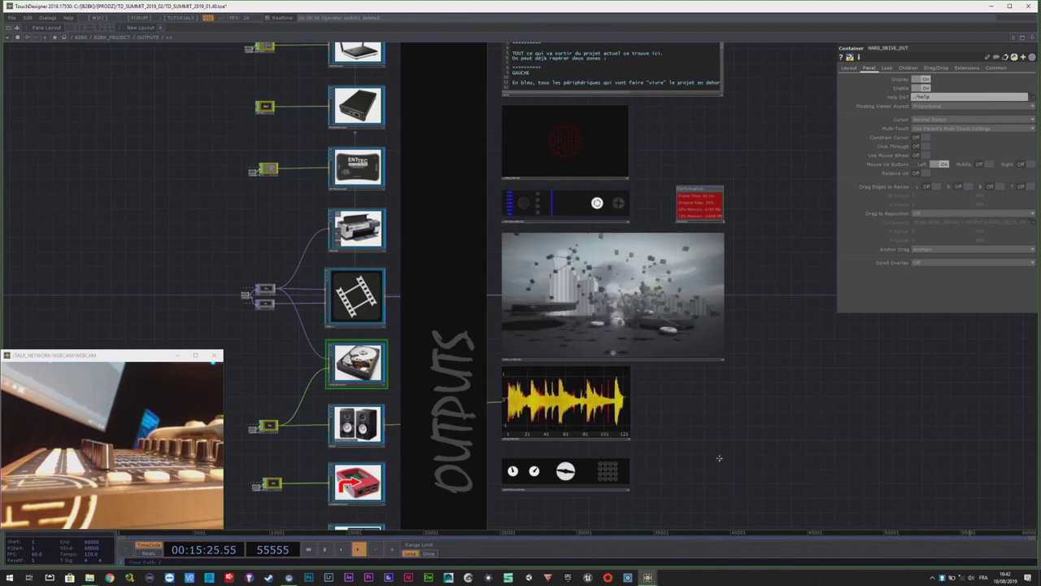
pyautogui.moveTo(706, 458); pyautogui.dragTo(732, 483)
pyautogui.moveTo(314, 48); pyautogui.dragTo(348, 108)
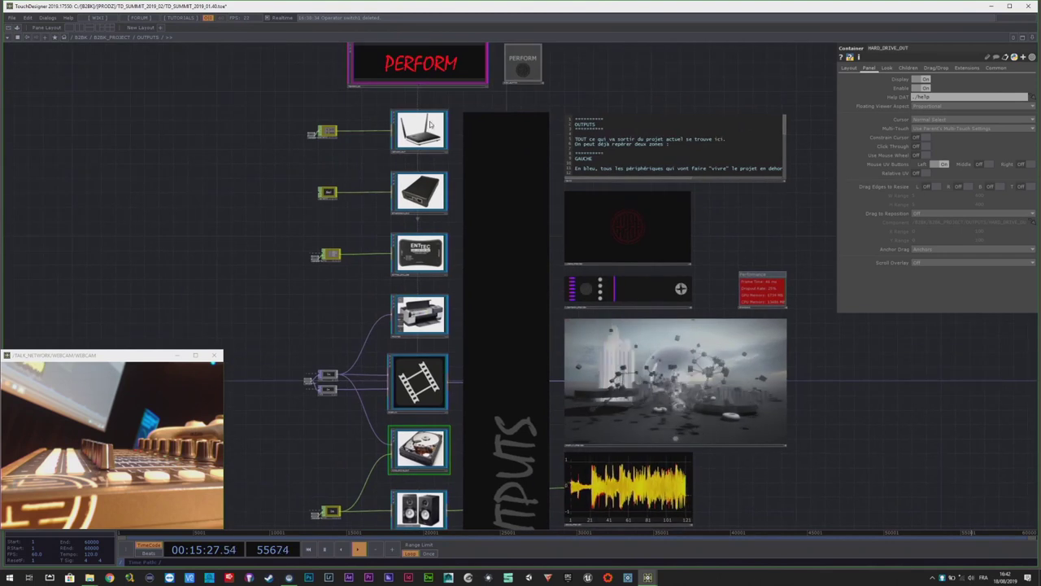
# - Select the NETWORK_OUT and ETHERDREAM_DAC containers to inspect the network and laser output devices
pyautogui.scroll(5, 347, 108)
pyautogui.scroll(-5, 413, 160)
pyautogui.scroll(5, 353, 174)
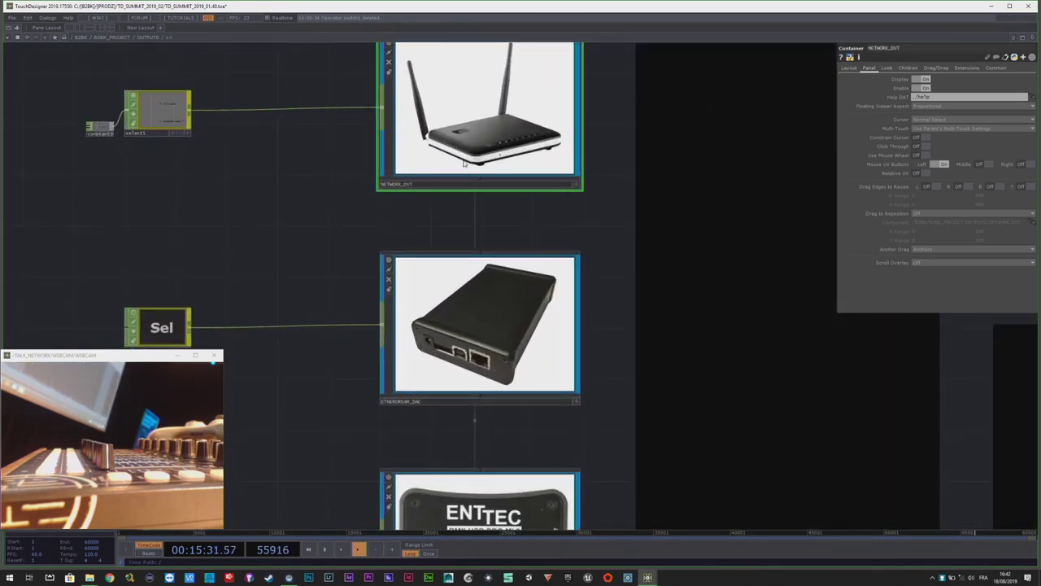
pyautogui.moveTo(445, 407); pyautogui.dragTo(425, 298)
pyautogui.scroll(4, 427, 298)
pyautogui.scroll(-1, 427, 298)
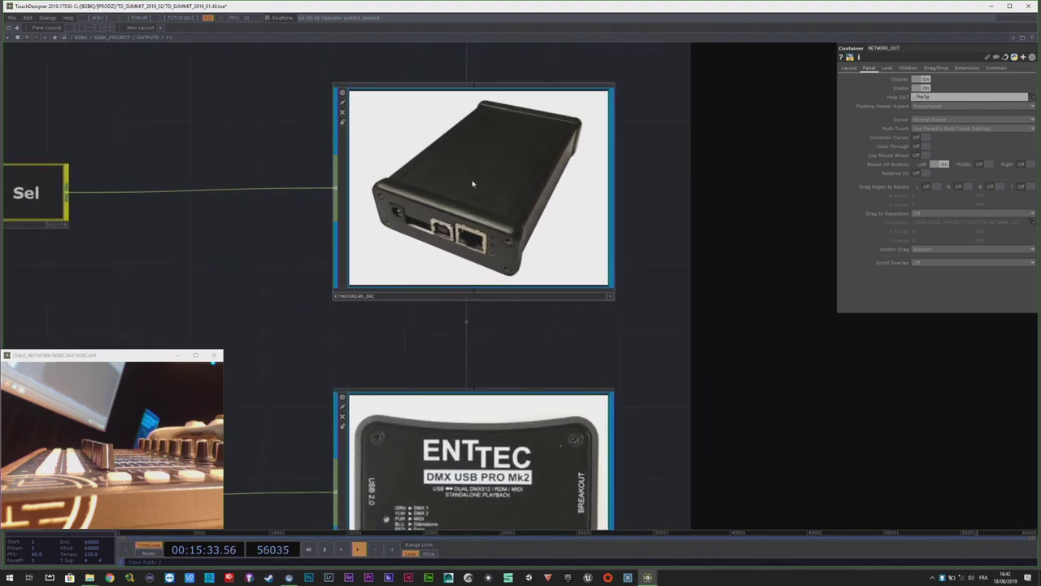
pyautogui.click(473, 183)
# - Select the ENTTEC_DMX_USB container, and view the PRINTER module with its print options
pyautogui.moveTo(395, 358); pyautogui.dragTo(381, 153)
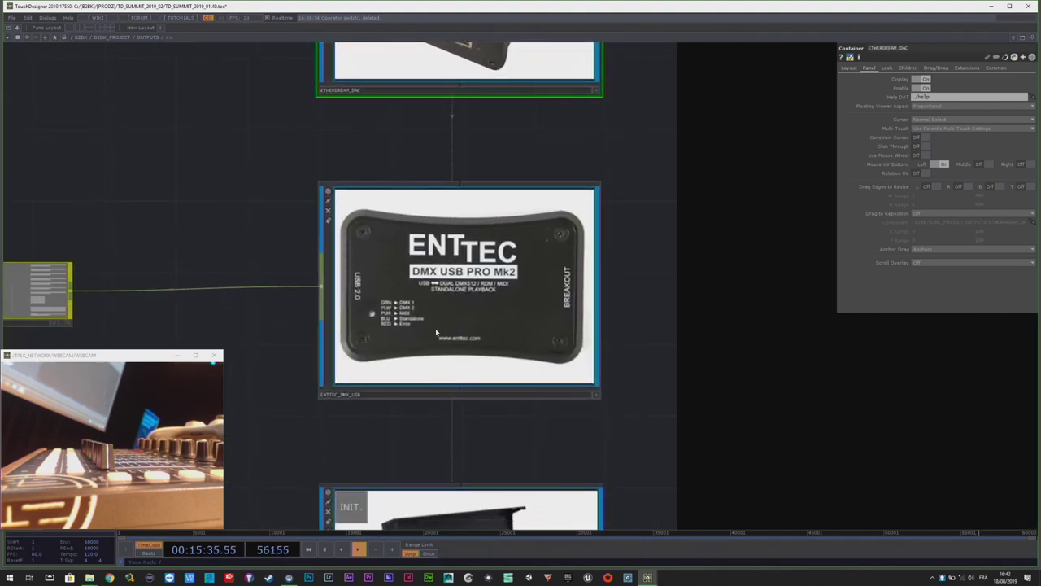
pyautogui.click(441, 332)
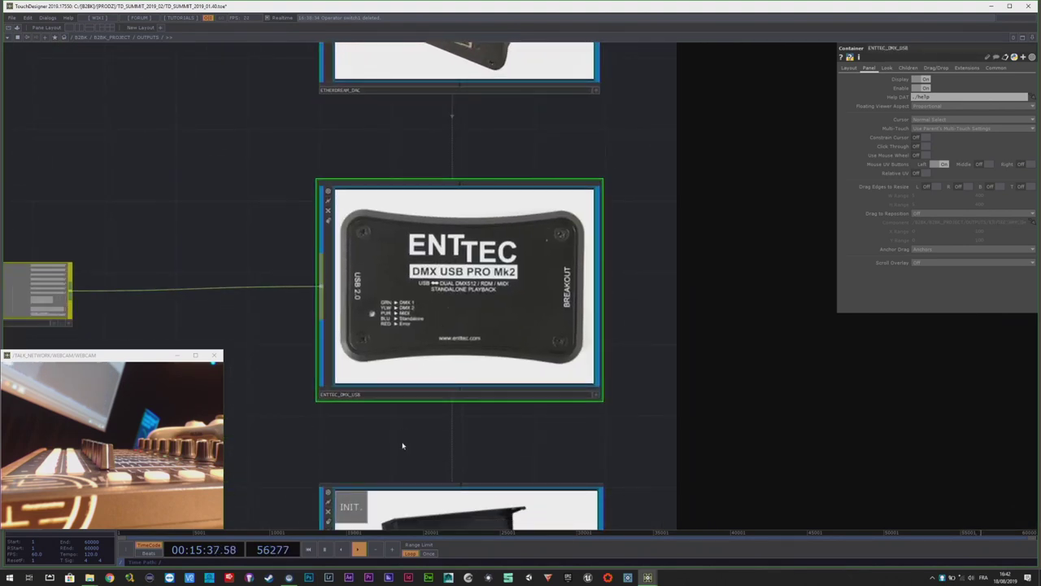
pyautogui.moveTo(402, 444); pyautogui.dragTo(419, 212)
pyautogui.moveTo(388, 406); pyautogui.dragTo(505, 271)
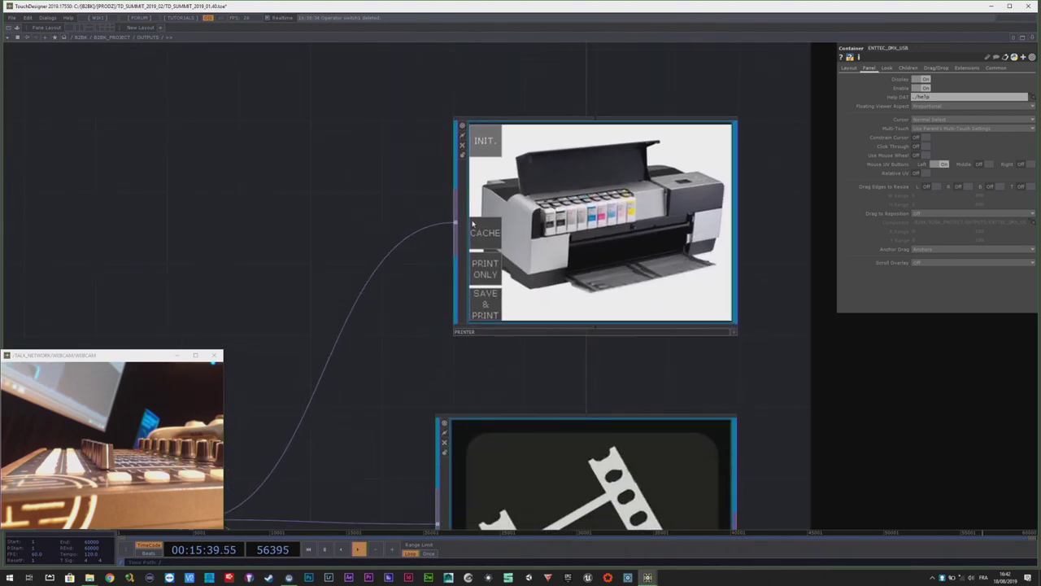
pyautogui.moveTo(674, 371); pyautogui.dragTo(542, 363)
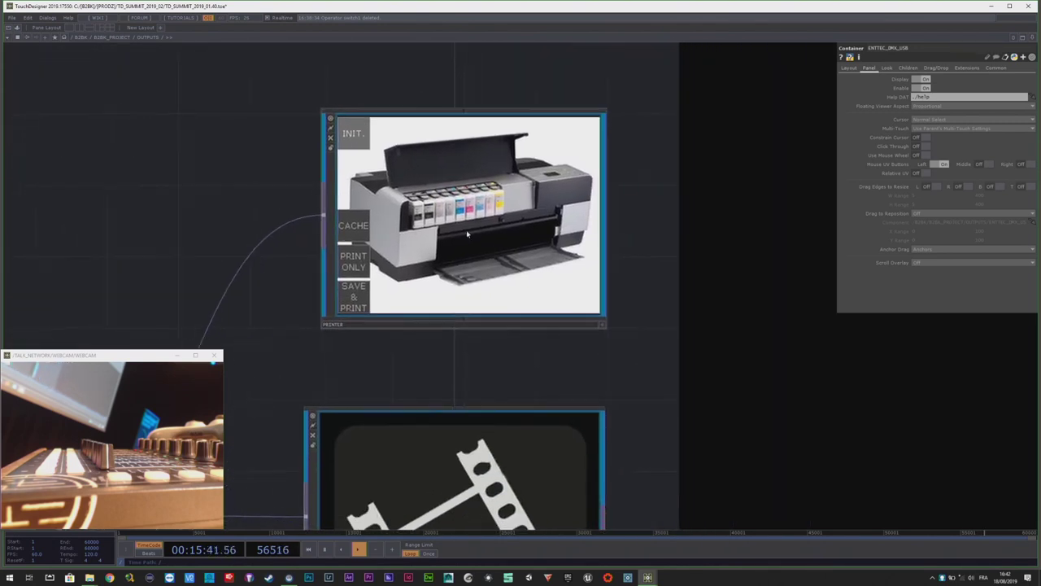
# - Examine the PRINTER module and the neighbouring DISPLAY and HARD_DRIVE_OUT modules in the OUTPUTS network
pyautogui.scroll(3, 465, 229)
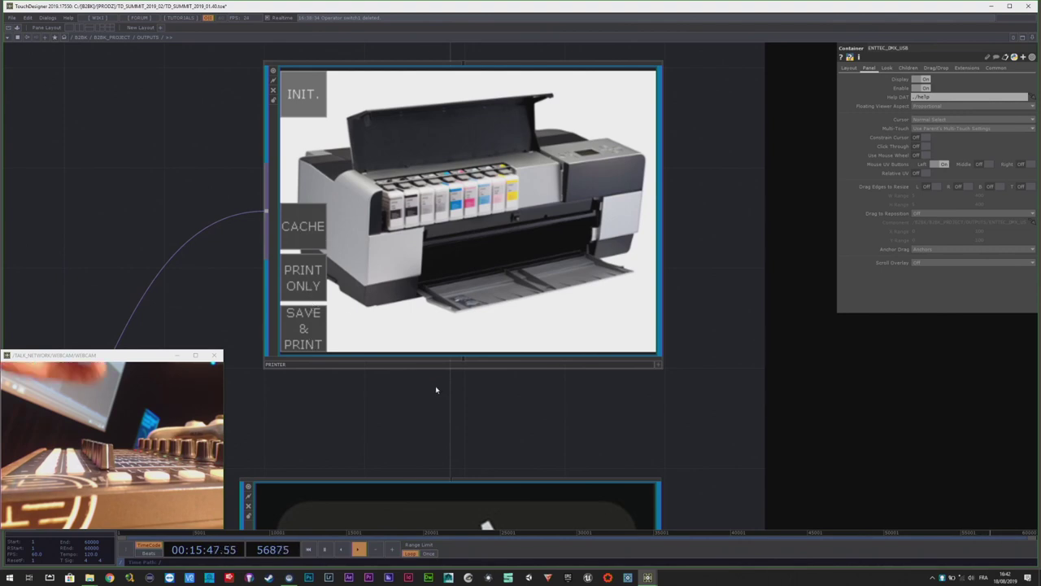
pyautogui.moveTo(399, 420); pyautogui.dragTo(414, 383)
pyautogui.scroll(-8, 444, 304)
pyautogui.scroll(4, 460, 379)
pyautogui.scroll(1, 459, 380)
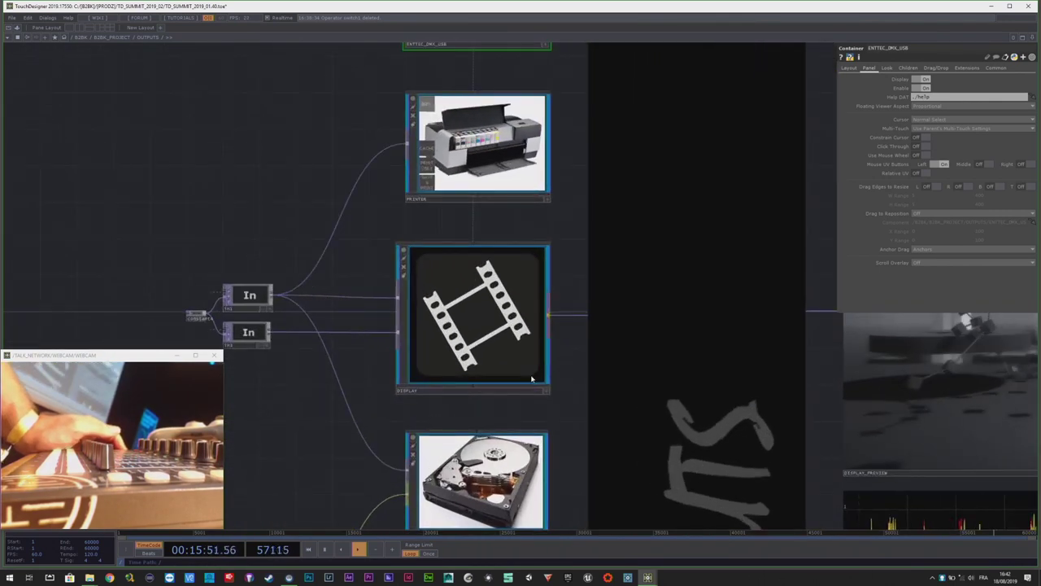
pyautogui.moveTo(481, 346); pyautogui.dragTo(480, 299)
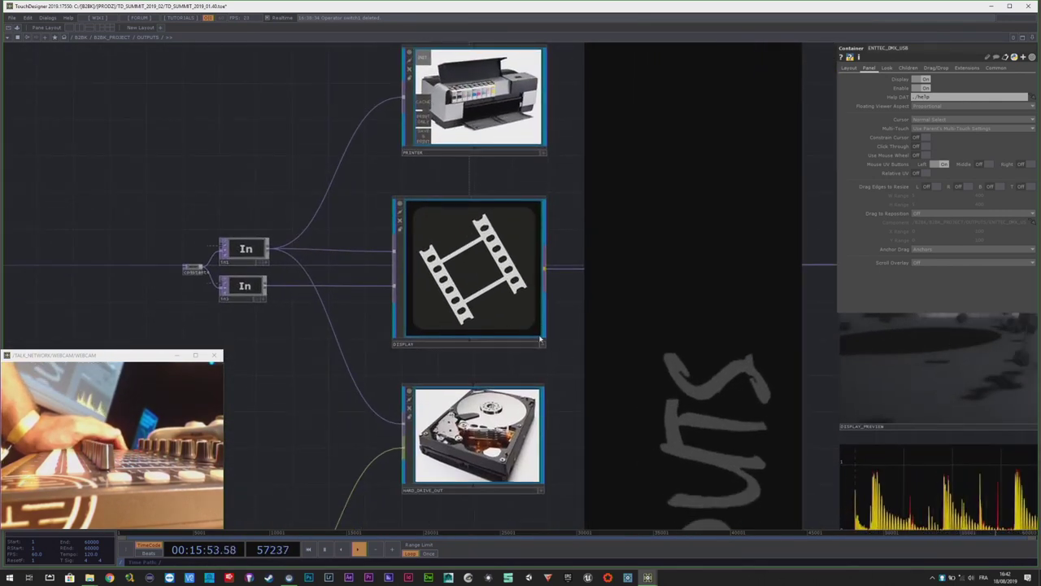
# - Open the DISPLAY component and examine its window, OVR and layout operators
pyautogui.scroll(5, 514, 276)
pyautogui.scroll(4, 514, 275)
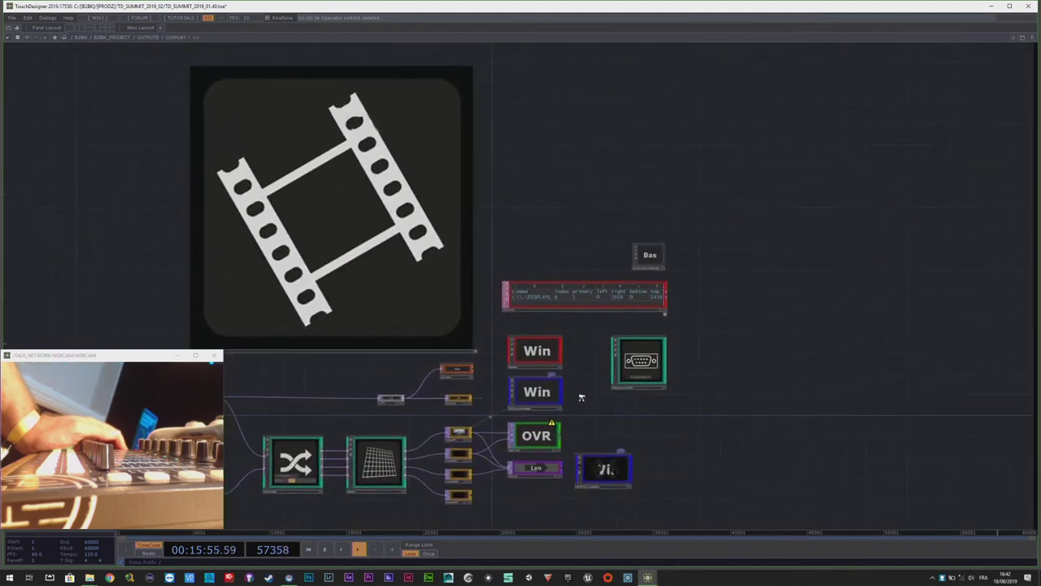
pyautogui.scroll(-4, 591, 309)
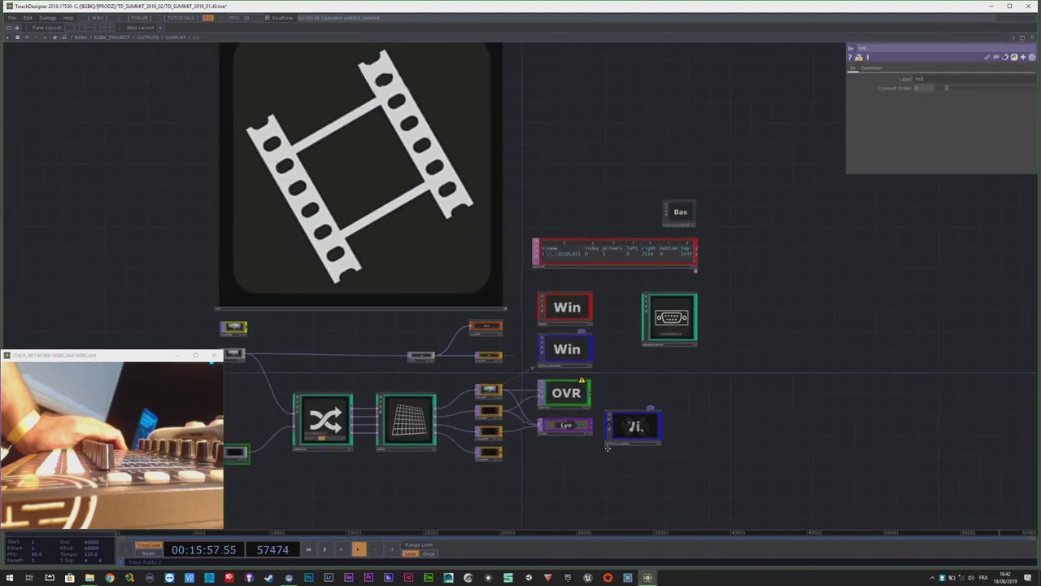
pyautogui.scroll(4, 635, 301)
pyautogui.scroll(-10, 661, 299)
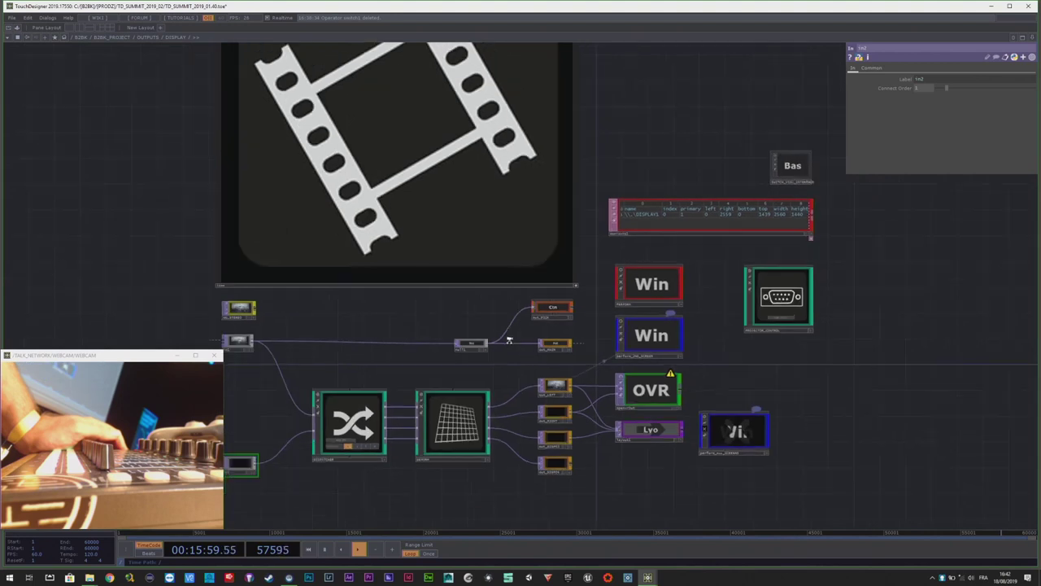
pyautogui.moveTo(360, 447); pyautogui.dragTo(360, 170)
pyautogui.moveTo(486, 429); pyautogui.dragTo(482, 398)
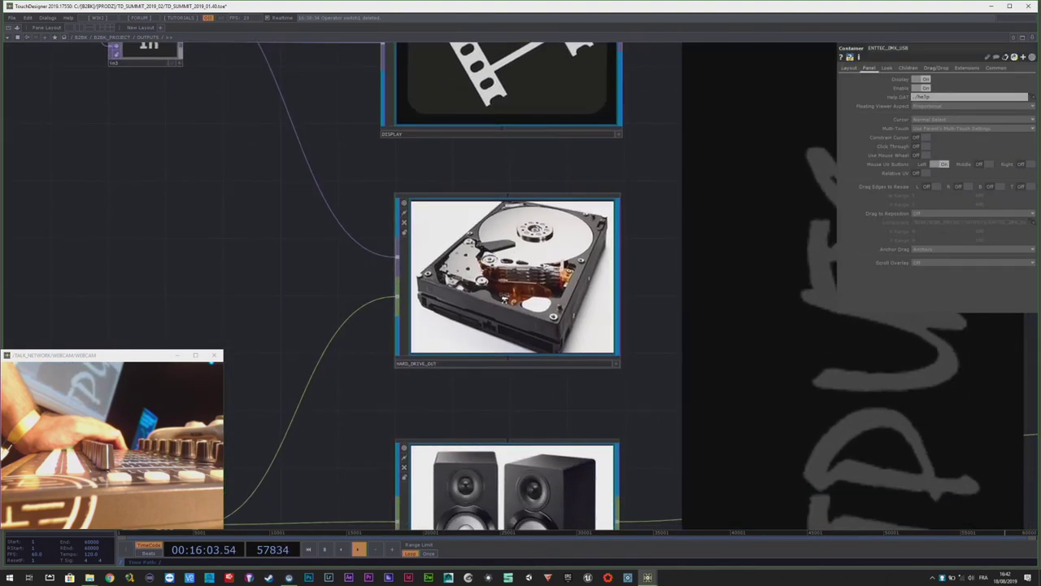
# - Return to OUTPUTS and examine the HARD_DRIVE_OUT, SOUND, RASPBERRYPI_OUT and TOUCH_OUT modules
pyautogui.scroll(3, 503, 281)
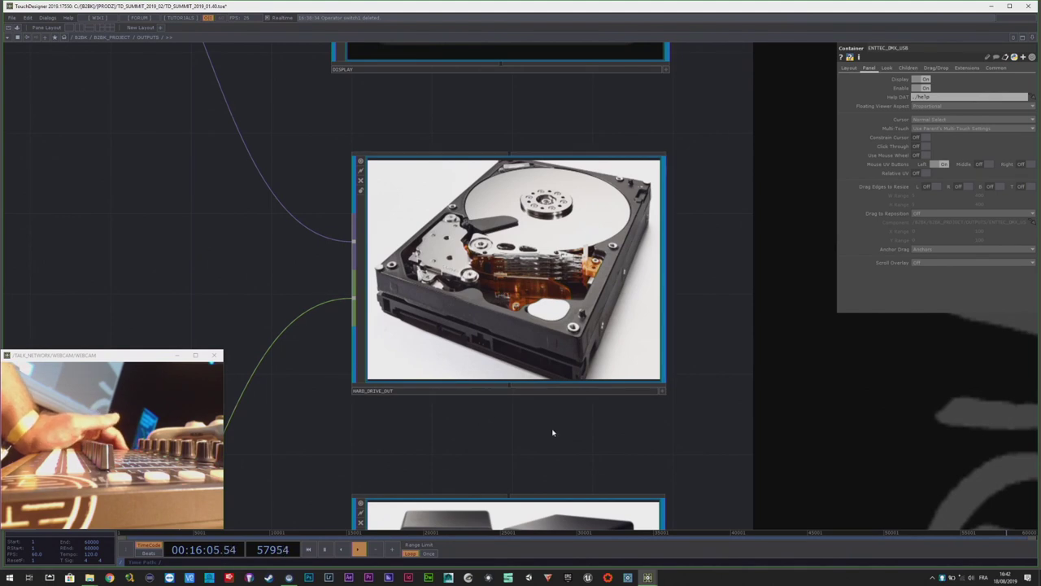
pyautogui.moveTo(551, 418); pyautogui.dragTo(535, 239)
pyautogui.scroll(-2, 493, 263)
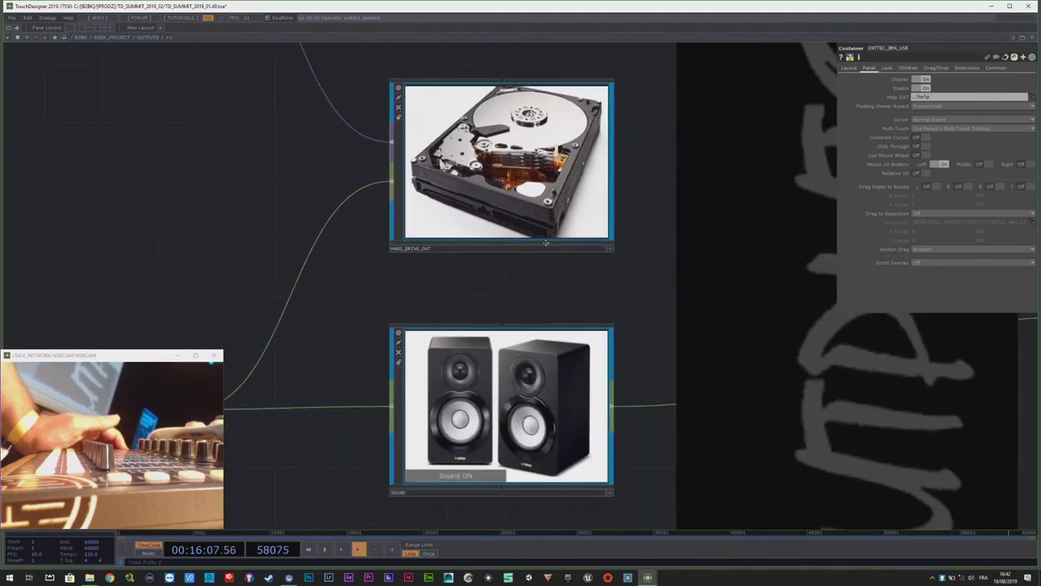
pyautogui.moveTo(371, 243); pyautogui.dragTo(371, 182)
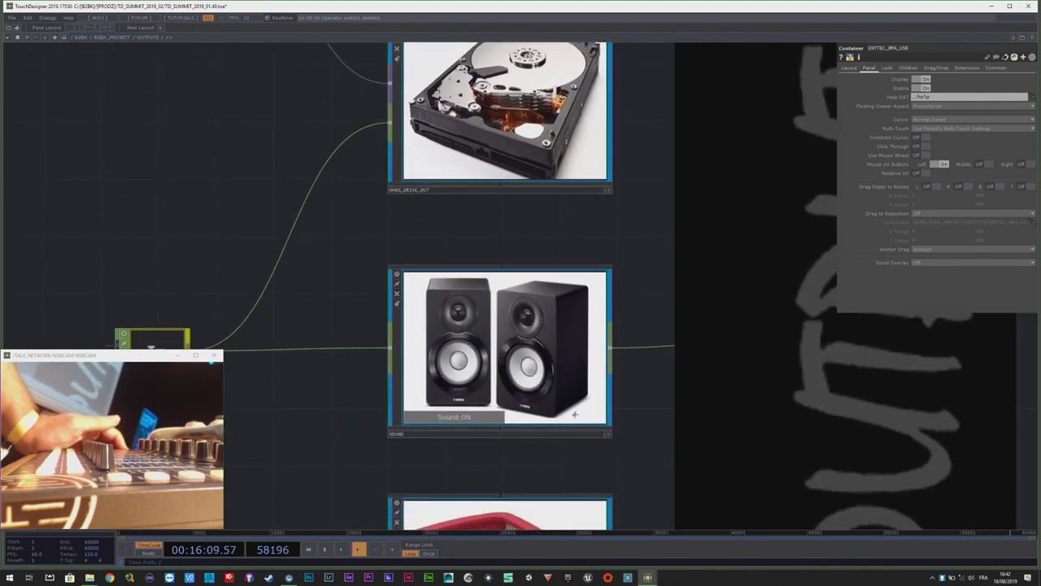
pyautogui.moveTo(580, 442); pyautogui.dragTo(572, 389)
pyautogui.moveTo(540, 482); pyautogui.dragTo(536, 271)
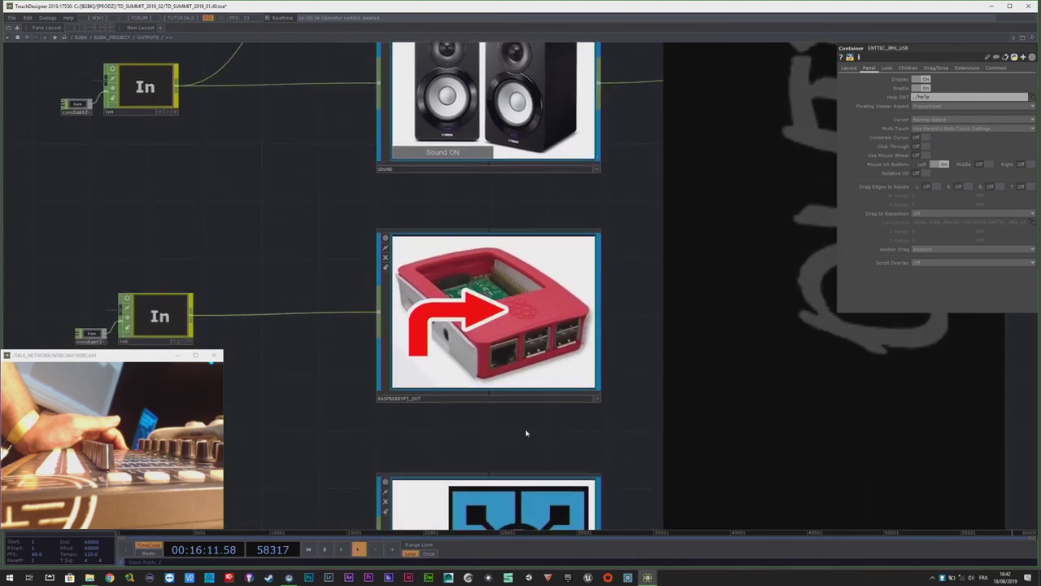
pyautogui.moveTo(528, 434); pyautogui.dragTo(496, 273)
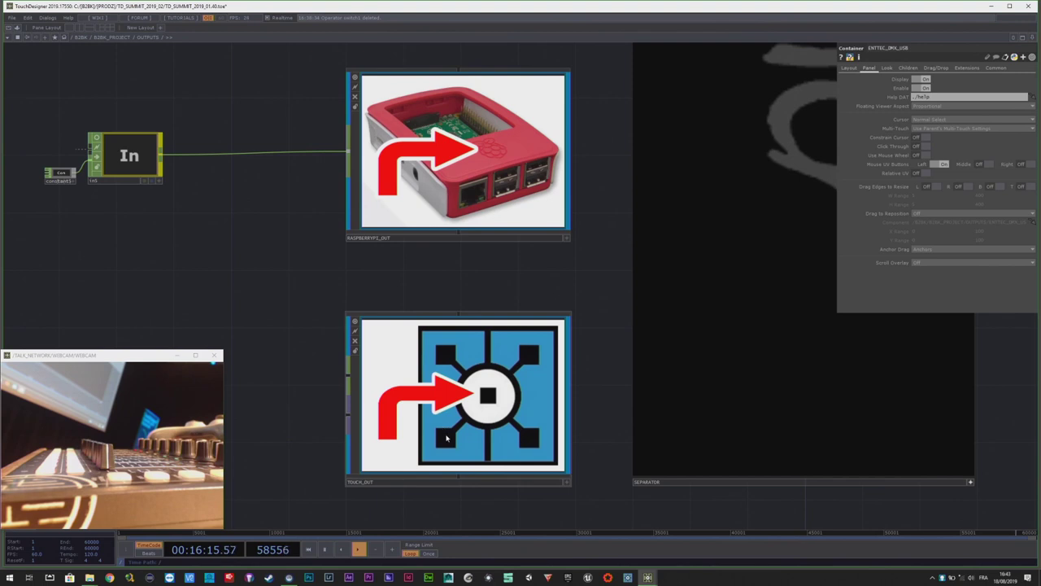
# - Reopen the DISPLAY component and examine its inputs and the DISPATCHER module's mirror and displays options
pyautogui.scroll(-8, 421, 348)
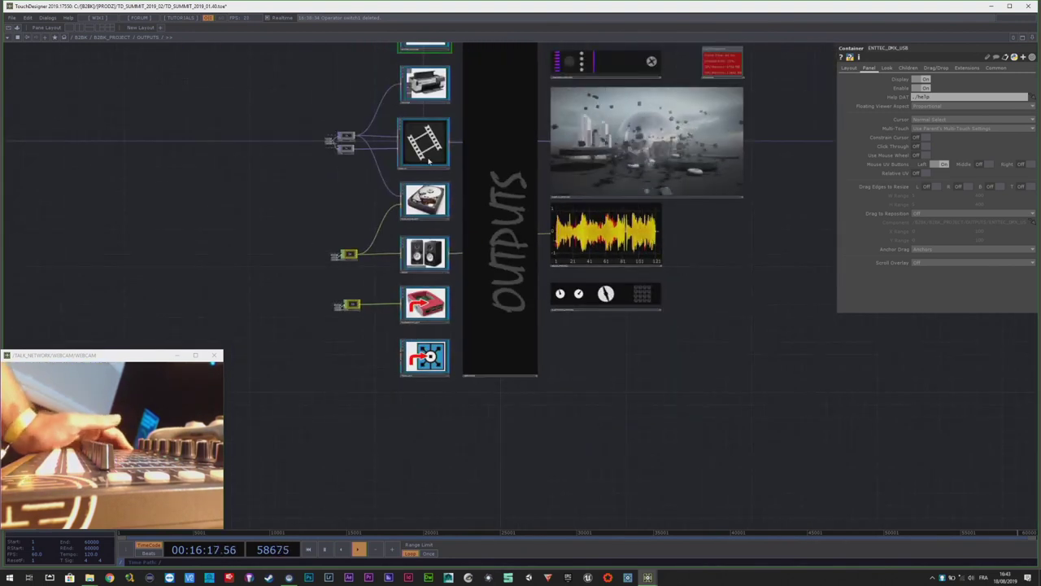
pyautogui.scroll(3, 411, 122)
pyautogui.scroll(8, 413, 128)
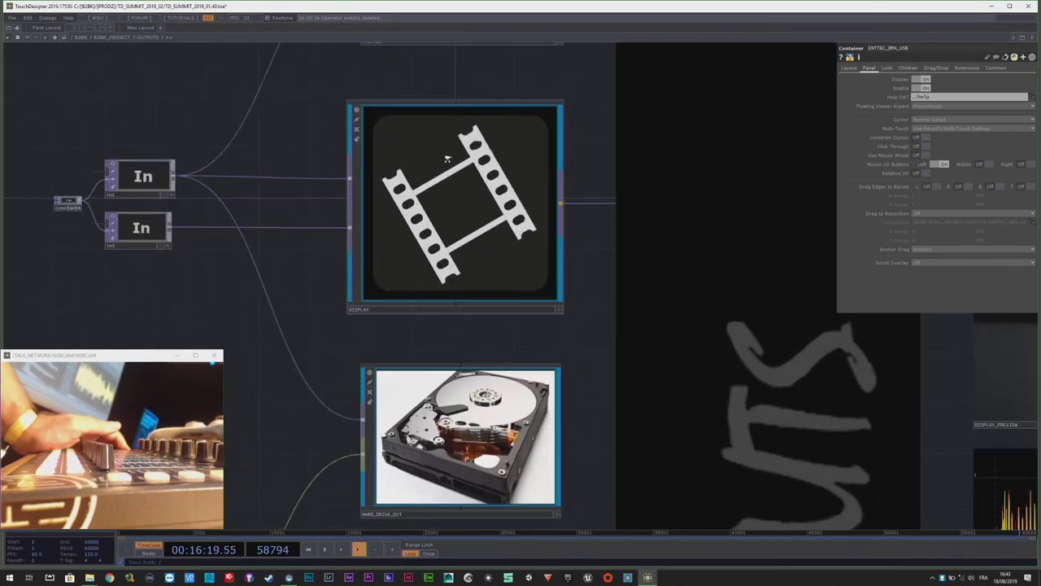
pyautogui.scroll(-8, 447, 171)
pyautogui.press('p')
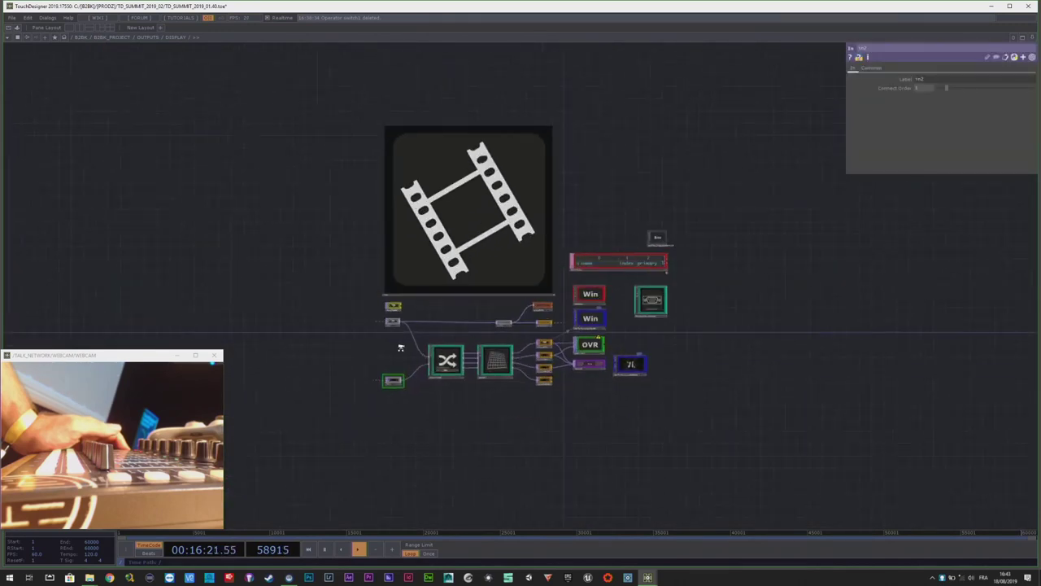
pyautogui.scroll(5, 382, 325)
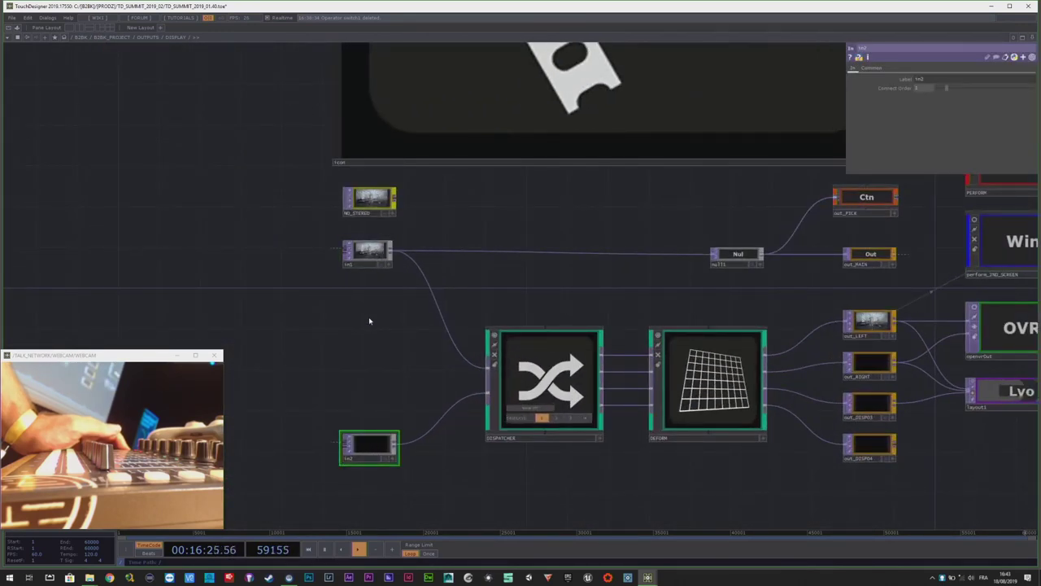
pyautogui.scroll(3, 369, 320)
pyautogui.moveTo(443, 449); pyautogui.dragTo(316, 385)
pyautogui.scroll(3, 475, 385)
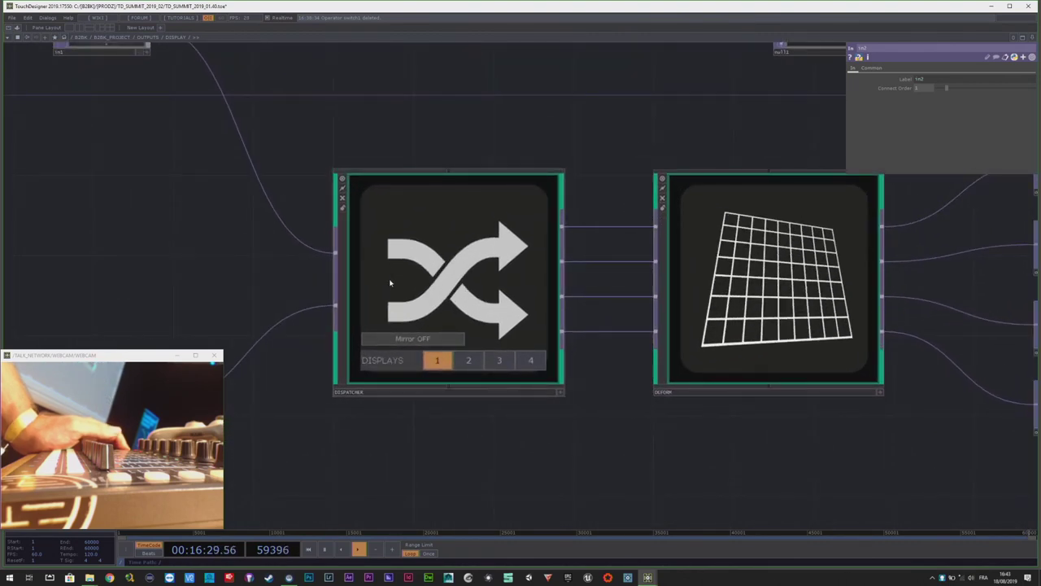
# - Activate the DISPATCHER's viewer and distribute the image across several displays
pyautogui.scroll(-2, 353, 337)
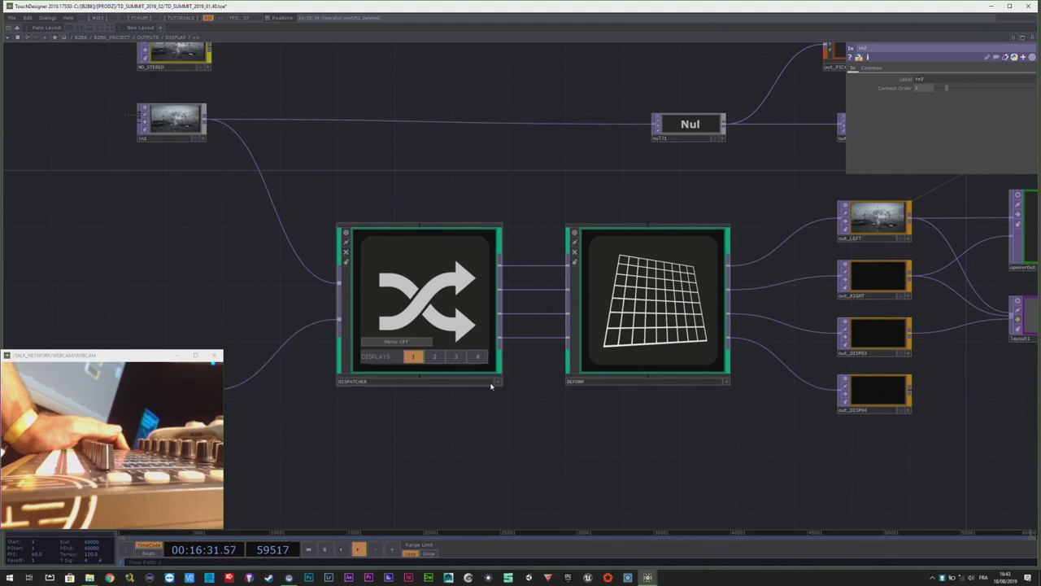
pyautogui.click(498, 383)
pyautogui.scroll(-3, 376, 415)
pyautogui.scroll(3, 228, 191)
pyautogui.scroll(3, 228, 191)
pyautogui.scroll(-4, 293, 218)
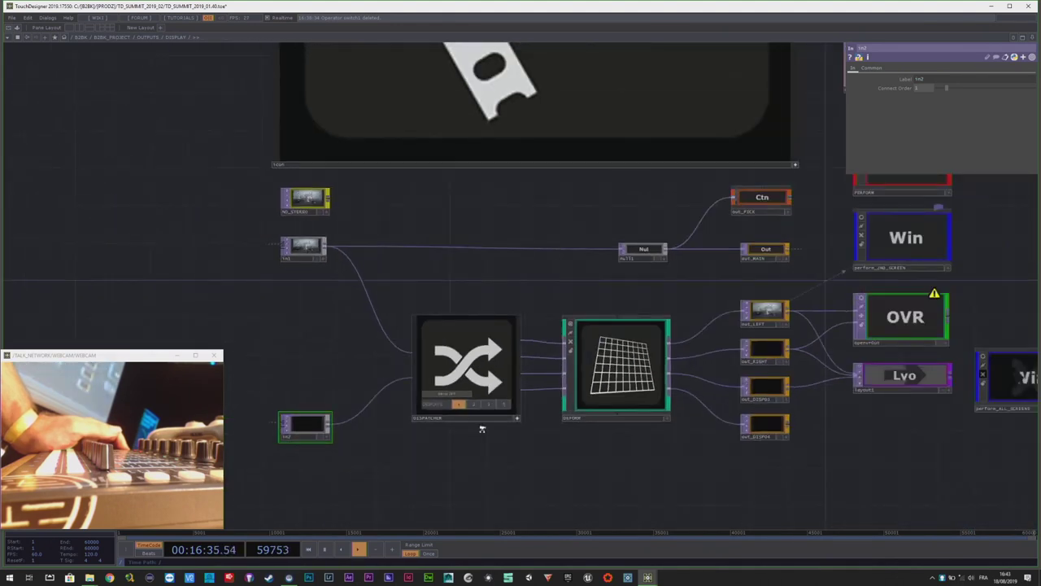
pyautogui.scroll(3, 484, 429)
# - Inspect the split image on the out_LEFT, out_RIGHT and third display outputs
pyautogui.moveTo(727, 453); pyautogui.dragTo(196, 355)
pyautogui.scroll(-3, 370, 245)
pyautogui.scroll(5, 536, 122)
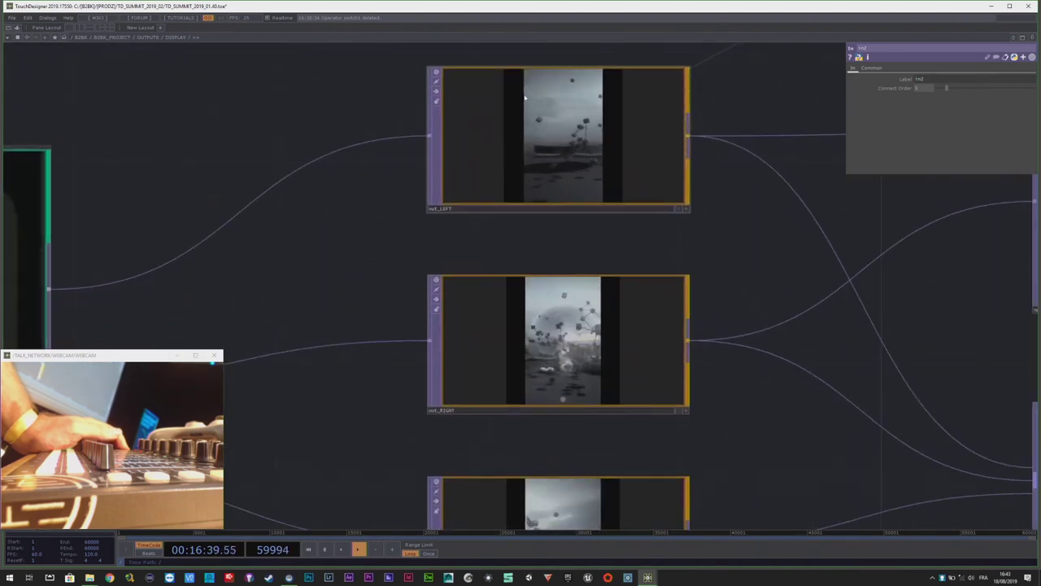
pyautogui.scroll(-2, 560, 165)
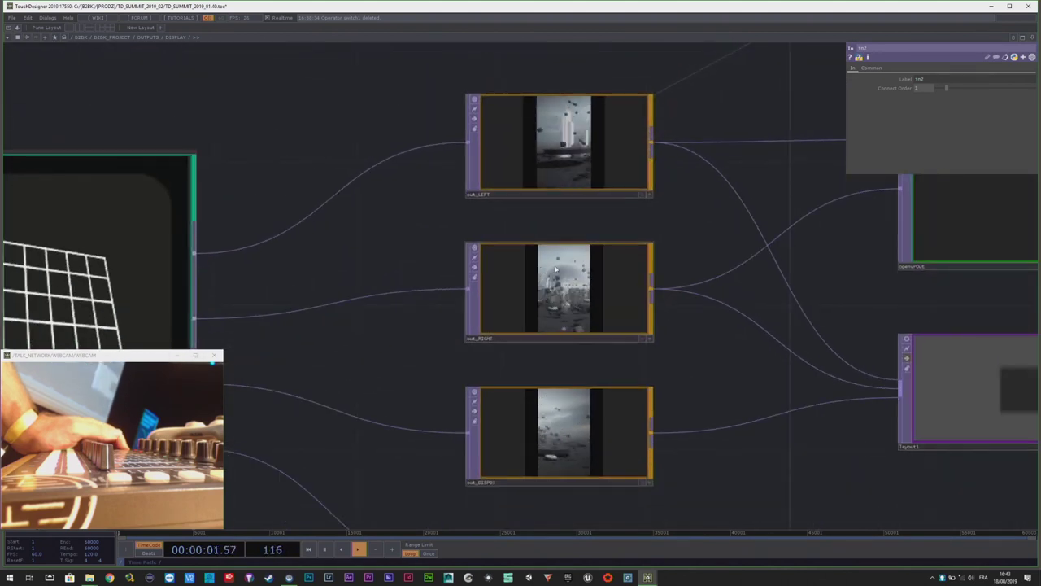
# - Set the DISPATCHER back to 1 display and deactivate its viewer
pyautogui.scroll(-8, 663, 321)
pyautogui.scroll(4, 553, 317)
pyautogui.click(486, 405)
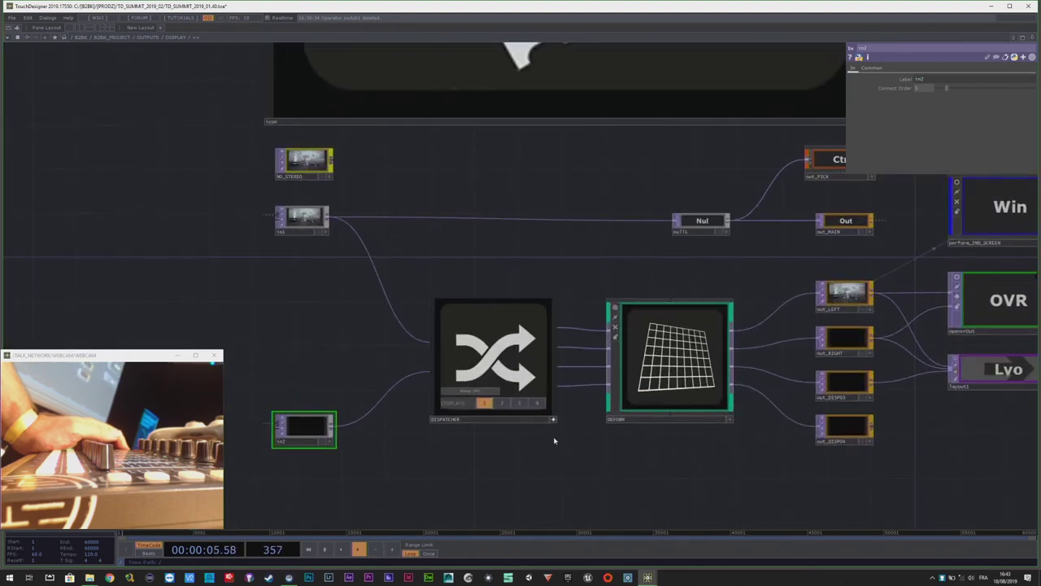
pyautogui.scroll(2, 512, 423)
pyautogui.click(562, 430)
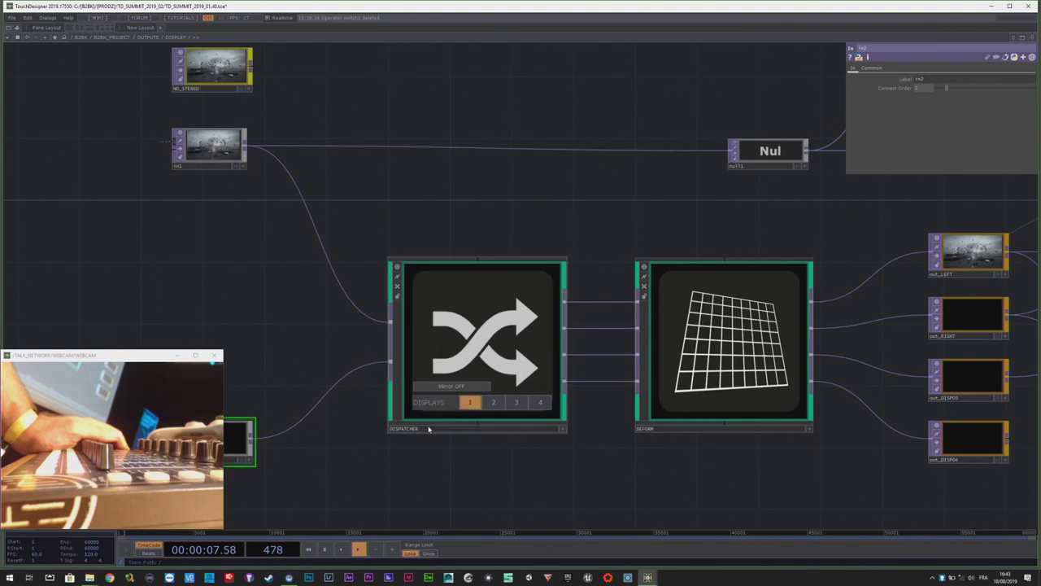
# - Open the DEFORM component and view its kantanMapper and stoner modules
pyautogui.scroll(-4, 297, 349)
pyautogui.scroll(3, 436, 312)
pyautogui.scroll(-1, 436, 312)
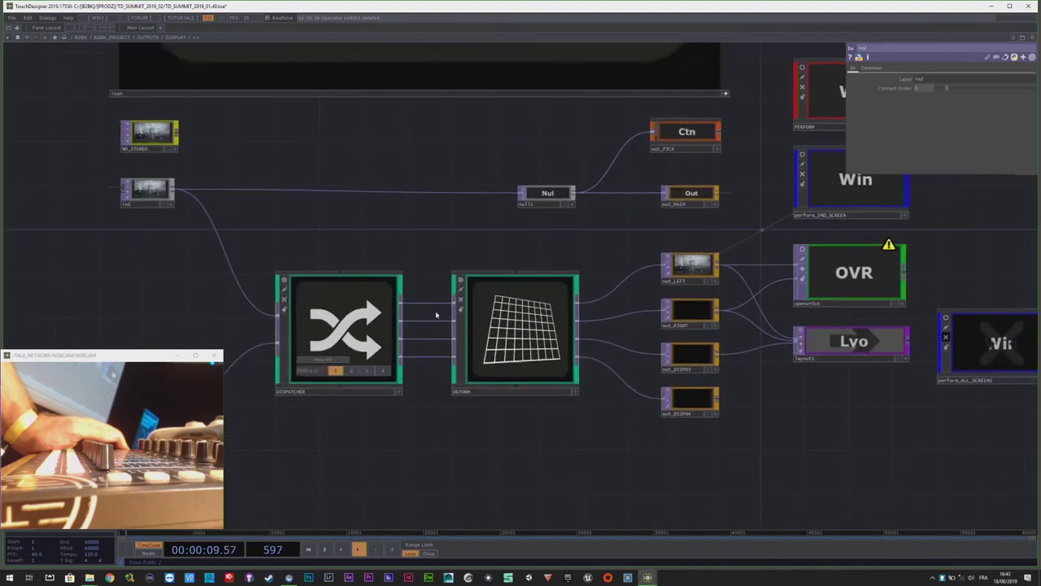
pyautogui.scroll(5, 499, 338)
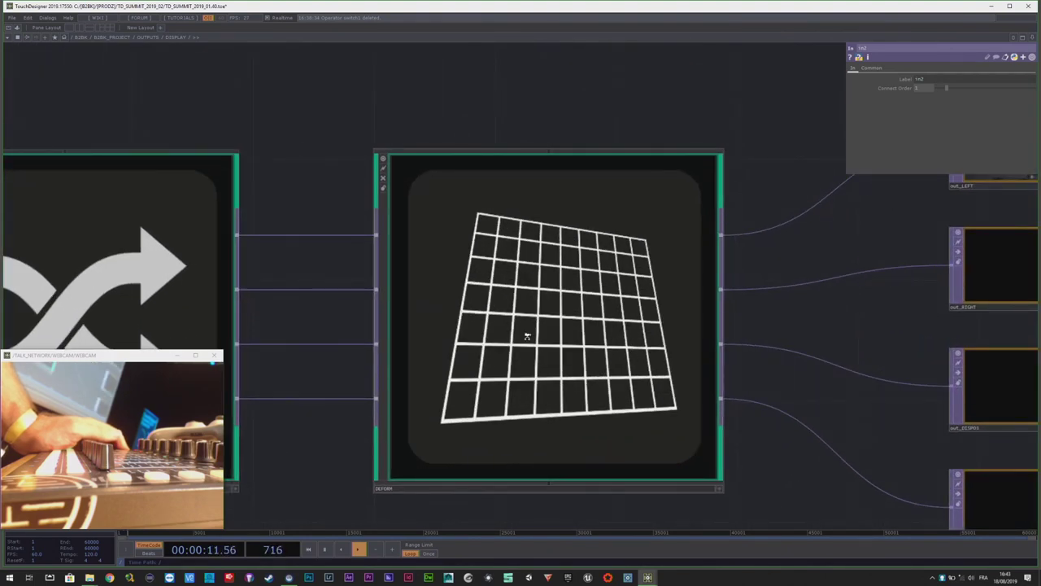
pyautogui.scroll(-3, 529, 374)
pyautogui.scroll(5, 534, 383)
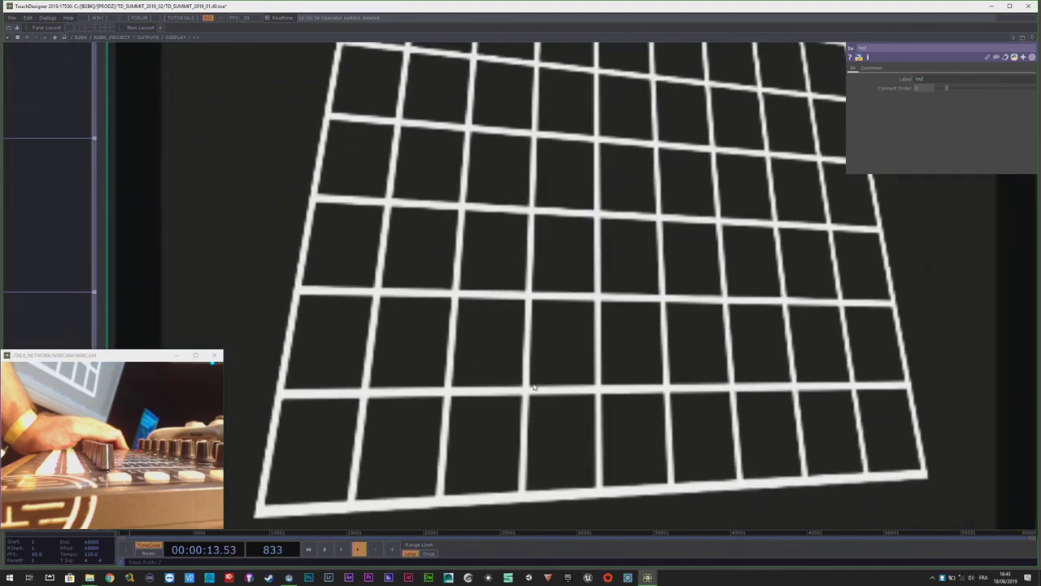
pyautogui.click(363, 73)
pyautogui.scroll(3, 363, 73)
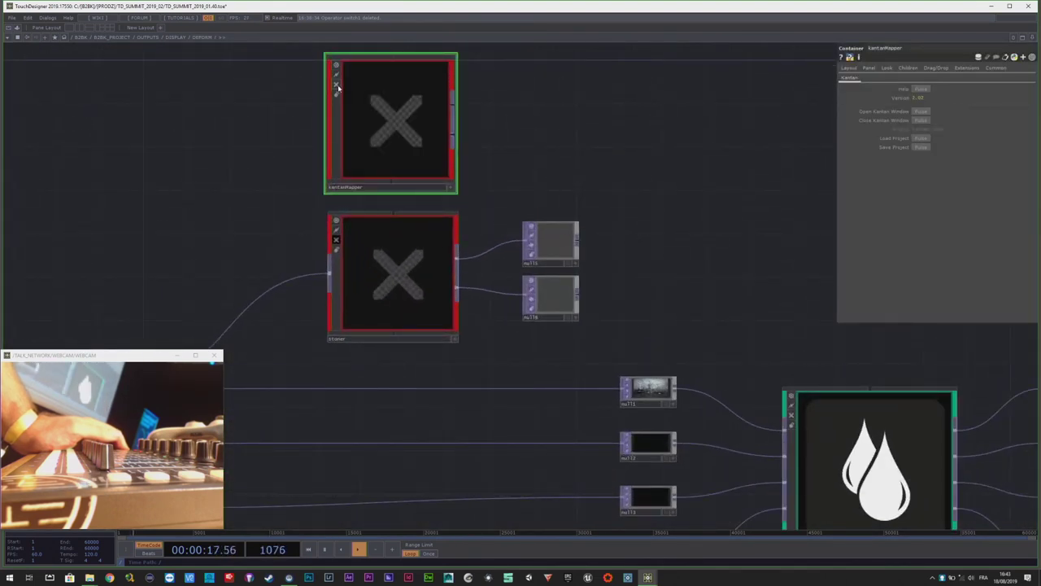
# - Enable cooking on kantanMapper to preview it, and disable it again
pyautogui.click(336, 86)
pyautogui.moveTo(540, 132); pyautogui.dragTo(580, 149)
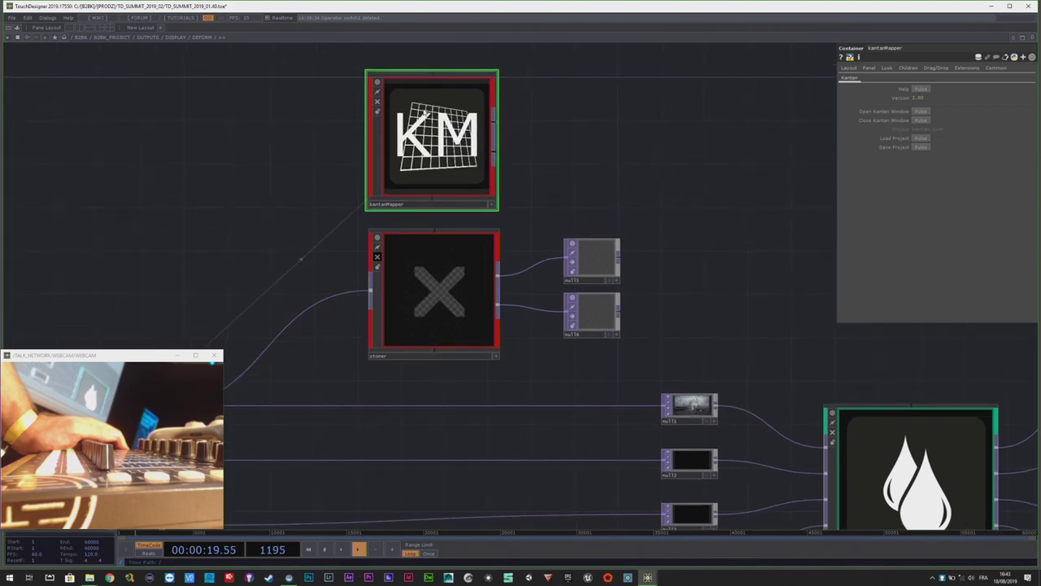
pyautogui.click(378, 103)
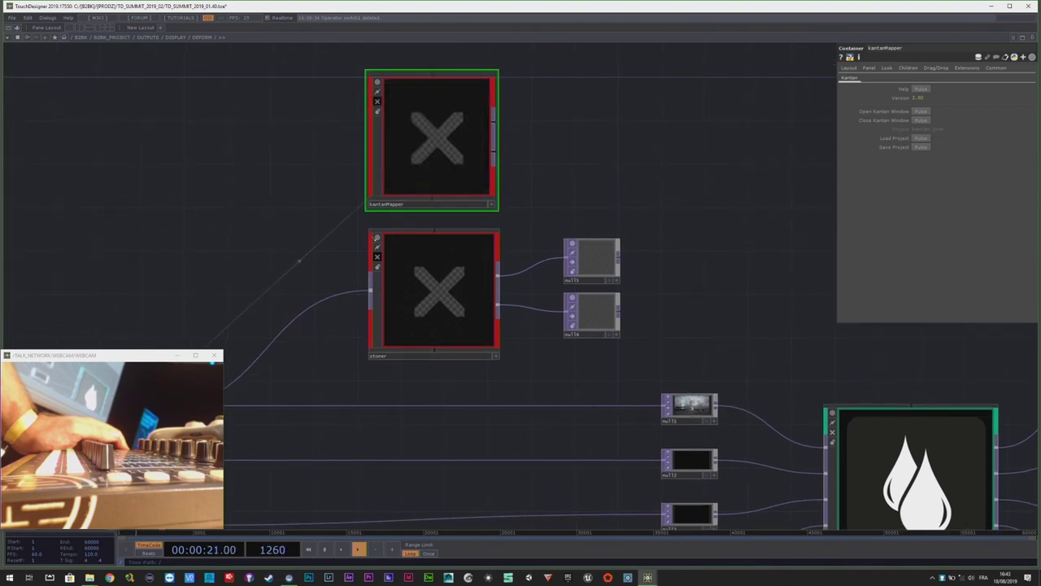
# - Enable cooking on the stoner component and inspect its null5 and null6 outputs
pyautogui.click(377, 259)
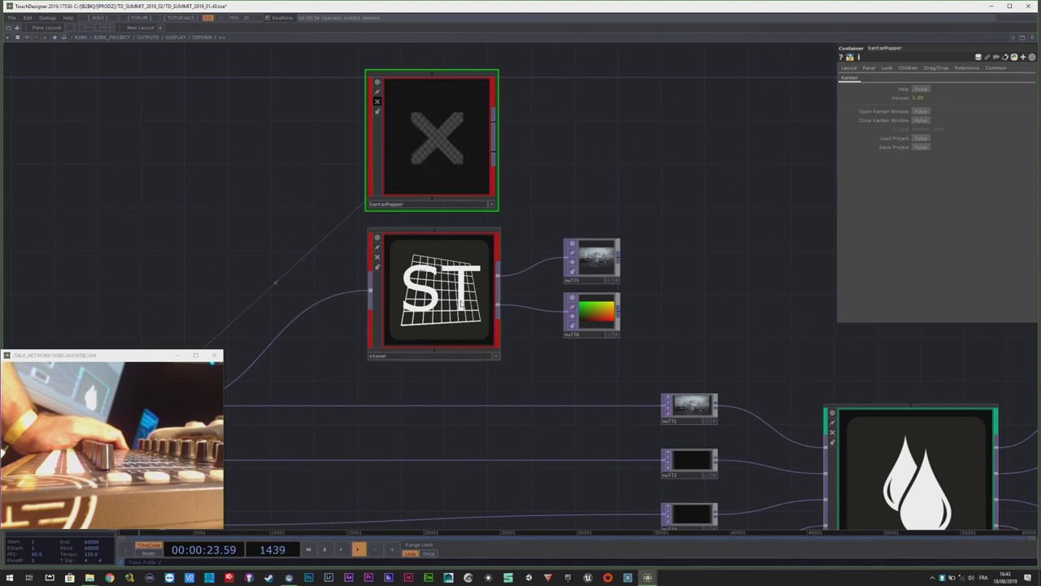
pyautogui.scroll(3, 465, 303)
pyautogui.scroll(-3, 386, 257)
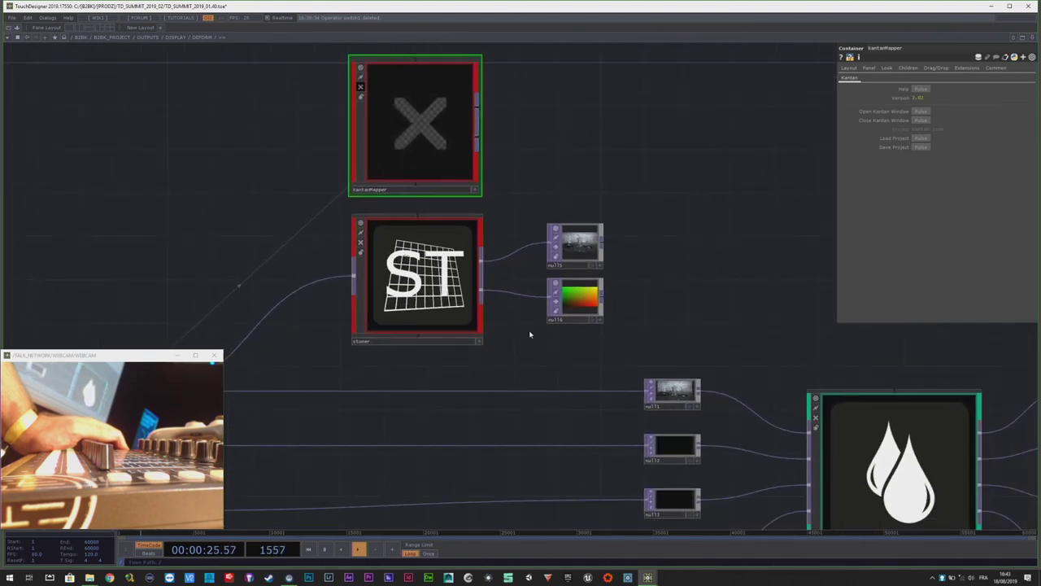
pyautogui.scroll(-5, 469, 300)
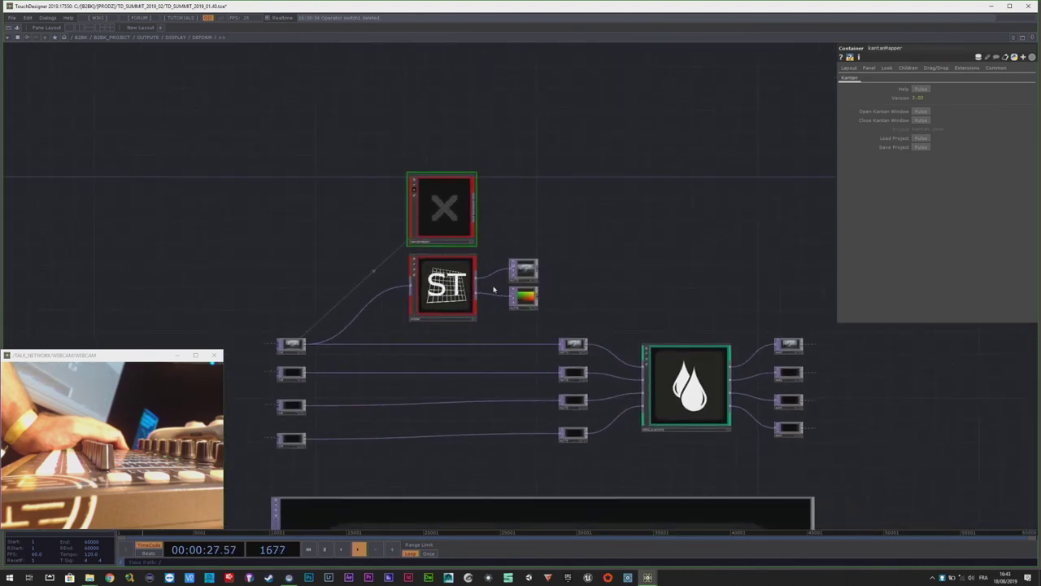
pyautogui.scroll(5, 489, 291)
# - Examine the EDGE_BLENDING module and select its out2, out3 and out4 outputs in turn
pyautogui.moveTo(538, 340); pyautogui.dragTo(243, 205)
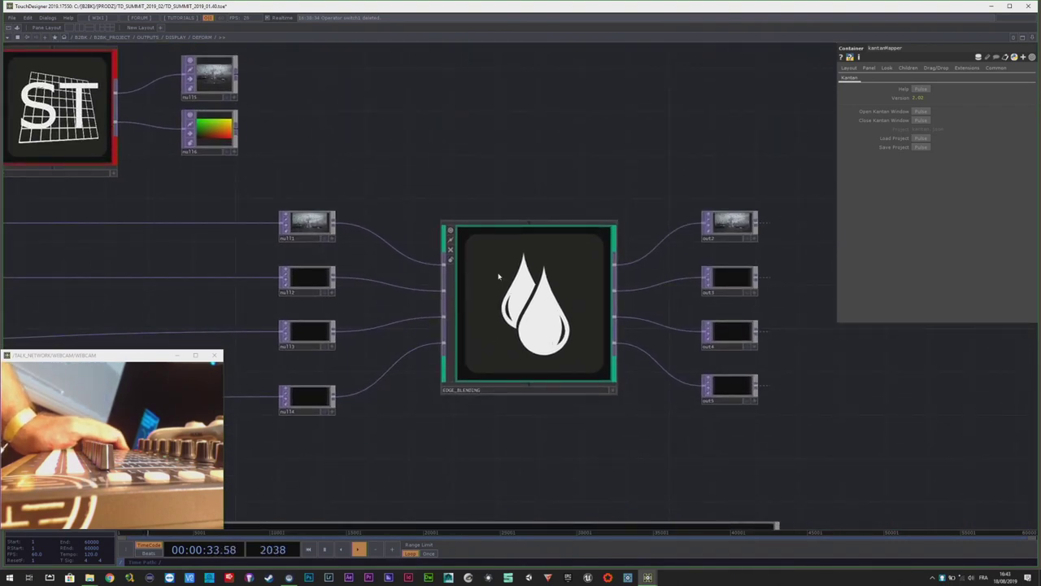
pyautogui.scroll(-2, 387, 209)
pyautogui.scroll(3, 642, 216)
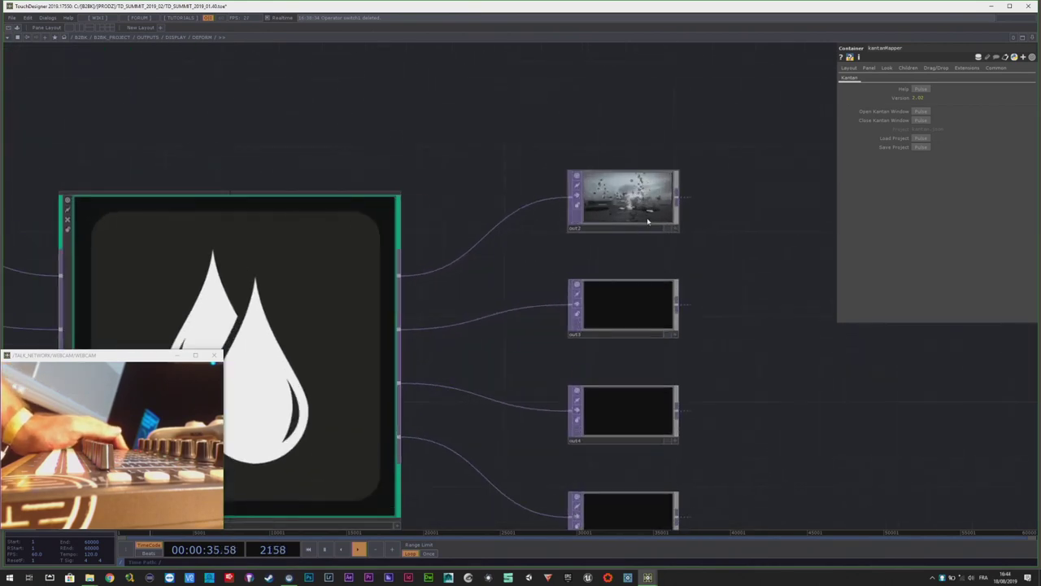
pyautogui.click(642, 216)
pyautogui.click(643, 301)
pyautogui.click(660, 414)
pyautogui.scroll(-3, 458, 317)
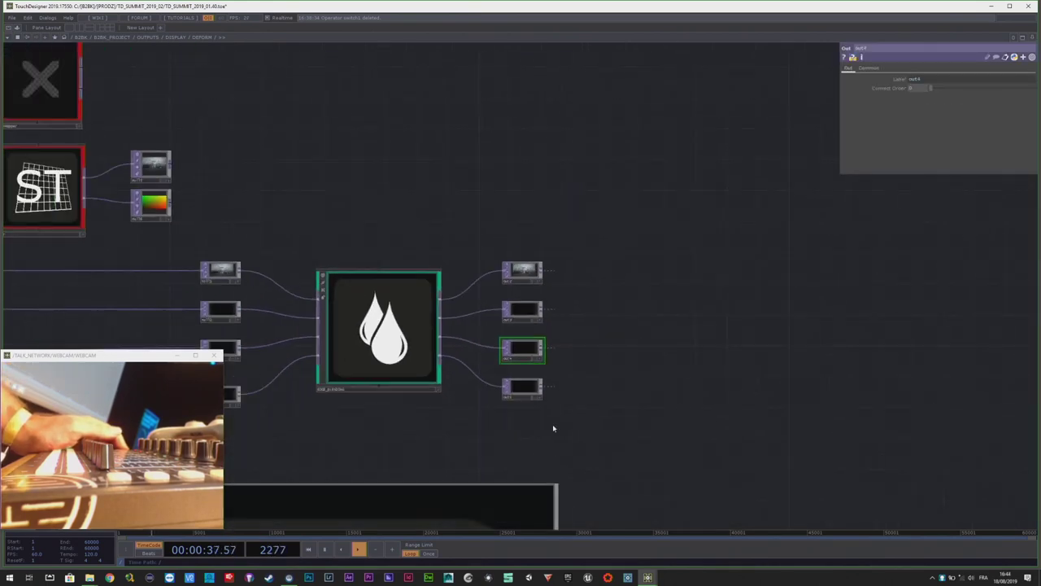
# - Select the EDGE_BLENDING out5 output, and go back up through DISPLAY and OUTPUTS to the B2BK_PROJECT network
pyautogui.scroll(3, 532, 396)
pyautogui.click(543, 406)
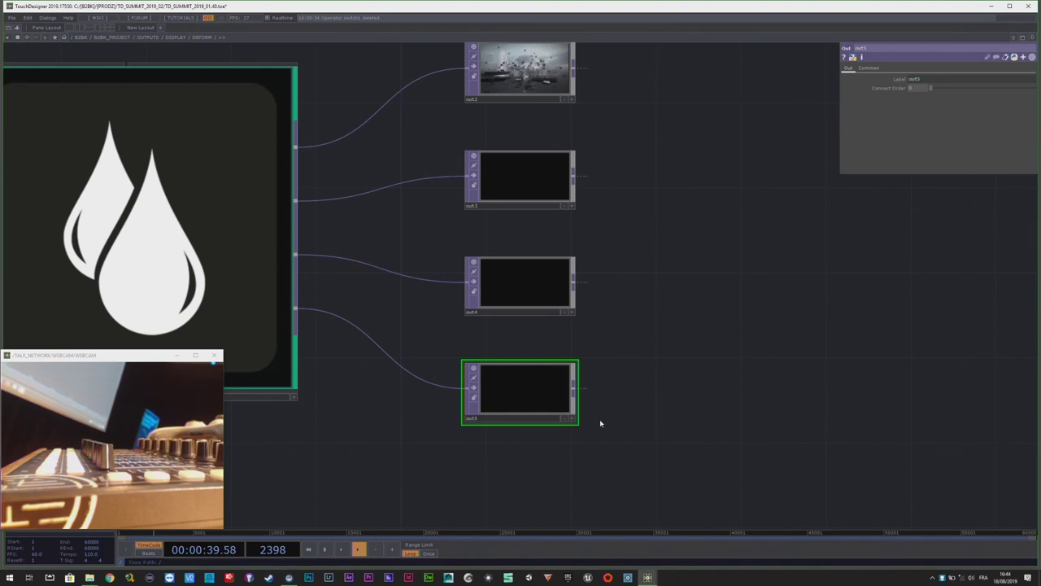
pyautogui.scroll(-6, 599, 419)
pyautogui.scroll(5, 560, 431)
pyautogui.scroll(-1, 455, 348)
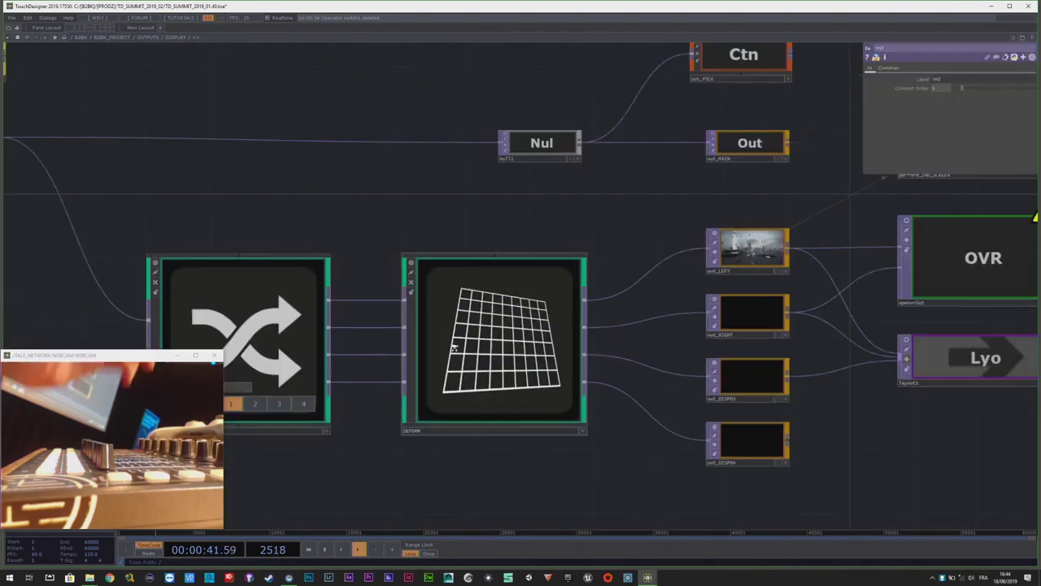
pyautogui.scroll(-3, 455, 348)
pyautogui.scroll(1, 561, 351)
pyautogui.scroll(-6, 602, 309)
pyautogui.scroll(5, 614, 286)
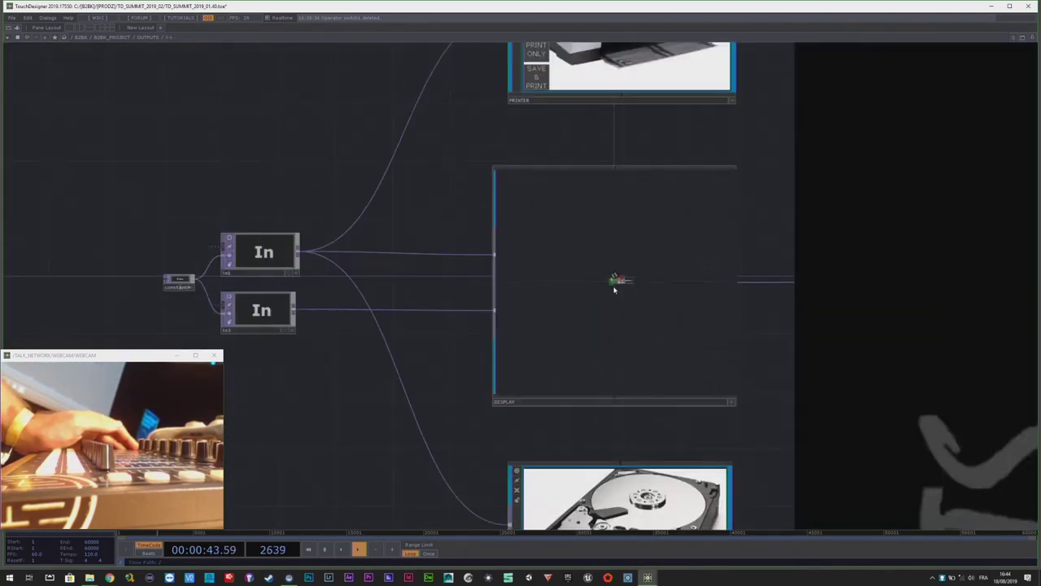
pyautogui.scroll(-6, 618, 285)
pyautogui.scroll(5, 618, 256)
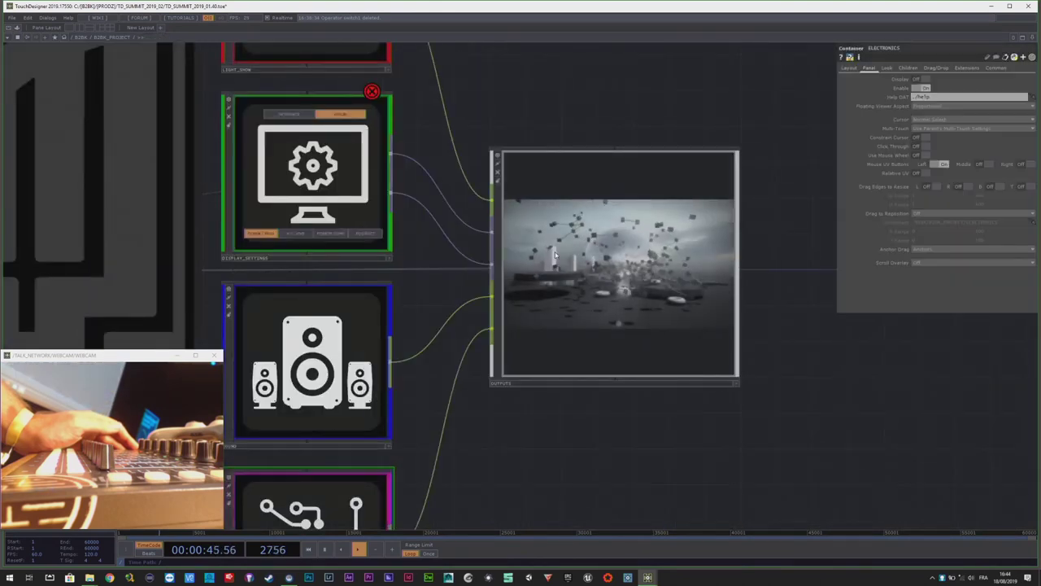
pyautogui.scroll(-2, 556, 253)
pyautogui.moveTo(518, 121); pyautogui.dragTo(573, 150)
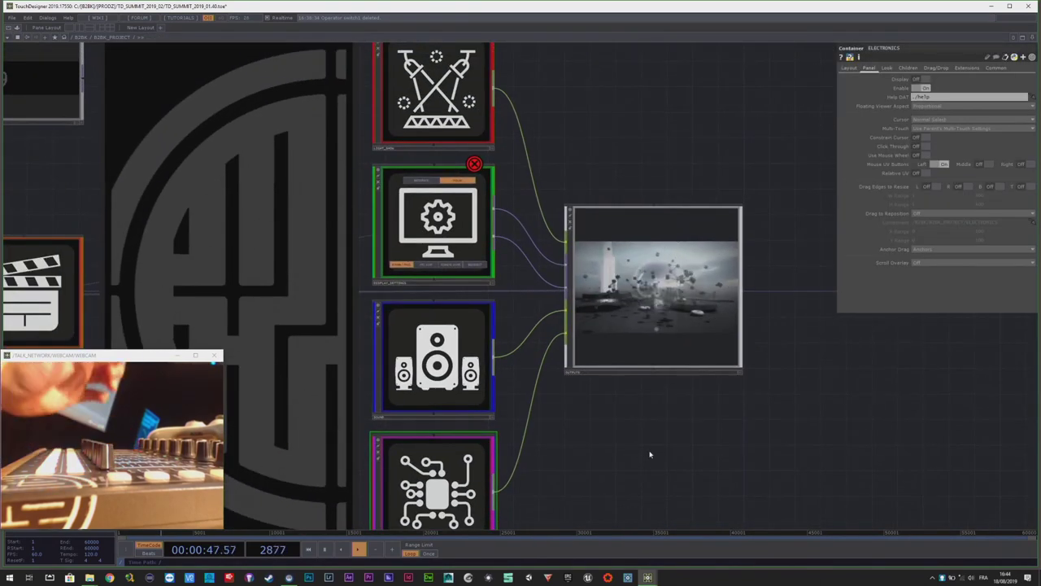
# - Make the DISPLAY_SETTINGS viewer interactive, choose VISUEL, and preview the visual in Perform mode before closing it
pyautogui.scroll(3, 497, 293)
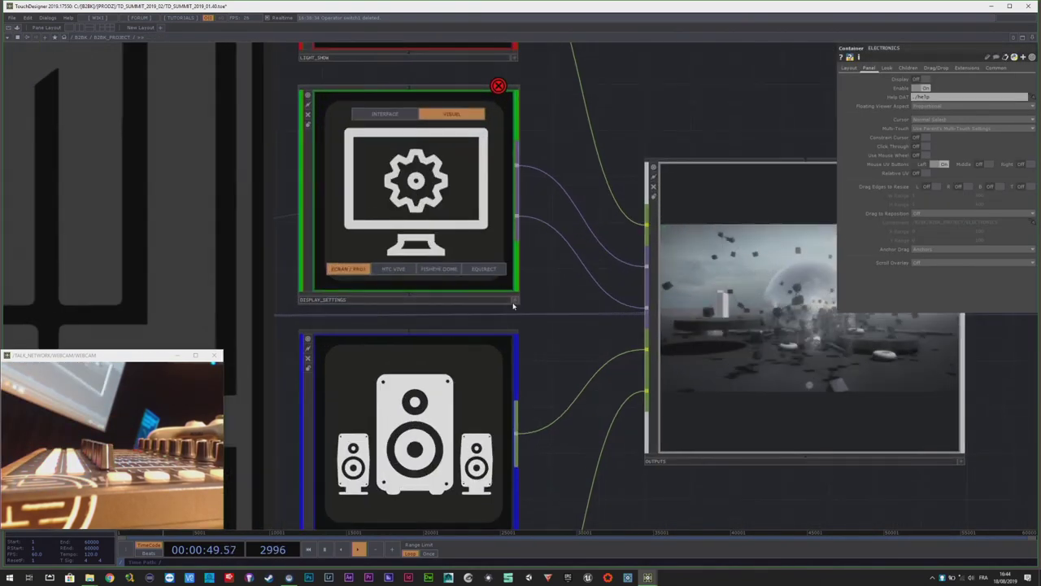
pyautogui.click(514, 299)
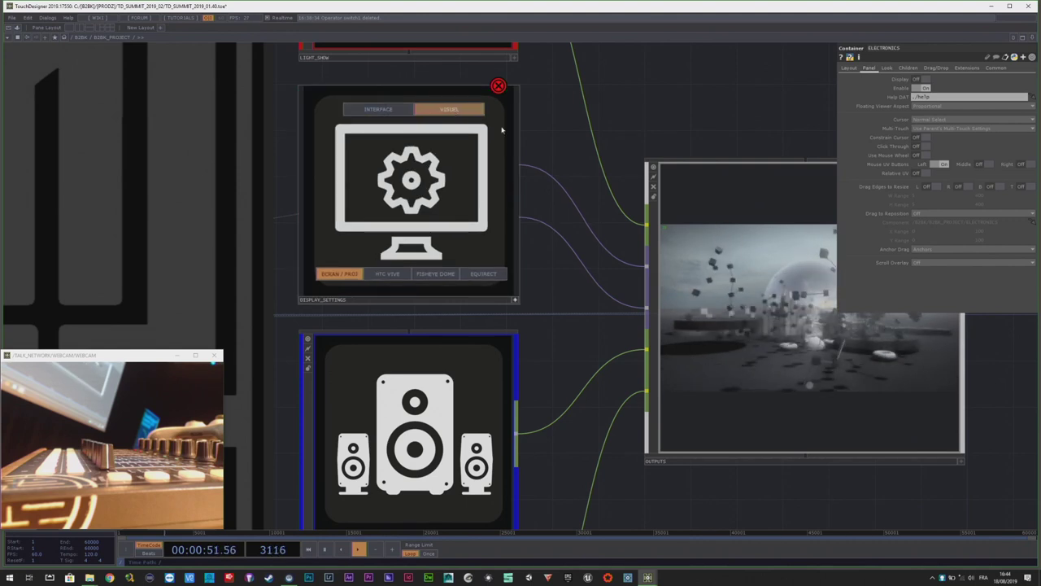
pyautogui.click(450, 109)
pyautogui.press('F1')
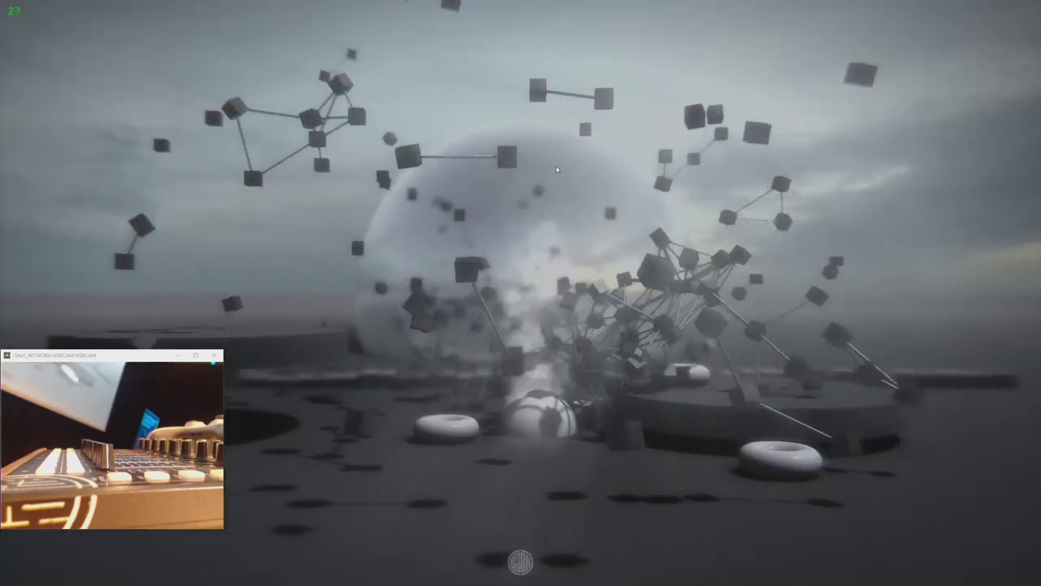
pyautogui.press('Escape')
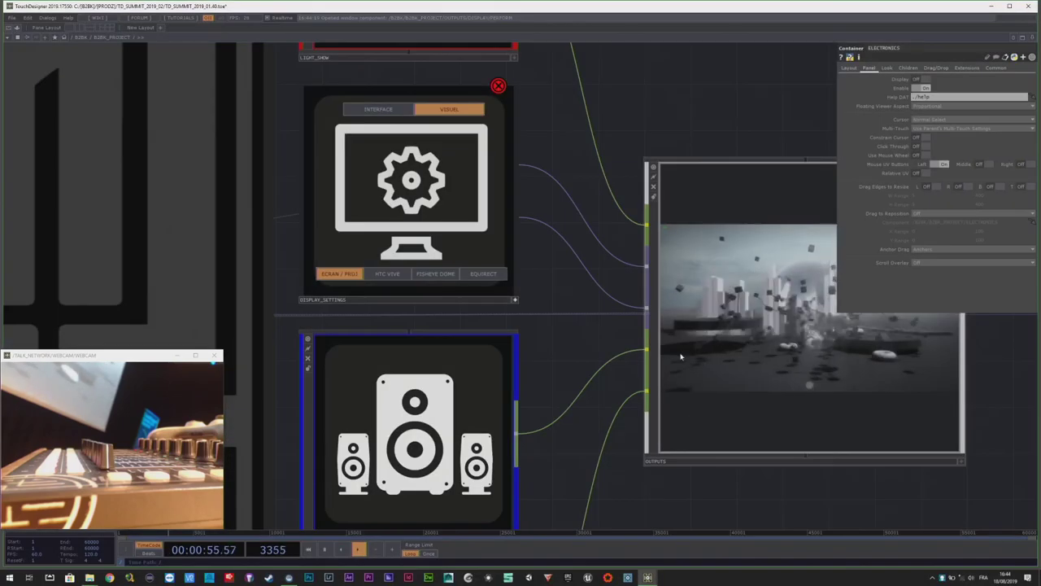
# - Switch DISPLAY_SETTINGS to INTERFACE, enter Perform mode and minimize the floating webcam window
pyautogui.click(388, 112)
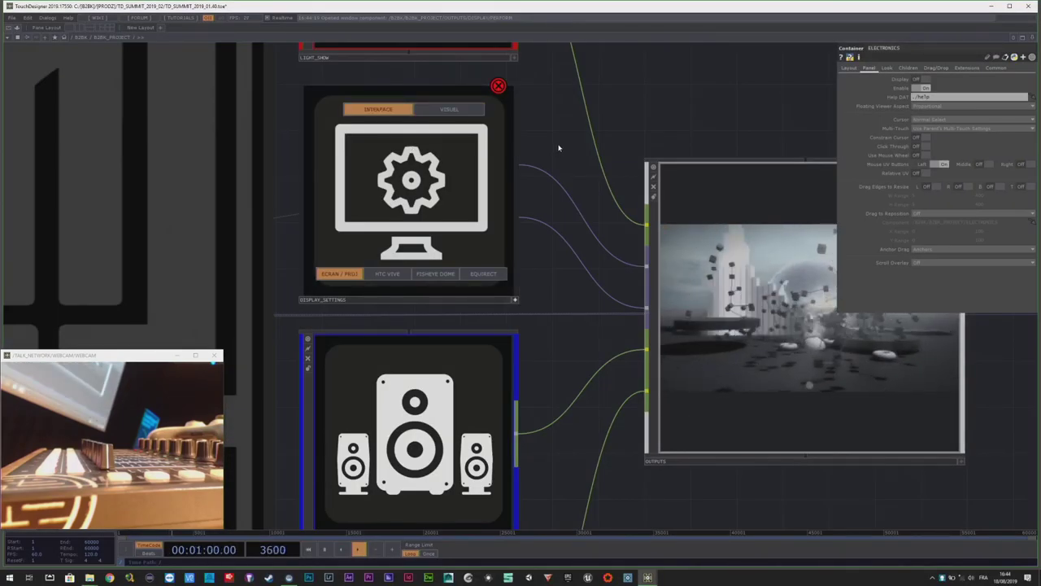
pyautogui.press('F1')
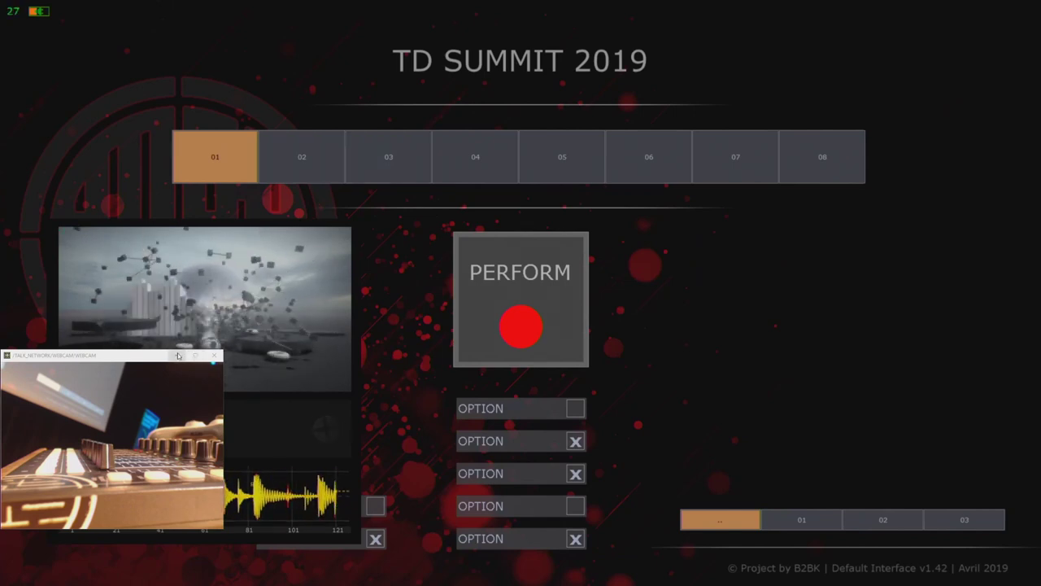
pyautogui.click(178, 357)
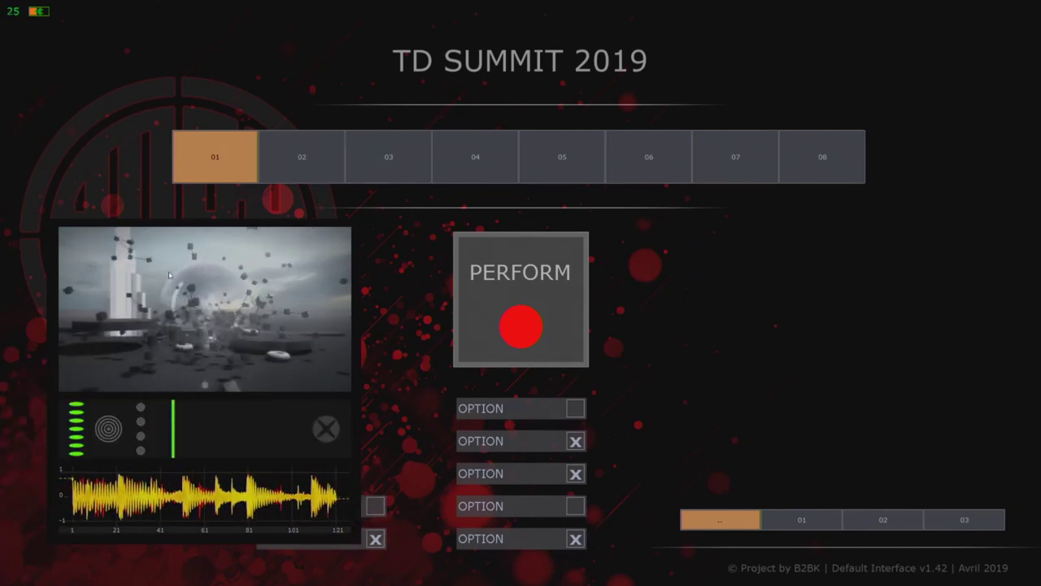
# - Turn PREVIZ off and on again, and switch through scenes 02 and 03 and back to 01
pyautogui.click(374, 538)
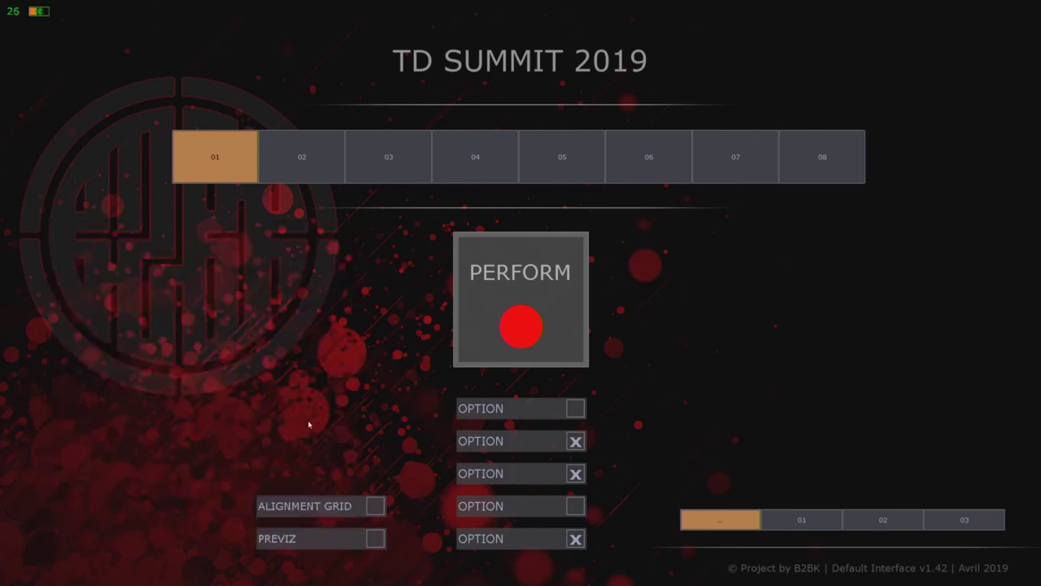
pyautogui.click(374, 537)
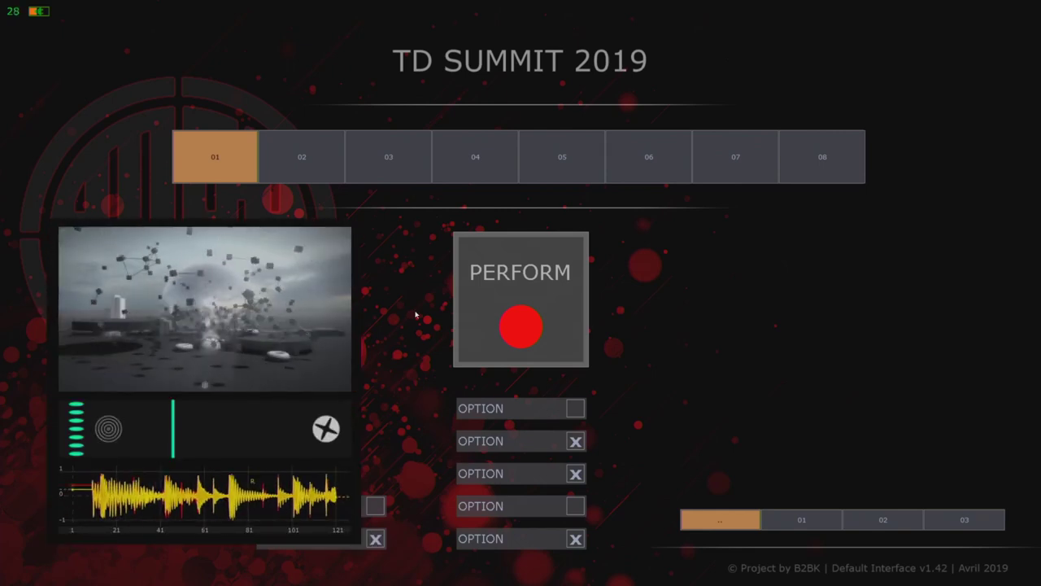
pyautogui.click(306, 163)
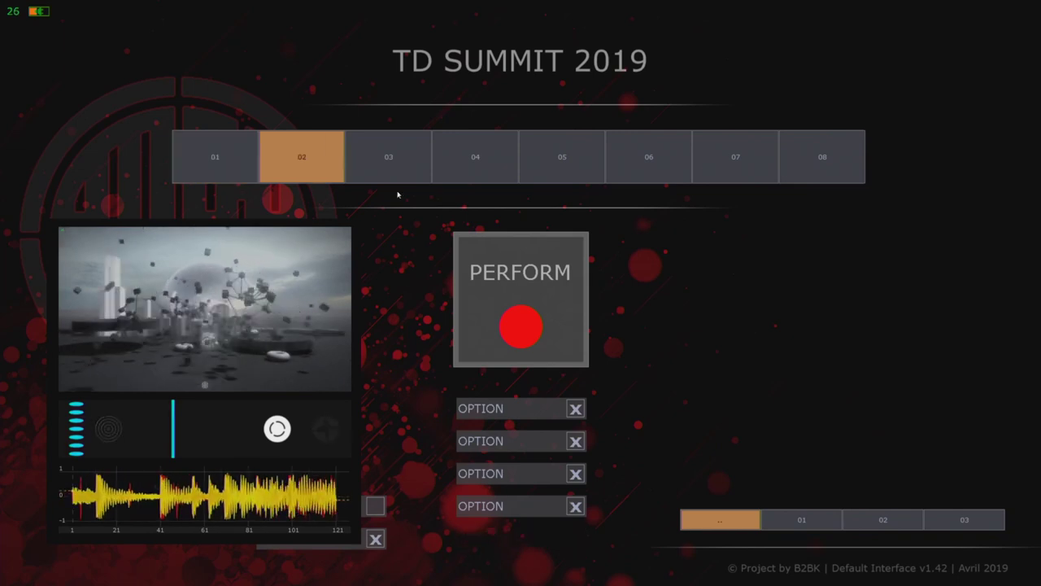
pyautogui.click(389, 162)
pyautogui.click(297, 165)
pyautogui.click(215, 171)
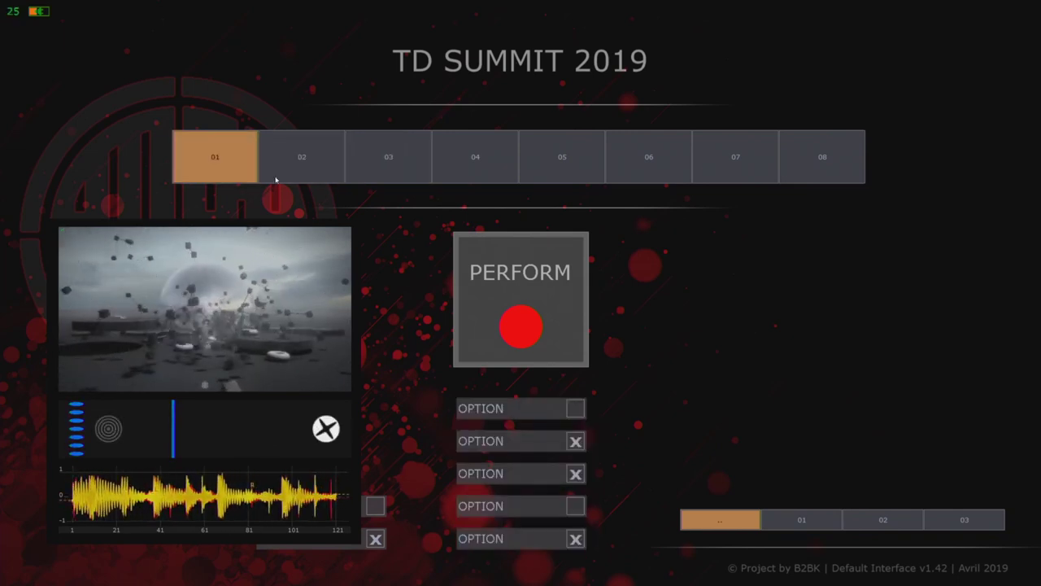
# - Turn off scene 01's second OPTION and toggle PERFORM on and off twice
pyautogui.click(575, 408)
pyautogui.click(532, 308)
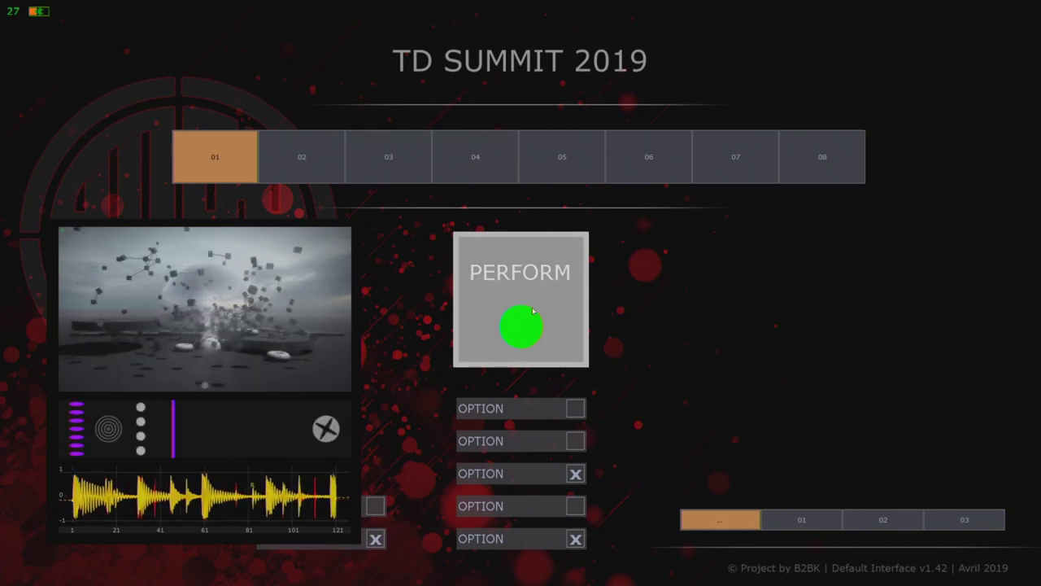
pyautogui.click(532, 286)
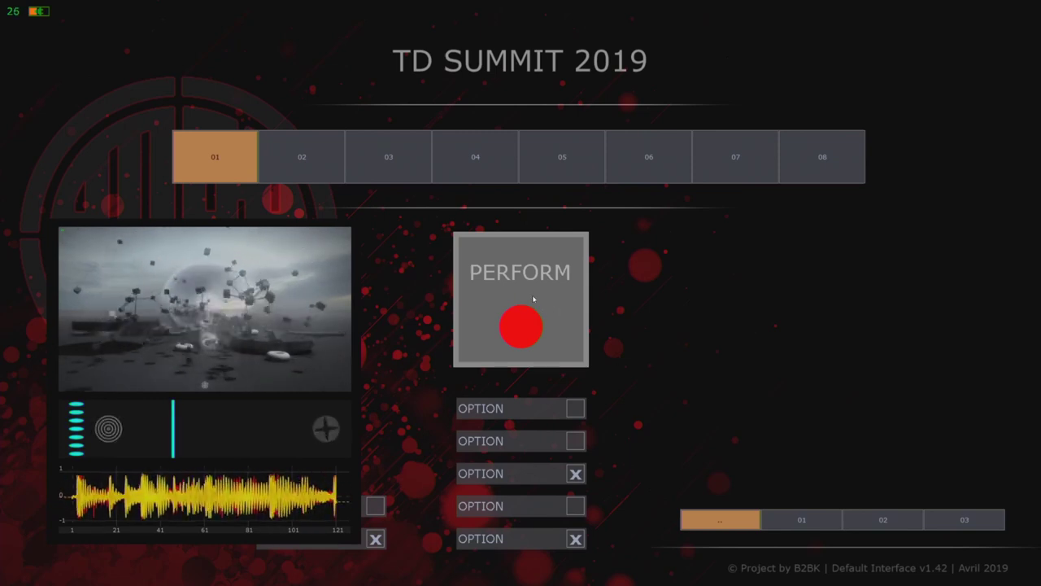
pyautogui.click(533, 299)
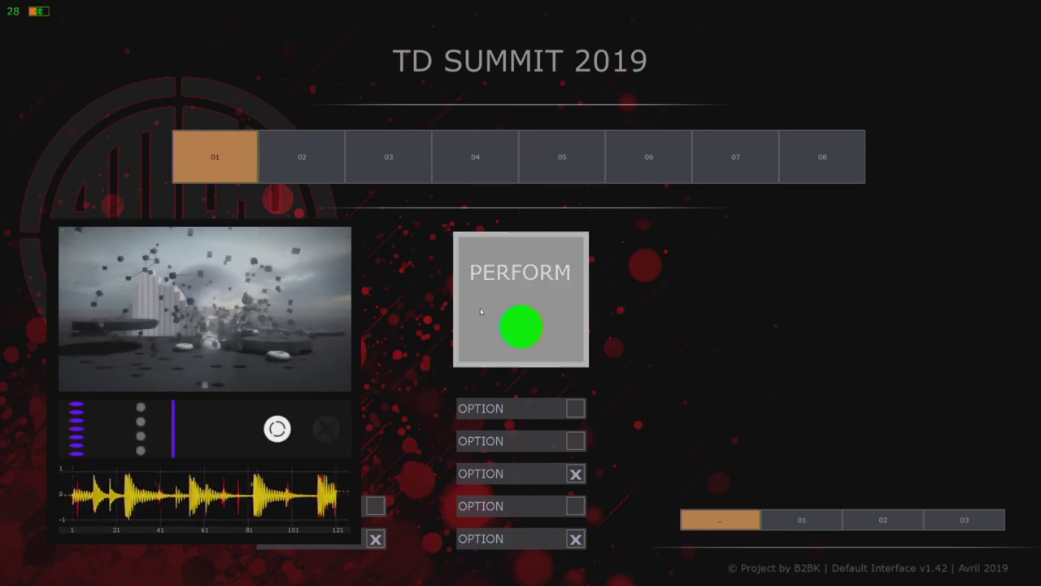
pyautogui.click(530, 305)
# - Open the INTERFACE component inside DISPLAY_SETTINGS, make its panel interactive and turn off PREVIZ
pyautogui.scroll(-4, 459, 326)
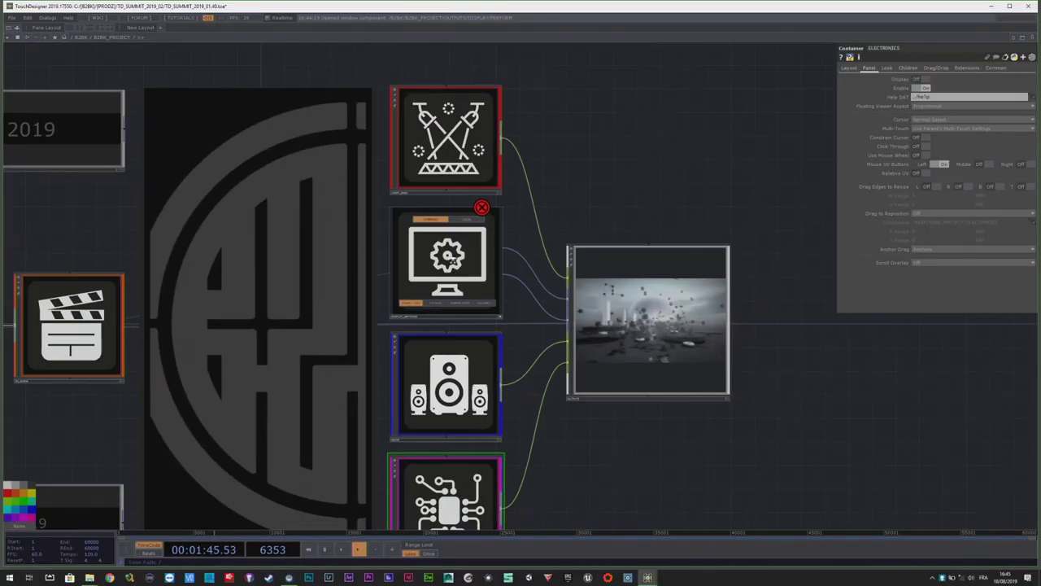
pyautogui.scroll(8, 453, 244)
pyautogui.scroll(6, 570, 261)
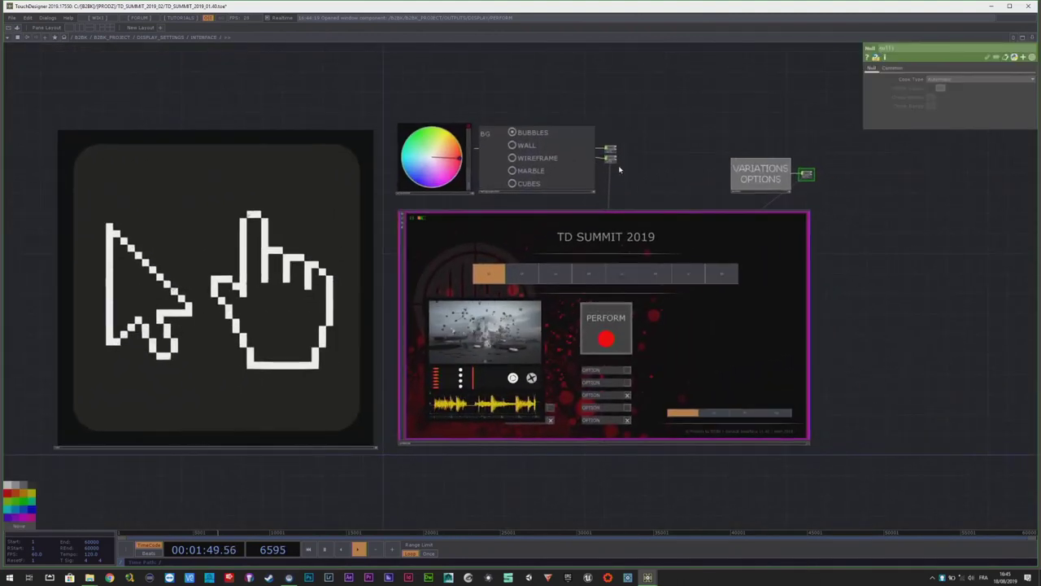
pyautogui.scroll(3, 618, 187)
pyautogui.scroll(-2, 486, 376)
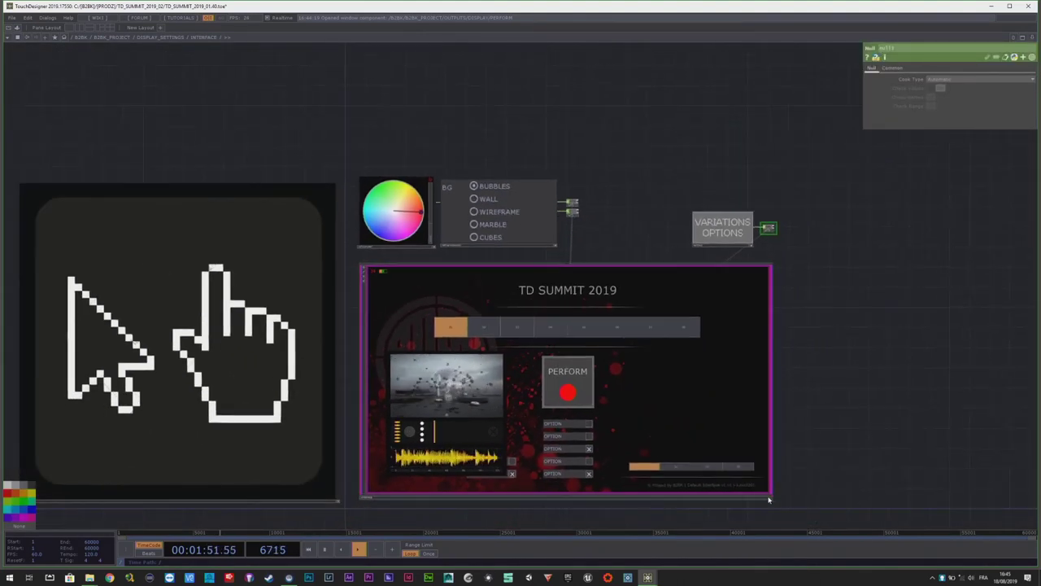
pyautogui.click(769, 497)
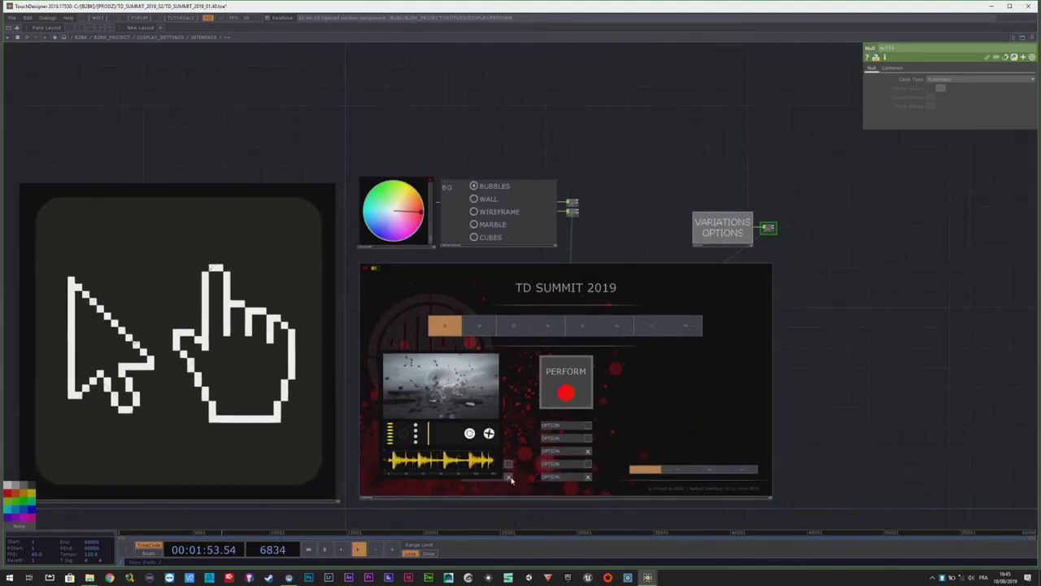
pyautogui.click(509, 477)
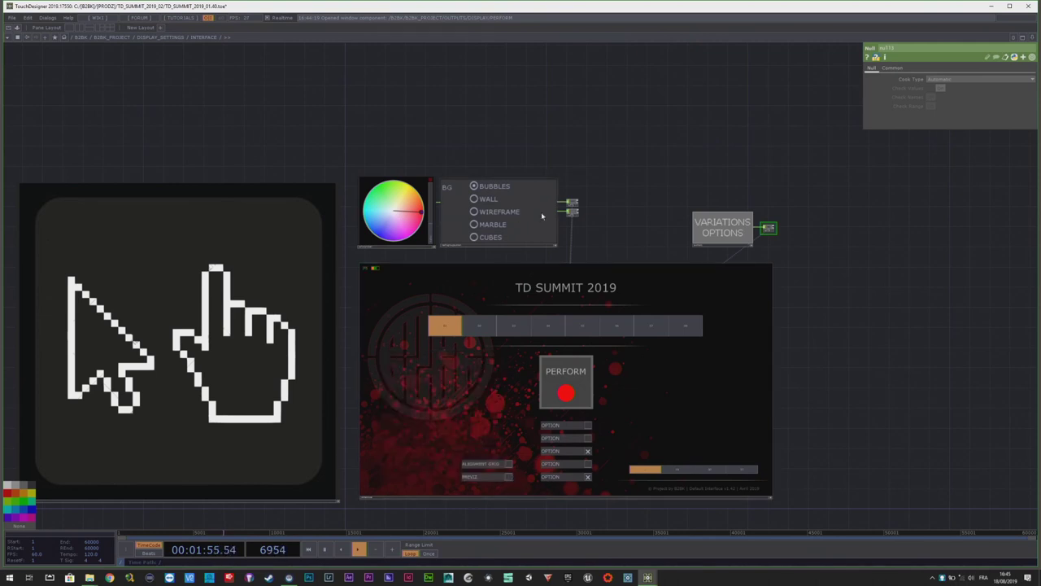
# - Try the WALL background, set the interface background to WIREFRAME and change its color to green
pyautogui.click(484, 201)
pyautogui.click(483, 211)
pyautogui.scroll(3, 632, 421)
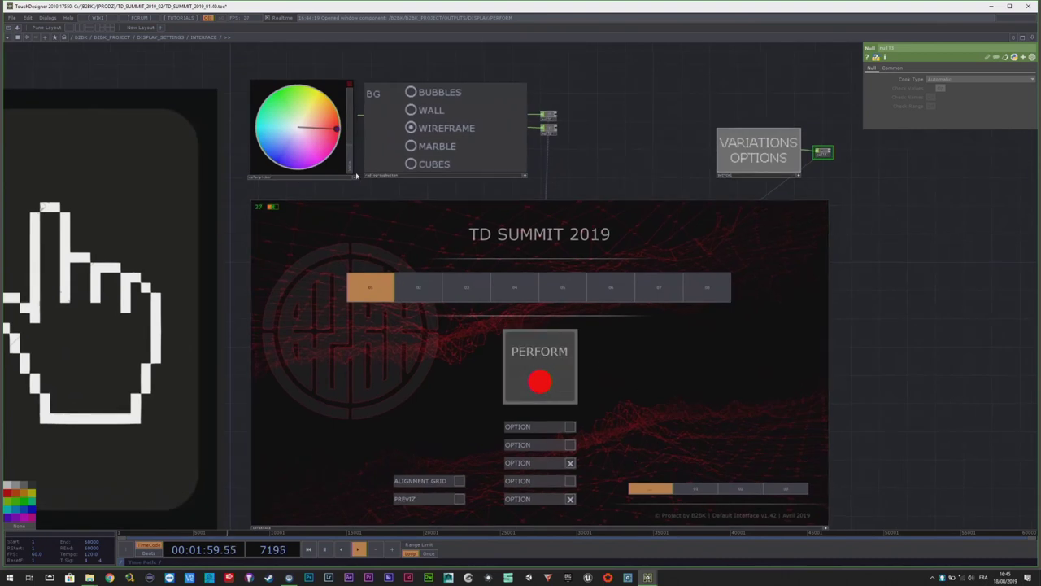
pyautogui.moveTo(292, 100); pyautogui.dragTo(263, 102)
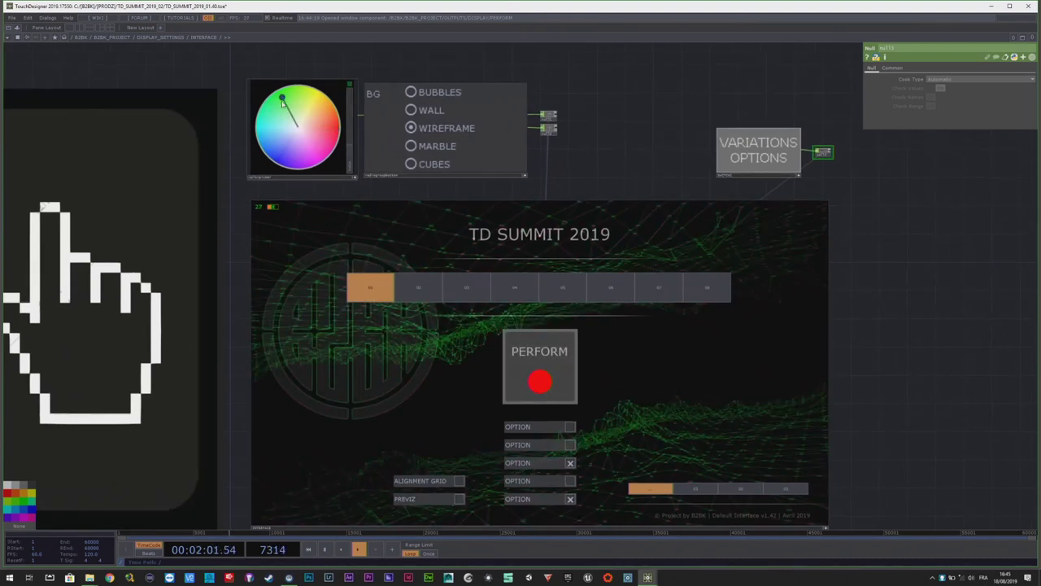
# - Switch the interface panel between scenes 01, 02 and 03, ending on scene 02
pyautogui.scroll(-3, 511, 105)
pyautogui.scroll(3, 629, 160)
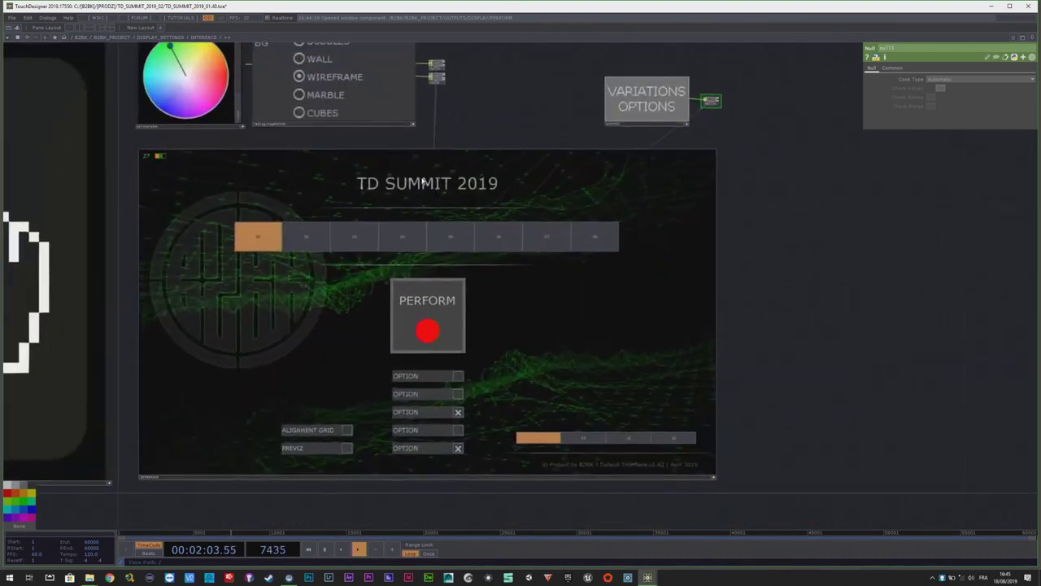
pyautogui.click(305, 244)
pyautogui.click(355, 237)
pyautogui.click(306, 238)
pyautogui.click(260, 242)
pyautogui.click(294, 242)
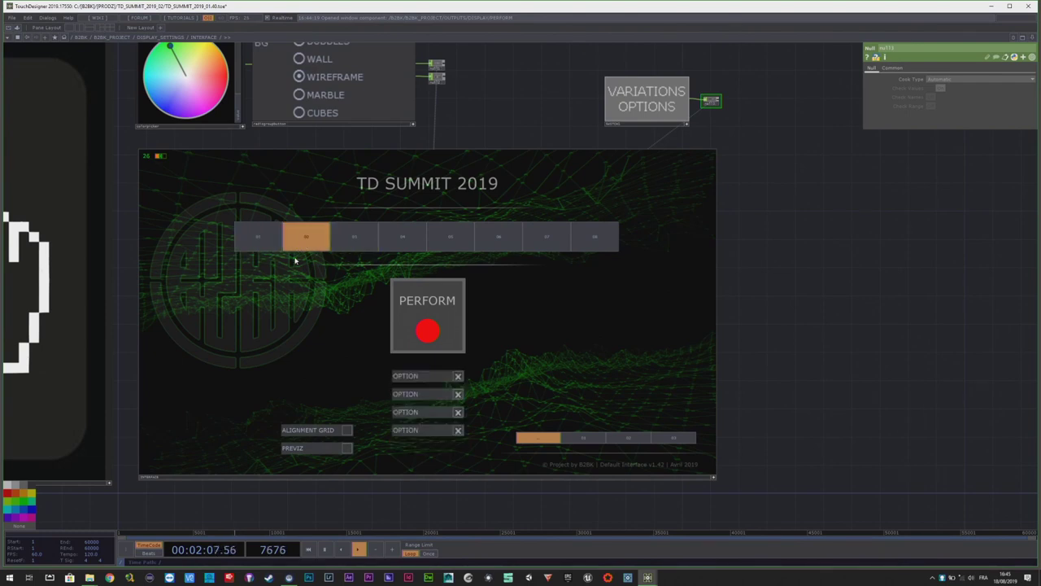
pyautogui.click(270, 240)
pyautogui.click(306, 240)
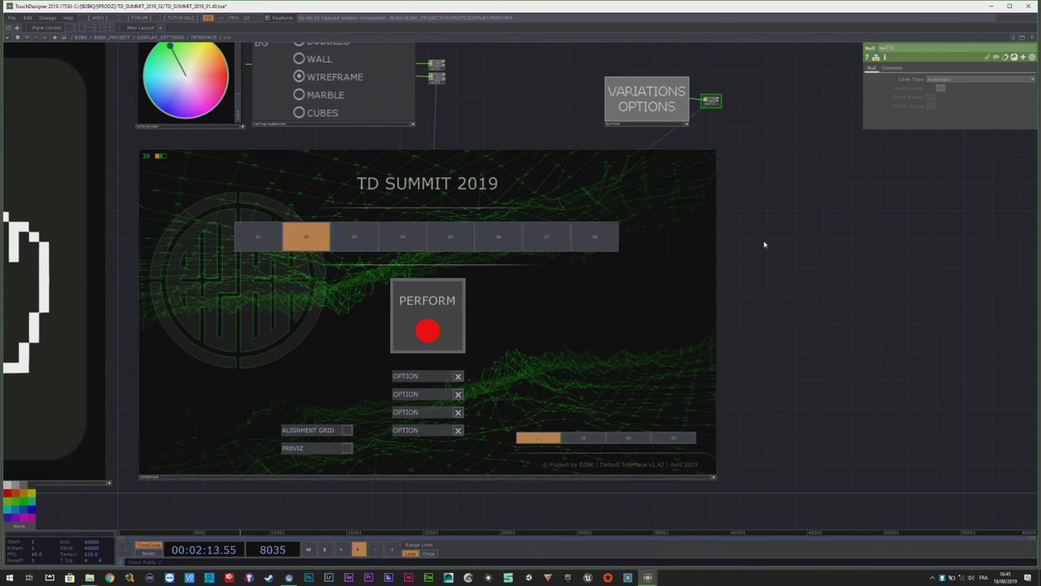
# - Go back up from INTERFACE to the B2BK_PROJECT network and examine the DISPLAY_SETTINGS component's display modes
pyautogui.scroll(-5, 569, 325)
pyautogui.scroll(6, 553, 321)
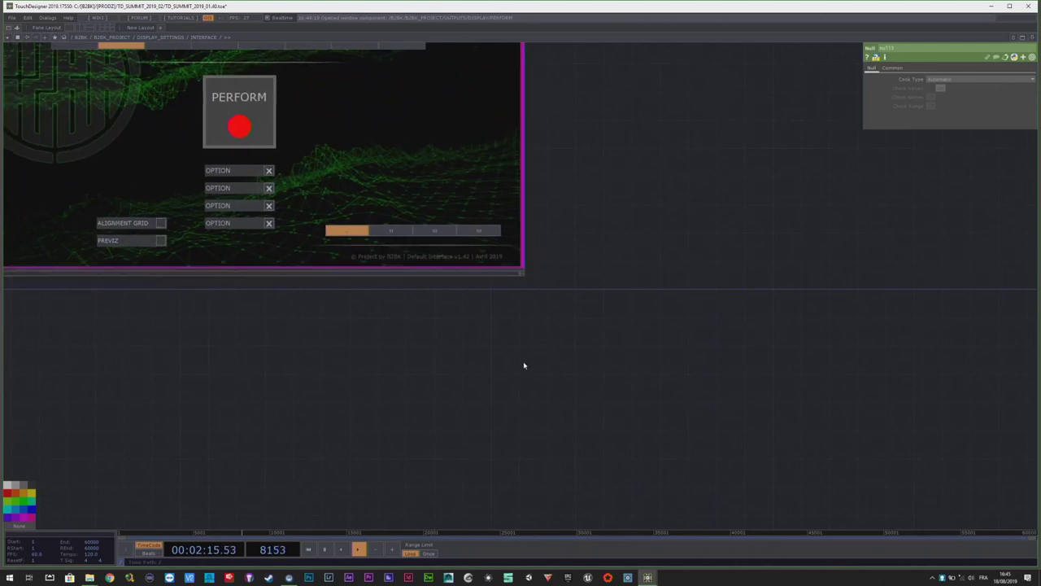
pyautogui.scroll(-5, 525, 366)
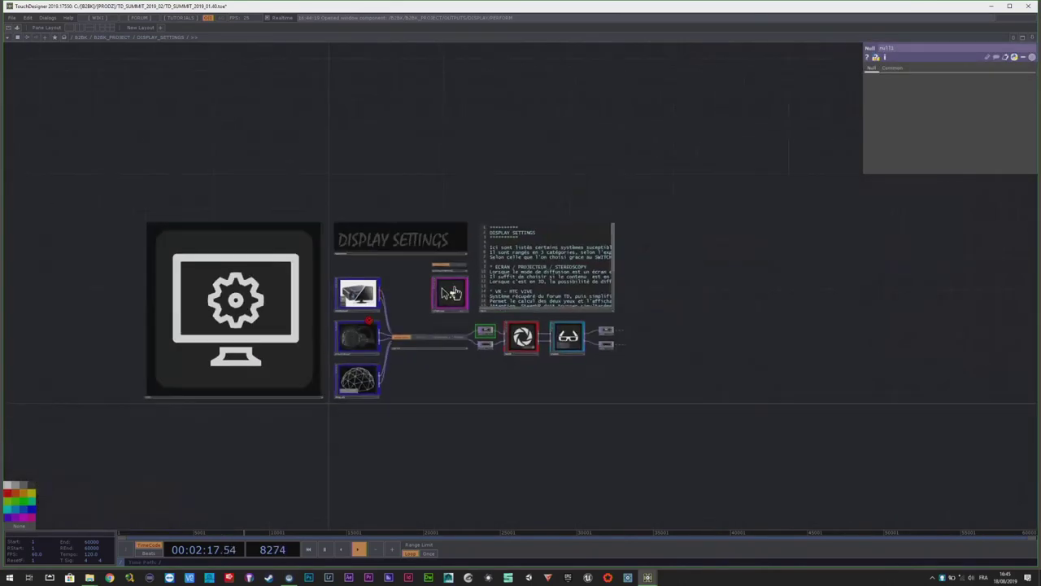
pyautogui.scroll(-8, 454, 313)
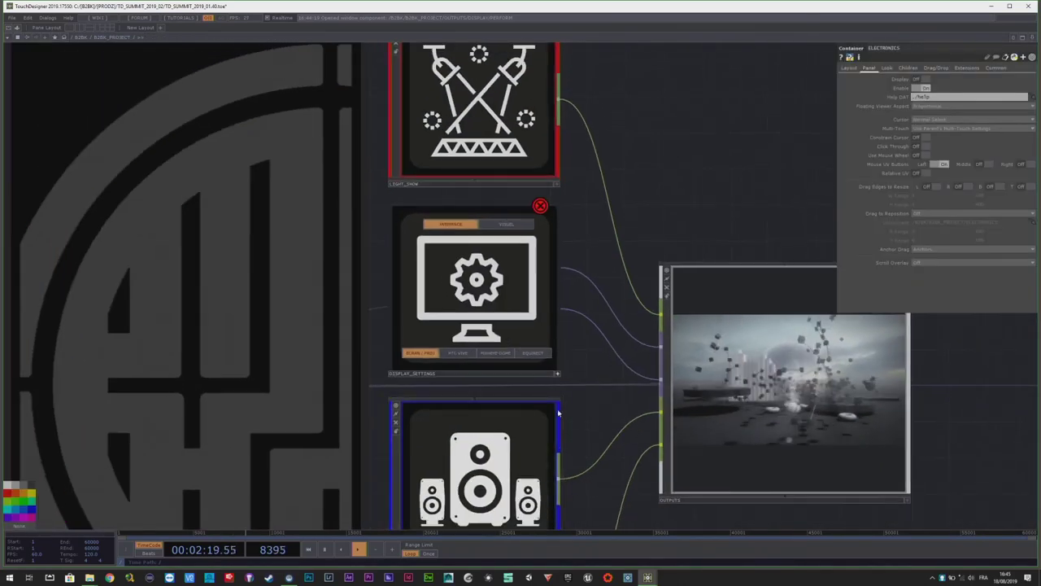
pyautogui.scroll(5, 558, 376)
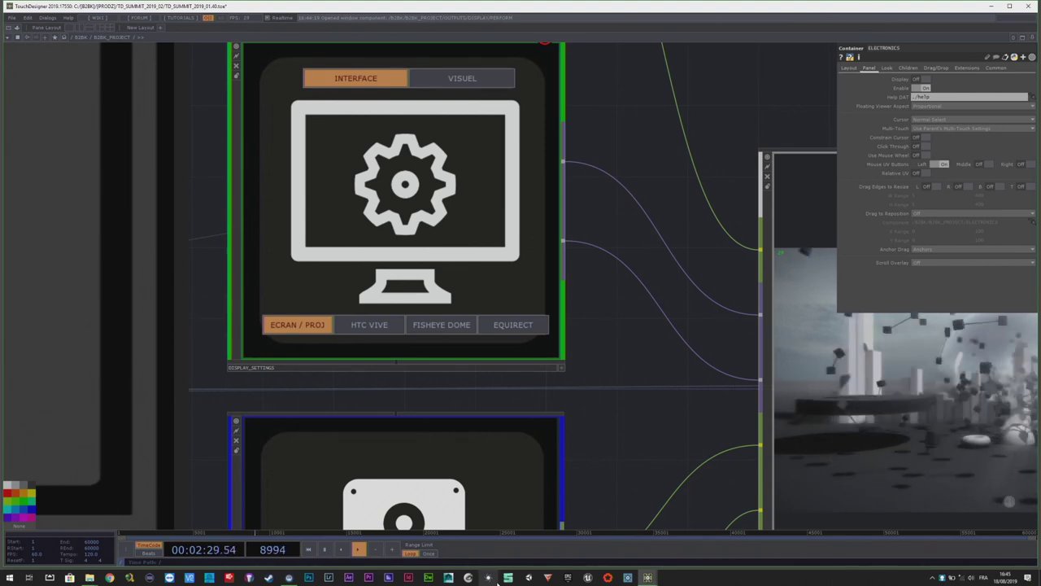
# - Leave the project for TALK_NETWORK and frame the entire network in view
pyautogui.scroll(-10, 425, 264)
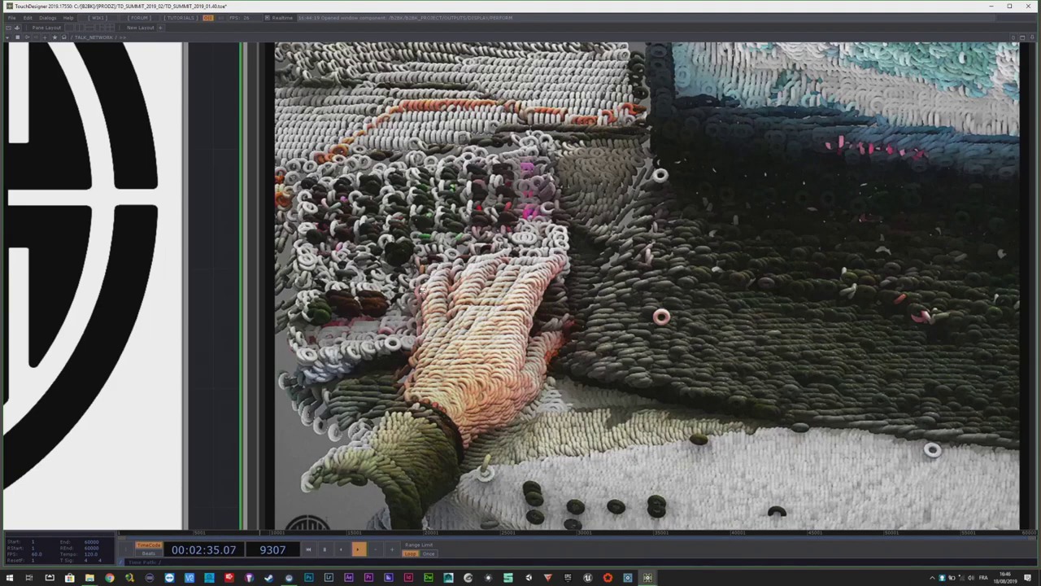
pyautogui.scroll(-15, 423, 288)
pyautogui.press('h')
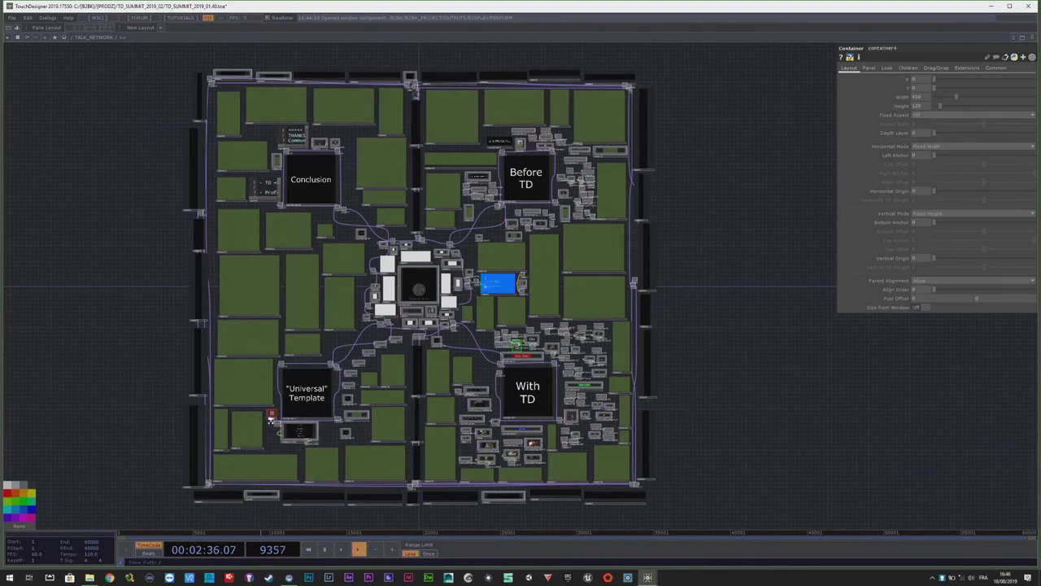
# - Open the live view of the WEBCAM container beside the "Universal" Template section in a floating window
pyautogui.scroll(5, 270, 419)
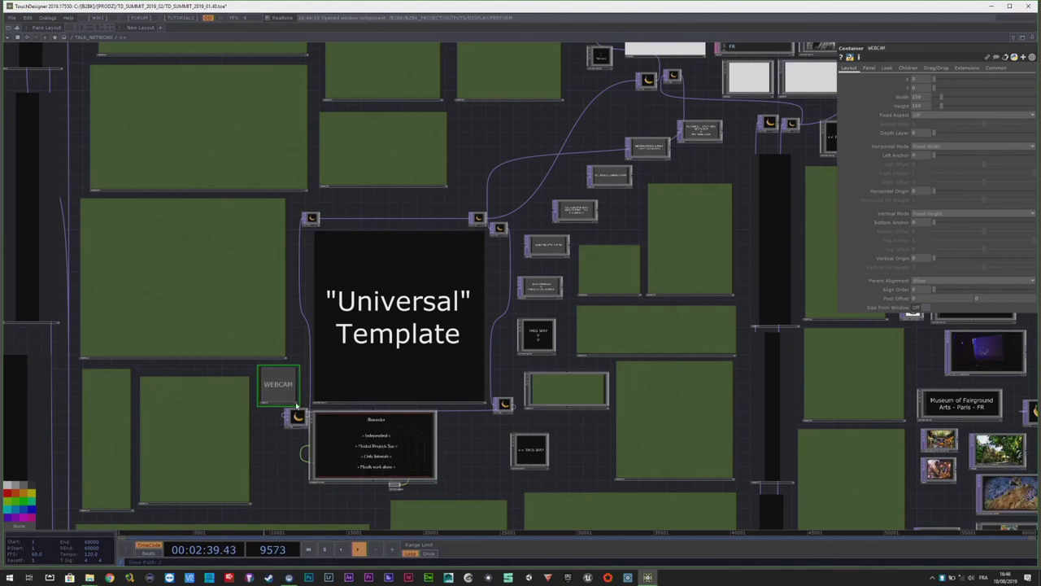
pyautogui.click(281, 384)
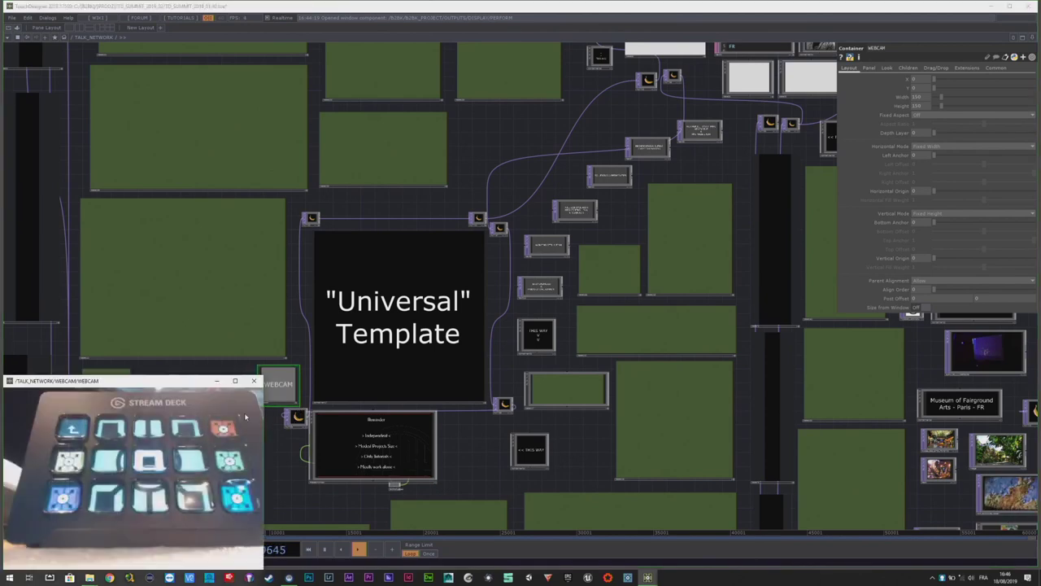
pyautogui.scroll(3, 272, 425)
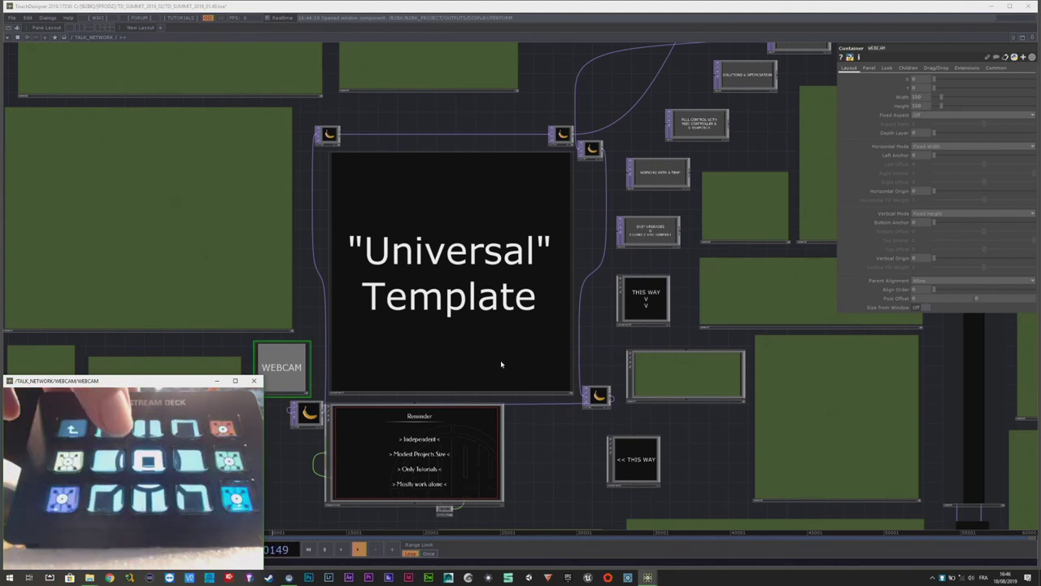
# - Jump to the B2BK_PROJECT network and go into its OUTPUTS component
pyautogui.hotkey('ctrl', '1')
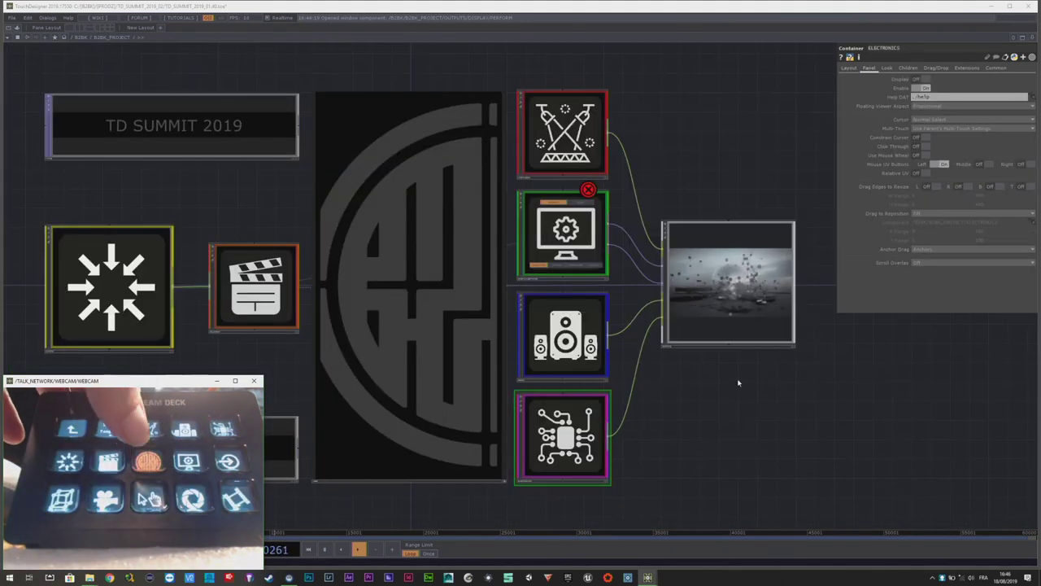
pyautogui.moveTo(727, 413); pyautogui.dragTo(763, 405)
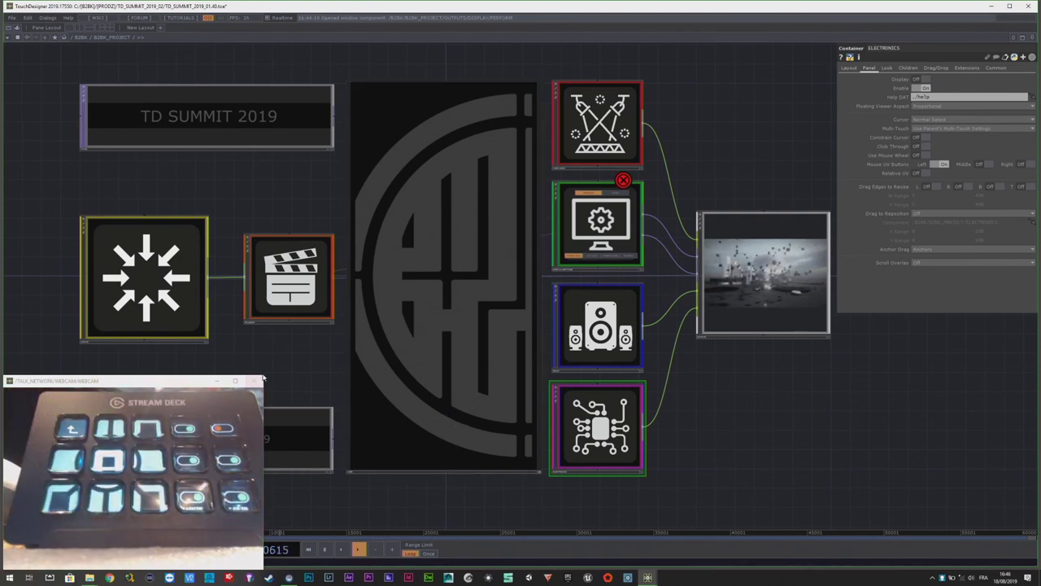
pyautogui.scroll(6, 787, 274)
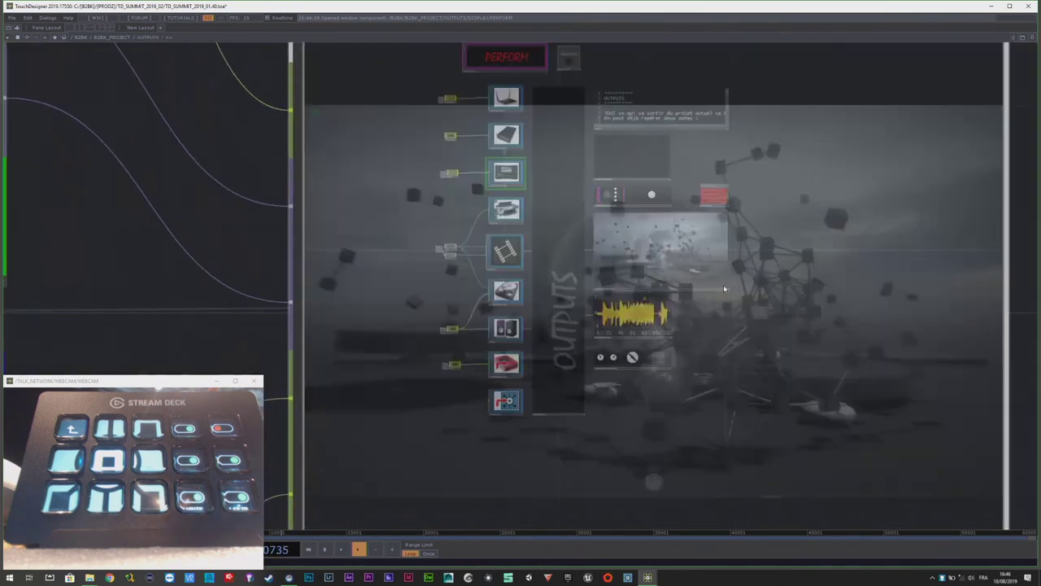
pyautogui.scroll(3, 567, 416)
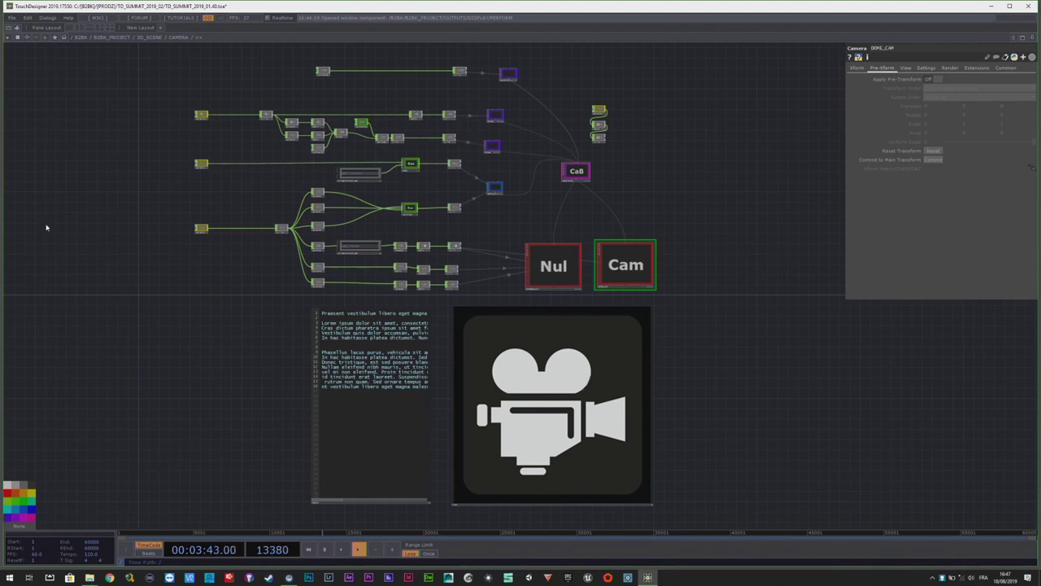
# - Review the network bookmarks from the CAMERA network and jump to the DISPLAY_SETTINGS network
pyautogui.click(54, 38)
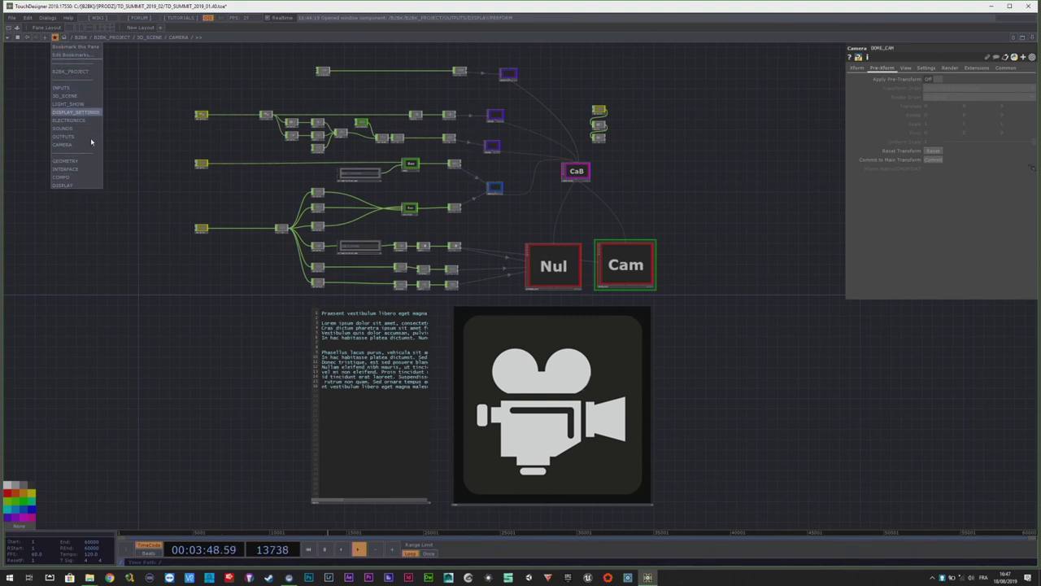
pyautogui.click(127, 215)
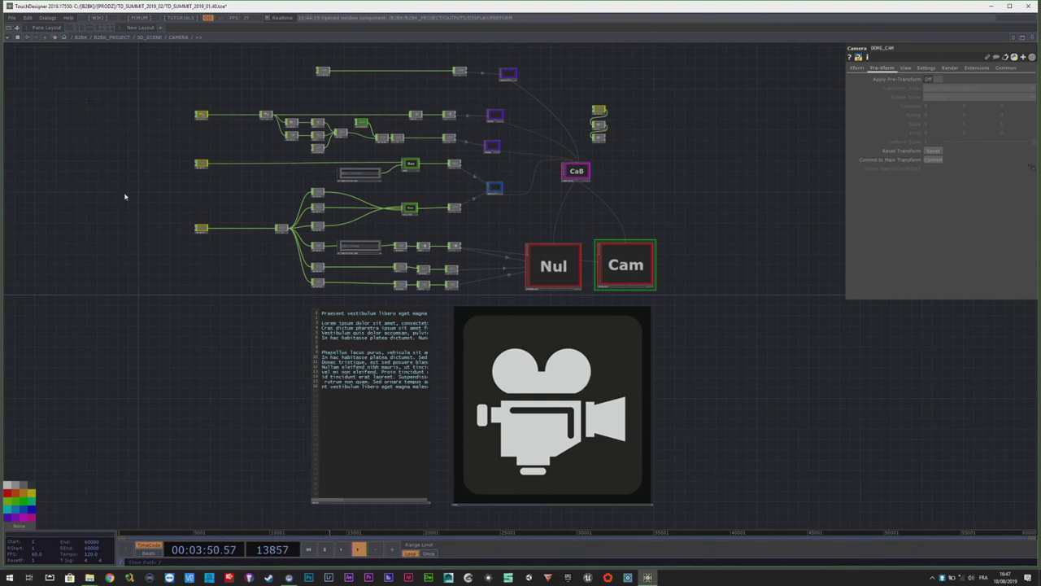
pyautogui.press('h')
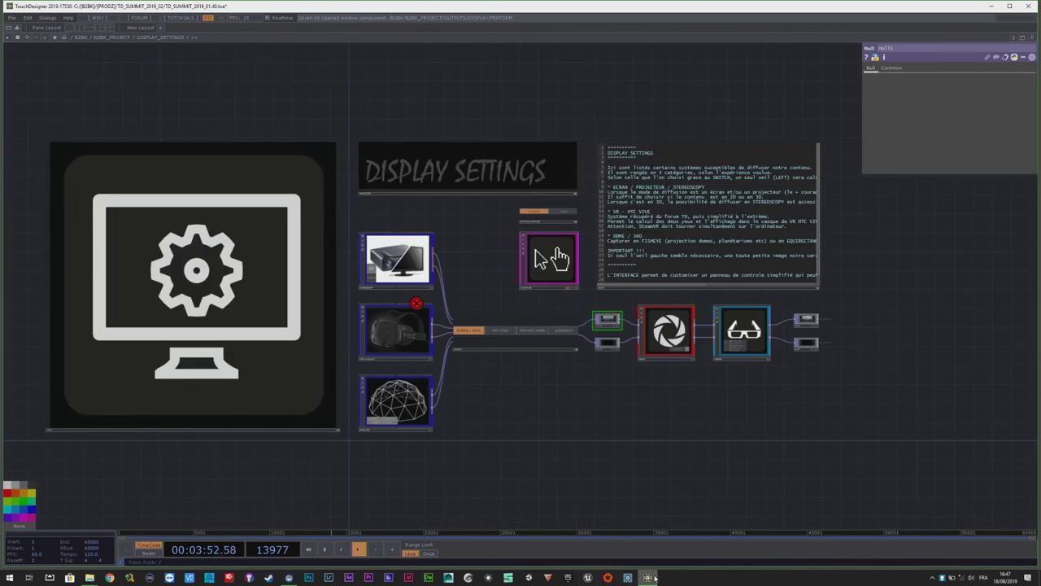
pyautogui.click(653, 578)
pyautogui.click(654, 578)
pyautogui.scroll(-2, 527, 414)
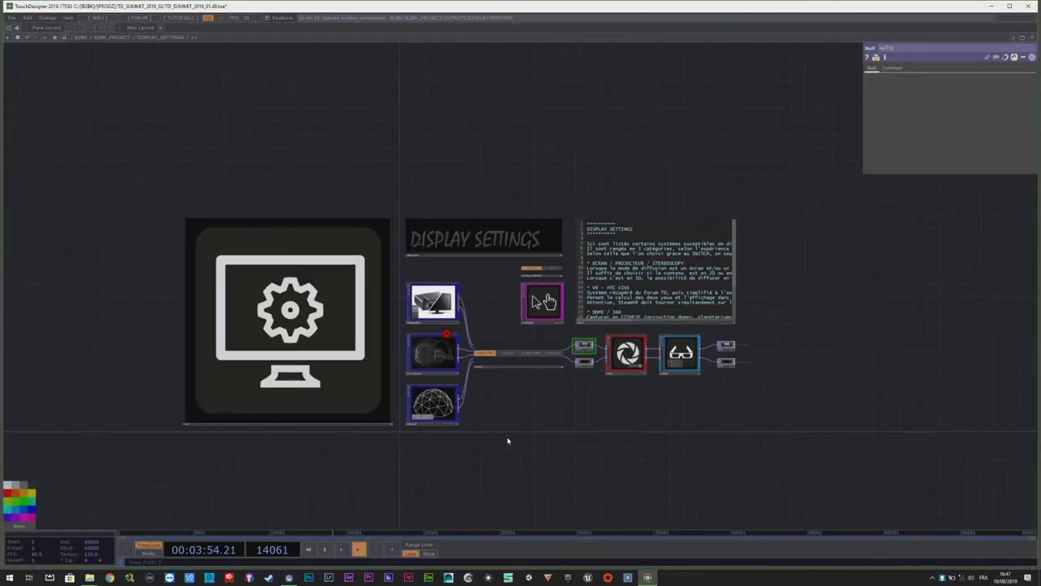
pyautogui.moveTo(484, 370); pyautogui.dragTo(494, 322)
# - Go up from DISPLAY_SETTINGS through B2BK_PROJECT and B2BK to the root, and enter TALK_NETWORK
pyautogui.press('u')
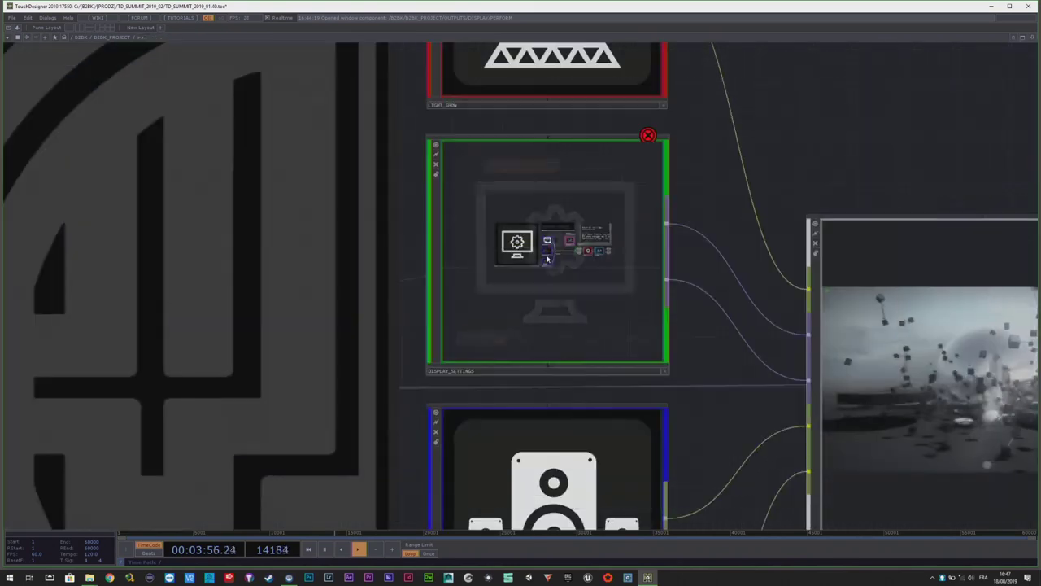
pyautogui.scroll(-5, 447, 259)
pyautogui.scroll(5, 432, 259)
pyautogui.scroll(-4, 404, 261)
pyautogui.scroll(5, 404, 261)
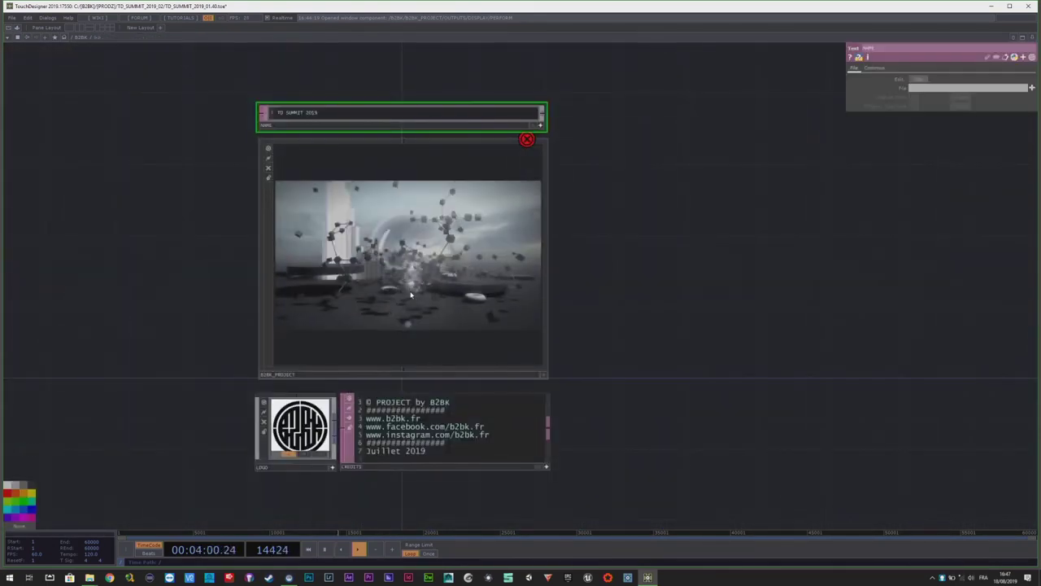
pyautogui.scroll(-6, 403, 269)
pyautogui.scroll(-3, 401, 279)
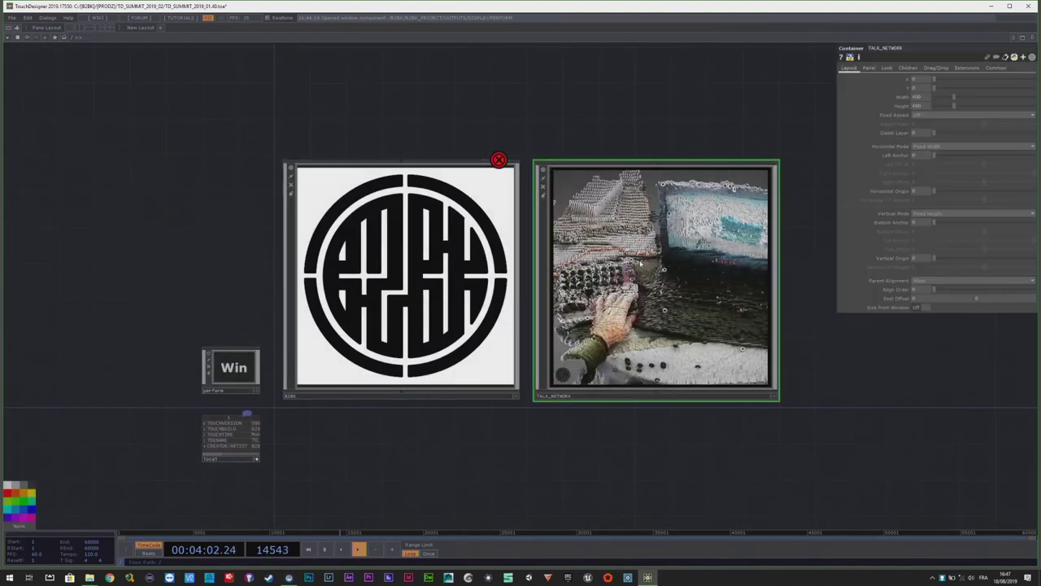
pyautogui.scroll(5, 610, 276)
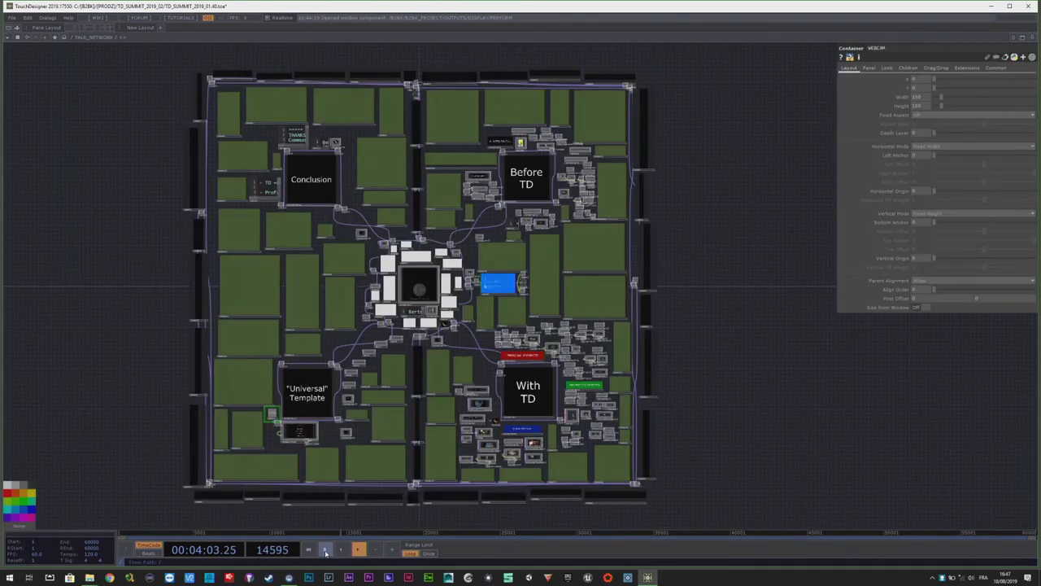
# - Pause the timeline and bring up the notes listing what TD offers beside the Conclusion section
pyautogui.scroll(8, 329, 373)
pyautogui.scroll(-5, 379, 267)
pyautogui.scroll(4, 441, 180)
pyautogui.moveTo(443, 181); pyautogui.dragTo(467, 436)
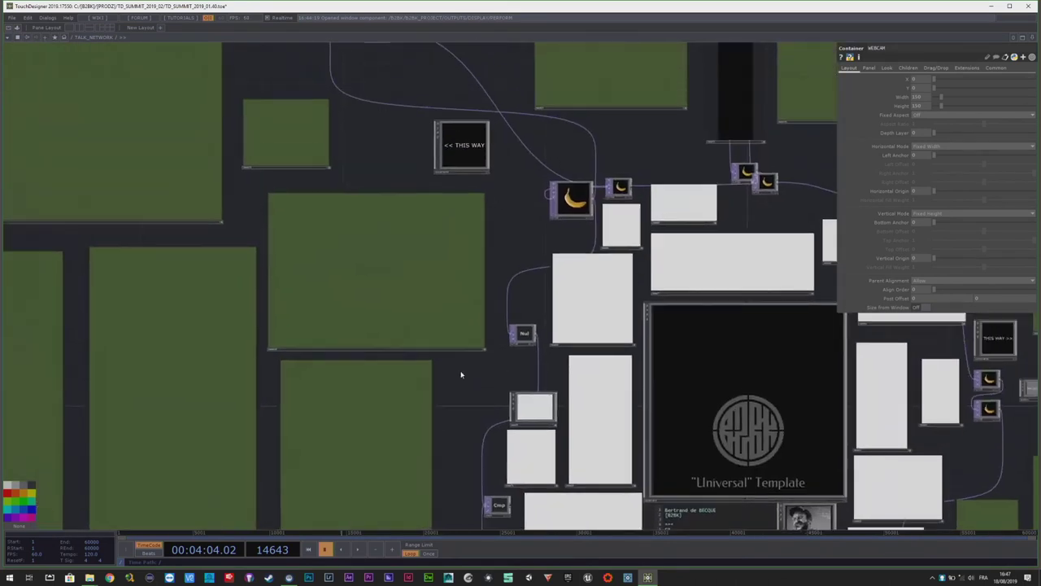
pyautogui.moveTo(434, 275); pyautogui.dragTo(484, 453)
pyautogui.moveTo(320, 220); pyautogui.dragTo(532, 334)
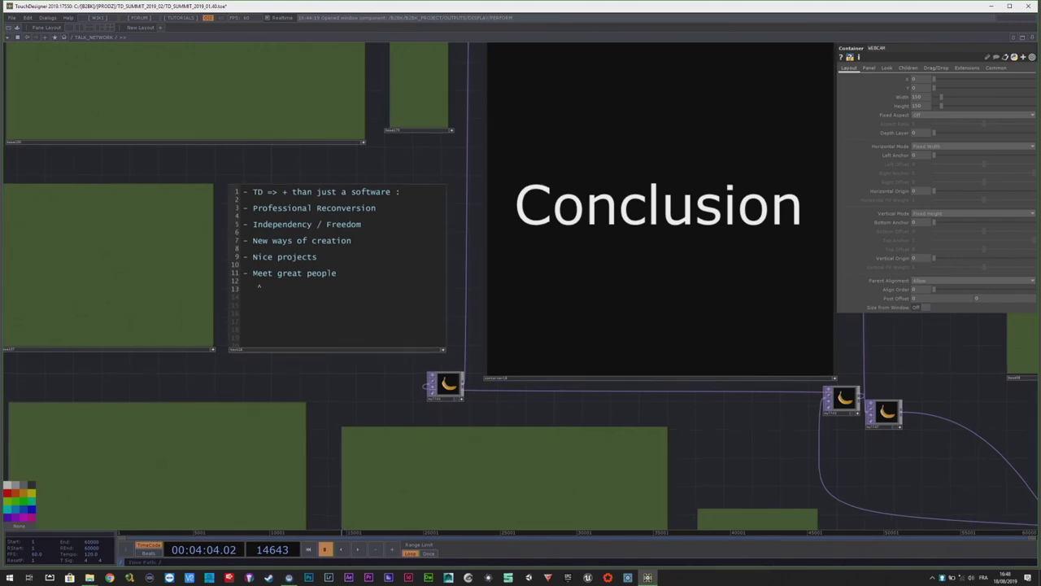
# - Read the thanks list and the speaker's contact details above the Conclusion section
pyautogui.moveTo(351, 383); pyautogui.dragTo(323, 443)
pyautogui.scroll(-3, 318, 328)
pyautogui.moveTo(334, 216); pyautogui.dragTo(334, 221)
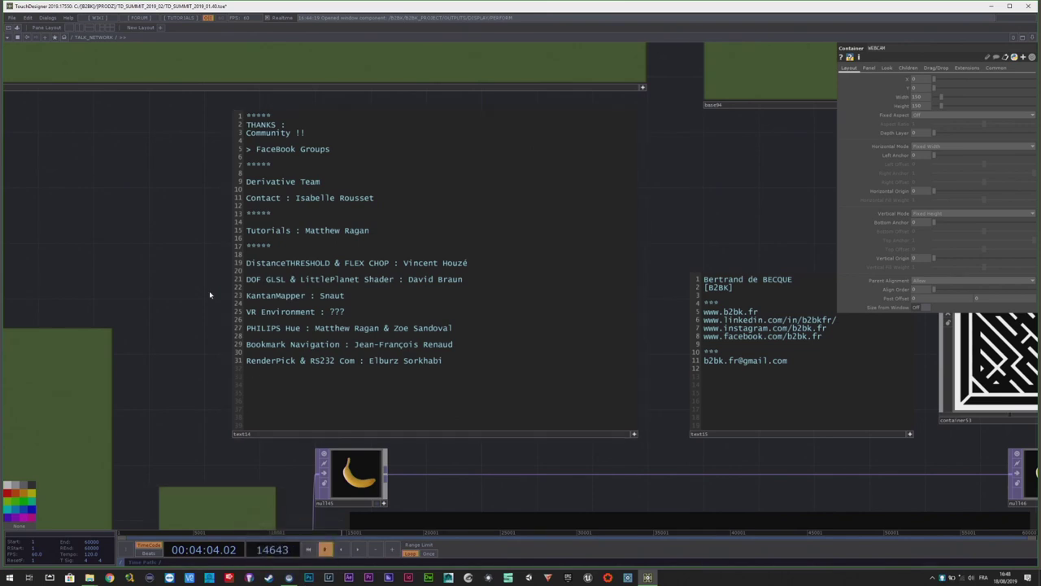
pyautogui.scroll(3, 207, 292)
pyautogui.scroll(-2, 295, 276)
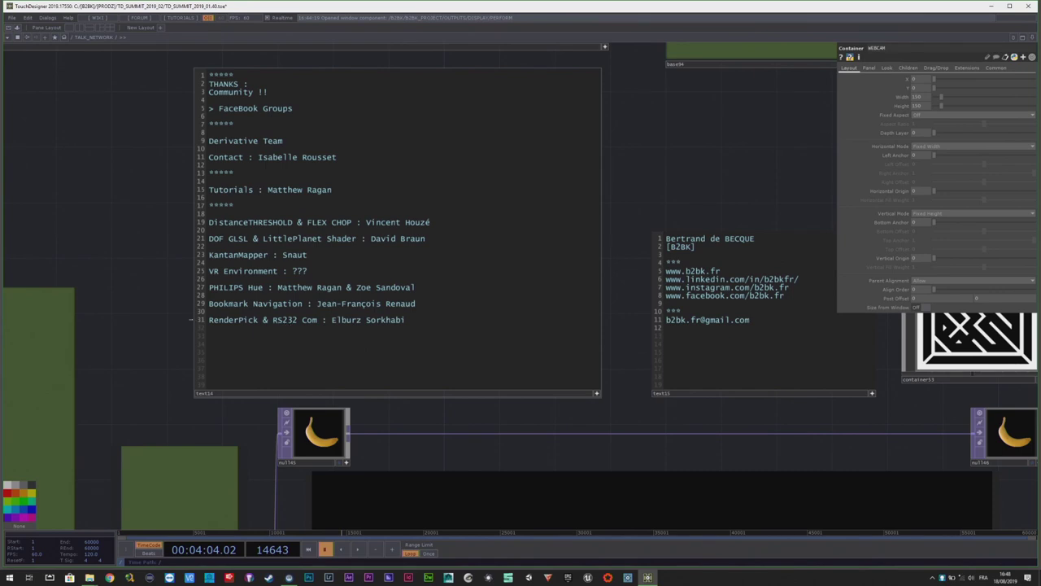
pyautogui.moveTo(630, 253); pyautogui.dragTo(597, 268)
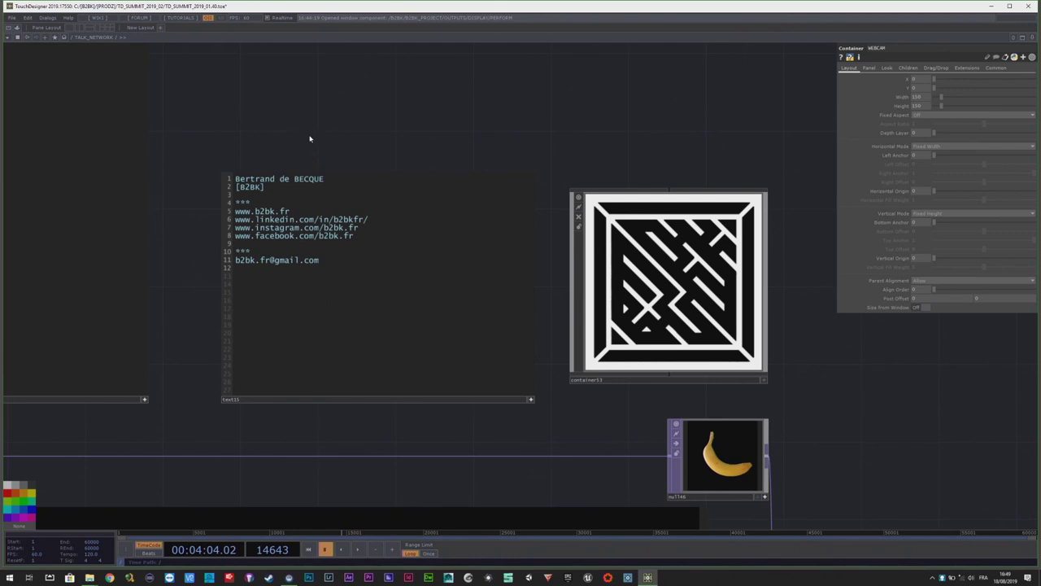
# - In PERSONAL PROJECTS, turn on the large container's viewer, move the arrow-button container beneath it slightly down and make it interactive
pyautogui.scroll(-10, 302, 143)
pyautogui.scroll(-4, 471, 270)
pyautogui.scroll(15, 630, 431)
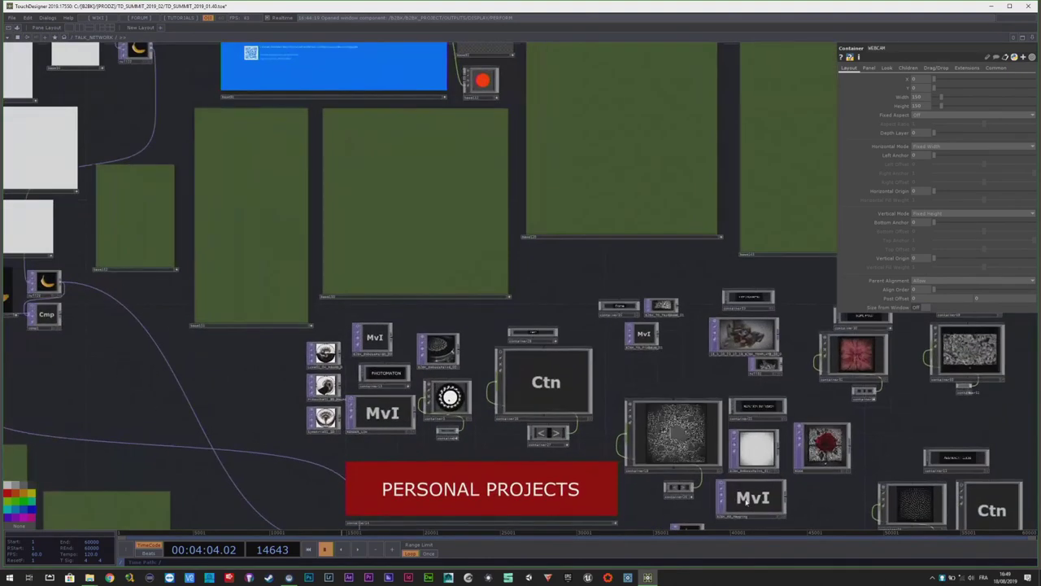
pyautogui.scroll(3, 700, 498)
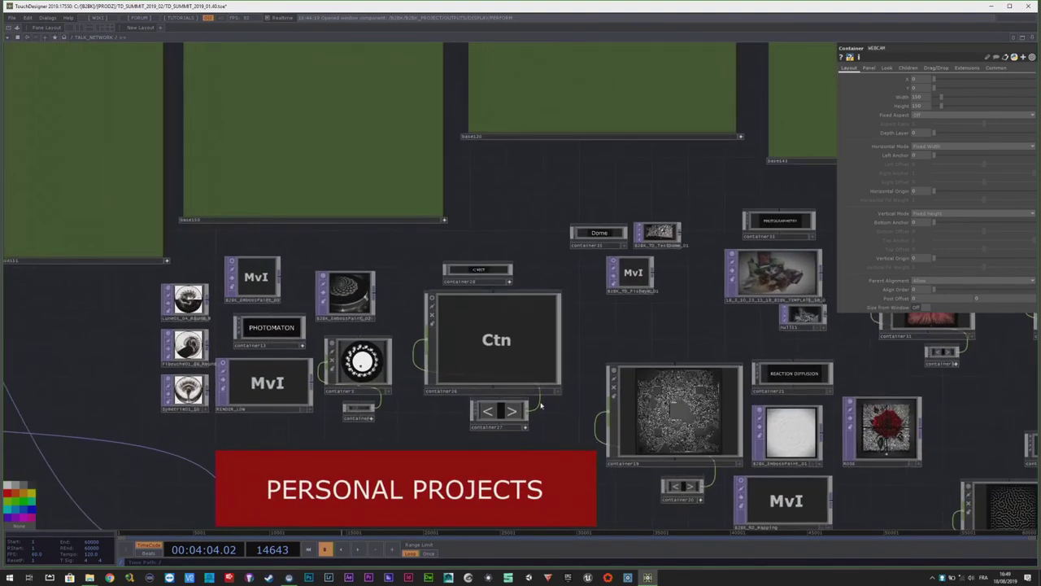
pyautogui.click(431, 299)
pyautogui.click(524, 432)
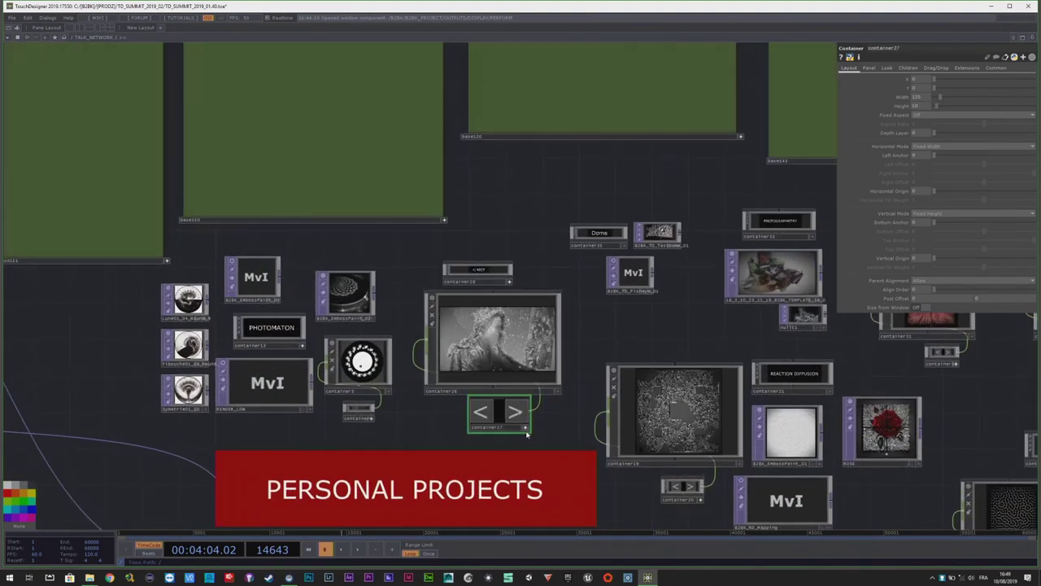
pyautogui.moveTo(523, 430); pyautogui.dragTo(524, 439)
pyautogui.click(524, 436)
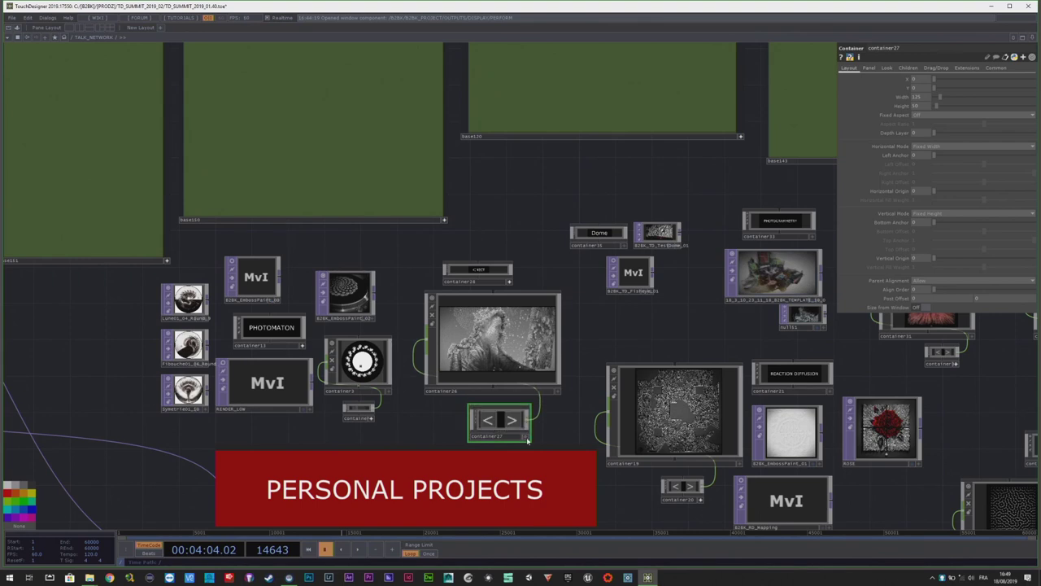
# - Browse forward through the images of the large PERSONAL PROJECTS container and step back once
pyautogui.click(519, 425)
pyautogui.click(519, 426)
pyautogui.click(520, 426)
pyautogui.click(519, 426)
pyautogui.click(520, 425)
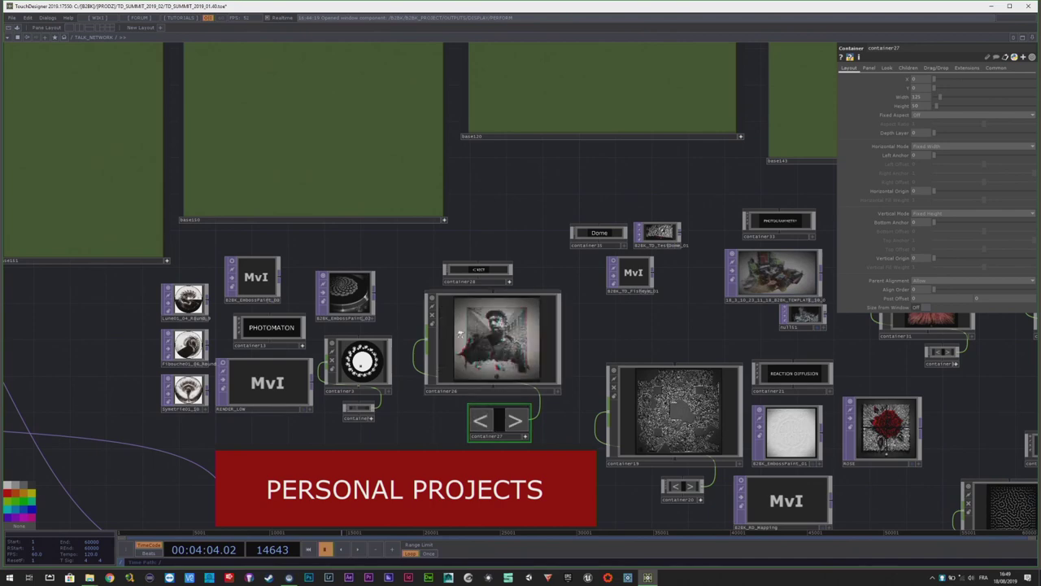
pyautogui.click(488, 423)
# - Return to the Conclusion section and frame it together with its notes, thanks list and contact details
pyautogui.scroll(4, 503, 299)
pyautogui.scroll(-8, 693, 363)
pyautogui.scroll(2, 445, 162)
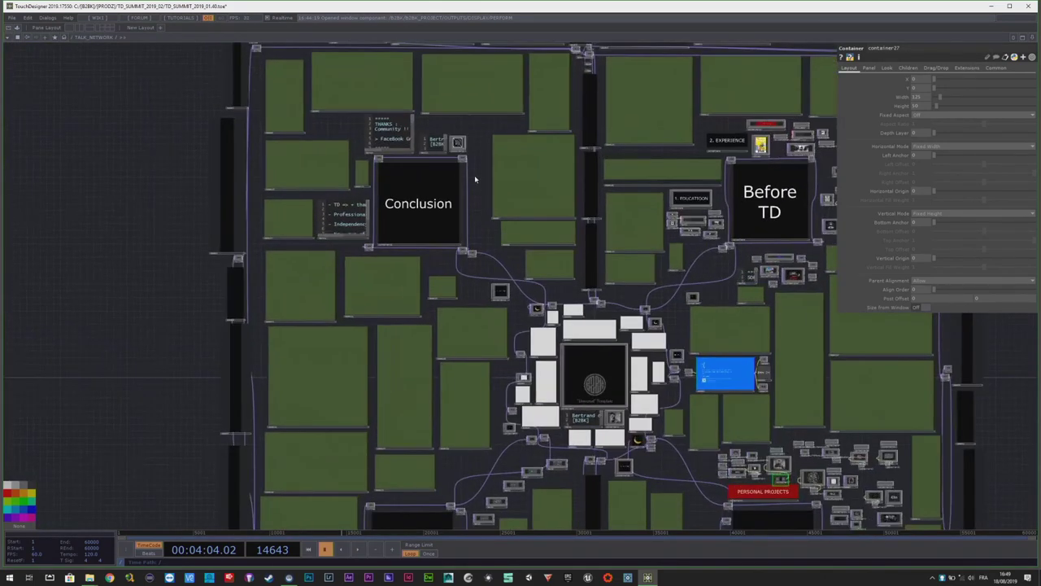
pyautogui.scroll(5, 475, 179)
pyautogui.scroll(3, 587, 258)
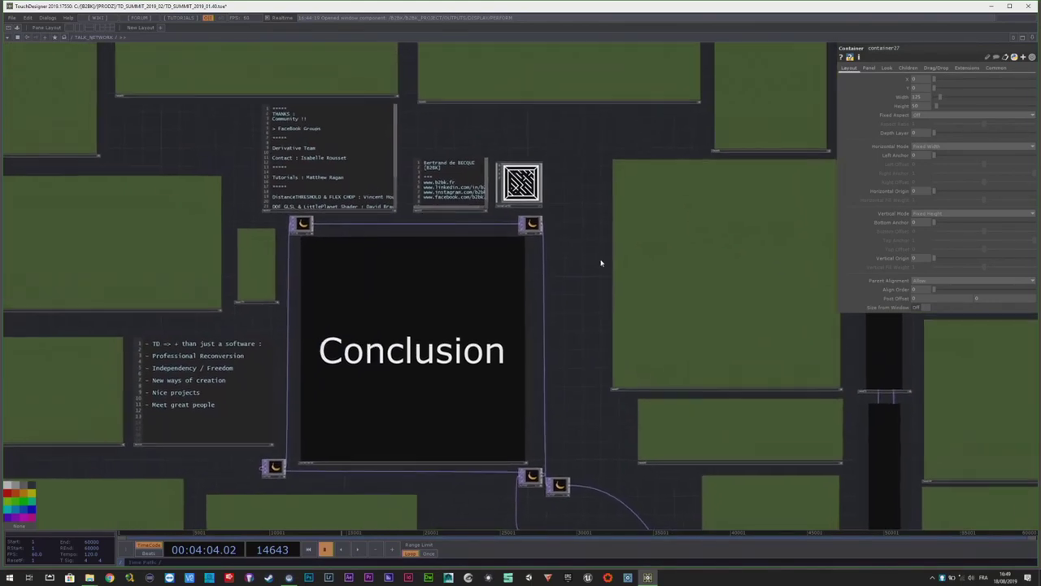
pyautogui.scroll(2, 587, 265)
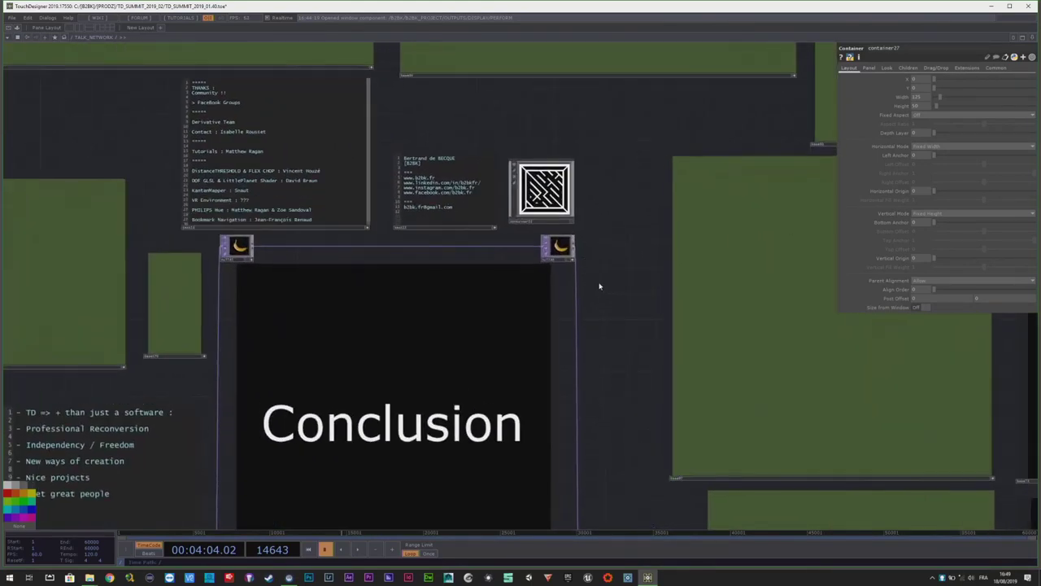
pyautogui.scroll(-4, 609, 260)
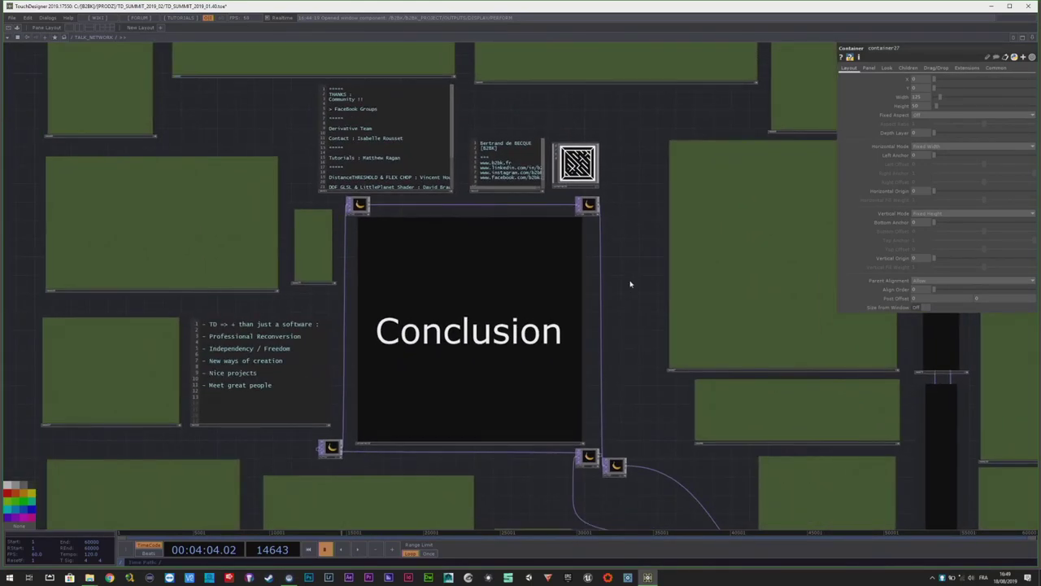
pyautogui.moveTo(629, 283); pyautogui.dragTo(609, 252)
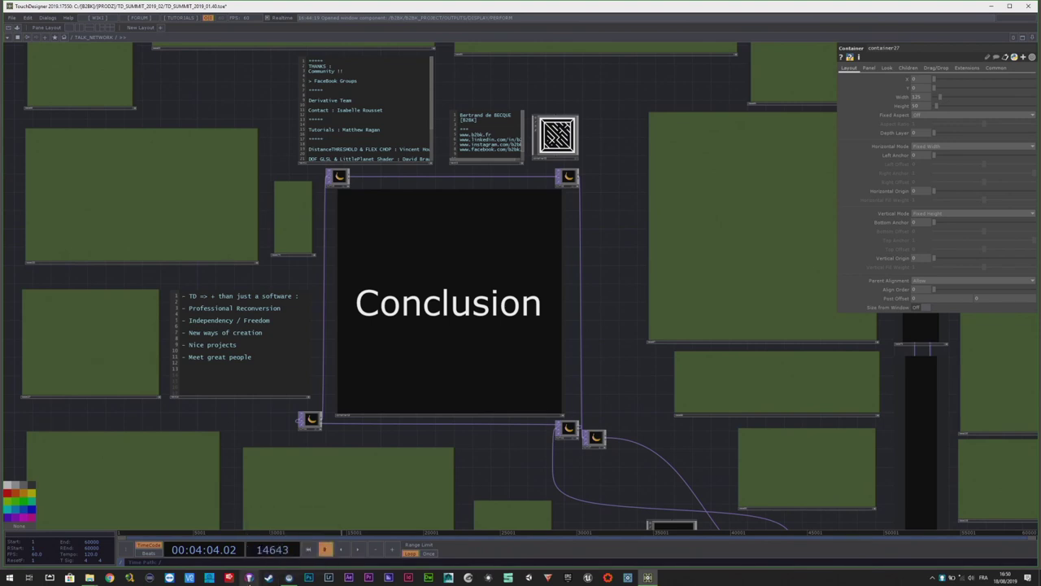
# - Find button1 beside the blue error screen near the network's center, make it interactive and trigger it
pyautogui.press('h')
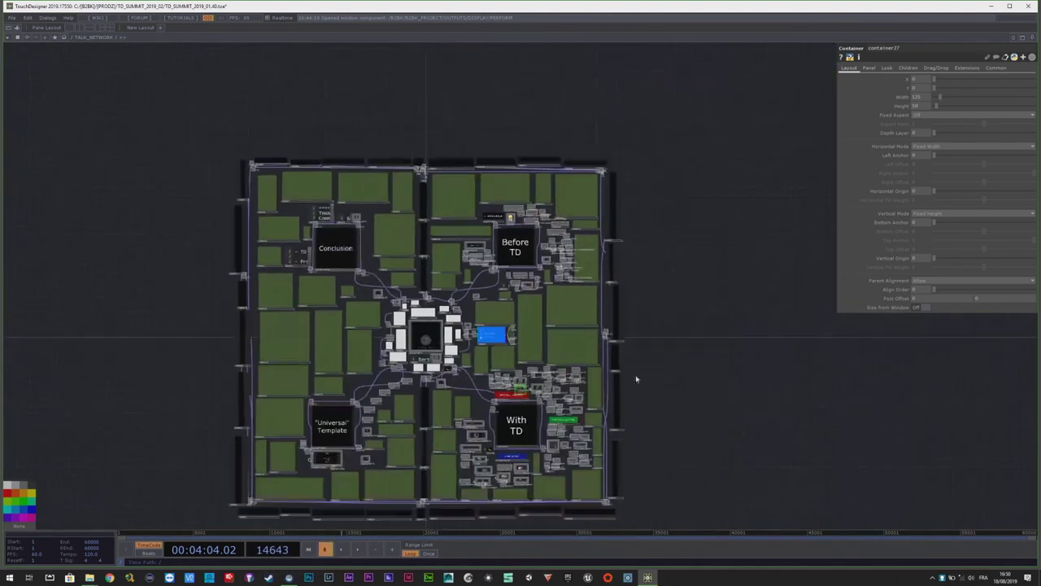
pyautogui.scroll(5, 524, 295)
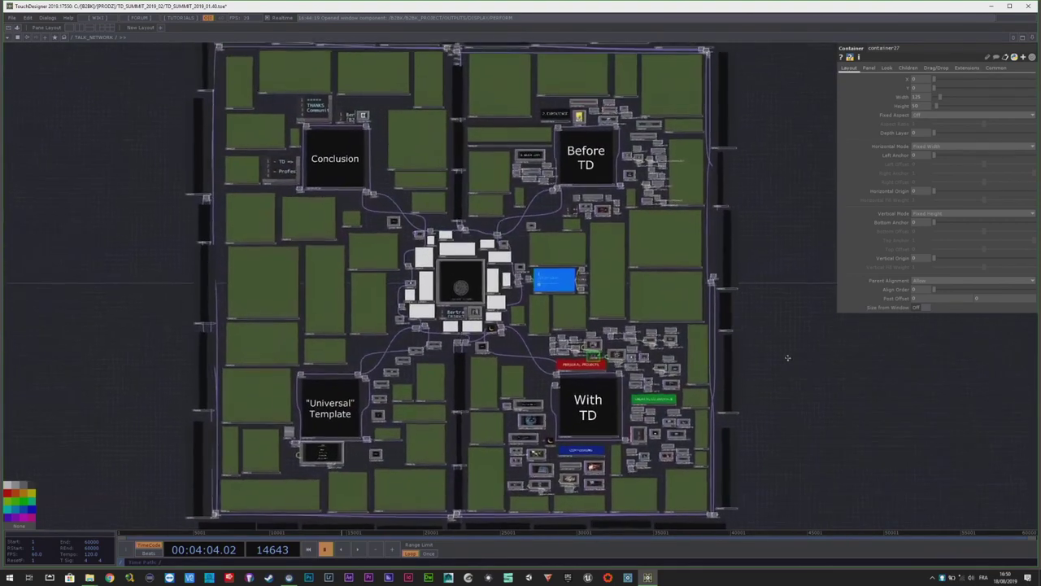
pyautogui.scroll(5, 528, 277)
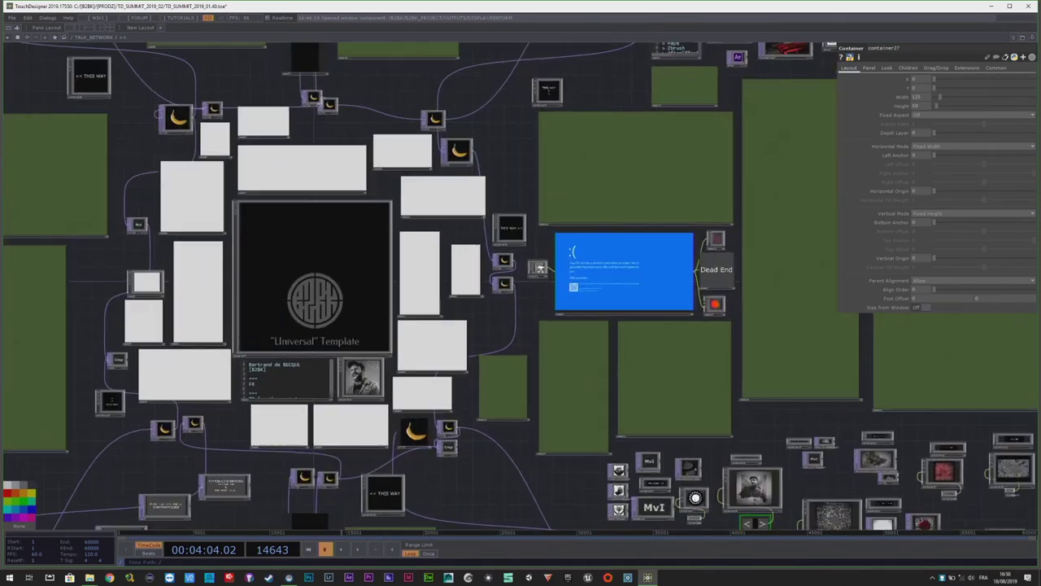
pyautogui.scroll(4, 541, 270)
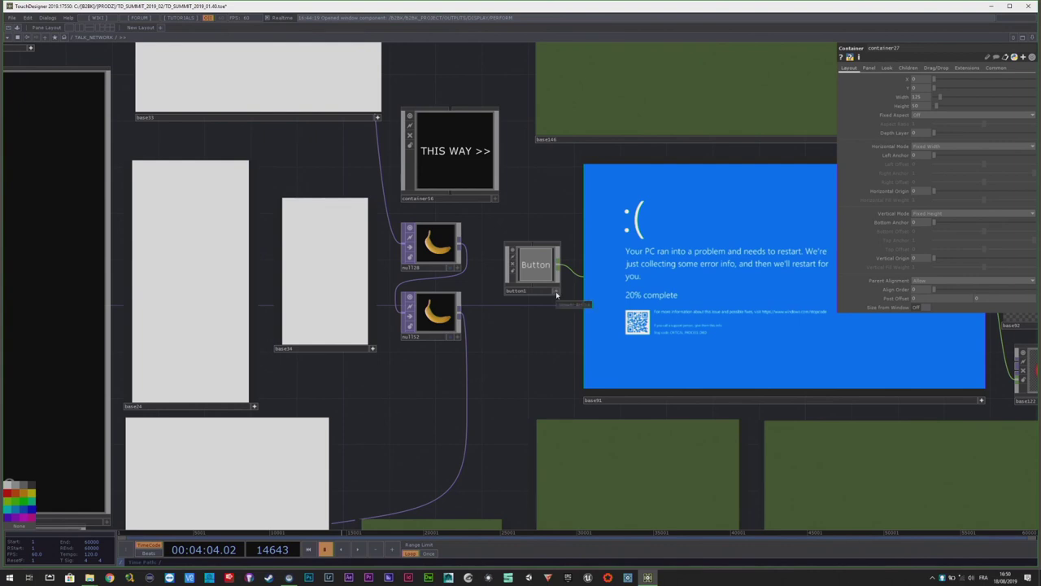
pyautogui.click(556, 291)
pyautogui.click(545, 275)
# - Frame the entire TALK_NETWORK in view
pyautogui.press('h')
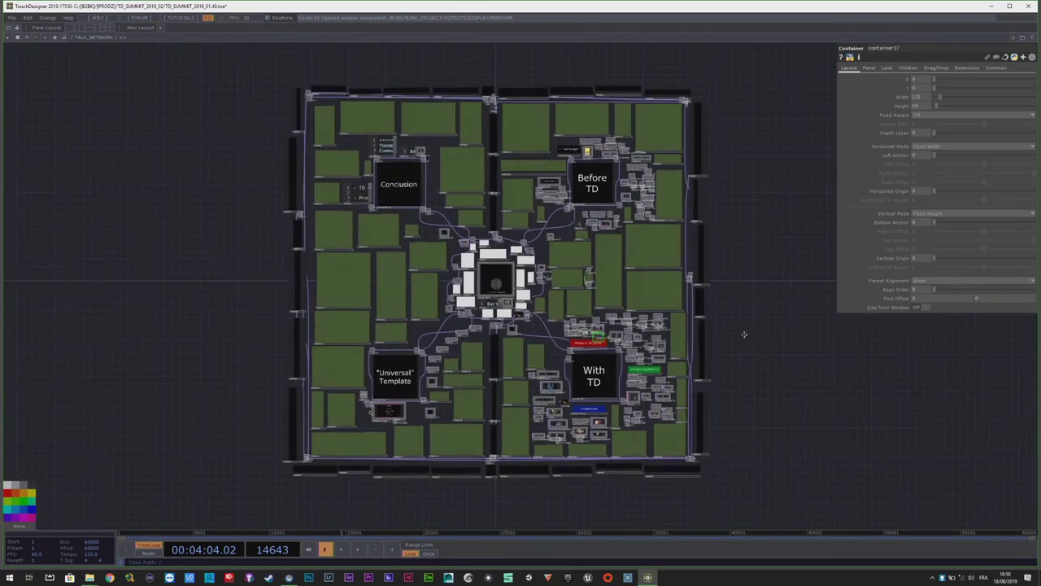
pyautogui.moveTo(744, 334); pyautogui.dragTo(754, 351)
pyautogui.scroll(3, 727, 324)
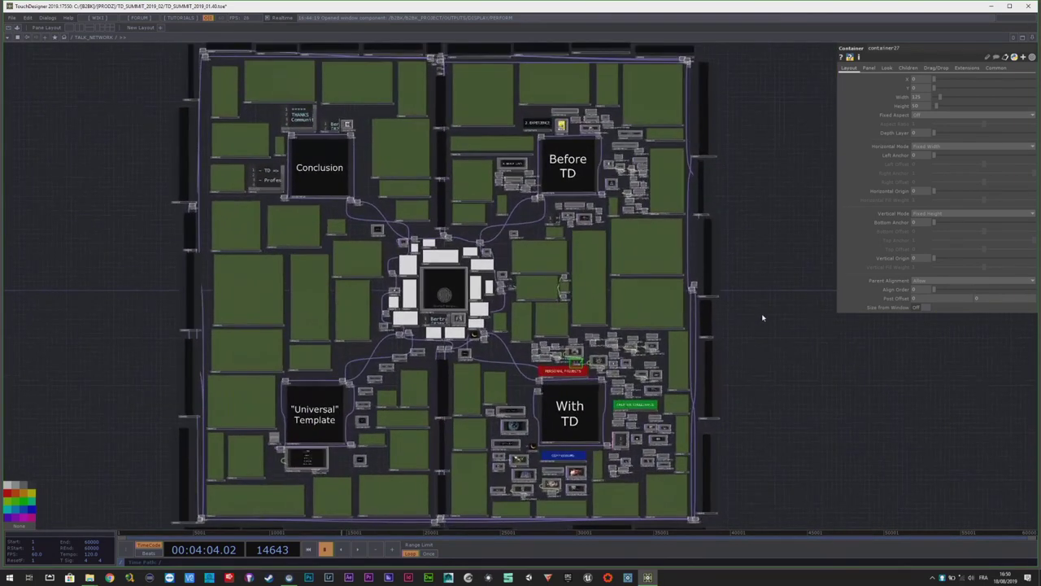
pyautogui.scroll(-2, 755, 323)
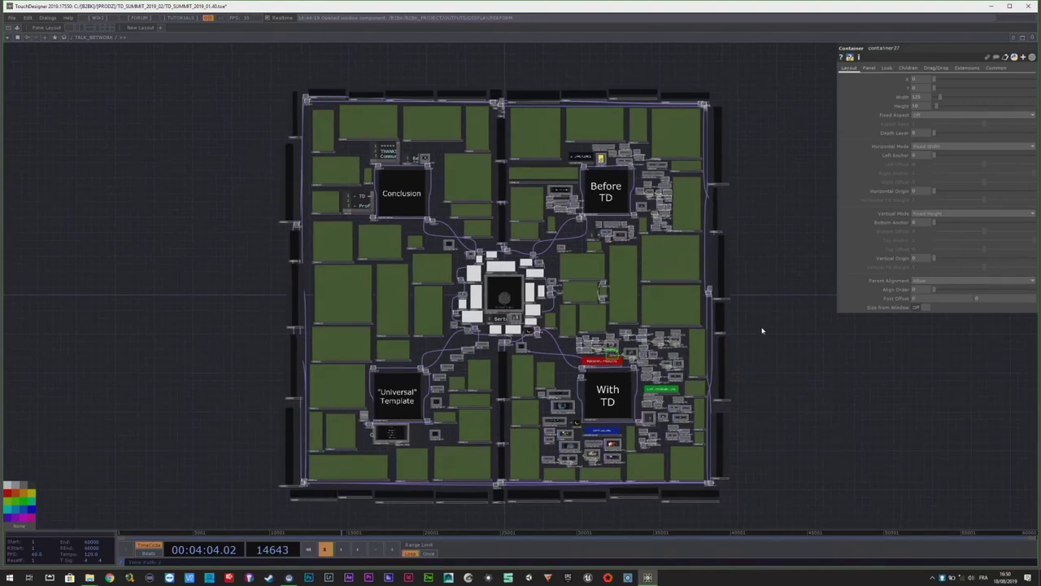